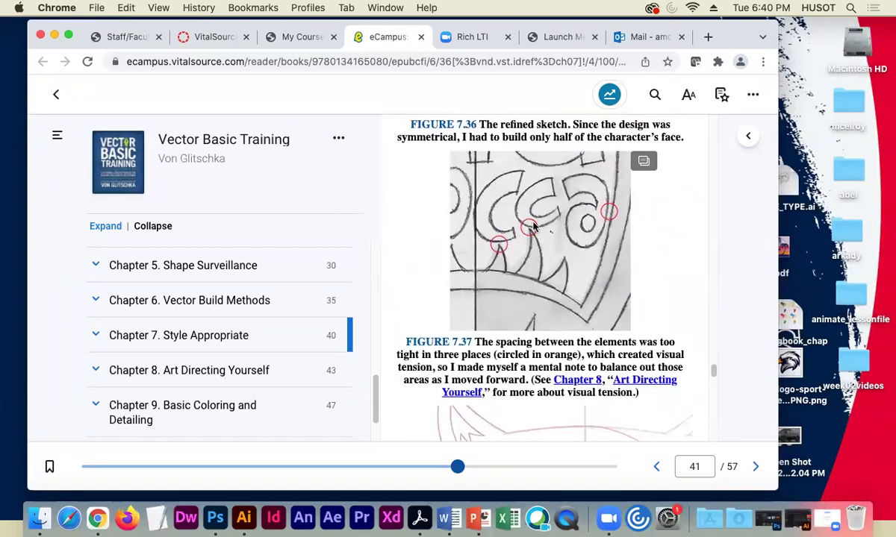
Examine the Big Bocca logo process figures and compare the guitarist sketch with the finished illustration in Chapter 7.
scroll(429, 273, "down", 3)
scroll(439, 282, "down", 10)
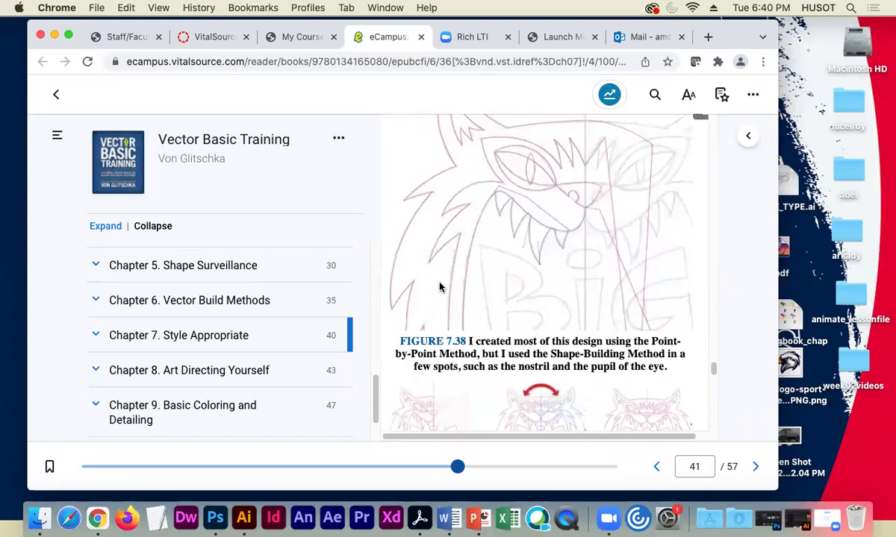
scroll(439, 282, "down", 5)
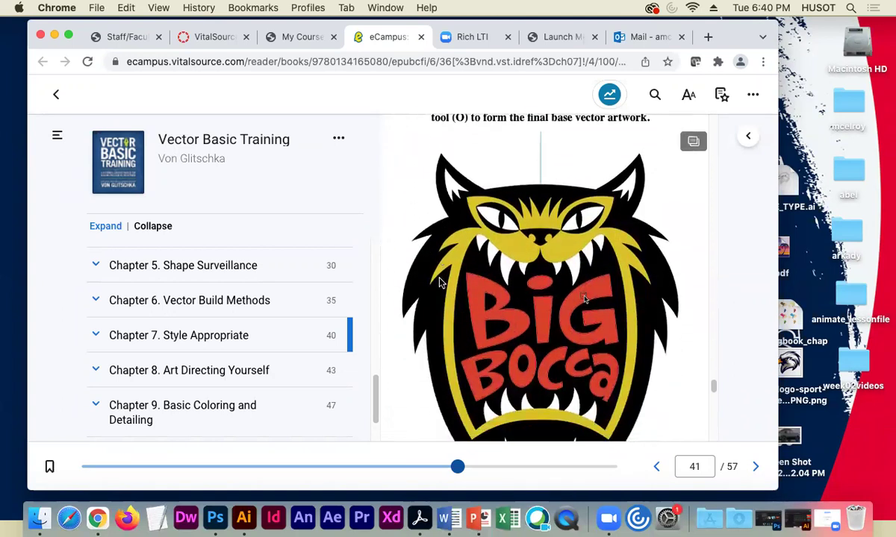
scroll(449, 215, "down", 9)
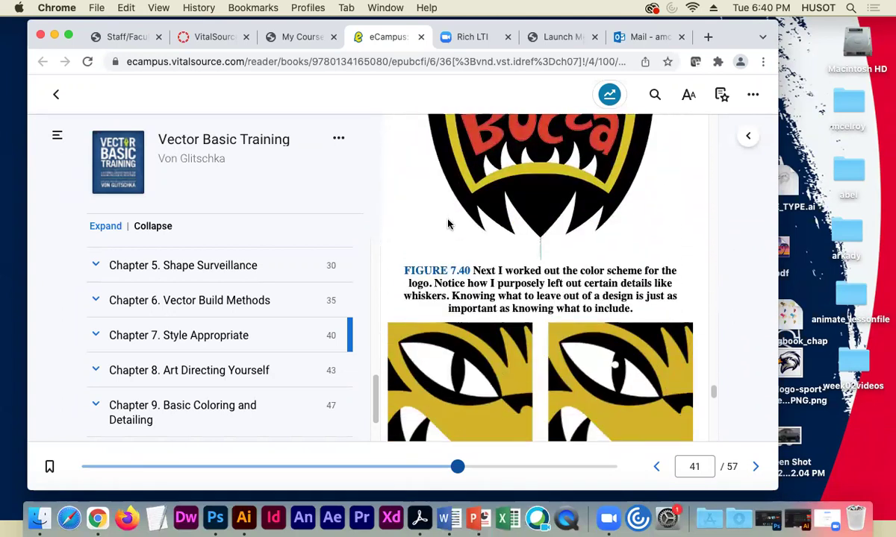
scroll(457, 244, "down", 15)
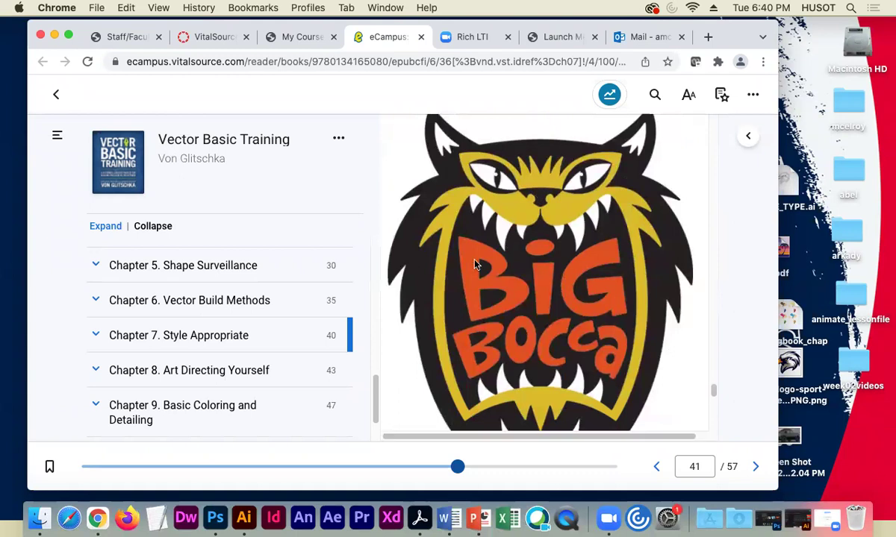
scroll(472, 253, "down", 10)
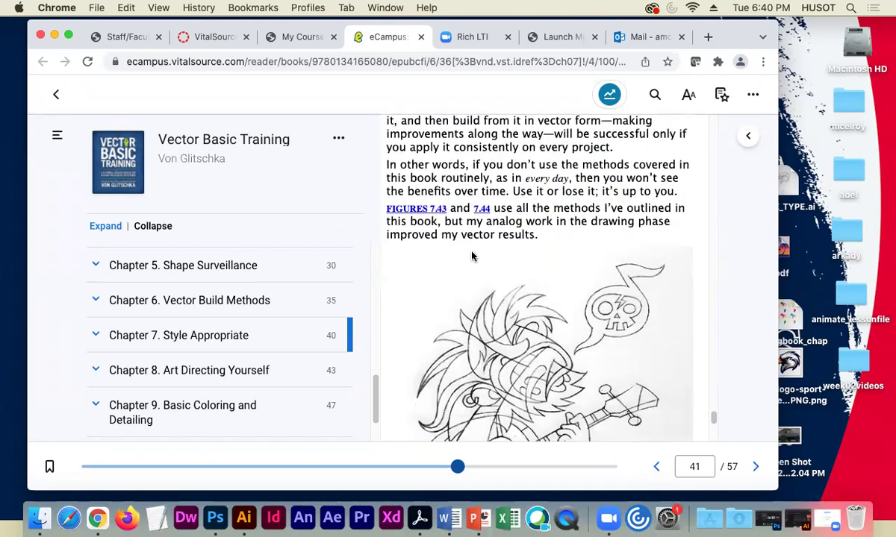
scroll(565, 186, "down", 15)
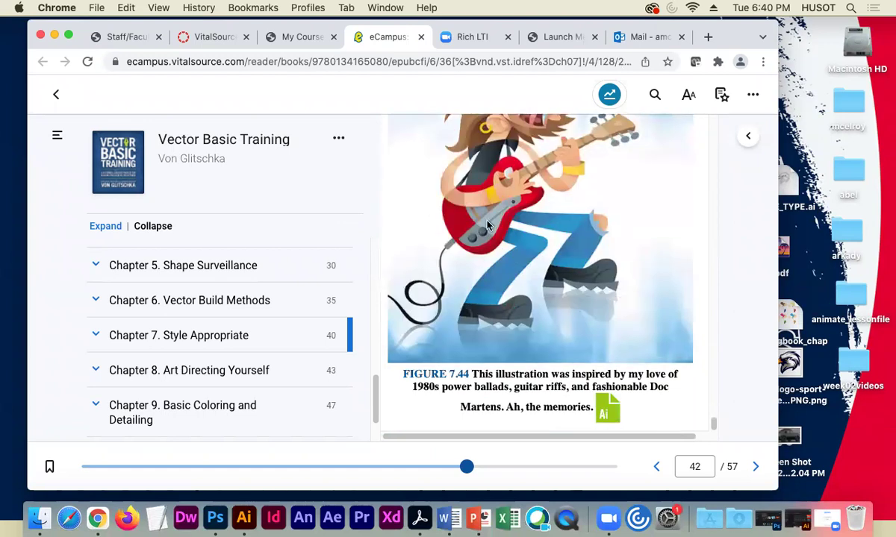
scroll(457, 209, "up", 4)
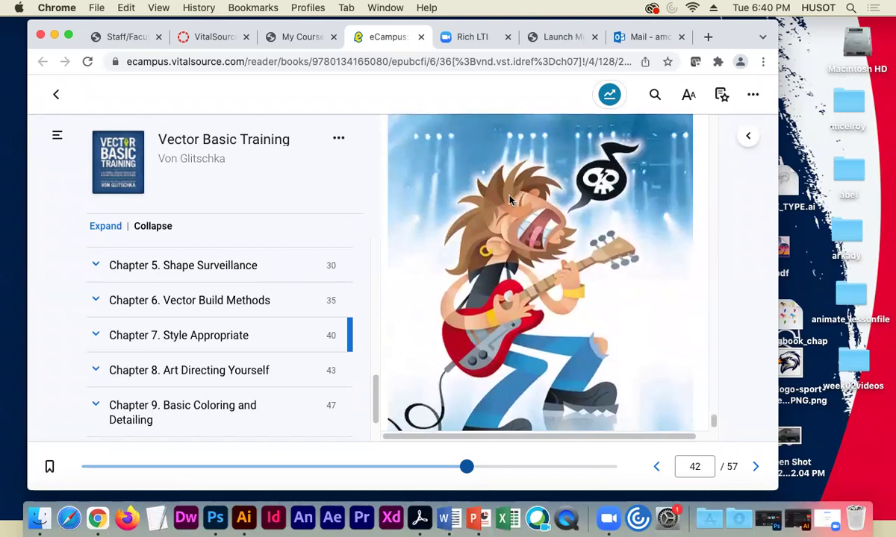
scroll(418, 237, "up", 5)
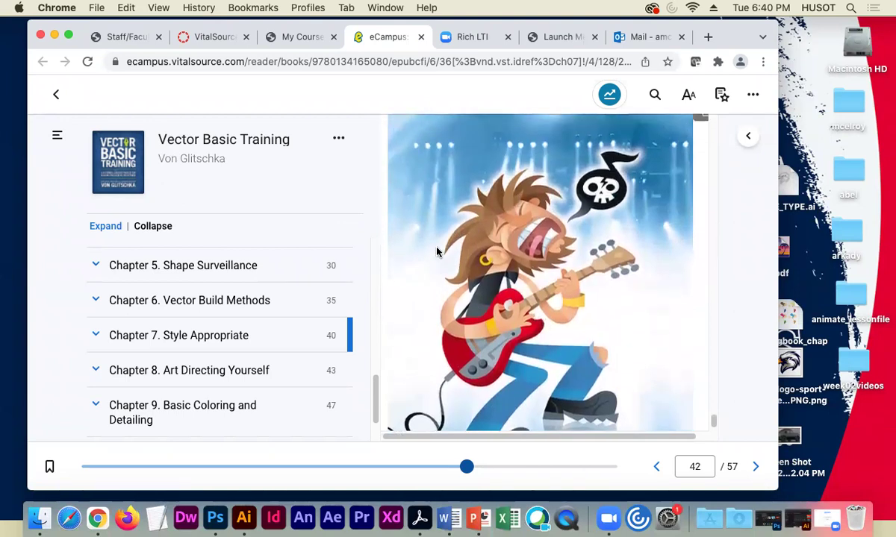
scroll(437, 252, "up", 5)
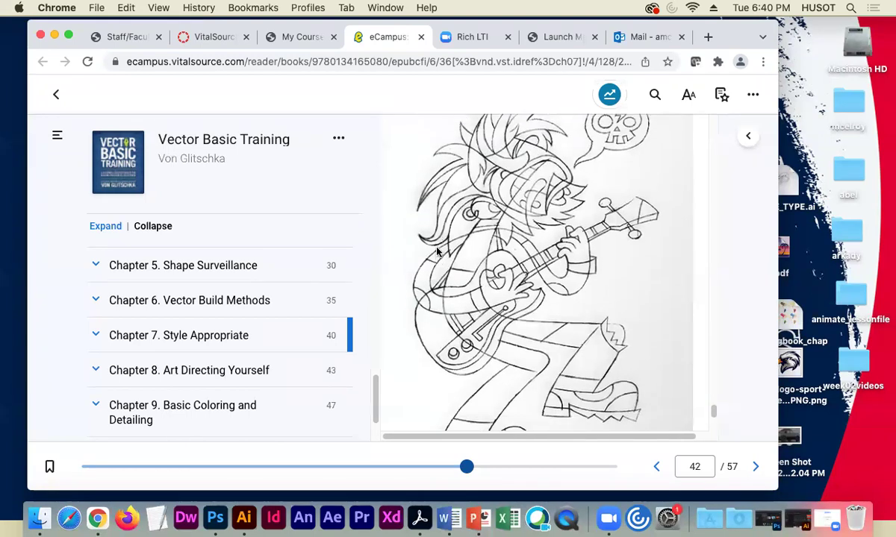
Review Chapter 7 backwards from the Big Bocca logo through the tribal design to the color proof in Figure 7.25.
scroll(434, 252, "up", 10)
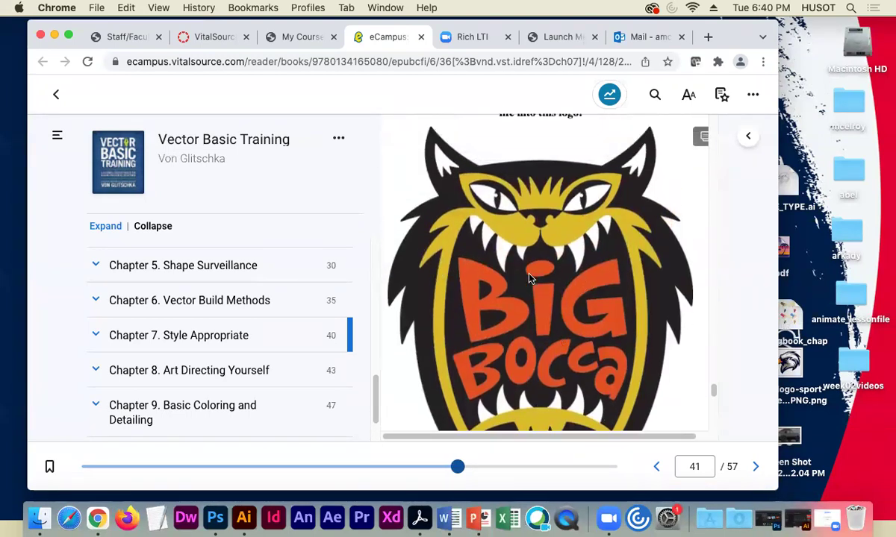
scroll(538, 262, "down", 5)
scroll(533, 282, "up", 10)
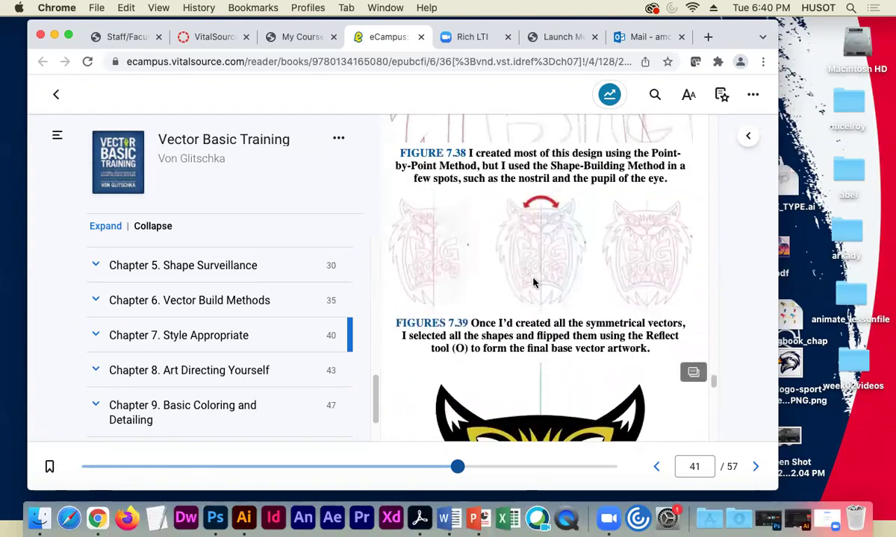
scroll(533, 280, "up", 7)
scroll(533, 280, "down", 6)
scroll(534, 279, "up", 1)
scroll(534, 279, "up", 15)
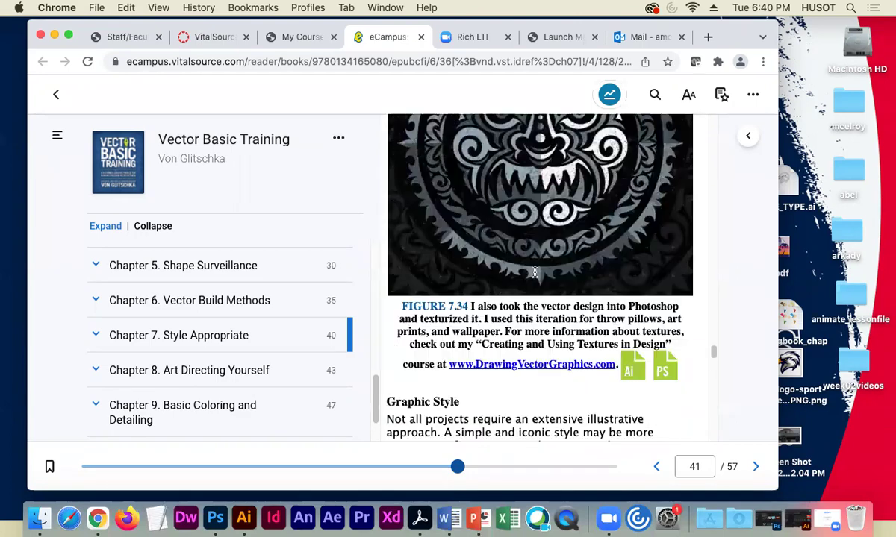
scroll(533, 279, "up", 12)
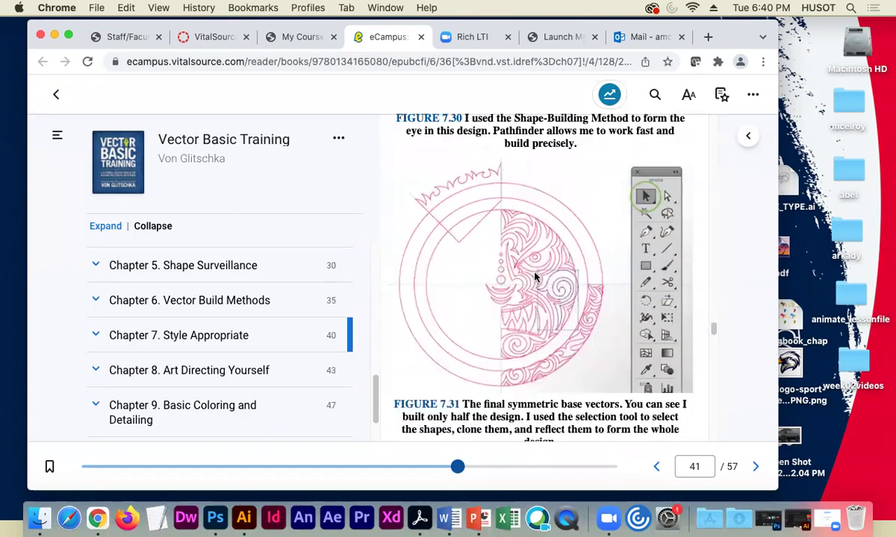
scroll(533, 278, "up", 12)
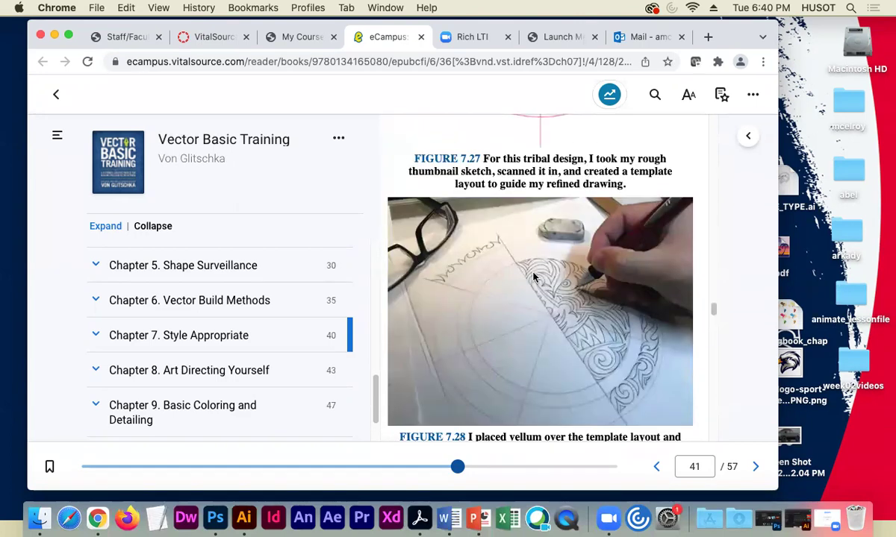
scroll(535, 279, "up", 12)
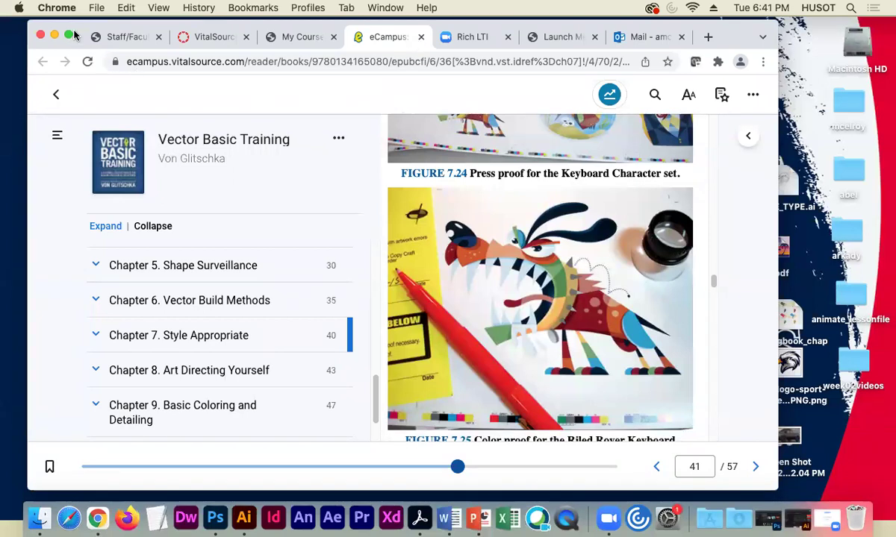
Close the e-book reader and open the Modules page of the GRA-2156-T02 course.
left_click_drag(74, 29, 74, 71)
key("super+w")
left_click(380, 85)
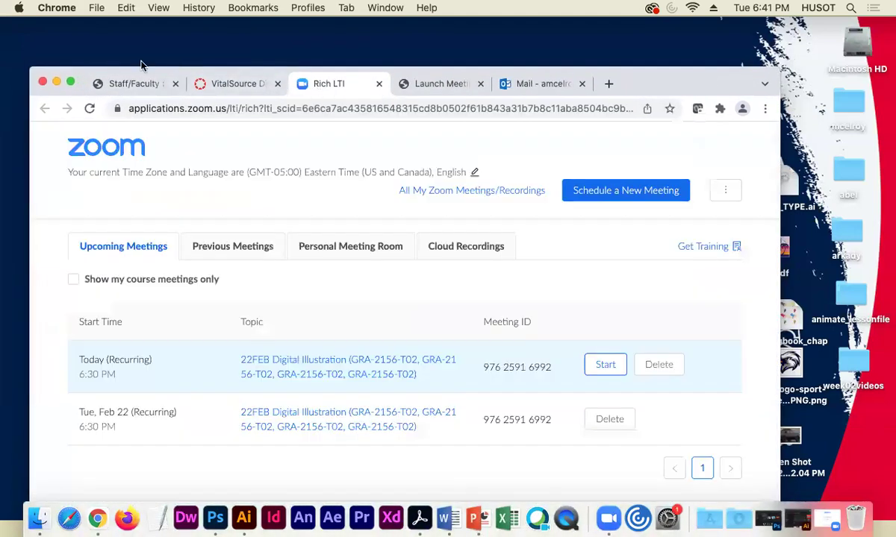
left_click(262, 84)
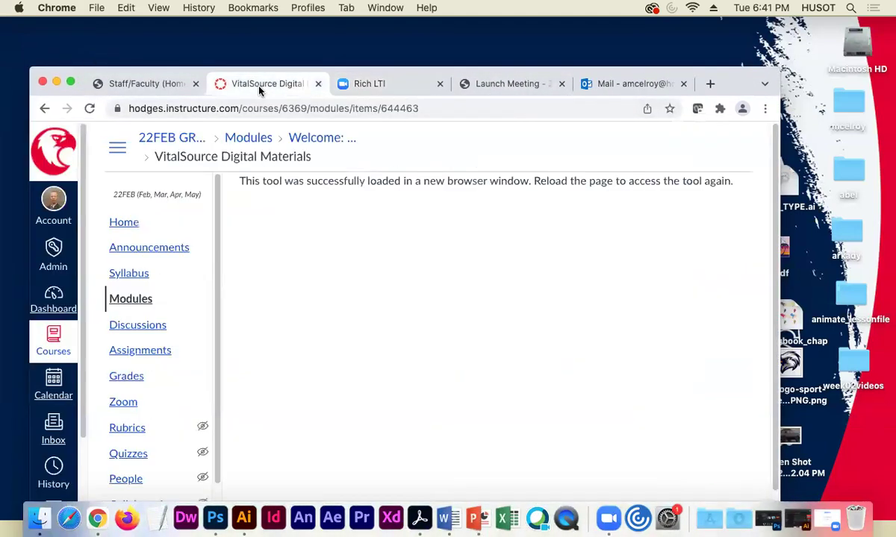
left_click_drag(55, 64, 48, 18)
left_click(128, 251)
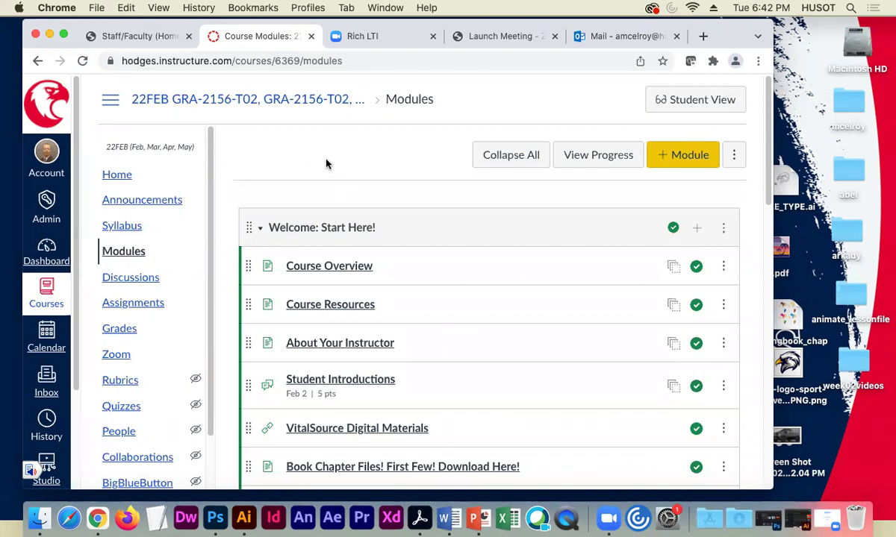
scroll(314, 174, "down", 1)
scroll(314, 172, "up", 1)
Minimize the browser, switch to Adobe Illustrator and create a new blank landscape CMYK document.
left_click(49, 36)
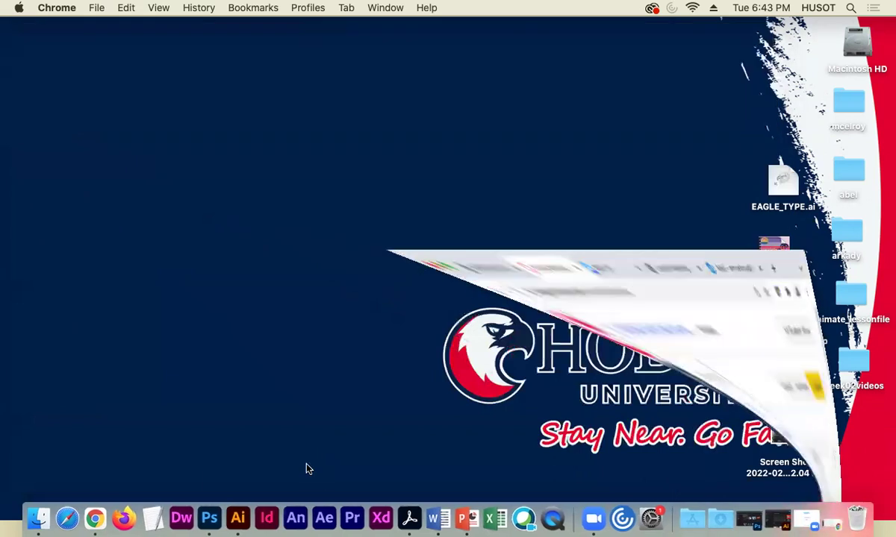
left_click(238, 518)
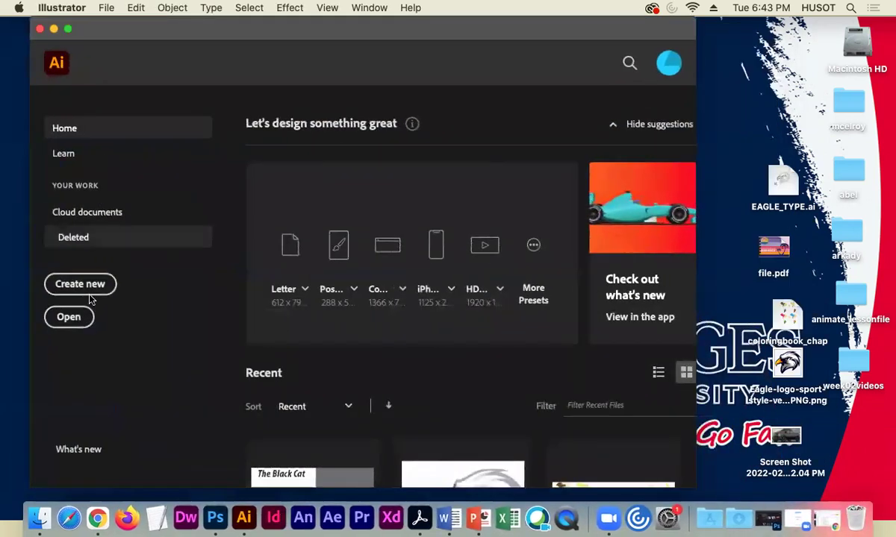
left_click(89, 285)
left_click(673, 196)
left_click(733, 469)
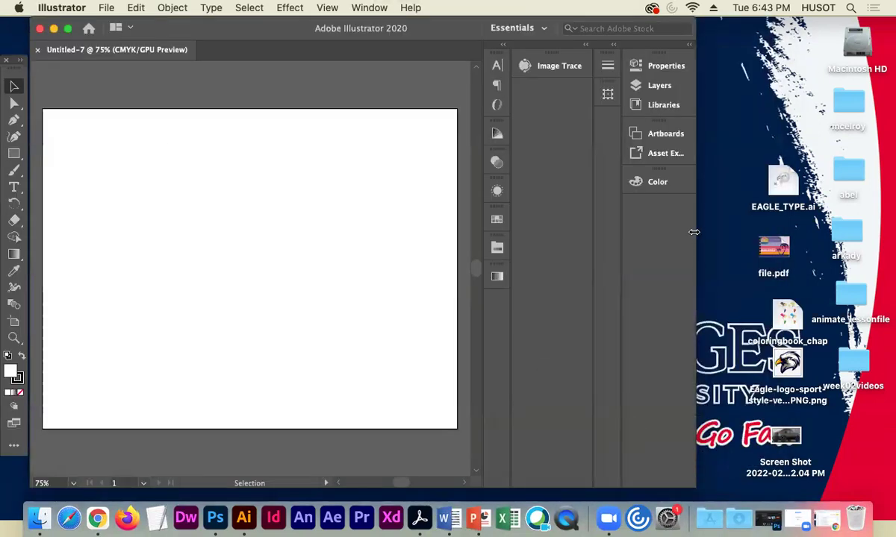
Place the truck screenshot from the desktop into the document and widen the window to the full screen width.
left_click_drag(694, 232, 761, 232)
left_click_drag(782, 437, 282, 248)
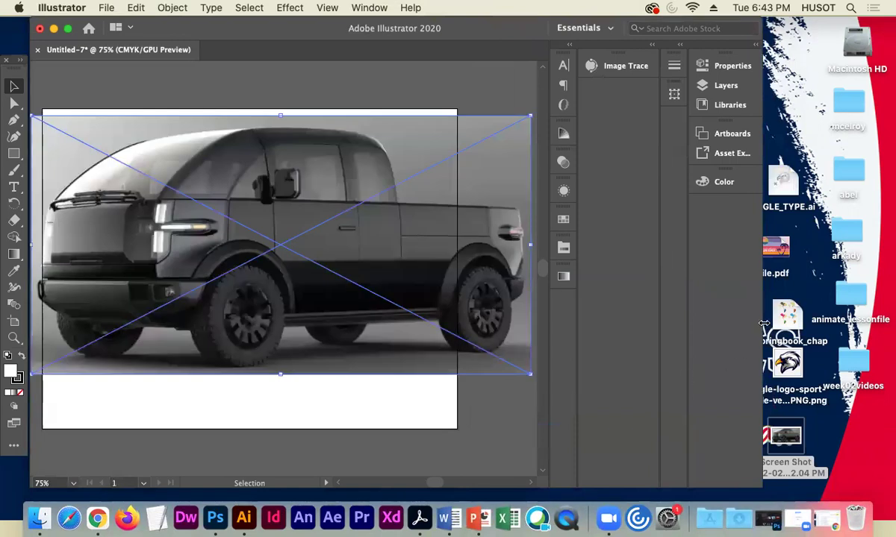
left_click_drag(762, 322, 894, 322)
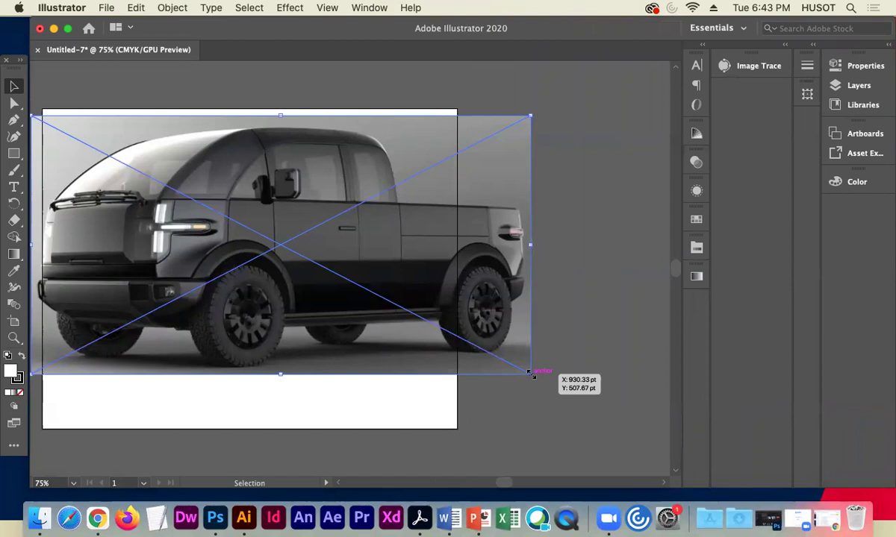
Scale the truck image down to about 715 by 371 pt and center it on the artboard.
left_click_drag(532, 374, 375, 263)
left_click_drag(233, 227, 309, 310)
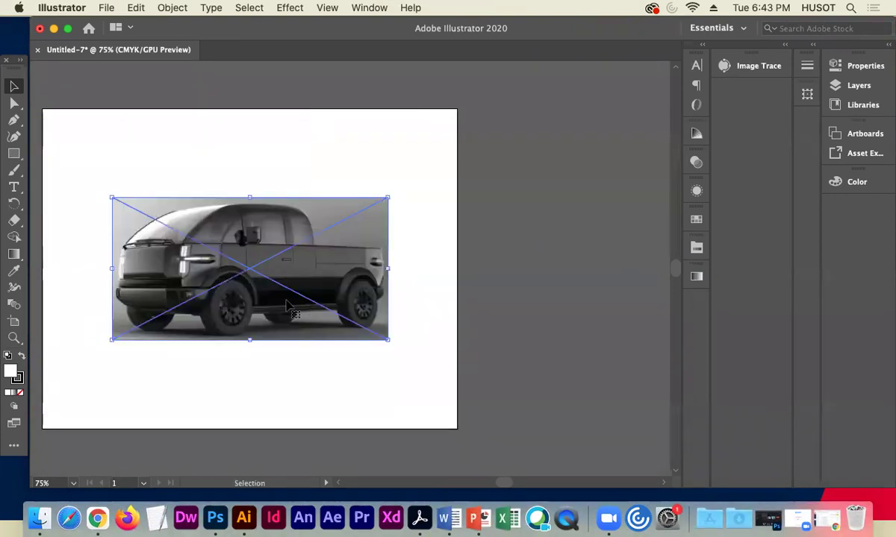
left_click_drag(110, 197, 63, 153)
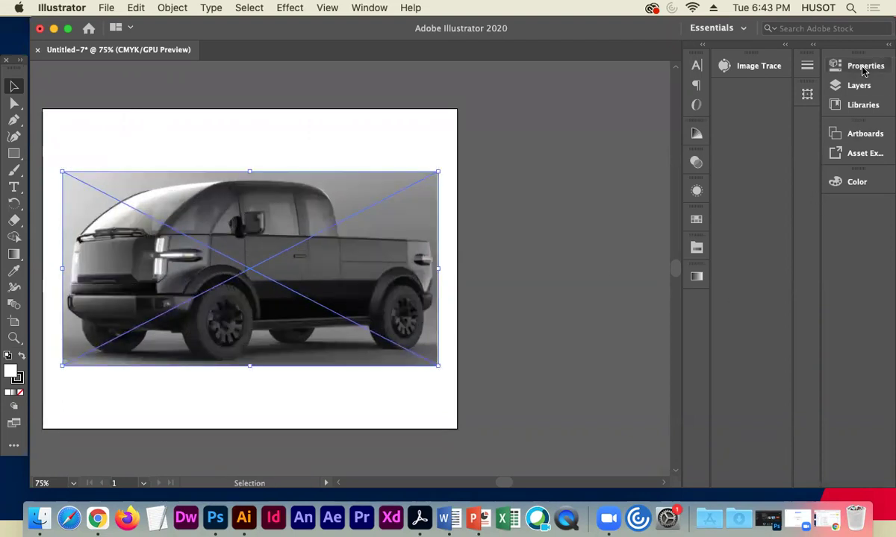
Embed the linked truck image and put a copy level with it, just outside the artboard's right edge.
left_click(834, 66)
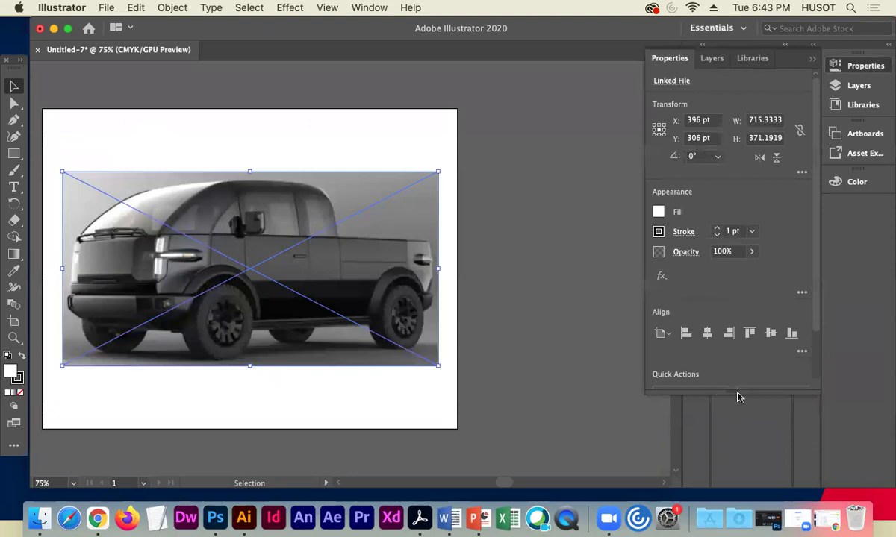
left_click(689, 393)
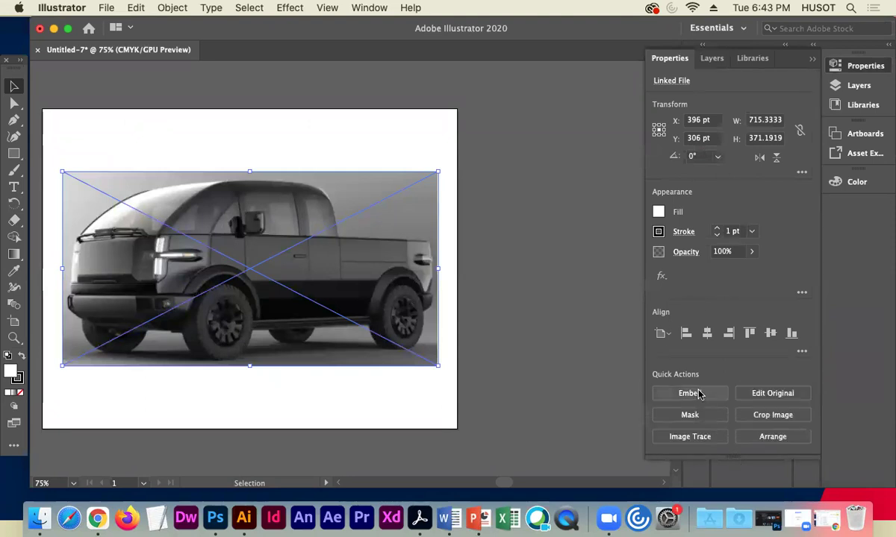
left_click(147, 273, "shift")
left_click(176, 233)
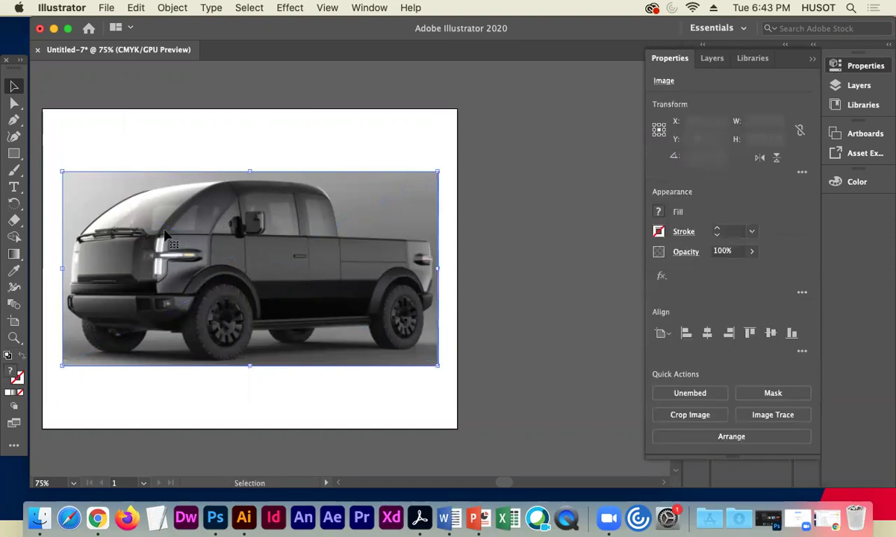
left_click_drag(225, 236, 575, 250)
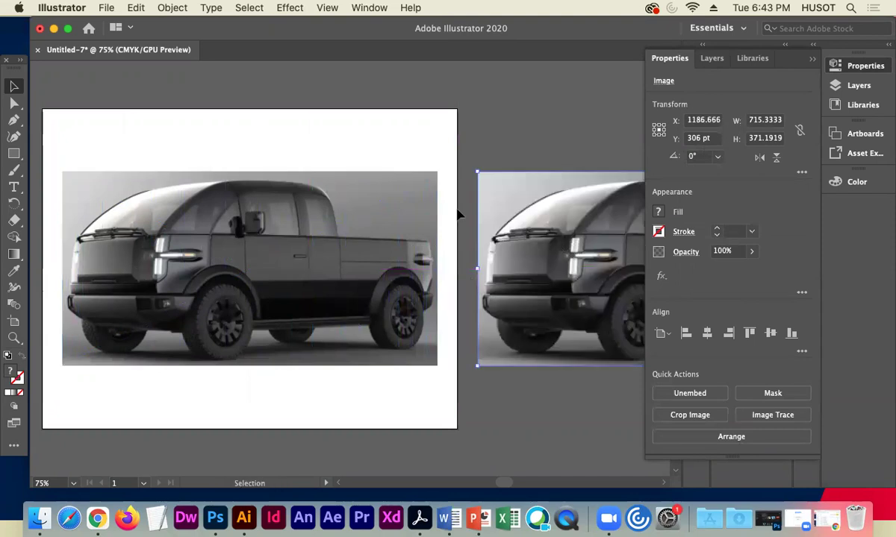
left_click(375, 146)
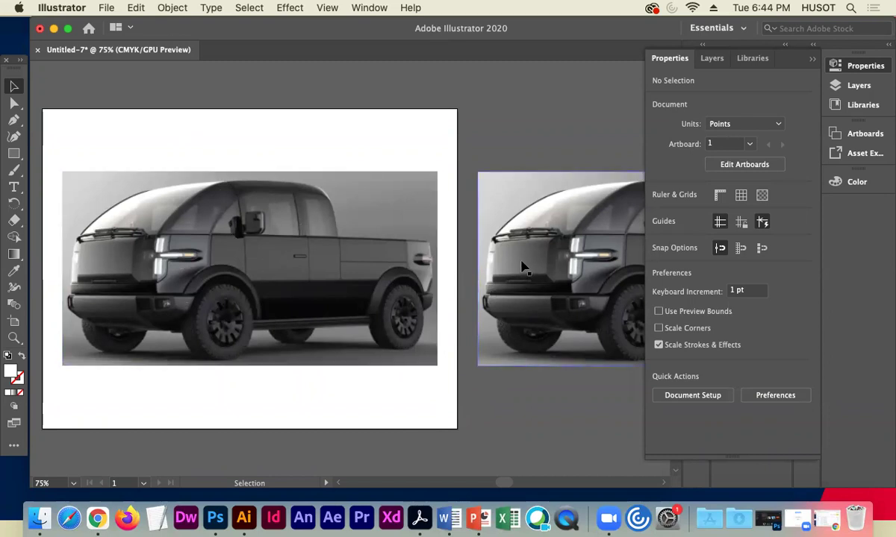
Lower the opacity of the truck image on the artboard to 32% and deselect it.
left_click(554, 226)
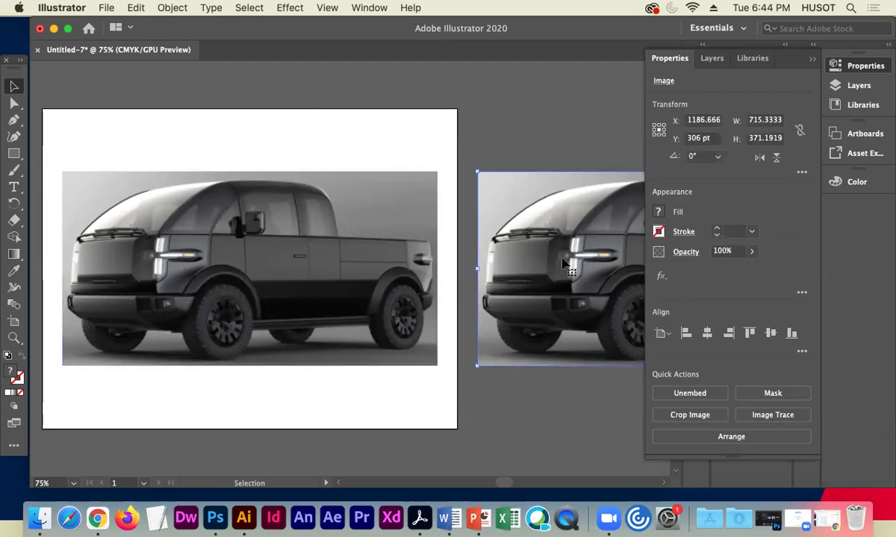
left_click(350, 244)
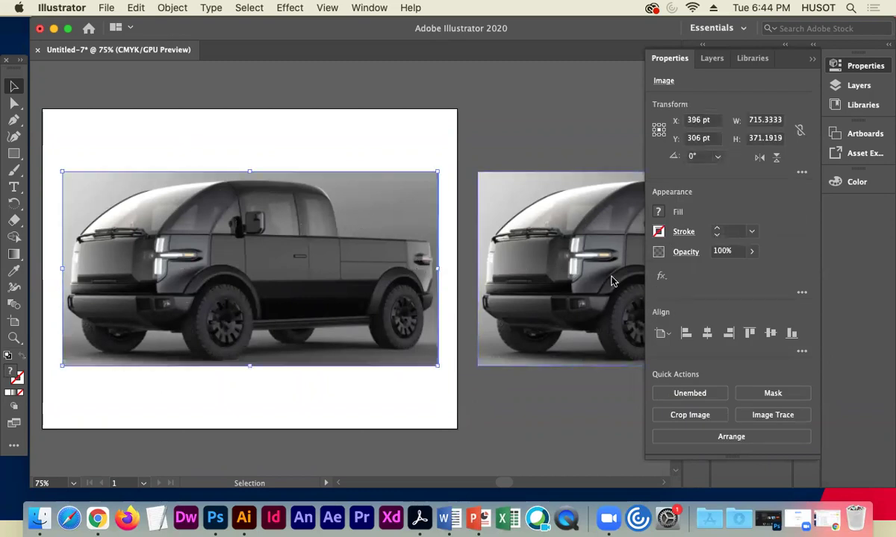
left_click(751, 252)
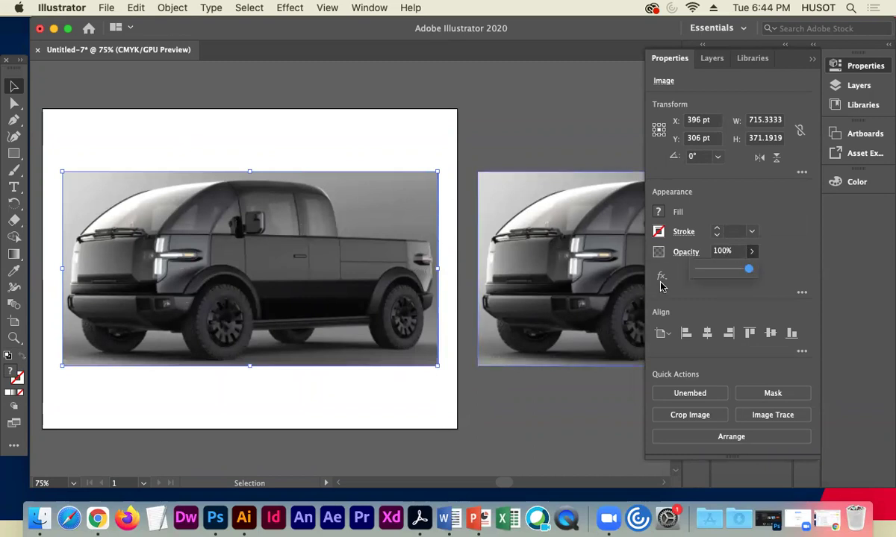
left_click_drag(748, 271, 715, 270)
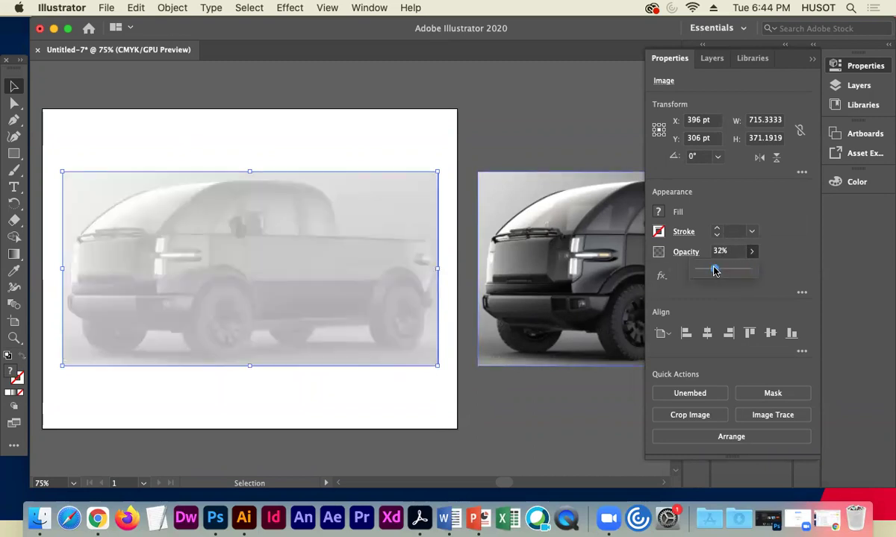
left_click(582, 134)
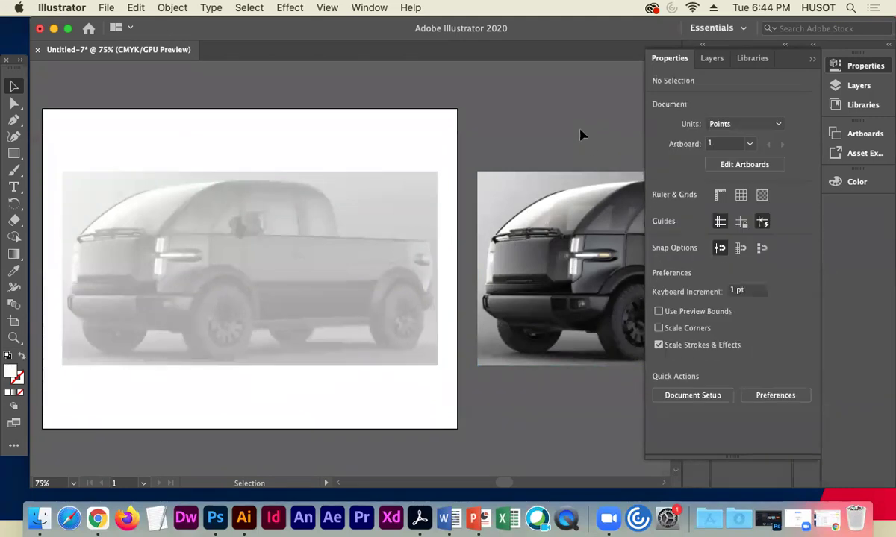
Expand Layer 1 and lock both the faded truck image and the full-opacity reference copy.
left_click(364, 218)
left_click(840, 86)
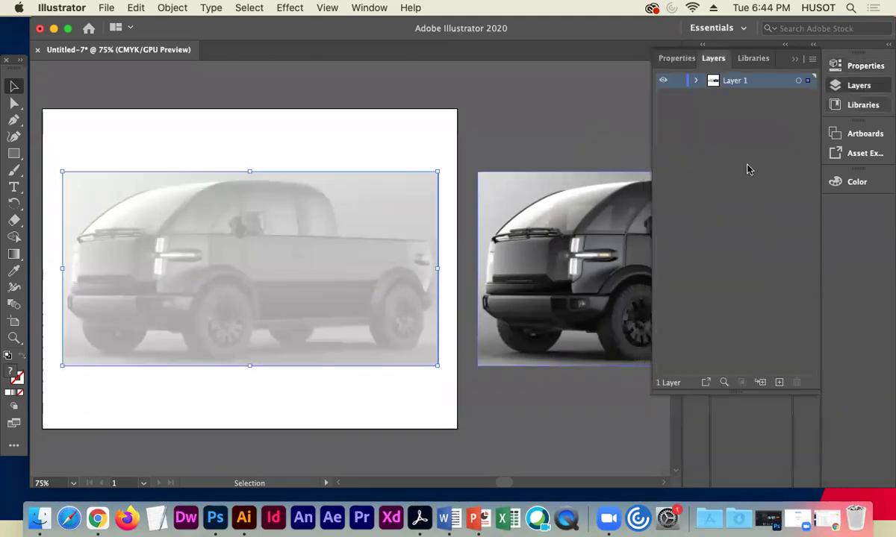
left_click(696, 80)
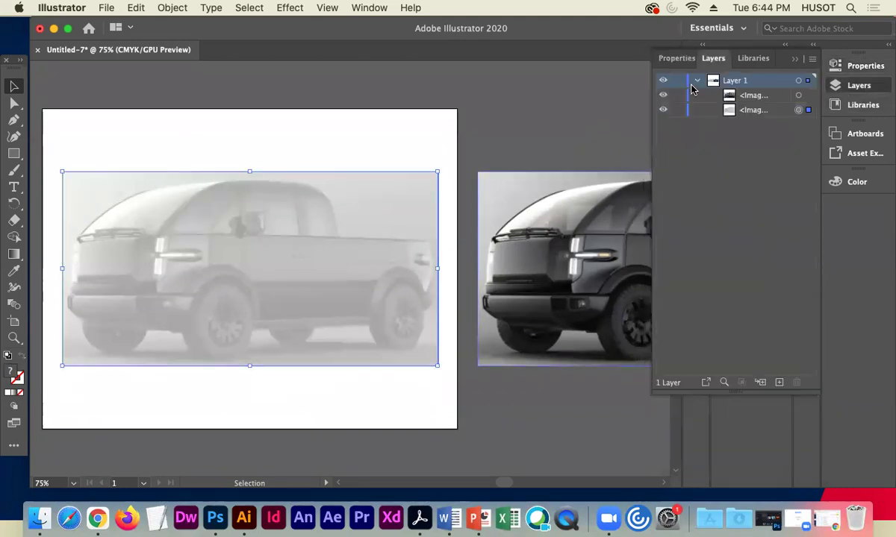
left_click(678, 110)
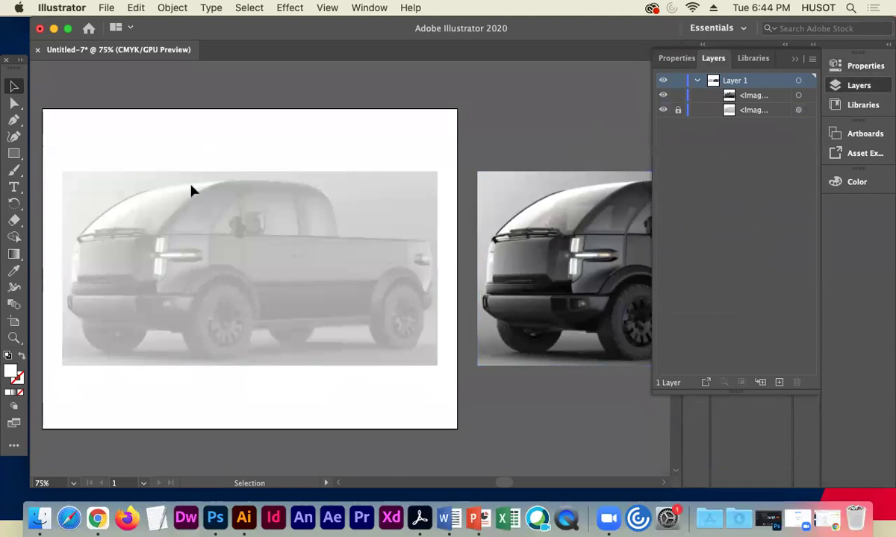
left_click(524, 236)
left_click(678, 95)
Examine the faded truck and the front of the full-opacity reference copy at 200% zoom.
key("super+equal")
key("super+equal")
key("super+equal")
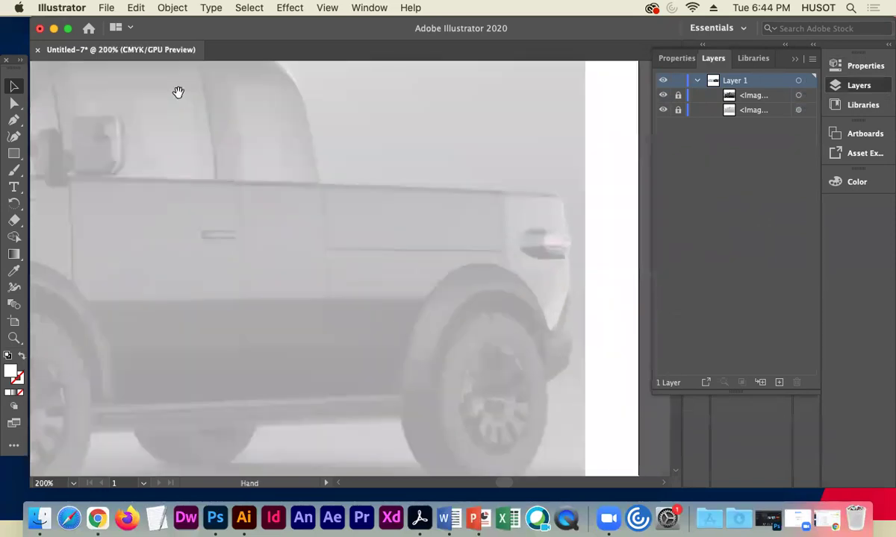
left_click_drag(138, 151, 440, 189)
left_click_drag(270, 184, 313, 237)
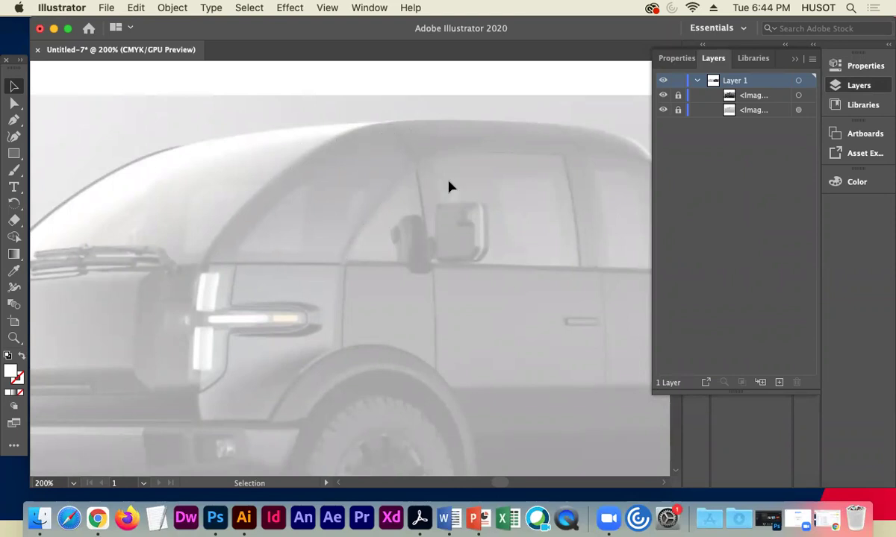
left_click_drag(506, 298, 277, 309)
left_click_drag(480, 272, 141, 228)
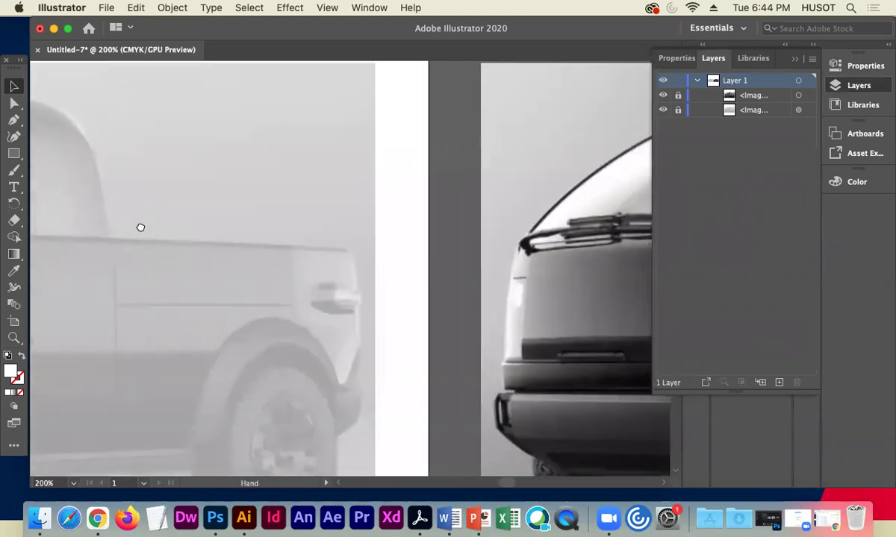
left_click_drag(567, 214, 248, 228)
left_click_drag(375, 216, 260, 252)
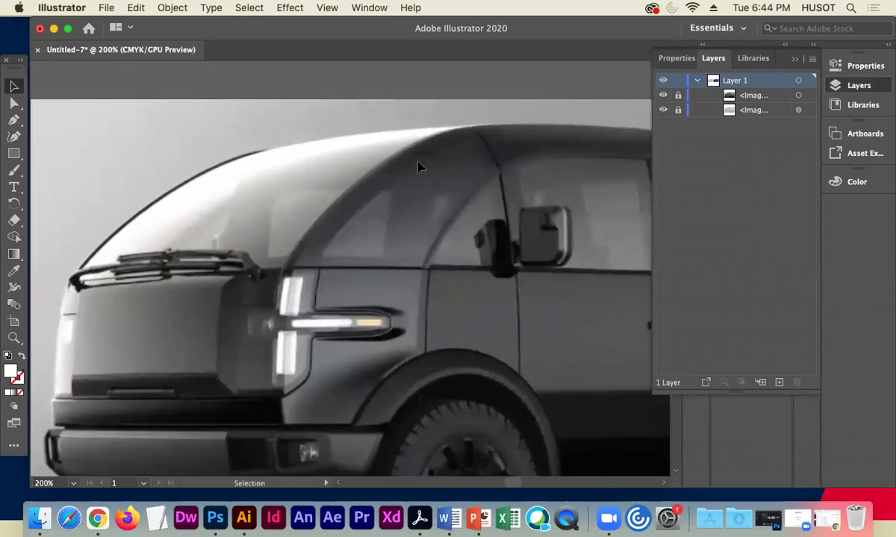
With no fill and a white stroke, trace the front side window frame's outer edge on the reference copy as a closed Pen path.
left_click(13, 119)
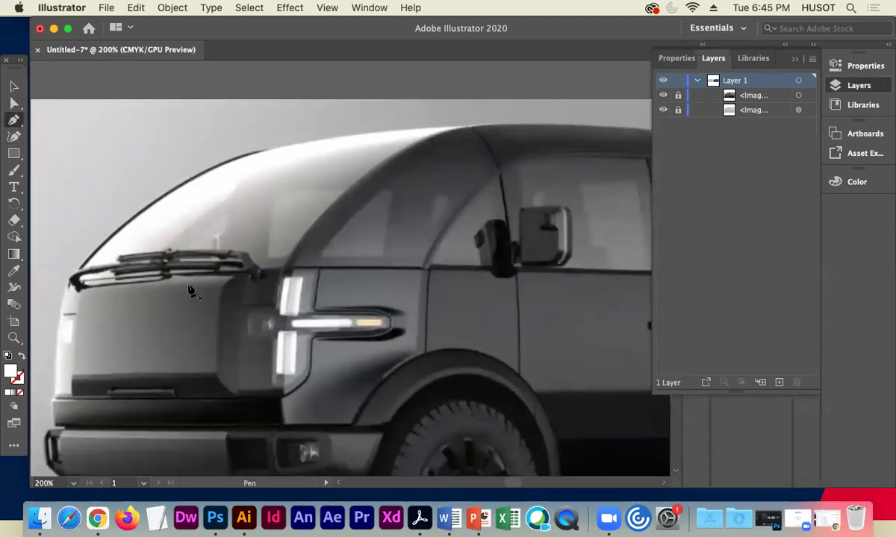
left_click(21, 355)
left_click(284, 268)
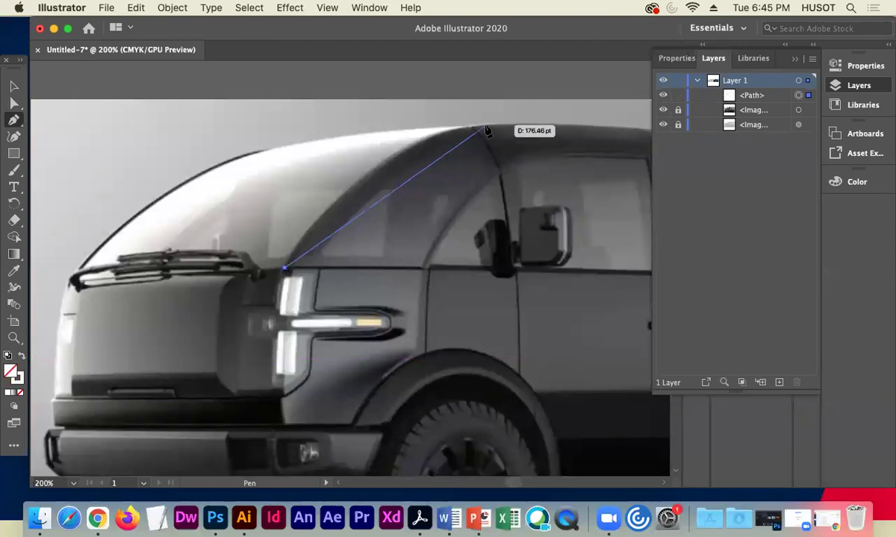
left_click_drag(469, 129, 580, 112)
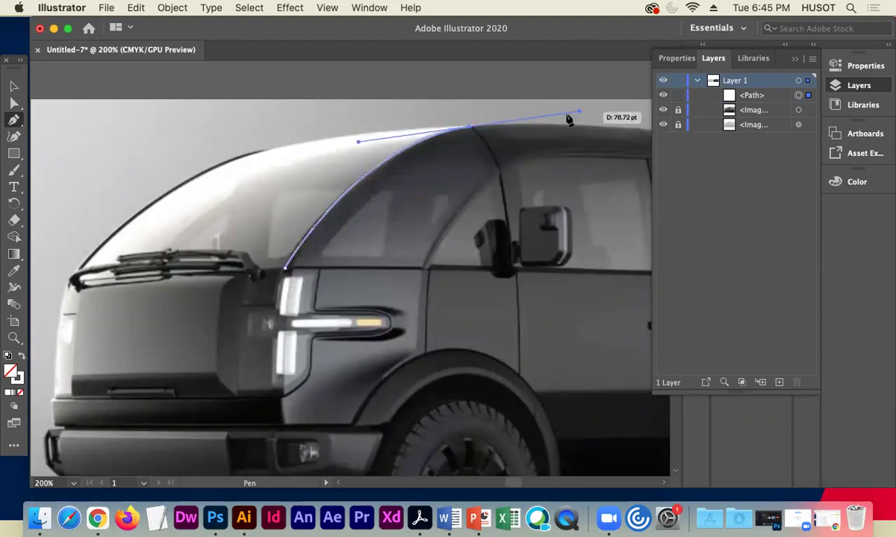
left_click_drag(467, 129, 500, 183)
left_click(497, 167)
left_click_drag(423, 267, 408, 308)
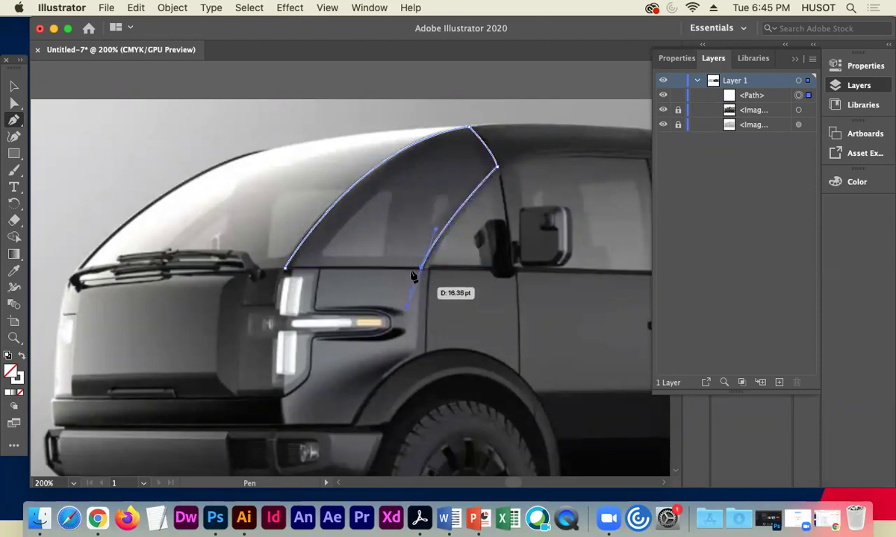
left_click(421, 267)
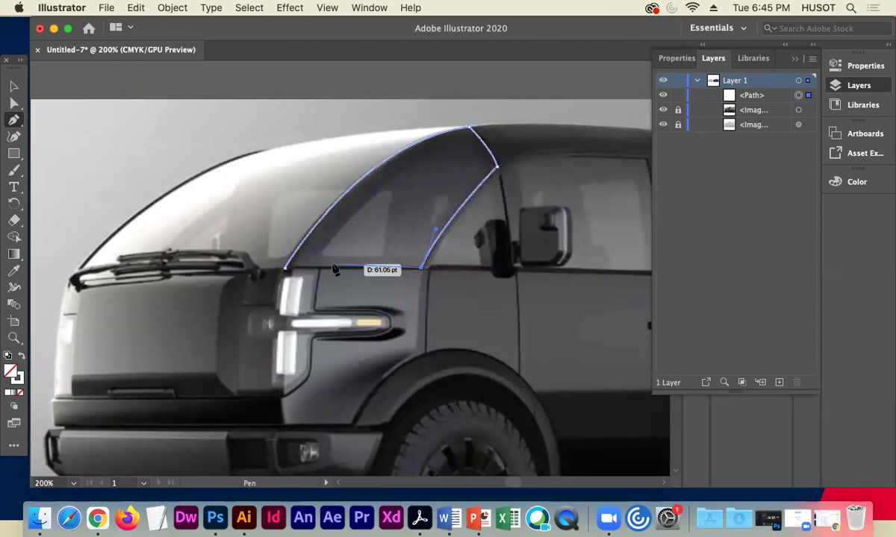
left_click(285, 268)
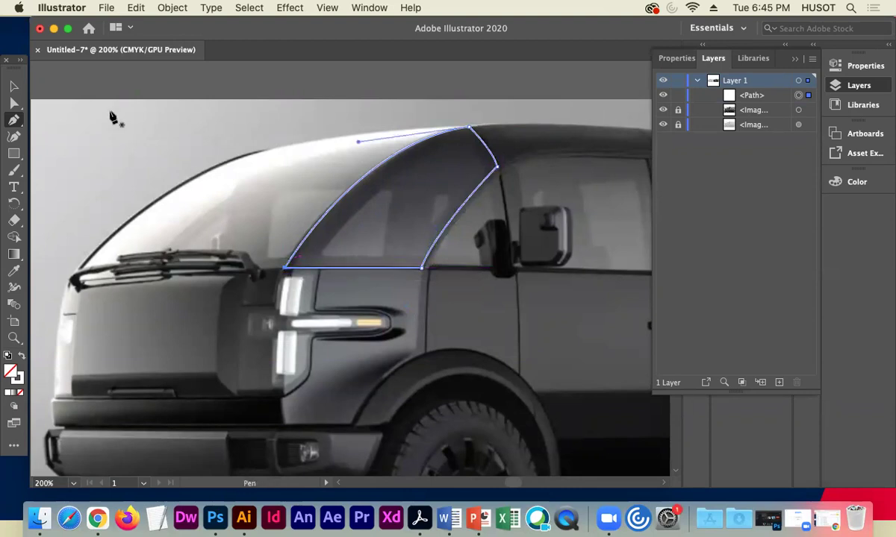
left_click(18, 88)
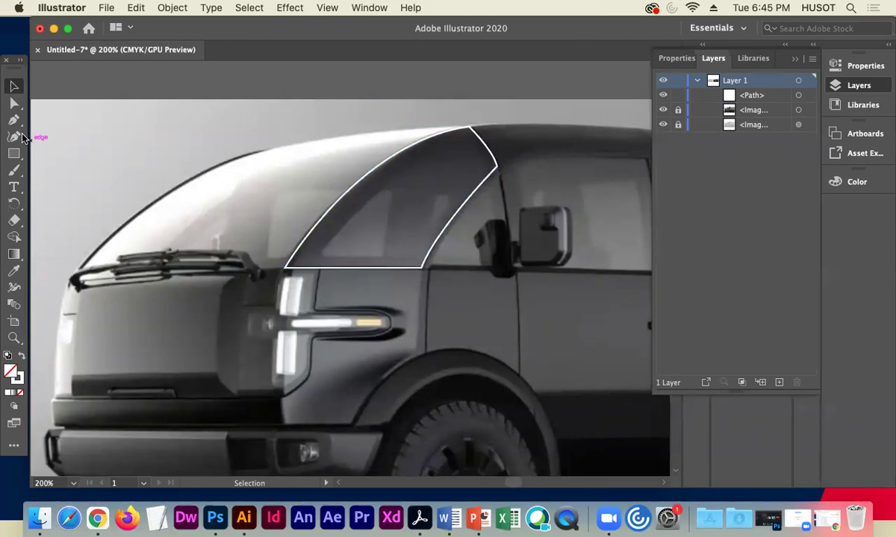
Draw a second closed Pen path inside the first, following the inner edge of the front side window frame.
left_click(13, 120)
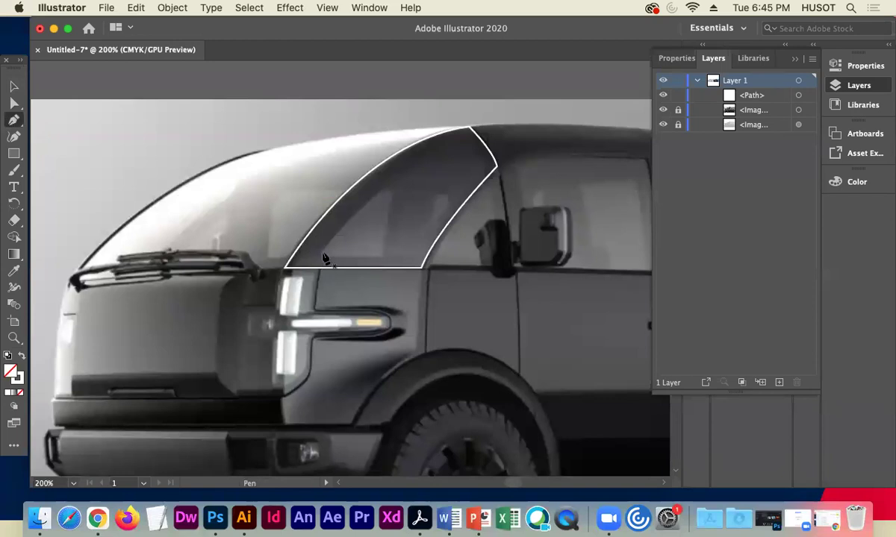
left_click(320, 255)
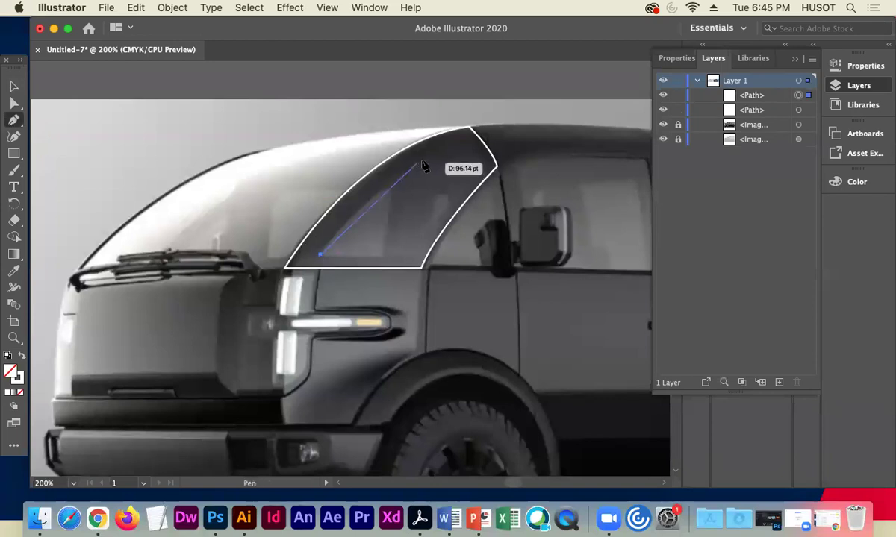
left_click_drag(467, 139, 551, 121)
left_click(468, 139)
left_click_drag(486, 168, 486, 172)
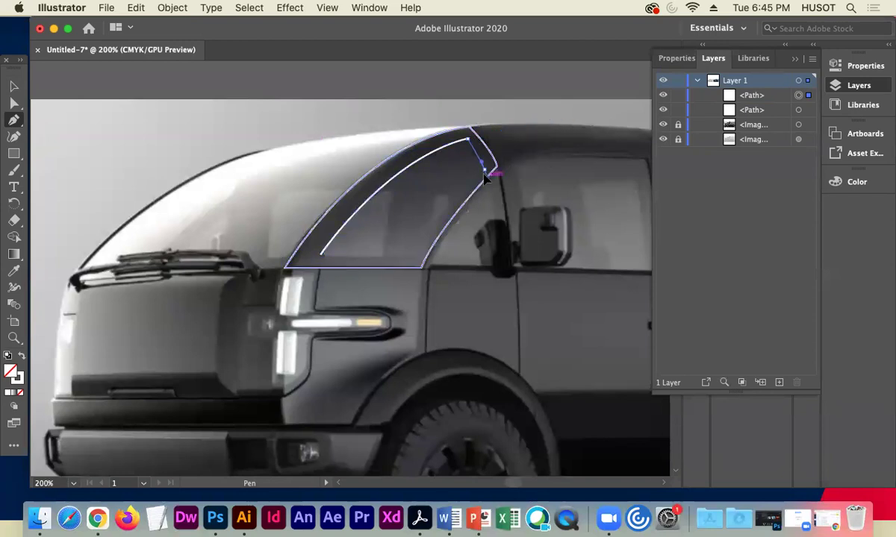
left_click(484, 170)
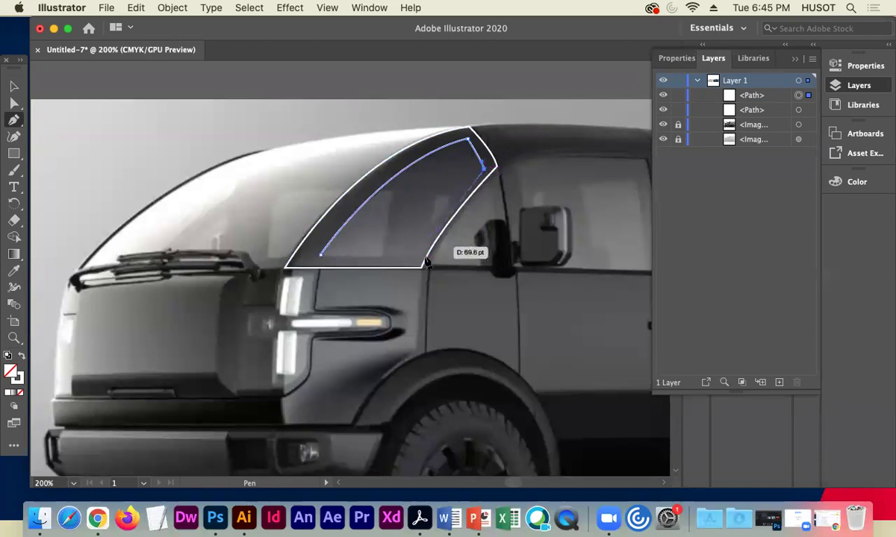
left_click_drag(417, 256, 413, 282)
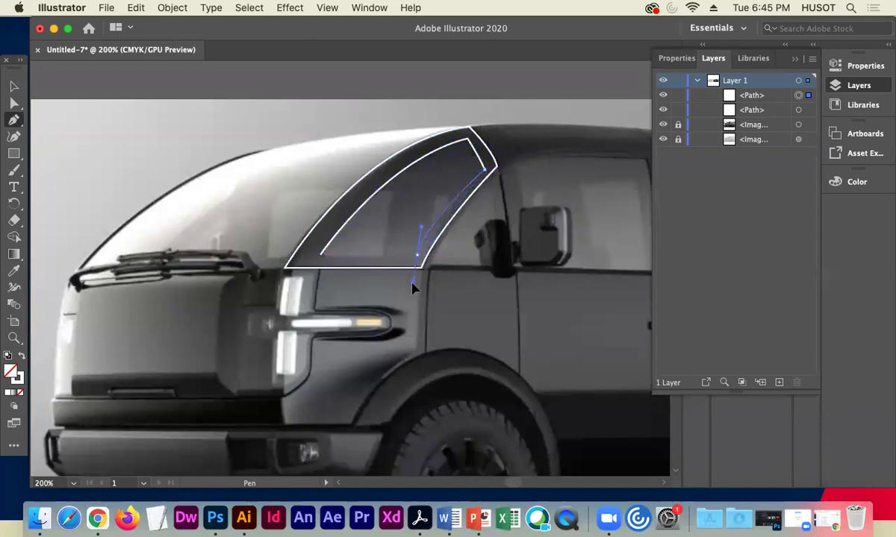
left_click(321, 257)
Select both window outlines and combine them with Pathfinder so that the inner shape cuts a hole in the outer one.
left_click(14, 86)
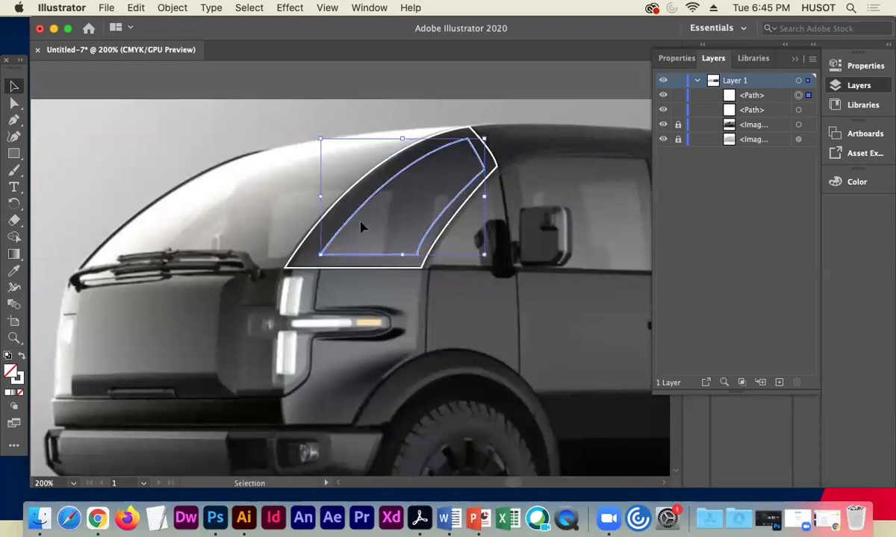
left_click(303, 243, "shift")
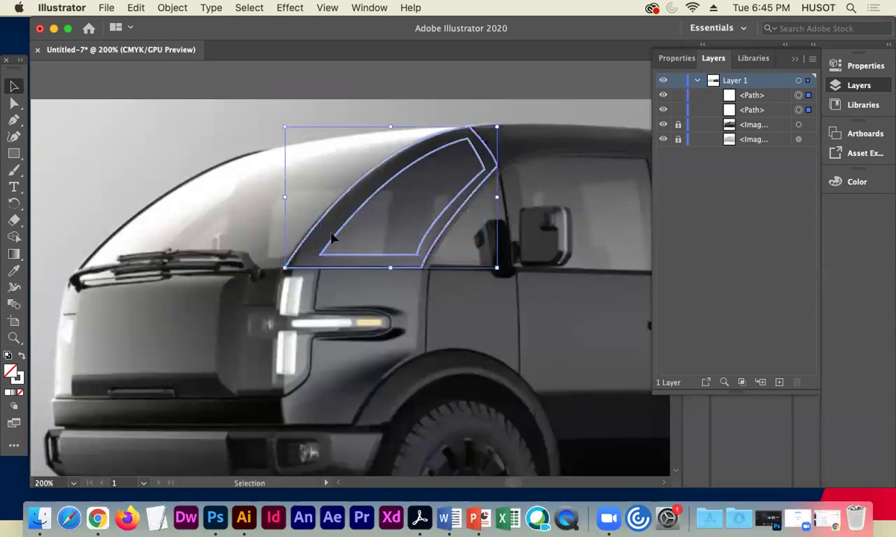
left_click(794, 63)
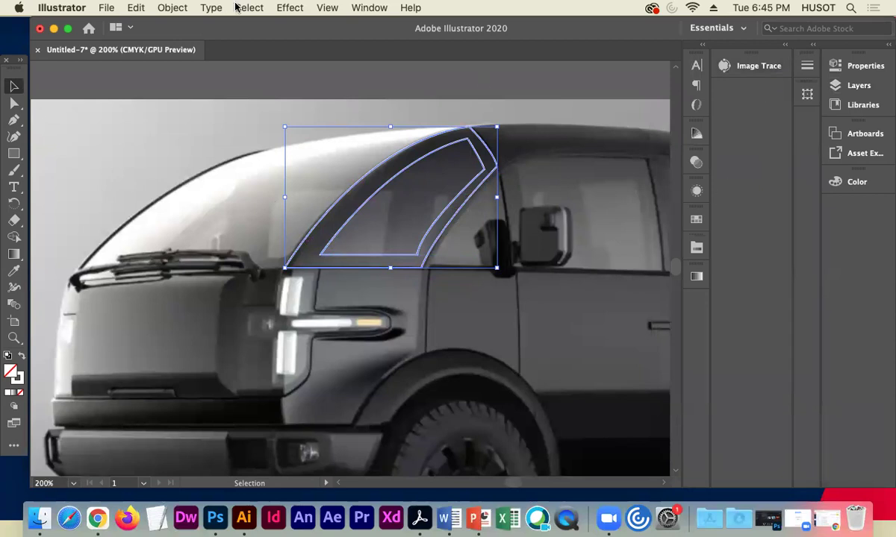
left_click(322, 8)
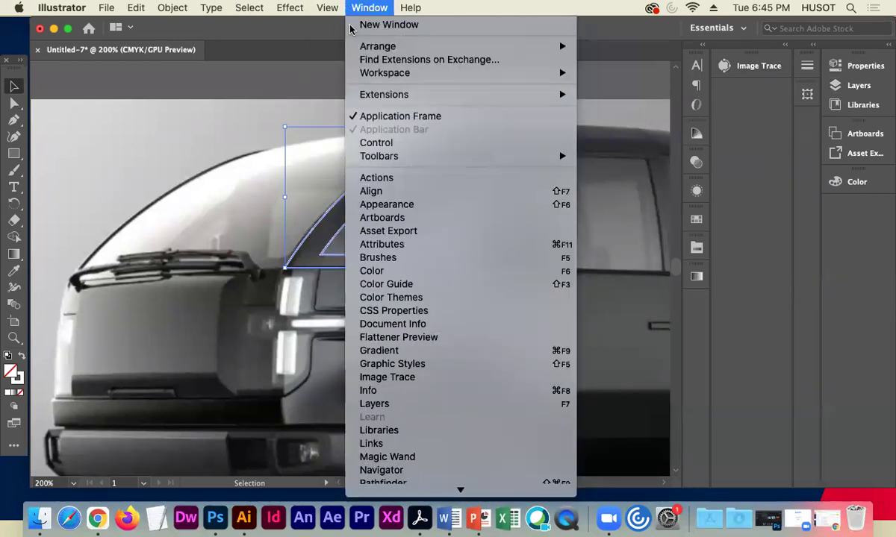
left_click(414, 389)
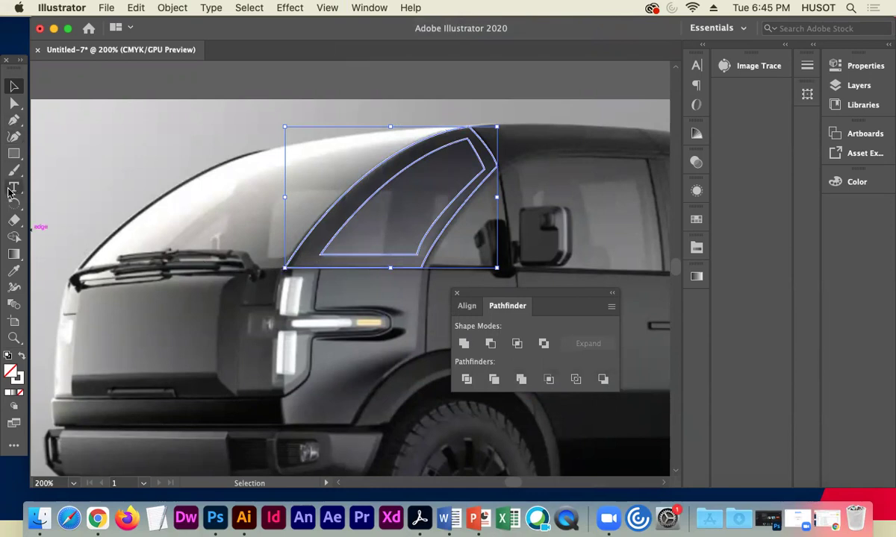
Fill the combined window frame with the dark gray sampled from the photo using the Eyedropper, and deselect it.
left_click(14, 269)
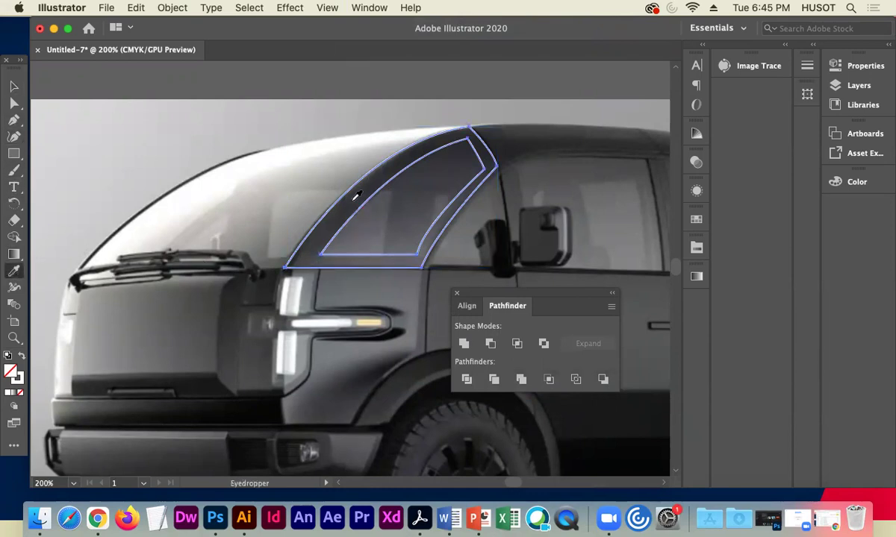
left_click(357, 195)
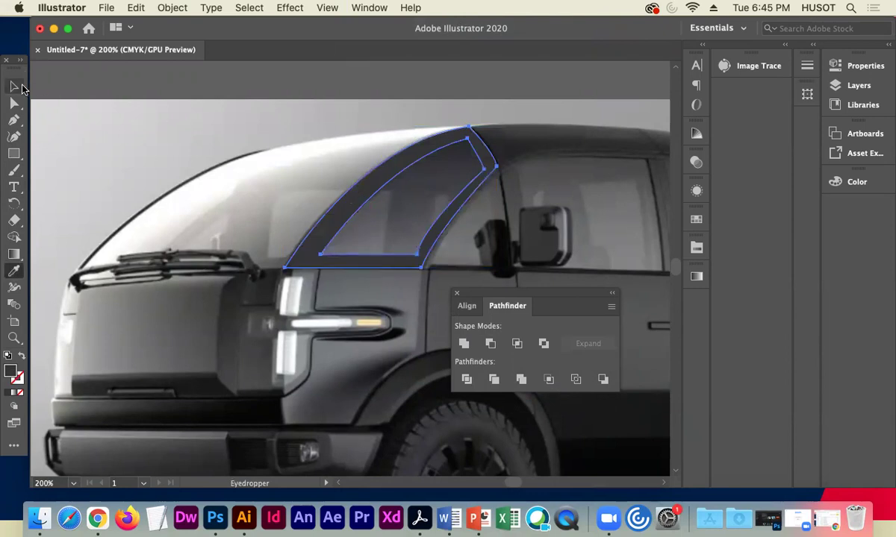
left_click(14, 87)
left_click(251, 112)
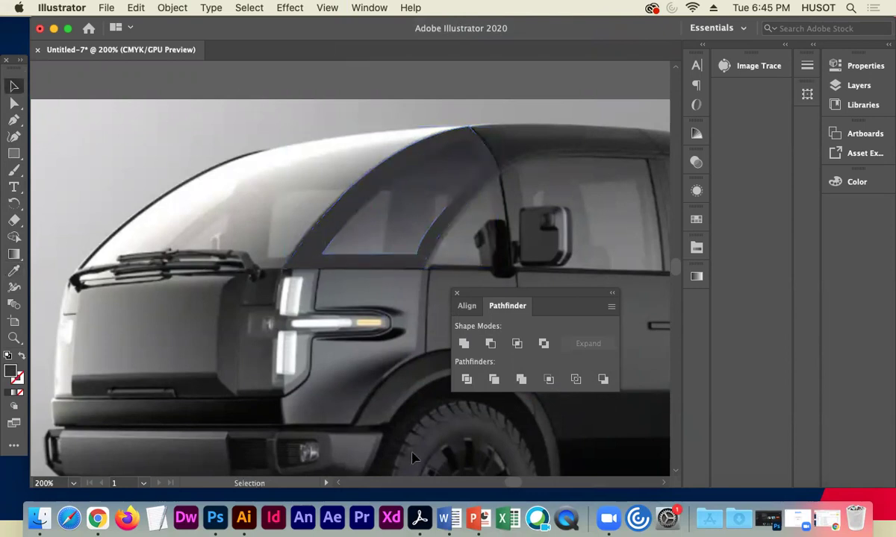
Move the filled window frame horizontally off its traced position and over the windshield of the reference truck.
left_click_drag(512, 488, 506, 485)
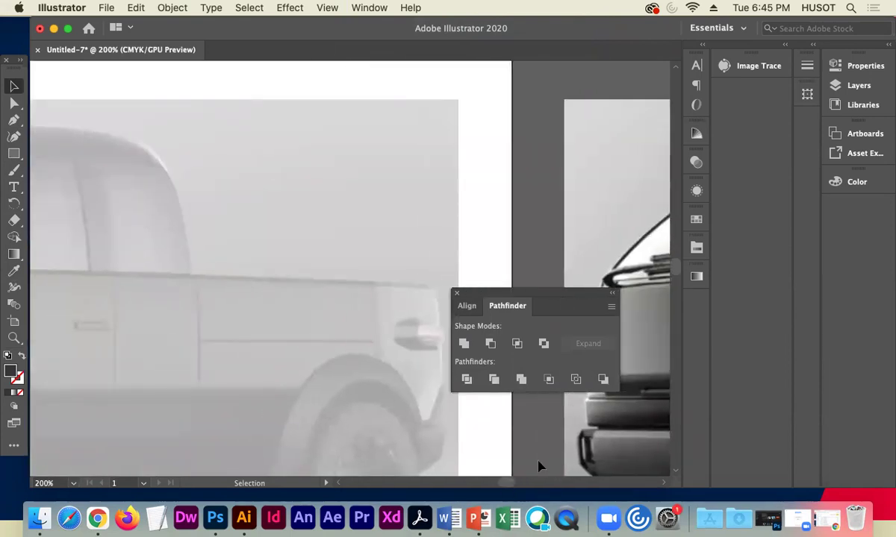
left_click_drag(510, 482, 513, 482)
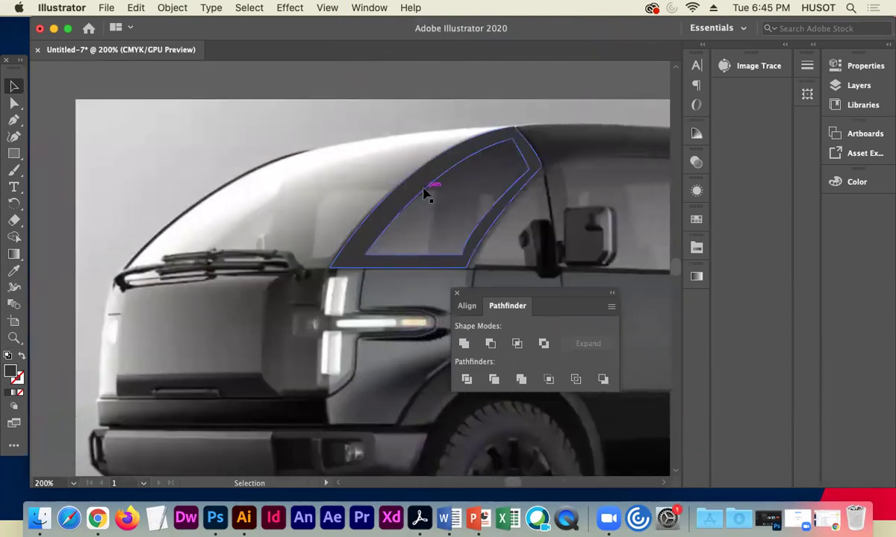
left_click(398, 200)
left_click_drag(403, 202, 224, 202)
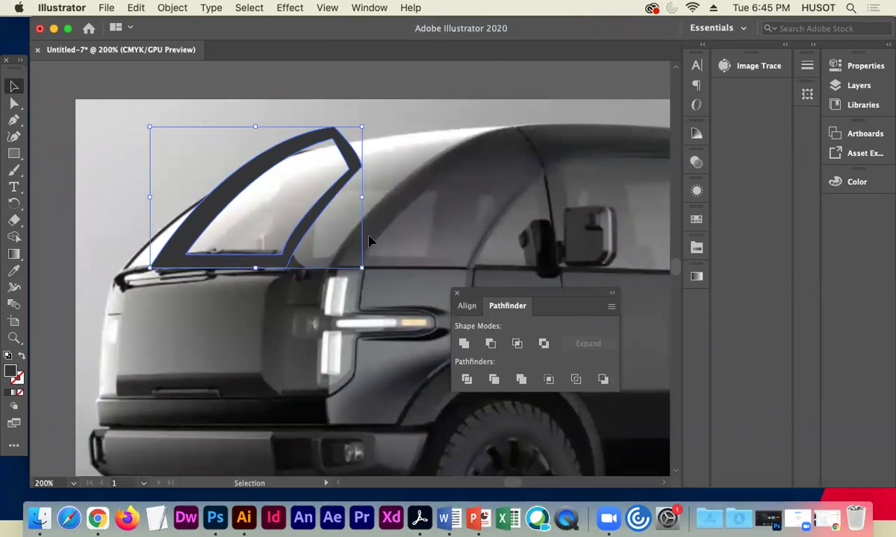
Apply a linear white-to-black gradient fill to the selected window frame and move the Color panel clear of it.
left_click(14, 254)
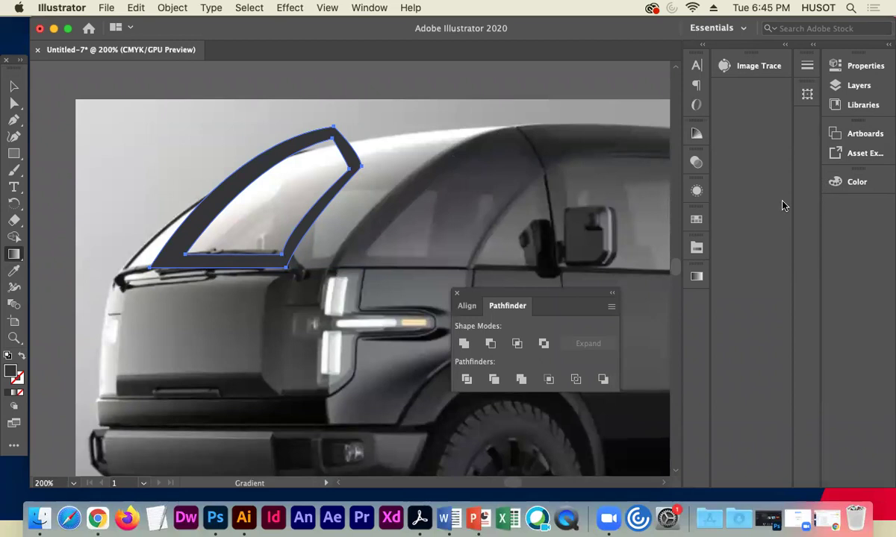
left_click(696, 220)
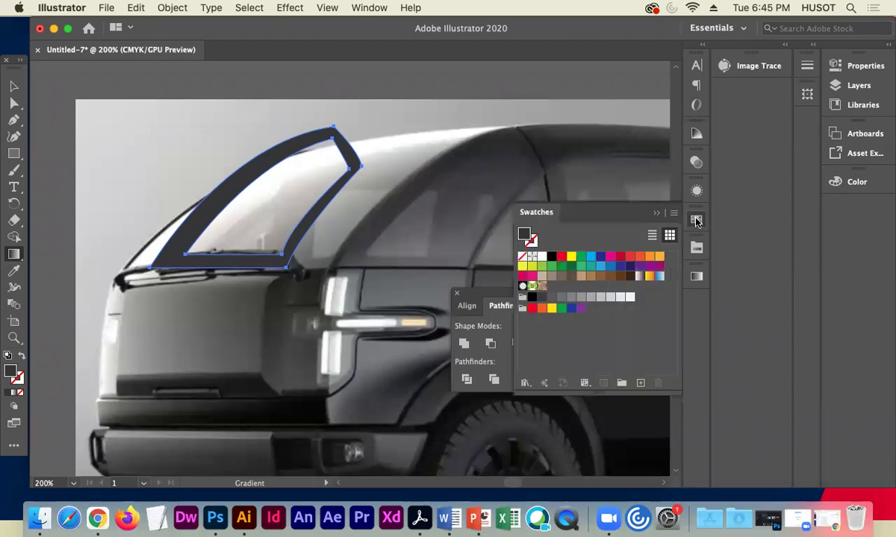
left_click(857, 181)
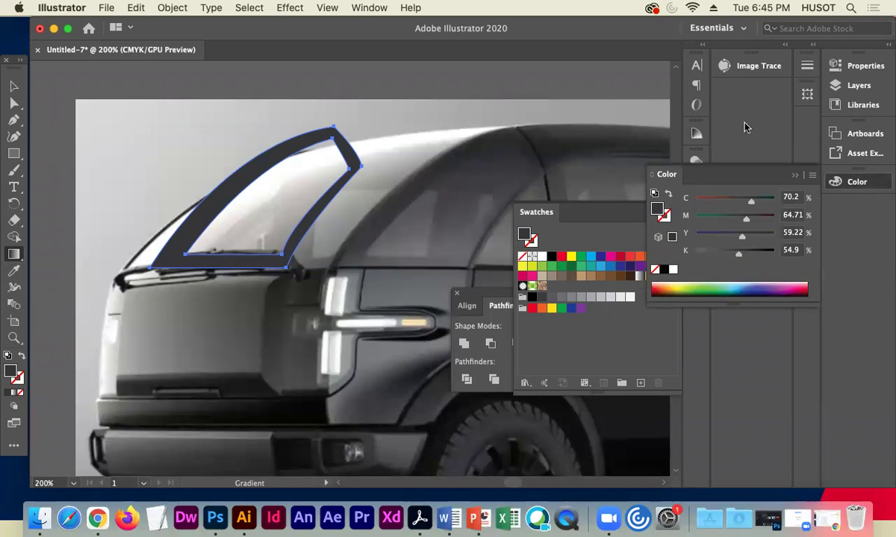
left_click(696, 133)
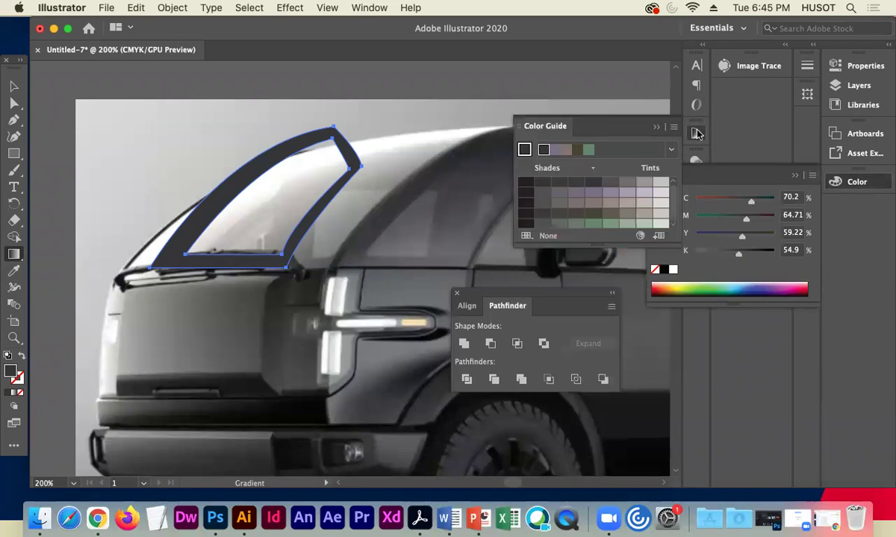
left_click(656, 126)
left_click_drag(743, 174, 558, 57)
left_click(696, 277)
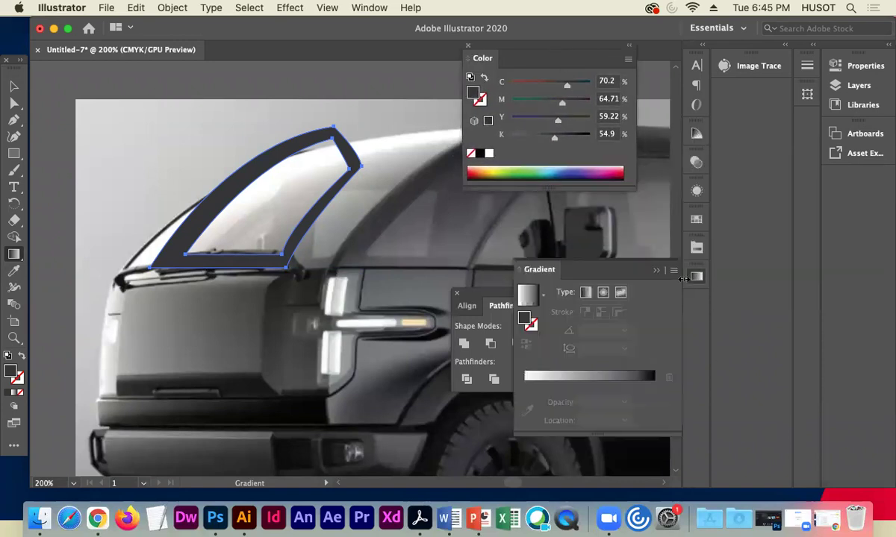
left_click(527, 294)
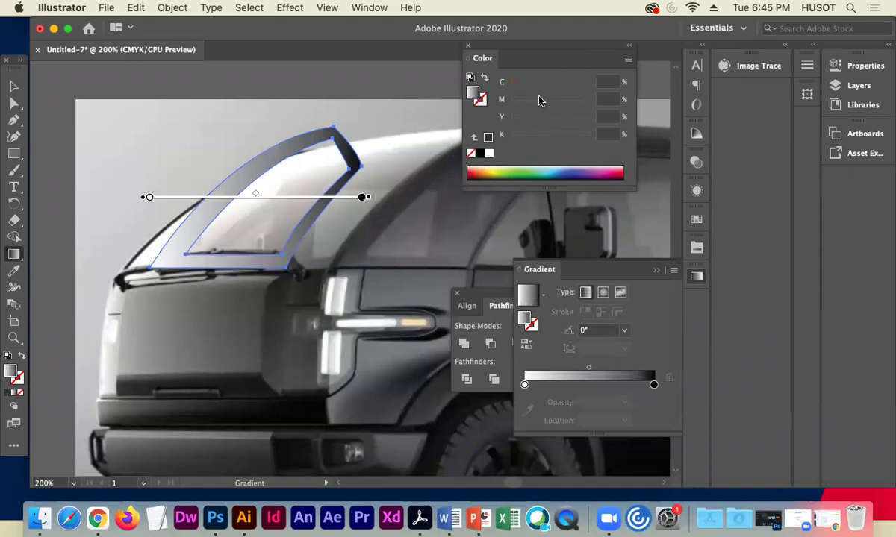
left_click_drag(553, 49, 185, 344)
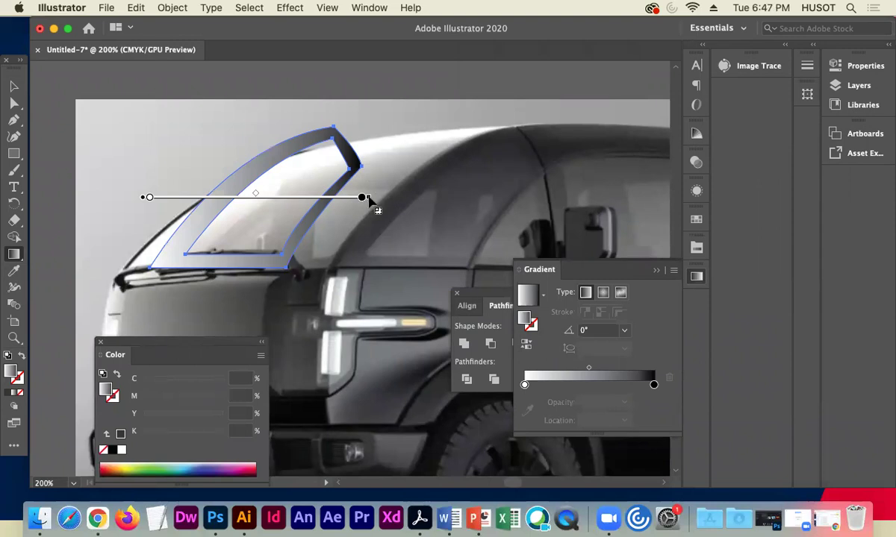
Rotate the window frame's linear gradient to about 48.84°, running from below the frame up to its upper tip.
left_click_drag(377, 196, 370, 133)
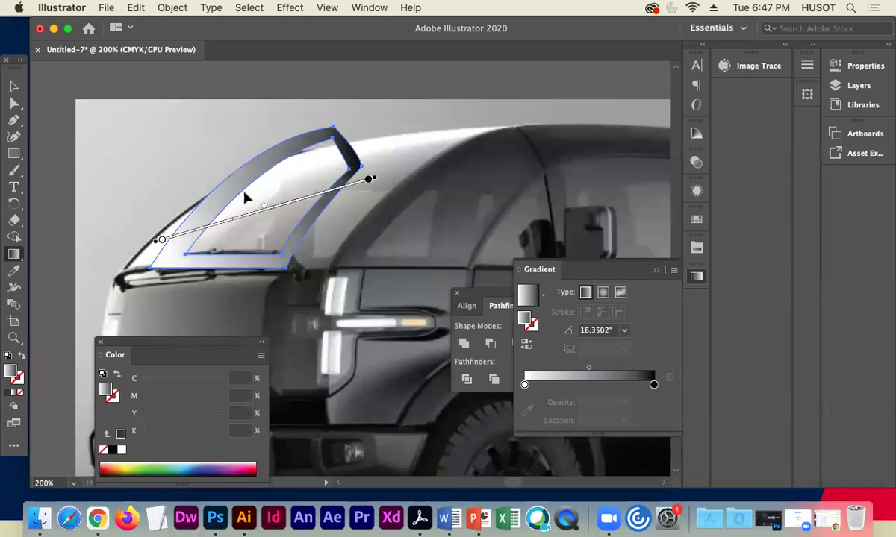
left_click_drag(153, 242, 144, 243)
mouse_move(374, 176)
left_mouse_down()
mouse_move(352, 106)
mouse_move(291, 85)
left_mouse_up()
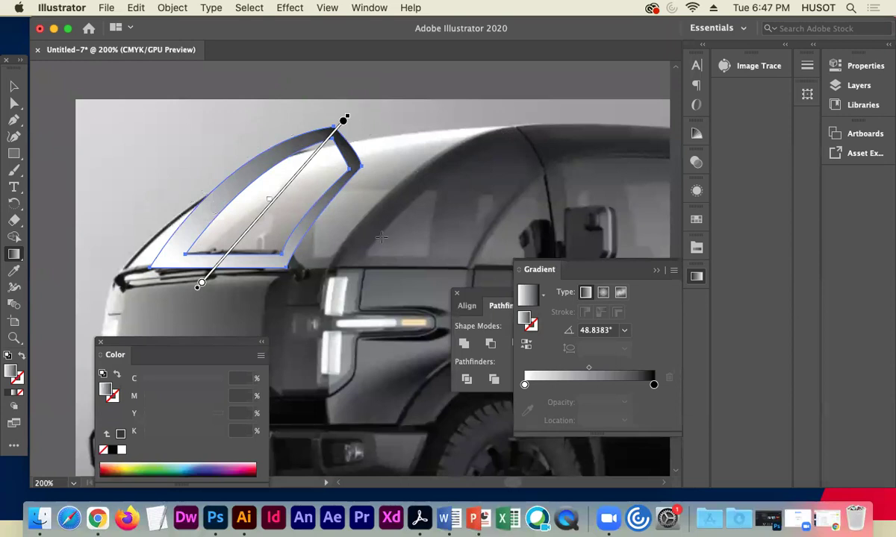
Set the white starting stop of the frame's gradient to 77% K gray and deselect the frame.
left_click(200, 284)
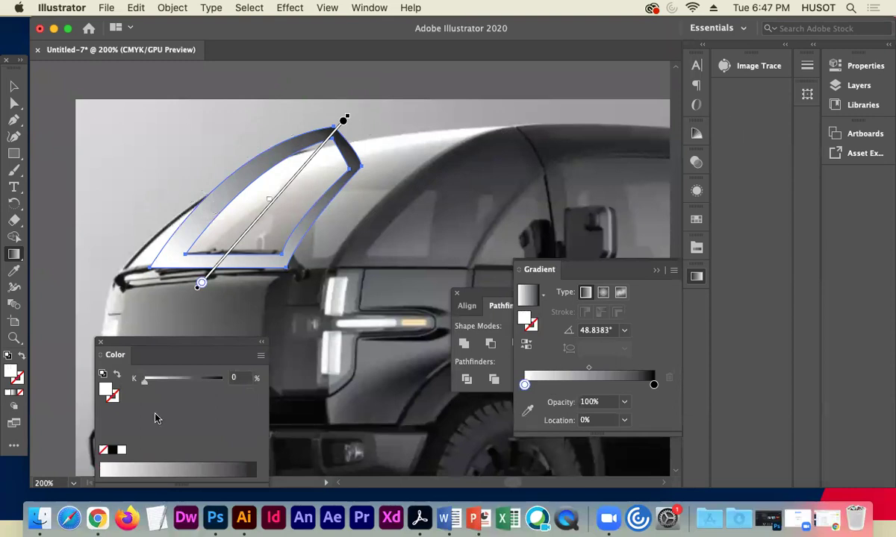
left_click_drag(145, 381, 204, 388)
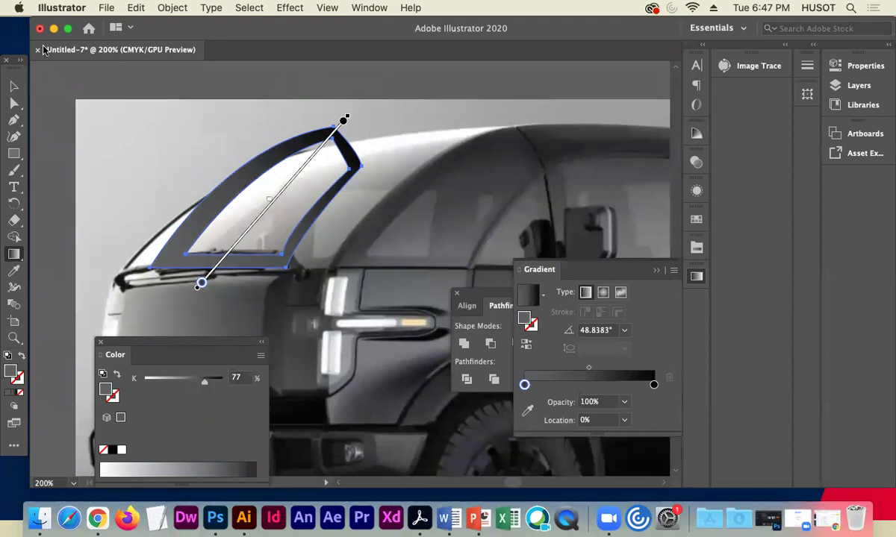
left_click(14, 86)
left_click(121, 61)
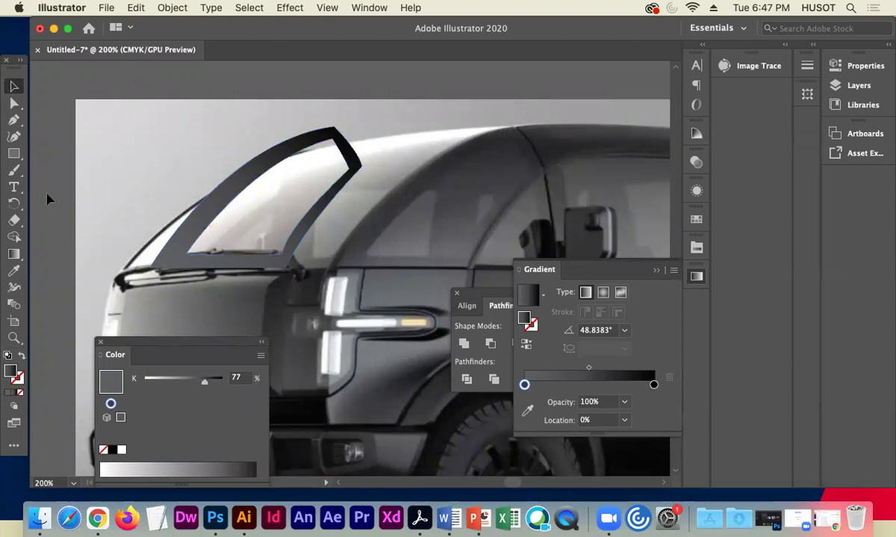
Draw a small closed Pen shape along the lower front edge of the side window pillar in the photo.
left_click(13, 119)
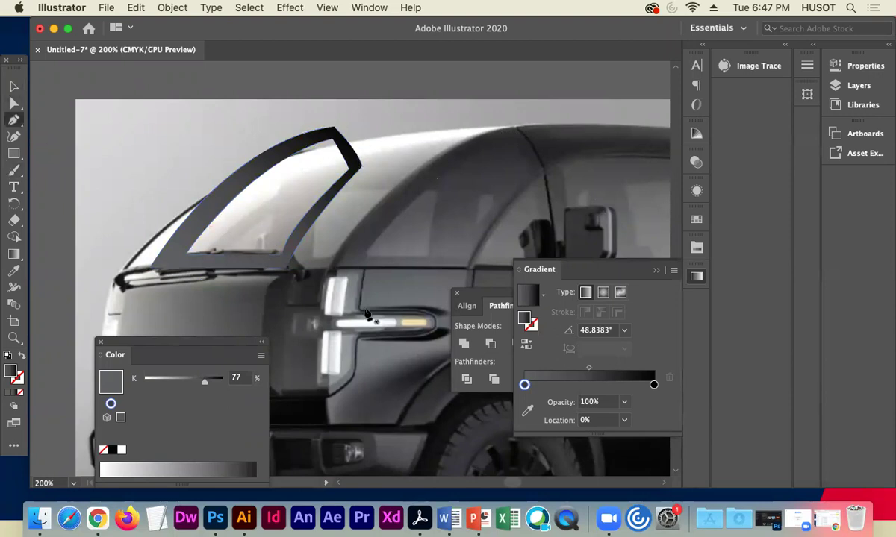
left_click(328, 267)
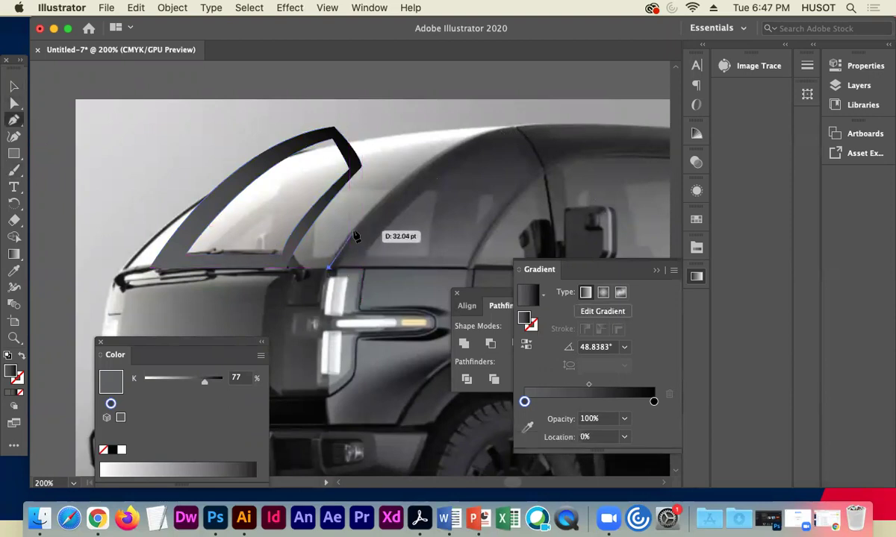
left_click_drag(354, 232, 362, 230)
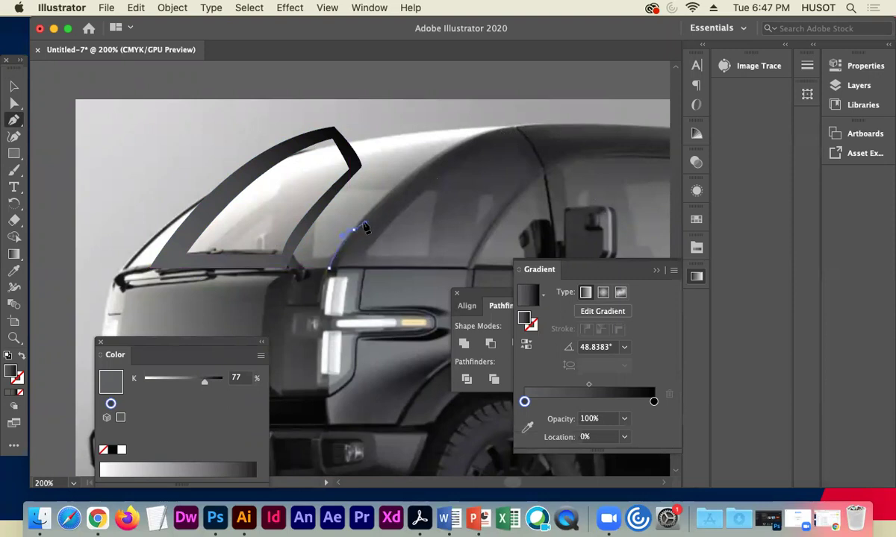
left_click(355, 230)
left_click(357, 236)
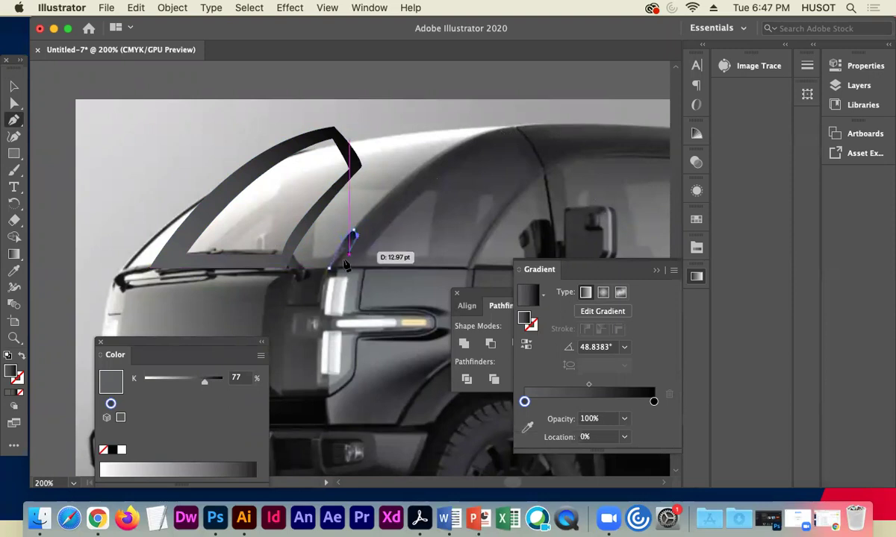
left_click(337, 269)
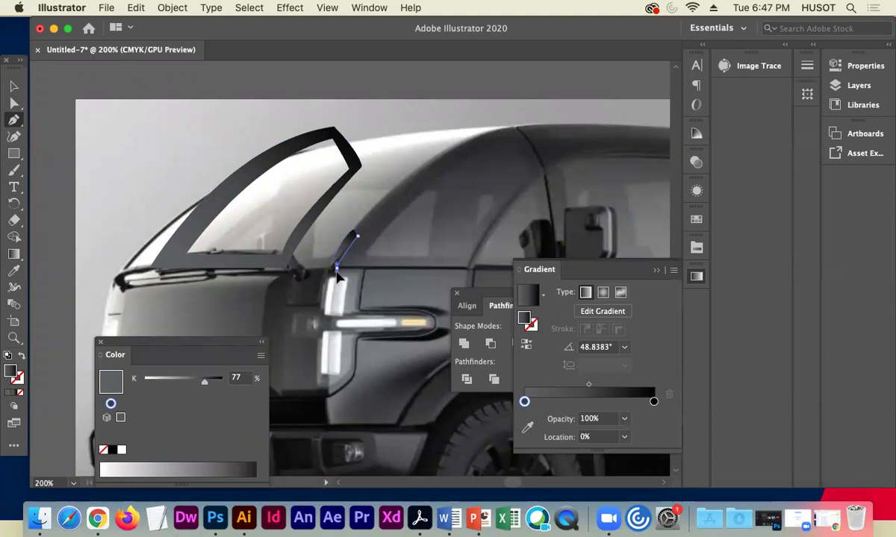
left_click(337, 268)
left_click(329, 268)
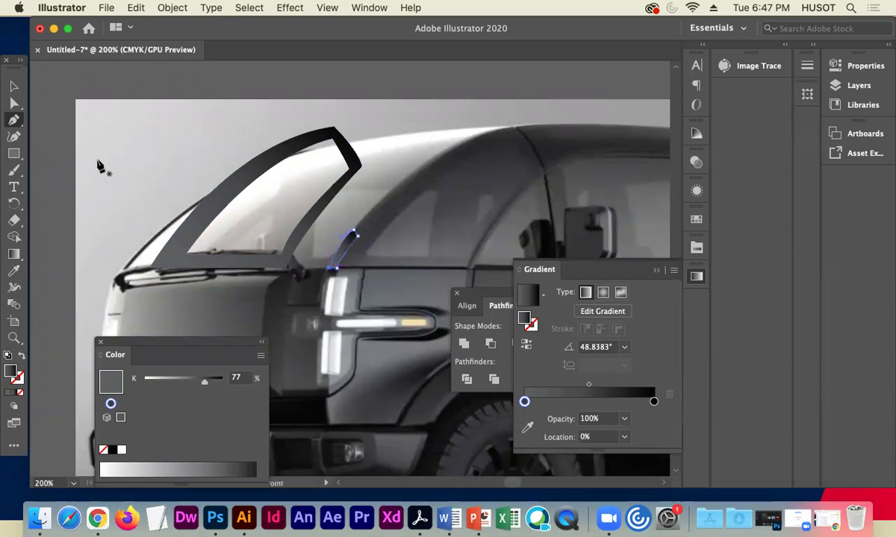
Move the small pillar shape onto the window frame's lower front corner, adjust its corner anchor with Direct Selection, and deselect it.
left_click(14, 86)
left_click(259, 74)
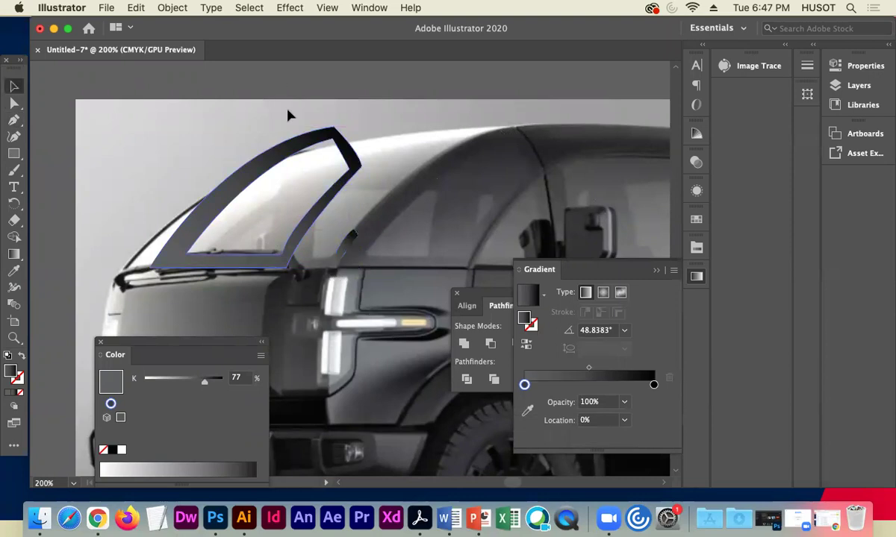
left_click(348, 263)
left_click_drag(348, 263, 160, 265)
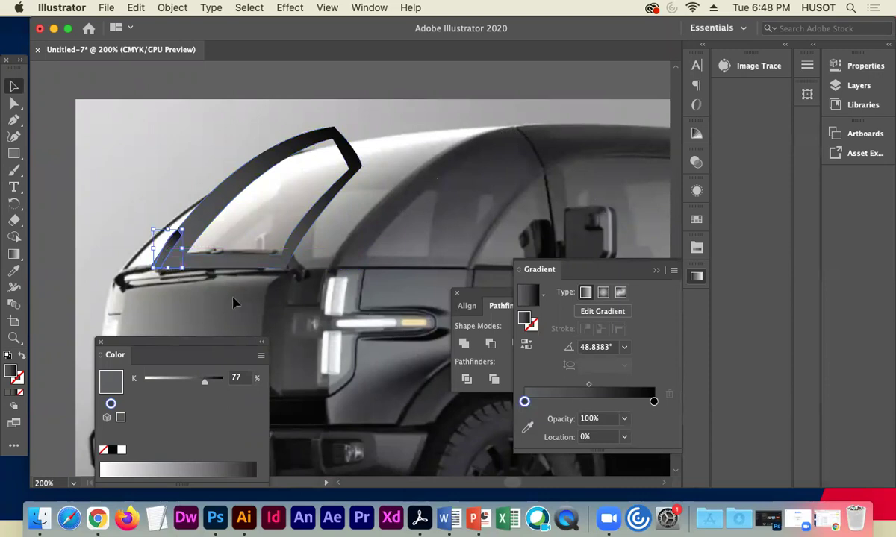
left_click(14, 103)
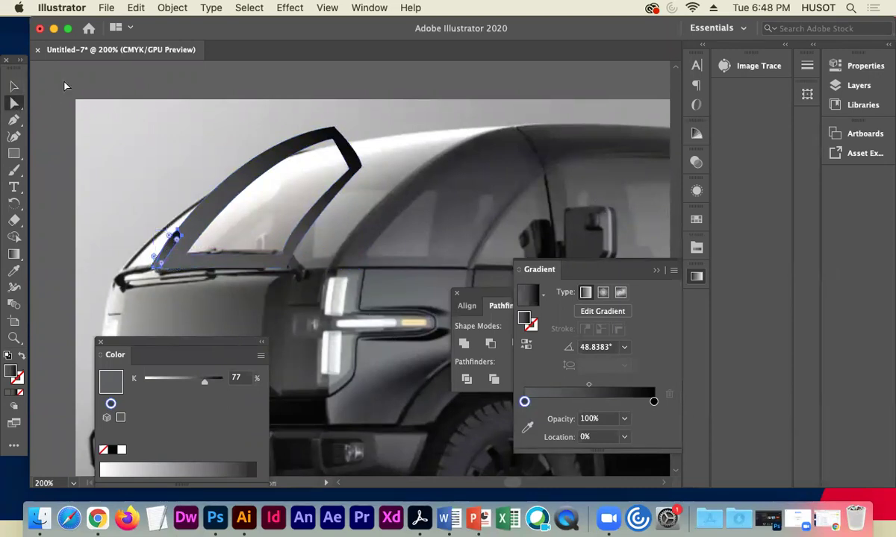
left_click(154, 264)
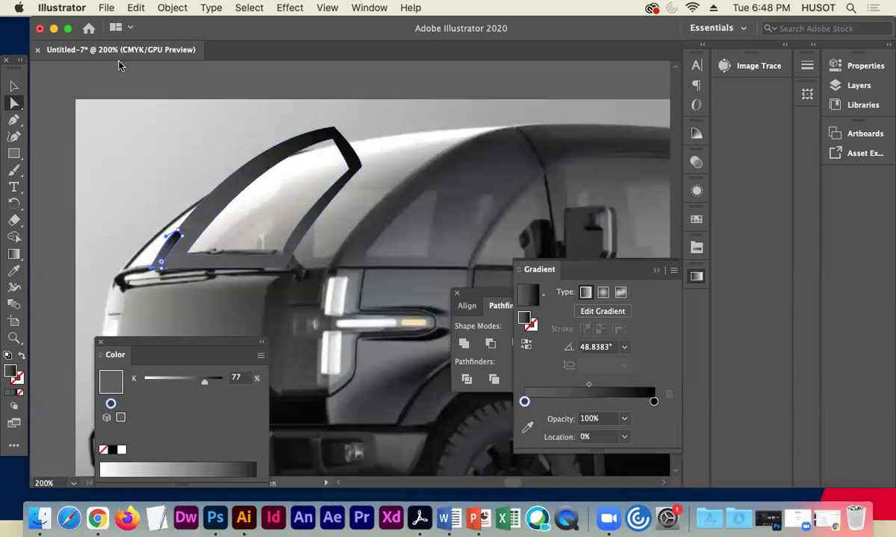
left_click(13, 86)
left_click(82, 93)
Reorient the small corner shape's gradient to about -130.31° and place its black stop at 35.1552%.
left_click(171, 234)
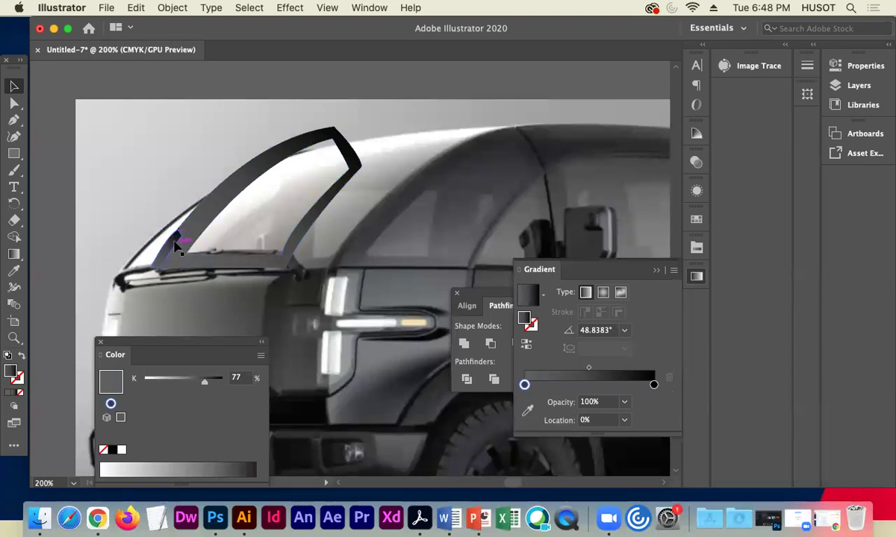
left_click(13, 254)
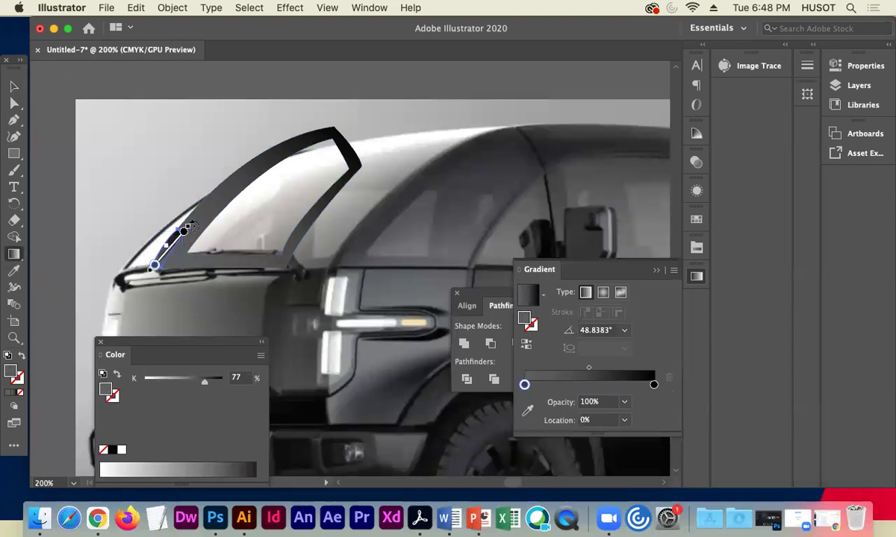
mouse_move(185, 232)
left_mouse_down()
mouse_move(168, 306)
mouse_move(125, 300)
left_mouse_up()
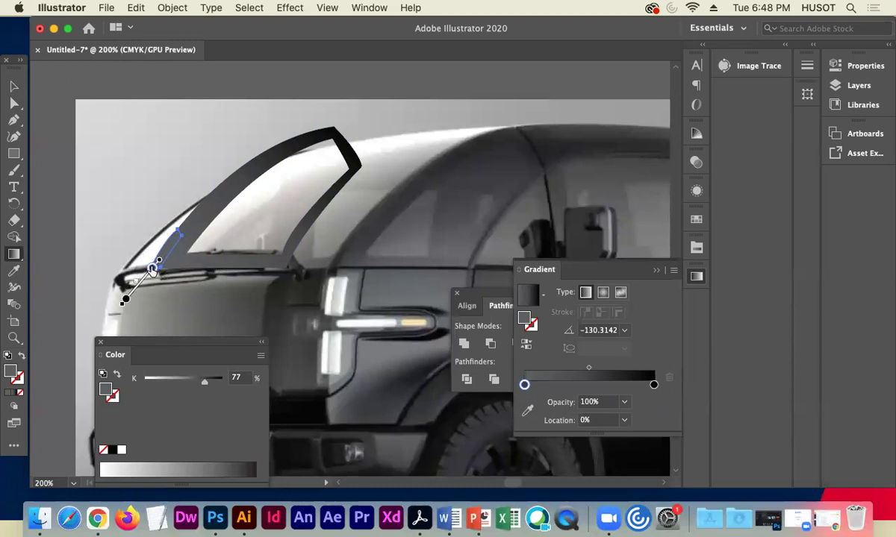
left_click(126, 300)
left_click_drag(129, 299, 162, 259)
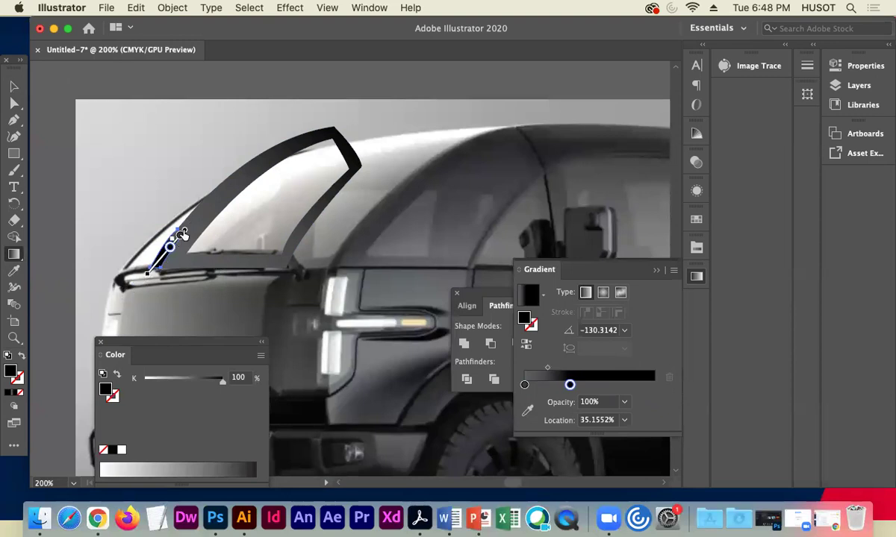
Set the gray starting stop of the small corner shape's gradient to 82% K and deselect the shape.
left_click(181, 236)
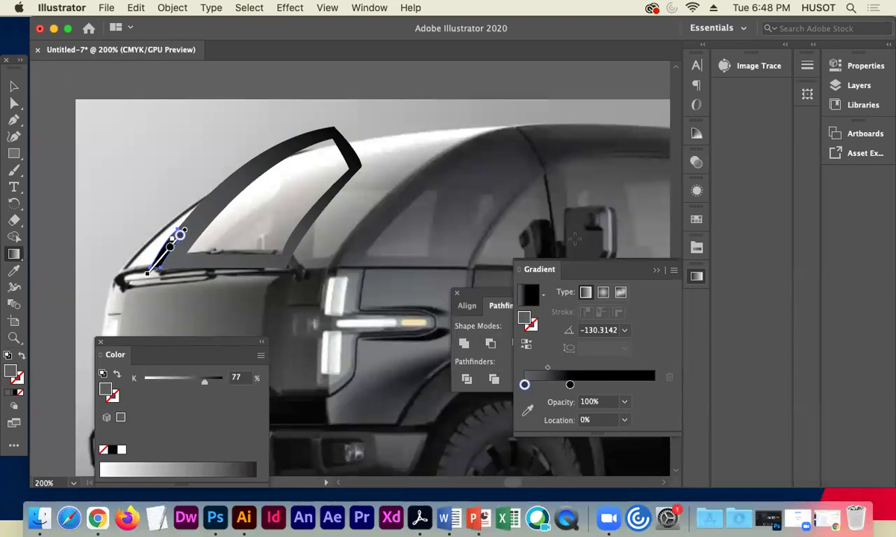
left_click_drag(206, 385, 208, 384)
key("v")
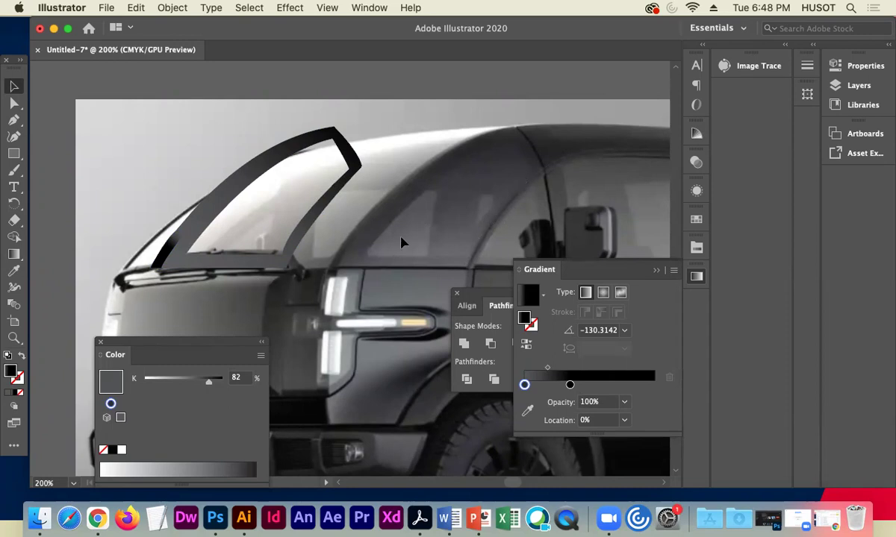
Draw a closed Pen shape covering the window frame's bottom bar and curved rear edge, removing its fill while tracing.
left_click(14, 102)
left_click(161, 250)
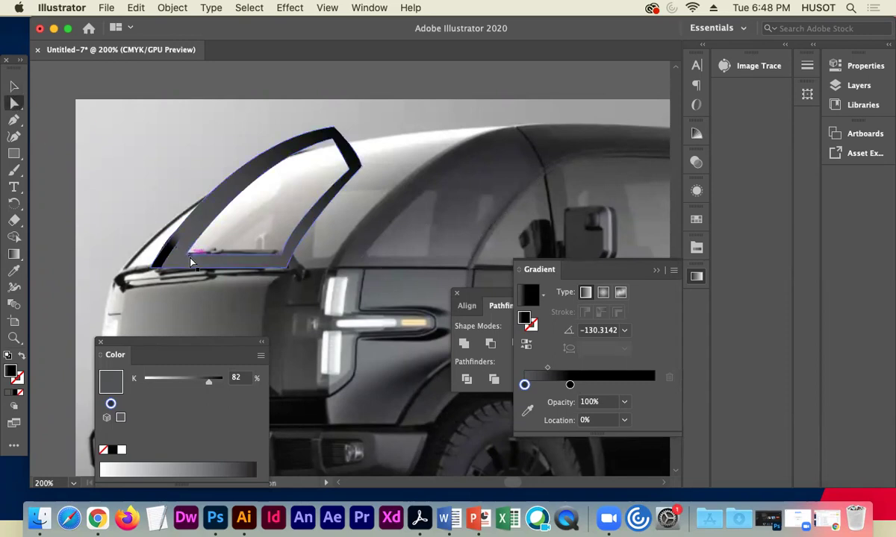
key("super+shift+a")
left_click(14, 120)
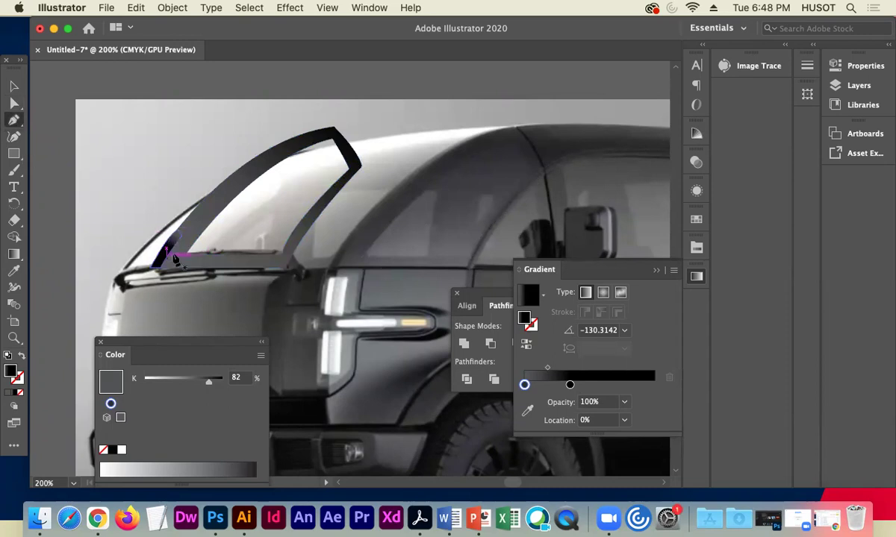
left_click_drag(182, 252, 287, 267)
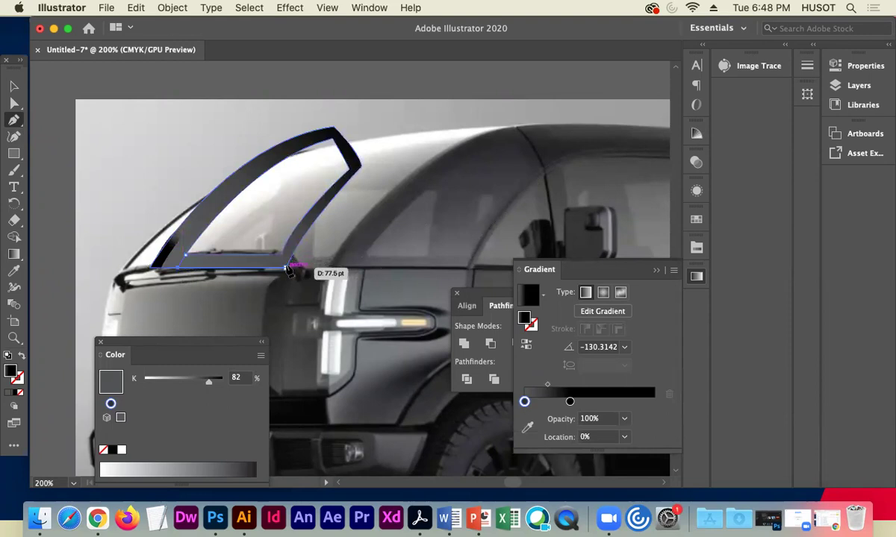
left_click(286, 268)
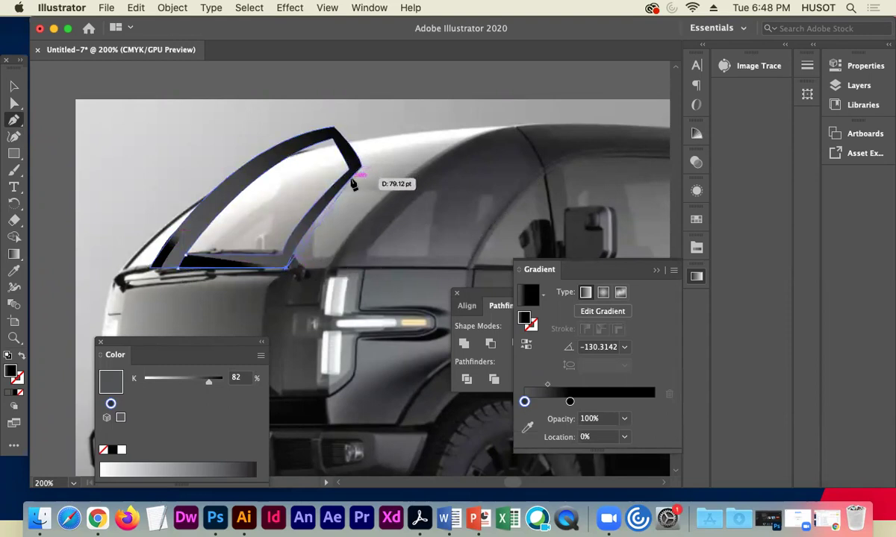
left_click_drag(349, 180, 379, 150)
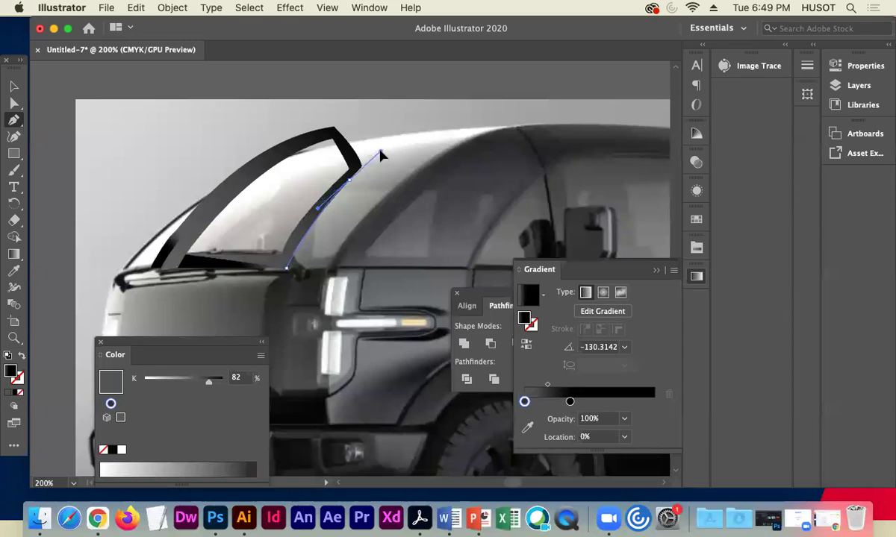
left_click(349, 180)
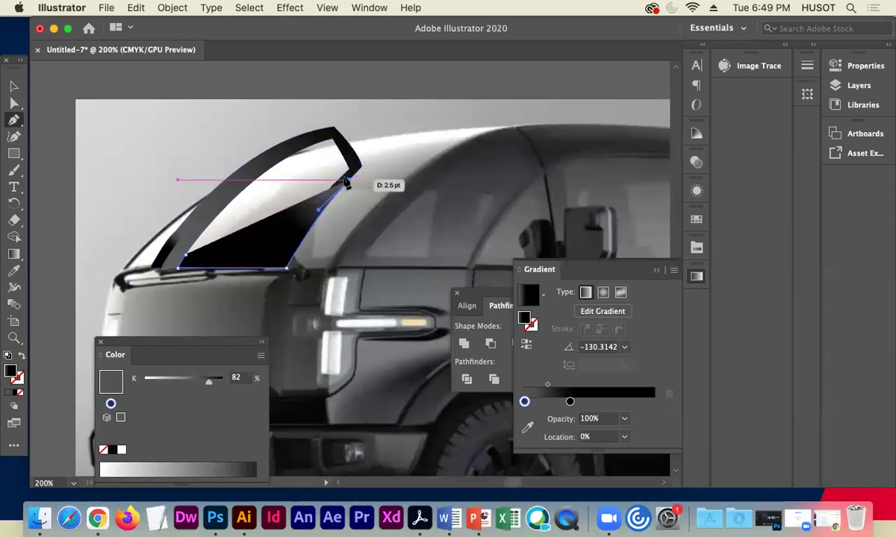
left_click(284, 262)
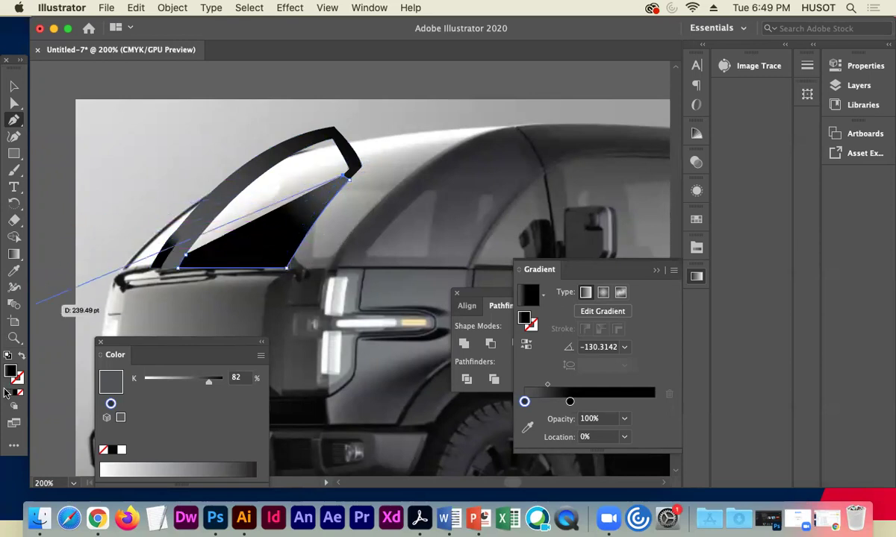
key("slash")
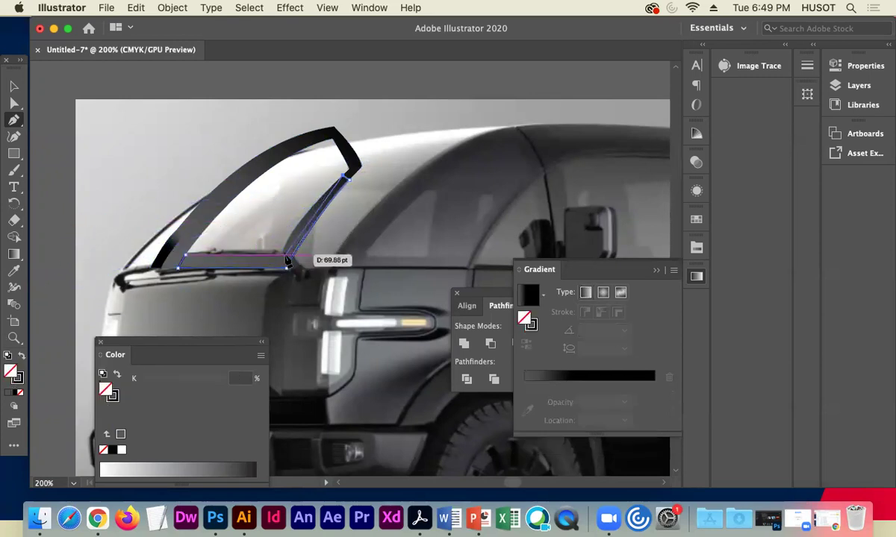
left_click_drag(282, 255, 273, 289)
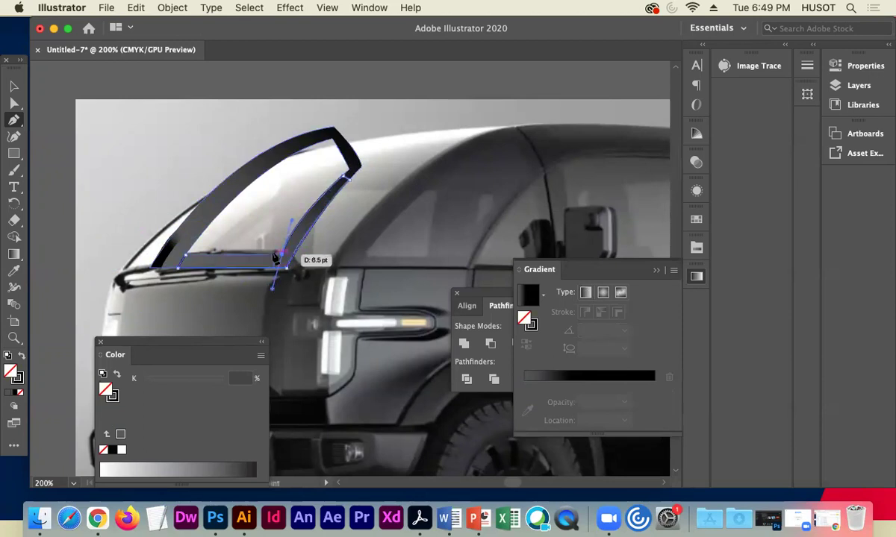
left_click(186, 256)
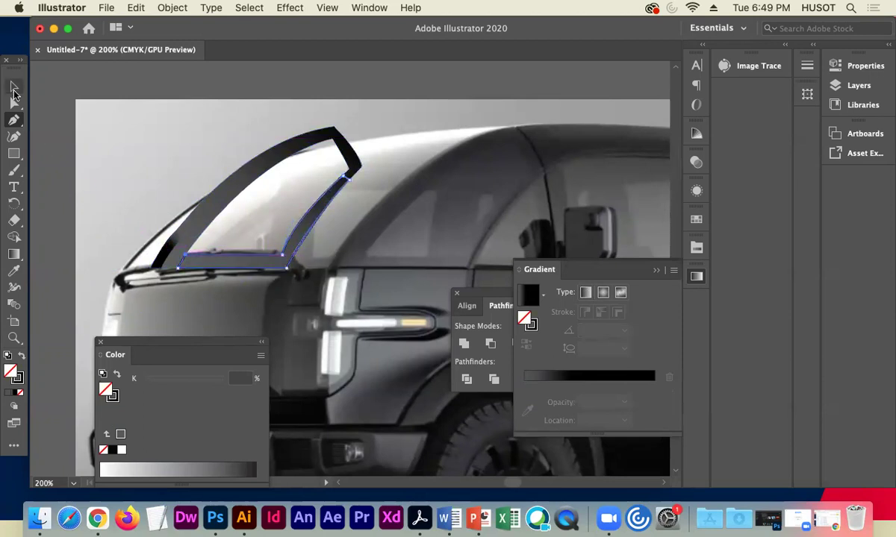
Fill the bottom-and-rear frame piece with the dark gray sampled by Eyedropper from the photo's window pillar, and deselect it.
left_click(13, 273)
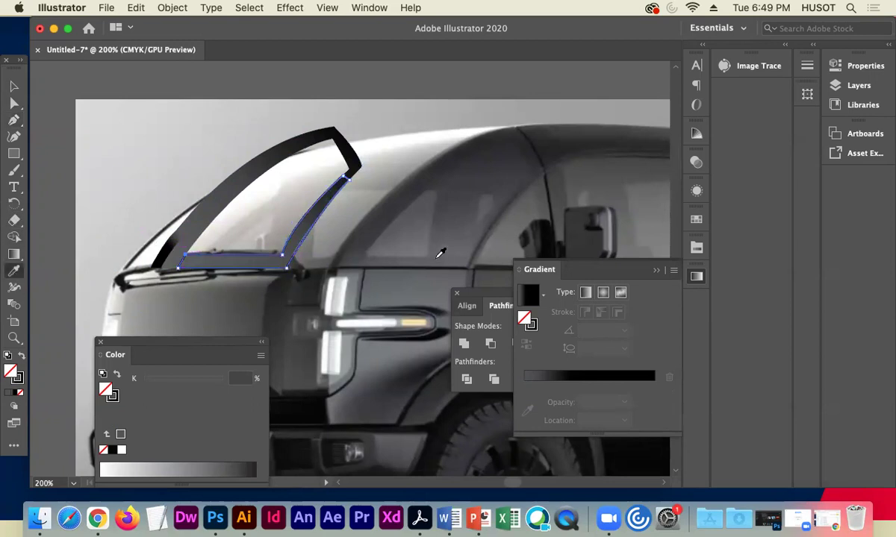
left_click(484, 227)
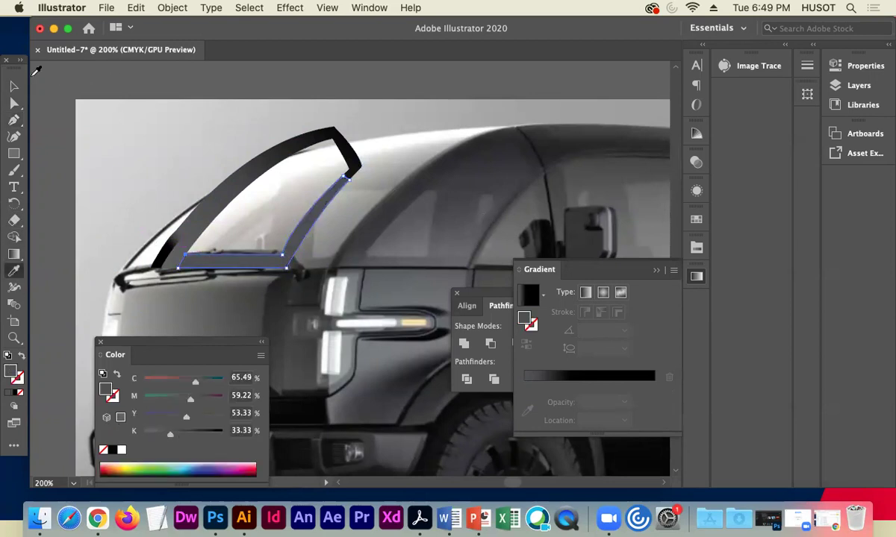
left_click(13, 85)
left_click(88, 78)
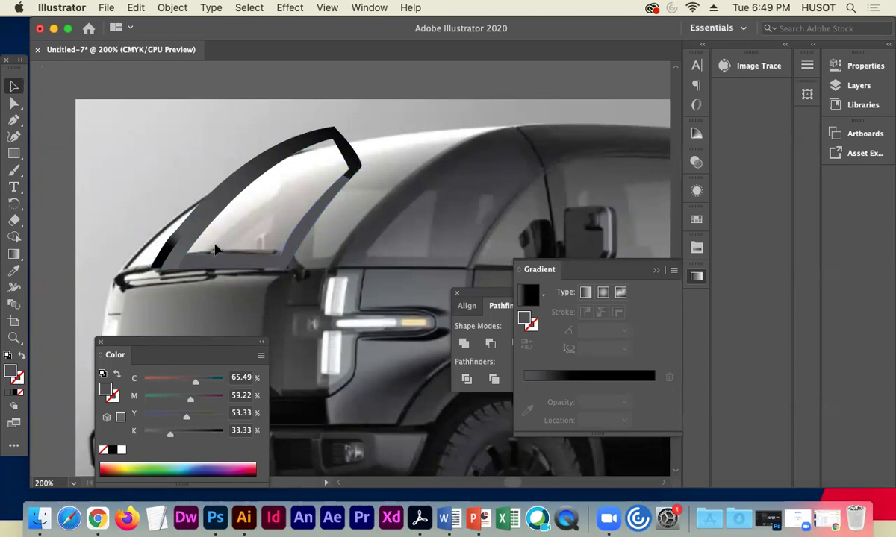
Select all window frame pieces, move them from the photo onto the front side window of the faded truck copy, and deselect them.
key("super+minus")
key("super+minus")
key("super+minus")
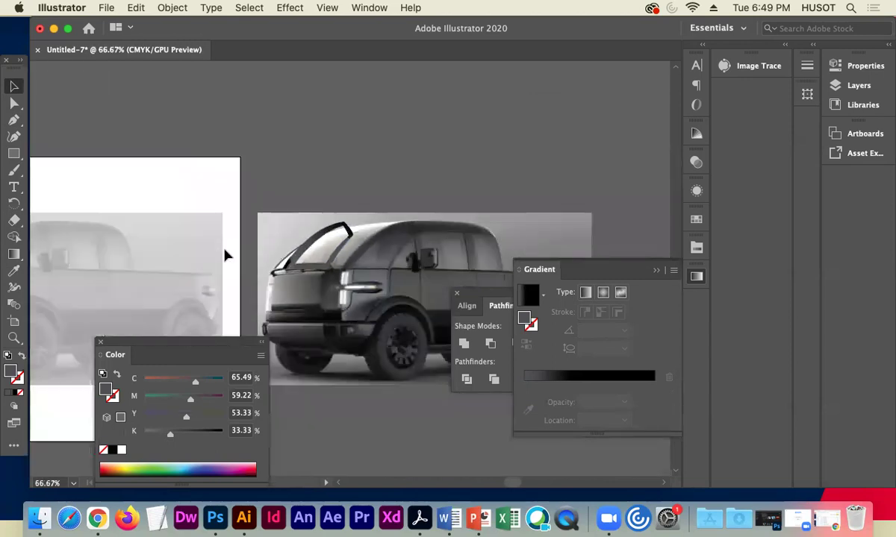
left_click(323, 249)
left_click_drag(308, 254, 273, 273)
key("super+equal")
key("super+equal")
key("super+equal")
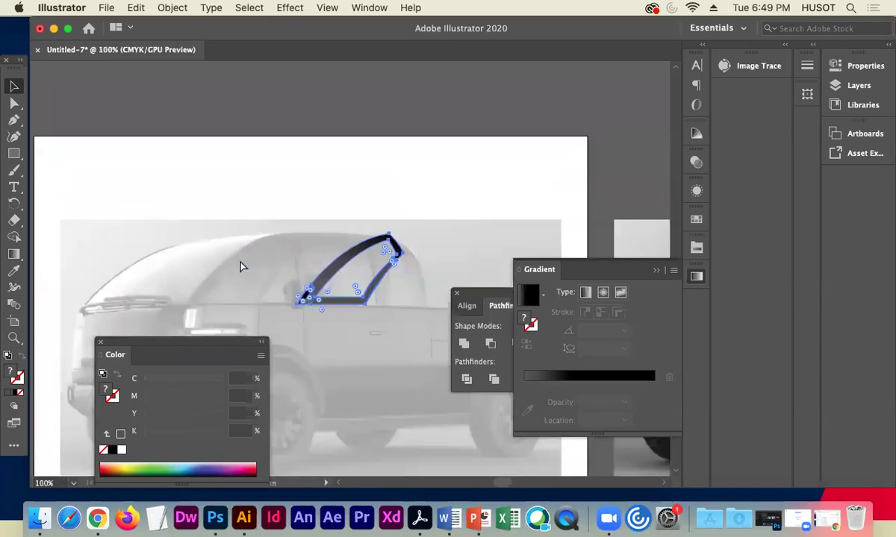
left_click_drag(299, 273, 82, 274)
left_click(250, 124)
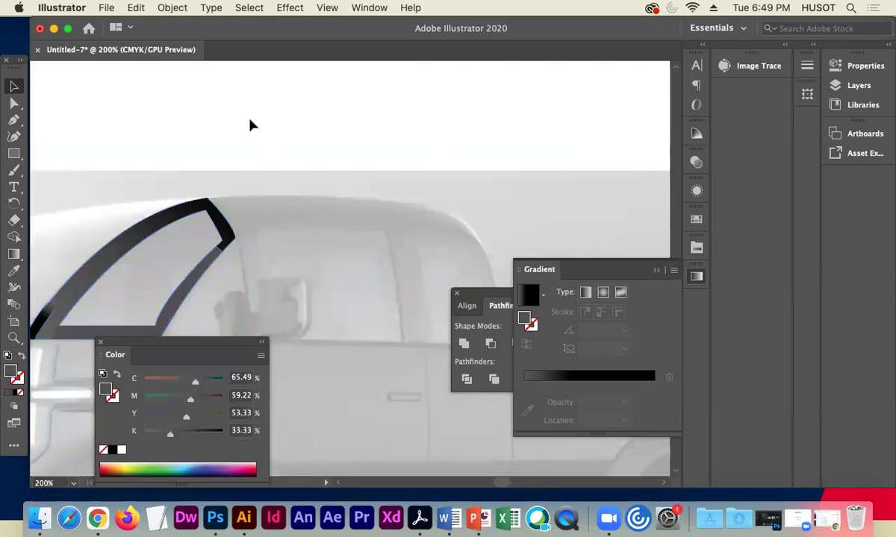
Draw a closed Pen shape over the front side window's glass area in the dark truck photo, and deselect it.
key("super+1")
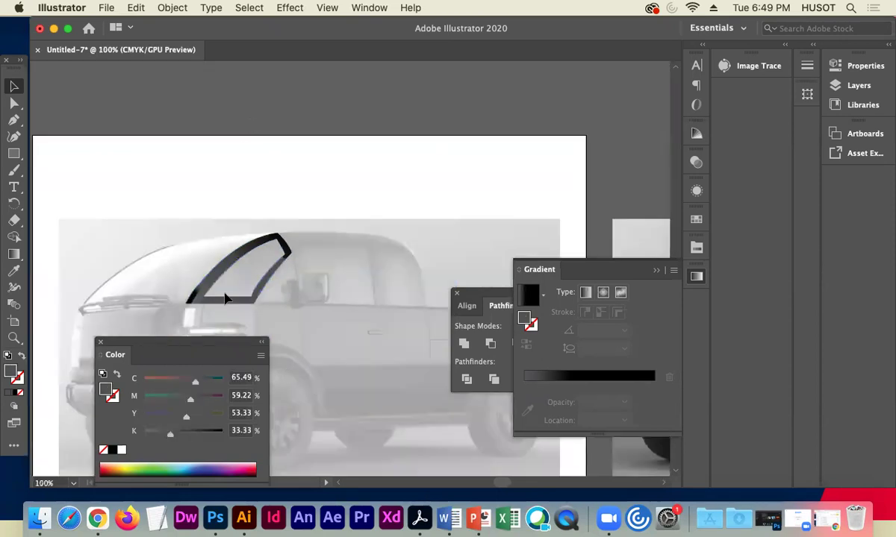
left_click_drag(354, 330, 221, 306)
mouse_move(306, 242)
left_mouse_down()
mouse_move(236, 277)
mouse_move(180, 264)
left_mouse_up()
mouse_move(331, 272)
left_mouse_down()
mouse_move(159, 238)
mouse_move(266, 252)
left_mouse_up()
key("super+equal")
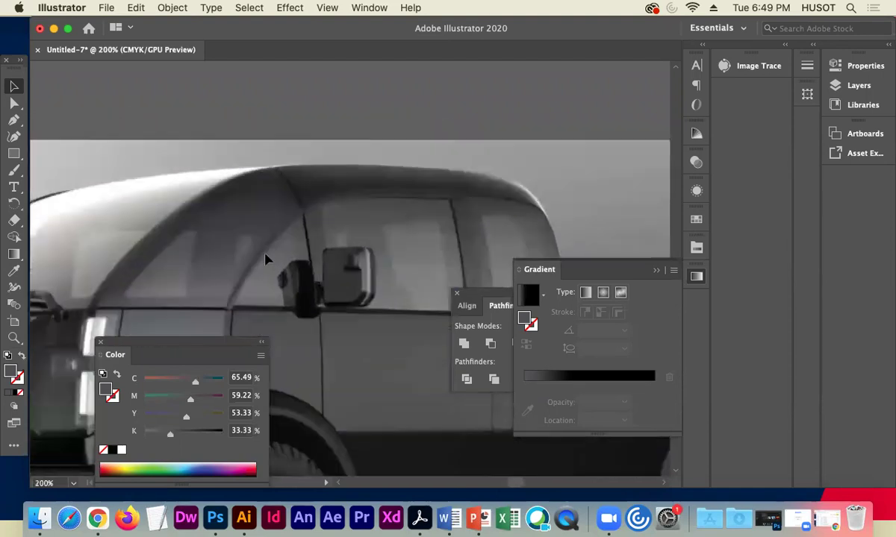
left_click_drag(221, 234, 282, 210)
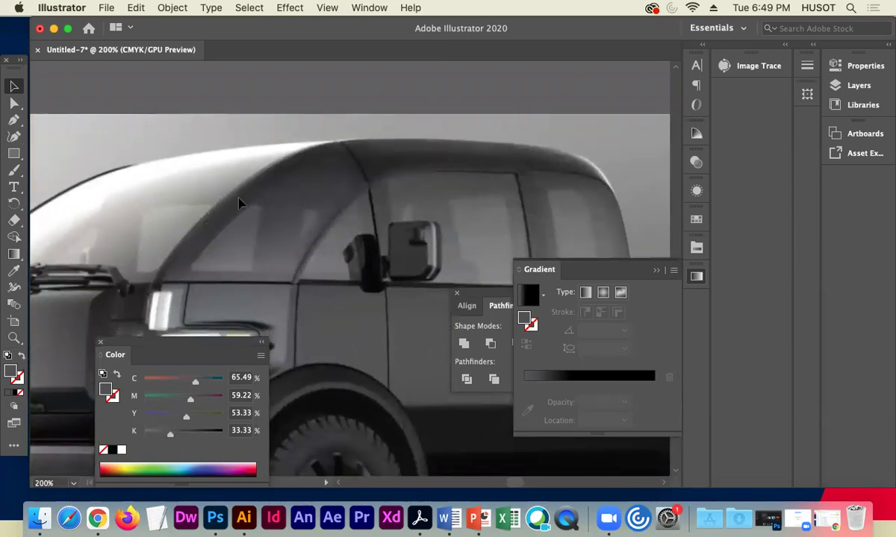
left_click(13, 120)
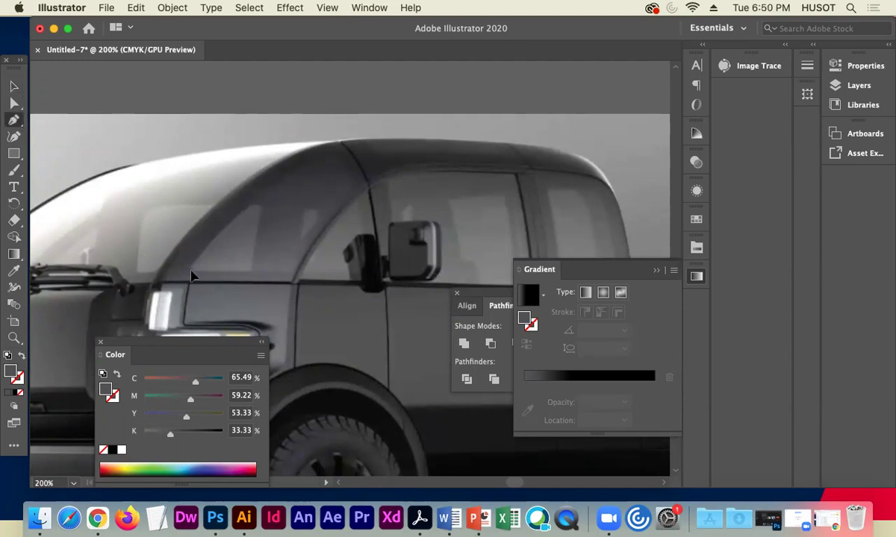
left_click(191, 268)
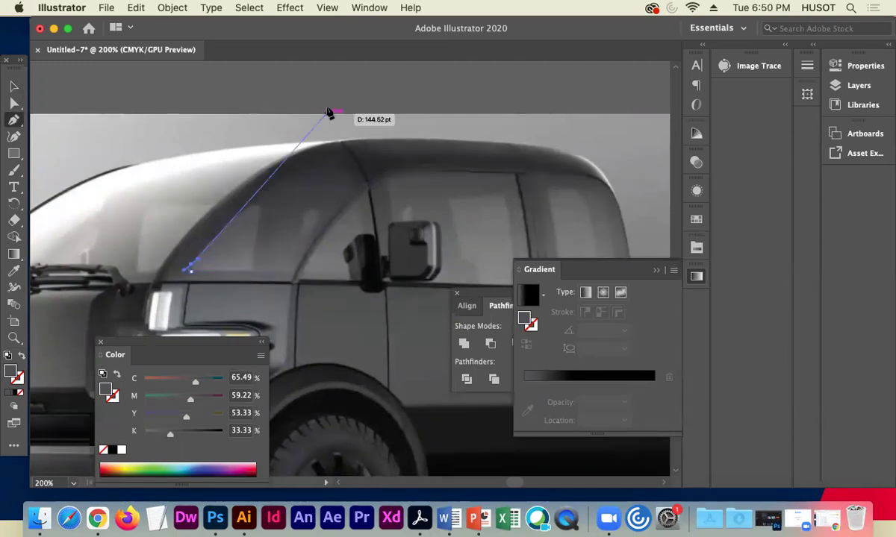
left_click_drag(333, 153, 422, 119)
left_click(333, 153)
left_click(357, 187)
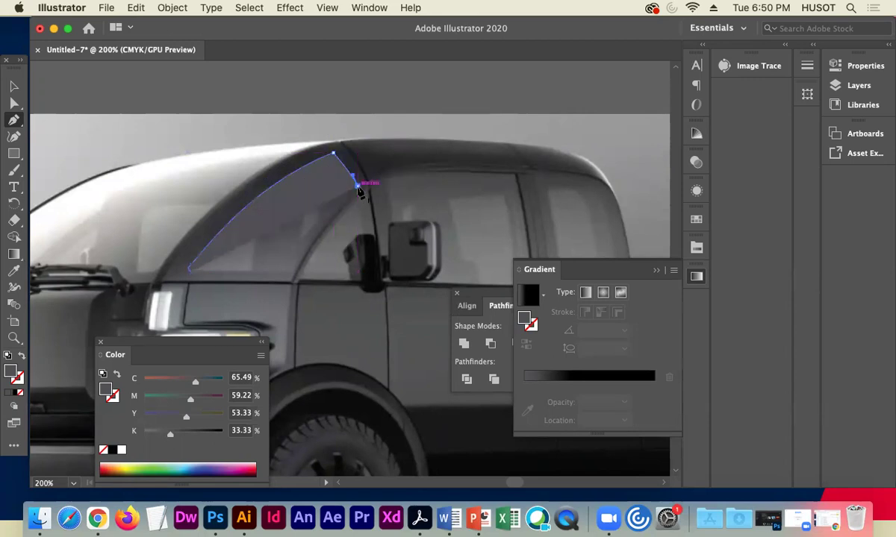
left_click_drag(286, 271, 285, 294)
left_click(286, 271)
left_click(191, 271)
left_click(191, 270)
key("v")
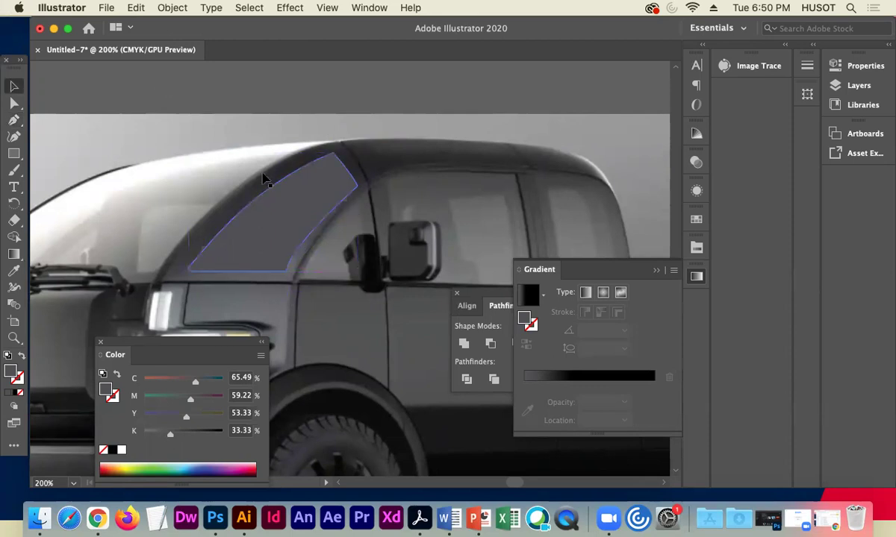
key("super+shift+a")
Move the glass shape aside toward the windshield and fill it with gray sampled by Eyedropper from the photo's front side window.
left_click(263, 224)
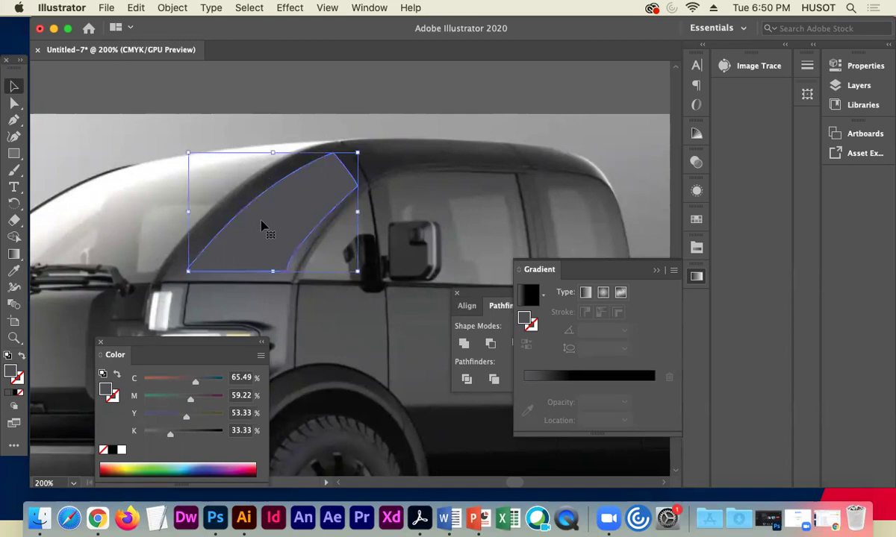
left_click_drag(263, 226, 110, 227)
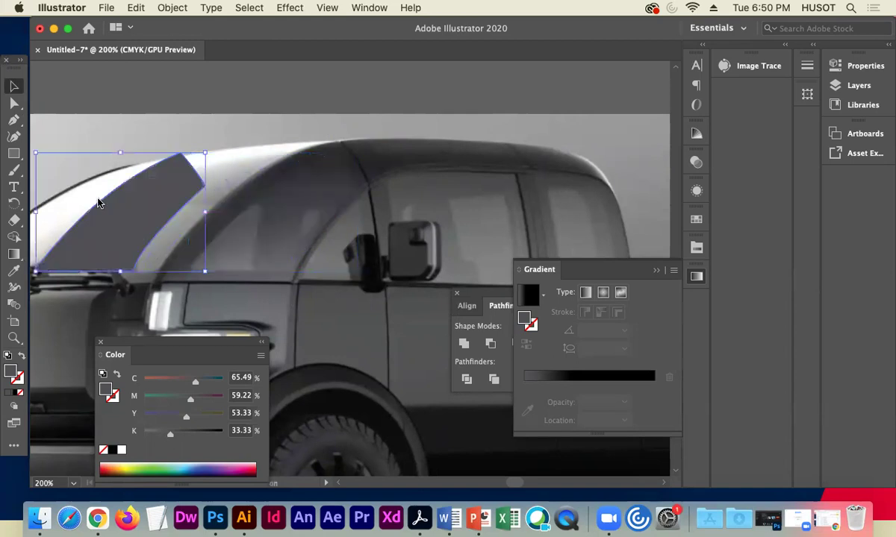
left_click(14, 272)
left_click(250, 220)
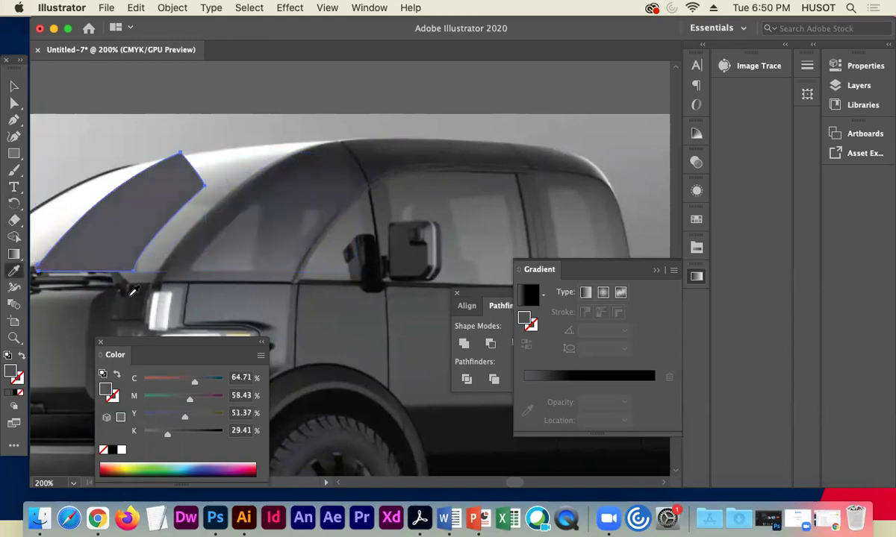
Move the glass shape from the photo onto the faded truck copy, just behind the window frame.
mouse_move(106, 246)
left_mouse_down()
mouse_move(321, 254)
mouse_move(440, 225)
left_mouse_up()
left_click_drag(320, 200, 518, 177)
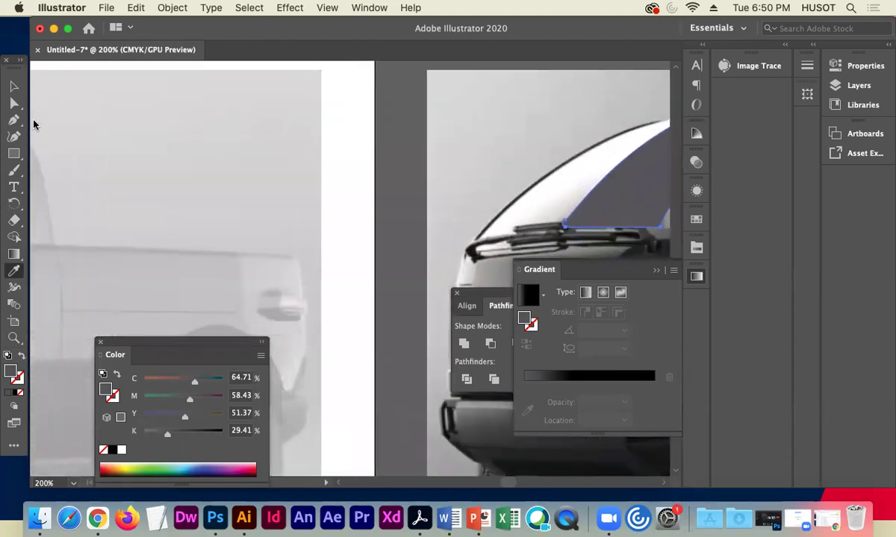
left_click(15, 88)
left_click_drag(595, 209, 108, 222)
left_click_drag(96, 260, 437, 258)
left_click_drag(486, 160, 67, 171)
left_click_drag(244, 226, 467, 212)
left_click_drag(293, 159, 368, 167)
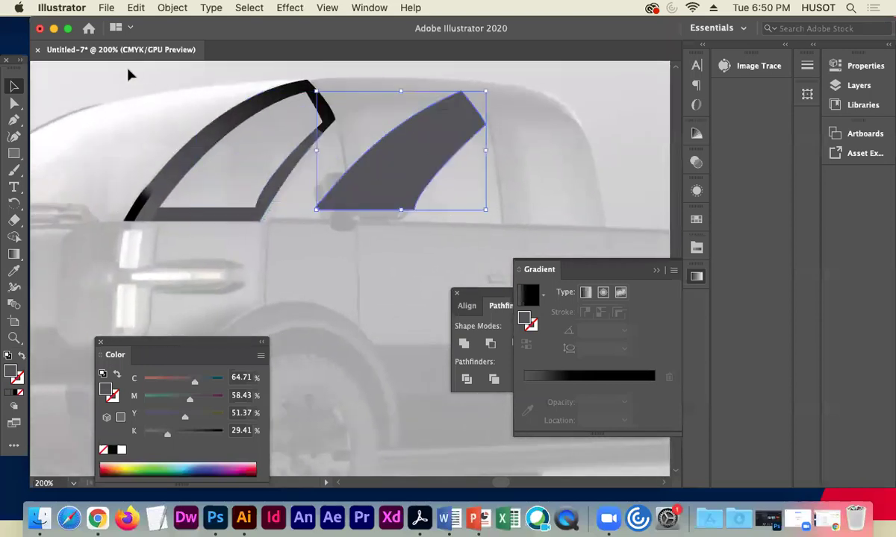
Bring the window frame pieces to the front and move the glass shape into the frame opening.
left_click(269, 218)
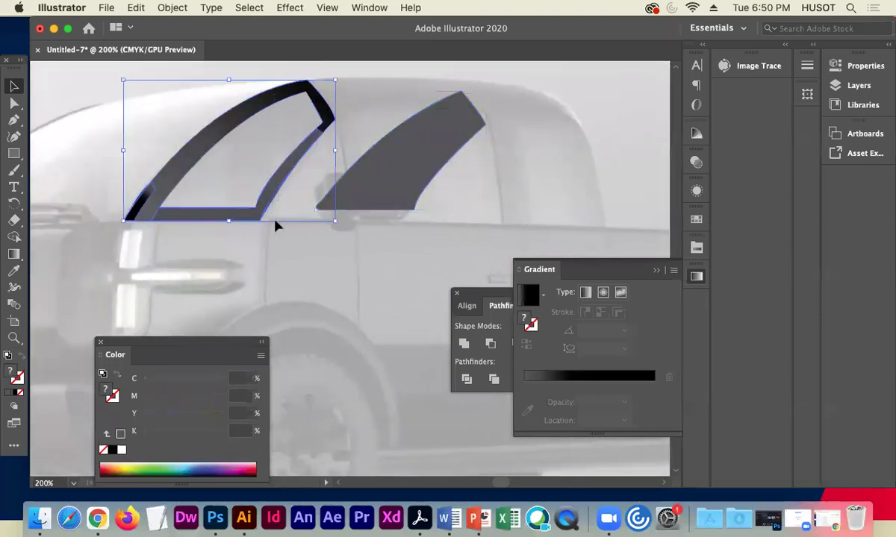
right_click(191, 153)
mouse_move(287, 331)
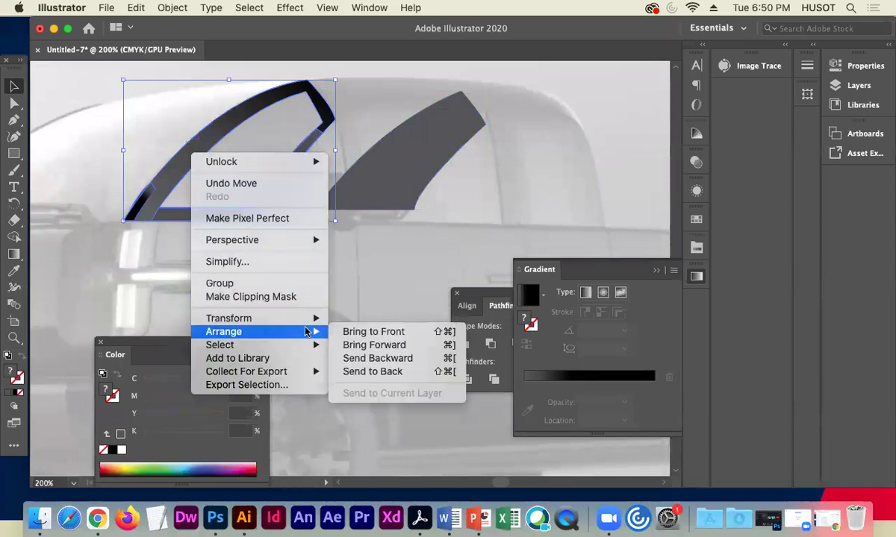
left_click(401, 332)
left_click_drag(422, 174, 261, 166)
Shift the glass shape's top corner anchor up and slightly rearward under the frame with Direct Selection, and deselect the shape.
left_click(15, 102)
left_click_drag(305, 94, 308, 91)
key("Up")
key("Up")
key("Up")
key("Up")
key("Right")
key("Right")
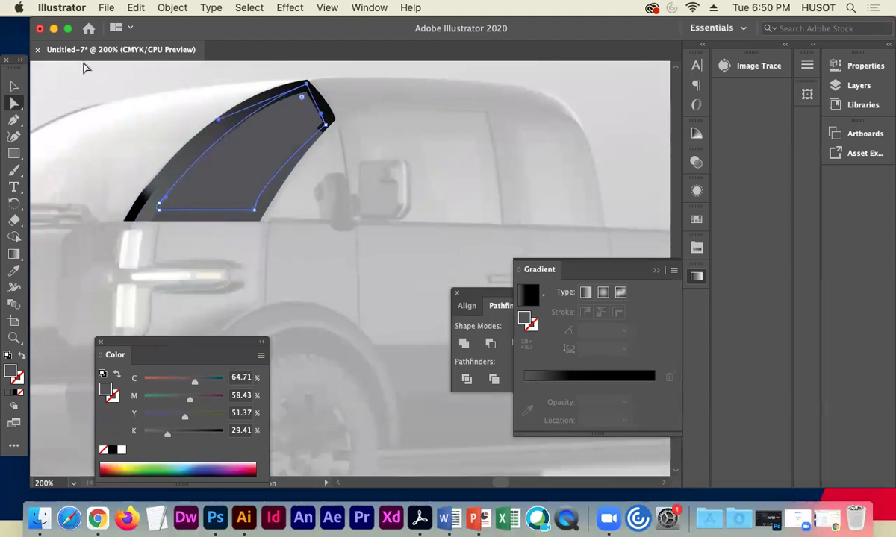
left_click(14, 86)
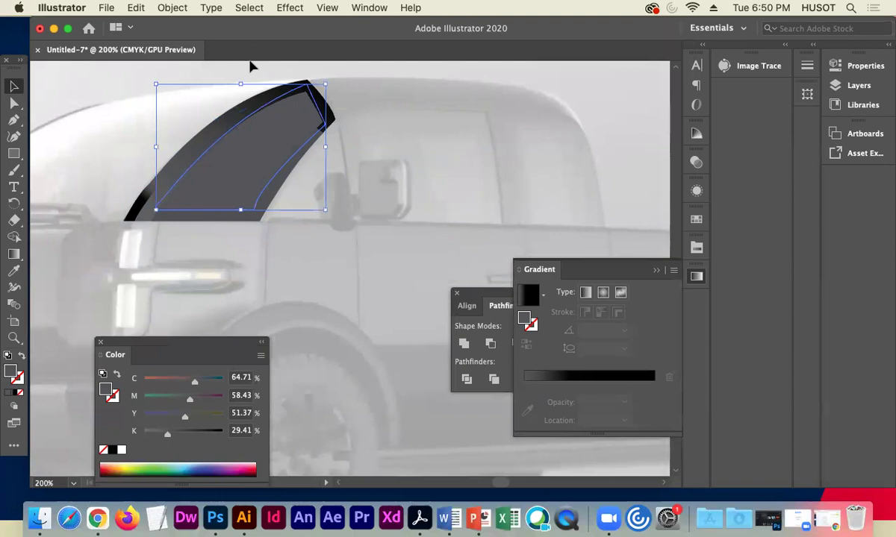
left_click(73, 109)
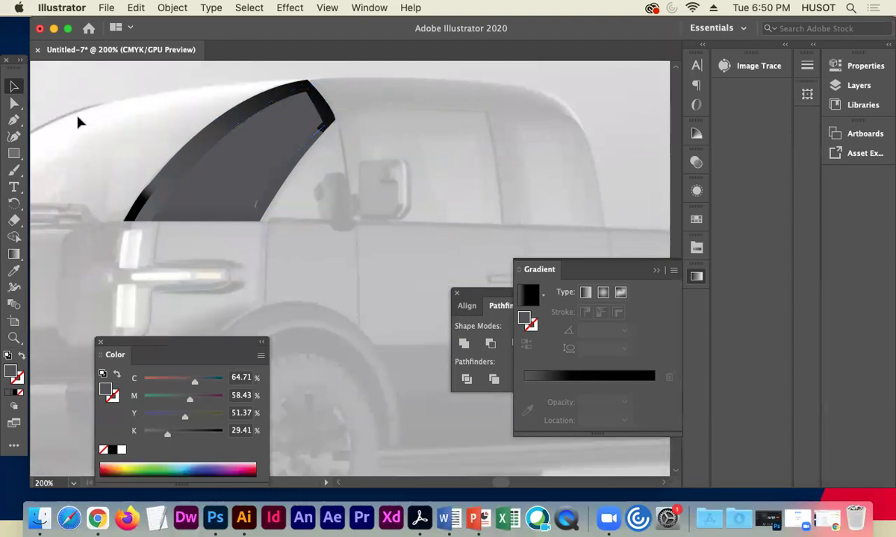
Shift the glass shape's lower rear corner anchor slightly outward under the frame with Direct Selection.
left_click(21, 103)
left_click(191, 168)
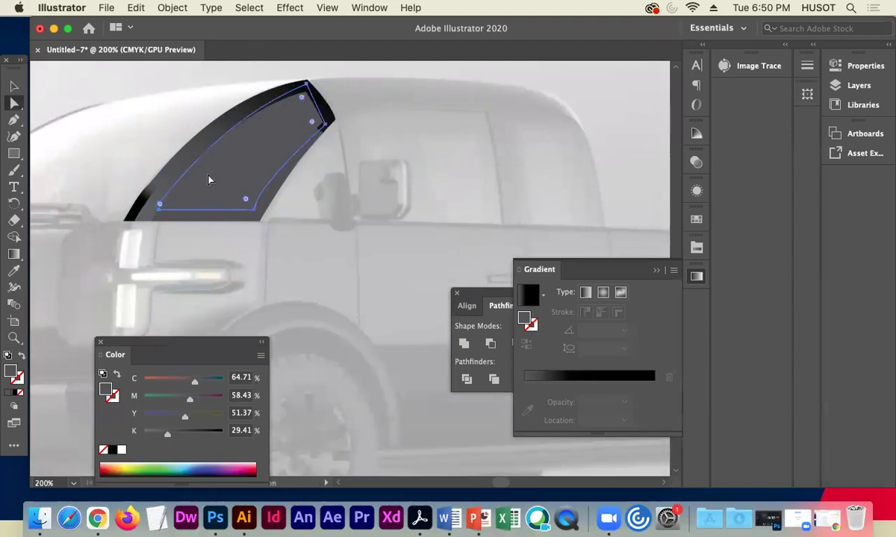
left_click(254, 213)
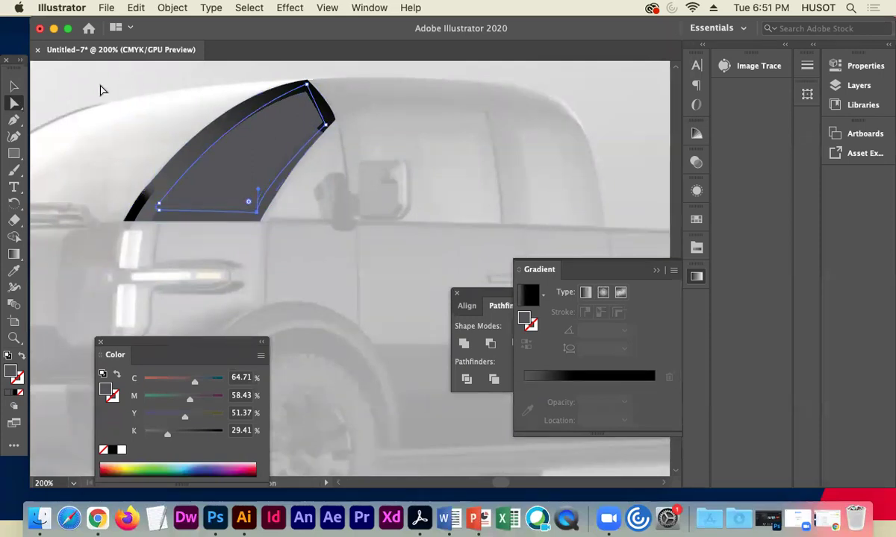
Start tracing the dark interior silhouette in the photo's front window with the Pen tool, along its front and bottom edges.
left_click(15, 86)
left_click(84, 92)
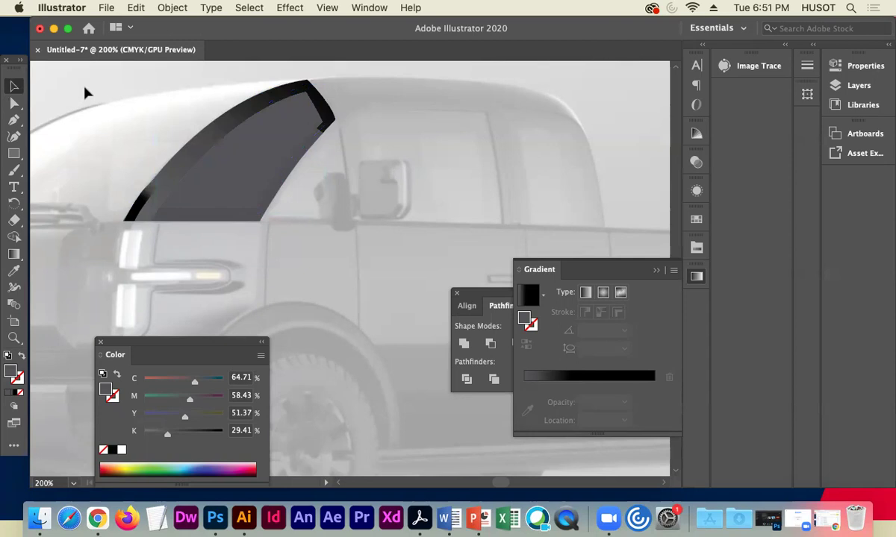
scroll(294, 178, "right", 5)
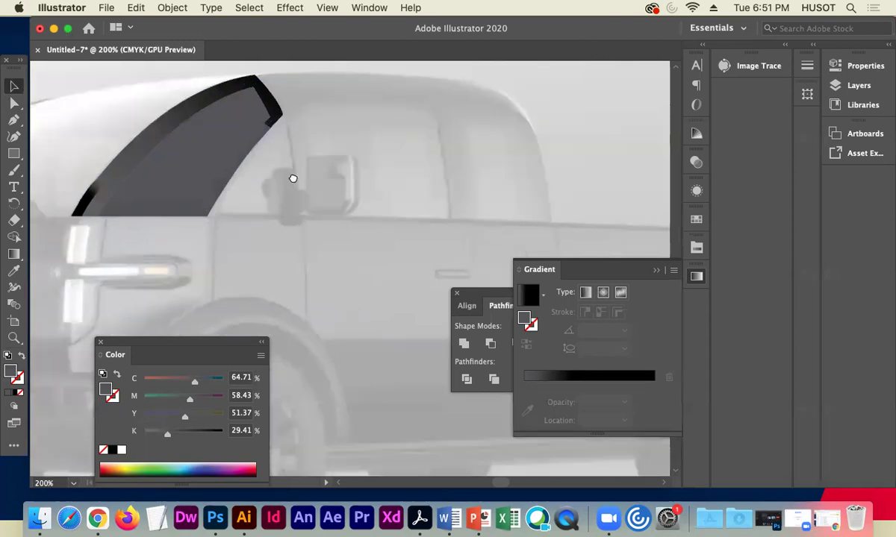
left_click_drag(510, 171, 189, 192)
left_click_drag(444, 171, 178, 189)
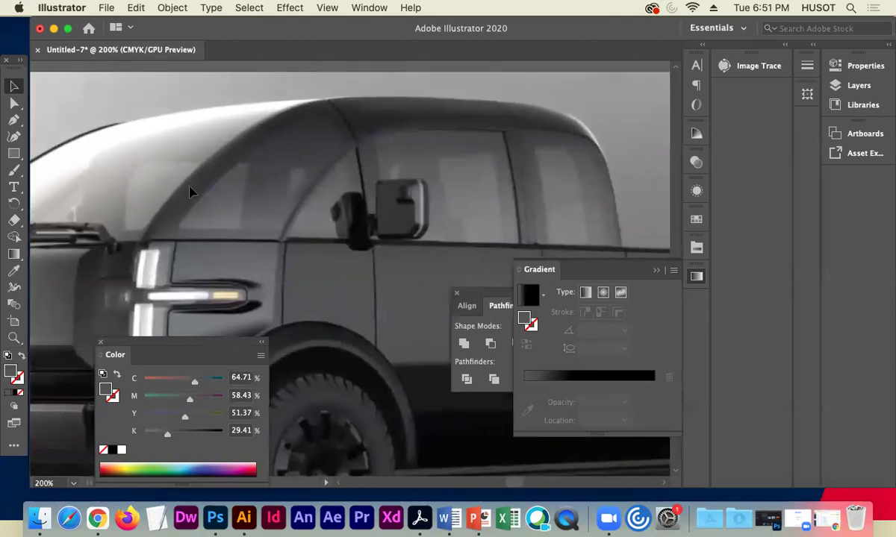
left_click(14, 120)
left_click(238, 163)
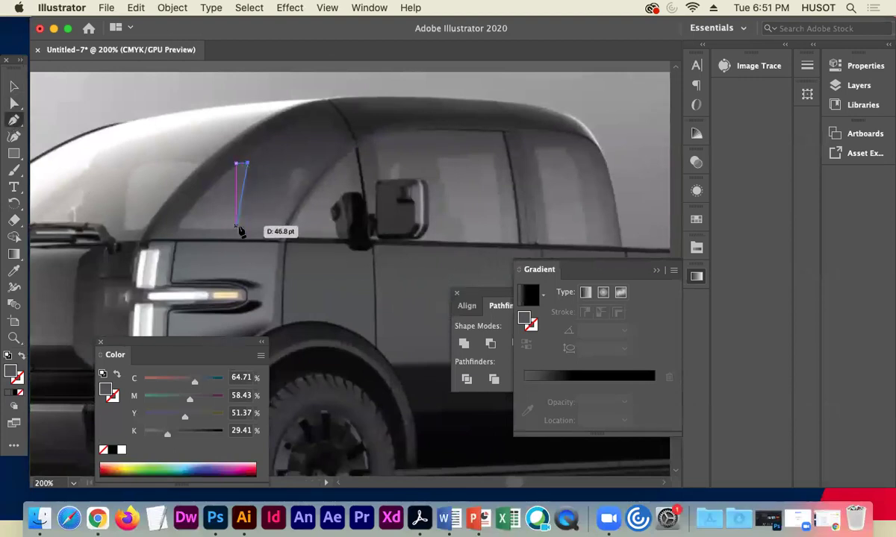
left_click_drag(240, 221, 249, 240)
left_click(242, 226)
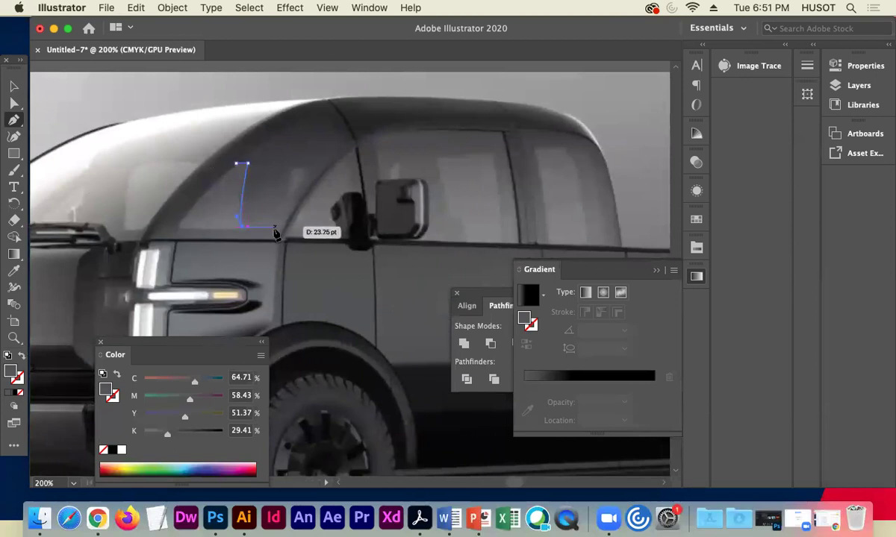
left_click(275, 228)
Continue the silhouette path up its notched rear edge and around the window's top corner, and close it.
left_click(288, 196, "super")
mouse_move(295, 198)
left_mouse_down()
mouse_move(295, 174)
mouse_move(303, 181)
left_mouse_up()
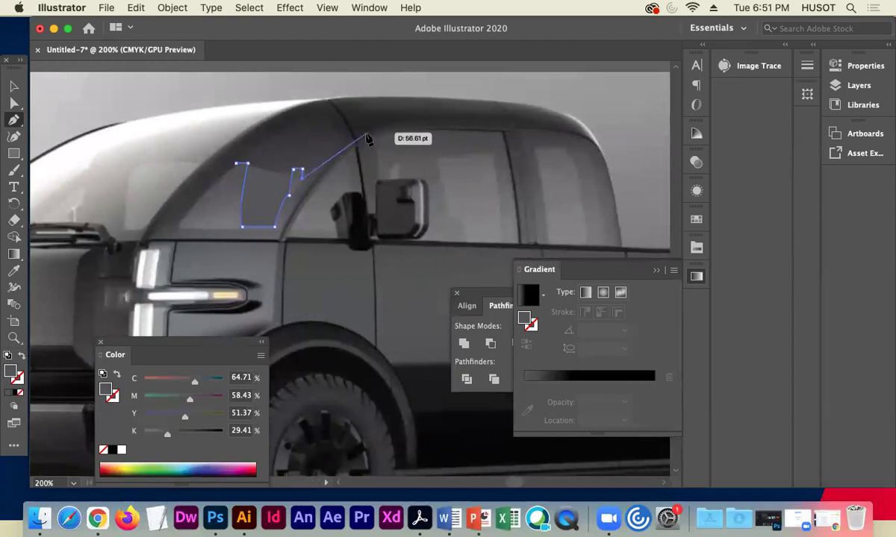
left_click_drag(345, 145, 348, 148)
left_click_drag(323, 107, 324, 116)
left_click_drag(237, 162, 135, 160)
Move the silhouette shape aside onto the photo's windshield and recolor it with the dark upper window color using the Eyedropper.
left_click(13, 86)
left_click(133, 87)
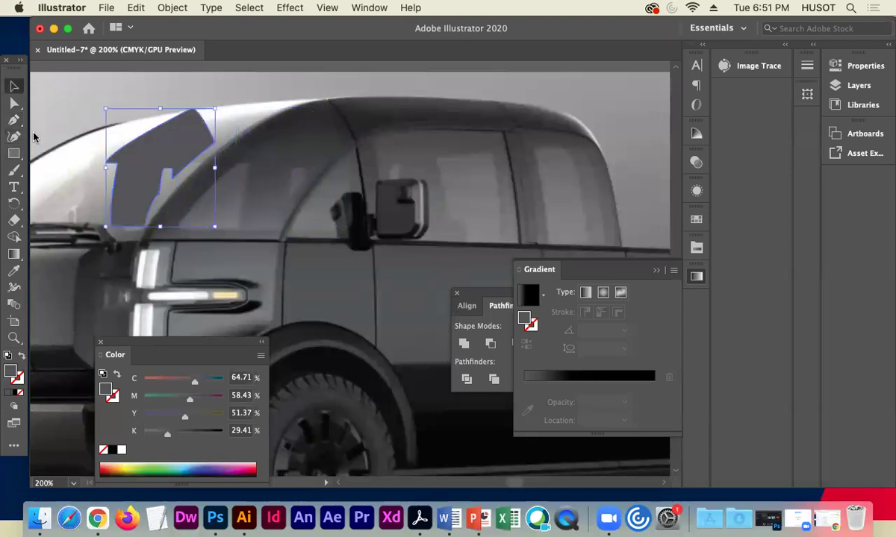
left_click(14, 271)
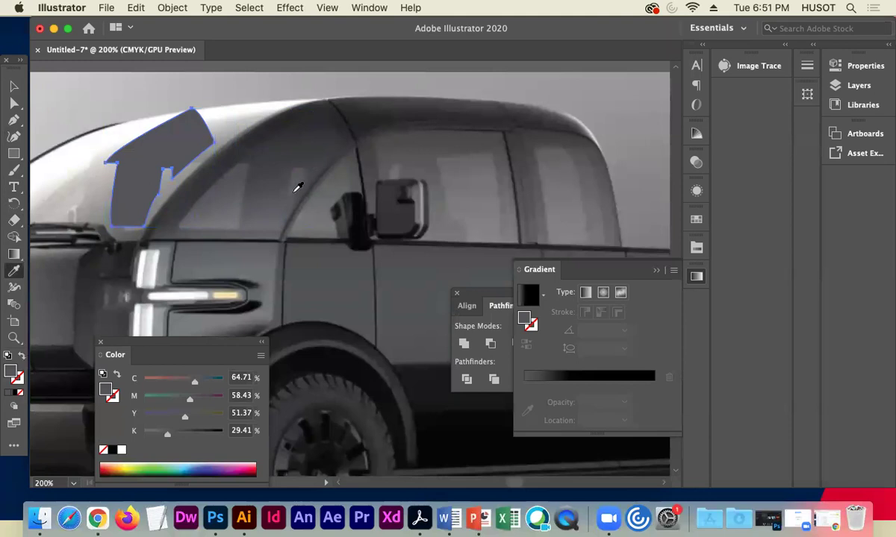
left_click(288, 152)
Move the dark silhouette shape from the photo onto the faded truck copy, just behind the front window.
left_click(14, 85)
left_click(166, 168)
left_click_drag(83, 212, 419, 202)
left_click(516, 145)
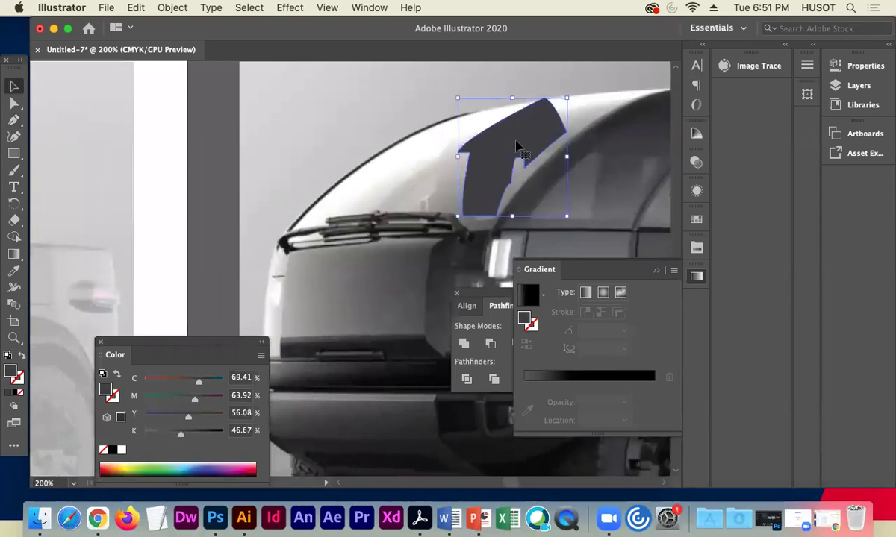
left_click_drag(516, 146, 127, 183)
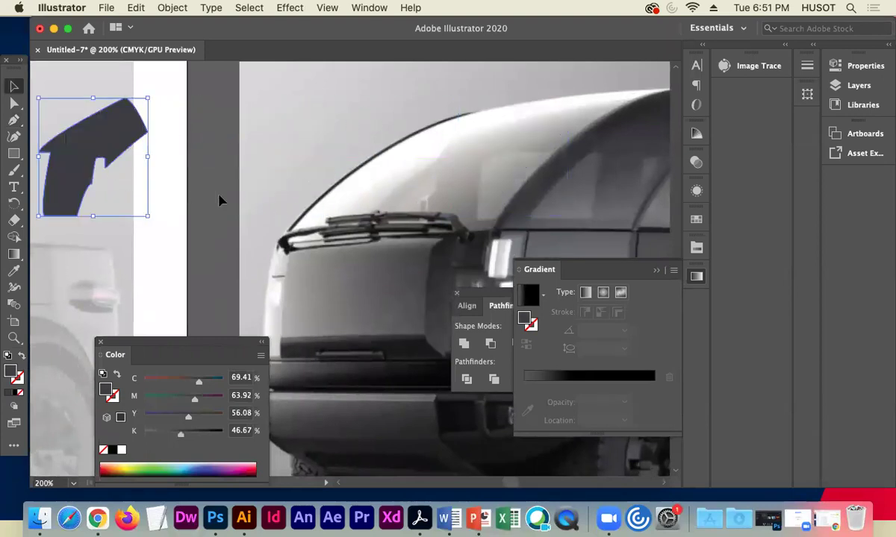
left_click_drag(214, 194, 625, 180)
left_click_drag(250, 177, 390, 168)
left_click(631, 141)
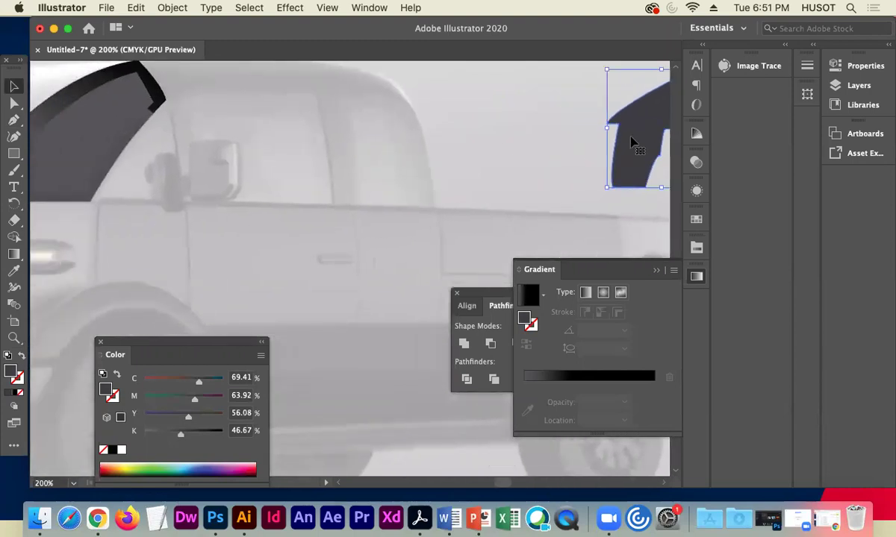
left_click_drag(637, 140, 190, 142)
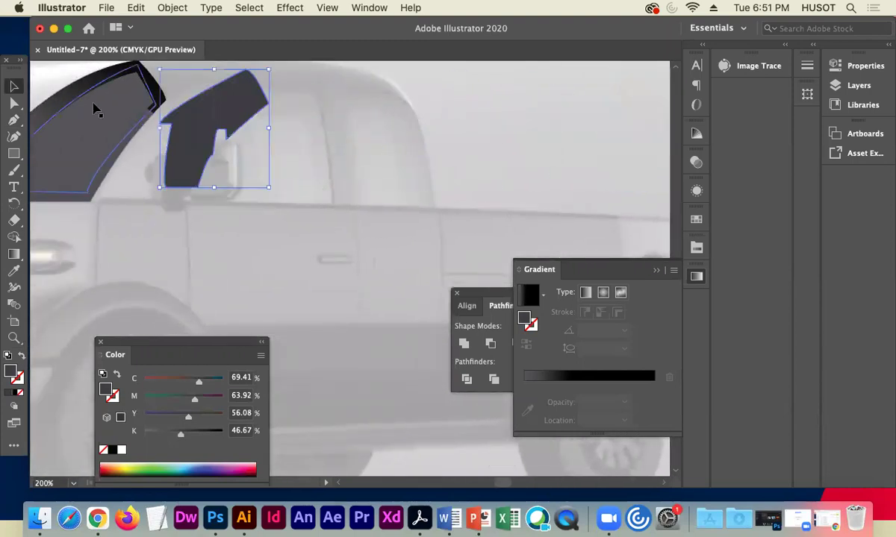
Place the dark silhouette shape over the glass inside the front window, nudge it slightly rearward, and deselect it.
left_click_drag(95, 195, 281, 218)
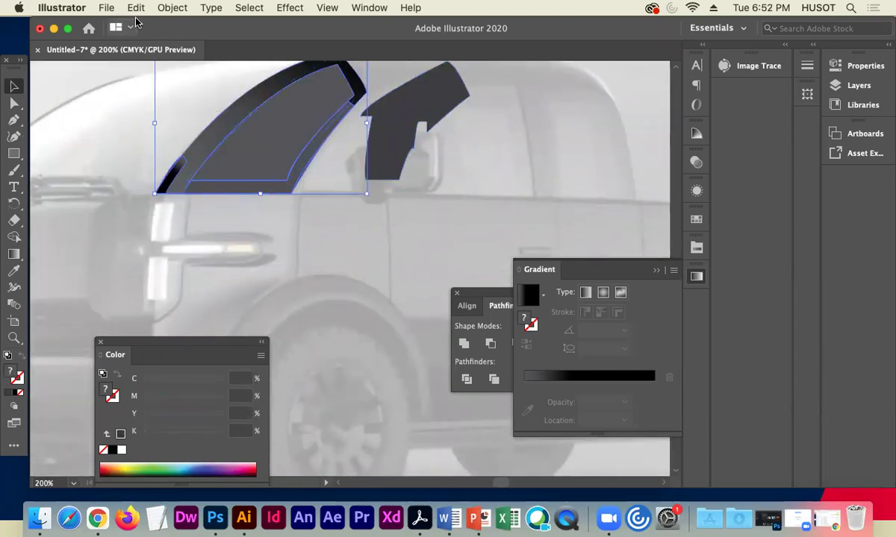
left_click(176, 8)
mouse_move(191, 28)
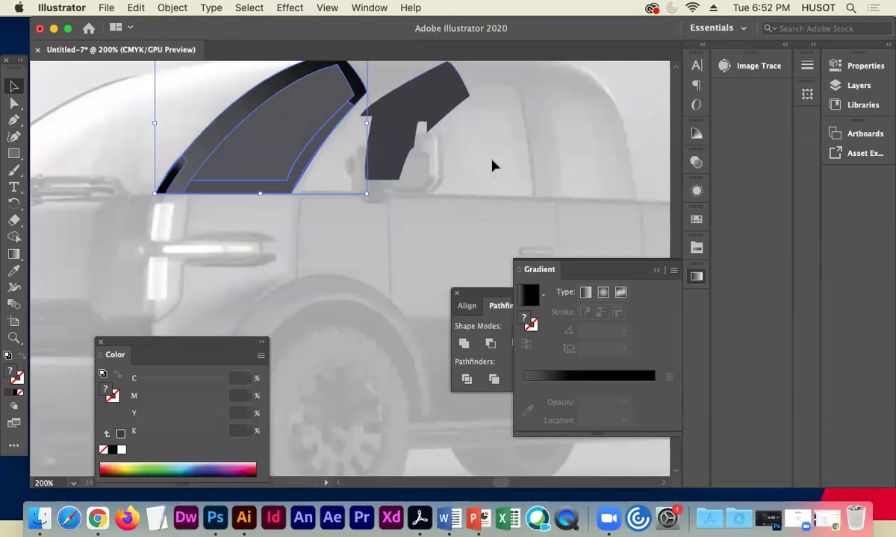
left_click(492, 165)
left_click_drag(386, 141, 276, 146)
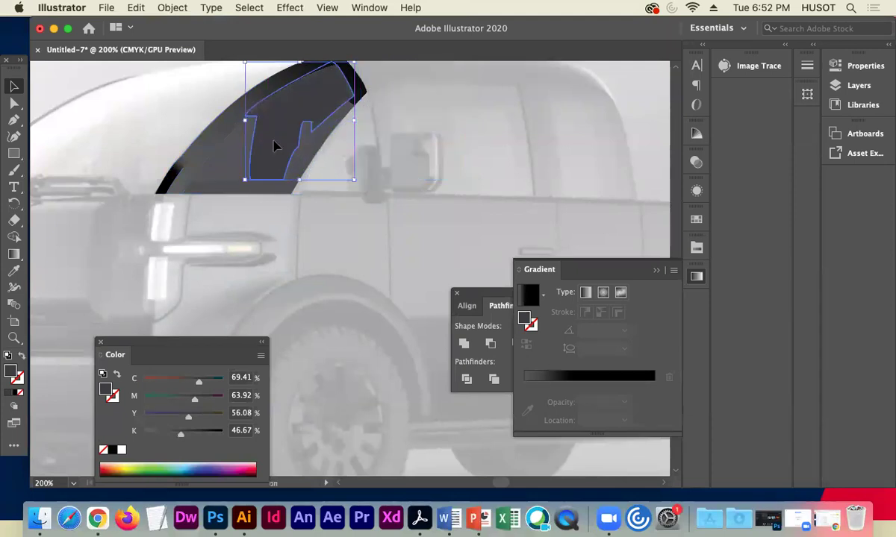
key("Right")
key("Right")
key("Right")
key("Right")
key("Right")
left_click(464, 170)
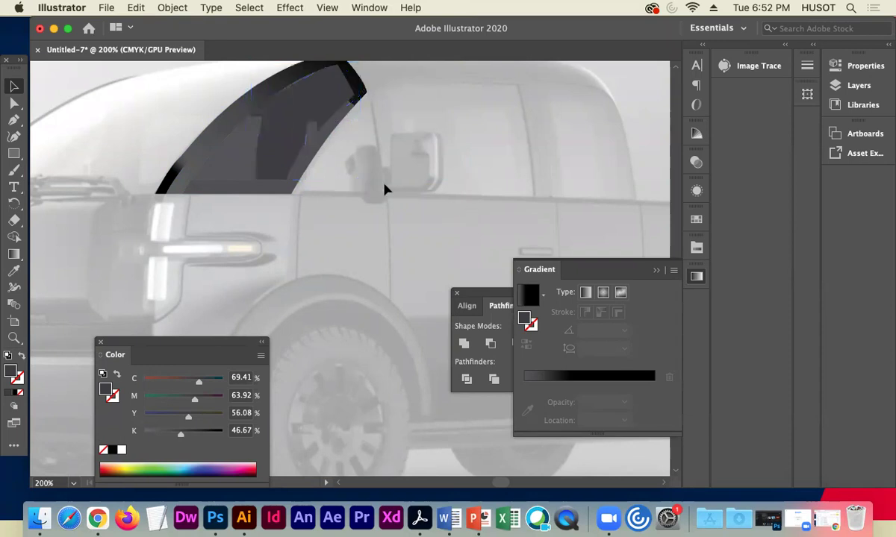
Shift the silhouette's upper front corner anchor slightly toward the truck's front with Direct Selection.
left_click(14, 102)
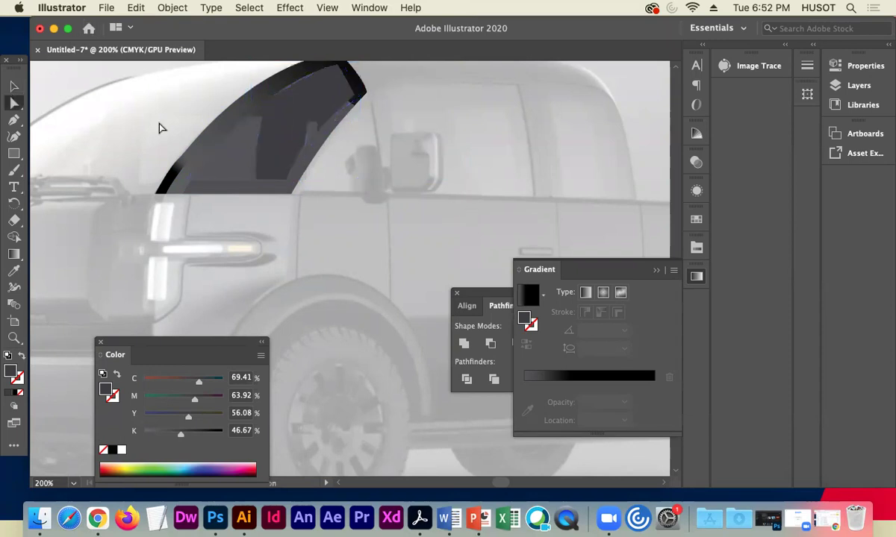
left_click(250, 115)
key("Left")
key("Left")
key("Left")
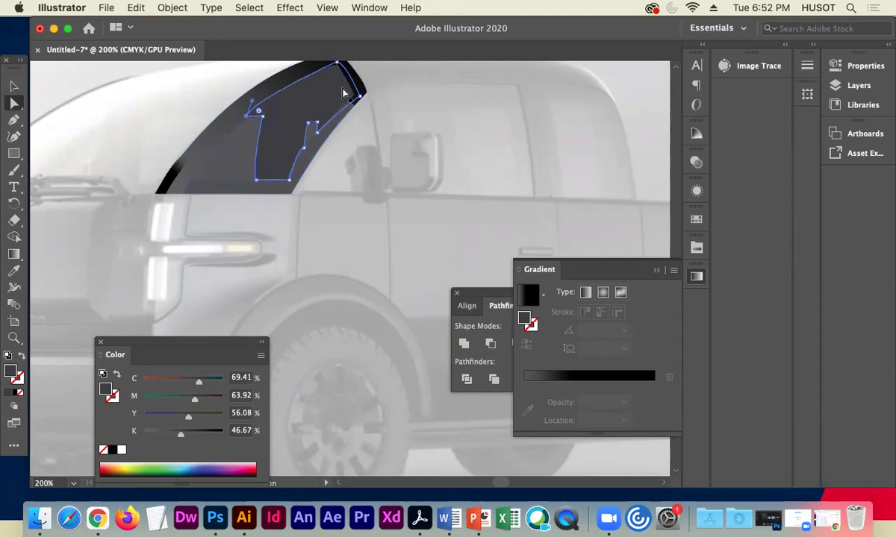
key("Up")
key("Down")
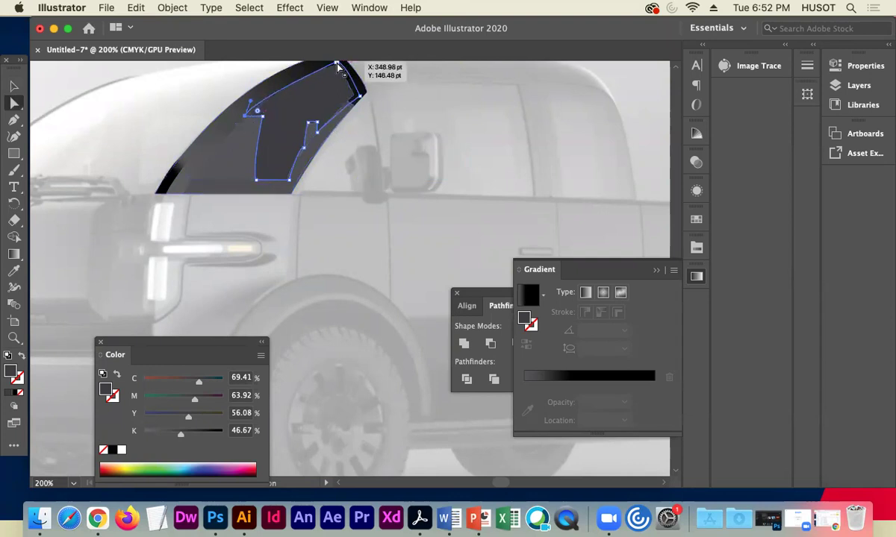
Nudge the silhouette's topmost anchor slightly up and toward the truck's front.
left_click(337, 64)
key("Up")
key("Up")
key("Left")
key("Left")
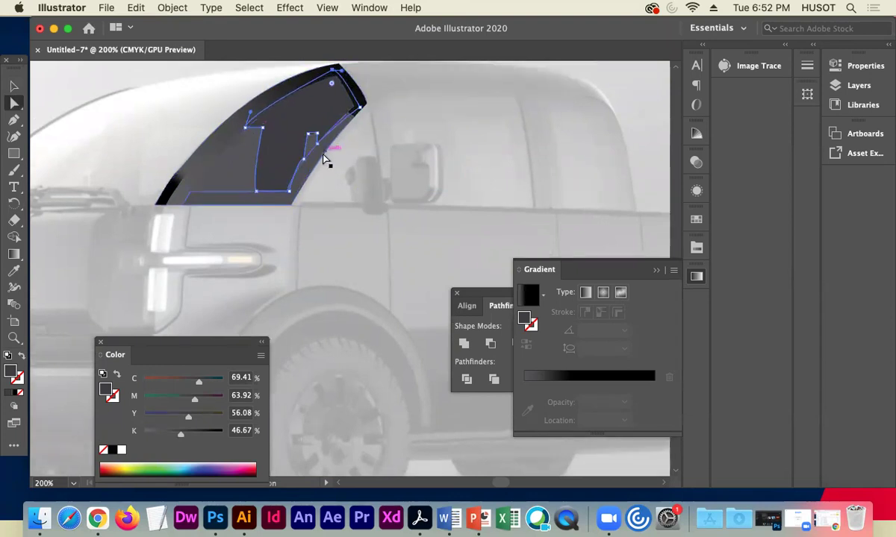
Nudge the anchor midway along the silhouette's rear edge slightly down and forward, and deselect the shape.
left_click(304, 159)
key("Down")
key("Down")
key("Down")
key("Left")
left_click(112, 78)
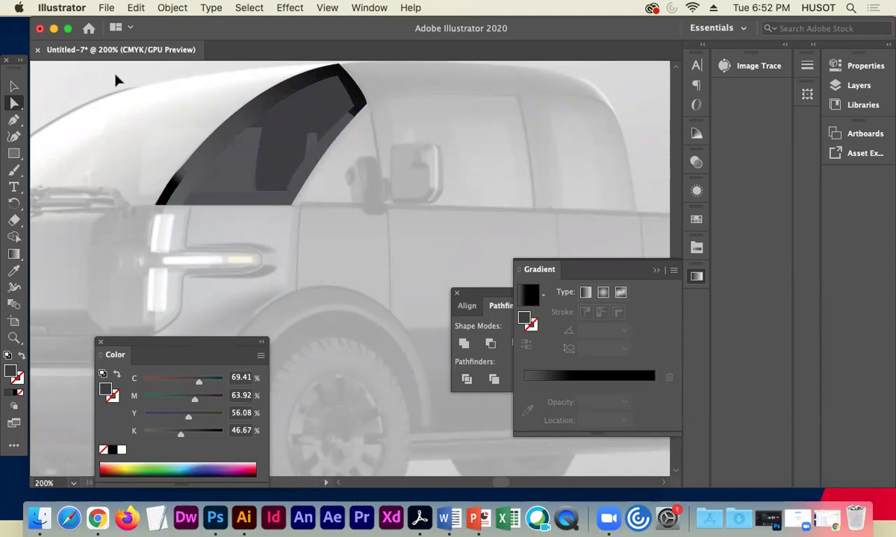
Copy the front window's frame outline and paste a duplicate onto the faded truck copy.
key("super+minus")
key("super+minus")
key("super+minus")
left_click_drag(265, 154, 109, 116)
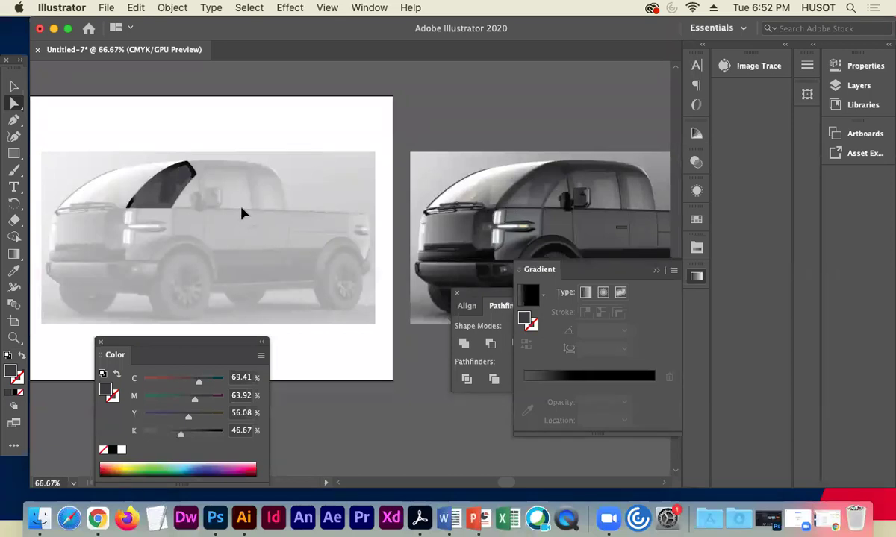
key("super+plus")
key("super+plus")
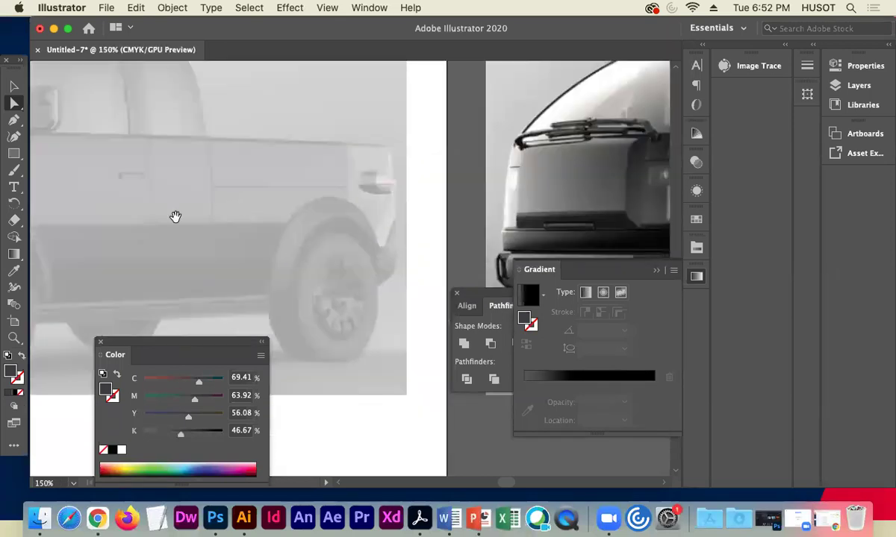
scroll(285, 248, "left", 5)
left_click(14, 87)
left_click(166, 139)
key("period")
key("super+c")
key("super+v")
Delete the inner opening path of the pasted frame with Direct Selection, leaving one solid window shape.
left_click(14, 103)
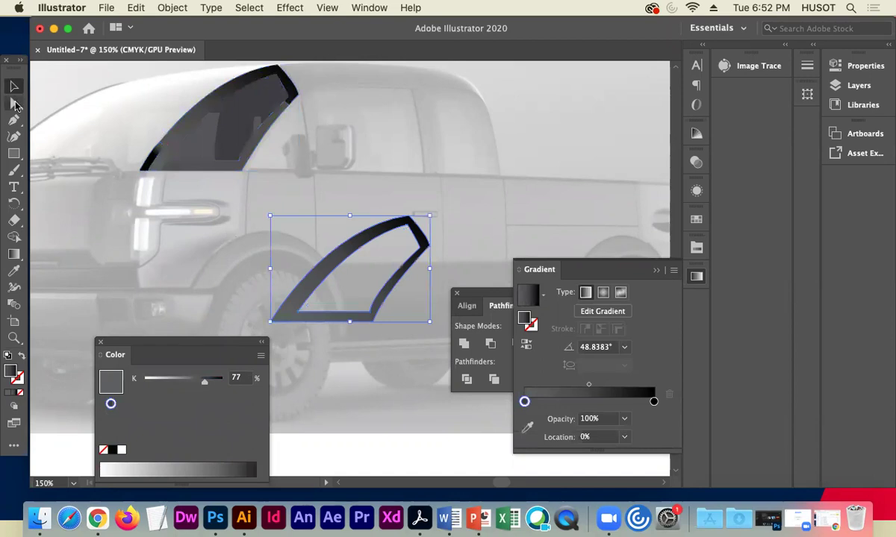
left_click(423, 230)
left_click(405, 225)
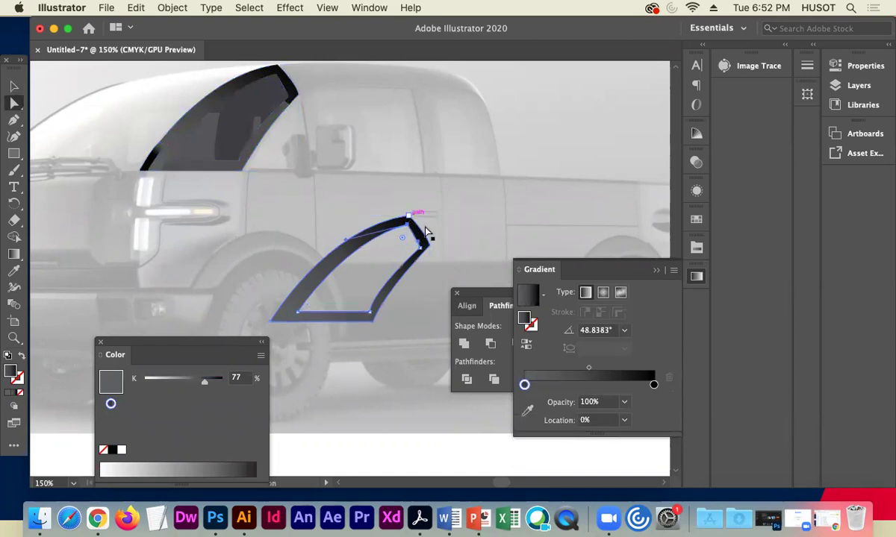
key("Delete")
key("Delete")
Replace the solid window shape's gradient fill with plain white.
left_click(15, 86)
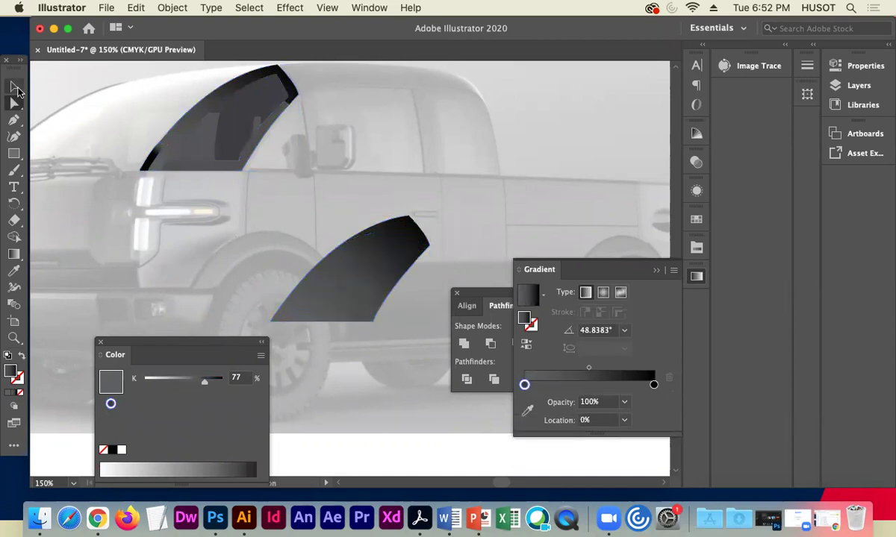
left_click(346, 265)
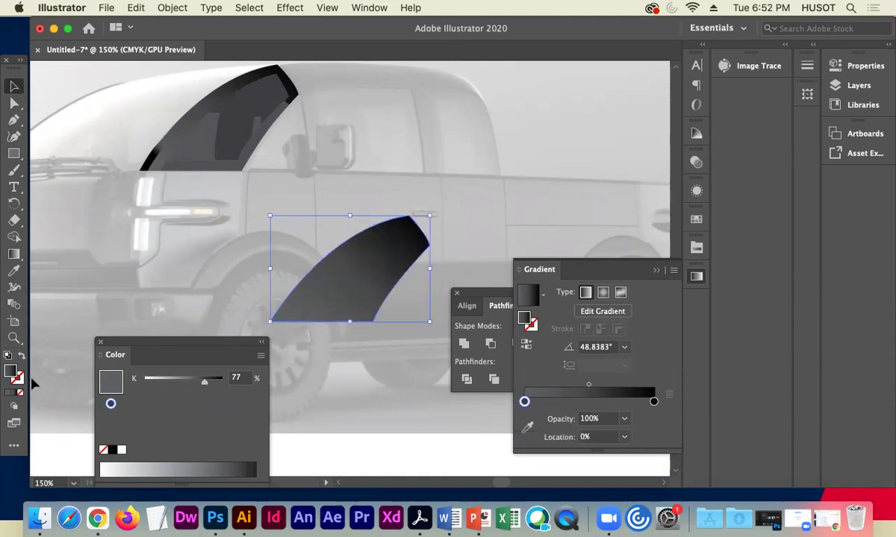
left_click(122, 450)
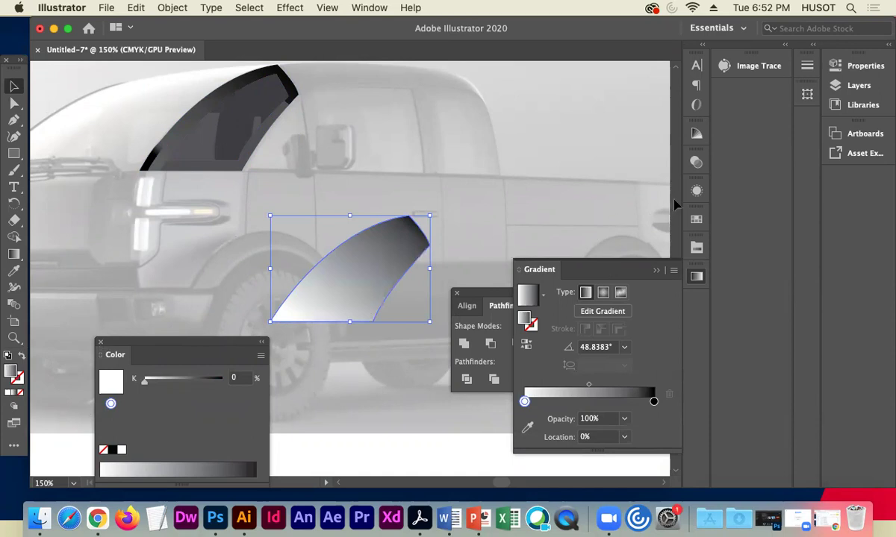
left_click(697, 220)
left_click(542, 256)
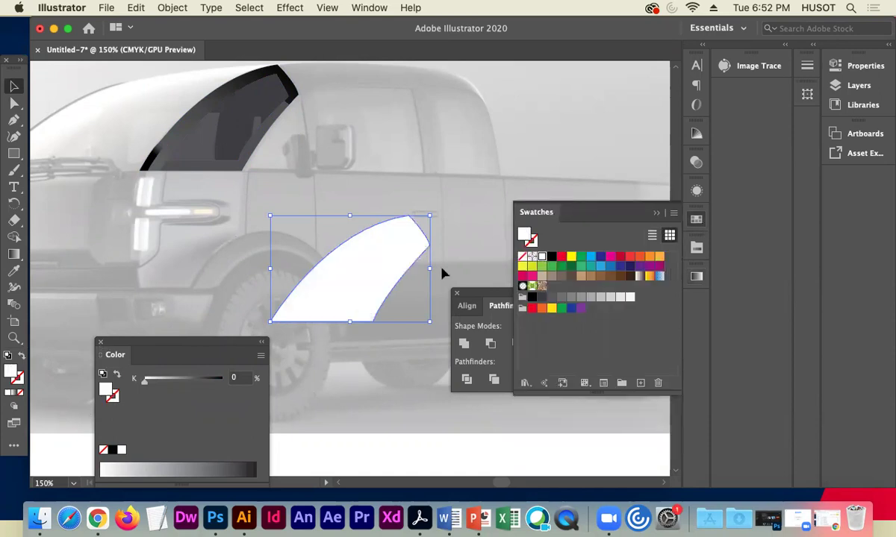
Move the white shape exactly over the front window, lower its opacity to 4%, and deselect it.
left_click_drag(376, 262, 250, 125)
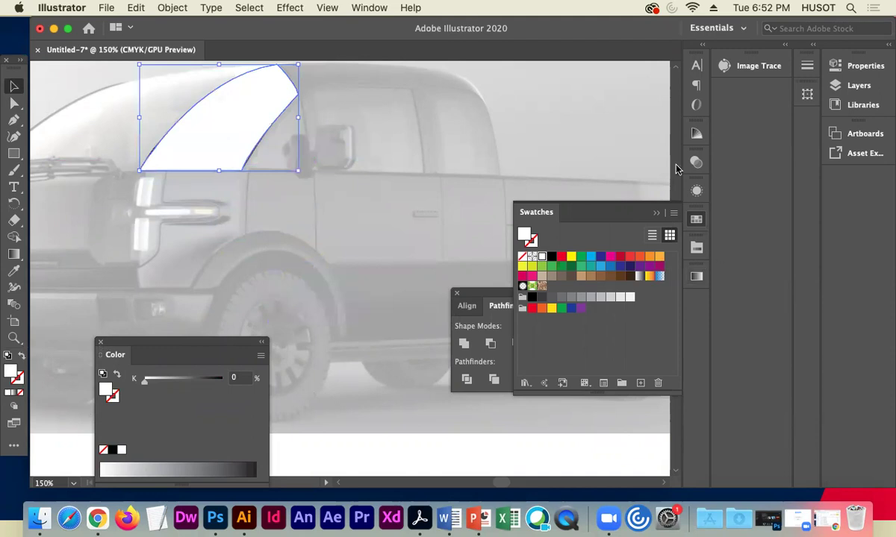
left_click(851, 66)
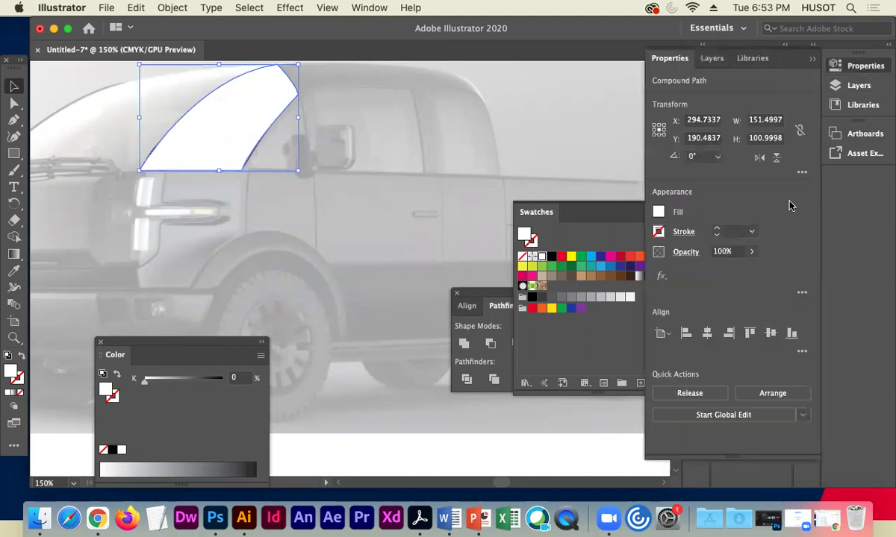
left_click(751, 253)
left_click_drag(749, 270, 701, 271)
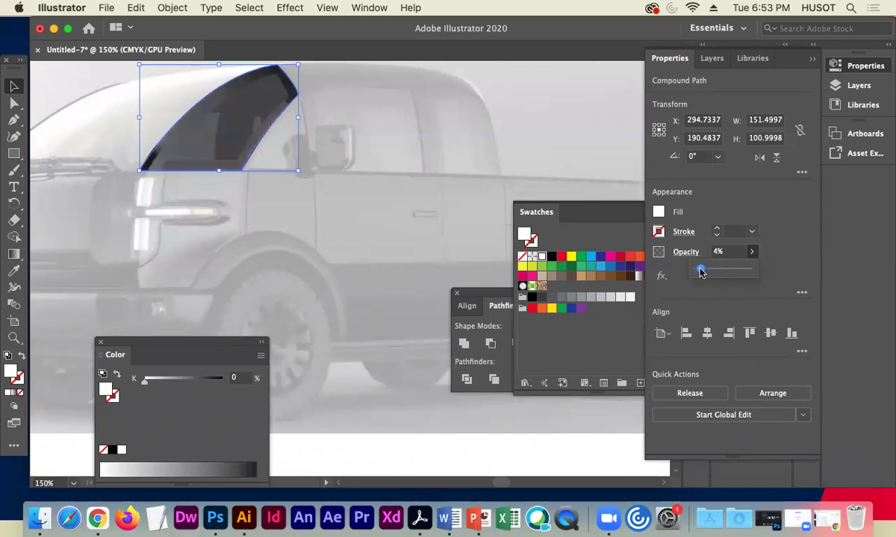
left_click(367, 121)
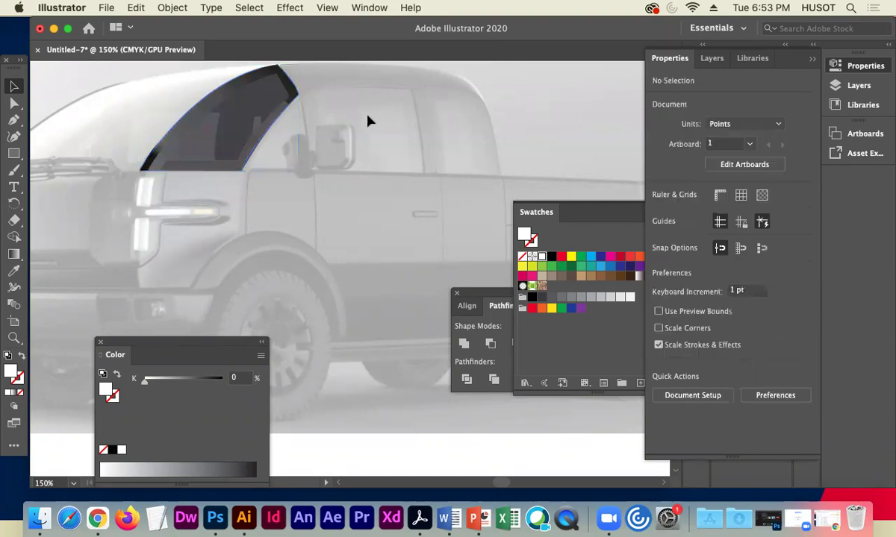
Select the translucent white overlay on the front window and open the Grain texture effect for it.
left_click(257, 121)
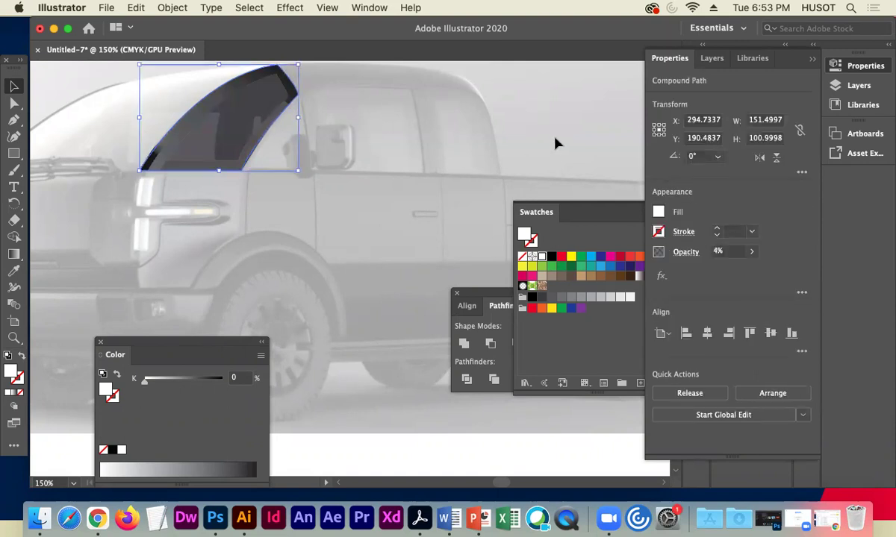
left_click(439, 141)
key("super+z")
left_click(290, 7)
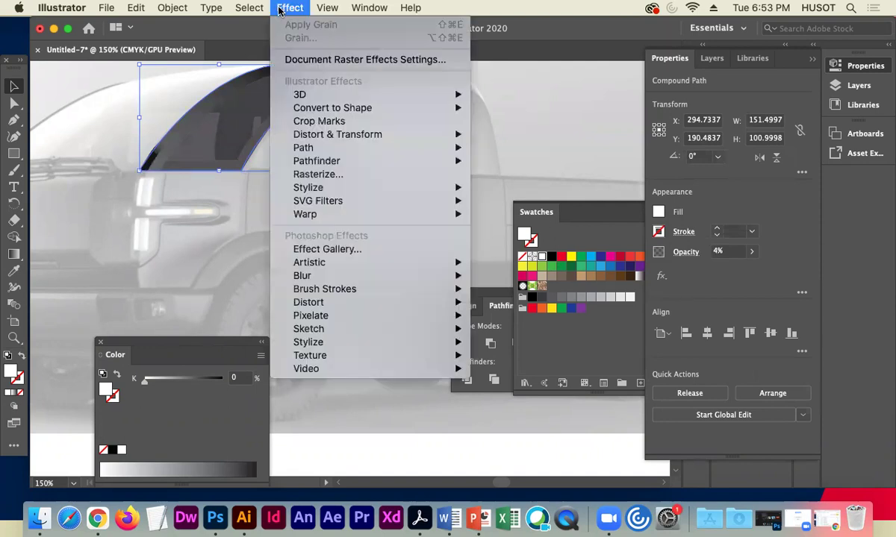
mouse_move(418, 160)
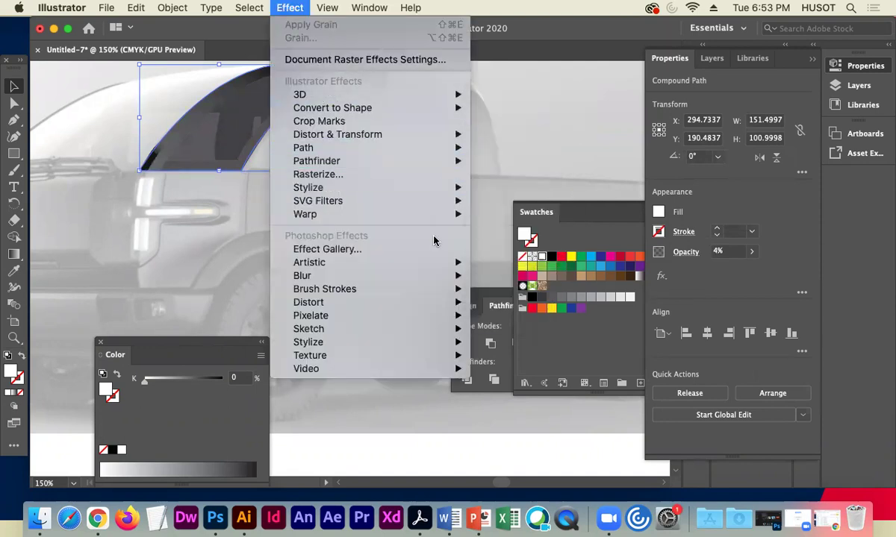
mouse_move(445, 193)
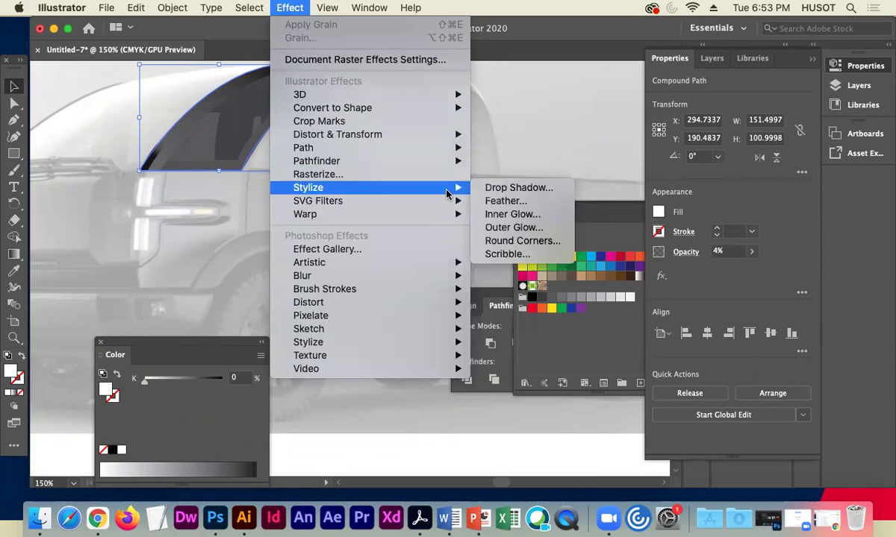
mouse_move(422, 330)
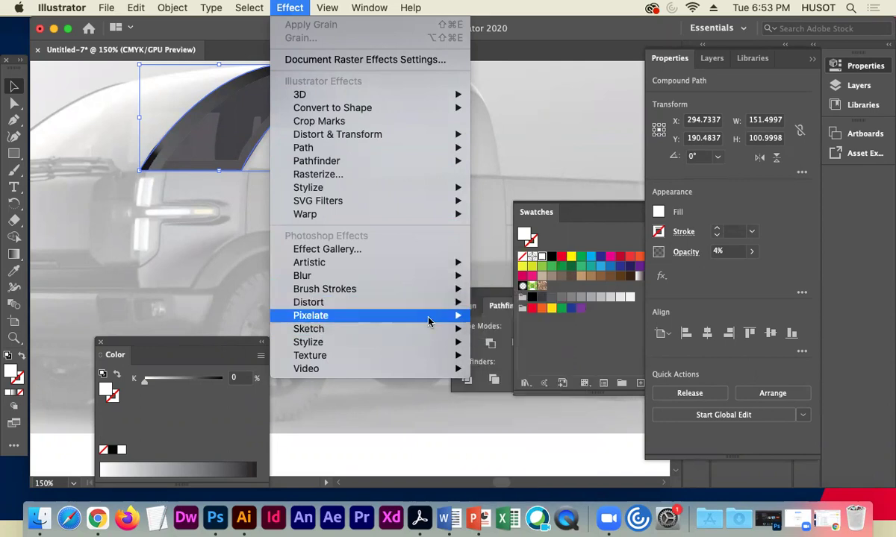
mouse_move(428, 319)
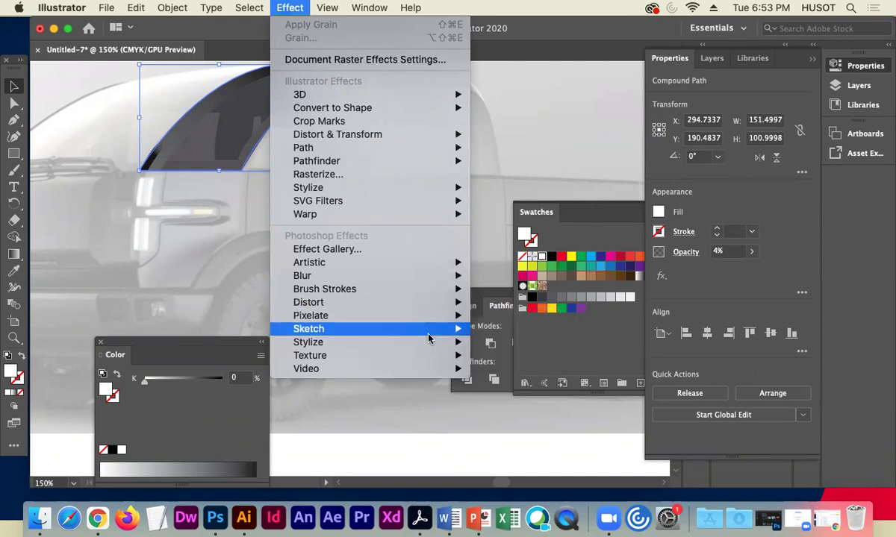
mouse_move(425, 353)
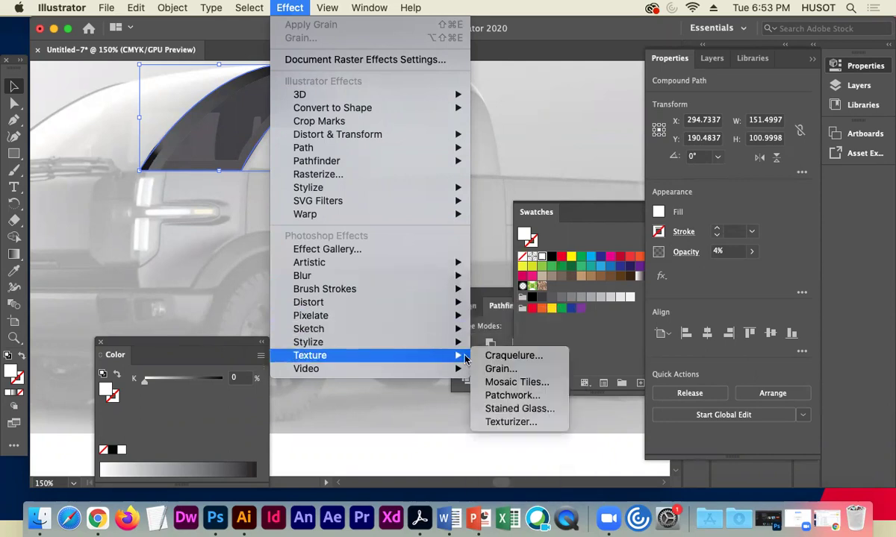
left_click(500, 368)
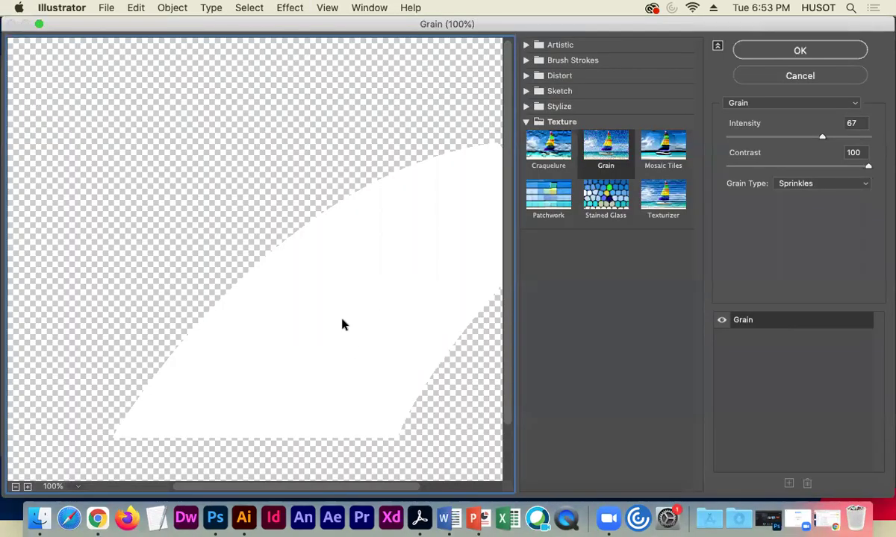
Raise the grain intensity to 100 and try the Regular grain type.
left_click(606, 152)
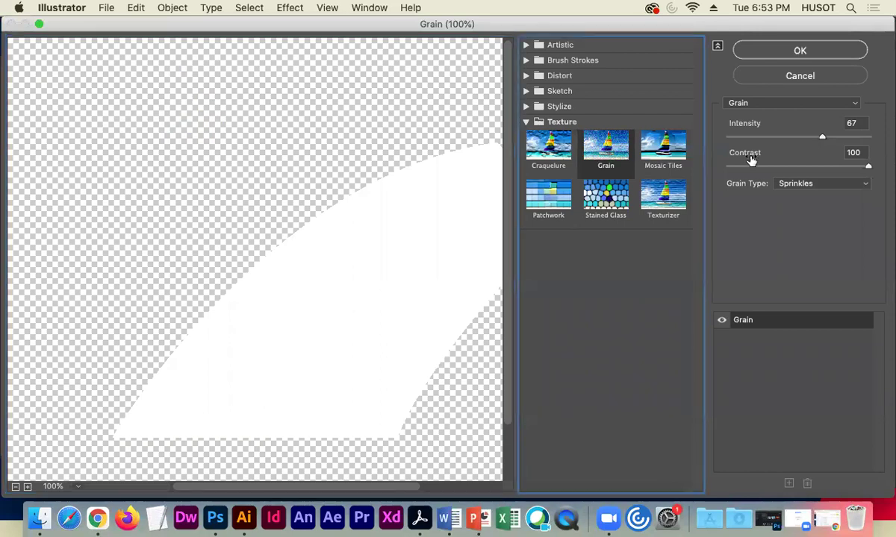
left_click(825, 140)
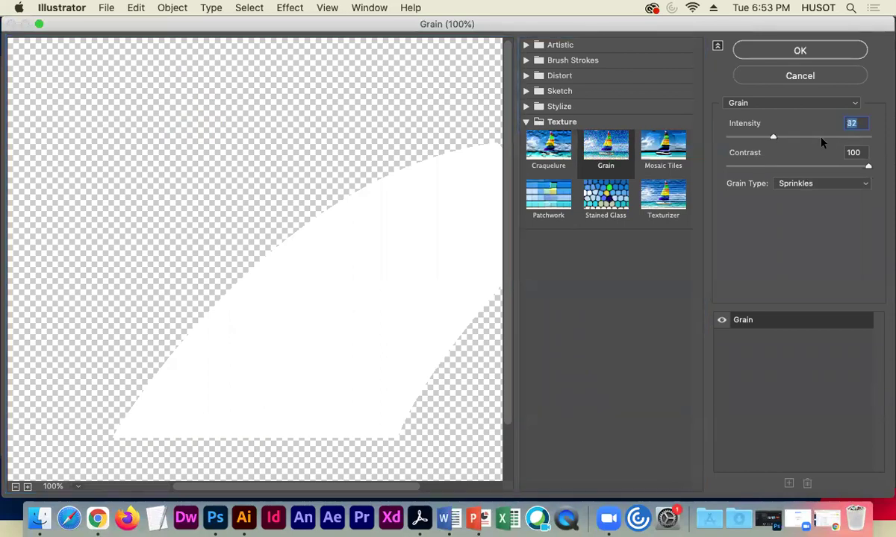
left_click_drag(773, 140, 888, 140)
left_click(868, 167)
left_click(802, 185)
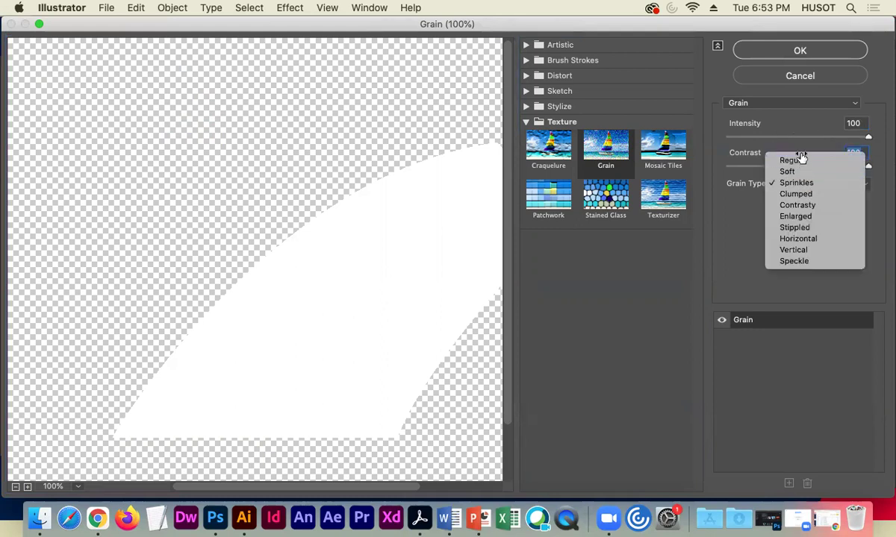
left_click(796, 161)
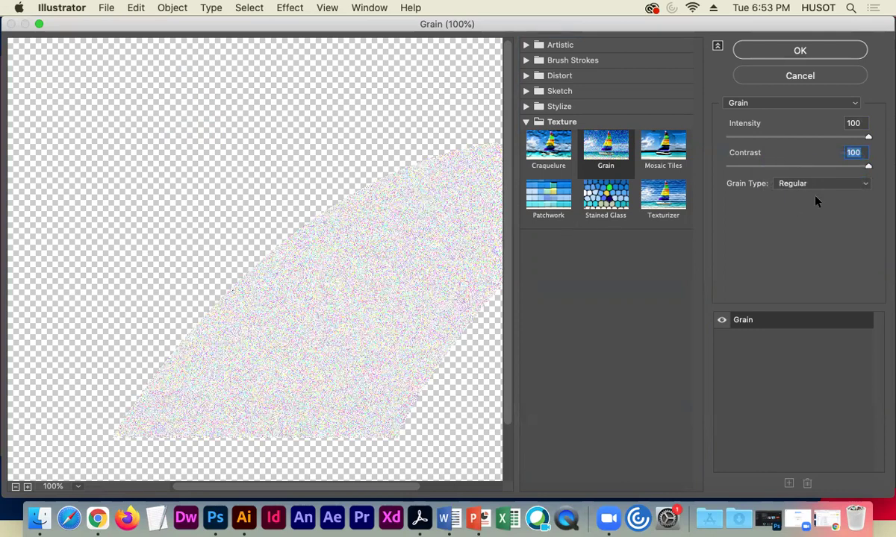
Try the Sprinkles, Soft, Contrasty and Enlarged grain types on the overlay preview.
left_click(812, 183)
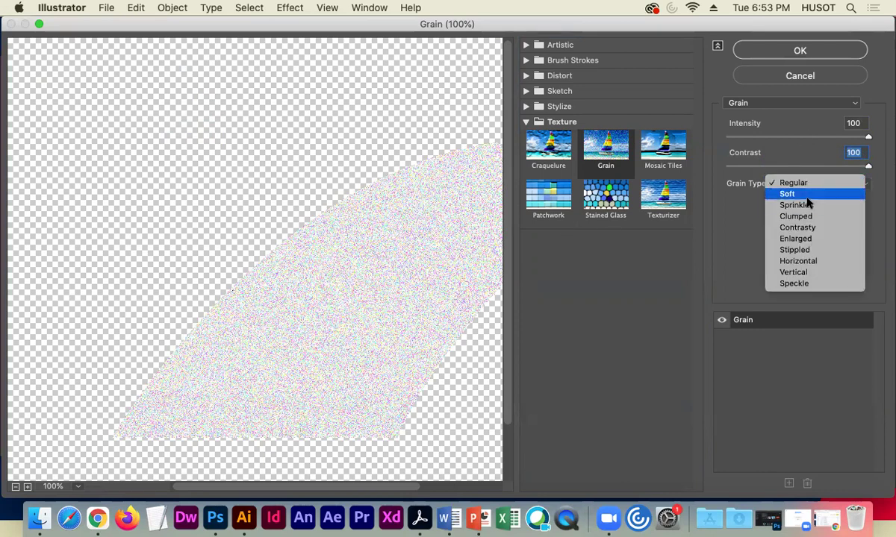
left_click(805, 205)
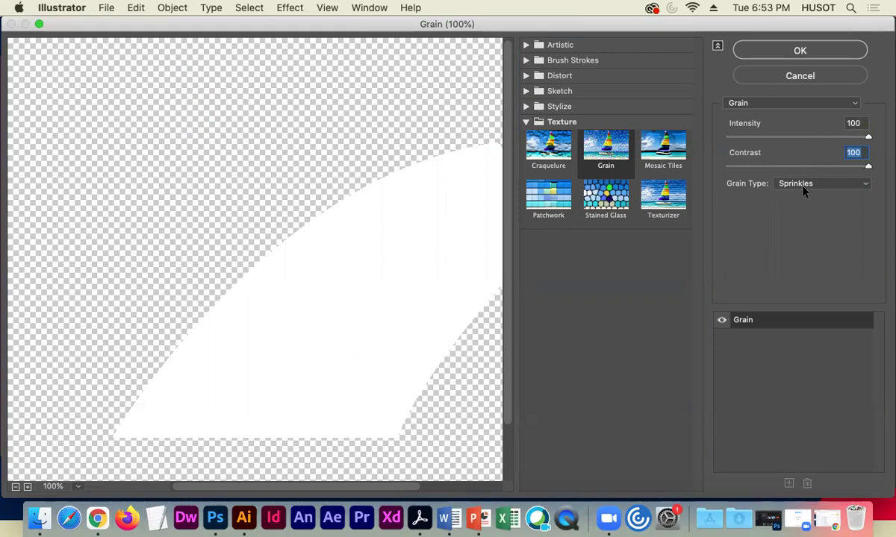
left_click(805, 187)
left_click(793, 171)
left_click(801, 184)
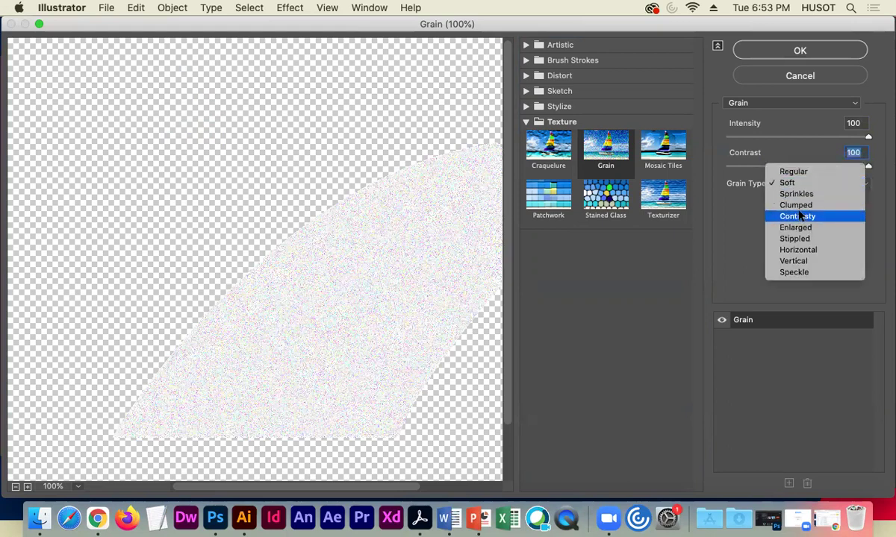
left_click(799, 216)
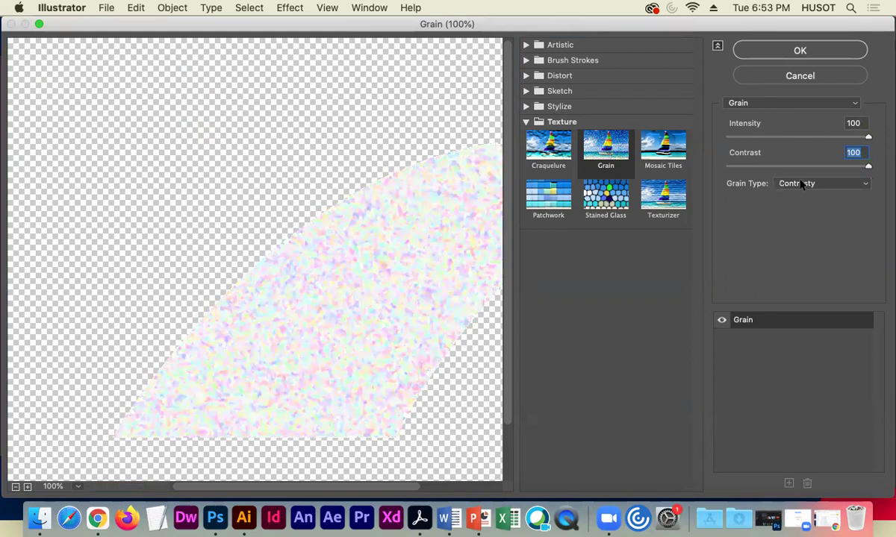
left_click(820, 188)
left_click(814, 195)
Set the grain type to Stippled with intensity 54 and contrast 27, and apply the effect to the overlay.
left_click(818, 185)
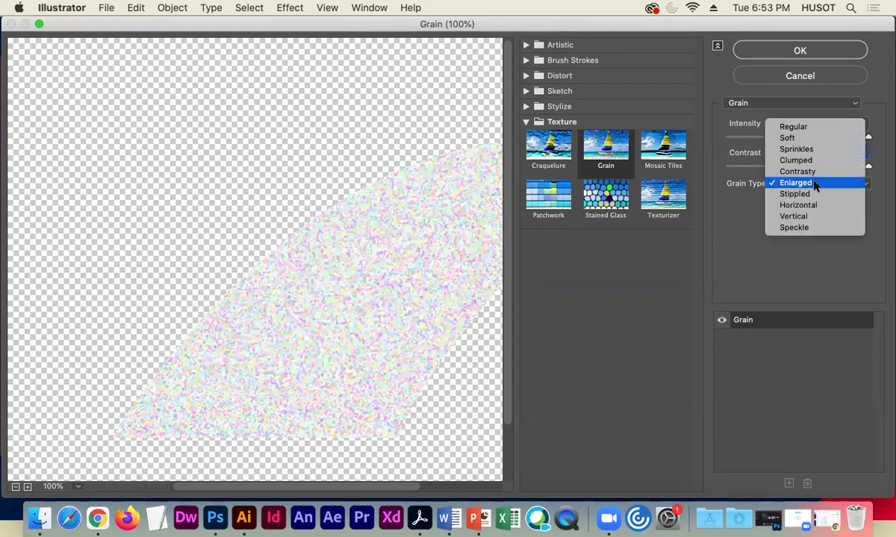
left_click(814, 195)
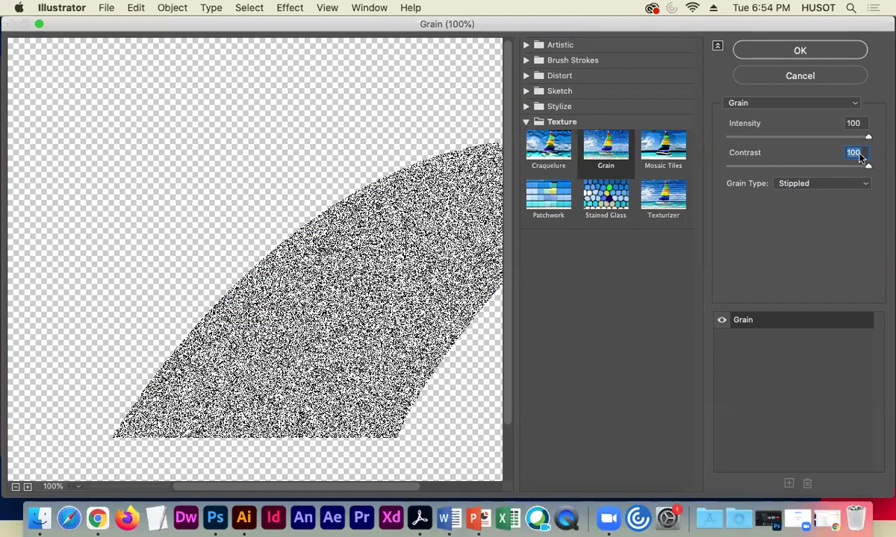
left_click_drag(868, 138, 813, 138)
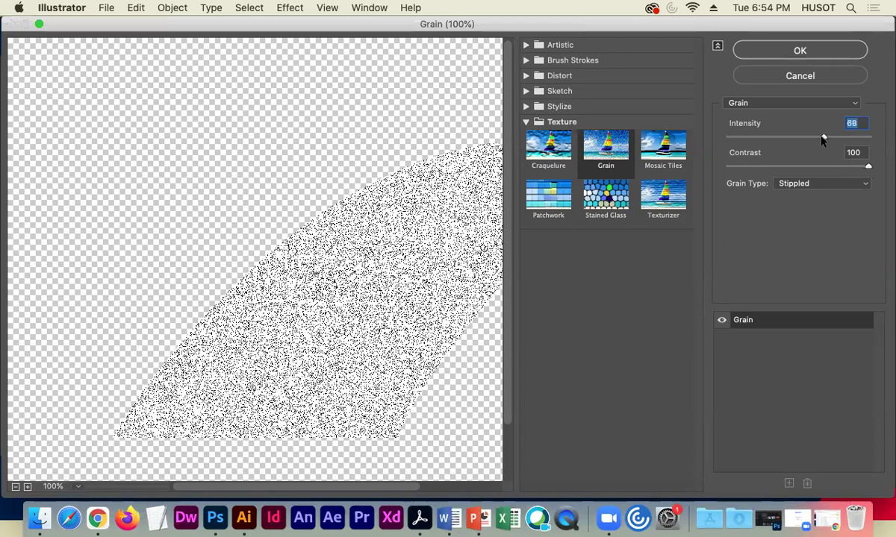
left_click_drag(868, 167, 767, 171)
mouse_move(814, 138)
left_mouse_down()
mouse_move(786, 138)
mouse_move(800, 142)
left_mouse_up()
left_click_drag(757, 169, 764, 168)
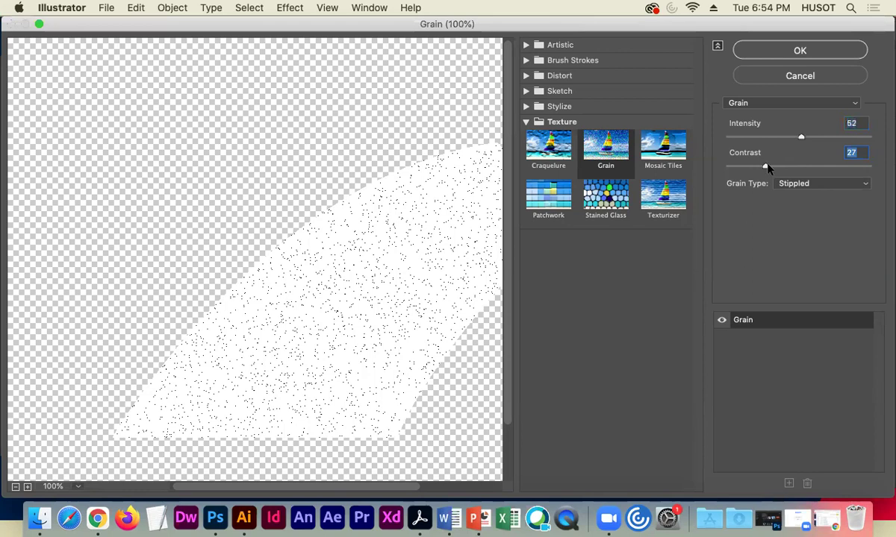
left_click_drag(799, 140, 804, 140)
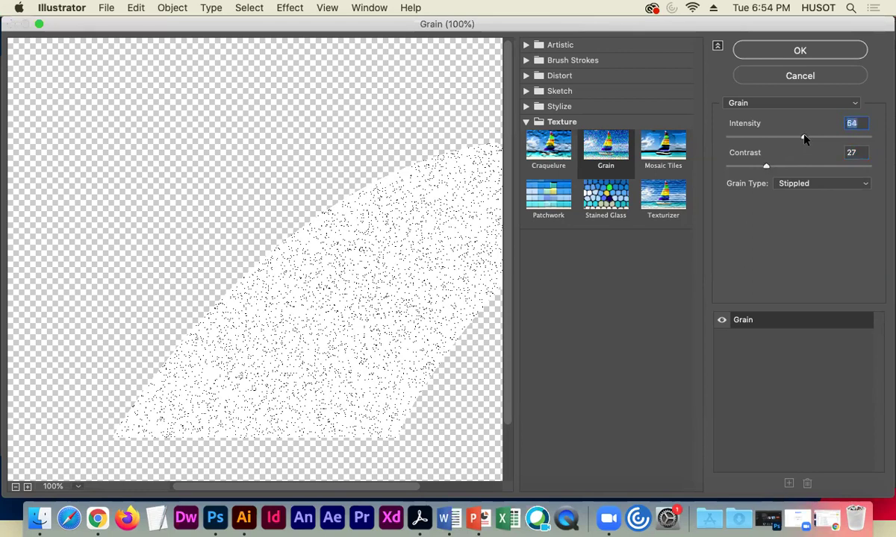
left_click(739, 51)
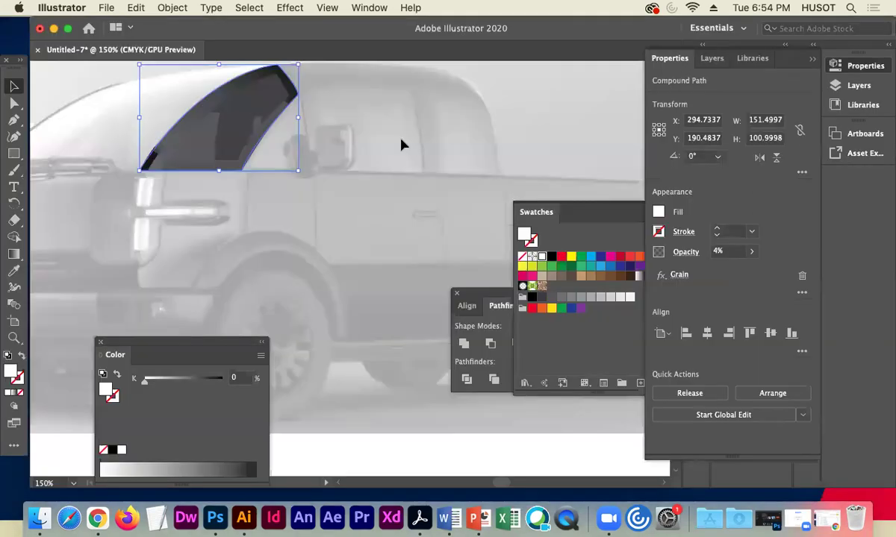
Raise the grained overlay's opacity to 32% and deselect it.
left_click(752, 251)
left_click_drag(701, 270, 711, 271)
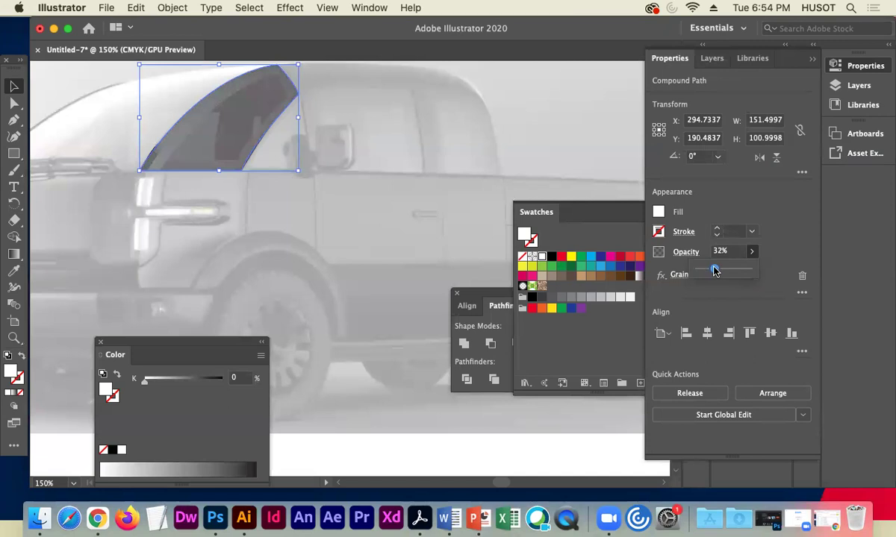
left_click(365, 215)
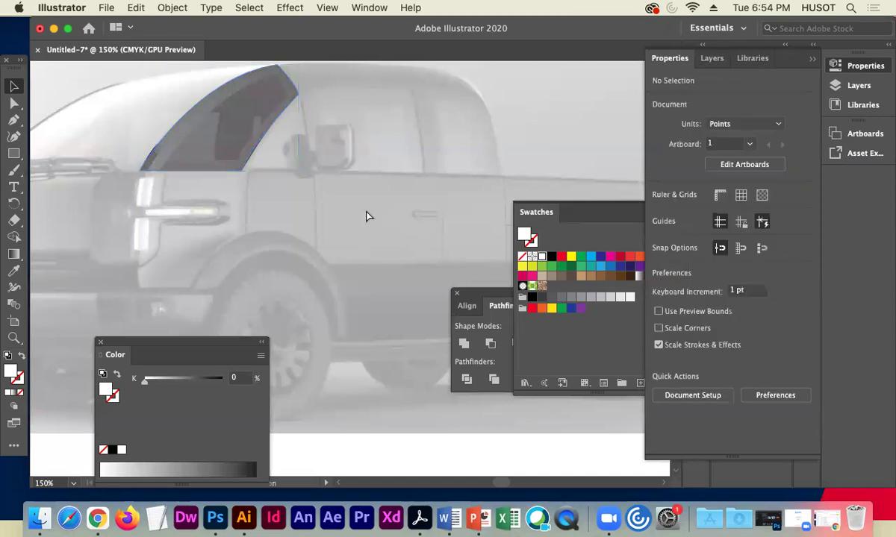
Adjust the curve handle of the overlay's lower rear corner with Direct Selection so its slanted rear edge follows the window frame.
key("super+equal")
key("super+equal")
key("super+equal")
left_click_drag(227, 164, 350, 368)
left_click(14, 103)
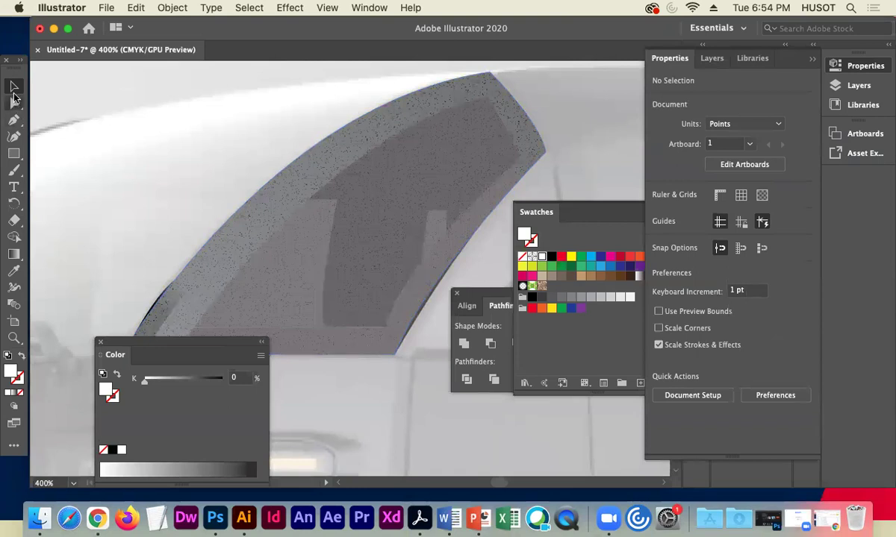
left_click(352, 351)
left_click(396, 355)
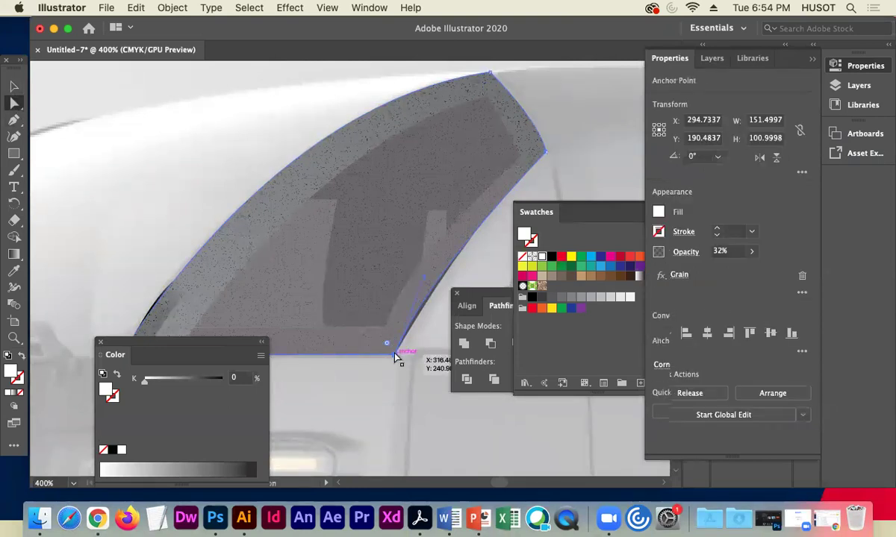
left_click_drag(423, 281, 456, 250)
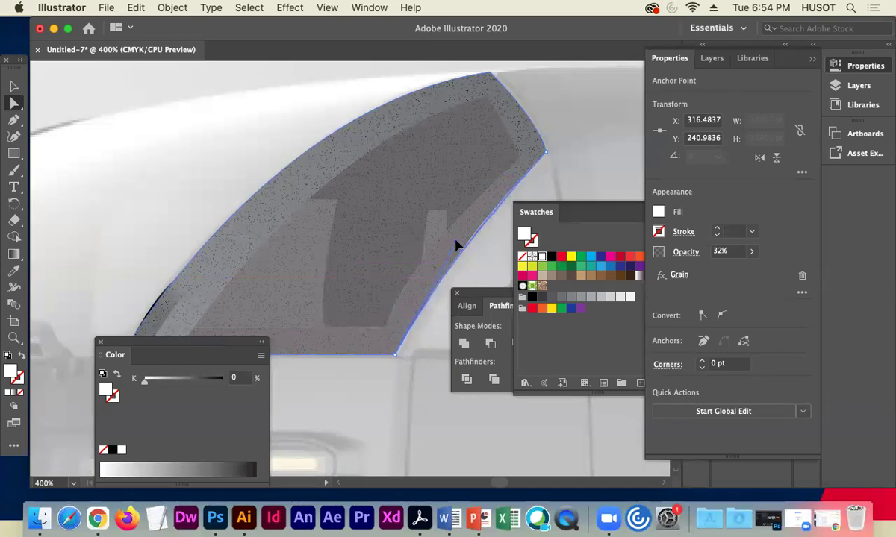
left_click(237, 149)
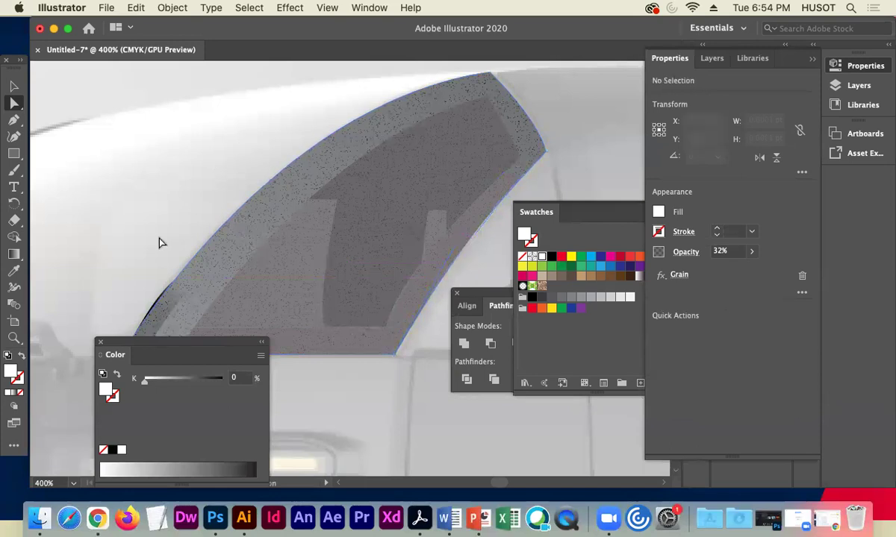
Reshape the overlay's long upper front curve by adjusting its direction handle so the edge fits the black window frame.
left_click_drag(94, 241, 238, 220)
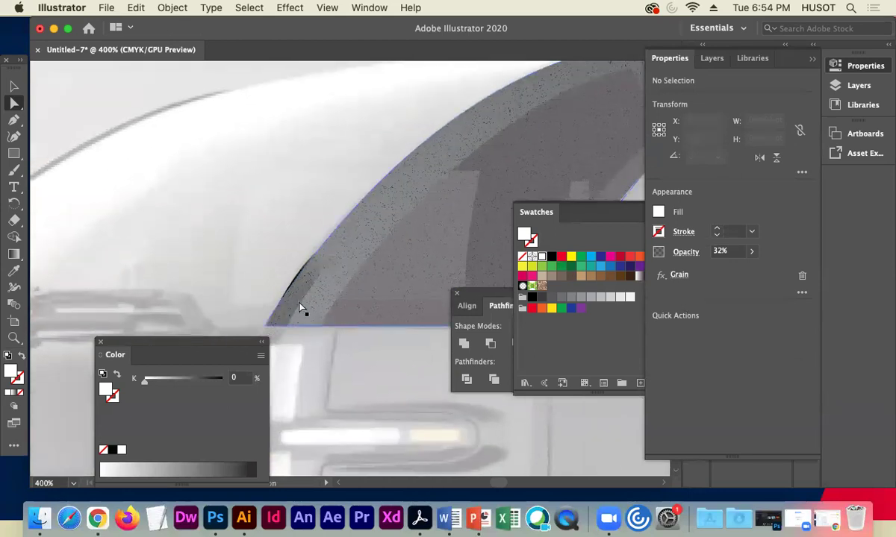
left_click(272, 337)
left_click(266, 326)
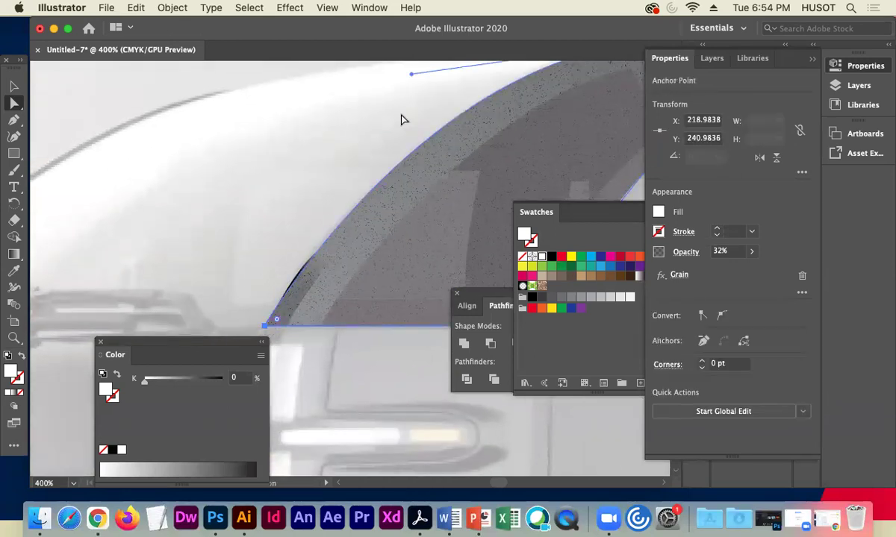
left_click_drag(386, 161, 349, 176)
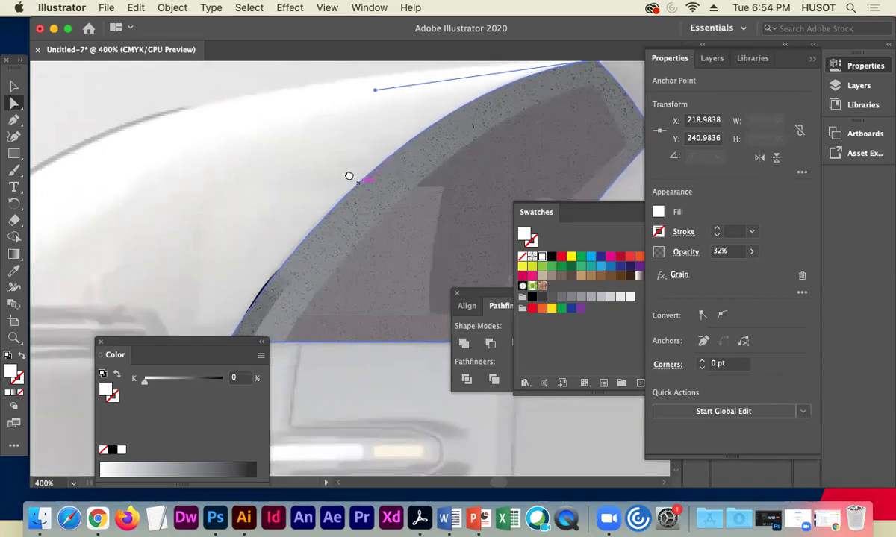
left_click_drag(375, 91, 329, 137)
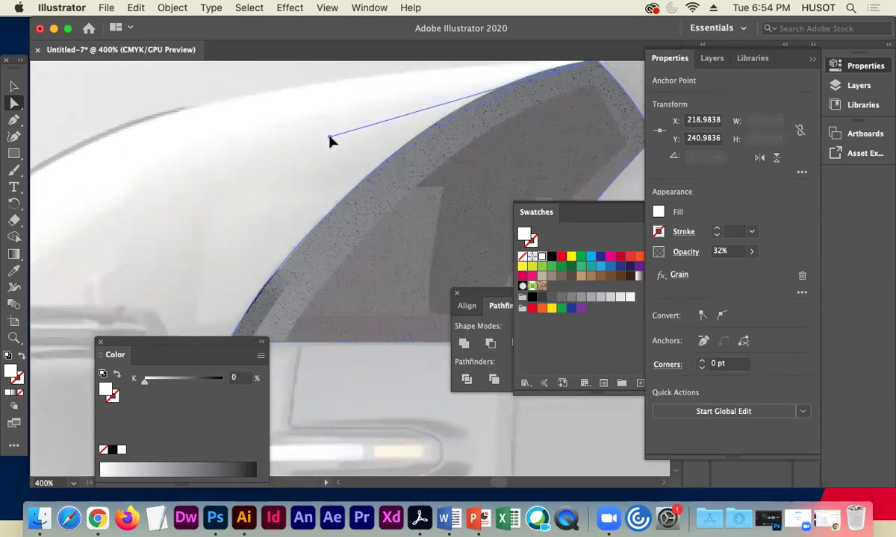
key("super+z")
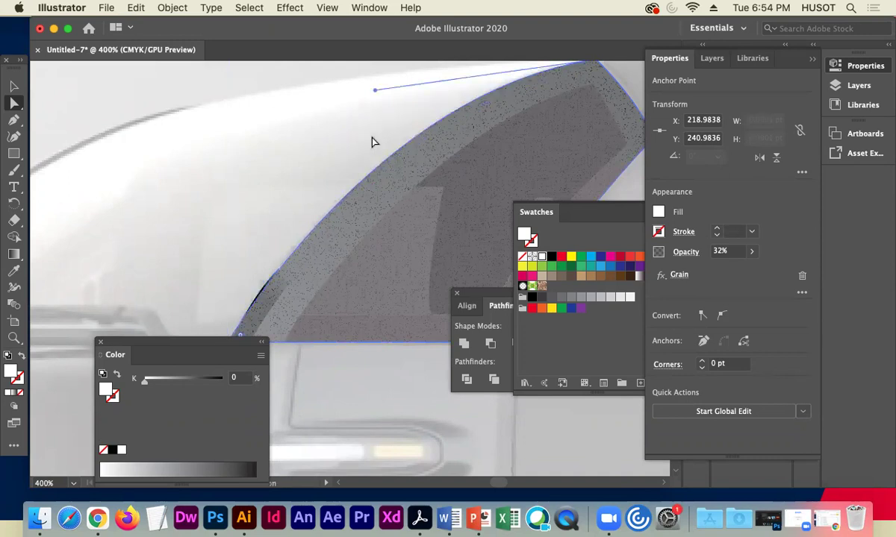
left_click_drag(375, 89, 359, 104)
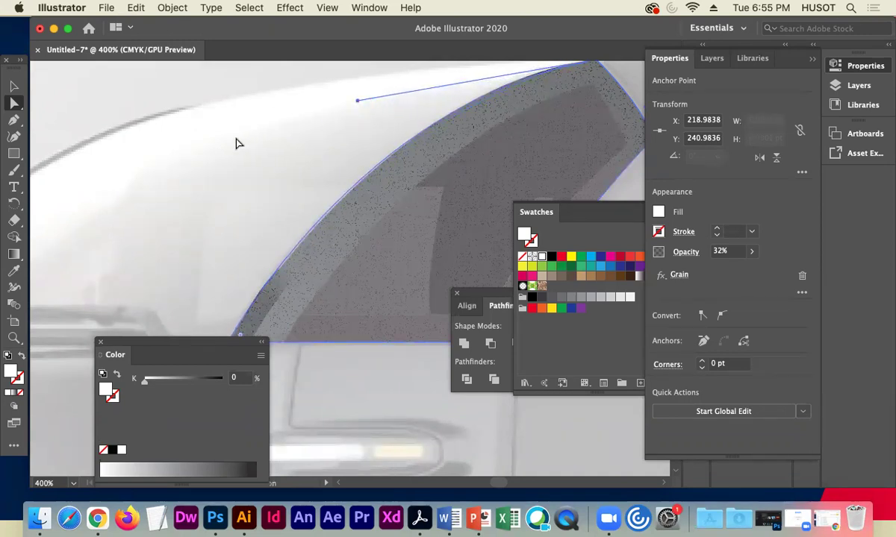
left_click(169, 104)
left_click(267, 301)
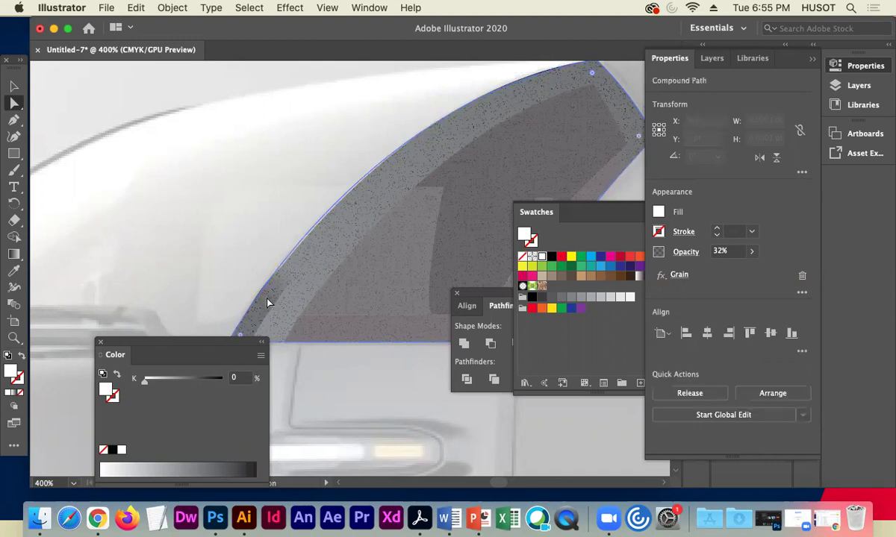
Lower the grain-textured overlay's opacity to 22% with the whole front window in view, and deselect it.
left_click(183, 189)
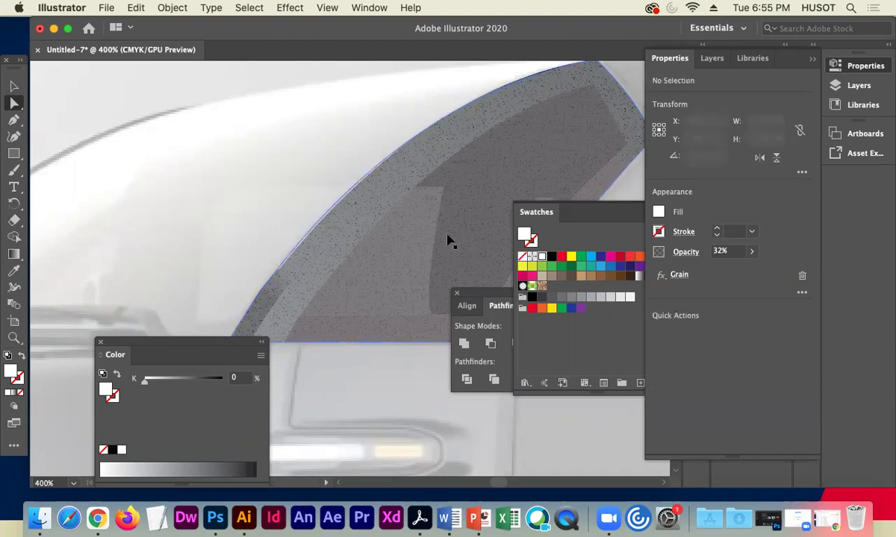
key("super+1")
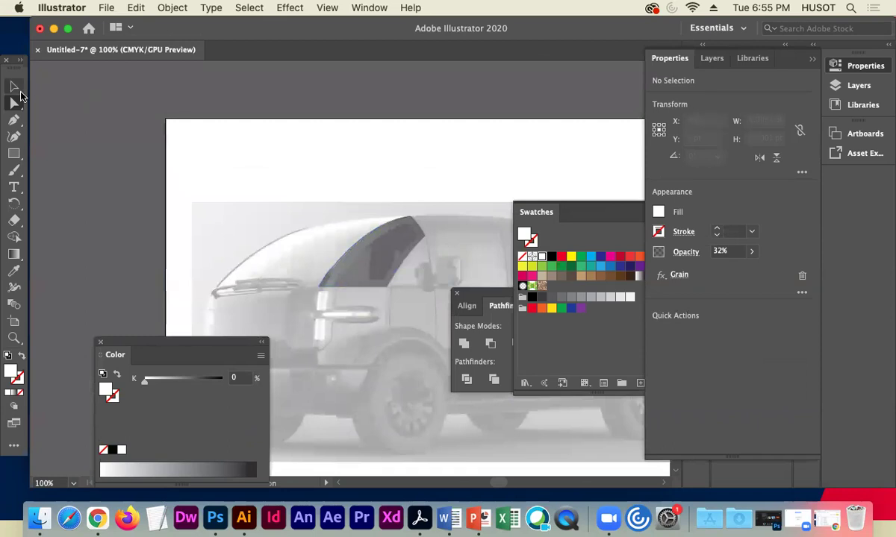
left_click(14, 86)
left_click(352, 259)
left_click(751, 252)
left_click_drag(716, 274, 712, 274)
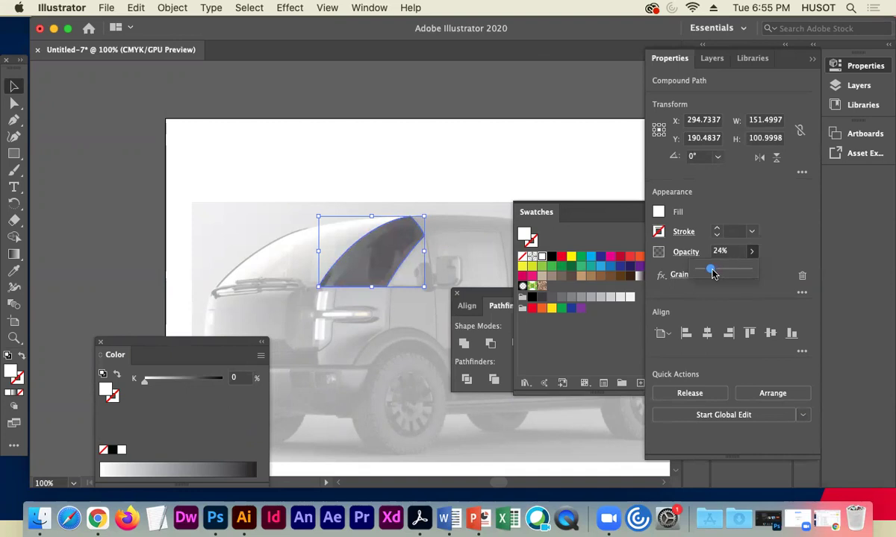
left_click(424, 97)
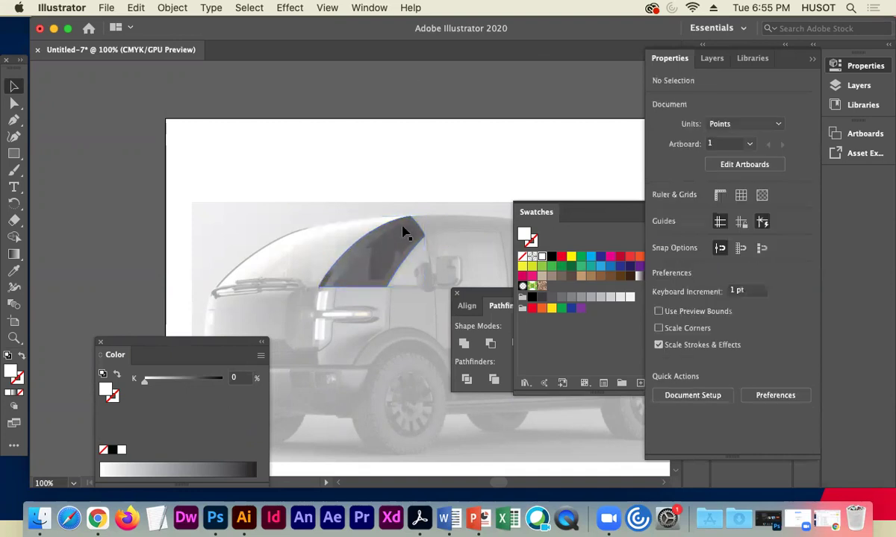
Compare the traced front window and its overlay with the glass reflections in the original truck photo.
scroll(403, 233, "up", 5)
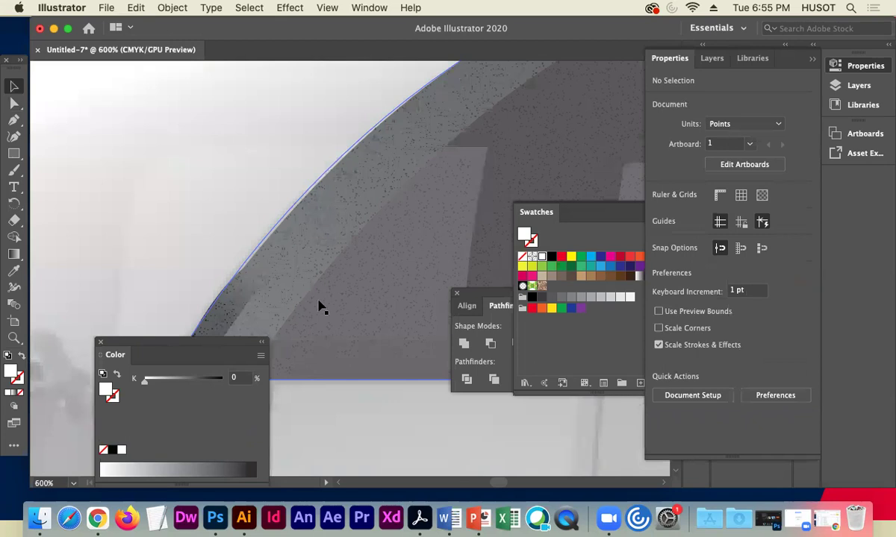
scroll(415, 184, "down", 4)
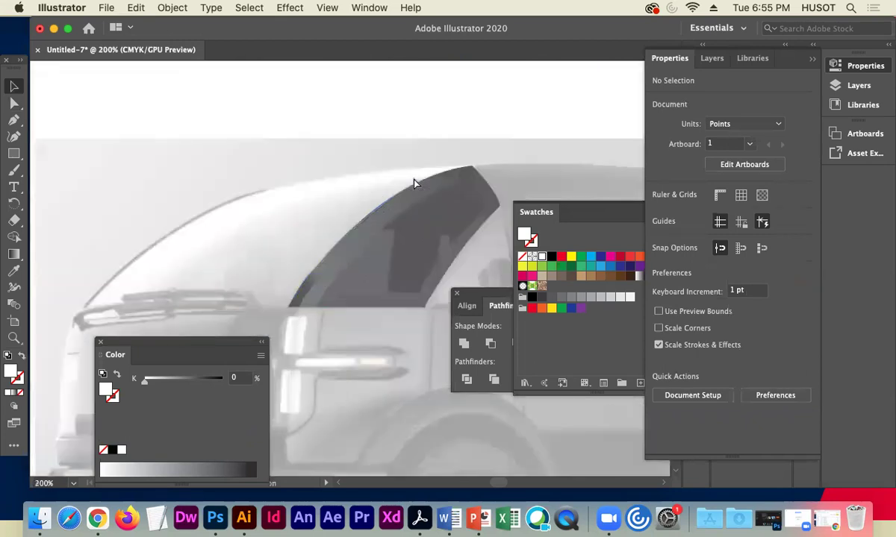
left_click_drag(392, 297, 202, 255)
left_click_drag(420, 196, 256, 176)
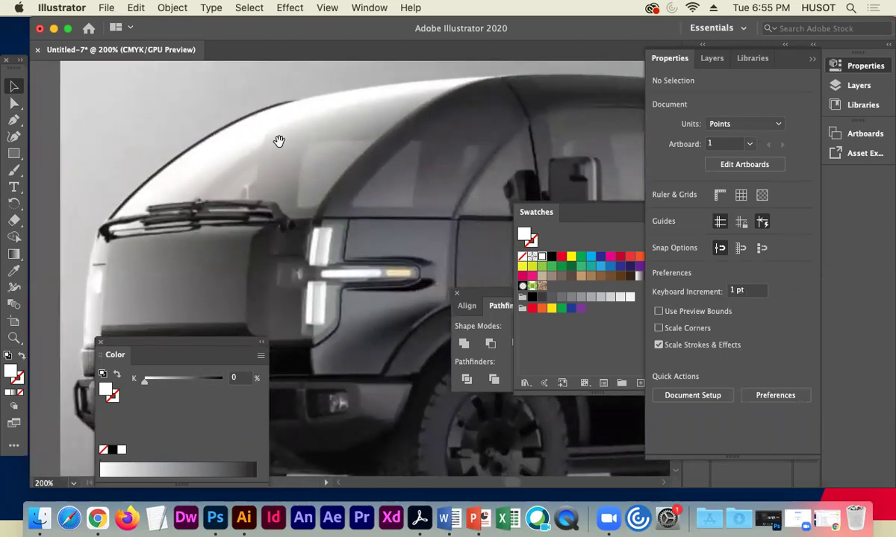
left_click_drag(164, 147, 424, 112)
left_click_drag(163, 110, 517, 120)
left_click_drag(218, 144, 367, 146)
left_click_drag(78, 102, 177, 159)
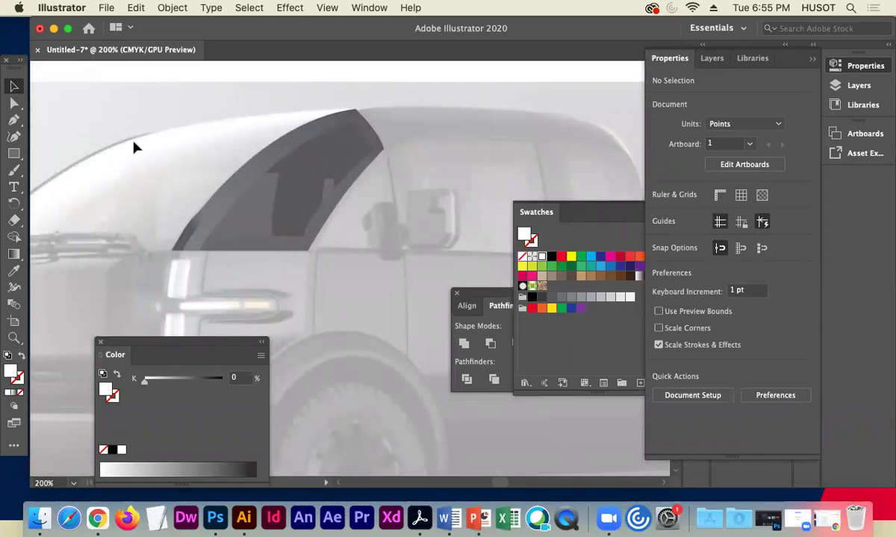
Duplicate the window overlay beside the original, remove the copy's Grain effect and set its opacity to 100%.
left_click(223, 207)
key("super+c")
key("super+v")
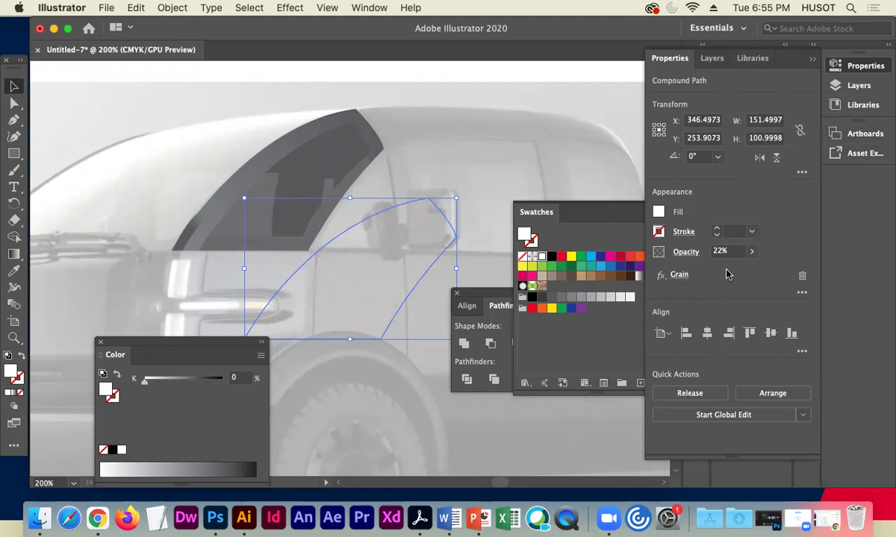
left_click(801, 275)
left_click(751, 251)
left_click_drag(707, 267, 793, 273)
left_click_drag(348, 274, 395, 214)
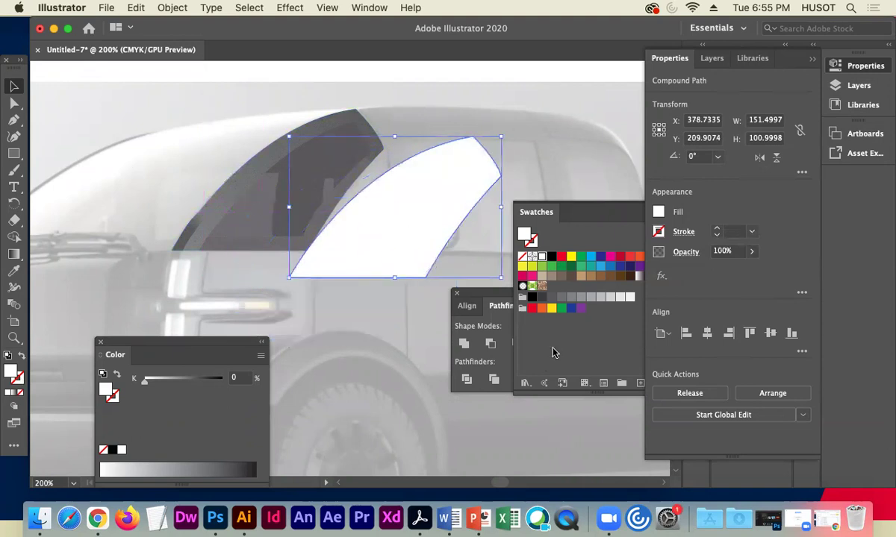
Fill the overlay copy with a linear gradient running from 54% black at the start stop to white at the end stop.
left_click(757, 53)
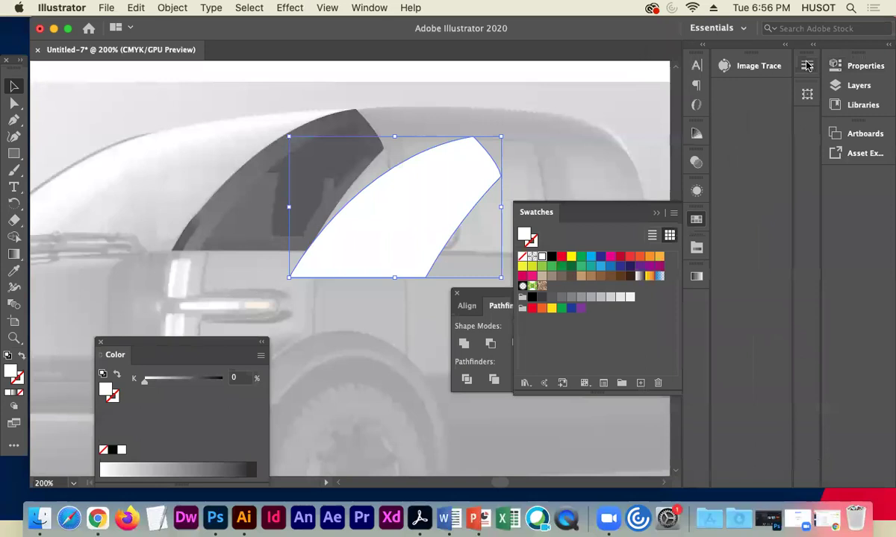
left_click(695, 277)
left_click(524, 374)
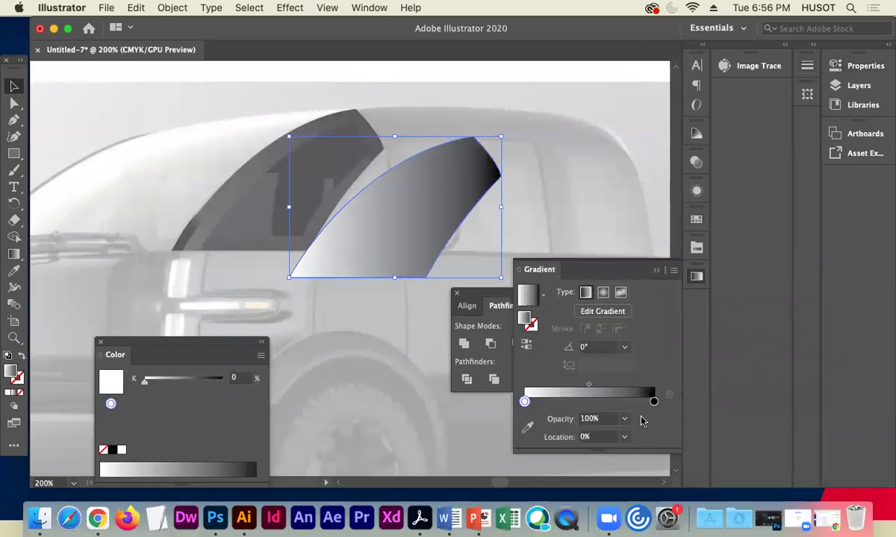
left_click(653, 402)
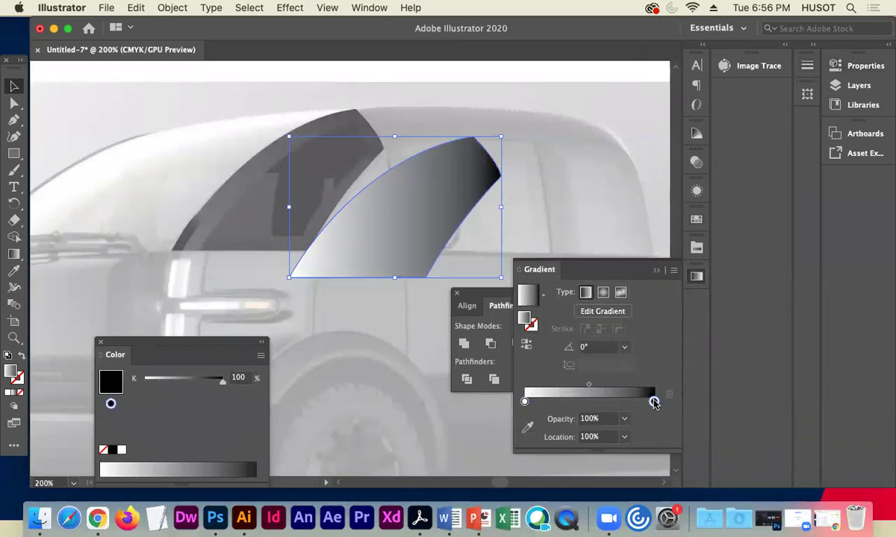
left_click_drag(221, 382, 144, 382)
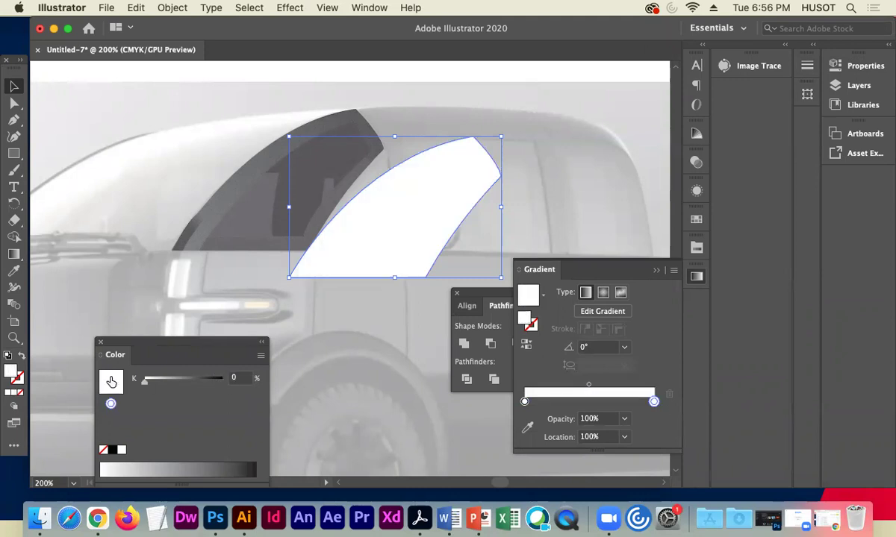
left_click(525, 402)
left_click_drag(144, 386, 183, 379)
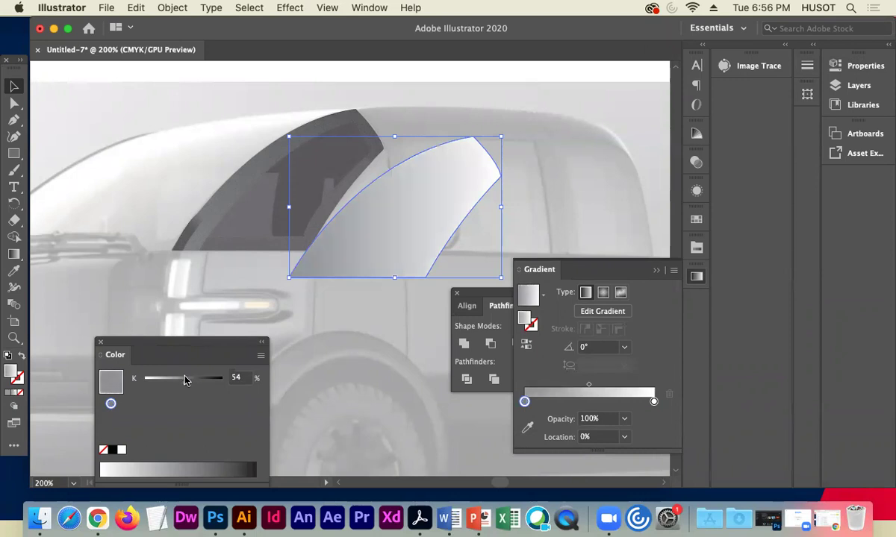
Align the gradient copy exactly over the front window and set its gray gradient stop to 10% opacity.
left_click_drag(373, 246, 263, 223)
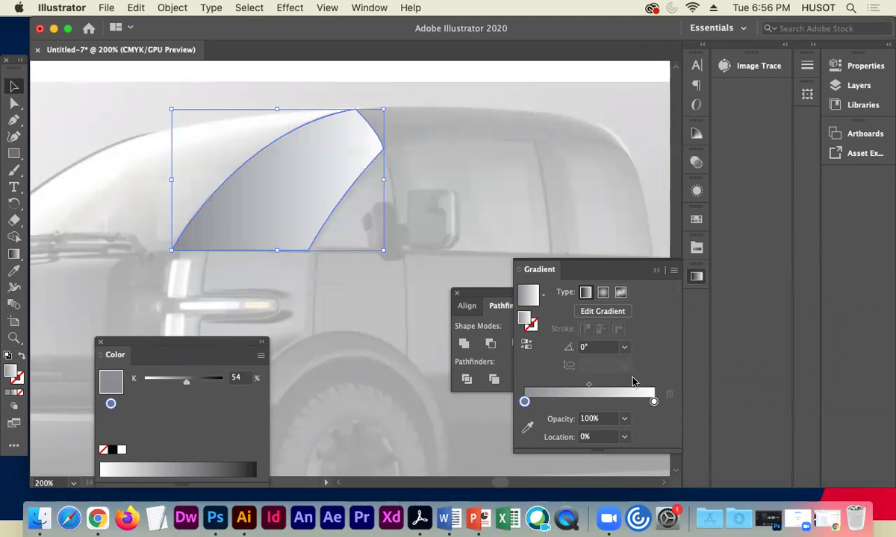
left_click(629, 426)
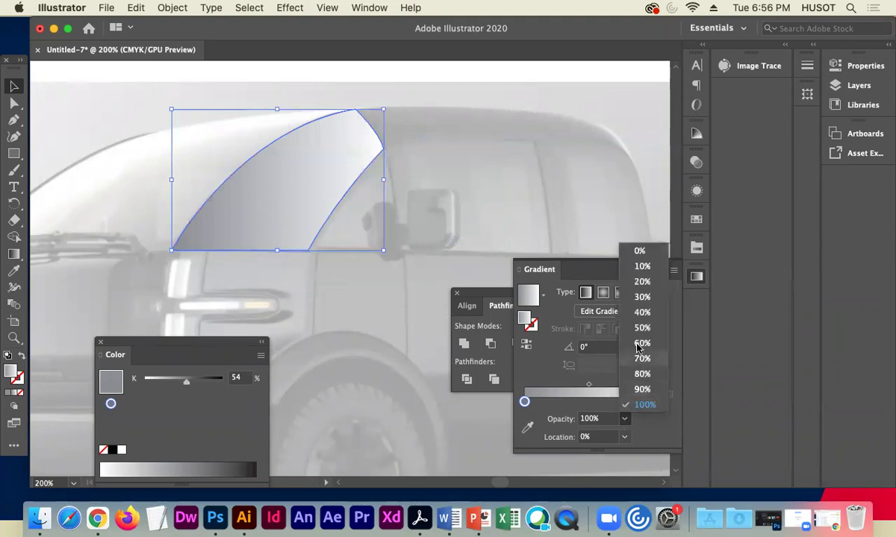
left_click(630, 266)
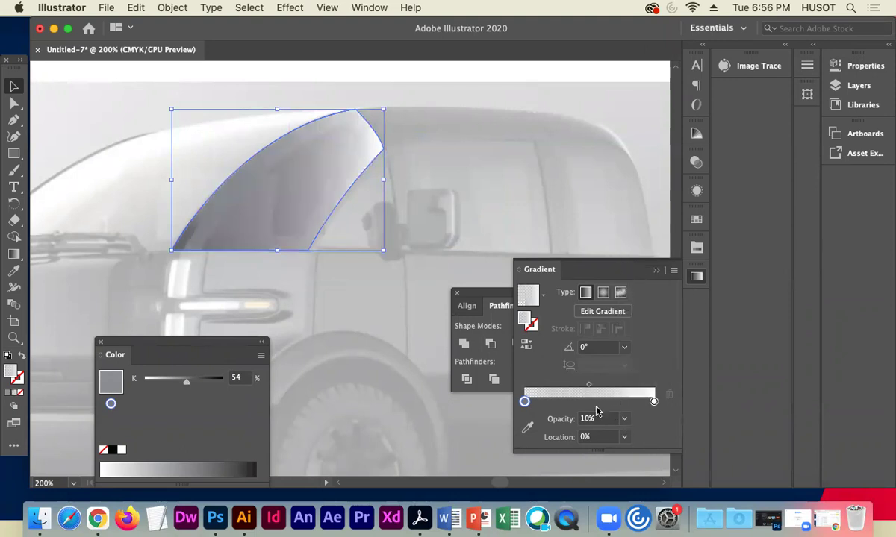
Return the gray gradient stop to 100% opacity, set the gradient overlay's overall opacity to 17% and deselect it.
left_click(858, 66)
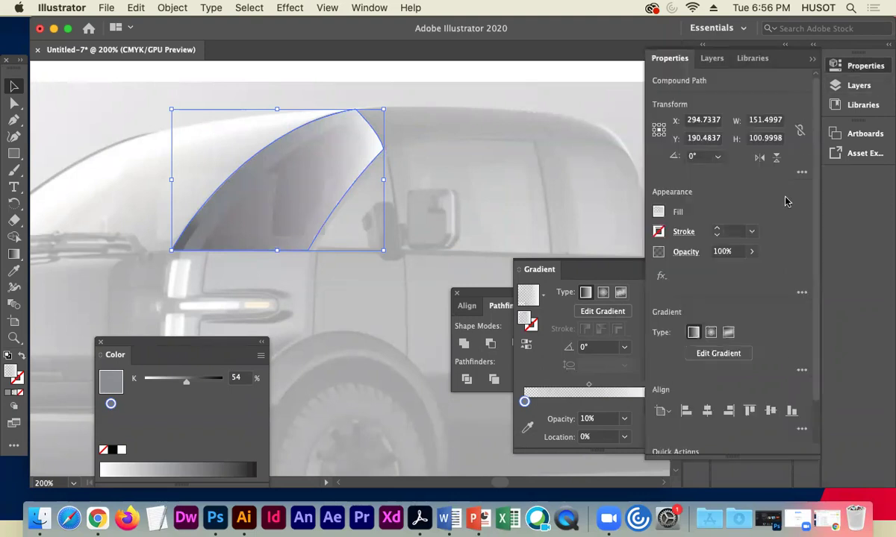
left_click_drag(753, 253, 713, 274)
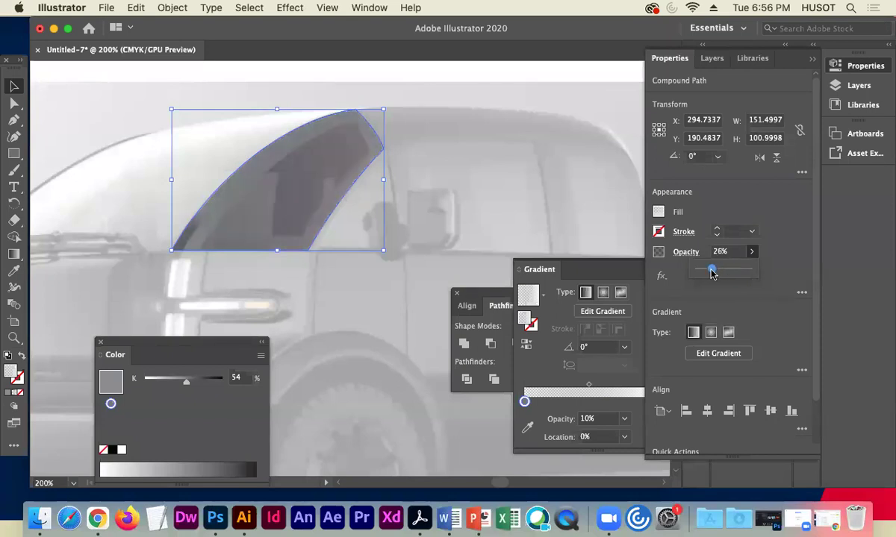
left_click(624, 419)
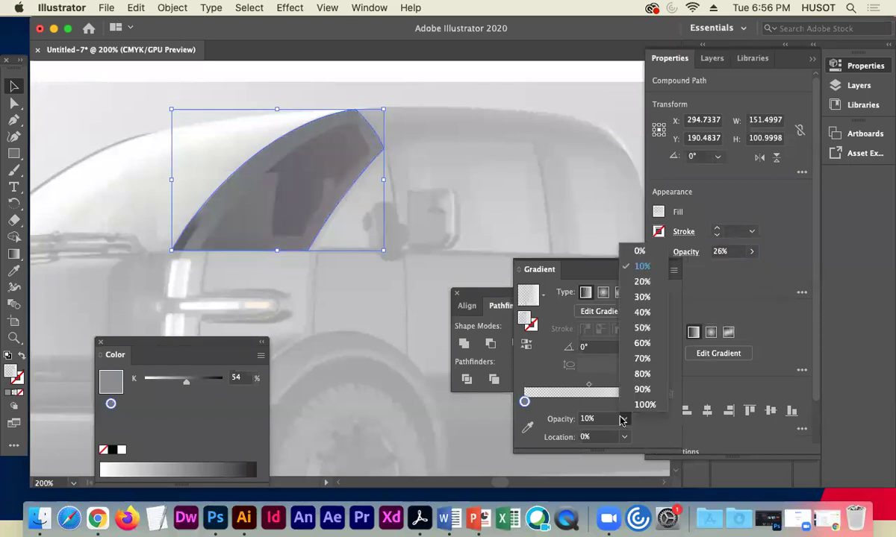
left_click(646, 404)
left_click(752, 252)
left_click_drag(713, 273, 709, 274)
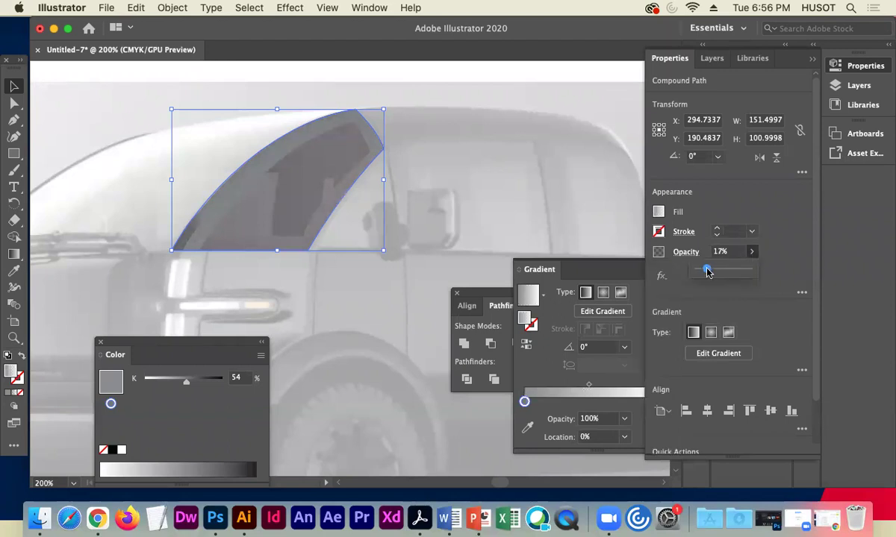
left_click(153, 164)
Inspect the layered gradient and grain up close along the window's front edge and interior silhouette.
key("super+equal")
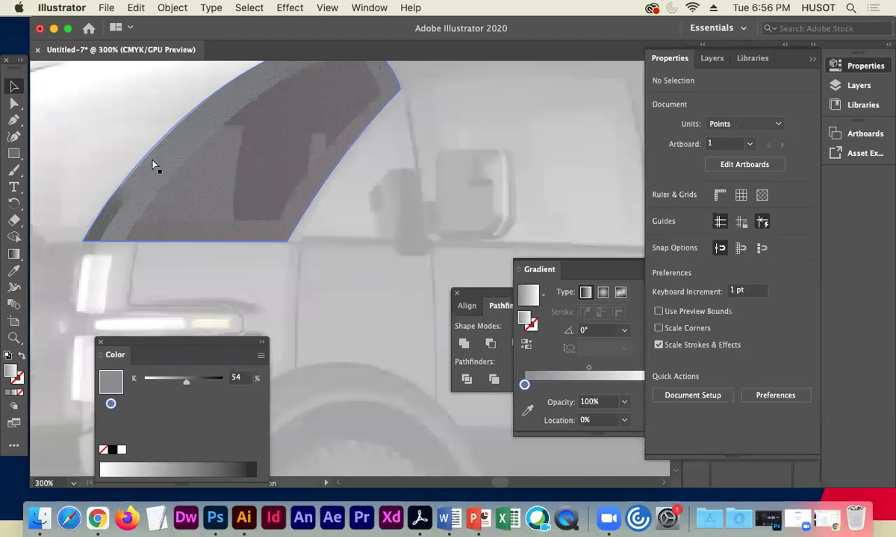
key("super+equal")
key("super+equal")
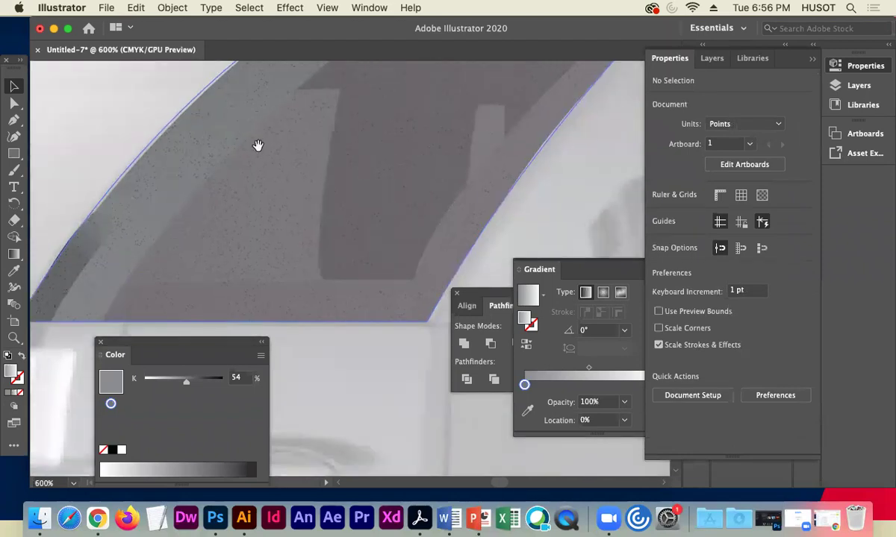
left_click_drag(256, 145, 371, 210)
left_click_drag(304, 138, 321, 151)
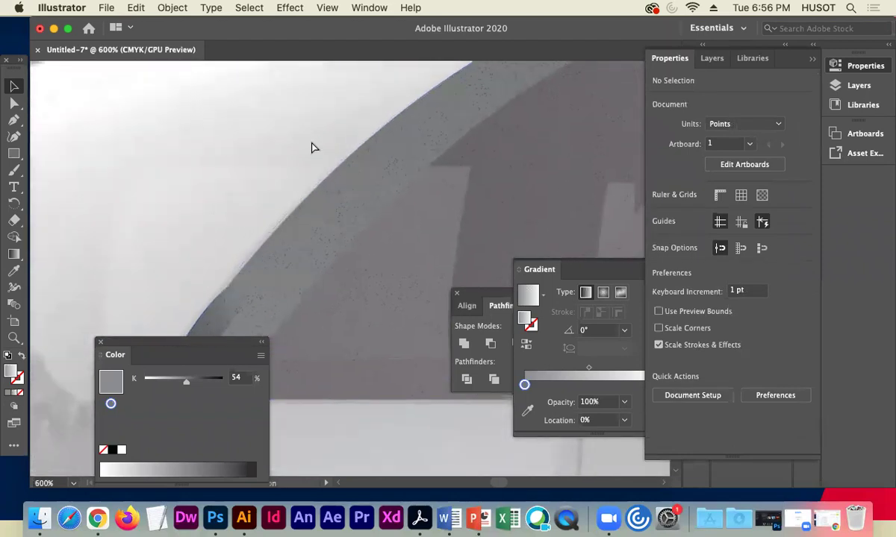
key("super+minus")
key("super+minus")
key("super+minus")
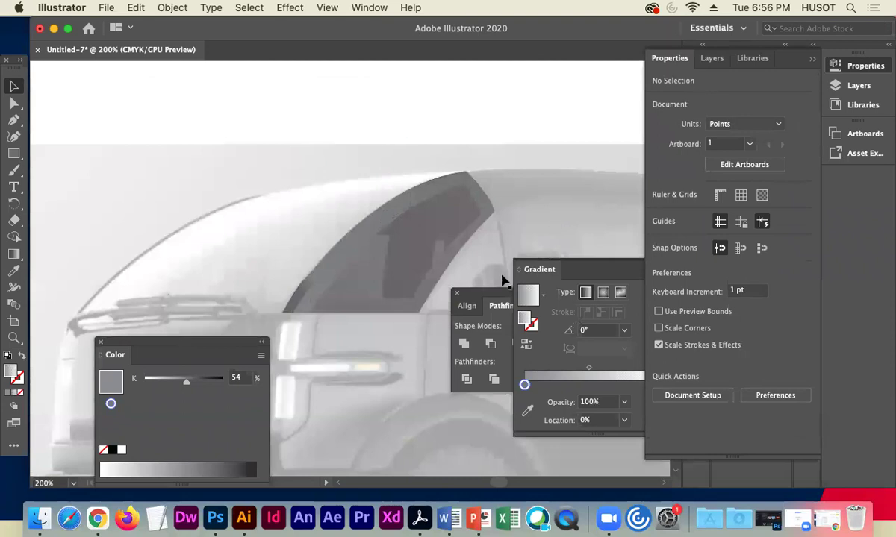
Lower the grained overlay beneath the gradient overlay to 13% opacity, and realign the gradient overlay over the window.
left_click(398, 244)
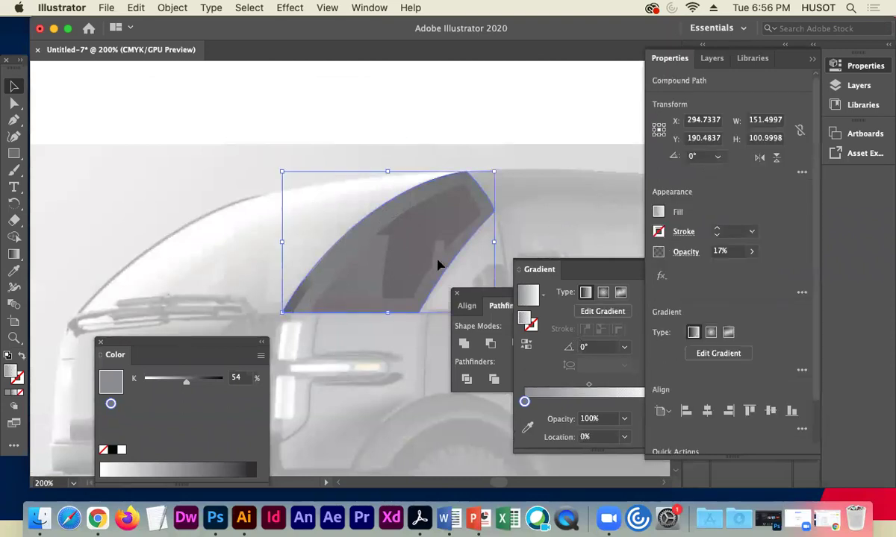
left_click_drag(409, 266, 478, 266)
left_click(336, 260)
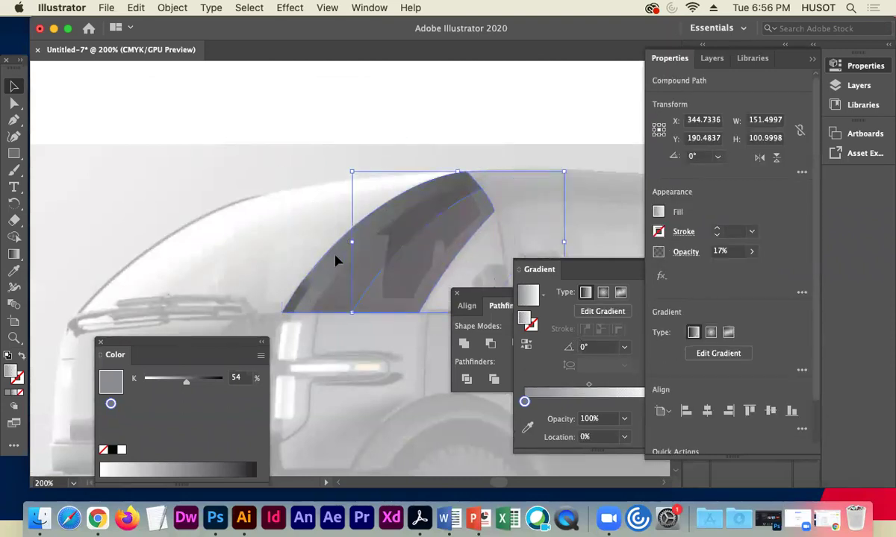
left_click(752, 251)
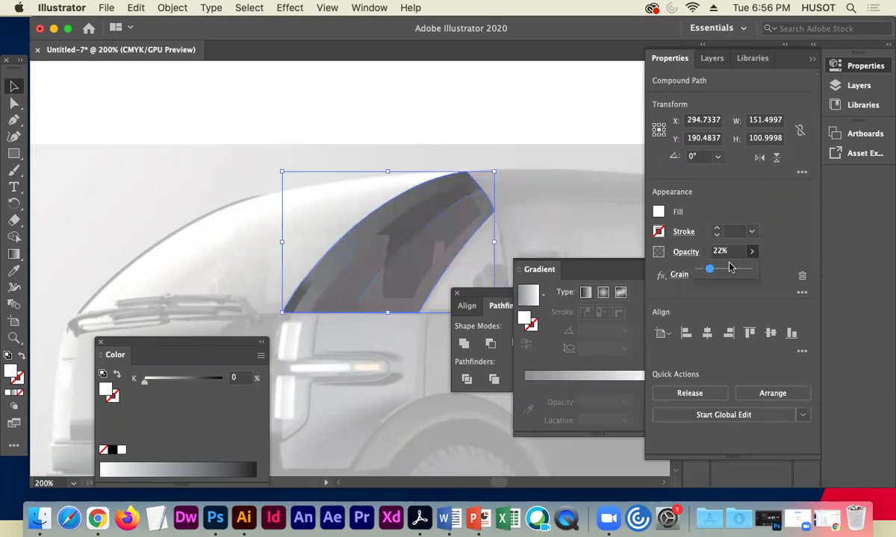
left_click_drag(711, 271, 707, 272)
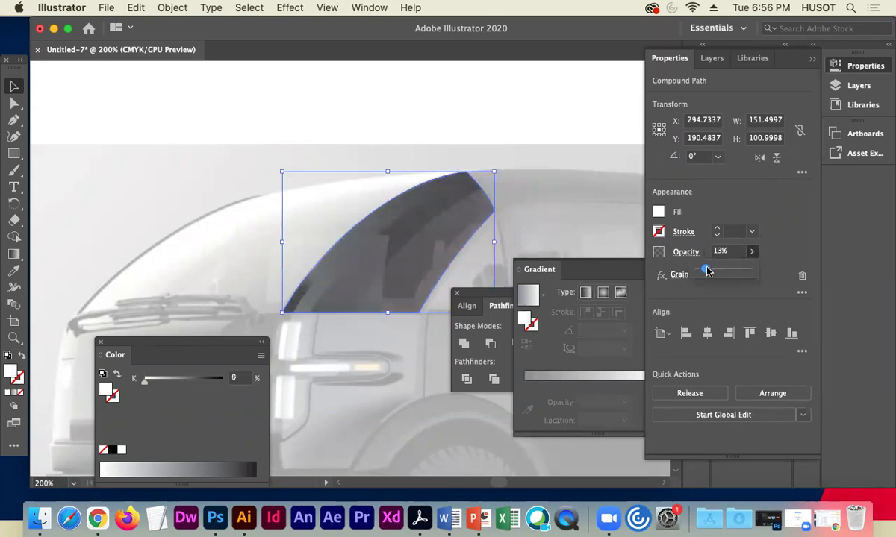
left_click_drag(494, 242, 441, 248)
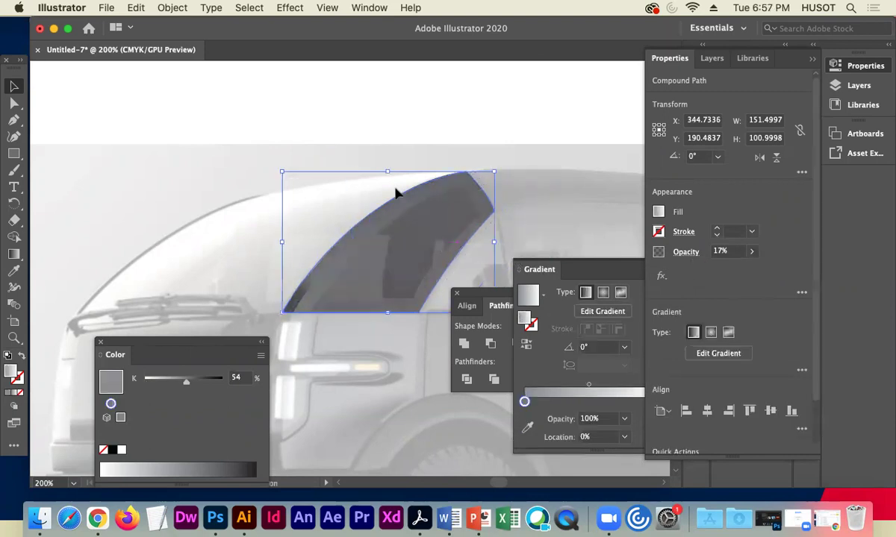
left_click(370, 135)
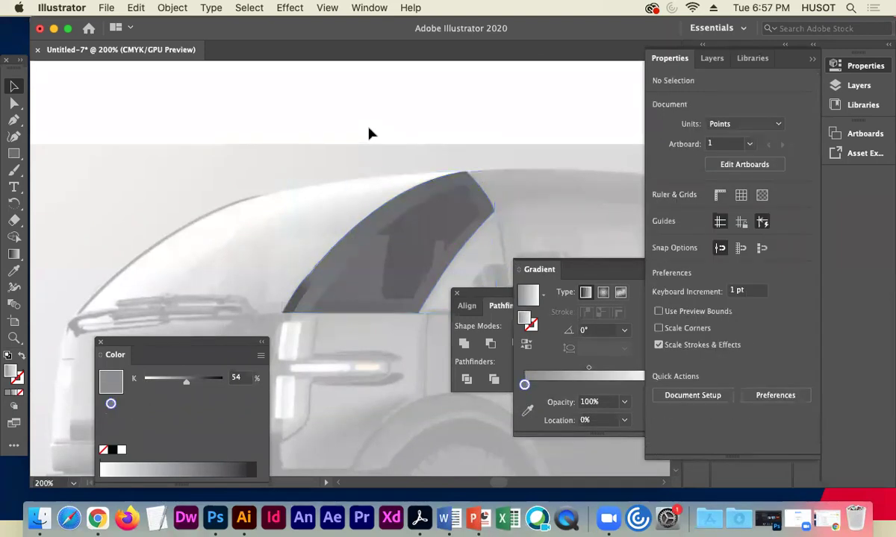
Examine the side windows, mirror, door lines and rear of the truck in the original photo.
left_click_drag(368, 146, 194, 110)
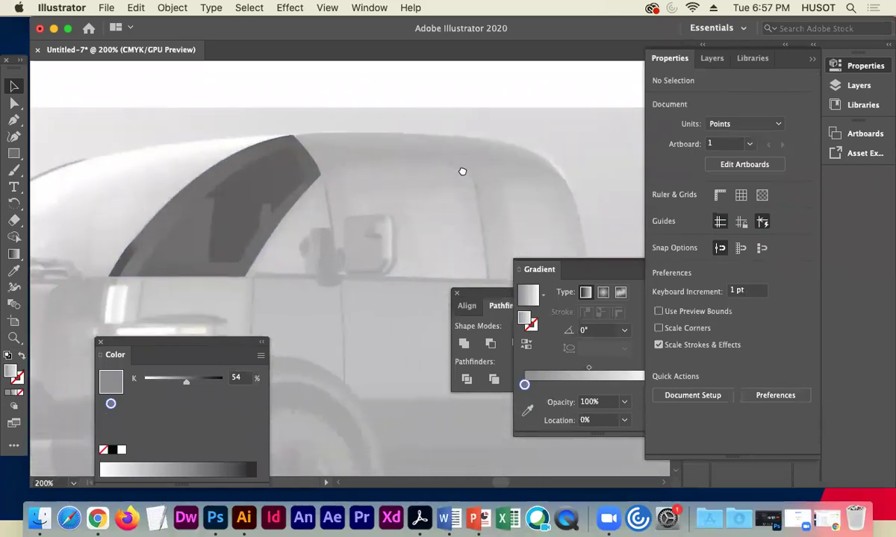
left_click_drag(464, 172, 277, 154)
left_click_drag(565, 174, 410, 175)
left_click_drag(483, 189, 271, 158)
left_click_drag(494, 178, 291, 164)
left_click_drag(474, 191, 303, 163)
left_click_drag(347, 228, 303, 176)
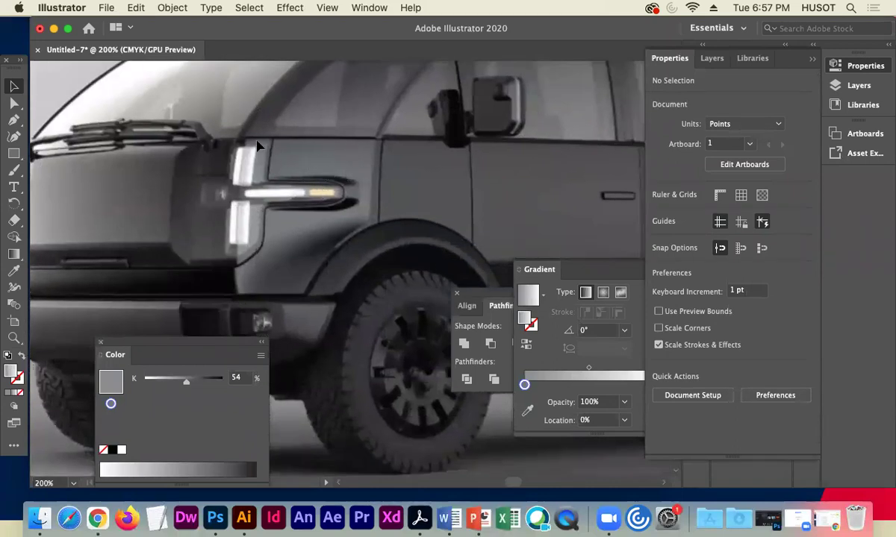
left_click_drag(403, 110, 375, 224)
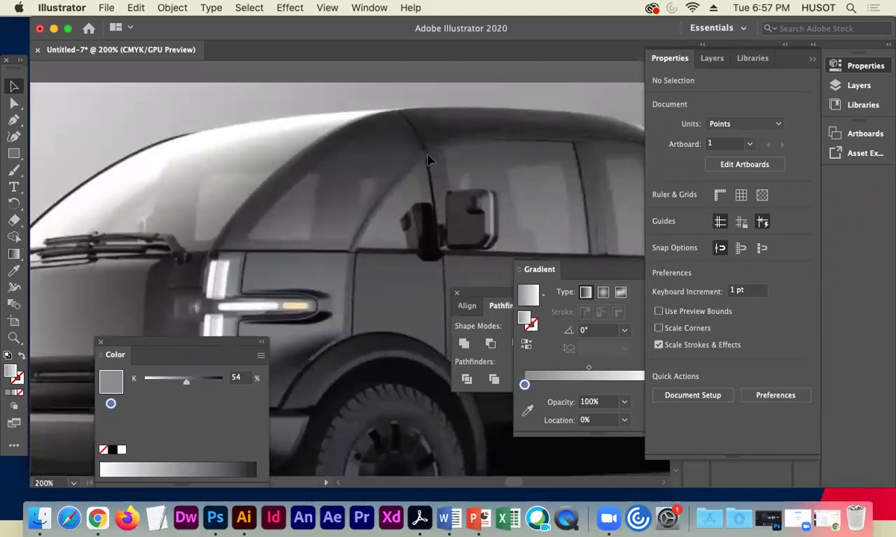
Draw a thin horizontal rectangle about 97 pt wide and 1 pt high along the front window's bottom edge.
scroll(392, 183, "left", 10)
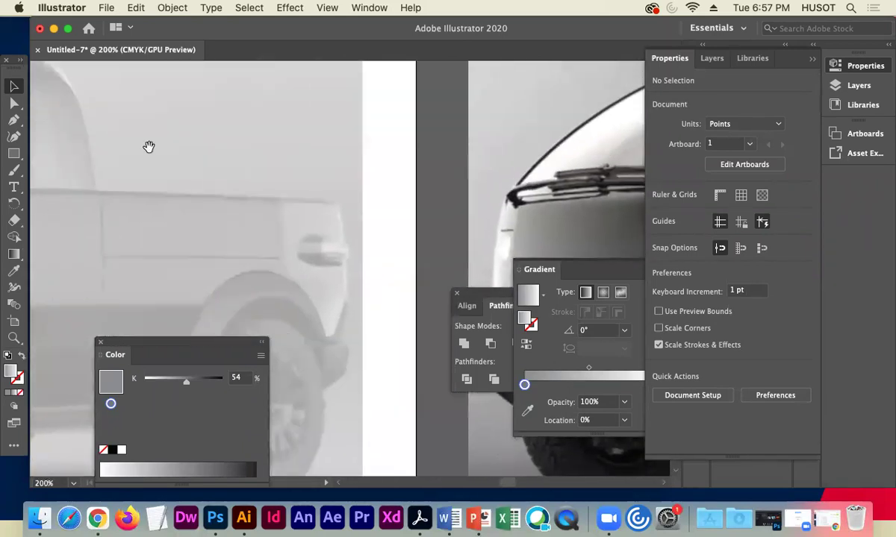
scroll(209, 139, "left", 10)
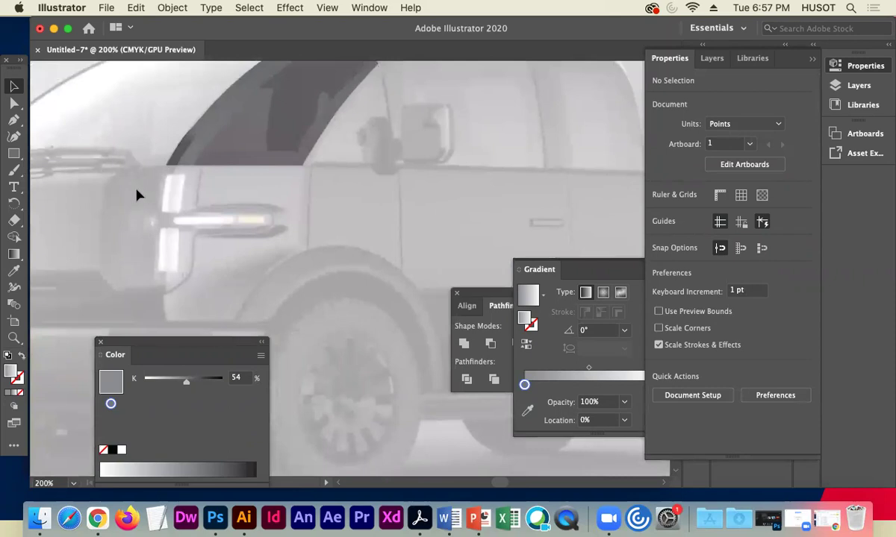
key("super+equal")
left_click_drag(160, 152, 324, 201)
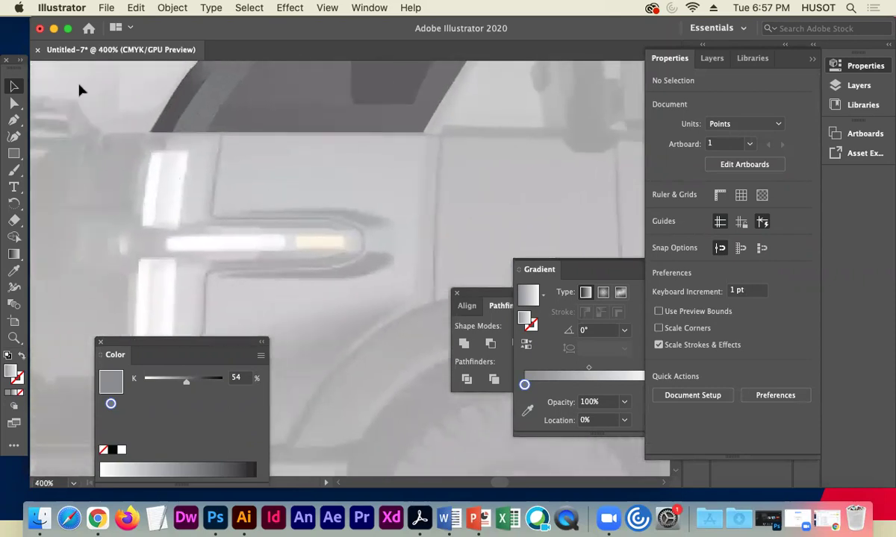
left_click(14, 153)
left_click_drag(150, 133, 422, 135)
Set both gradient stops of the thin strip under the window to 100% black.
left_click(110, 450)
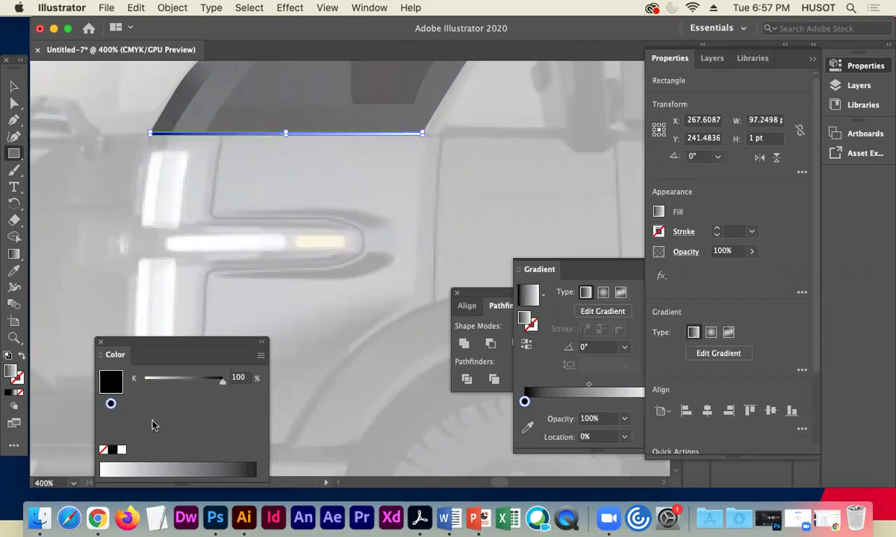
left_click(552, 367)
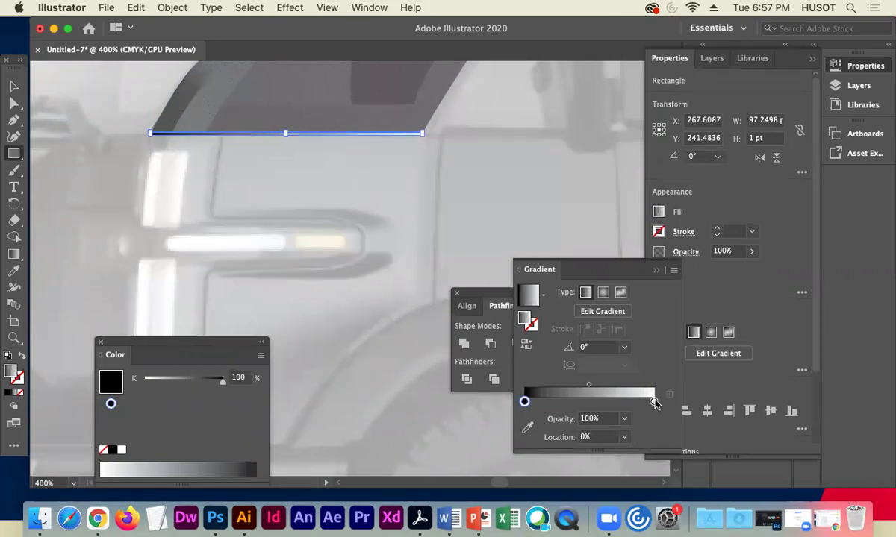
left_click(655, 403)
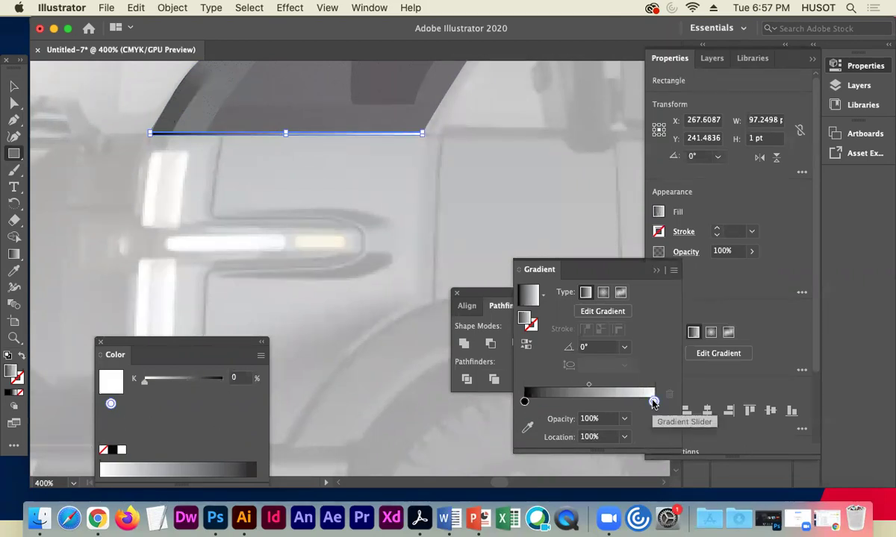
left_click(112, 450)
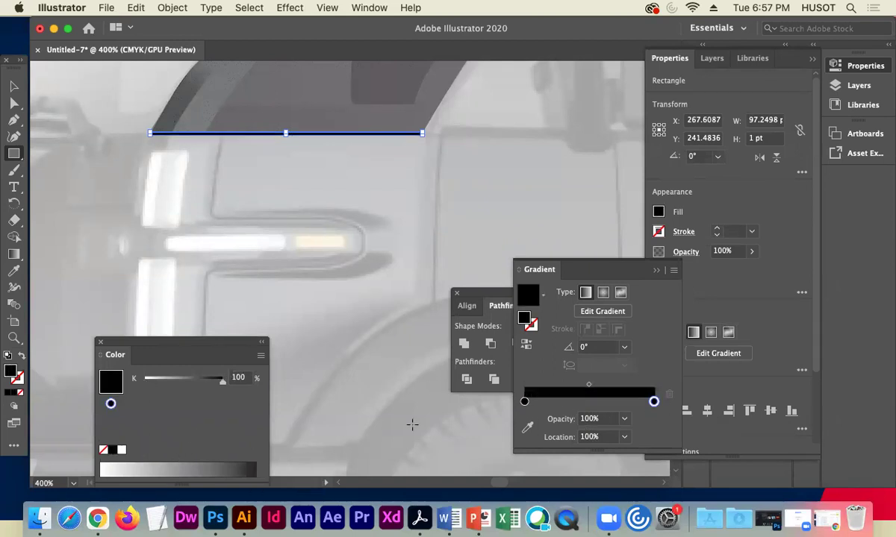
Clear the panels around the artwork, lighten the strip's right gradient stop to 87% black, and deselect the strip.
left_click(656, 271)
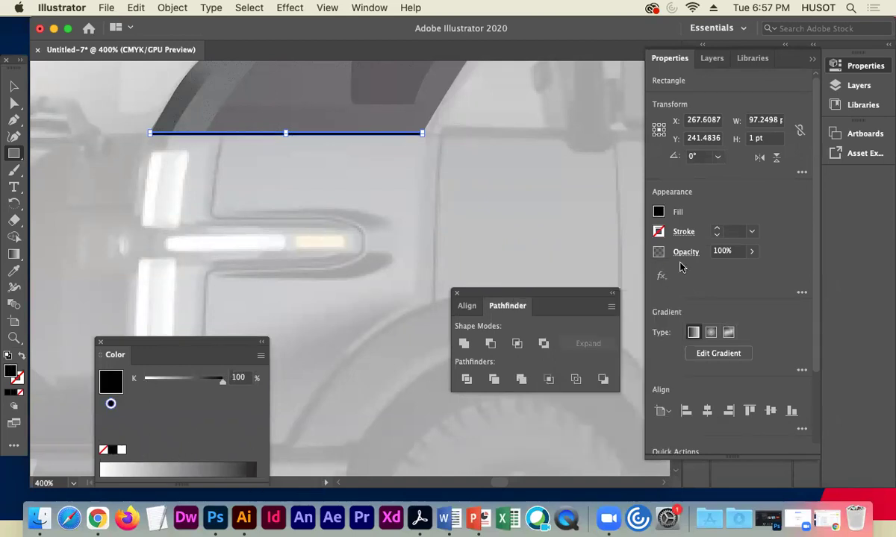
left_click(813, 59)
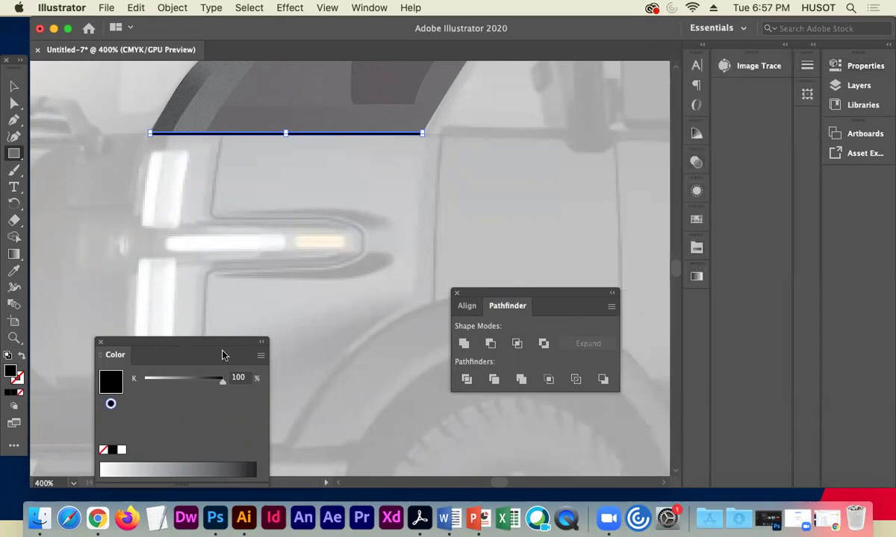
left_click_drag(208, 341, 317, 263)
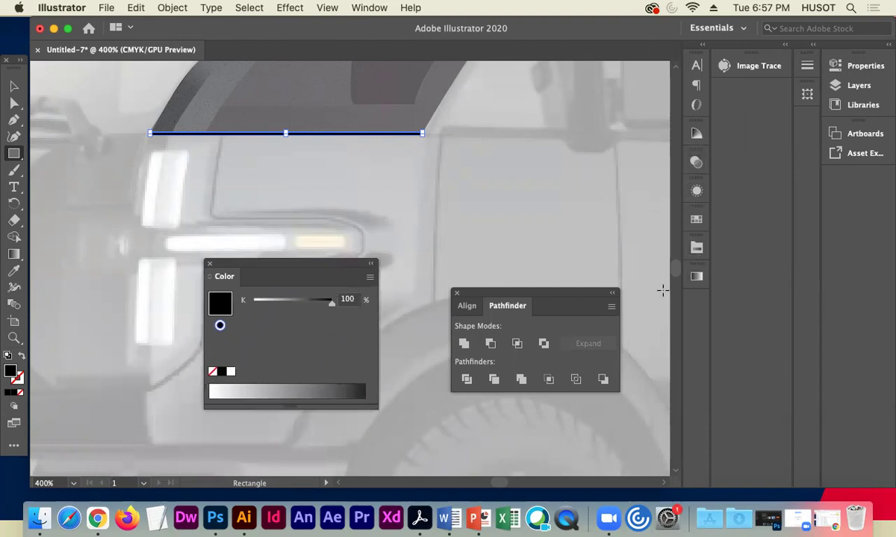
left_click(697, 247)
left_click(696, 276)
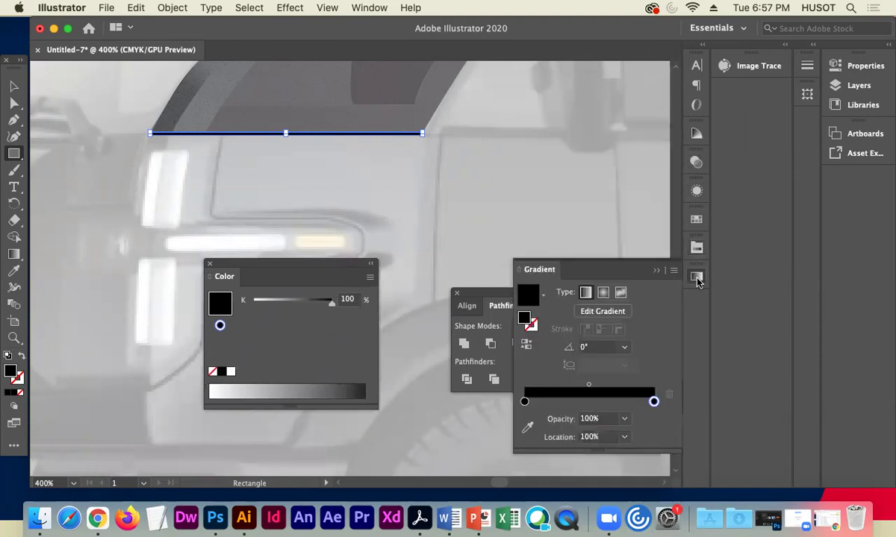
double_click(654, 402)
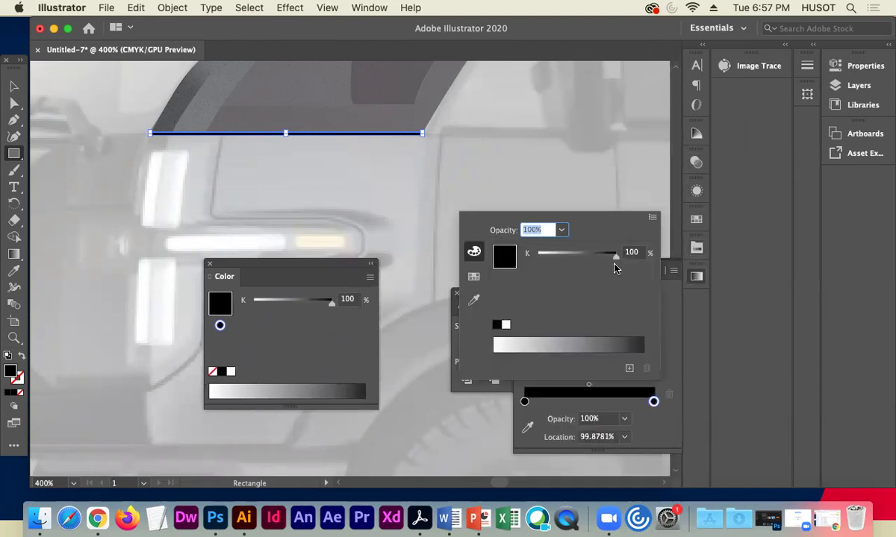
left_click_drag(616, 259, 605, 260)
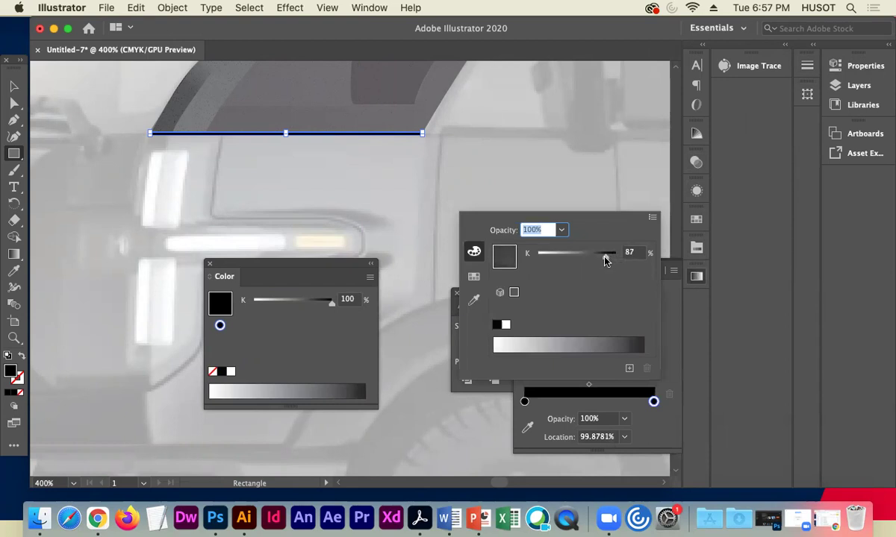
left_click(544, 185)
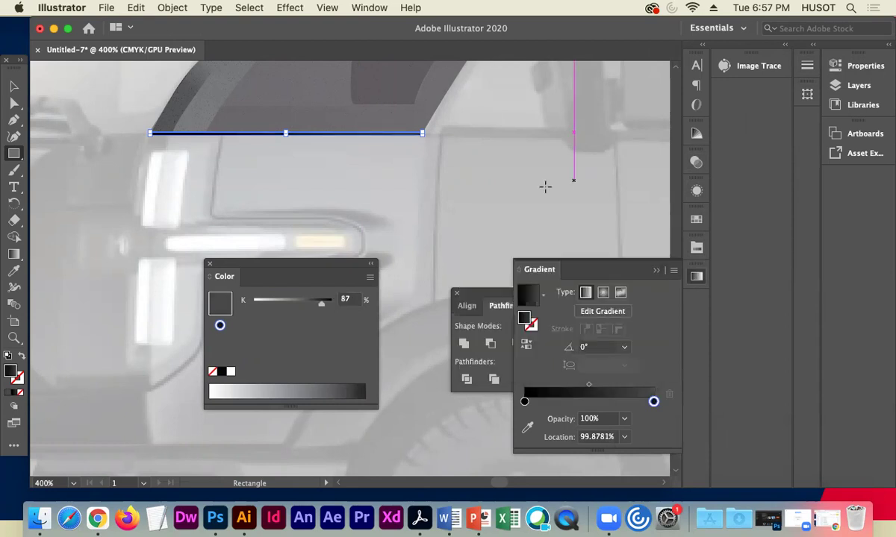
left_click(13, 86)
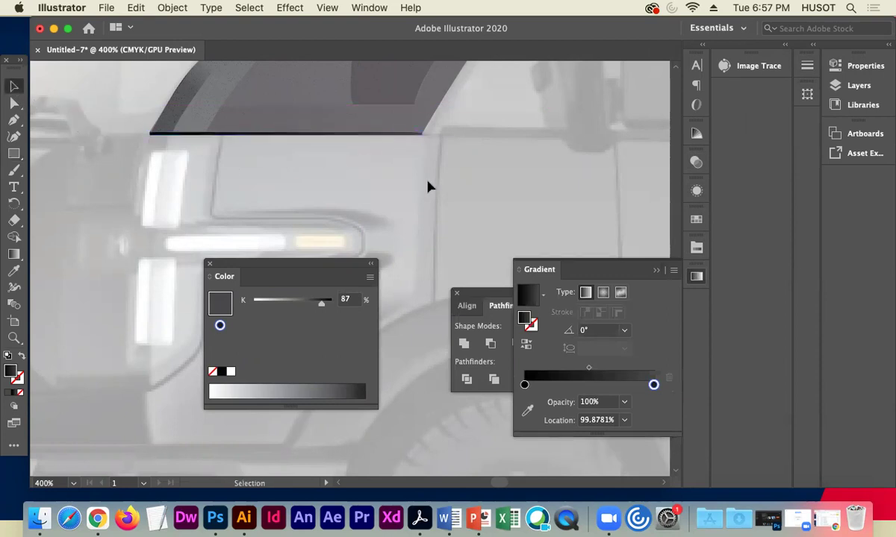
Examine the curved pillar line near the front window's rear edge and the mirror in the original photo.
scroll(456, 177, "up", 5)
scroll(456, 176, "right", 5)
left_click_drag(339, 269, 604, 78)
left_click_drag(471, 230, 268, 228)
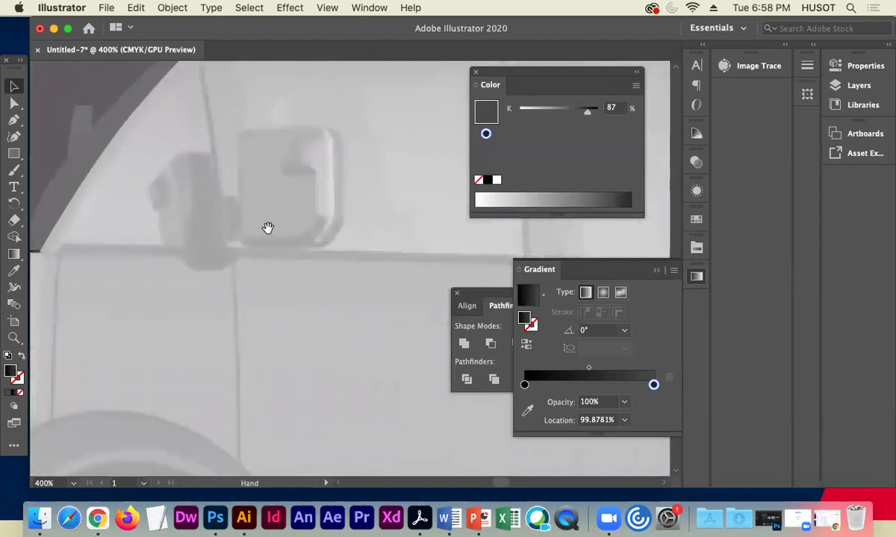
left_click_drag(361, 213, 104, 235)
left_click_drag(373, 183, 112, 198)
left_click_drag(361, 197, 144, 192)
left_click_drag(336, 182, 175, 190)
left_click_drag(351, 197, 164, 194)
left_click_drag(455, 214, 226, 236)
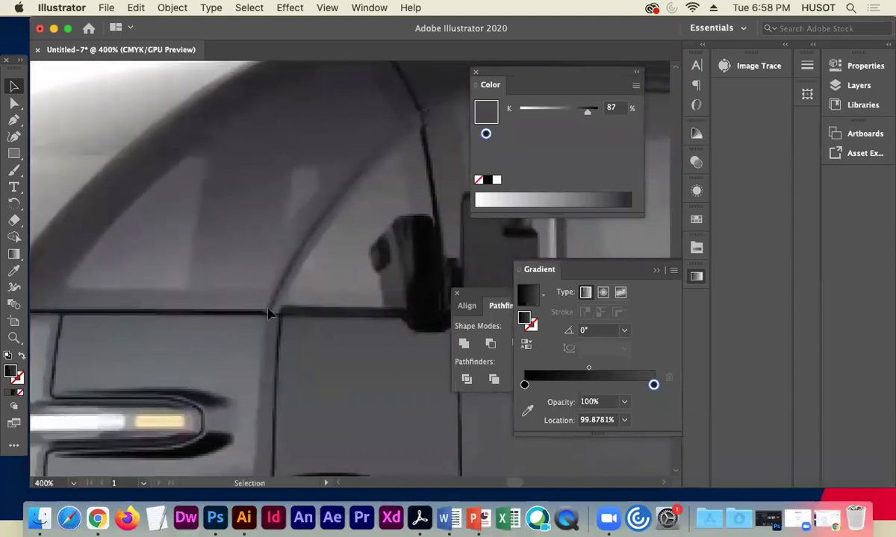
mouse_move(223, 196)
left_mouse_down()
mouse_move(368, 158)
mouse_move(192, 176)
mouse_move(204, 198)
mouse_move(224, 186)
mouse_move(382, 194)
mouse_move(352, 182)
mouse_move(210, 194)
mouse_move(252, 198)
mouse_move(388, 168)
mouse_move(384, 200)
mouse_move(217, 177)
mouse_move(341, 180)
mouse_move(254, 207)
left_mouse_up()
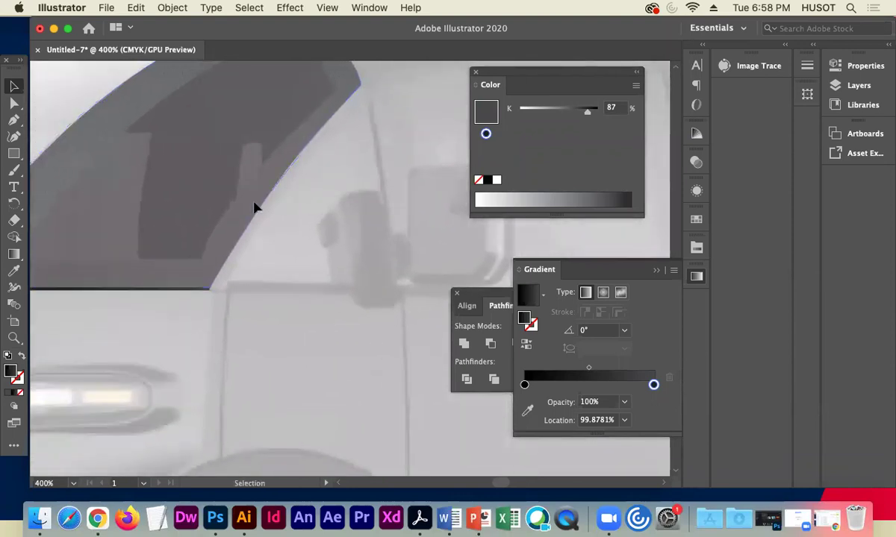
Draw a curved path spanning about 85 pt with the Pen tool, from the window's lower rear corner up along its rear edge.
left_click(15, 105)
left_click(206, 291)
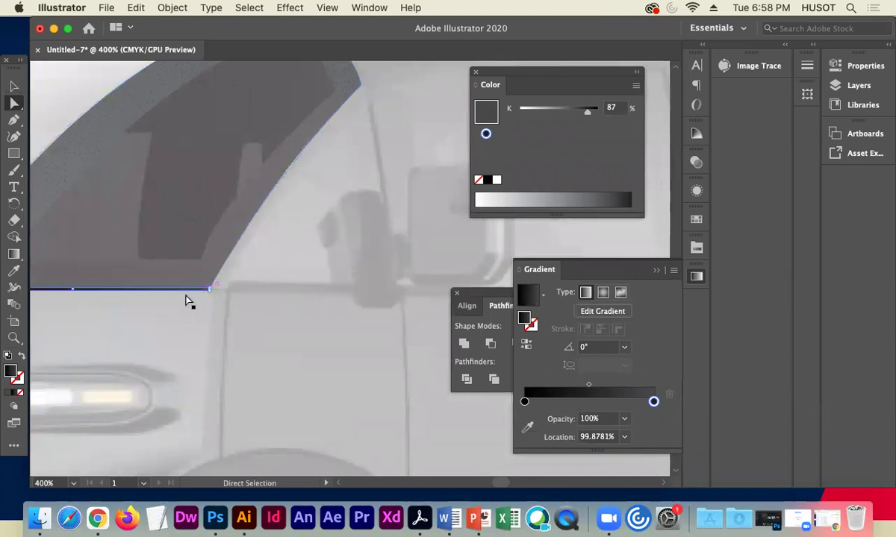
left_click(13, 121)
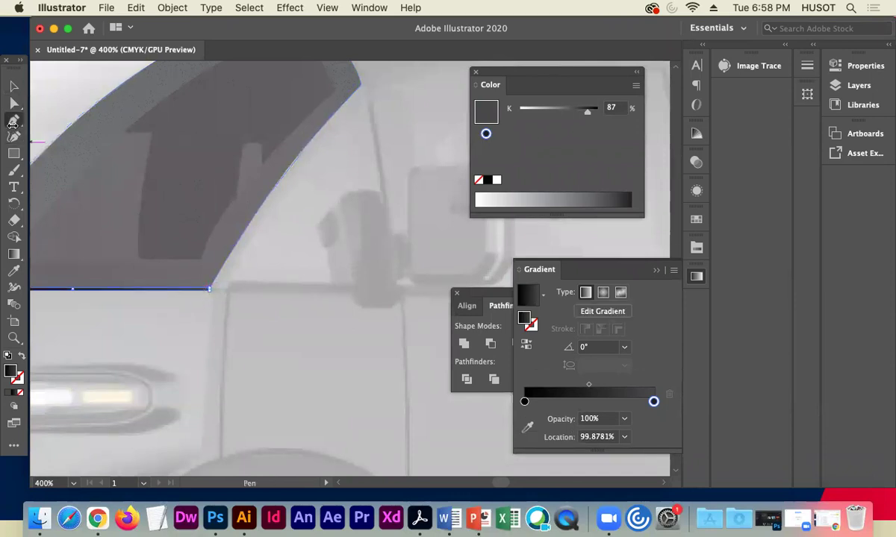
left_click(197, 285)
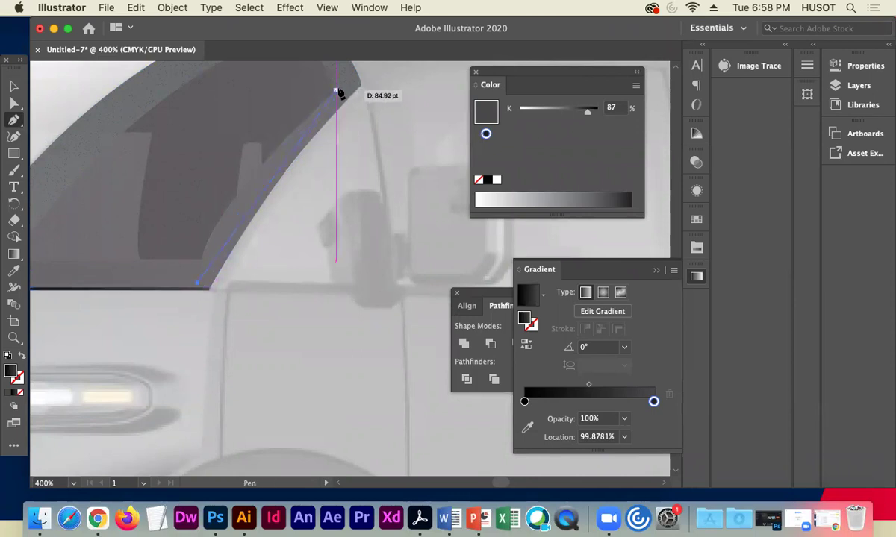
left_click_drag(335, 91, 480, 127)
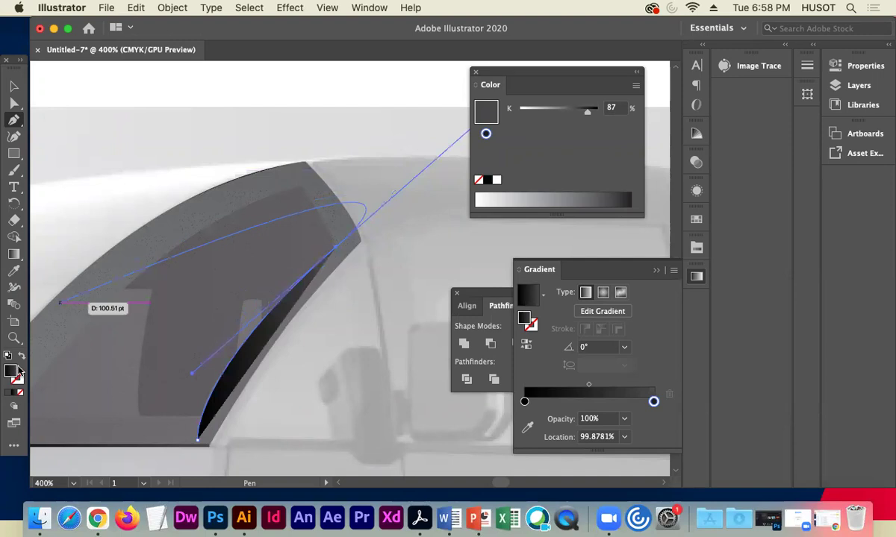
Swap the curved path's fill and stroke to leave it unfilled, give the stroke a round cap, and deselect it.
left_click(22, 356)
left_click(14, 87)
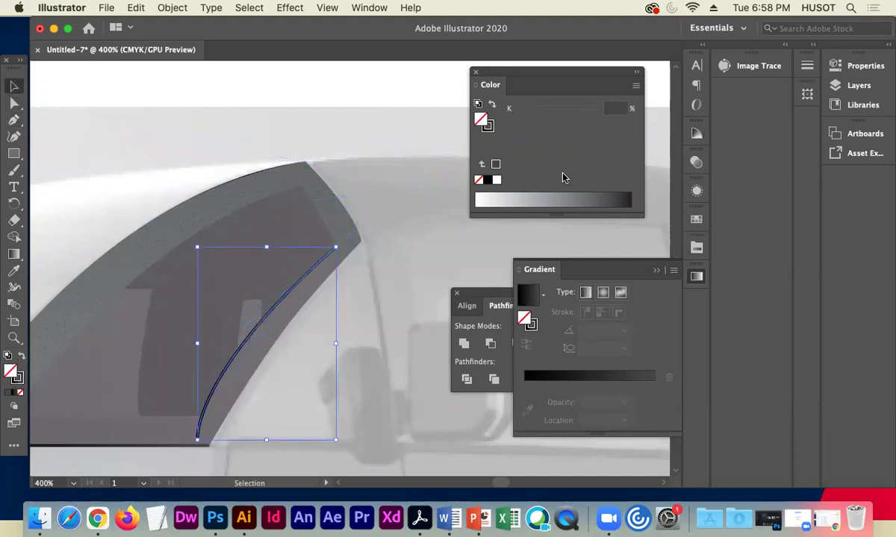
left_click(808, 66)
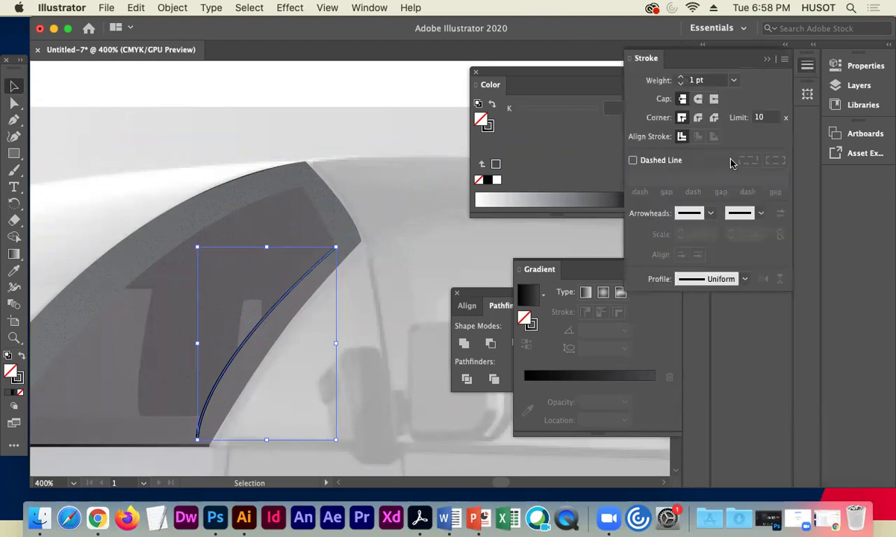
left_click(698, 99)
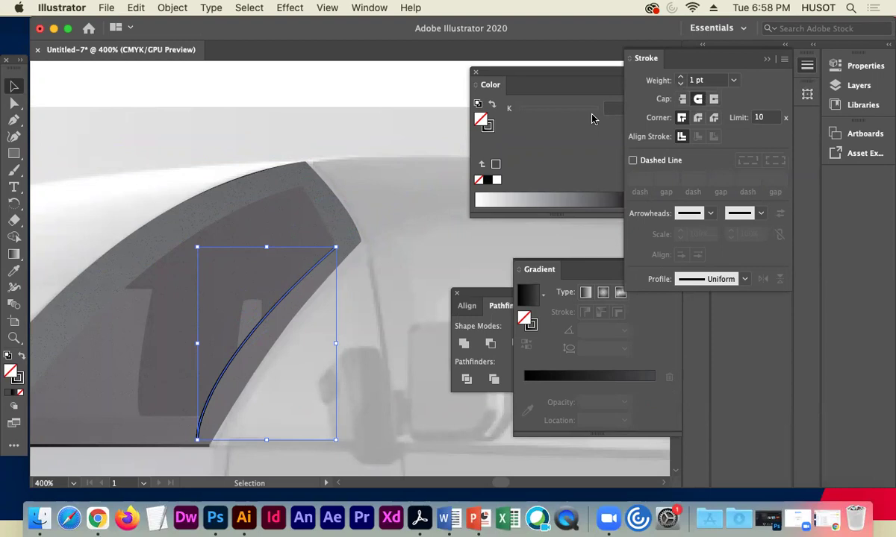
left_click(193, 90)
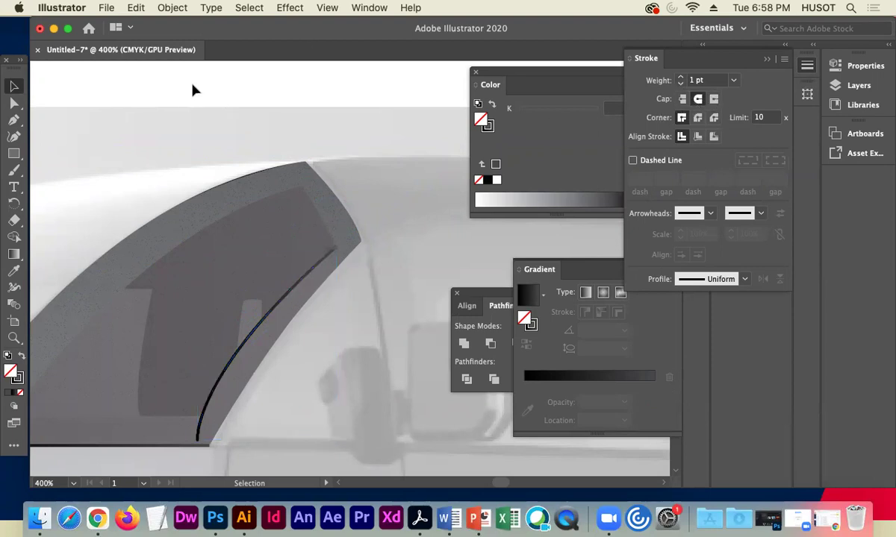
Nudge the curved line's lower anchor point down and left to meet the strip along the window's bottom edge, and deselect it.
left_click(16, 105)
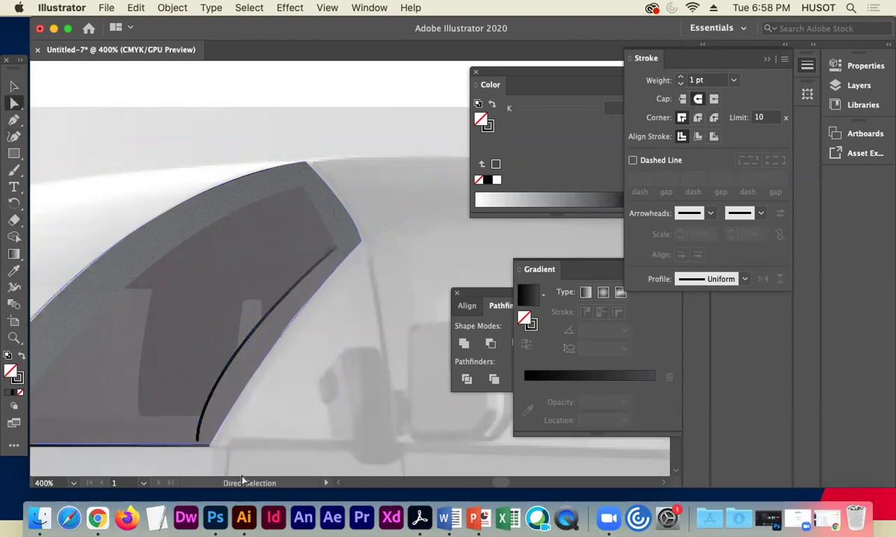
left_click(198, 441)
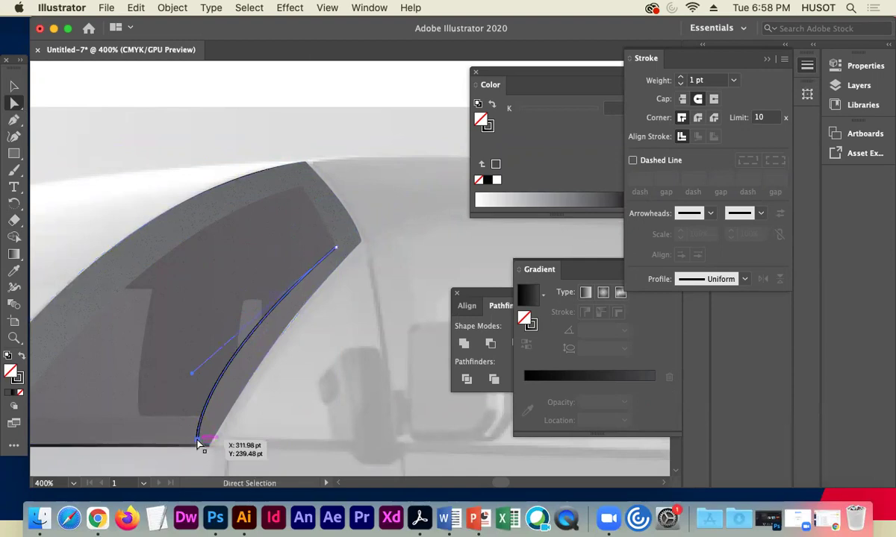
key("Down")
key("Down")
key("Down")
key("Left")
key("Up")
key("Left")
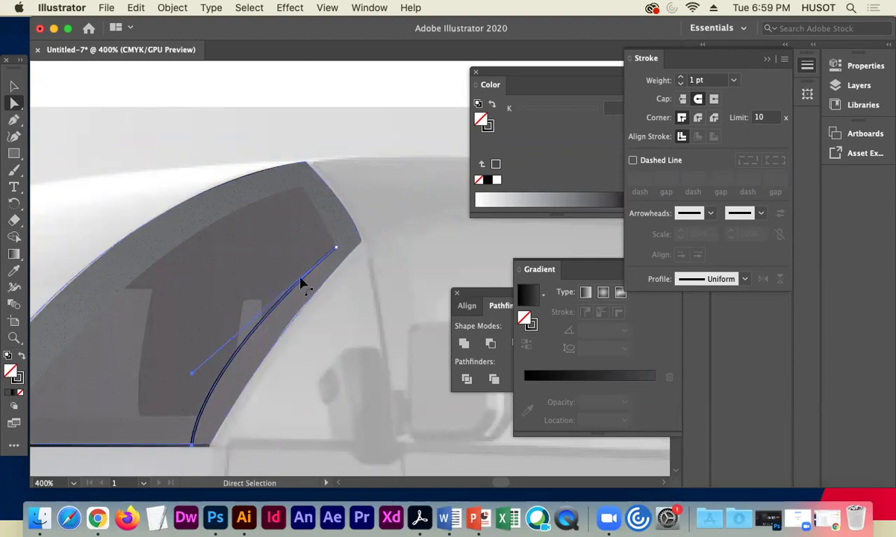
left_click(188, 100)
Compare the traced window and its new edge lines with the original photo at full-truck scale.
key("super+minus")
key("super+minus")
key("super+minus")
key("super+minus")
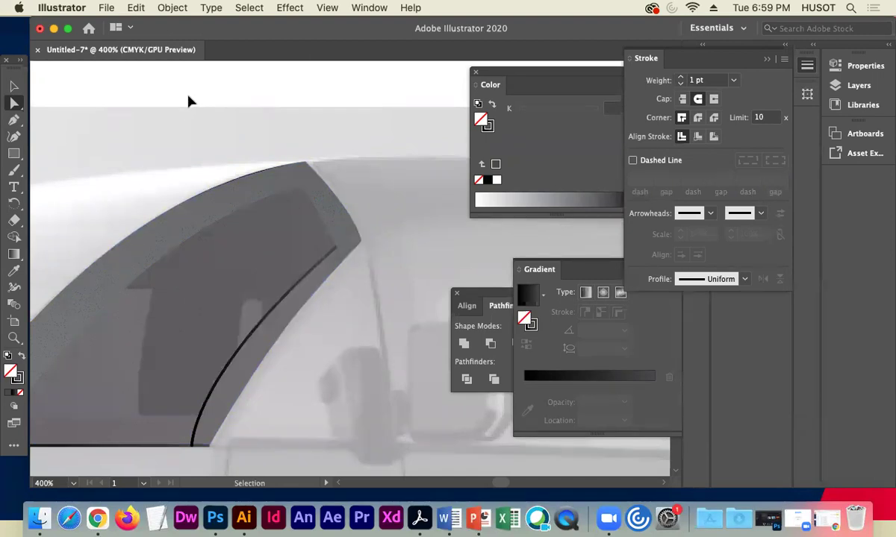
left_click(321, 296)
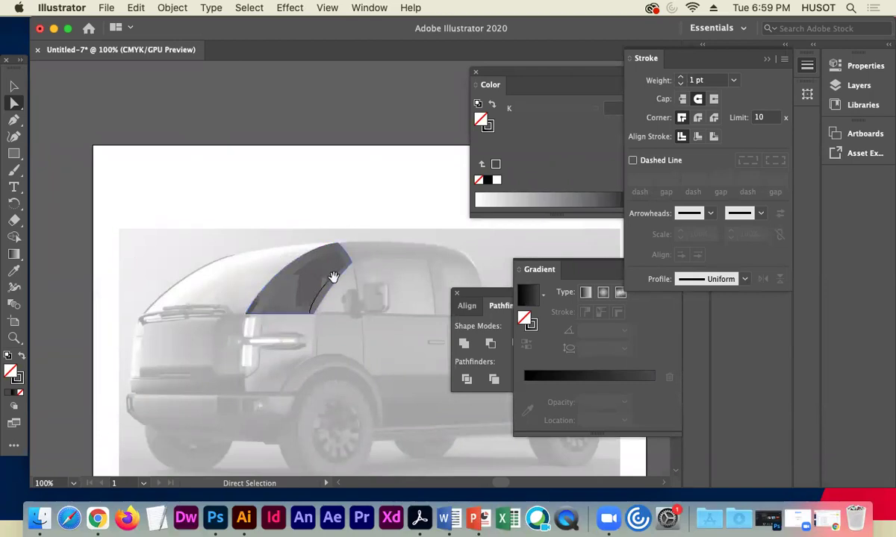
left_click_drag(386, 294, 142, 294)
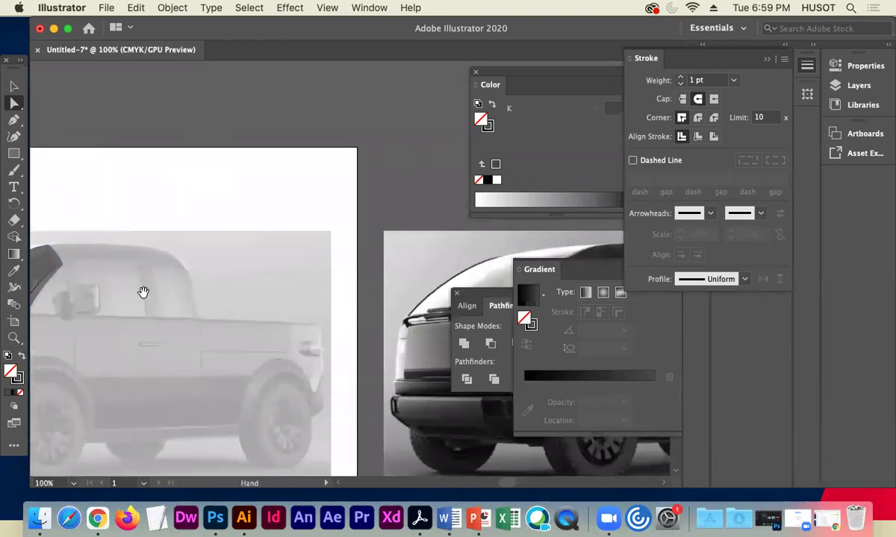
left_click_drag(328, 267, 120, 256)
left_click_drag(268, 258, 216, 258)
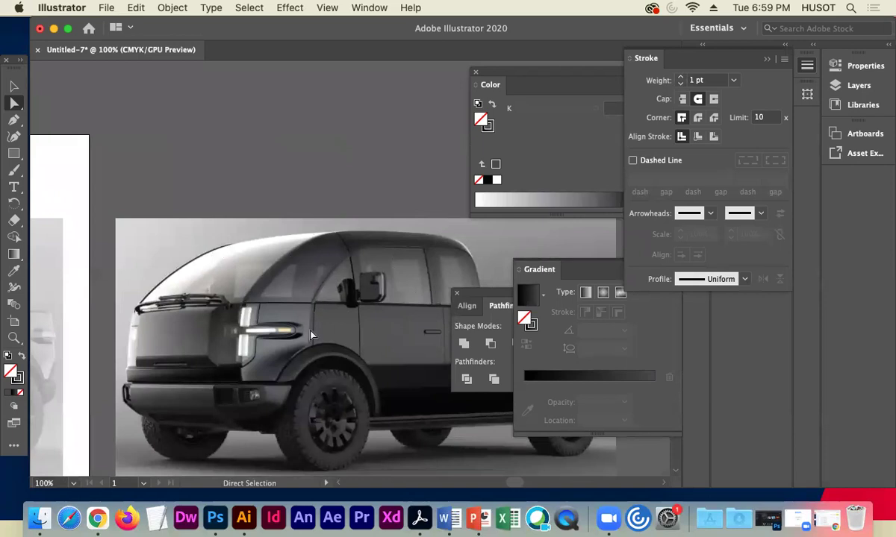
left_click_drag(270, 286, 468, 230)
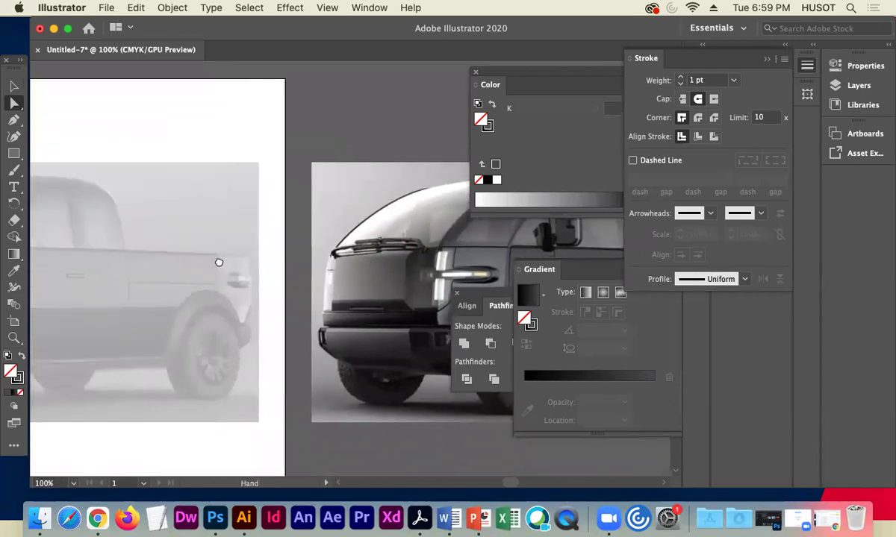
left_click_drag(218, 262, 395, 250)
left_click_drag(222, 233, 329, 242)
left_click(198, 226)
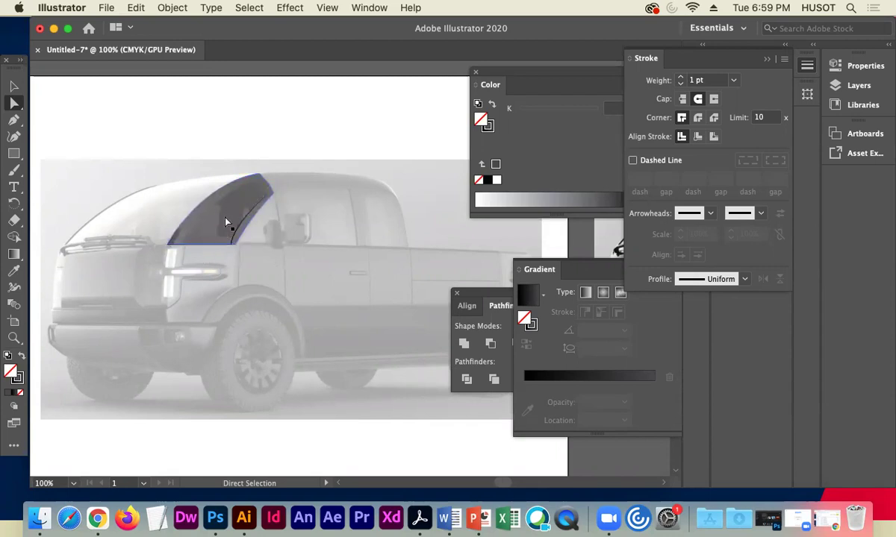
Check the traced window's shading against the same window in the original photo.
left_click_drag(388, 321, 311, 319)
mouse_move(309, 277)
left_mouse_down()
mouse_move(165, 298)
mouse_move(175, 266)
left_mouse_up()
left_click_drag(291, 260, 196, 260)
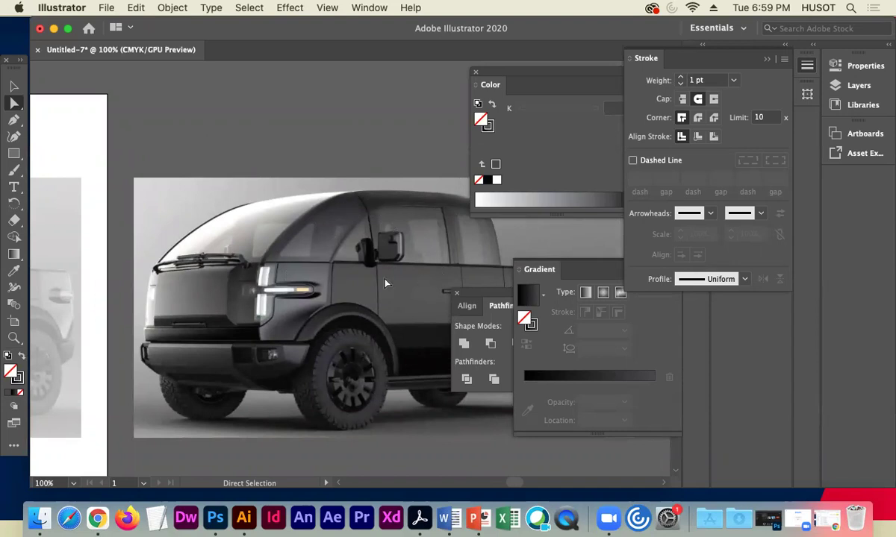
left_click_drag(160, 246, 362, 214)
left_click_drag(257, 236, 440, 201)
left_click_drag(240, 207, 280, 212)
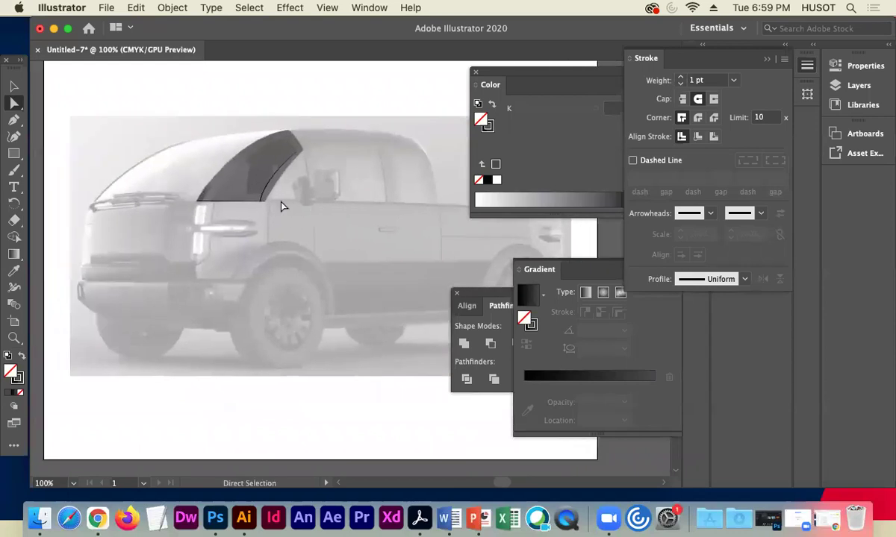
Select the window's gradient overlay, set its white end stop to 19% black, and deselect it.
left_click(252, 155)
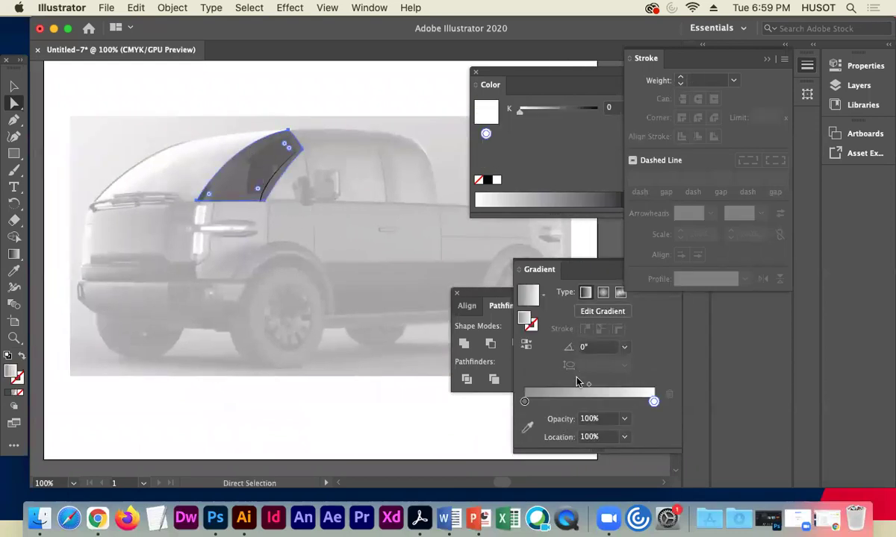
left_click_drag(477, 253, 182, 266)
left_click_drag(319, 244, 307, 244)
left_click_drag(121, 235, 270, 213)
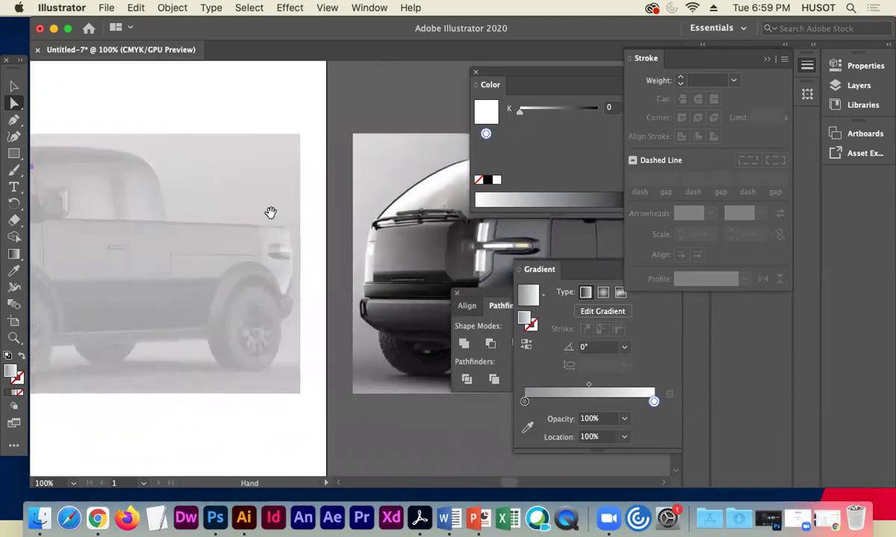
scroll(270, 212, "left", 8)
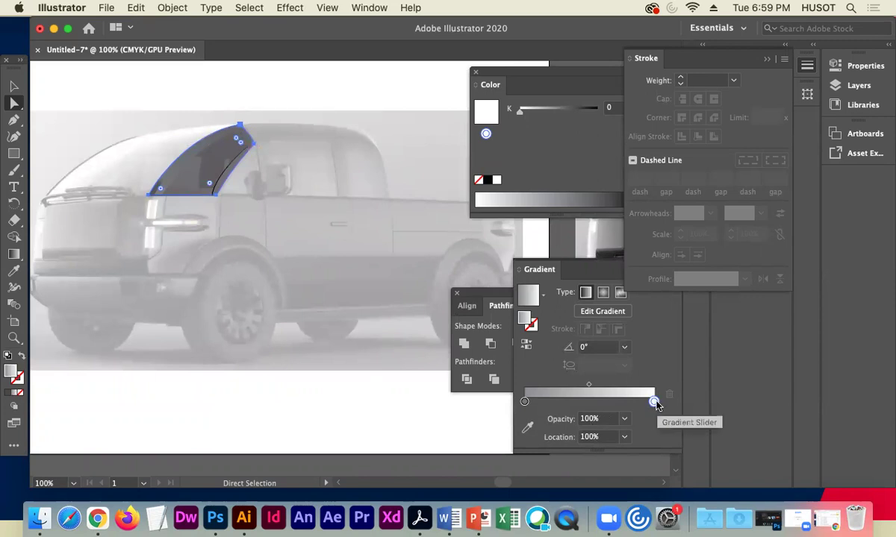
double_click(654, 402)
left_click_drag(542, 259, 552, 259)
left_click(250, 88)
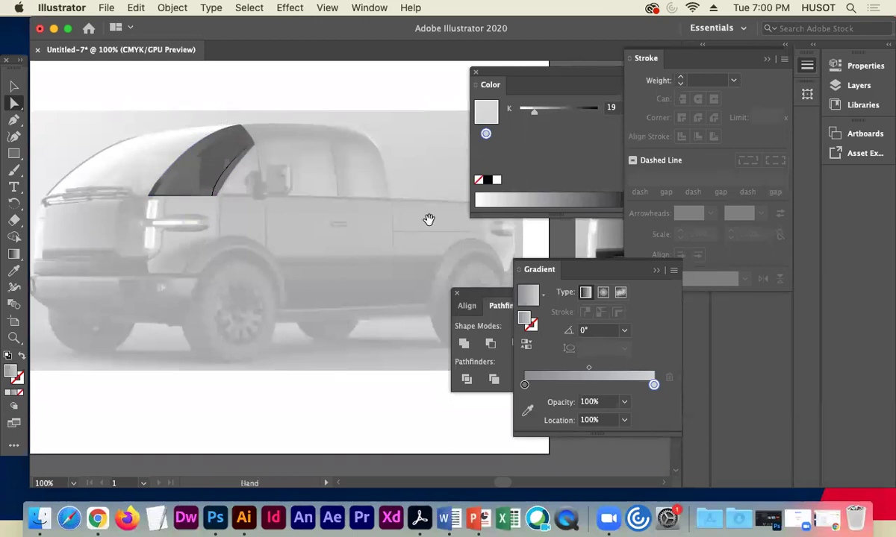
Duplicate the window's gradient overlay, fill the copy with solid black, and place it over the window.
left_click_drag(428, 220, 216, 214)
left_click_drag(375, 195, 207, 195)
mouse_move(239, 158)
left_mouse_down()
mouse_move(402, 146)
mouse_move(477, 153)
left_mouse_up()
left_click_drag(241, 140, 365, 144)
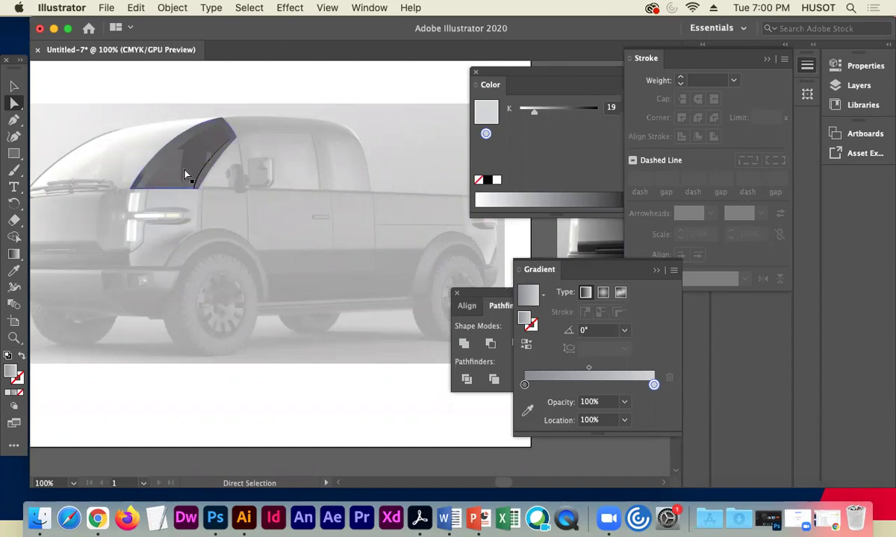
left_click(14, 86)
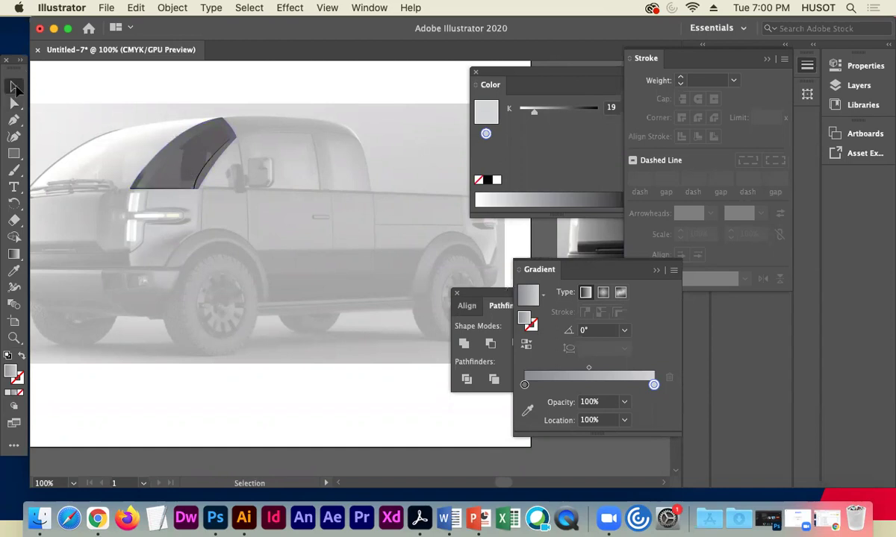
left_click_drag(170, 148, 373, 328)
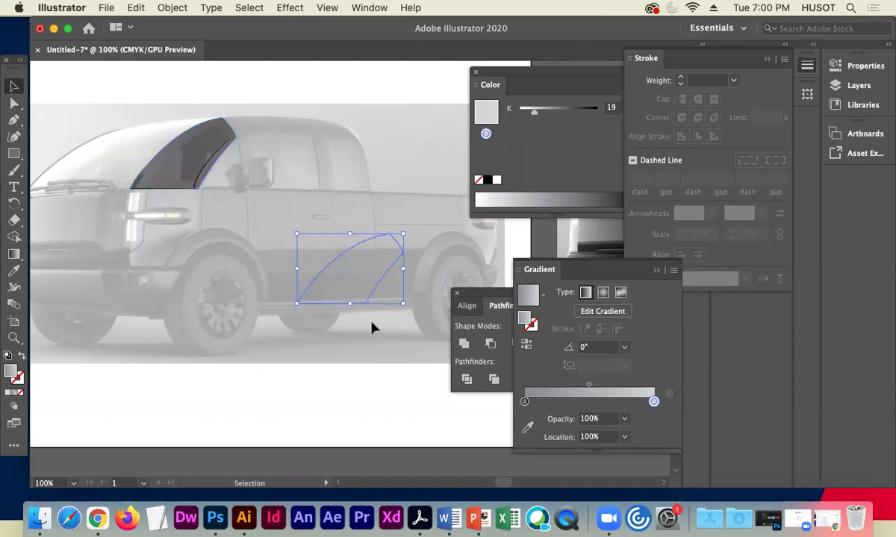
left_click(488, 179)
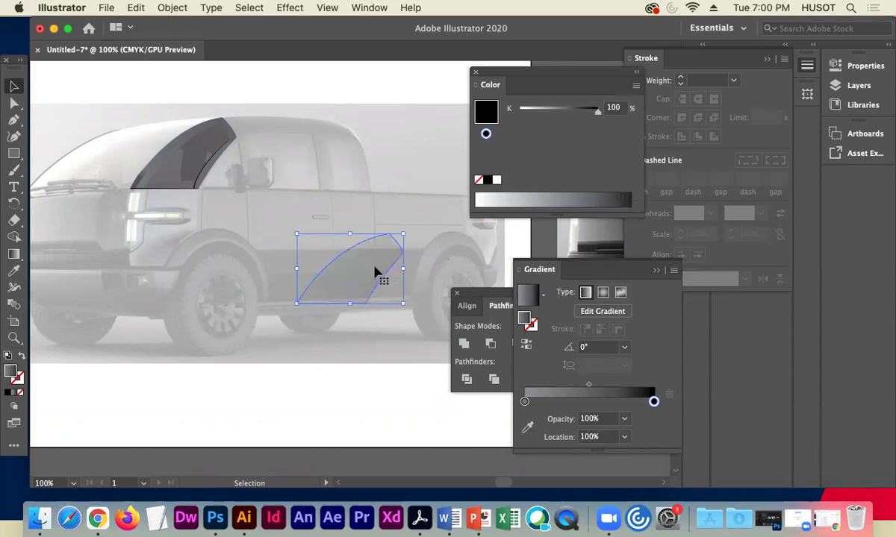
left_click(7, 392)
left_click_drag(350, 273, 173, 177)
left_click(328, 149)
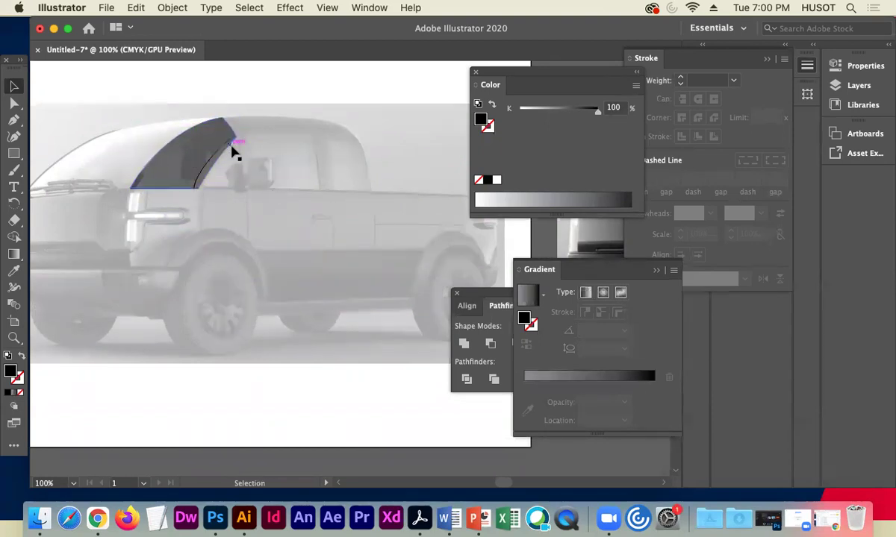
Select the window's black overlay and rearrange the Color, Gradient and Stroke panels around the window, with the Swatches panel open.
key("super+equal")
key("super+equal")
key("super+equal")
key("space")
left_click_drag(157, 128, 418, 253)
left_click_drag(294, 176, 438, 320)
left_click(377, 261)
key("space")
left_click_drag(551, 232, 382, 244)
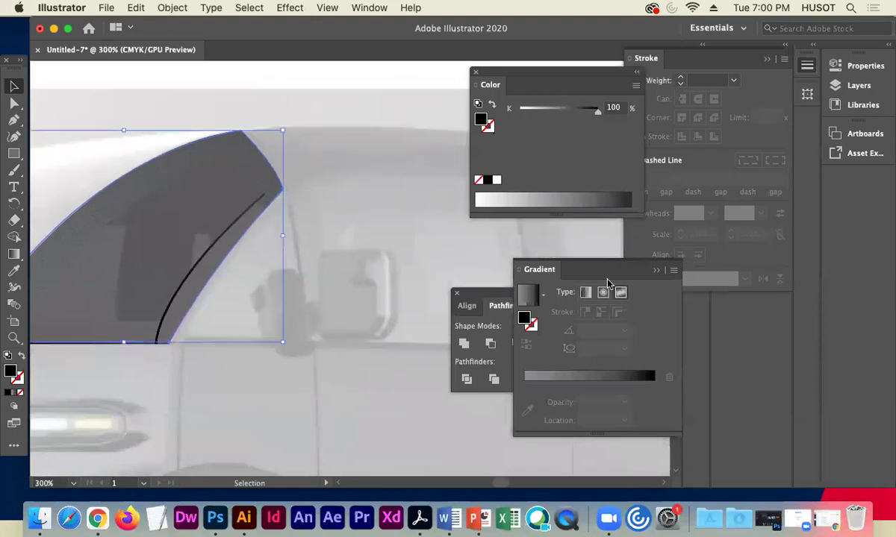
left_click_drag(552, 74, 428, 71)
left_click_drag(583, 268, 382, 282)
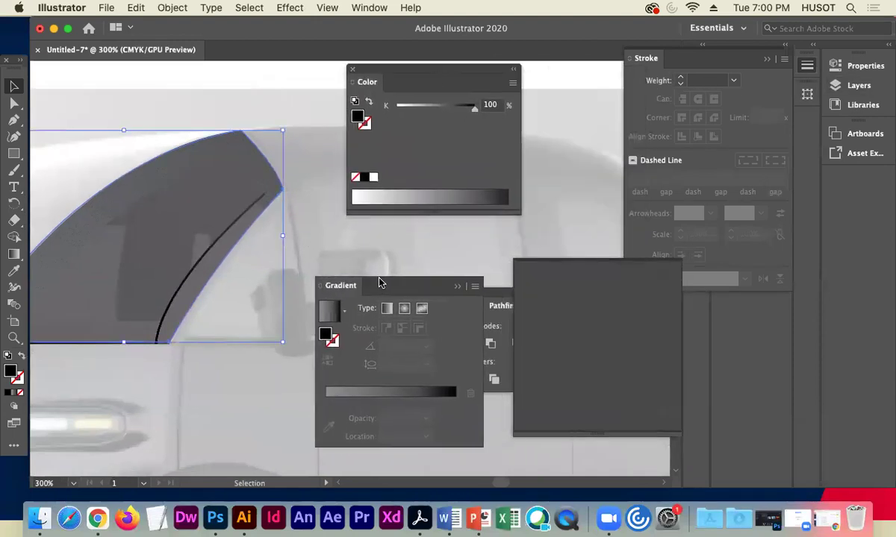
left_click(766, 58)
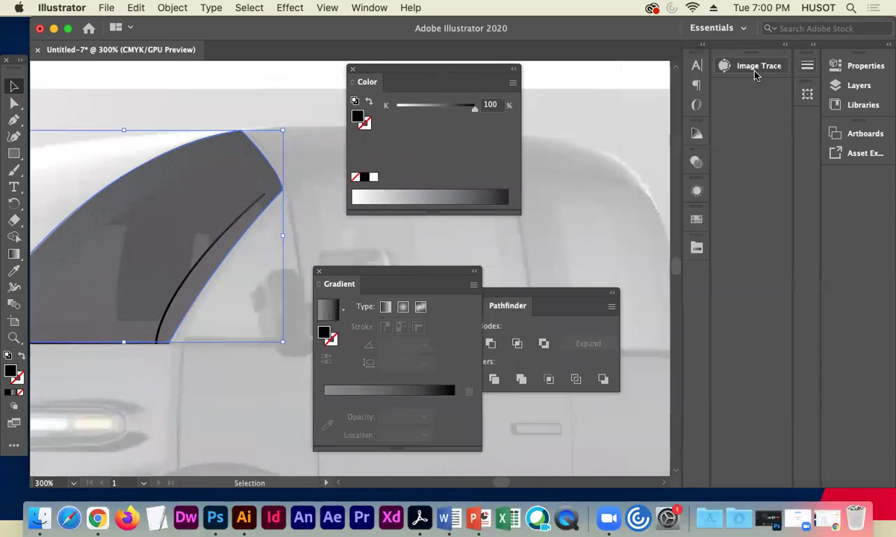
left_click(695, 221)
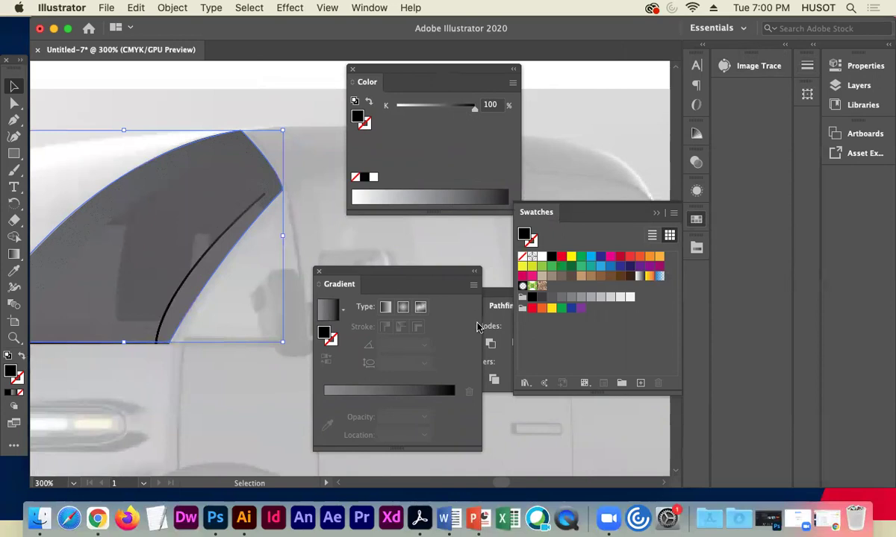
Lower the black window overlay's opacity to 4% and deselect it.
left_click(857, 71)
left_click(752, 251)
left_click_drag(708, 272, 701, 273)
left_click(286, 83)
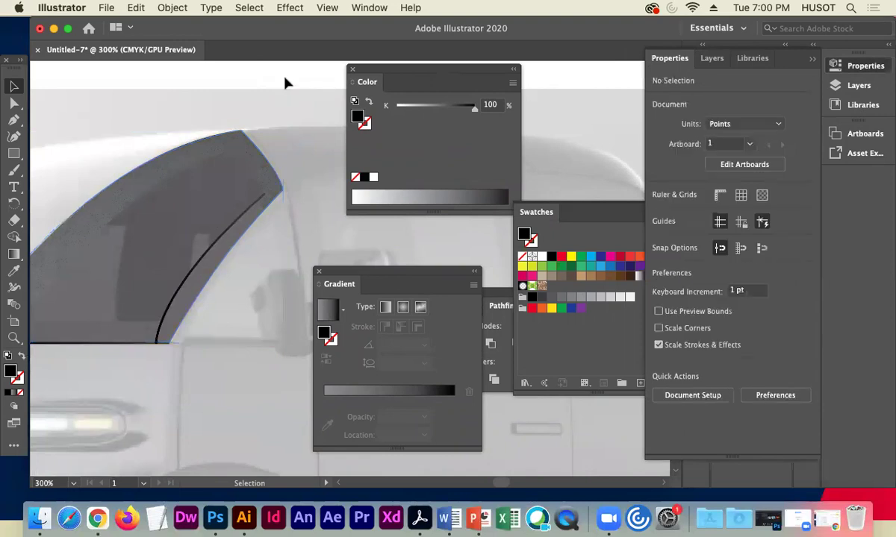
Compare the window with its faint black overlay to the original photo at full-truck scale.
key("super+minus")
key("super+minus")
key("super+minus")
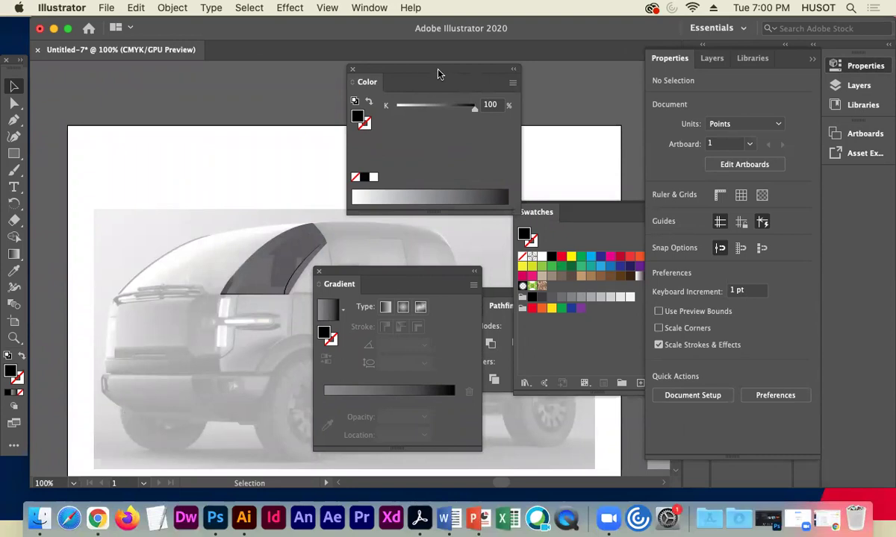
key("space")
left_click_drag(420, 247, 250, 250)
left_click_drag(354, 247, 186, 244)
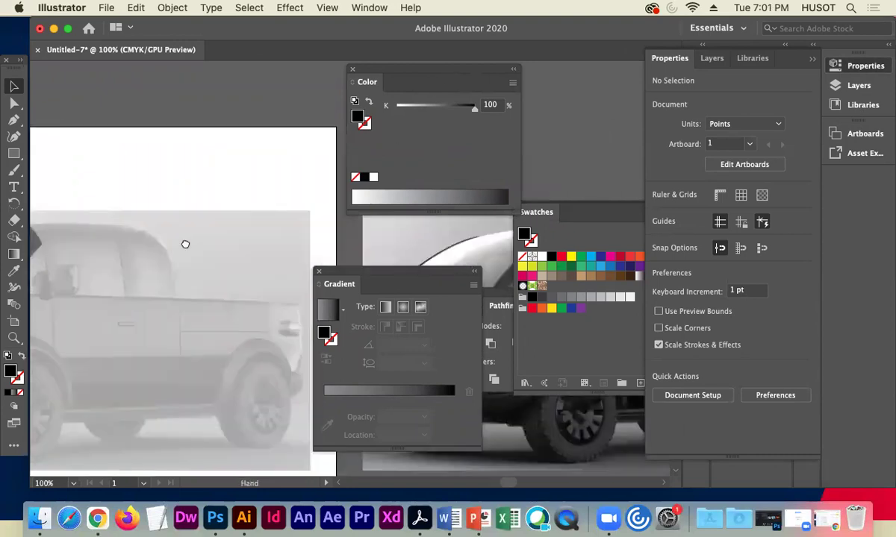
left_click_drag(262, 237, 174, 230)
scroll(296, 244, "right", 4)
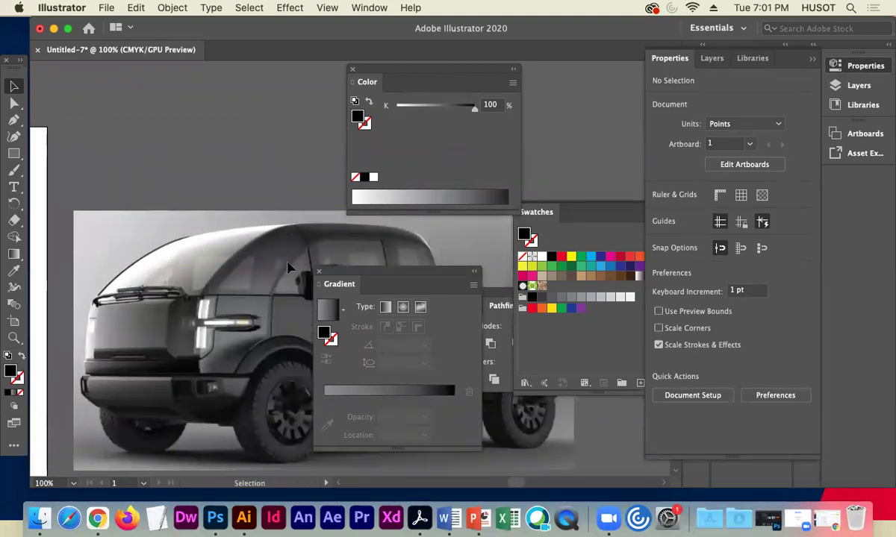
scroll(196, 239, "left", 10)
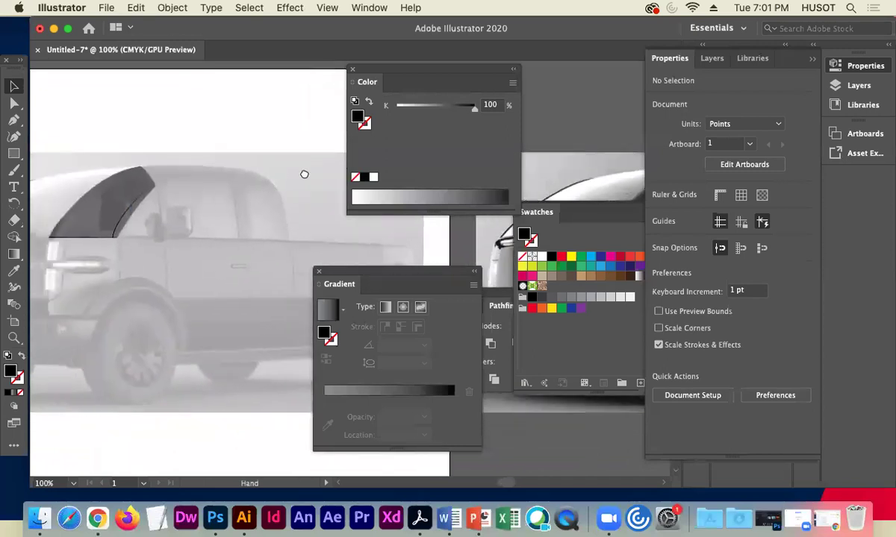
scroll(291, 179, "left", 5)
left_click(195, 222)
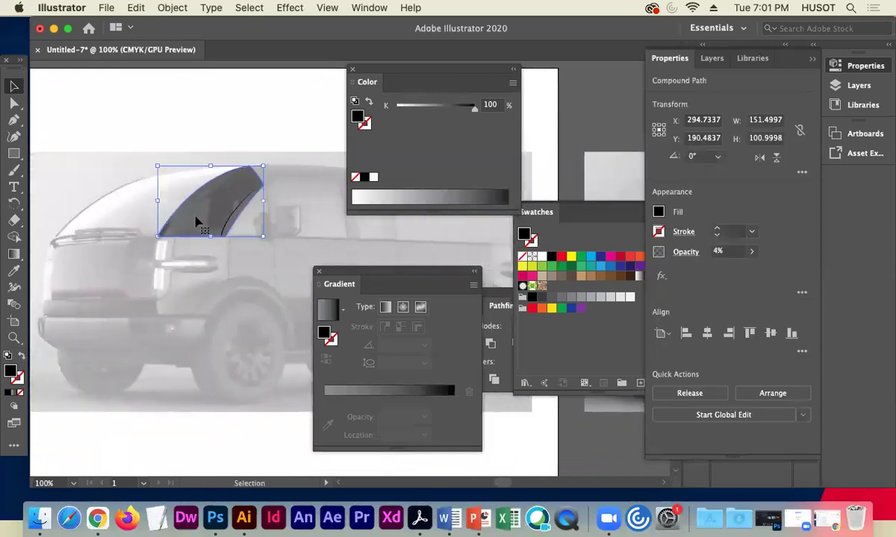
key("a")
key("super+equal")
key("super+equal")
key("super+equal")
key("space")
left_click_drag(187, 204, 69, 168)
left_click_drag(221, 251, 92, 232)
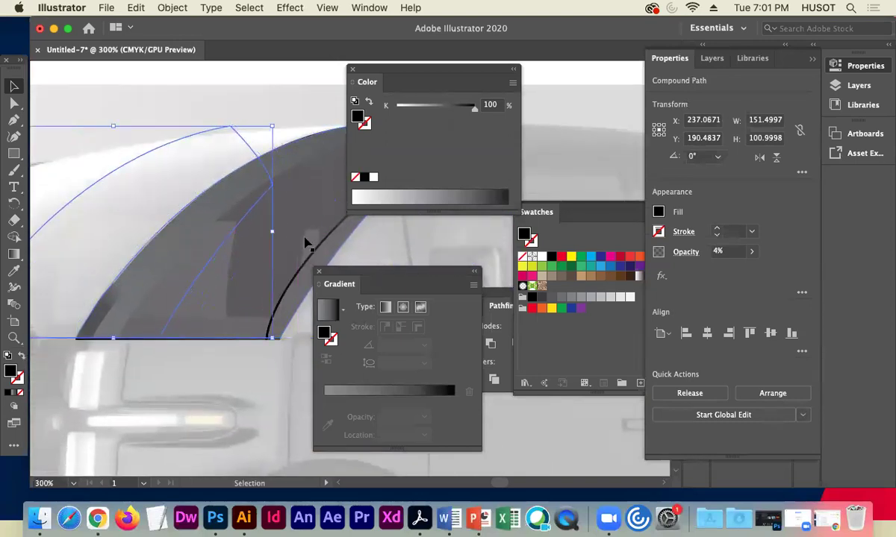
Undo the accidental moves of the window's overlay shapes.
key("super+z")
left_click_drag(288, 246, 182, 232)
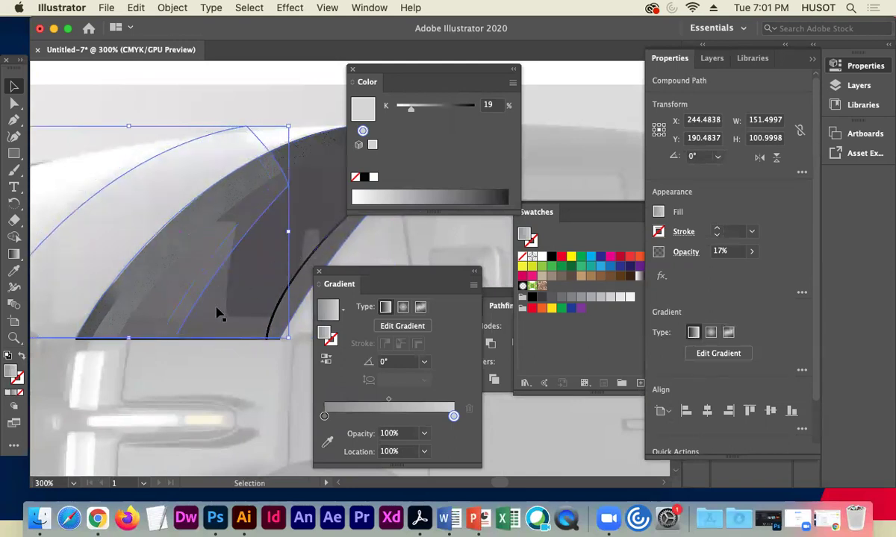
key("super+z")
key("super+z")
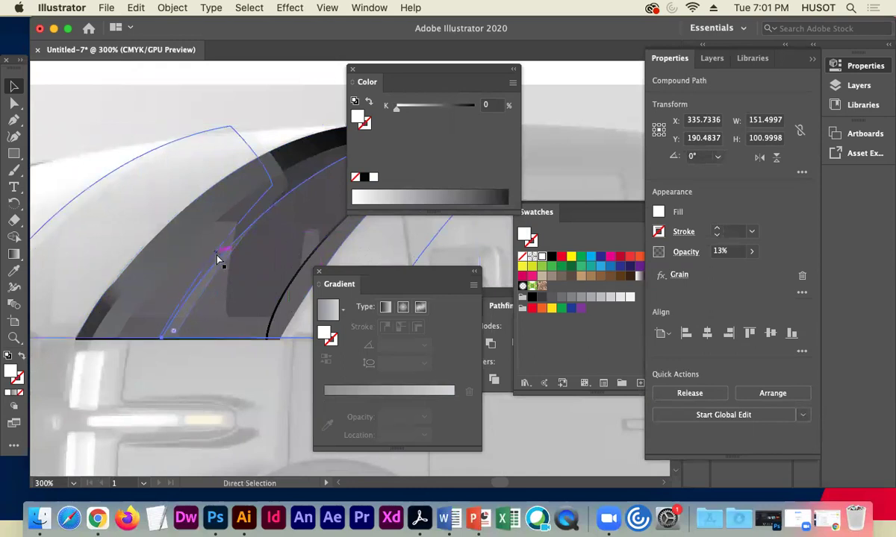
key("super+shift+z")
key("super+shift+z")
left_click(208, 145)
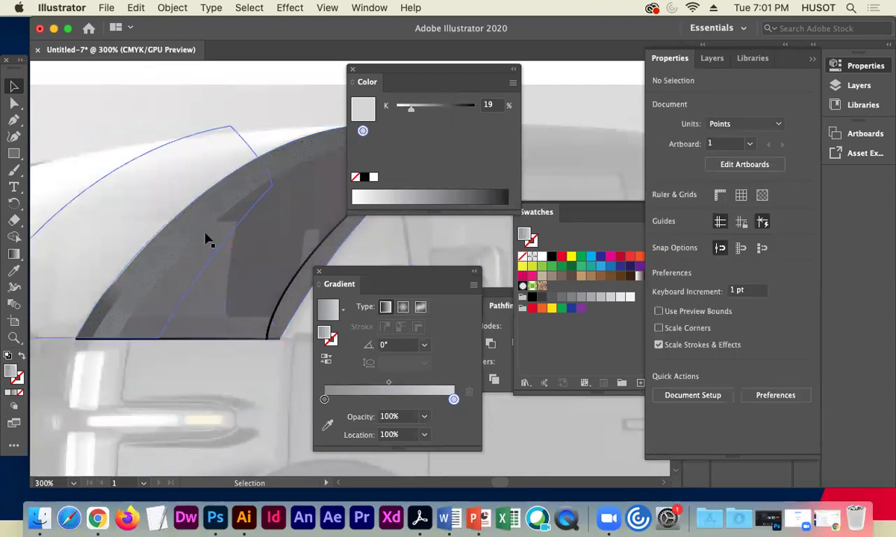
key("super+z")
key("super+z")
key("super+z")
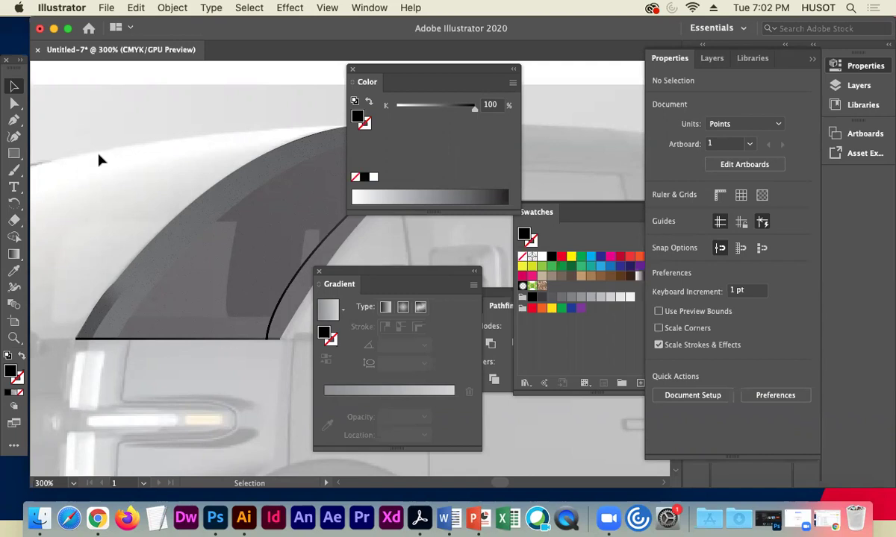
Show the layer contents and lock every window shape except the lowest path directly above the two images.
left_click(810, 58)
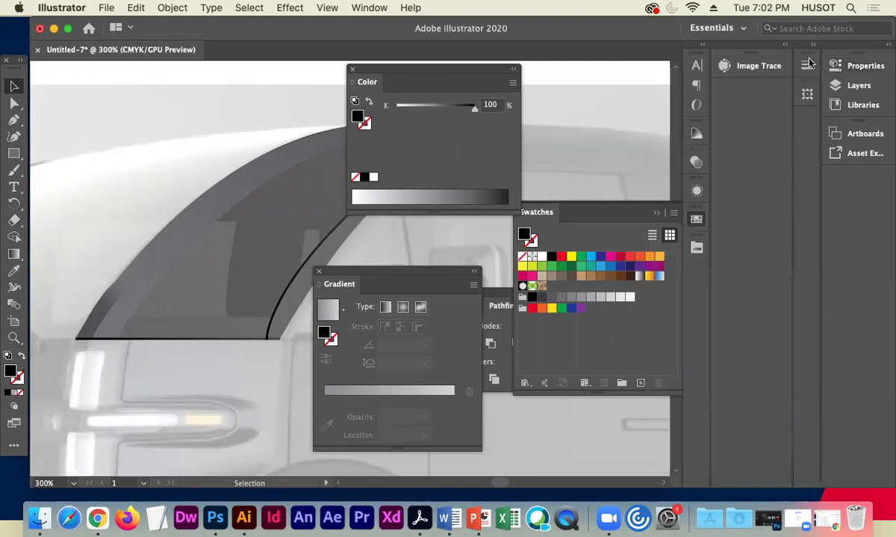
left_click(840, 85)
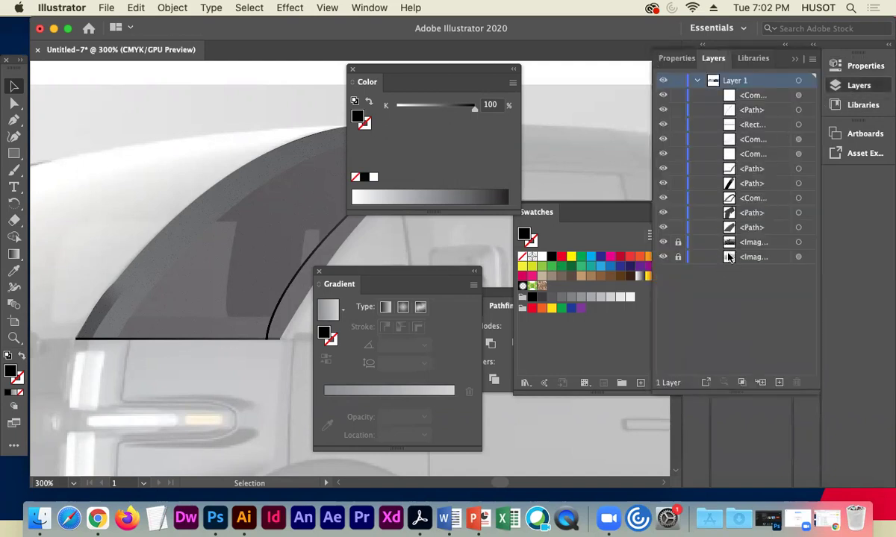
left_click(663, 257)
left_click(663, 257)
left_click(678, 257)
left_click(663, 228)
left_click(662, 228)
left_click_drag(678, 215, 678, 99)
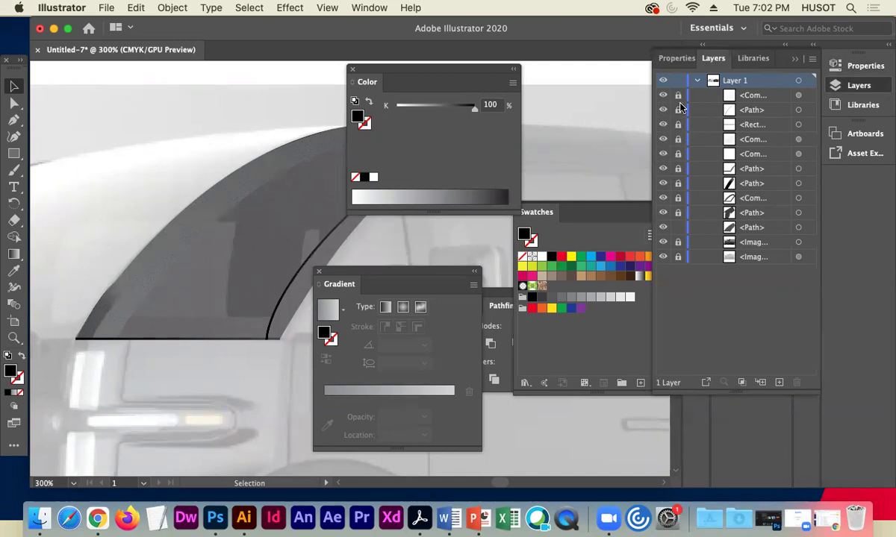
Set the black (K) value of the lowest window path's fill to 14% and deselect it.
left_click(798, 228)
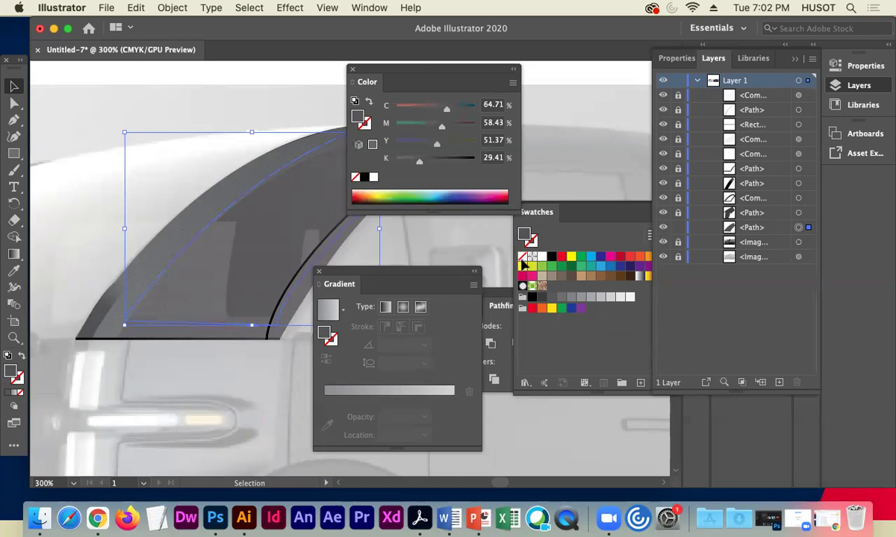
left_click_drag(417, 165, 405, 165)
left_click(196, 85)
Move the Color and Gradient panels clear of the traced window and compare its inner glass tone with the photo.
left_click_drag(352, 87, 463, 69)
key("super+1")
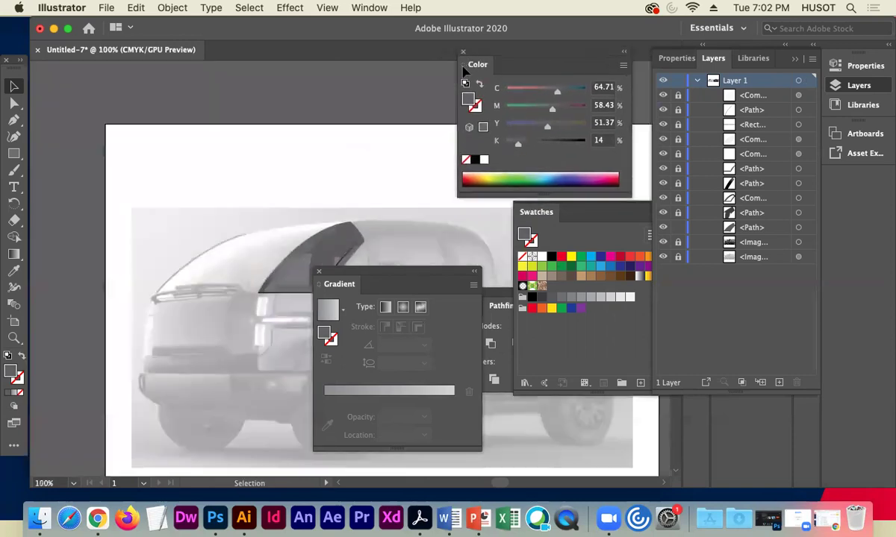
left_click_drag(359, 275, 84, 90)
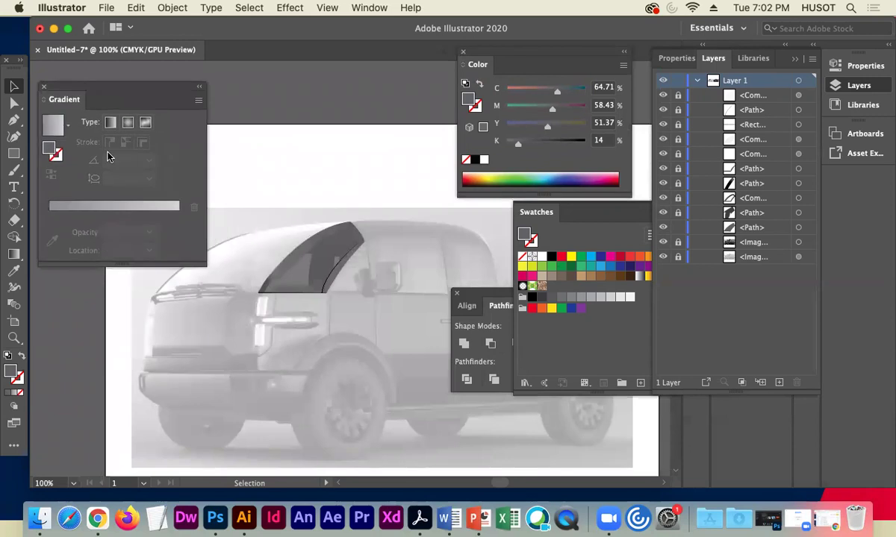
left_click_drag(453, 333, 30, 326)
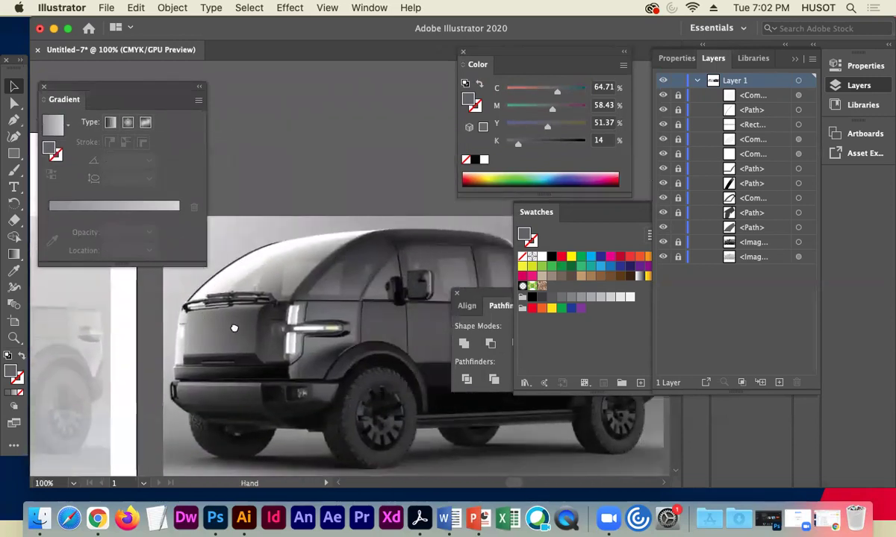
scroll(220, 307, "left", 10)
scroll(288, 297, "left", 5)
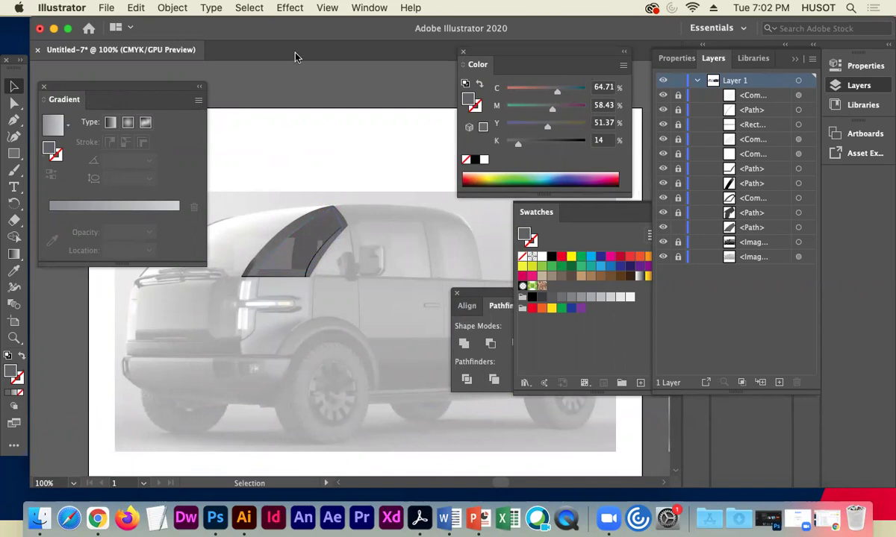
Unlock the dark inner window path above the lowest path, give it a linear gradient fill and set its end stop to 91% black (K).
left_click(678, 213)
left_click(315, 237)
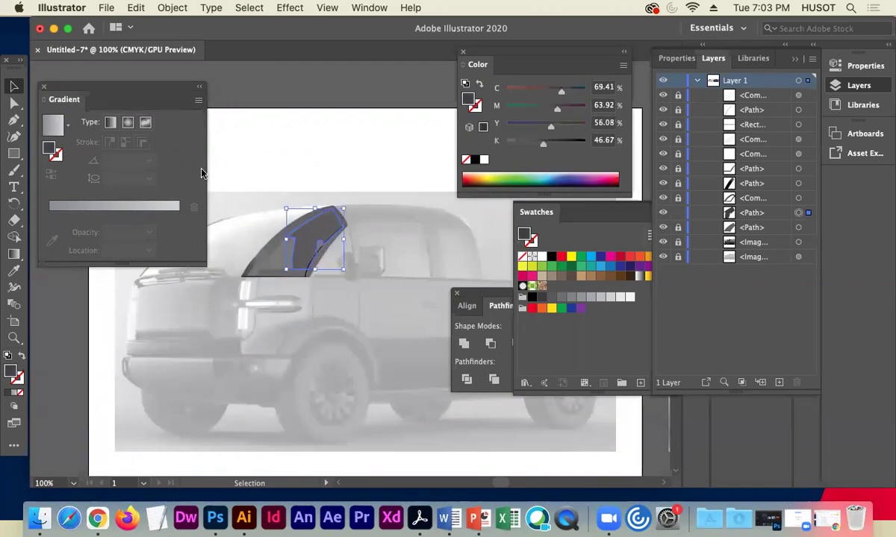
left_click(121, 215)
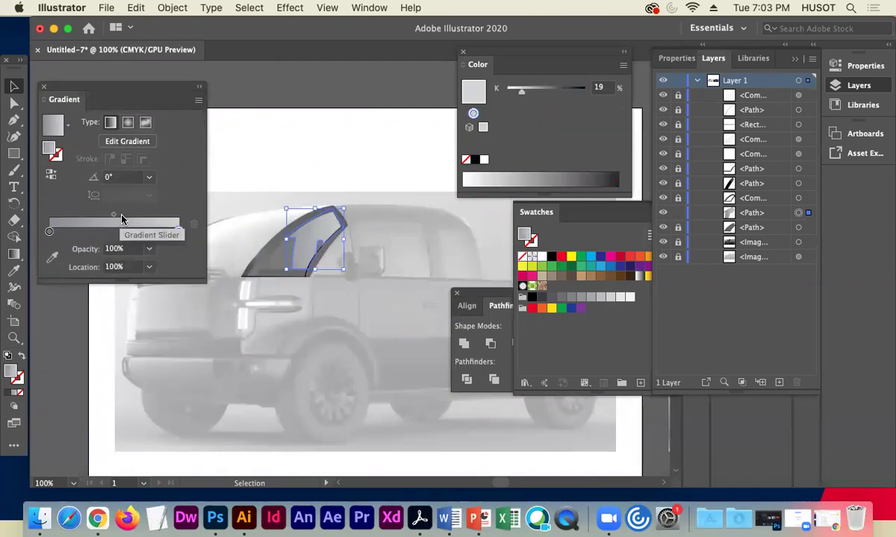
left_click(179, 233)
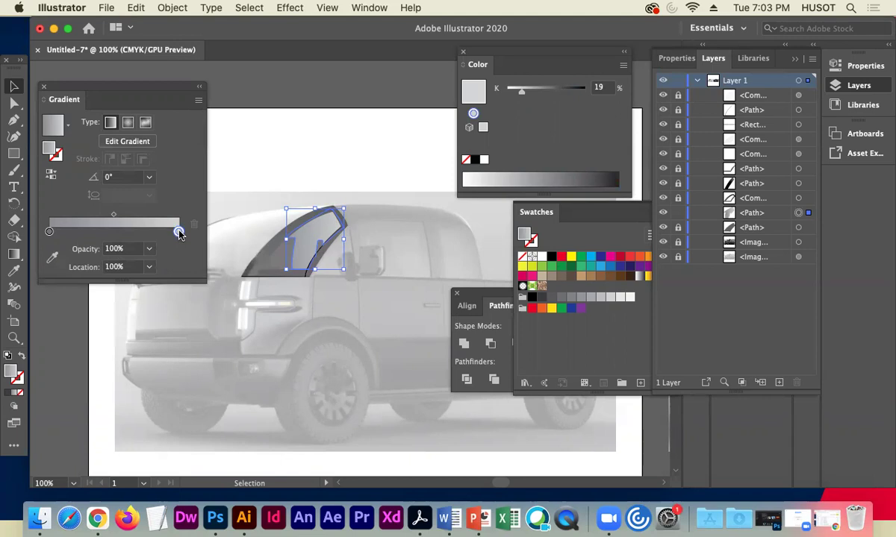
left_click_drag(523, 96, 578, 94)
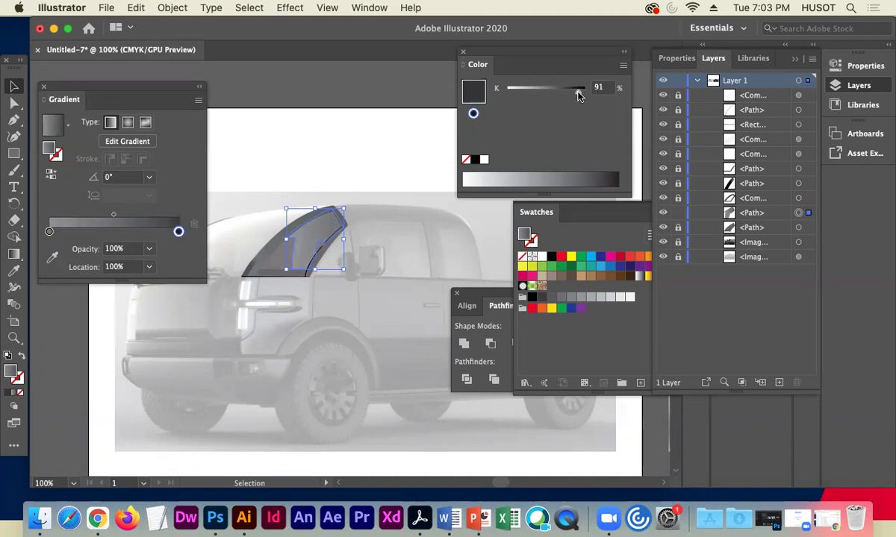
Set the window path's gradient stops to 88% black at the start and 100% black at the end.
left_click(50, 230)
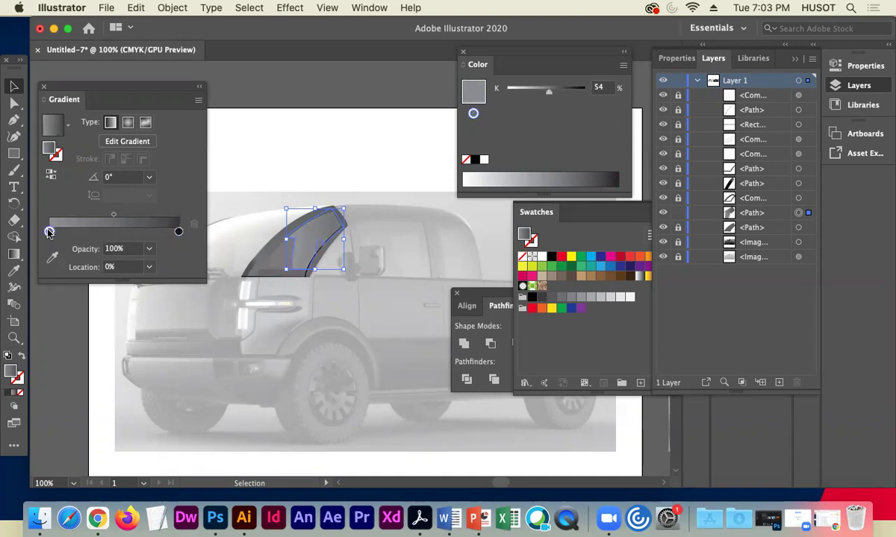
left_click_drag(565, 204, 359, 258)
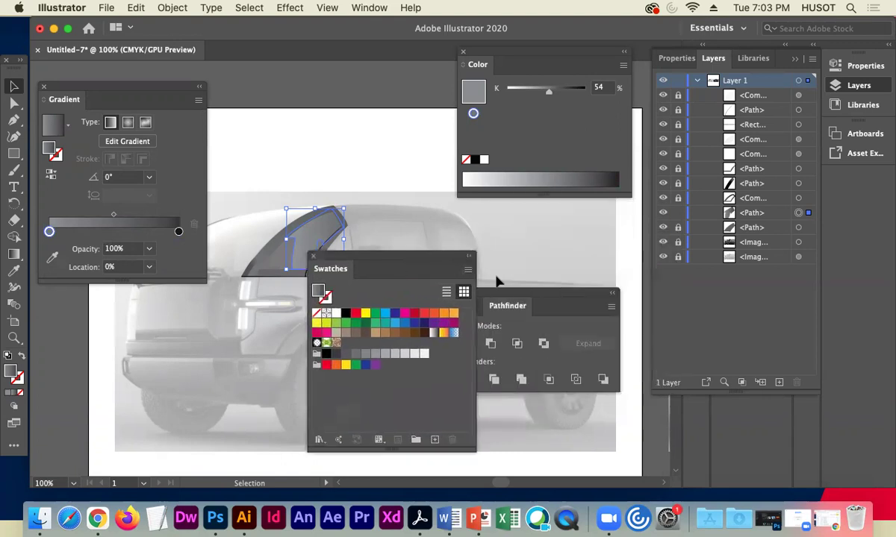
left_click(794, 59)
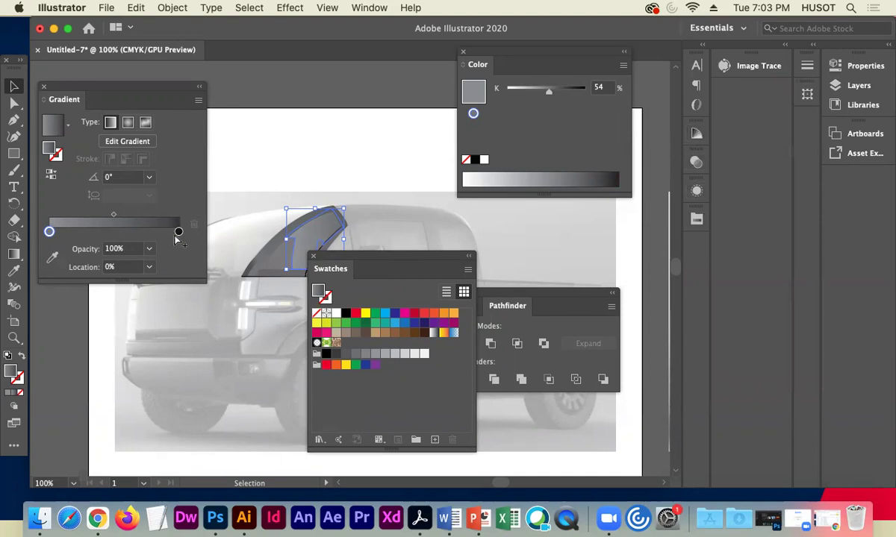
left_click(177, 233)
left_click_drag(550, 92, 575, 94)
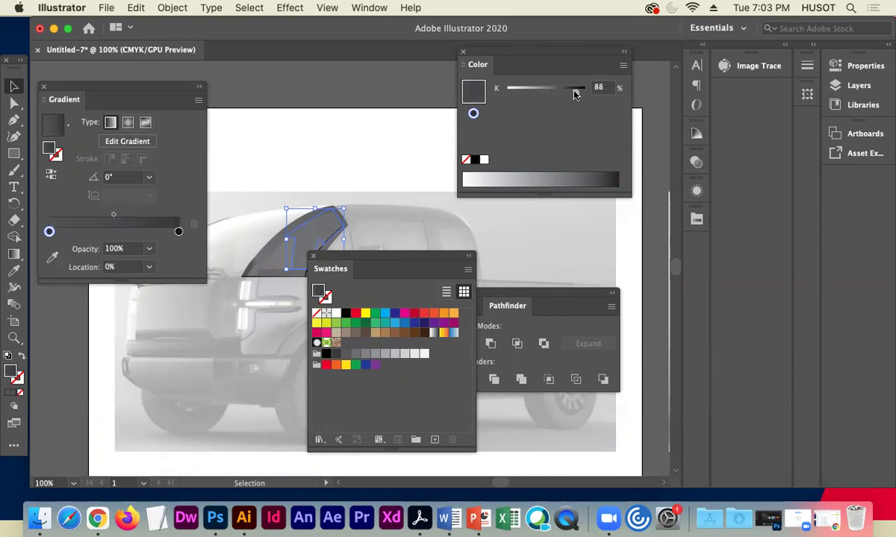
left_click(179, 233)
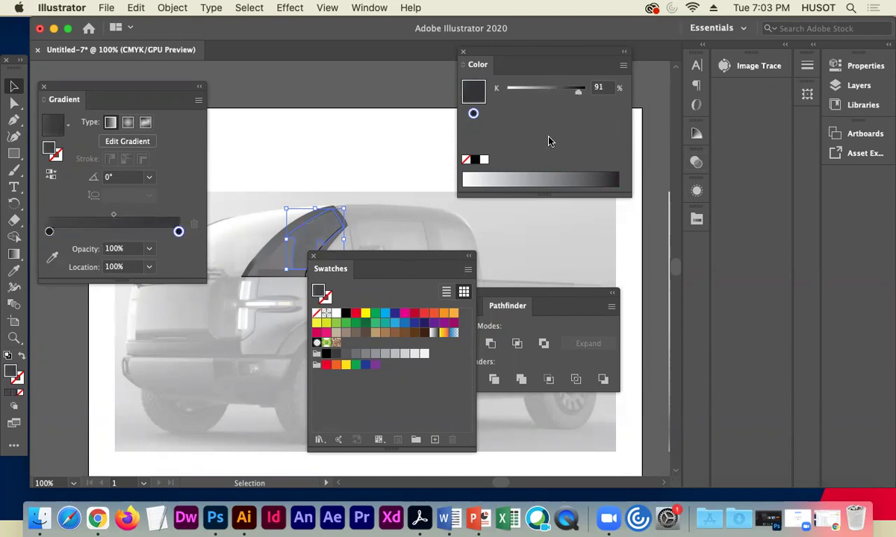
left_click_drag(576, 92, 584, 95)
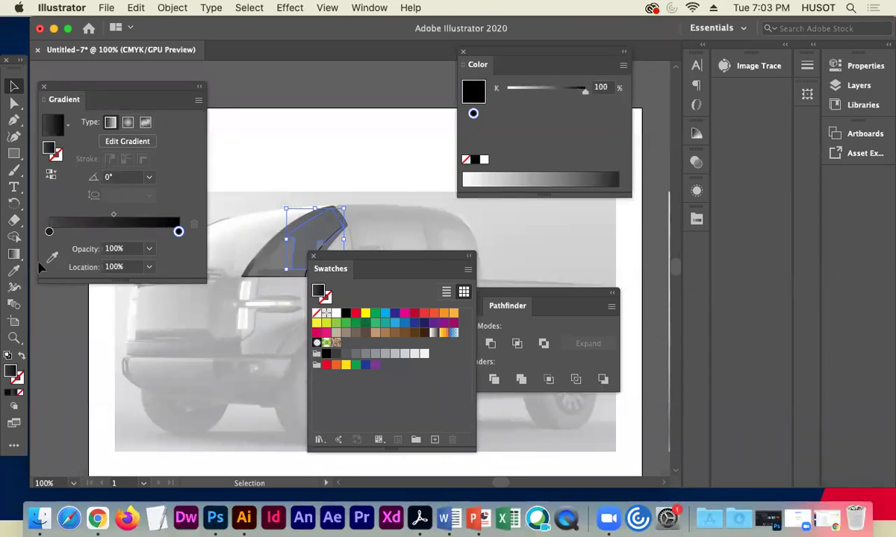
Redraw the window path's gradient diagonally at about 24° and set its starting stop to 100% black.
left_click(13, 254)
left_click_drag(354, 236, 357, 206)
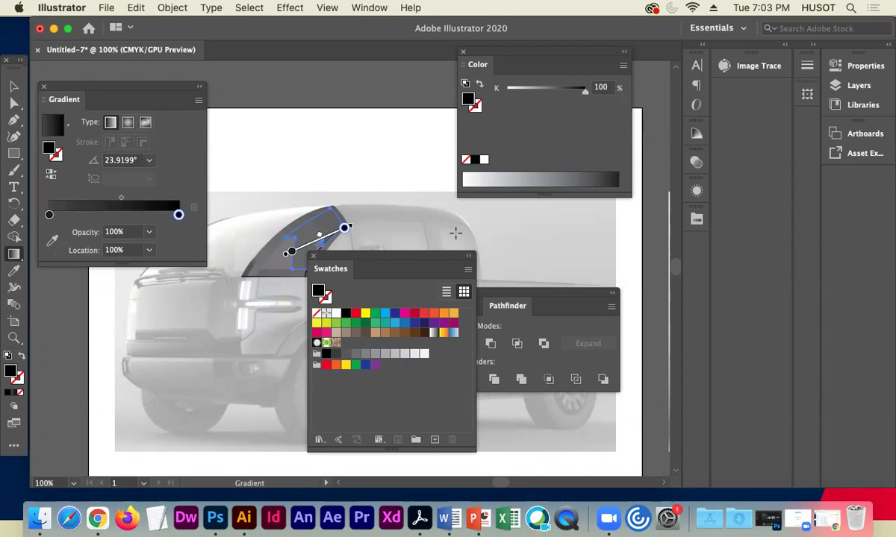
left_click(843, 65)
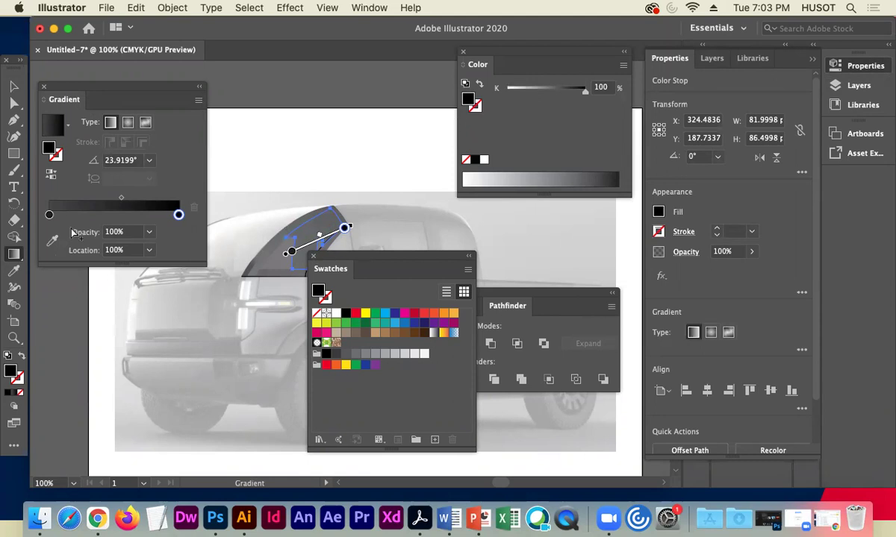
left_click(50, 215)
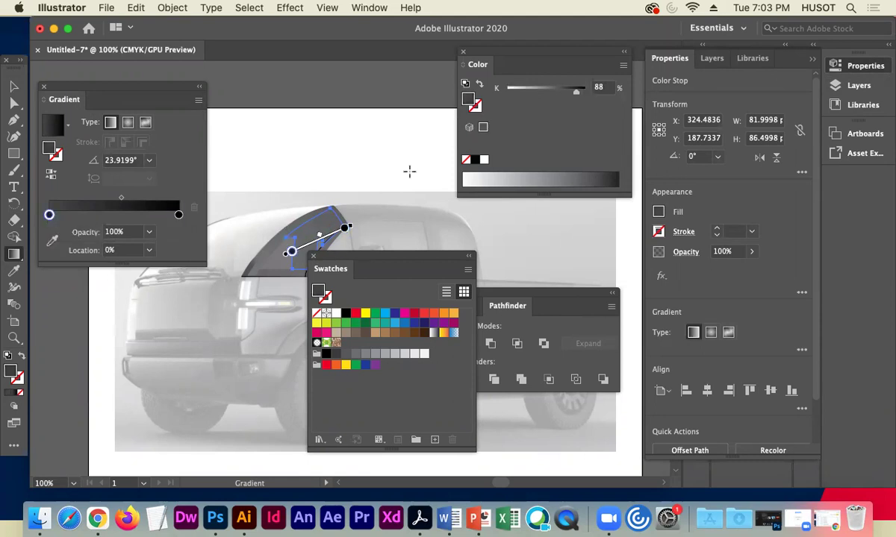
left_click_drag(578, 96, 585, 95)
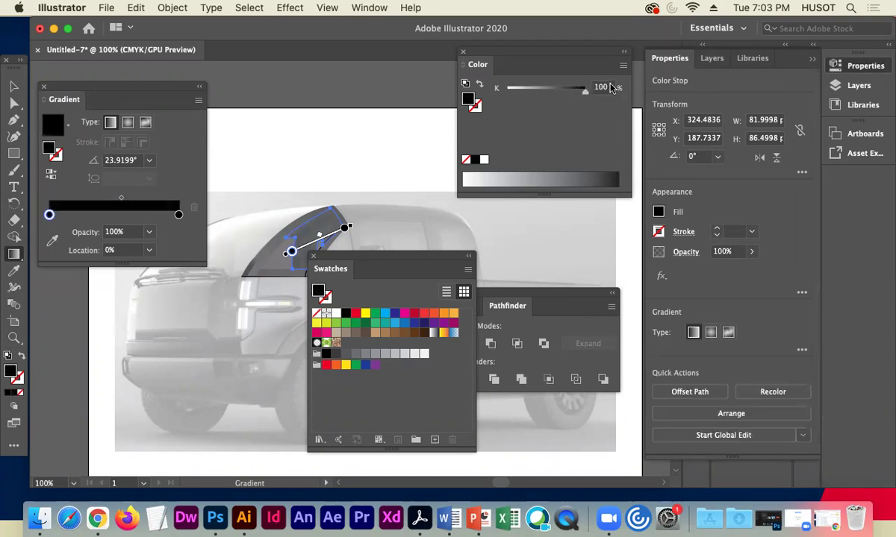
Deselect the window path and move the Swatches panel clear of the traced truck.
key("v")
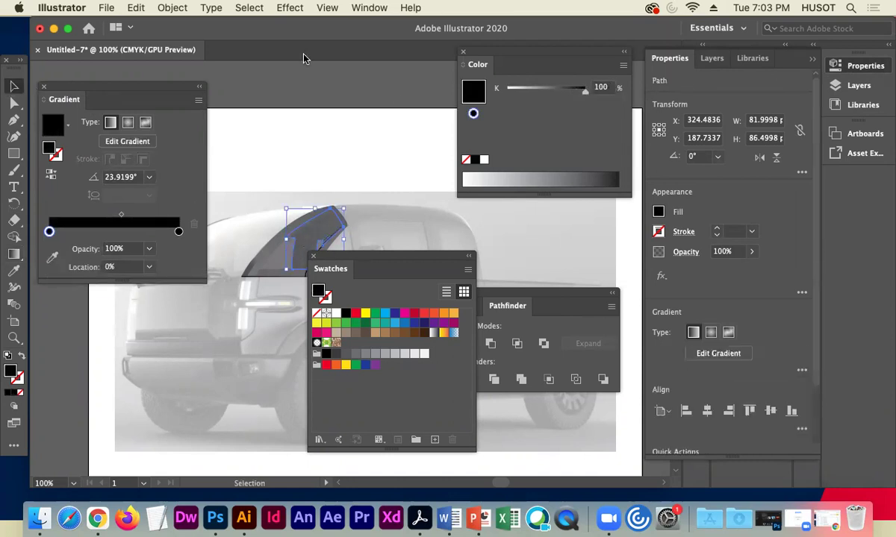
left_click(313, 88)
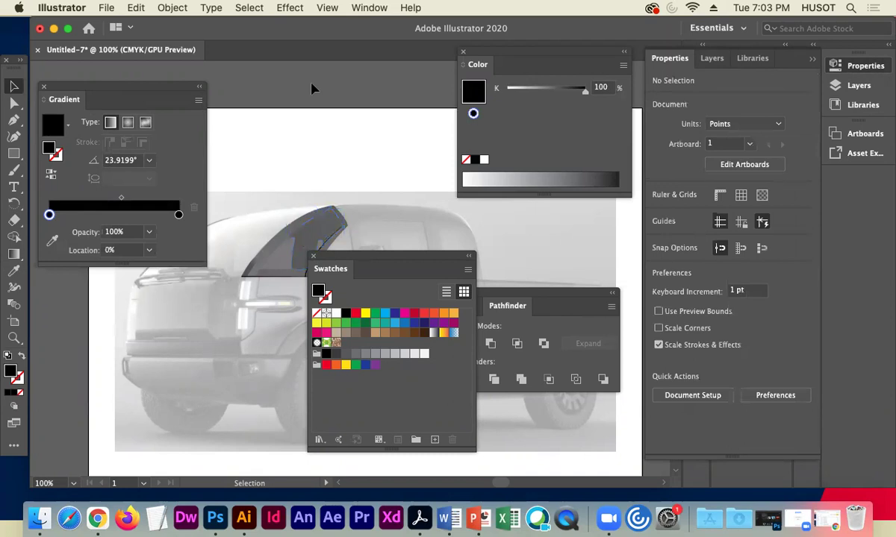
key("super+minus")
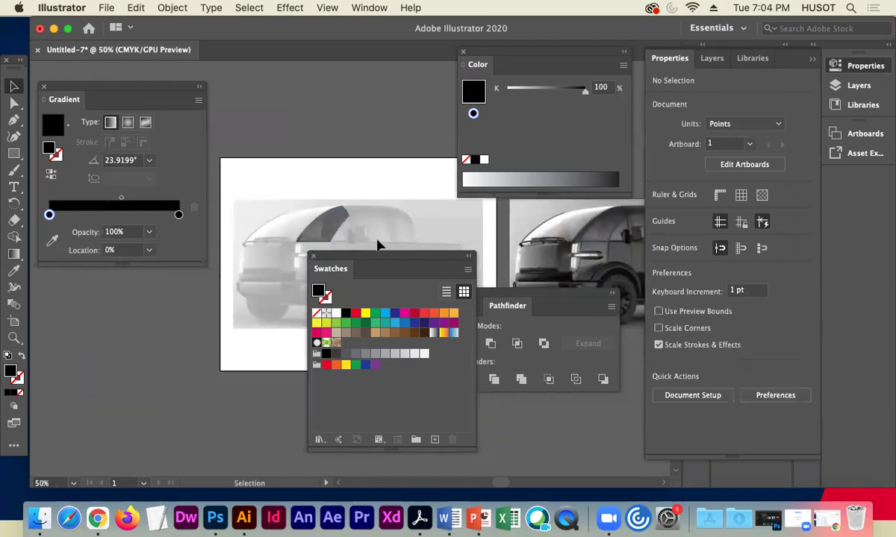
left_click_drag(374, 259, 97, 293)
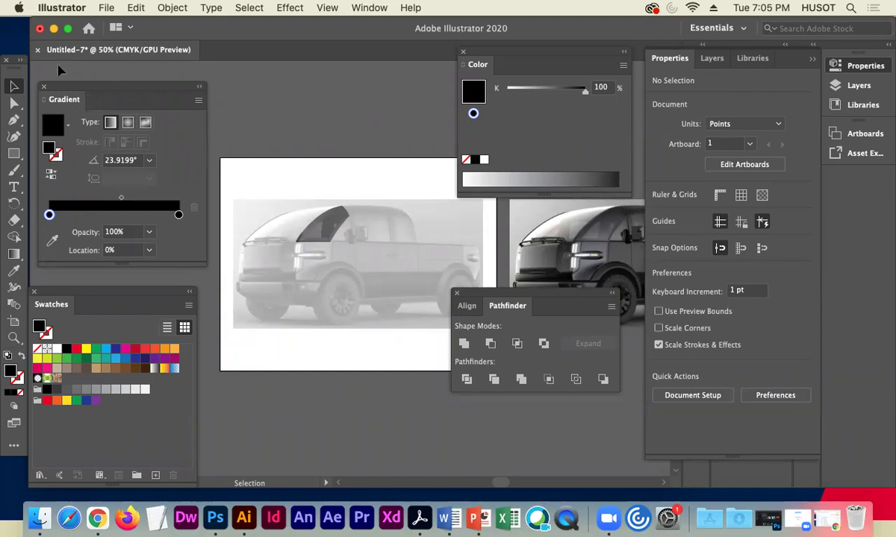
Close the truck document without saving and create a new Letter document of 612 x 792 pt.
left_click(38, 50)
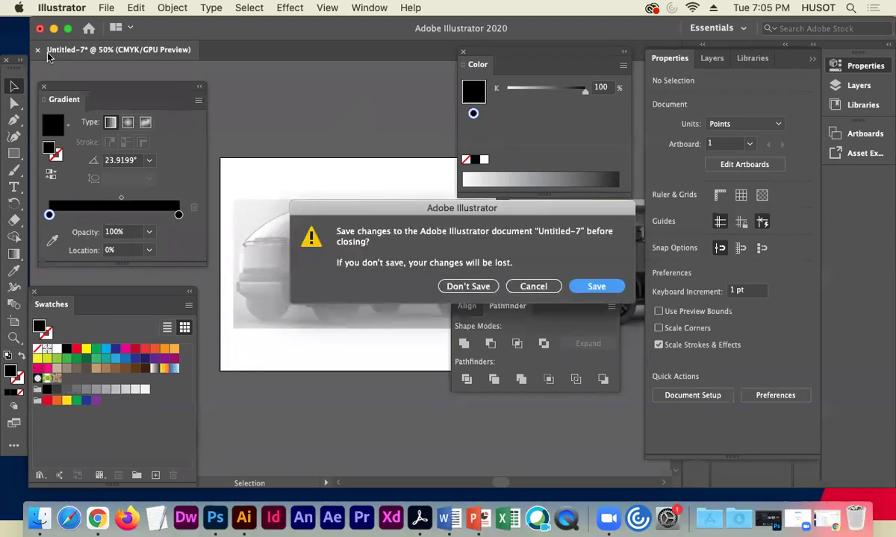
left_click(480, 286)
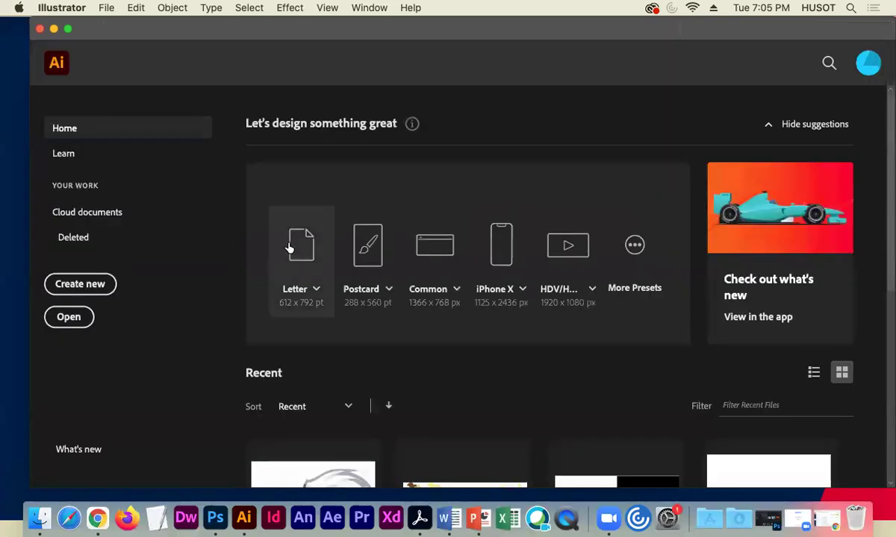
left_click(294, 248)
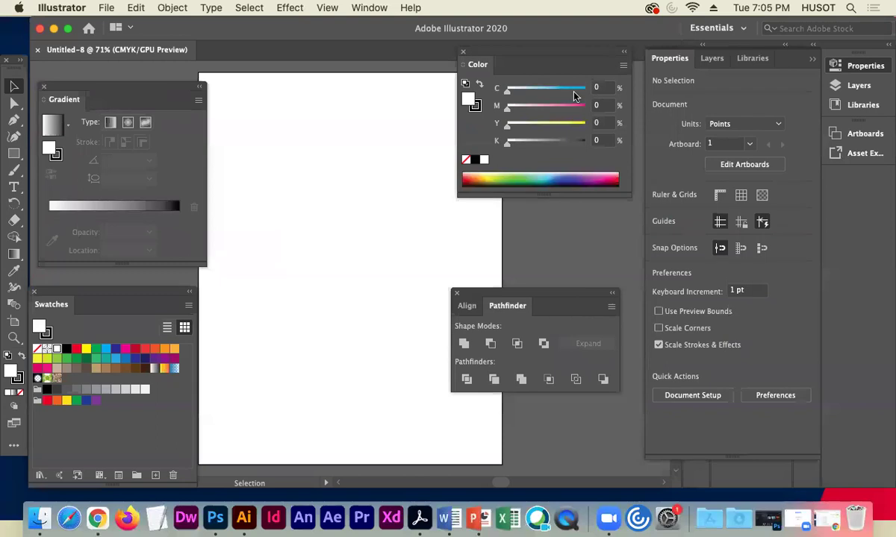
Collapse the Properties panel and dock the floating Color, Align/Pathfinder, Swatches and Gradient panels as icons beside the canvas.
left_click_drag(556, 64, 624, 154)
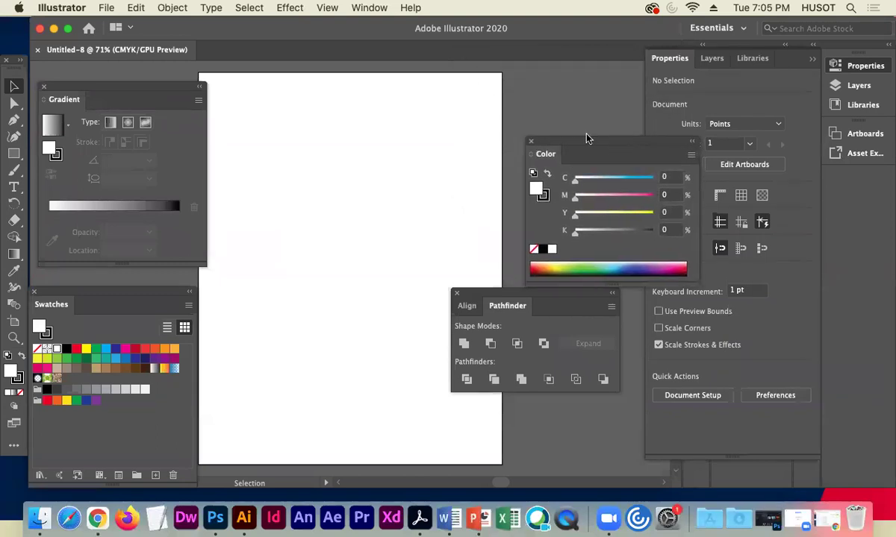
left_click_drag(112, 88, 396, 115)
left_click(811, 59)
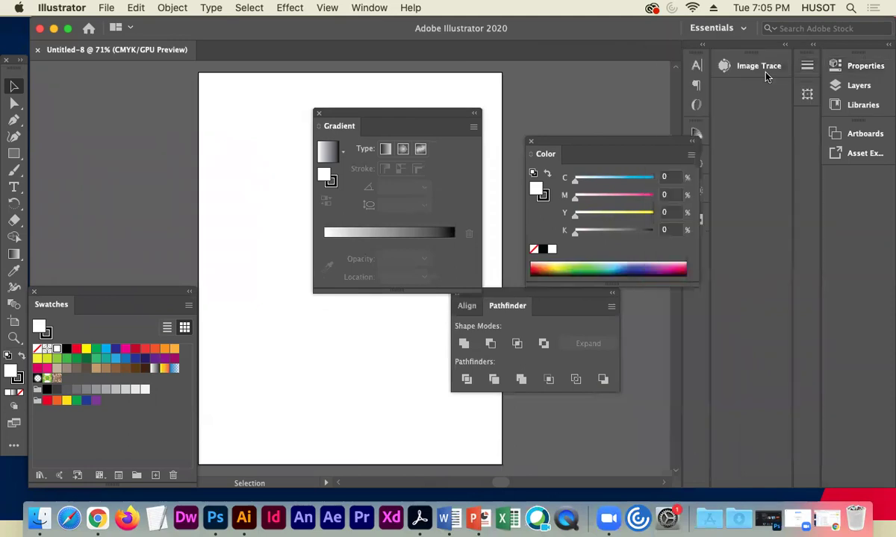
left_click_drag(609, 143, 698, 250)
left_click_drag(522, 299, 698, 273)
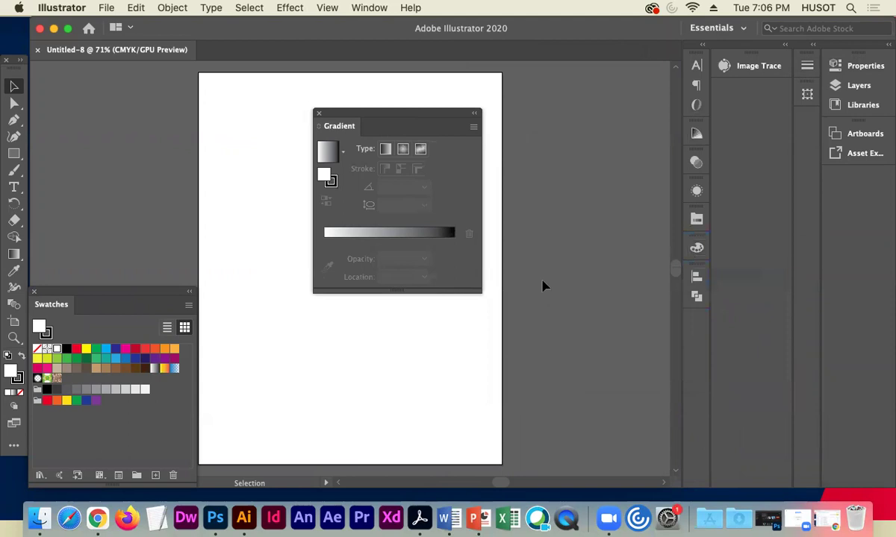
left_click_drag(144, 292, 698, 326)
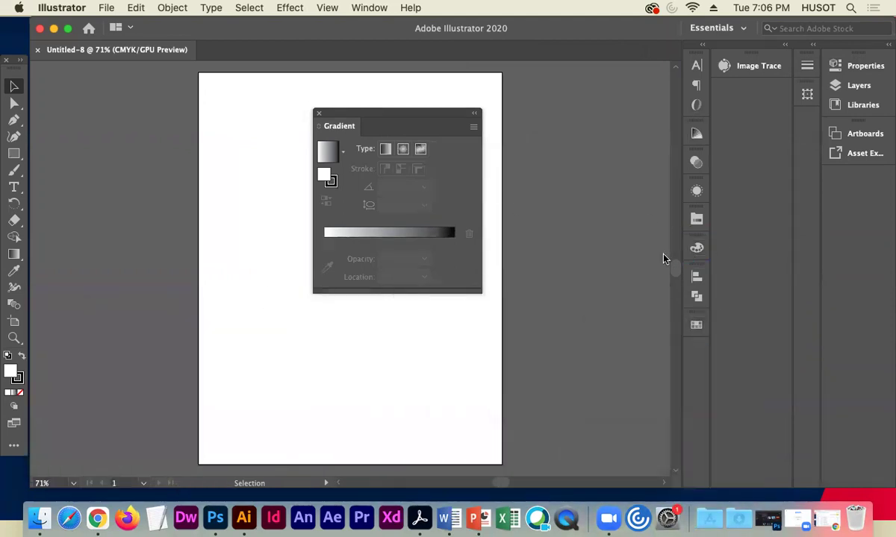
left_click_drag(378, 117, 690, 352)
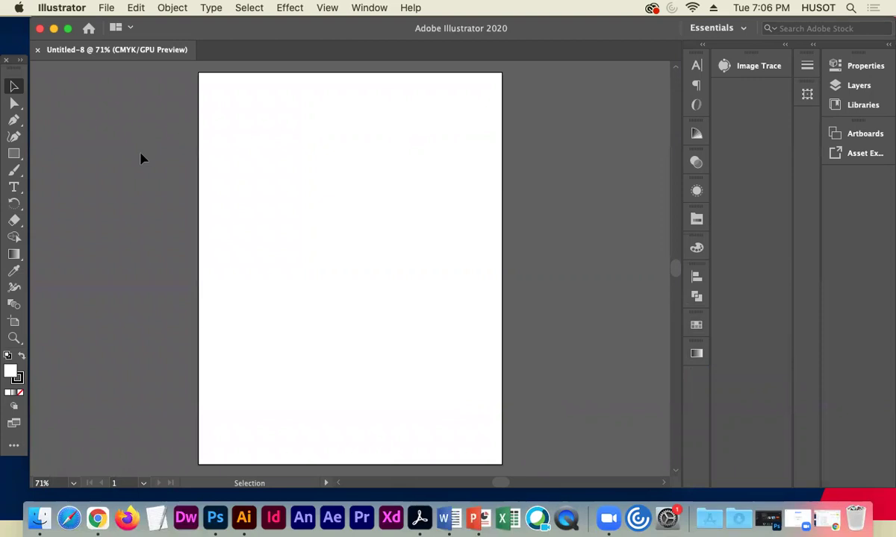
Draw a large, slightly tall ellipse in the middle of the artboard and remove its stroke.
left_click(15, 155)
left_click_drag(14, 155, 59, 171)
left_click_drag(257, 165, 450, 374)
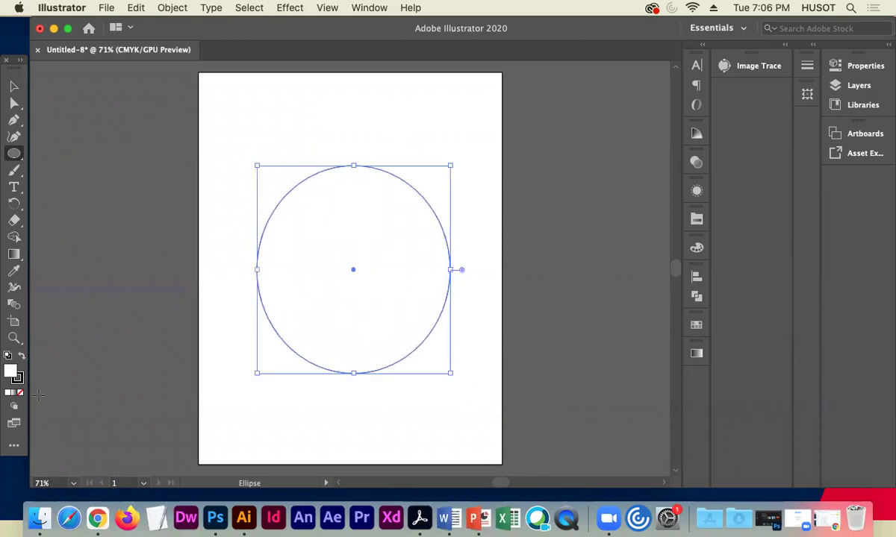
left_click(19, 379)
left_click(20, 392)
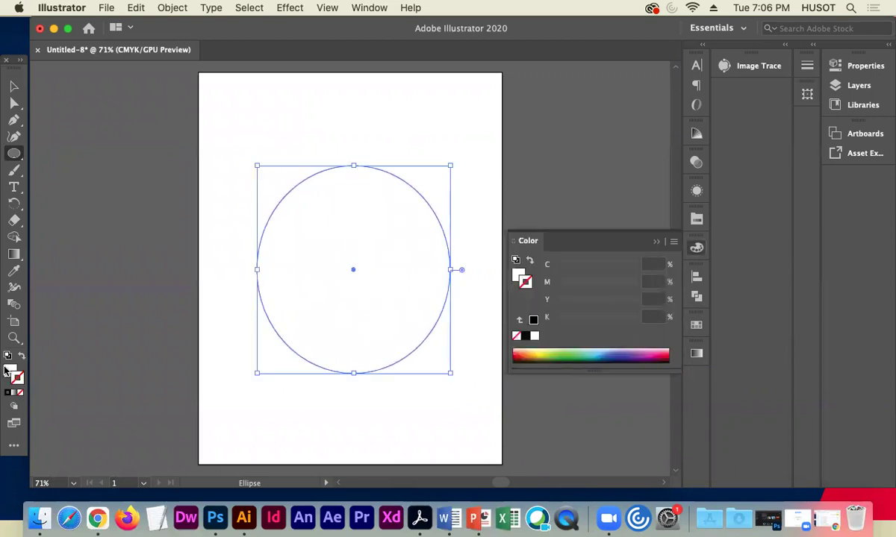
Fill the ellipse with the light tan swatch and fine-tune the fill colour to BA9979.
left_click(7, 371)
left_click(695, 324)
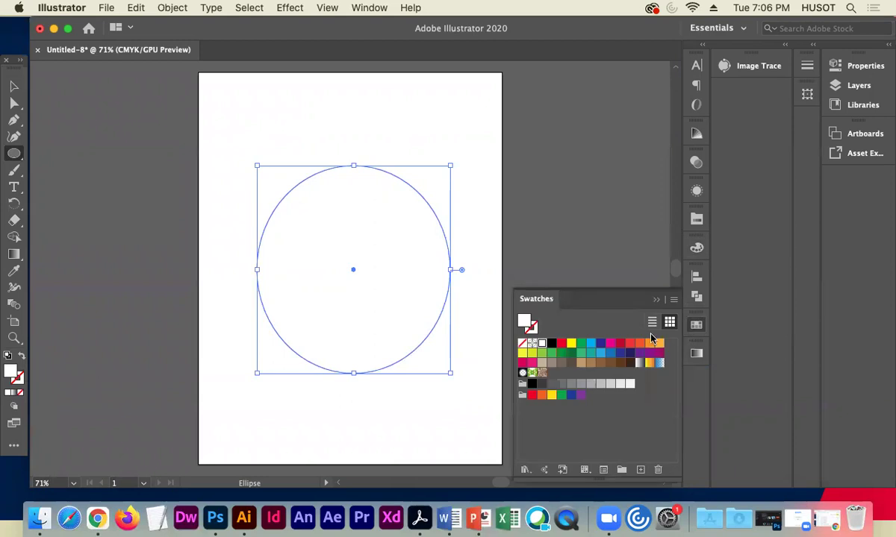
left_click(581, 363)
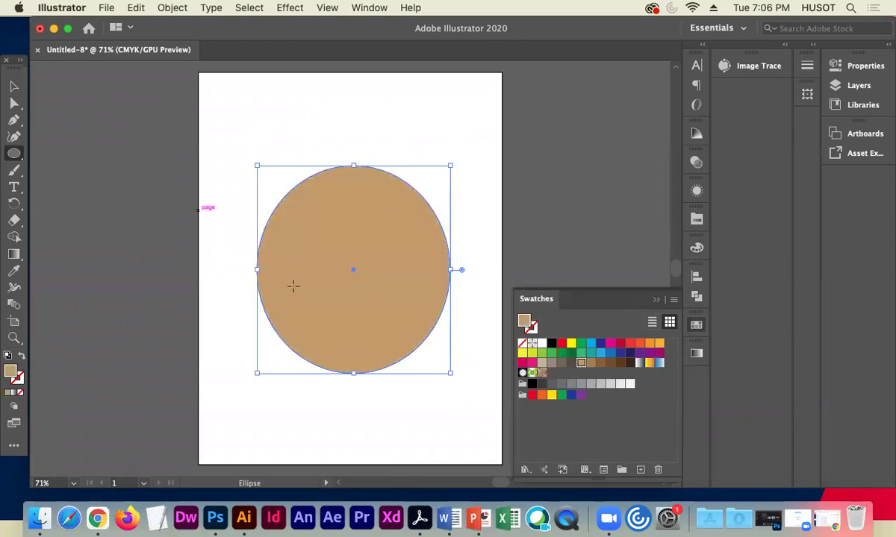
left_click(696, 246)
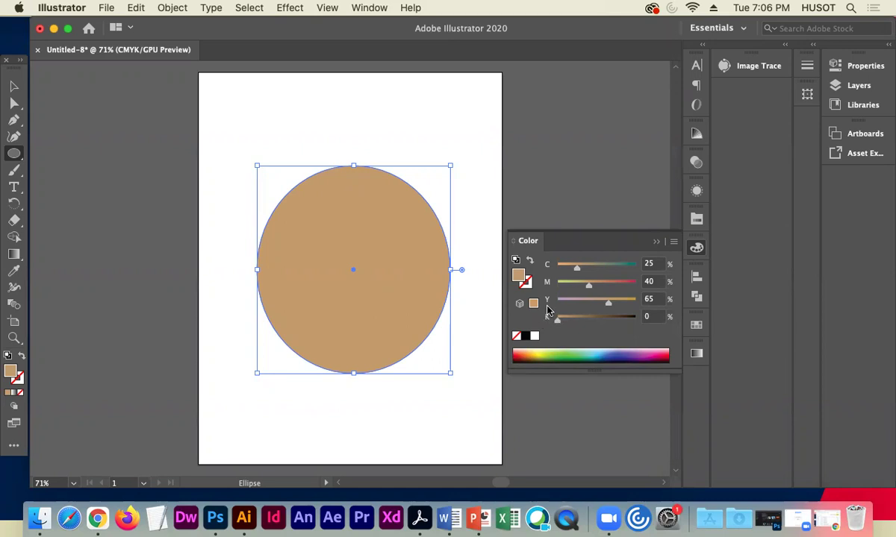
double_click(8, 373)
left_click(371, 205)
left_click_drag(371, 205, 364, 221)
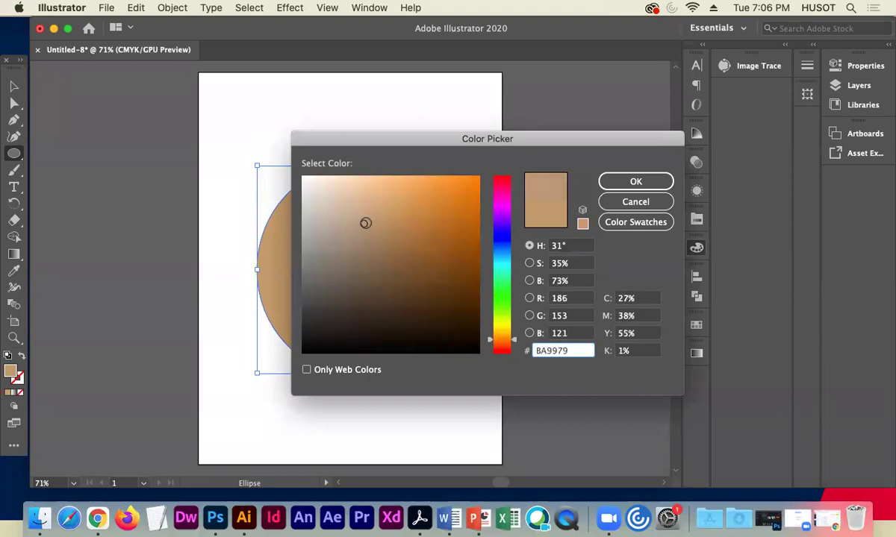
left_click(635, 181)
left_click(14, 86)
left_click(119, 152)
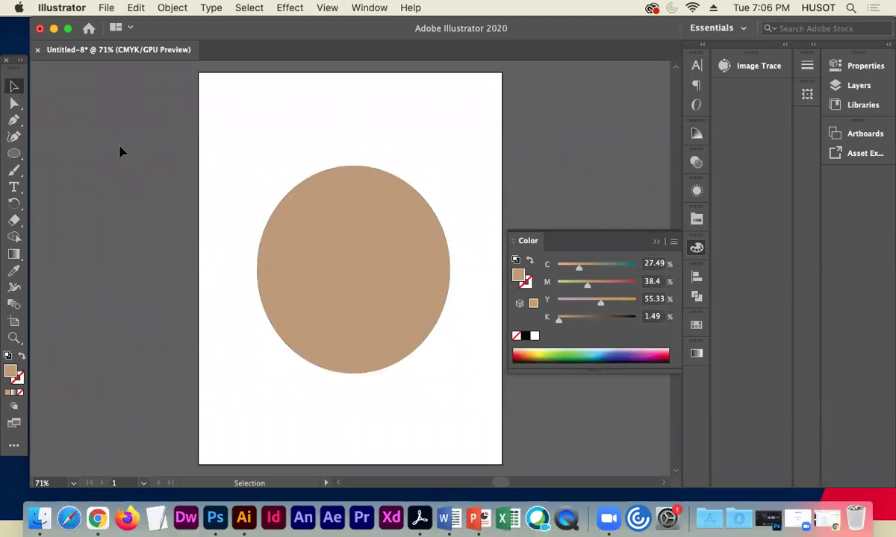
Add five gradient mesh points with the Mesh tool, running diagonally down the left half of the ellipse toward its centre.
left_click(297, 224)
left_click(14, 253)
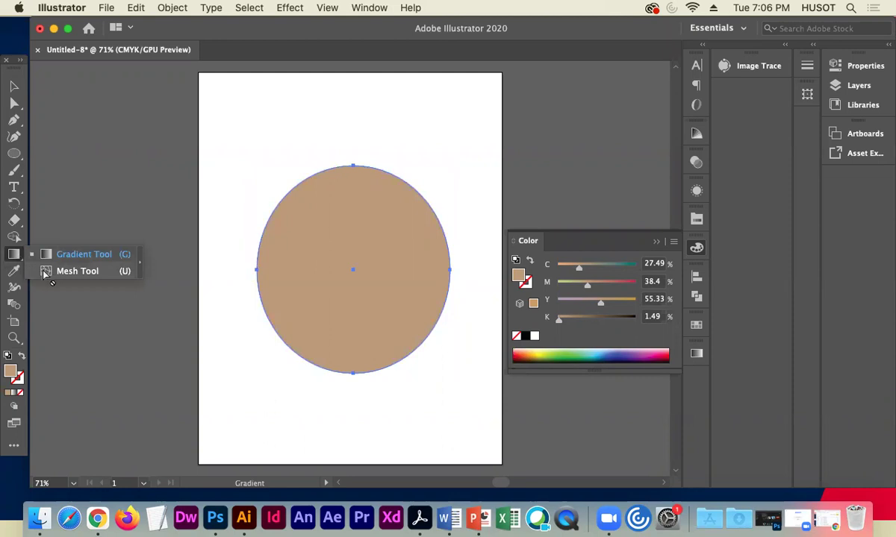
left_click(45, 273)
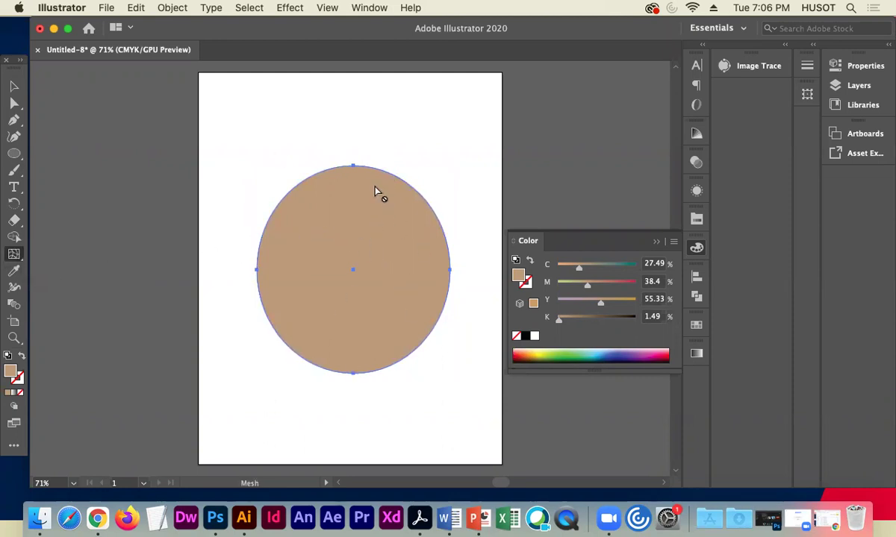
left_click(275, 234)
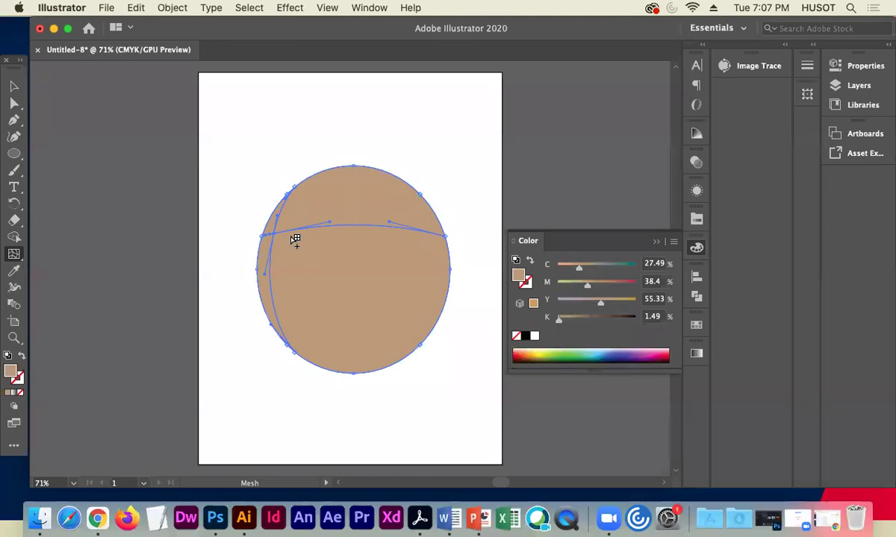
left_click(292, 235)
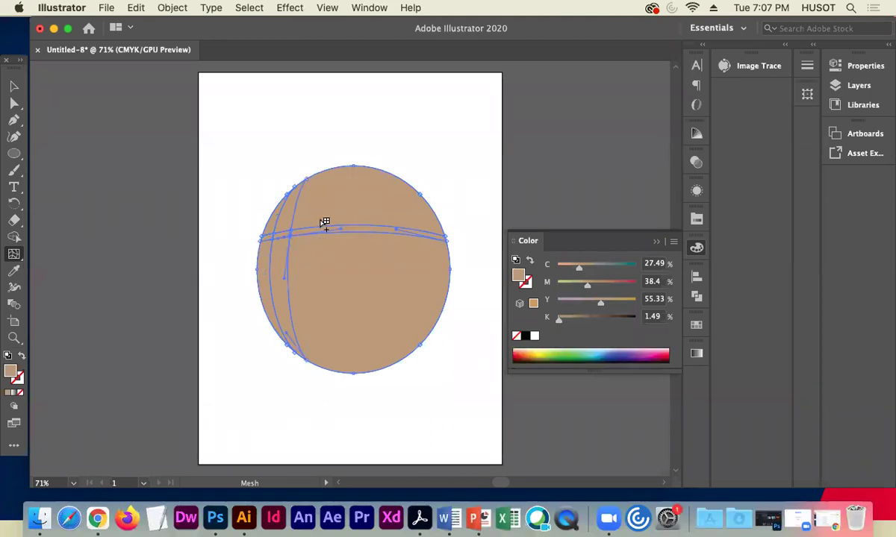
left_click(307, 260)
left_click(323, 283)
left_click(334, 292)
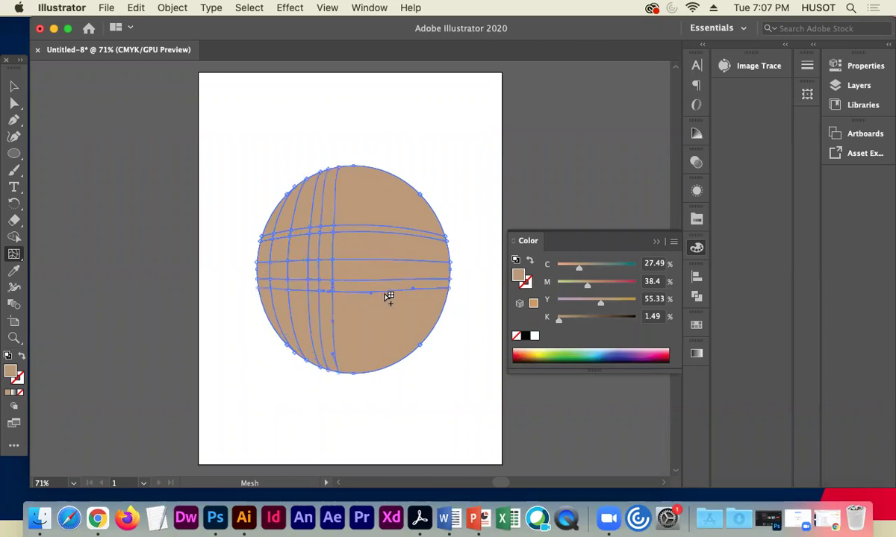
Add more mesh points in a row across the right half of the ellipse, slightly below its middle, and deselect it.
left_click(384, 295)
left_click(415, 291)
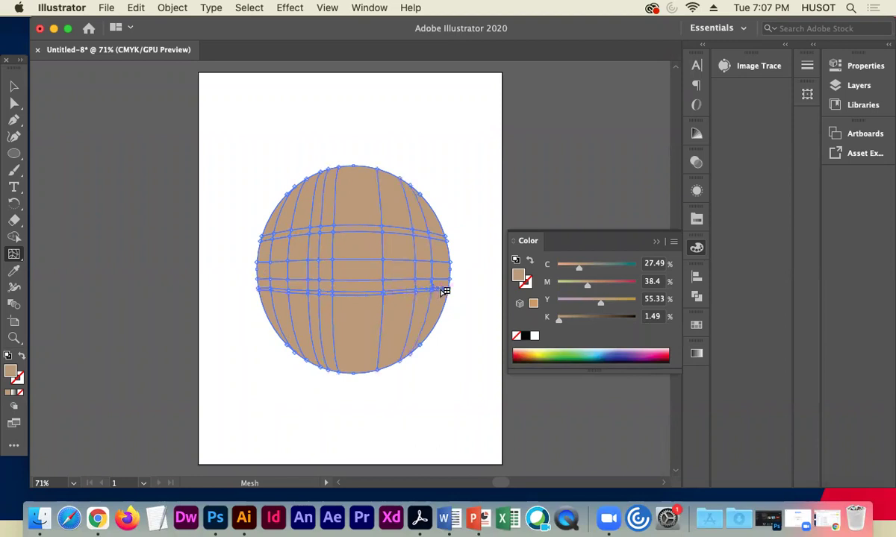
left_click(443, 290)
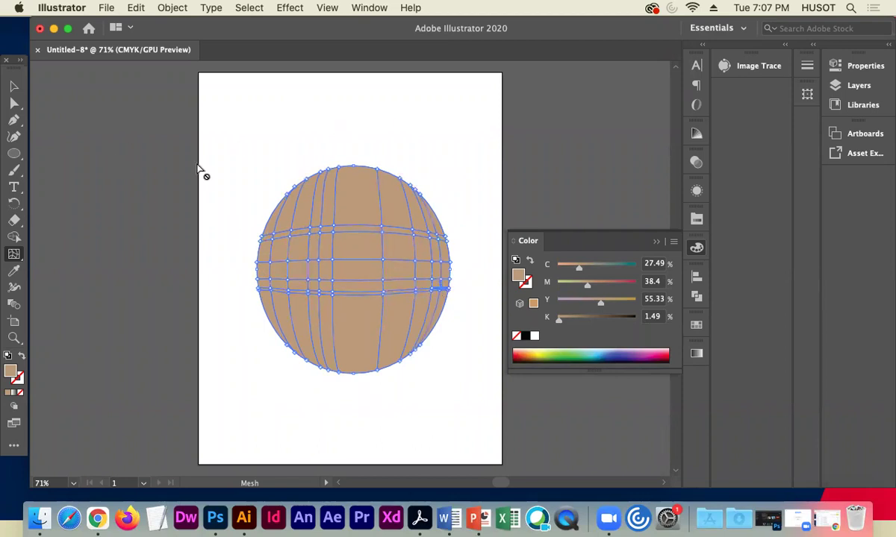
left_click(13, 85)
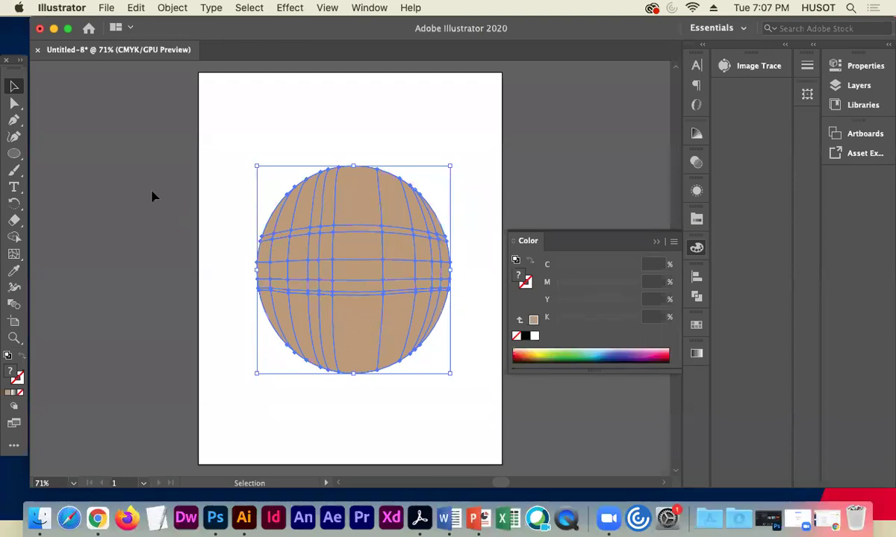
left_click(177, 201)
Colour the mesh point on the ellipse's far left edge with the brown swatch one shade darker than light tan.
left_click(339, 219)
left_click(696, 324)
left_click(148, 254)
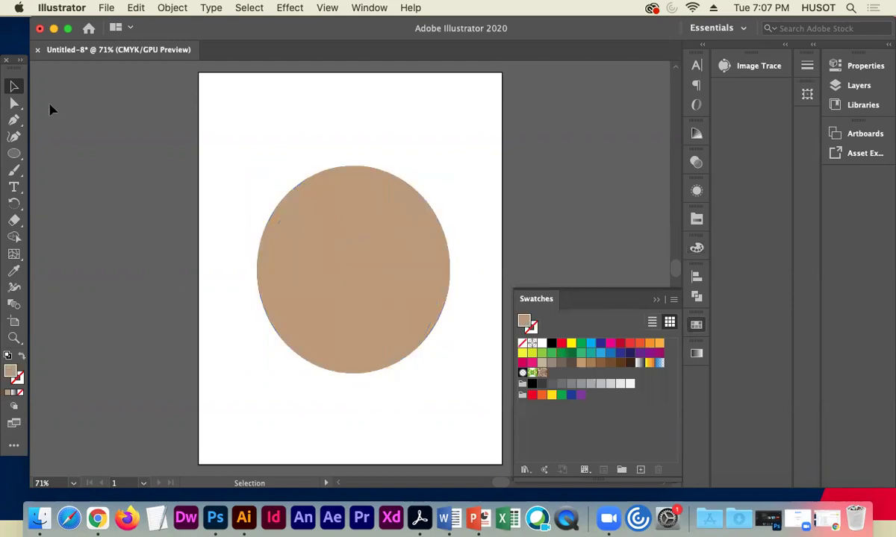
left_click(15, 103)
left_click(253, 240)
left_click(256, 262)
left_click(259, 260)
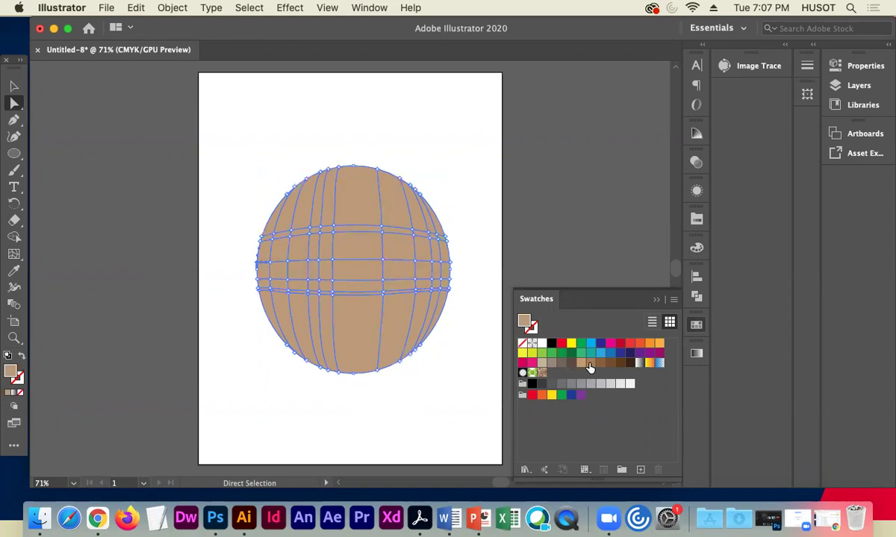
left_click(589, 365)
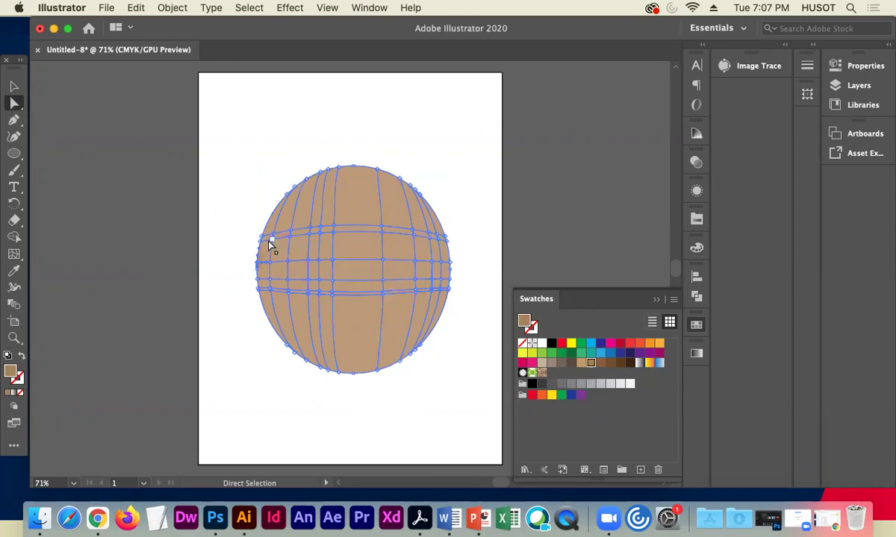
Apply the same darker brown swatch to the mesh points along the ellipse's upper-left edge.
key("super+equal")
key("super+equal")
left_click(357, 224)
left_click(591, 365)
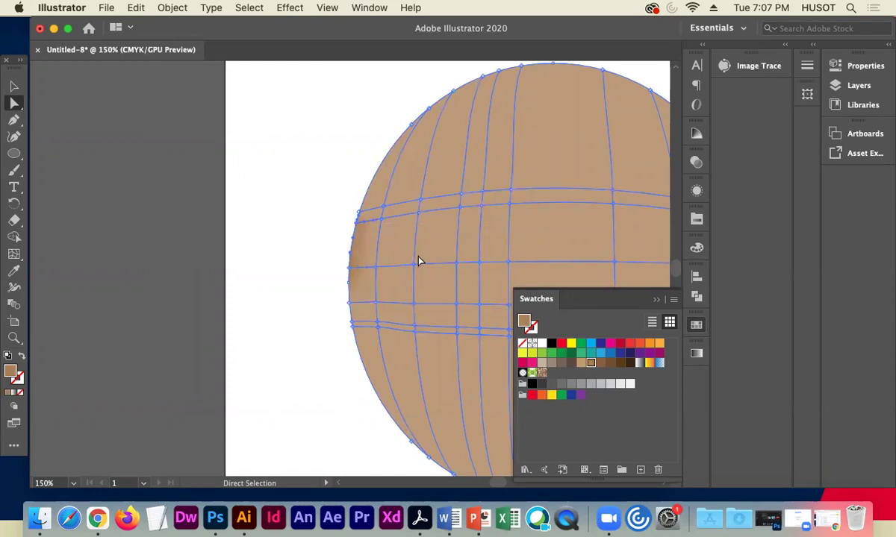
left_click(360, 212)
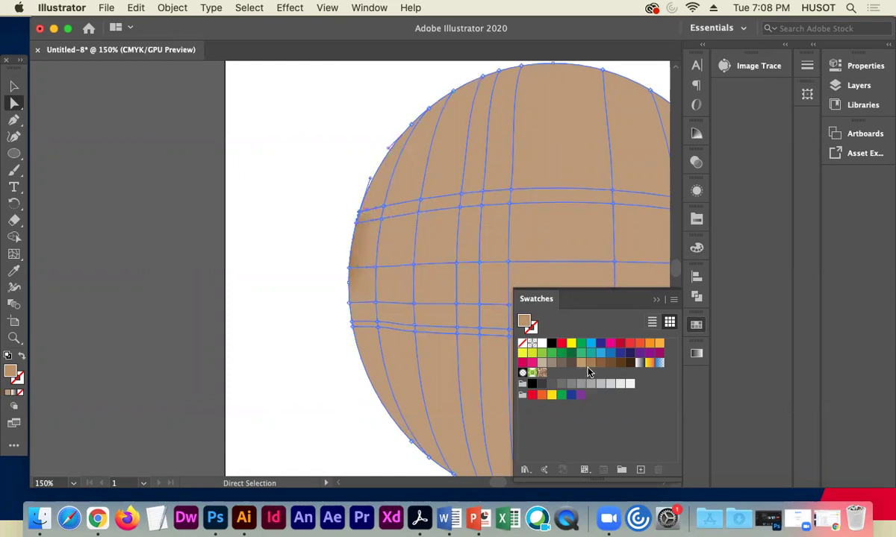
left_click(430, 110)
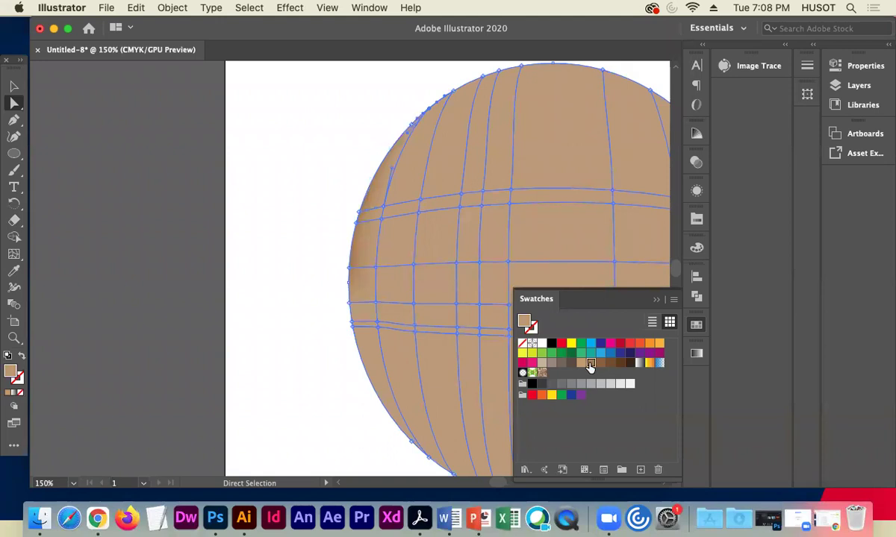
Shade the mesh points along the ellipse's lower-left edge with the same darker brown swatch.
left_click(415, 444)
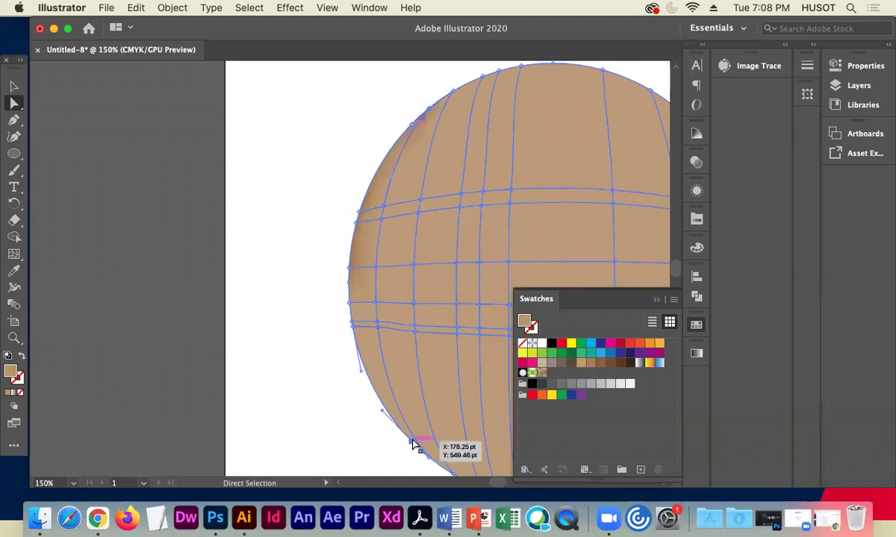
left_click(590, 364)
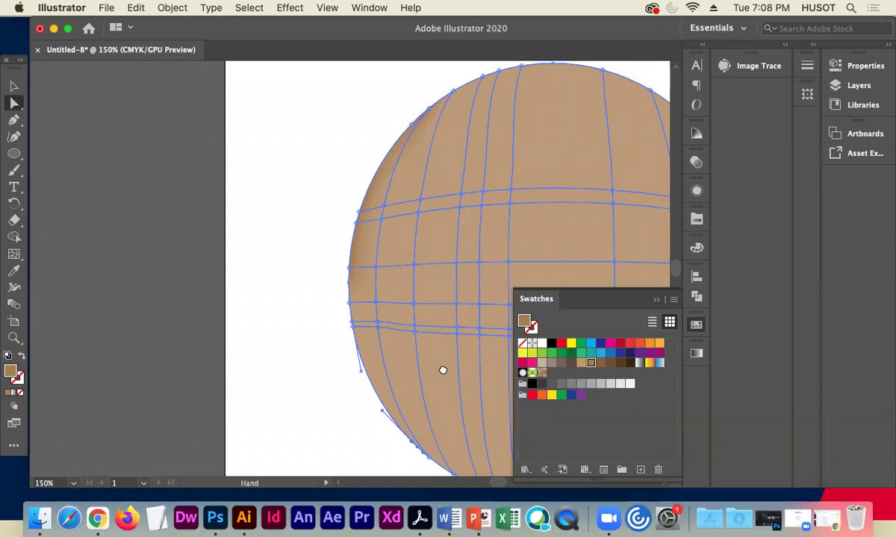
scroll(444, 371, "down", 3)
scroll(444, 370, "right", 3)
left_click(324, 369)
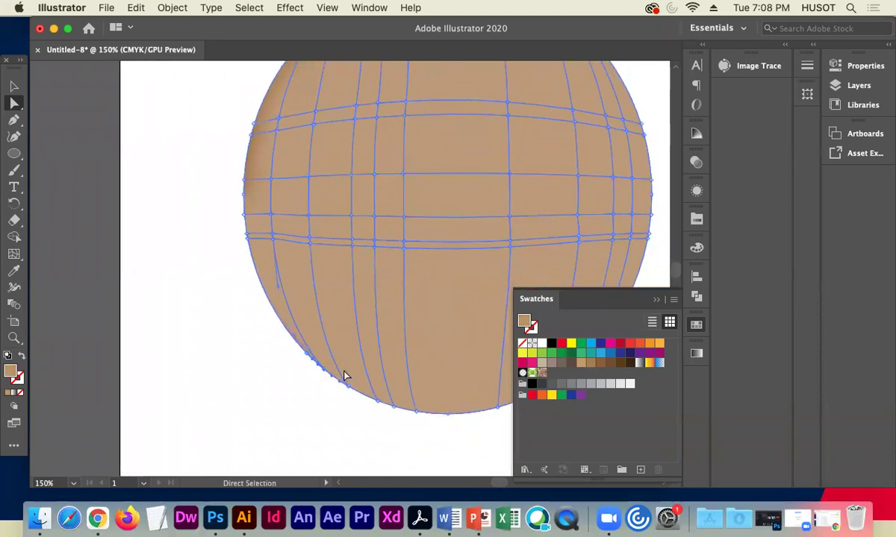
left_click(588, 364)
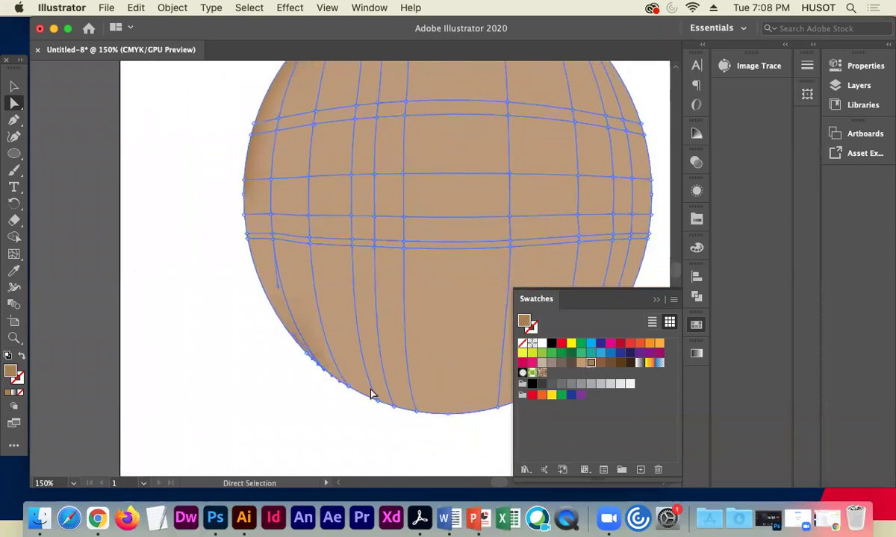
left_click(348, 386)
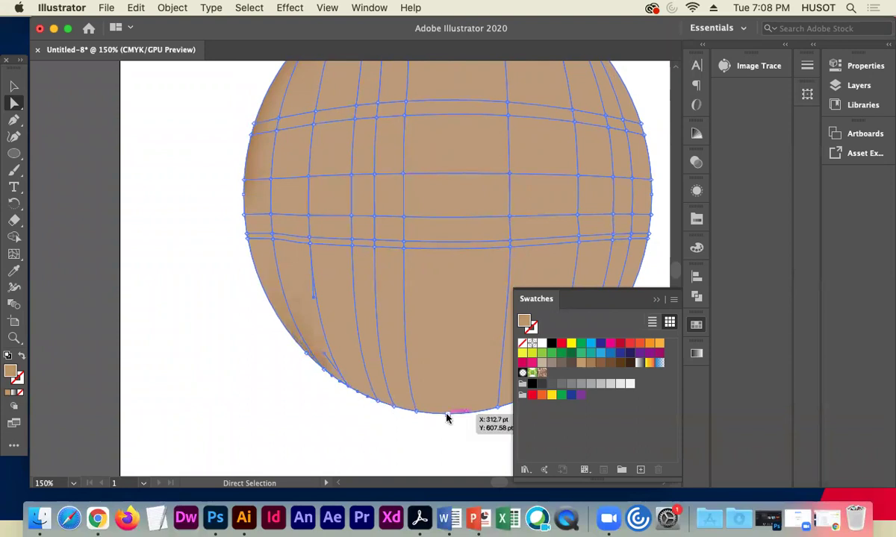
left_click(590, 363)
left_click(96, 147)
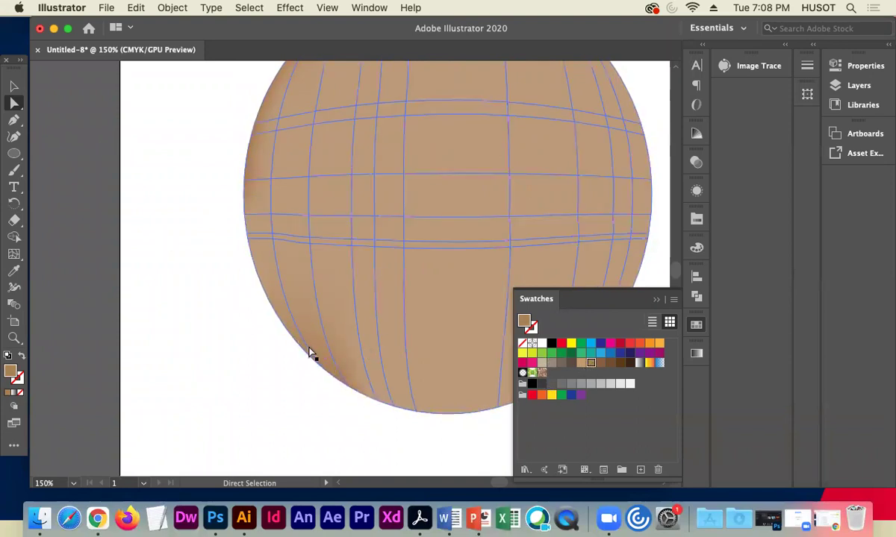
Fill the remaining mesh points around the middle of the left edge with the darker brown to make the shading continuous.
left_click(259, 275)
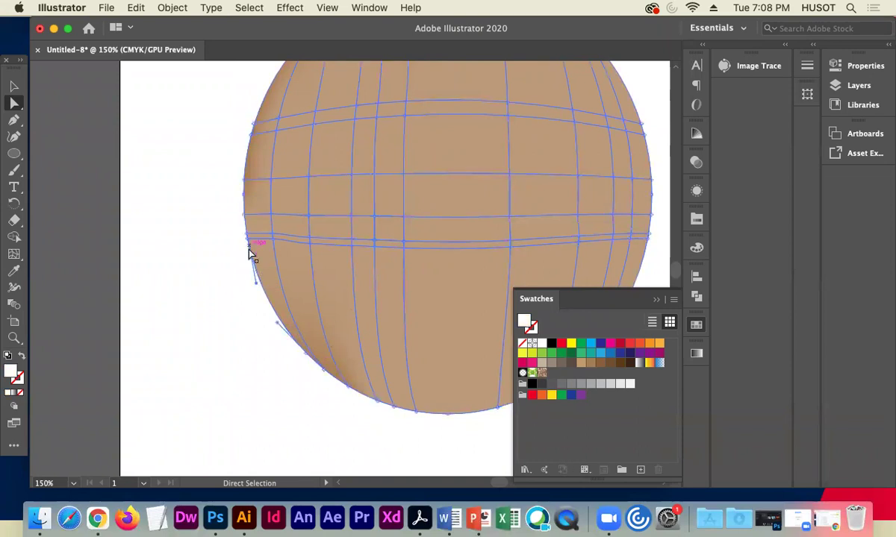
left_click(247, 238)
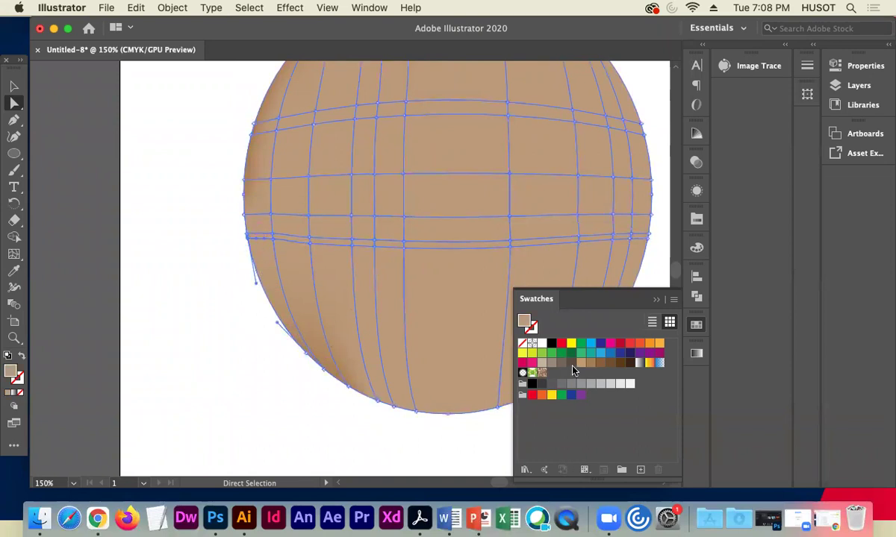
left_click(590, 363)
left_click(128, 244)
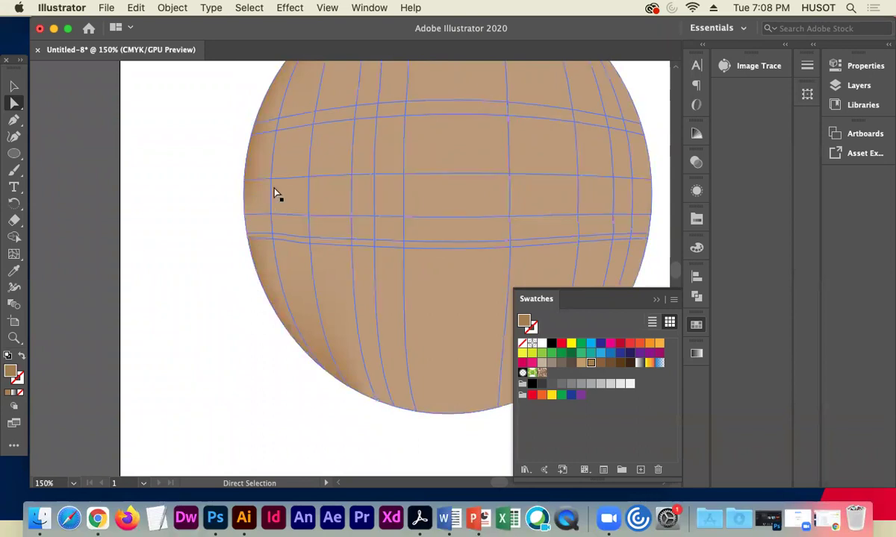
left_click(247, 215)
left_click(591, 362)
left_click(224, 304)
left_click(247, 237)
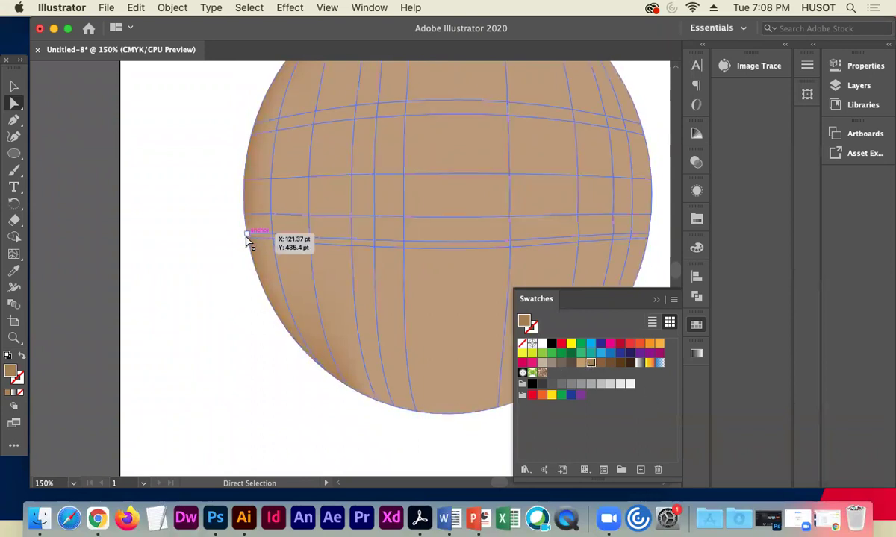
left_click(591, 363)
left_click(153, 289)
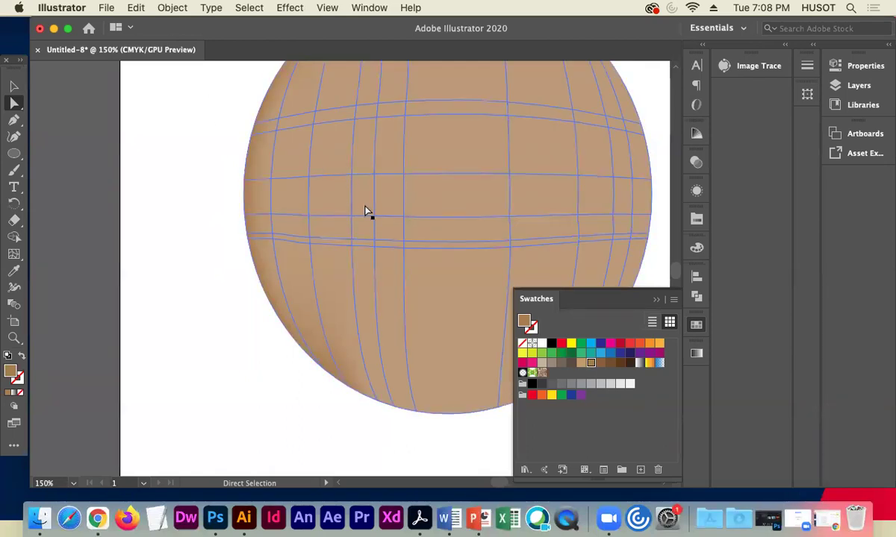
Set the yellow value of the mesh point left of the ellipse's centre to 68%.
left_click(311, 182)
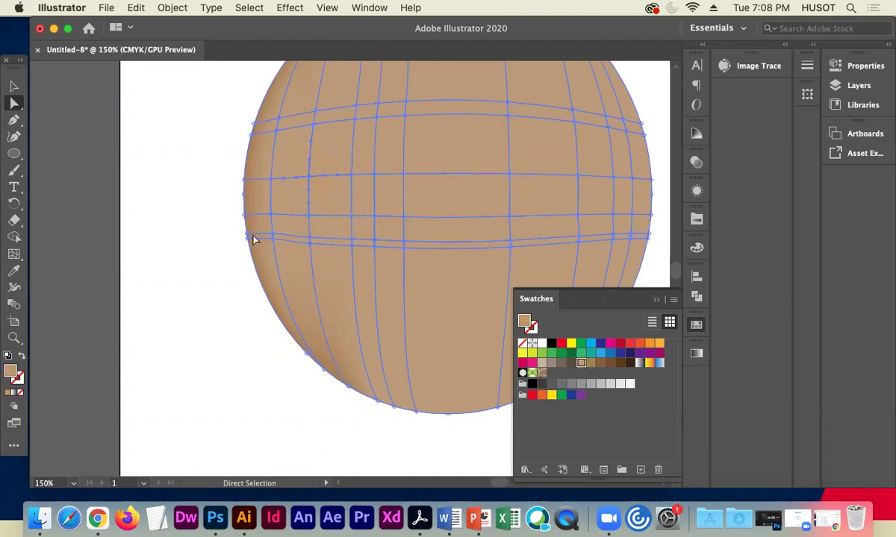
left_click(655, 300)
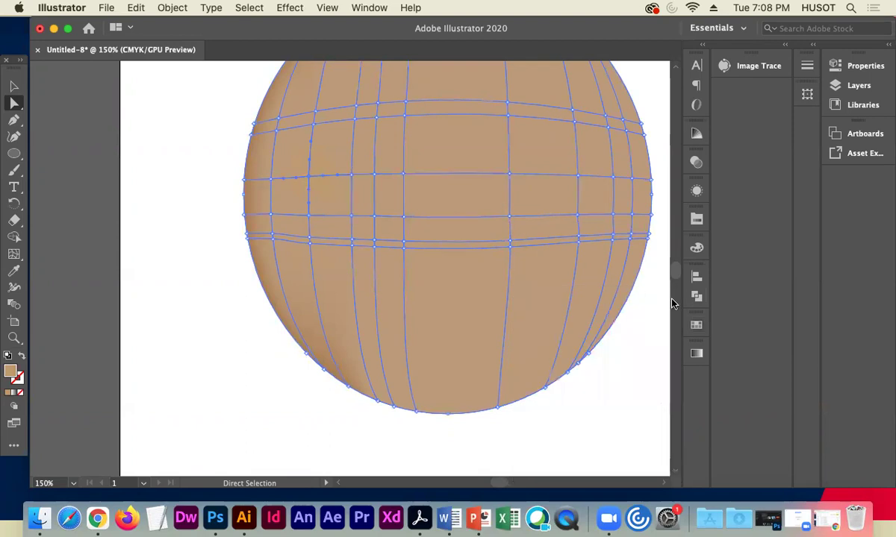
left_click(697, 250)
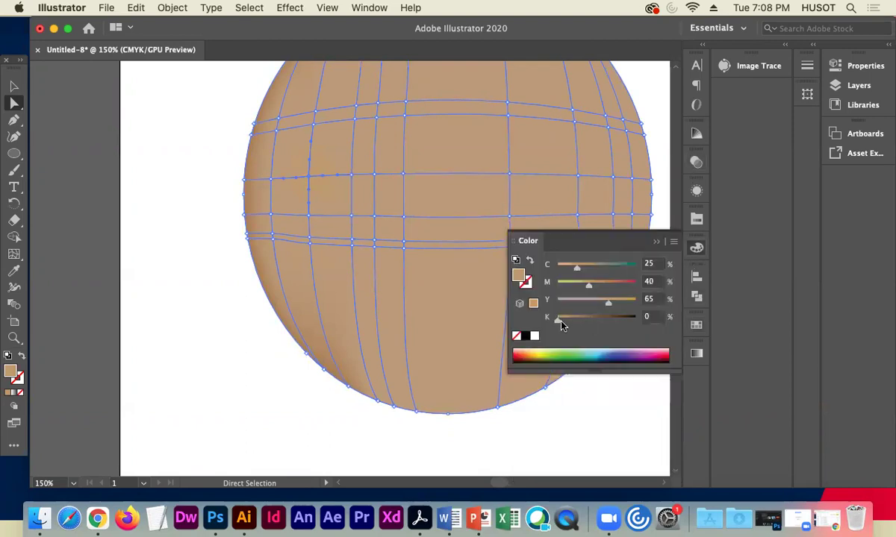
left_click_drag(610, 307, 612, 306)
left_click_drag(614, 306, 611, 308)
left_click(310, 235)
left_click(349, 178)
left_click_drag(343, 166, 521, 257)
key("super+z")
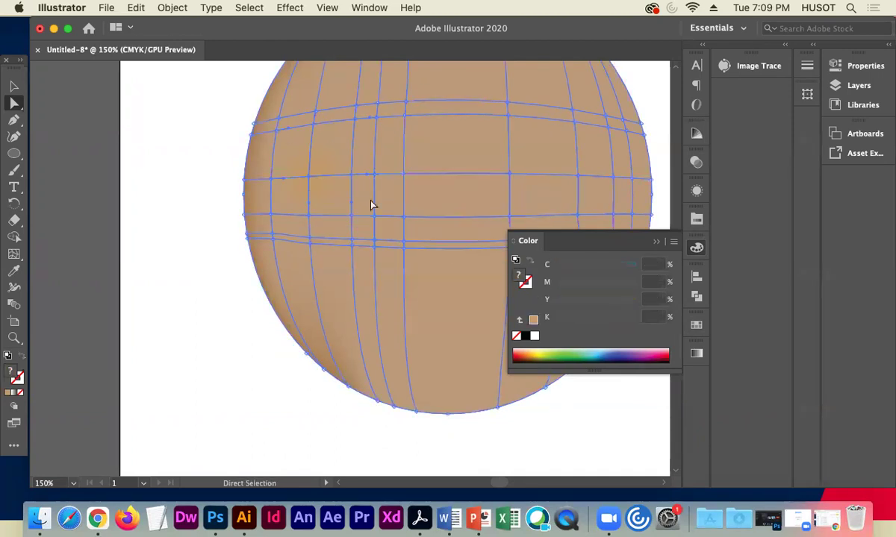
Raise that mesh point's yellow slightly further and set its right-hand neighbour's yellow to 70%.
left_click(321, 183)
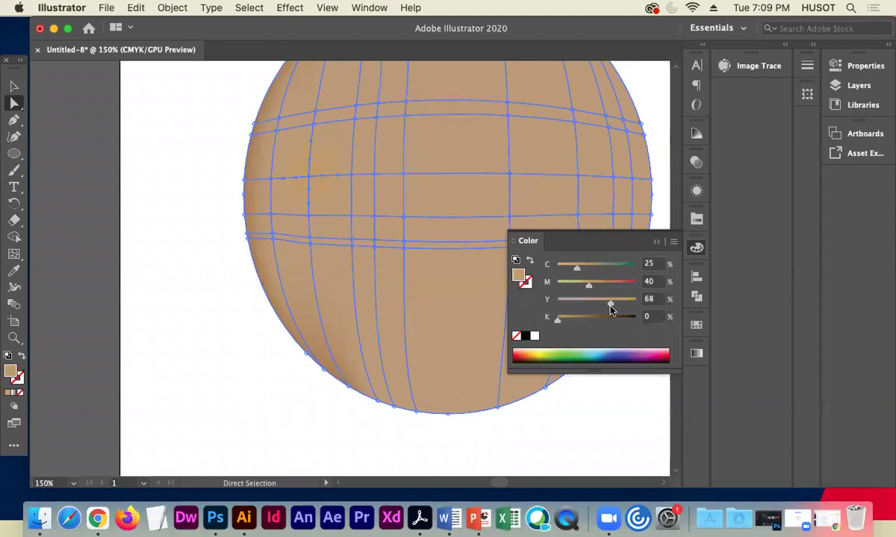
left_click_drag(611, 309, 613, 310)
left_click(189, 205)
left_click(350, 181)
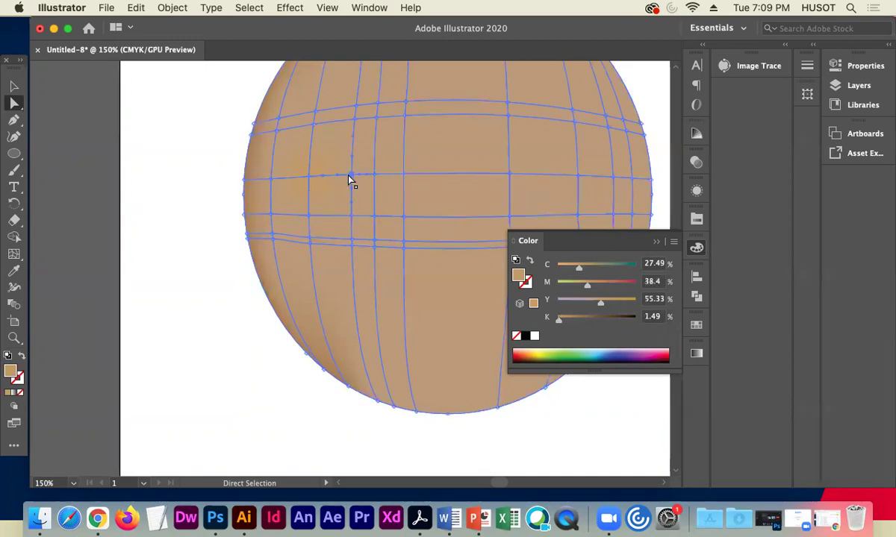
left_click_drag(600, 305, 612, 303)
left_click(195, 208)
Increase the yellow of the mesh points just below to extend the warm patch downwards.
left_click(252, 118)
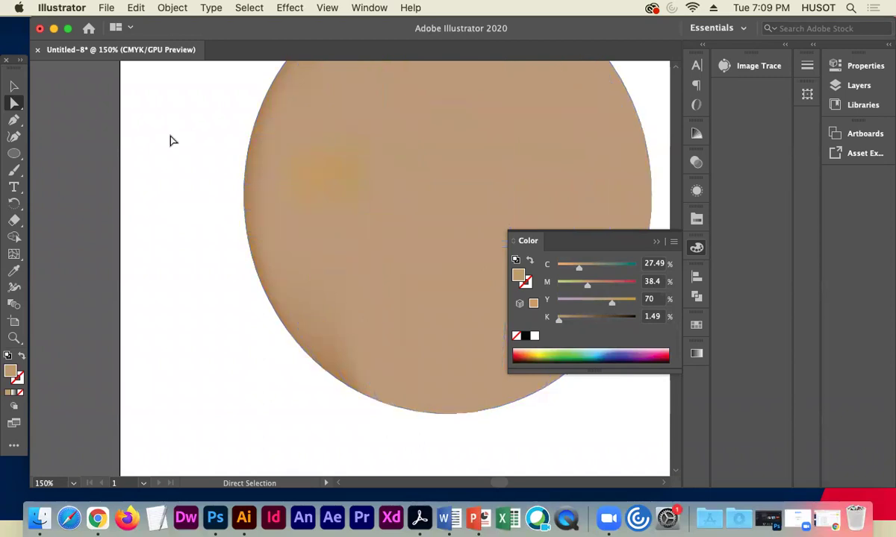
left_click_drag(312, 209, 345, 239)
left_click_drag(601, 306, 613, 305)
left_click(170, 204)
Add a mesh row across the ellipse's upper part and set its point right of centre to 34% black.
key("space")
left_click_drag(432, 135, 330, 232)
left_click(306, 130)
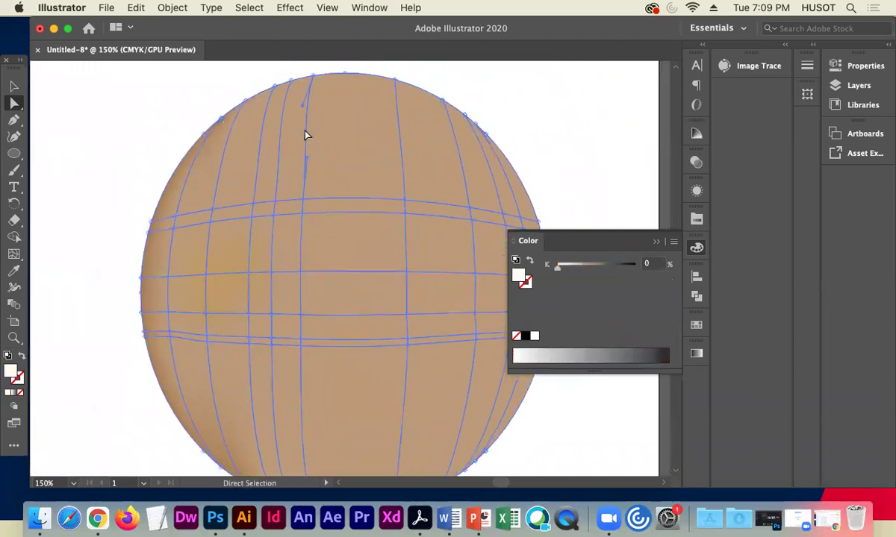
left_click(14, 254)
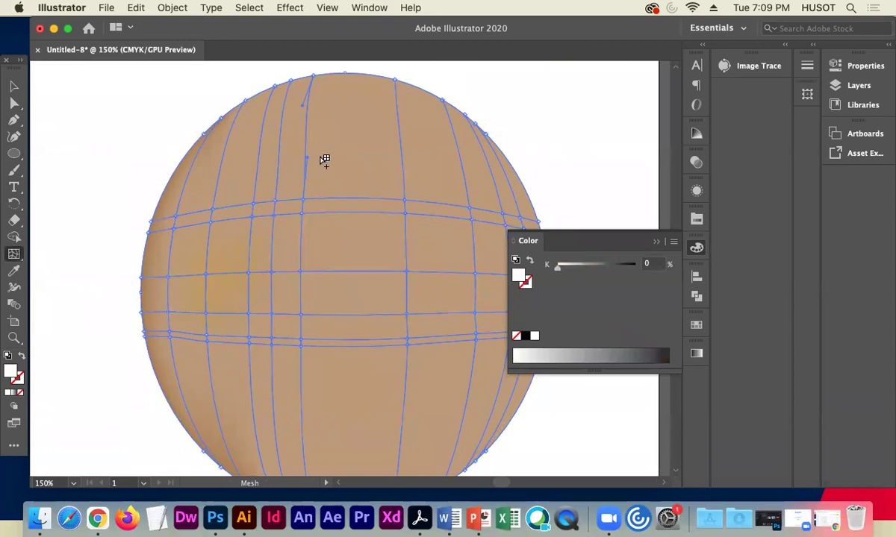
left_click(306, 123)
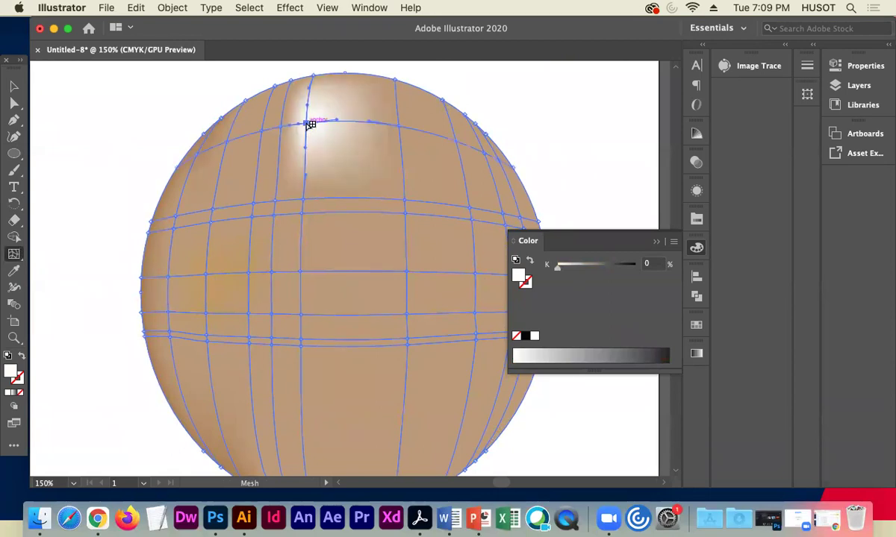
left_click(405, 129)
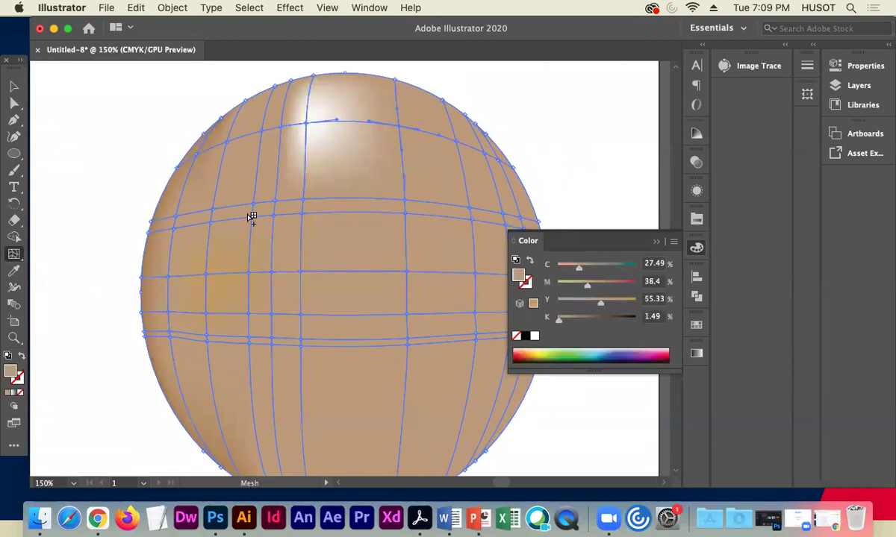
left_click_drag(557, 317, 583, 317)
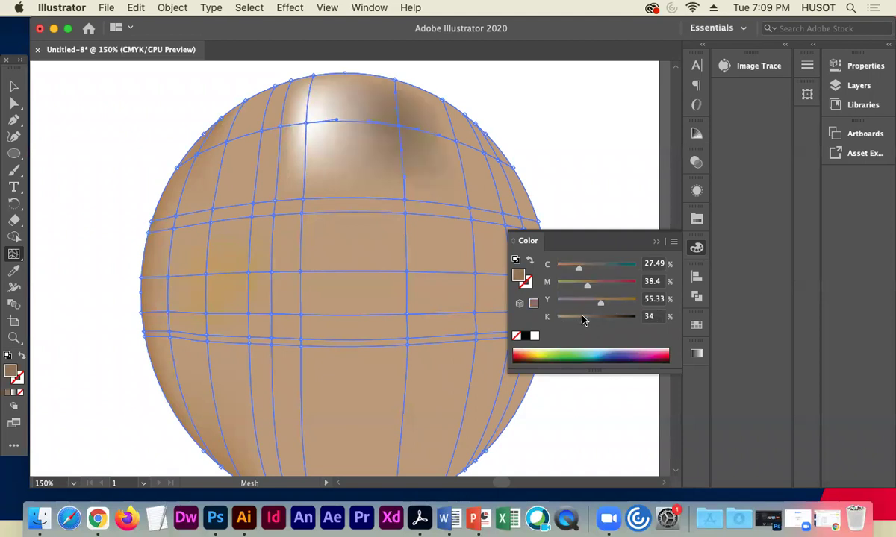
Recolour the white mesh point near the ellipse's top with the light tan swatch and set its black to 26%.
left_click(307, 122)
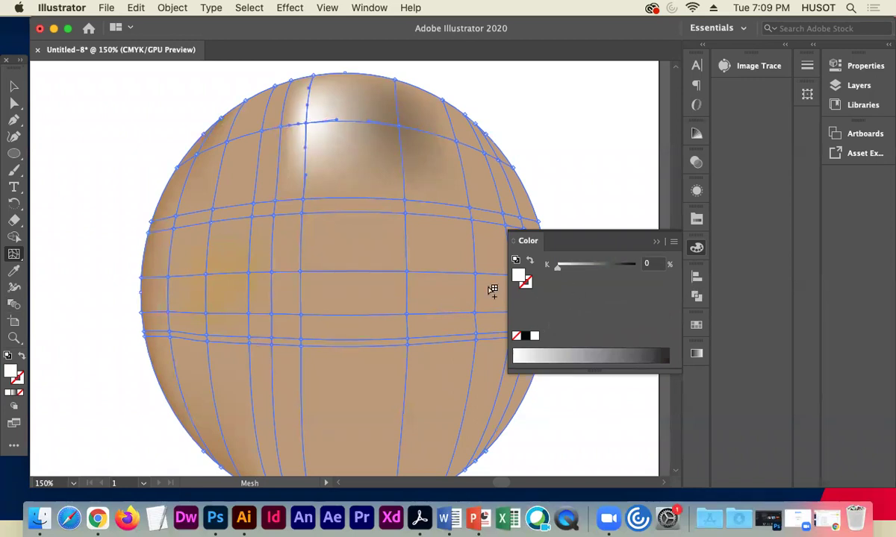
left_click(696, 325)
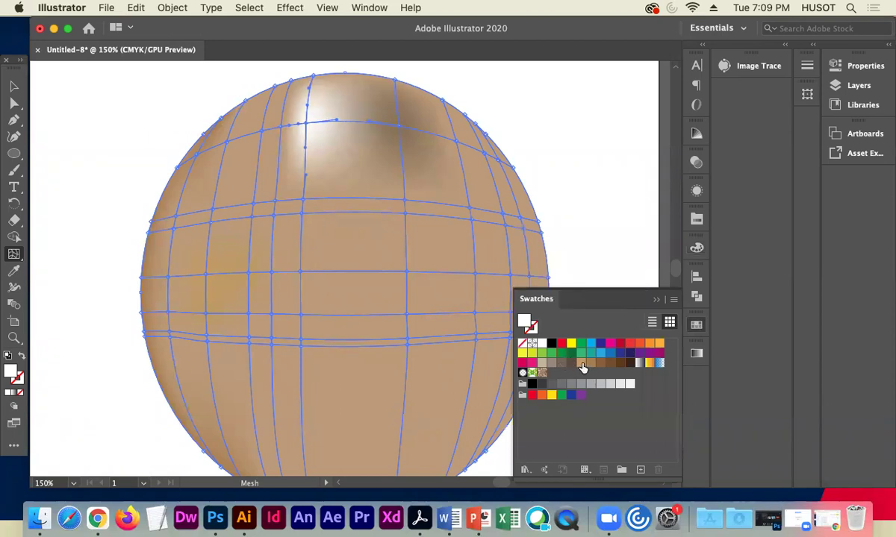
left_click(582, 363)
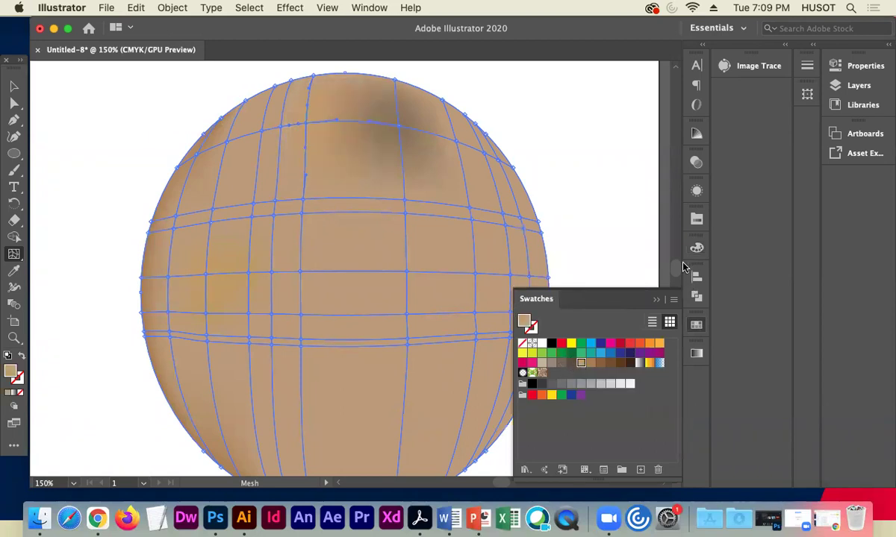
left_click(696, 248)
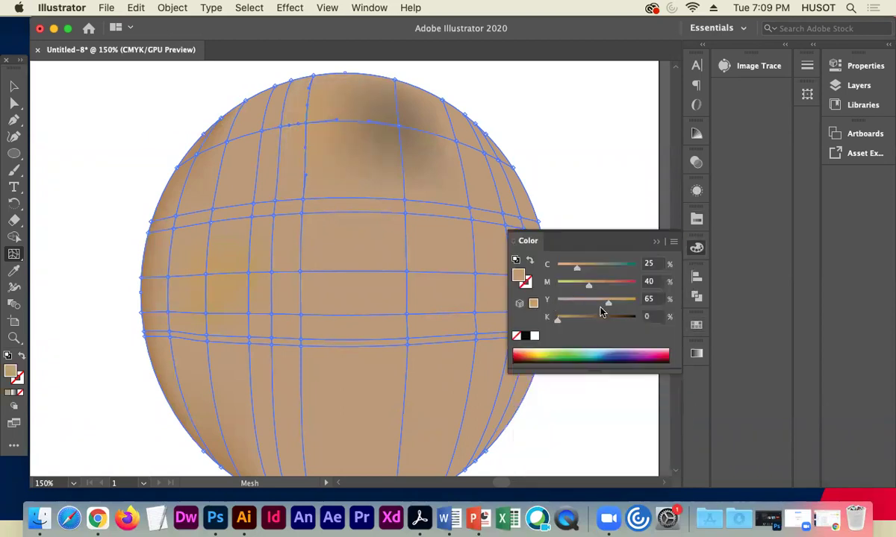
left_click_drag(559, 320, 579, 322)
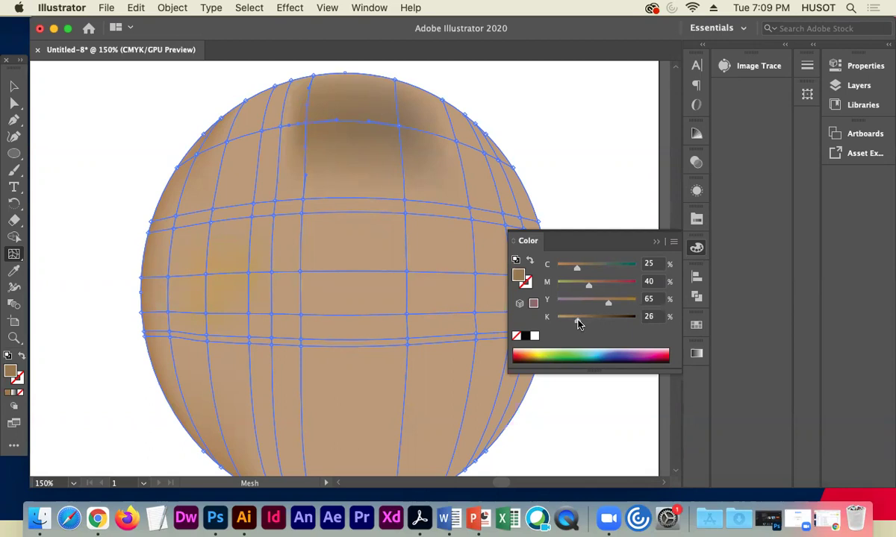
Set the adjacent mesh point on the left to 34% black and add two mesh points near the top centre in that colour.
left_click(282, 127)
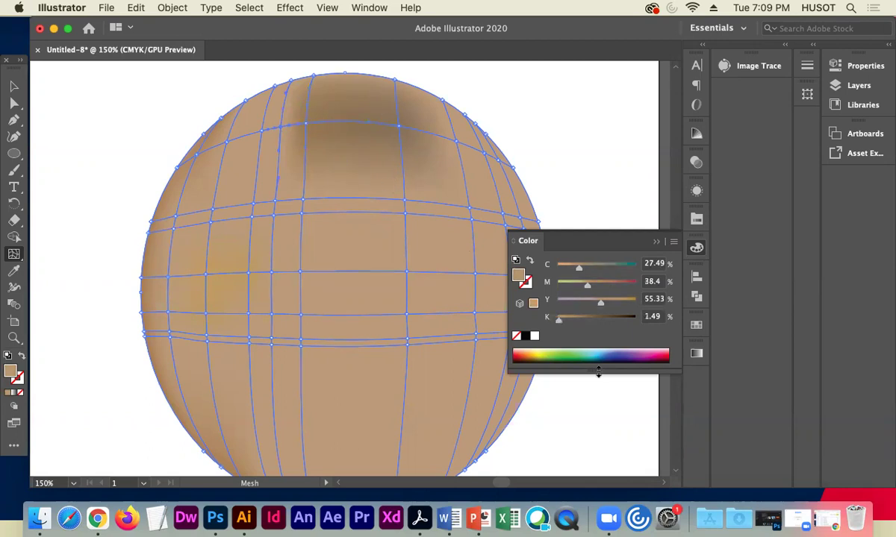
left_click_drag(563, 323, 584, 320)
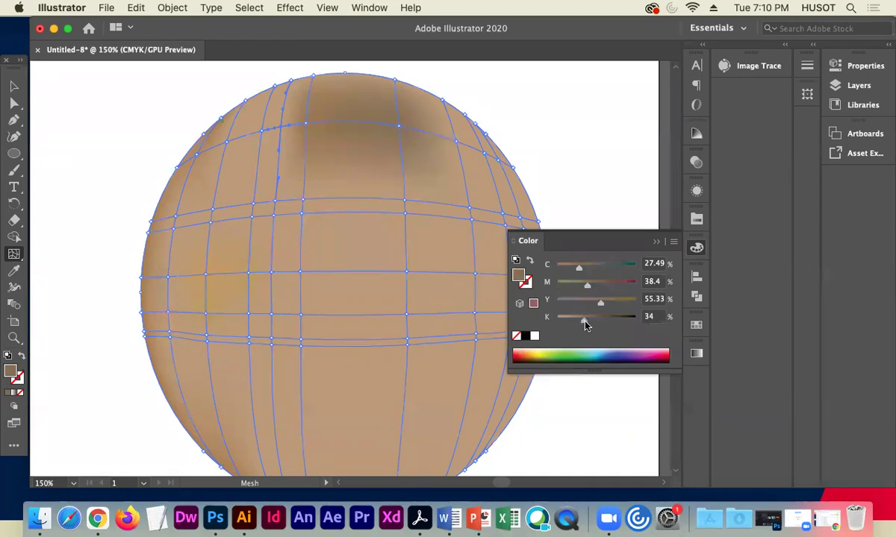
left_click(327, 112)
left_click(330, 143)
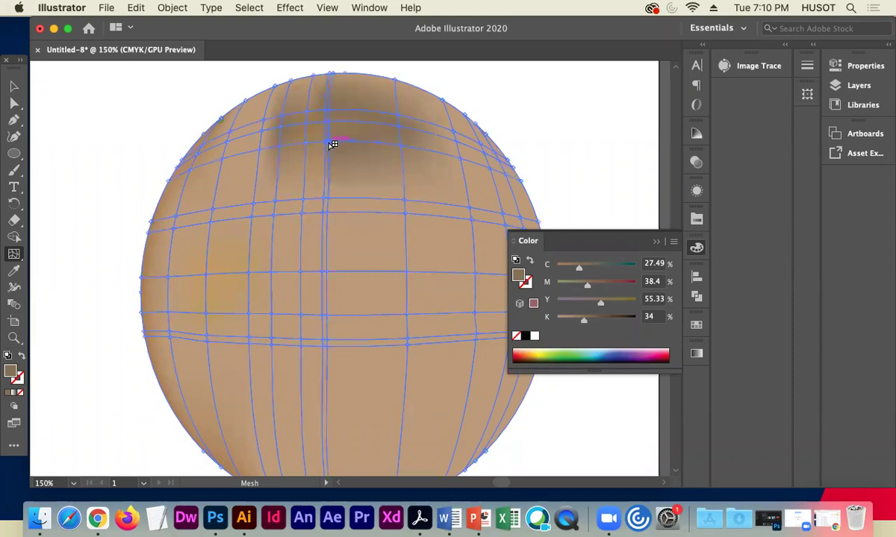
Darken the mesh point left of the top centre to 36% black and add another mesh point below it in that colour.
left_click(309, 124)
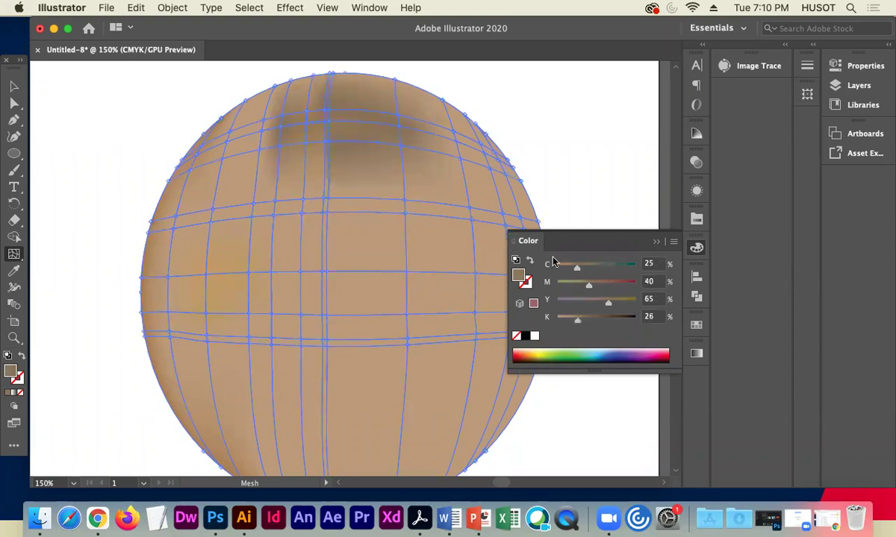
left_click_drag(575, 323, 589, 322)
left_click(309, 166)
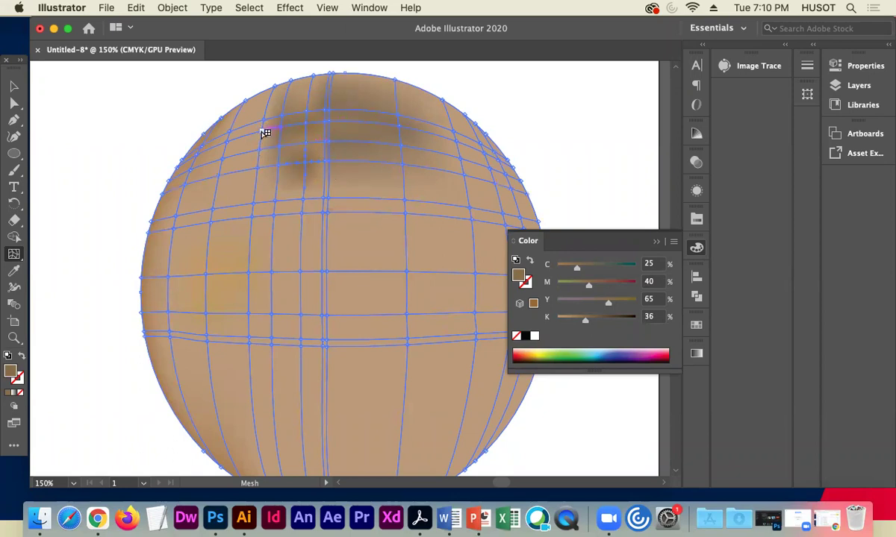
Set the mesh point at the ellipse's upper right to 34% black and deselect the mesh to check the shading.
left_click(265, 133)
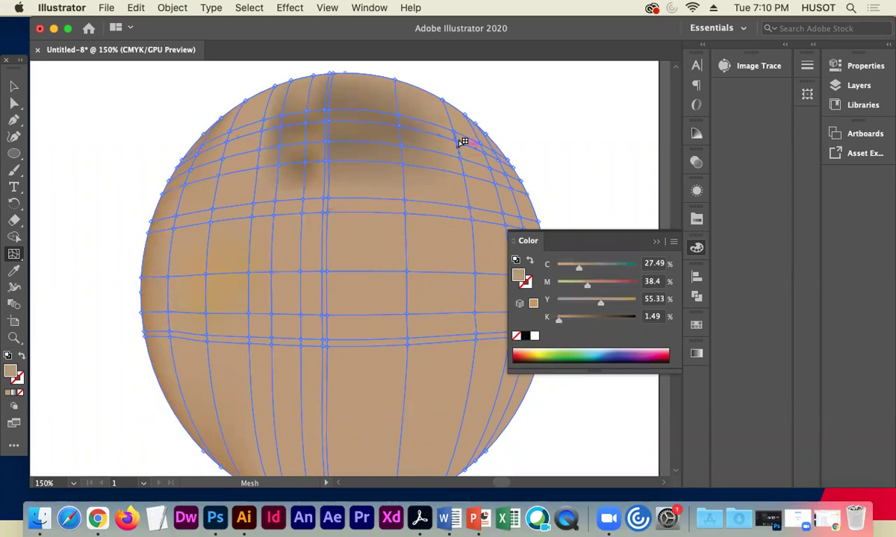
left_click_drag(578, 324, 585, 322)
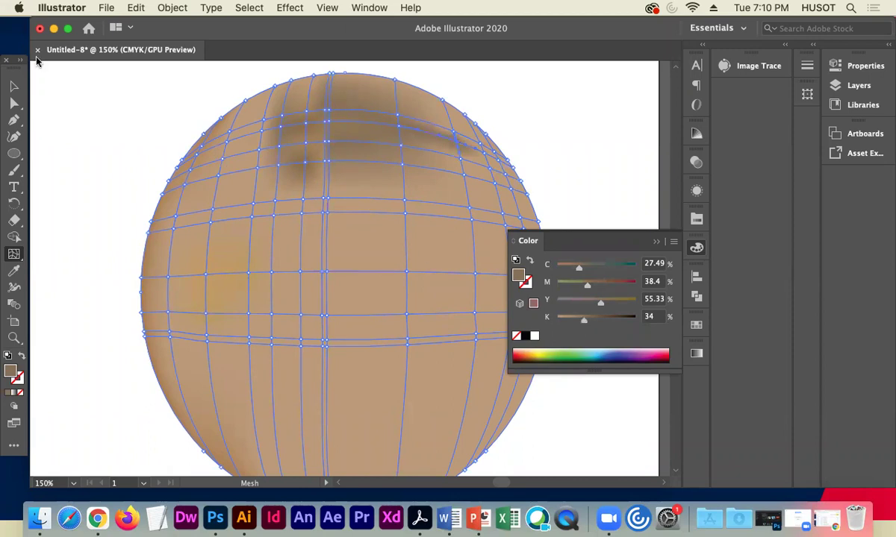
left_click(18, 84)
left_click(80, 99)
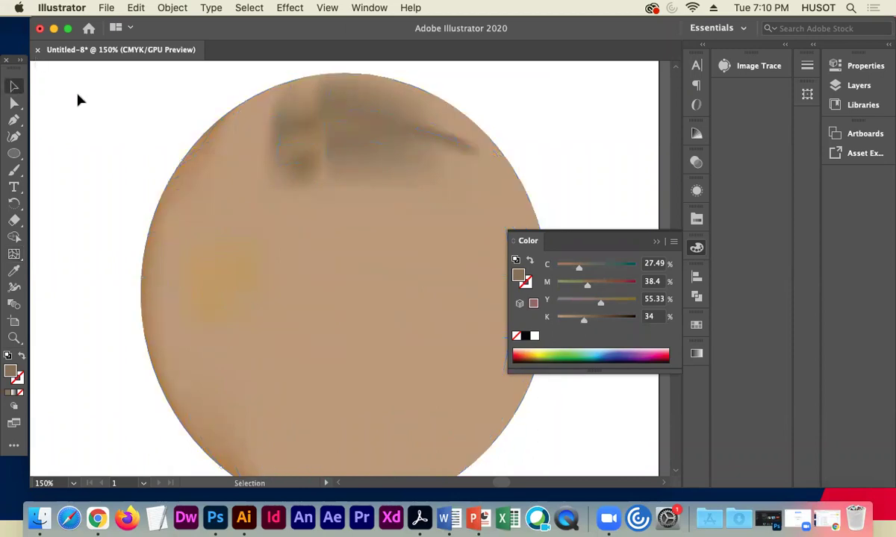
left_click(375, 140)
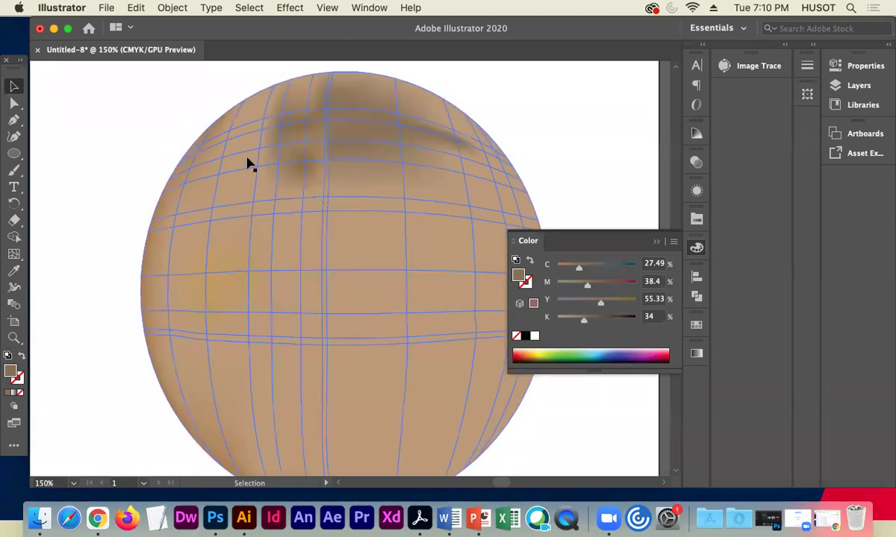
left_click(90, 134)
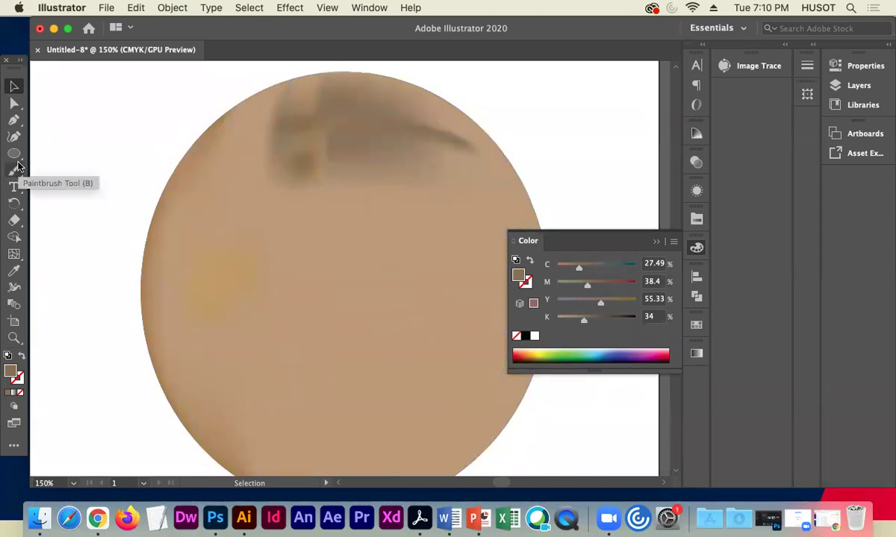
Draw a closed, curved brown shape about 286 by 117 pt over the ellipse's upper part with the Pen tool.
left_click(14, 120)
left_click(212, 207)
left_click_drag(483, 197, 576, 227)
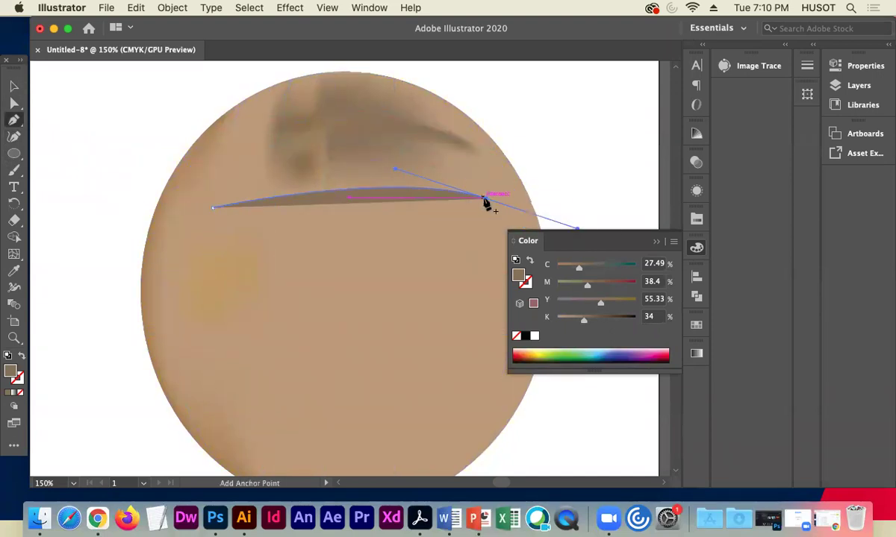
left_click_drag(340, 96, 271, 156)
left_click_drag(244, 120, 215, 184)
left_click(213, 207)
Reduce the opacity of the brown pen shape to 30%.
left_click(14, 85)
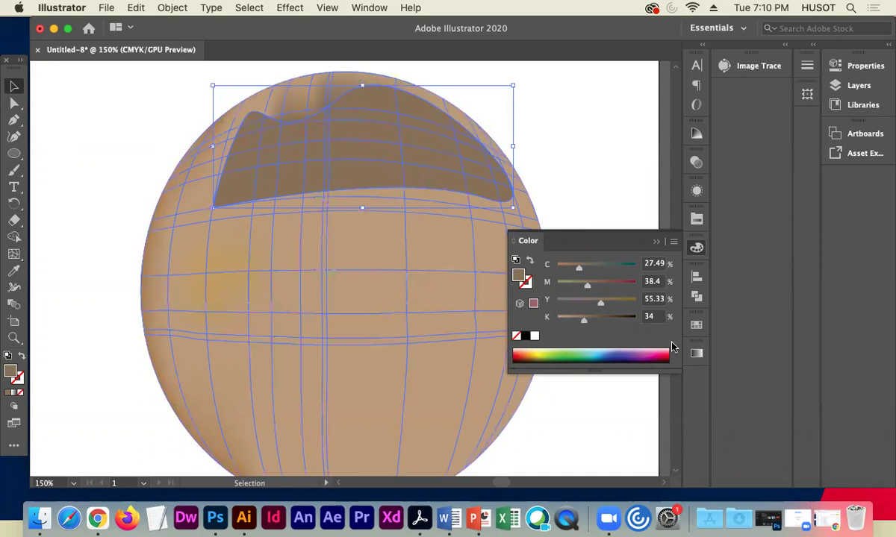
left_click(851, 66)
left_click(752, 254)
left_click_drag(749, 271, 712, 270)
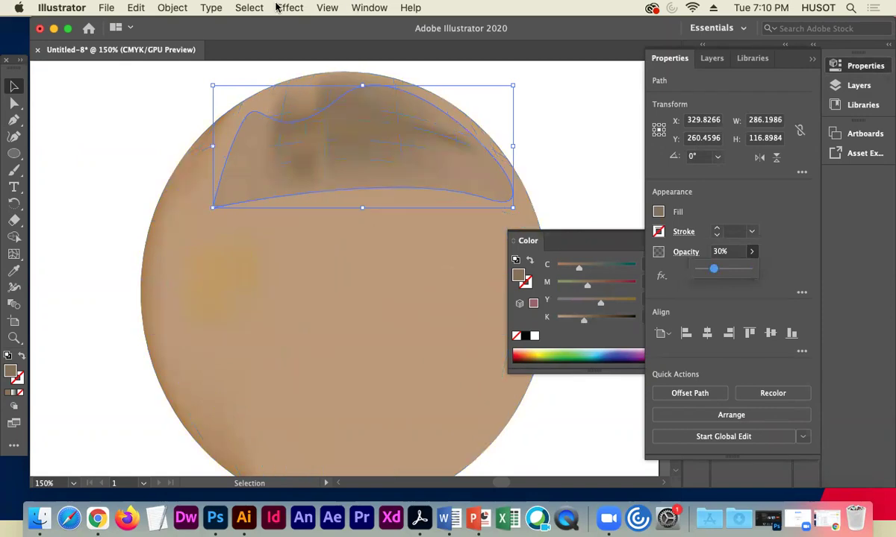
Apply a Gaussian Blur with a radius of about 63 pixels to the semi-transparent shape.
left_click(290, 7)
mouse_move(365, 280)
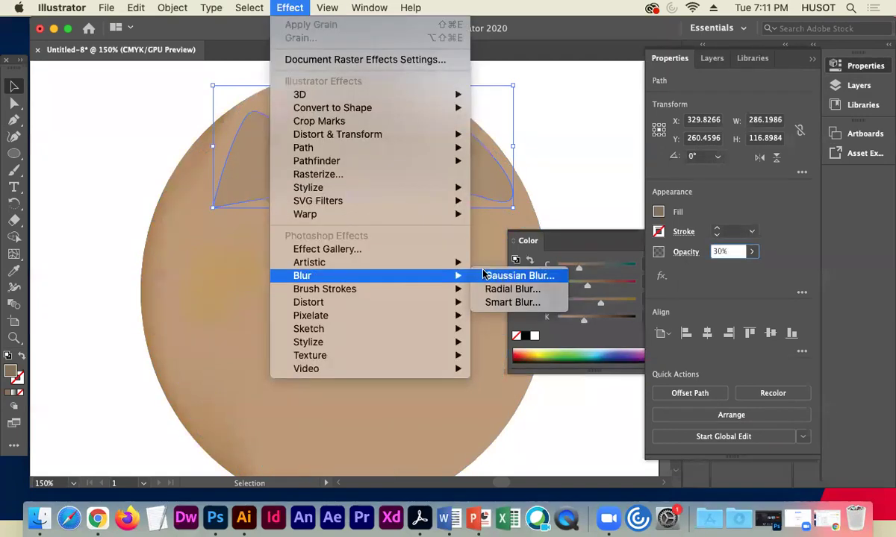
left_click(480, 276)
left_click_drag(228, 129, 256, 196)
mouse_move(243, 227)
left_mouse_down()
mouse_move(221, 227)
mouse_move(273, 226)
mouse_move(257, 226)
left_mouse_up()
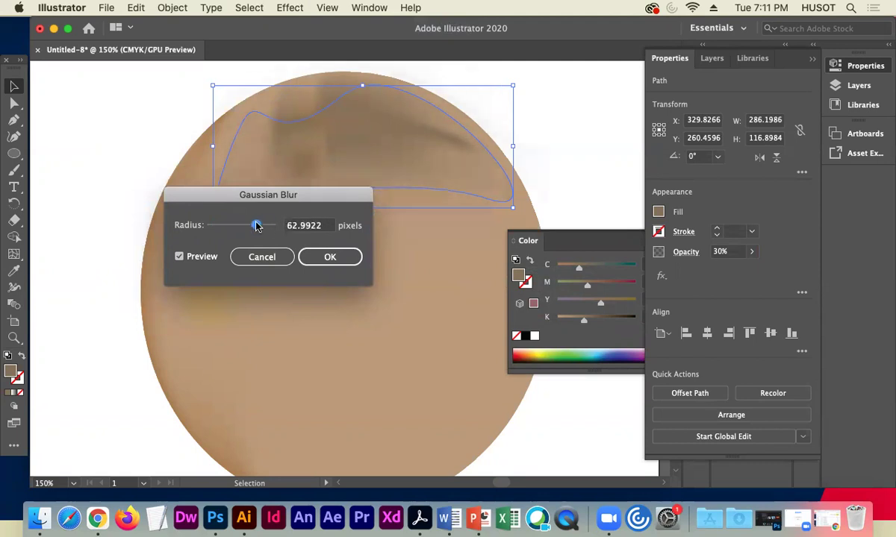
left_click(324, 257)
Move the blurred shape slightly down and left on the ellipse and set its opacity to 74%.
left_click(121, 142)
left_click_drag(314, 159, 355, 185)
left_click(138, 114)
left_click(752, 252)
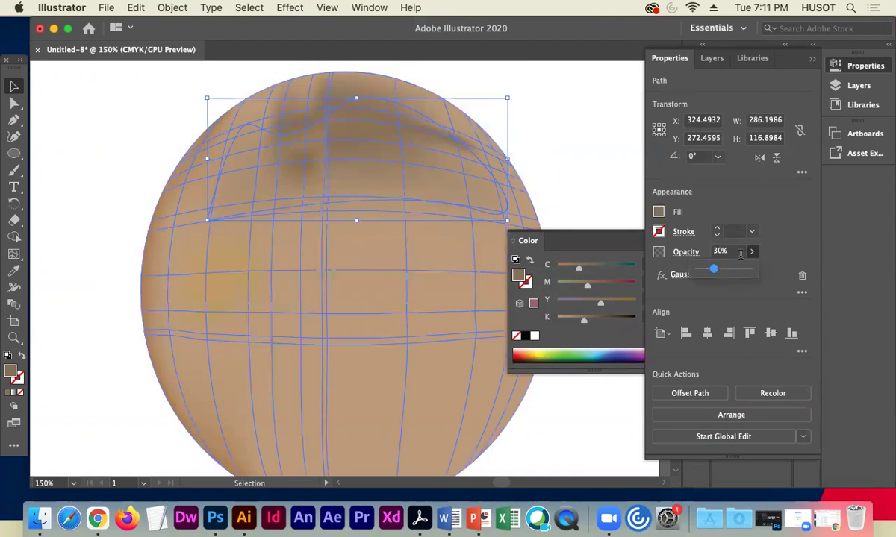
left_click_drag(711, 268, 736, 266)
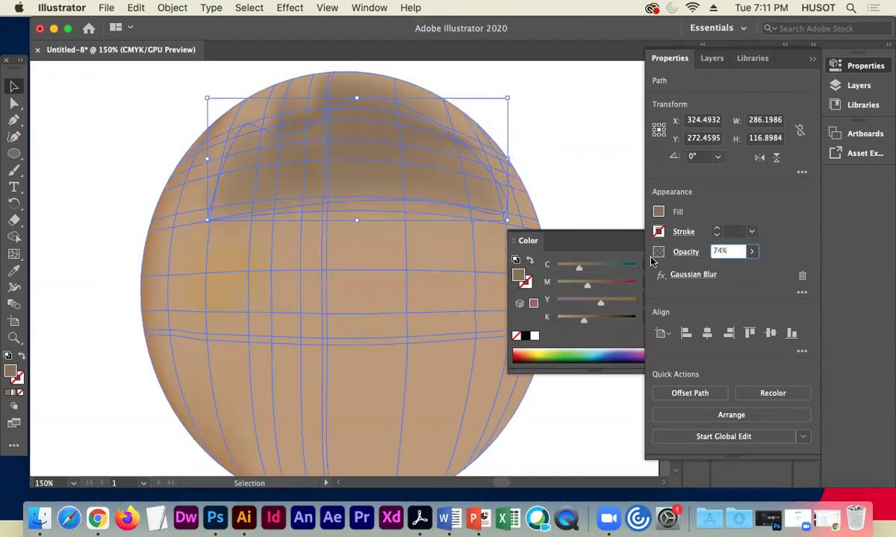
left_click(112, 162)
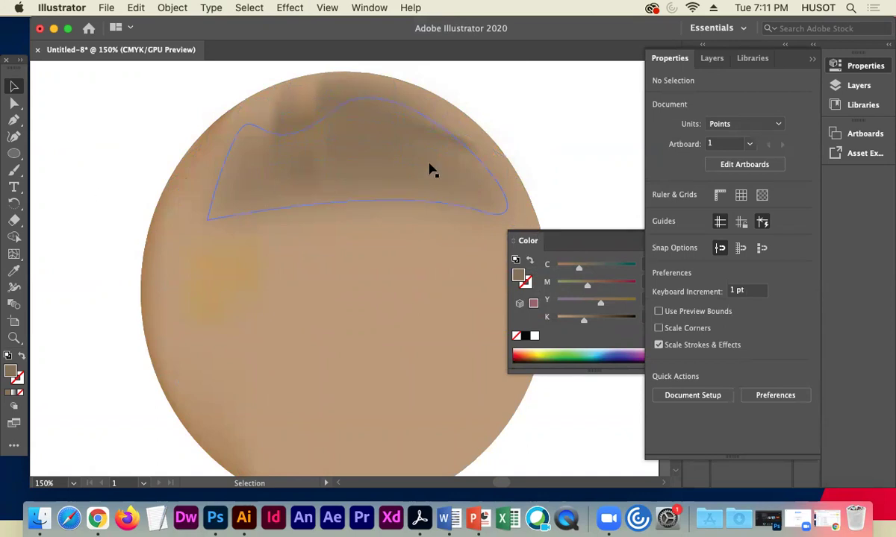
Move the blurred brown shape to the lower part of the ellipse and rotate it by about 175°.
left_click(389, 180)
left_click_drag(390, 180, 352, 303)
left_click_drag(476, 214, 281, 409)
left_click(117, 298)
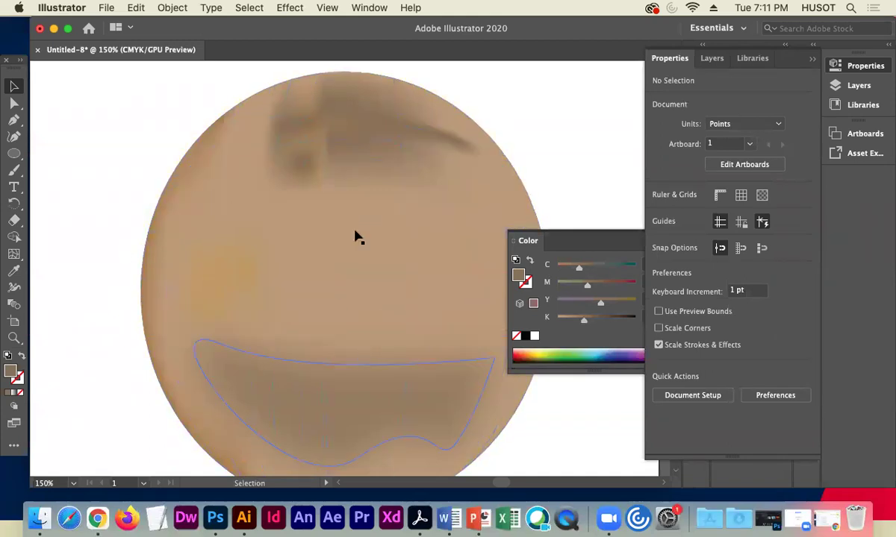
Nudge the rotated blurred shape slightly lower on the ellipse.
key("a")
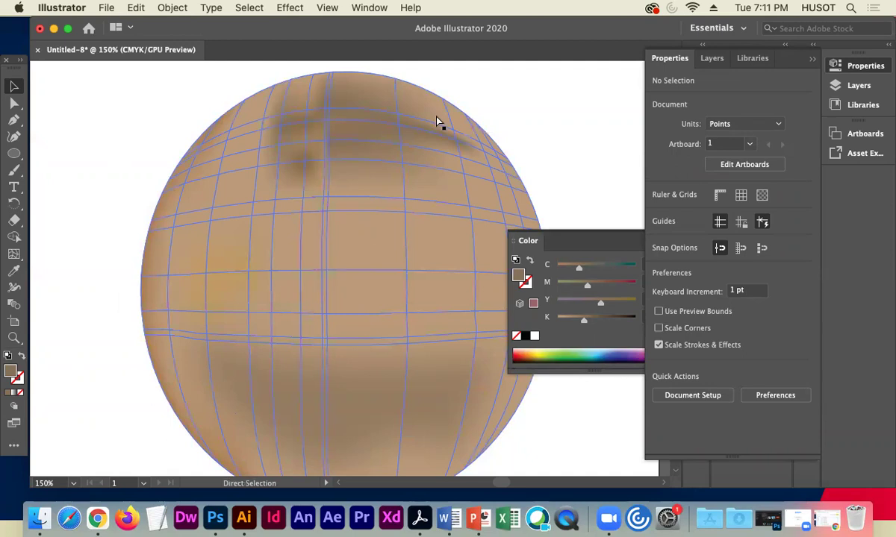
key("super+minus")
key("super+minus")
key("super+minus")
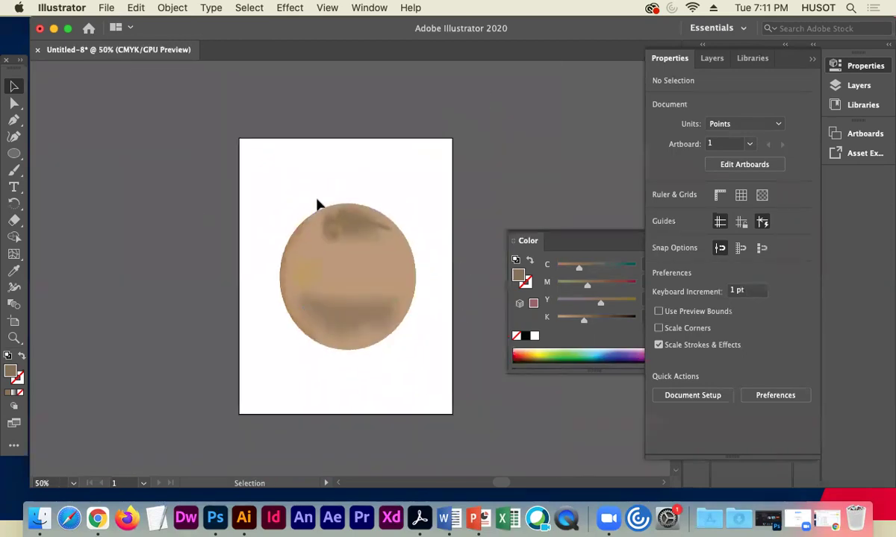
left_click(351, 215)
left_click(304, 390)
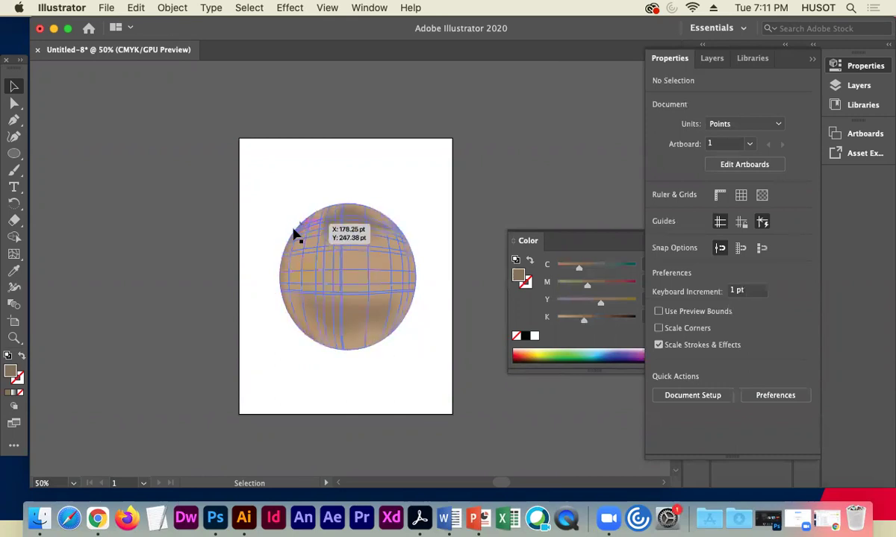
left_click(334, 319)
left_click_drag(344, 313, 343, 318)
left_click(155, 300)
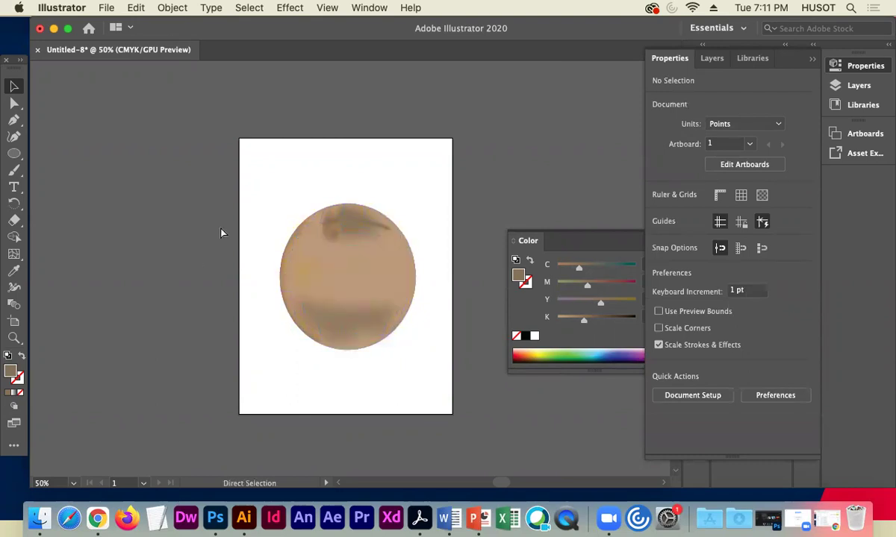
Select all the artwork on the artboard and delete it.
key("super+minus")
key("super+a")
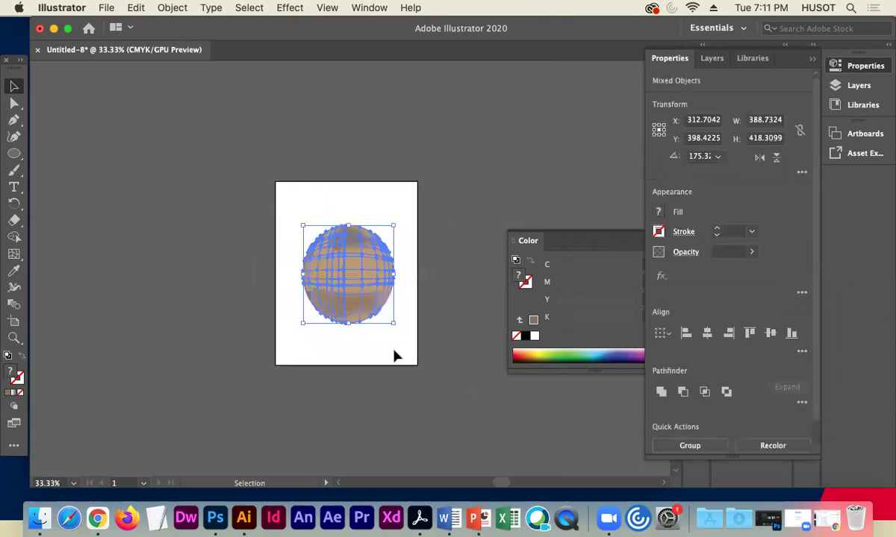
key("Delete")
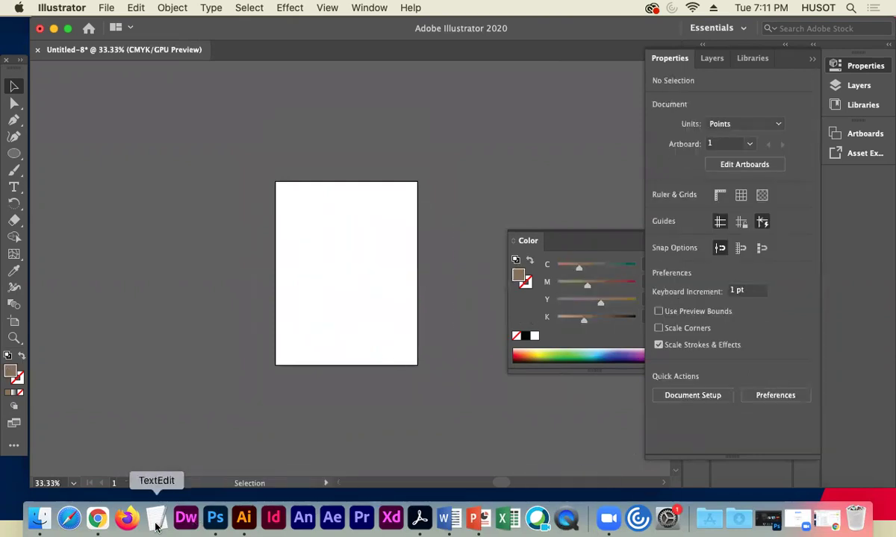
Switch to Chrome, open a new window and look through Google image results for "edgar allan poe".
left_click(91, 521)
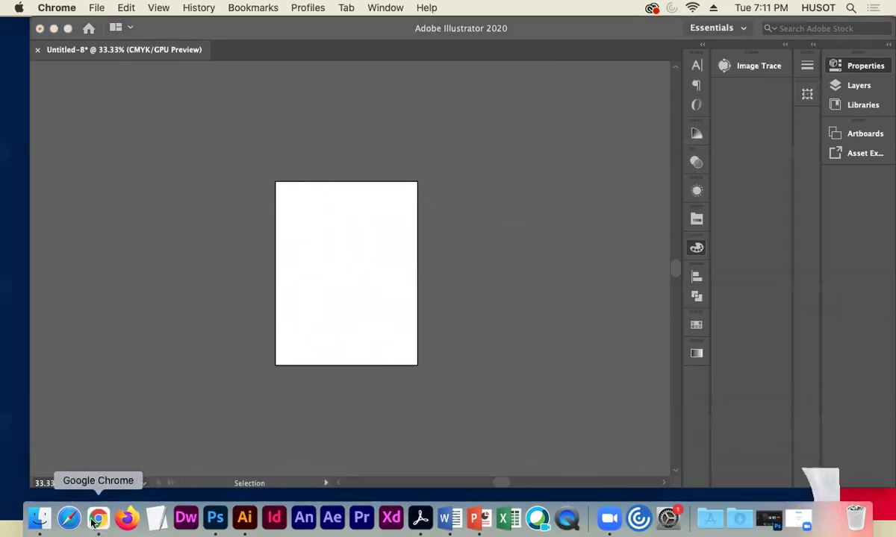
left_click(98, 10)
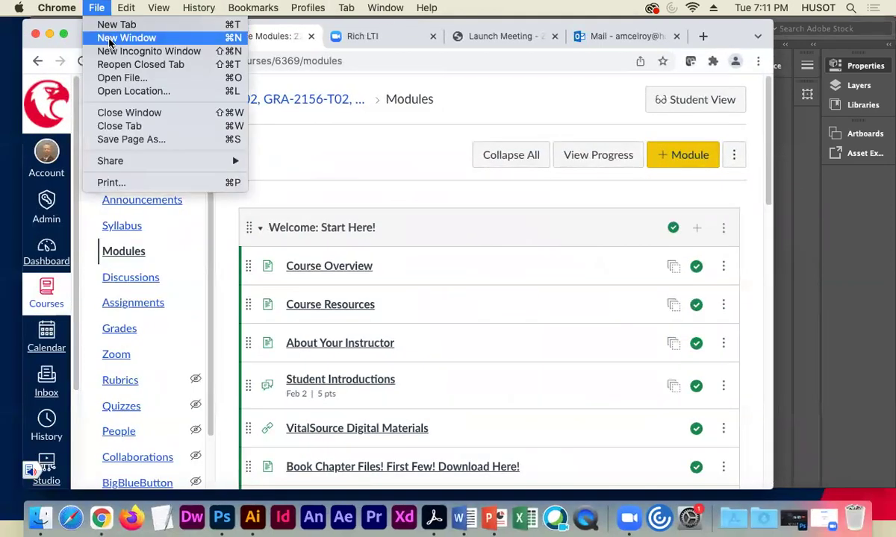
left_click(110, 37)
type("edgar allan poe")
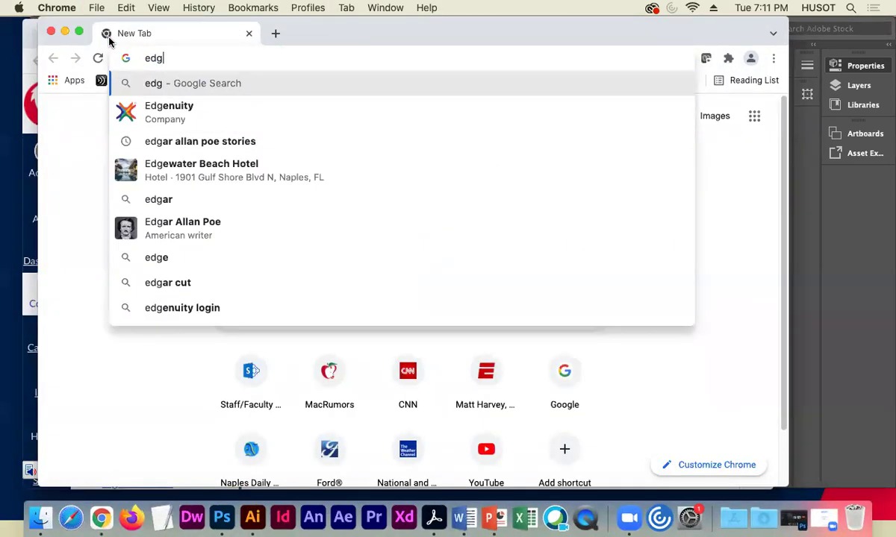
key("Return")
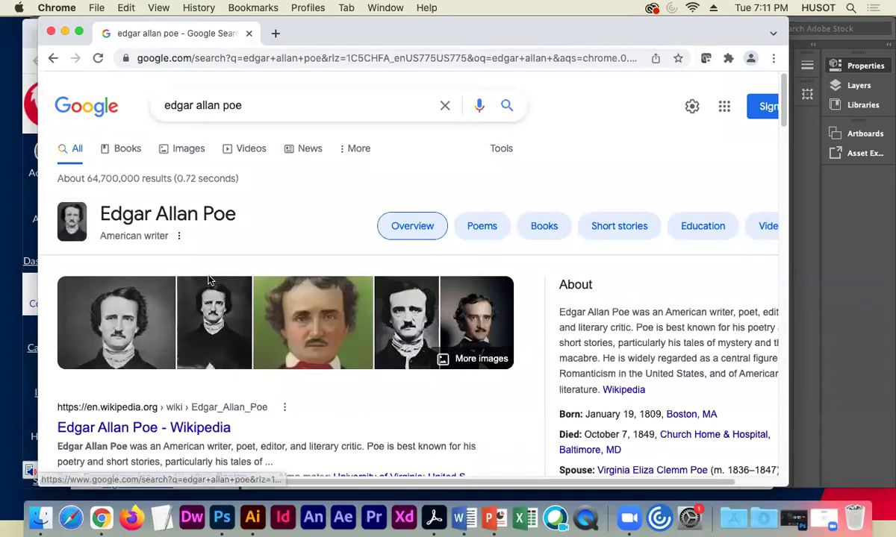
left_click(179, 148)
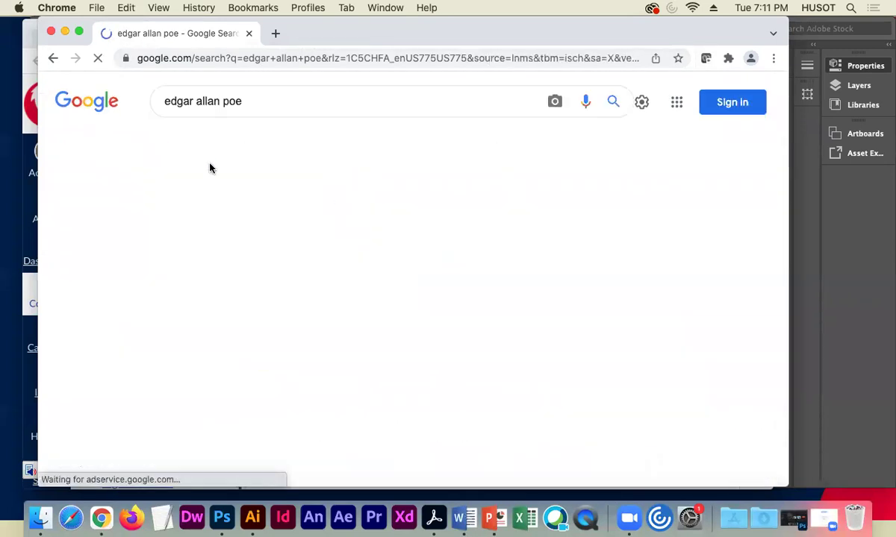
scroll(347, 306, "down", 5)
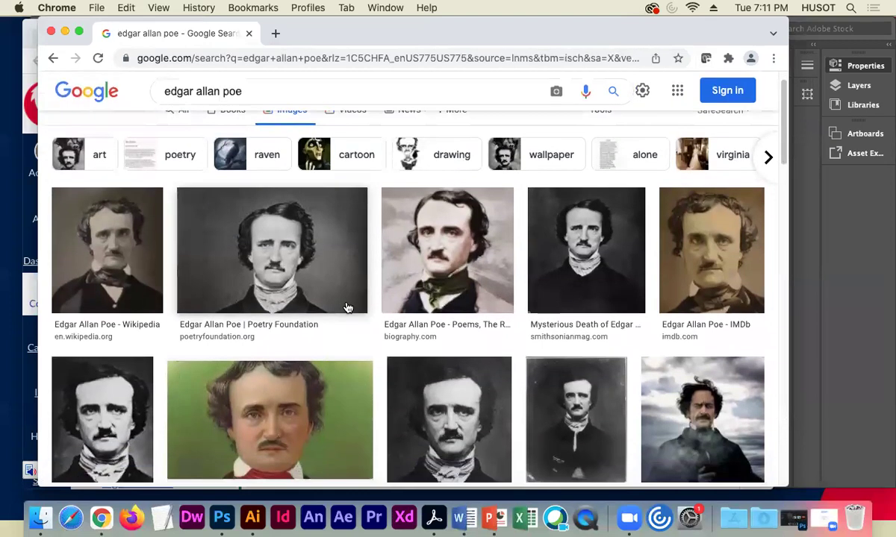
scroll(348, 306, "down", 1)
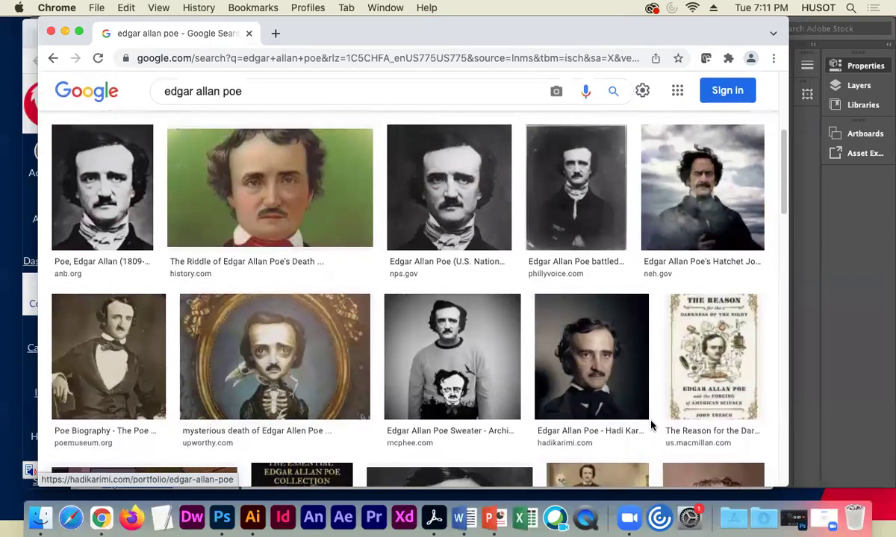
Save the 1,200 × 1,500 colour portrait of Poe to the Desktop as Edgar-1 and put the browser windows away.
left_click(560, 358)
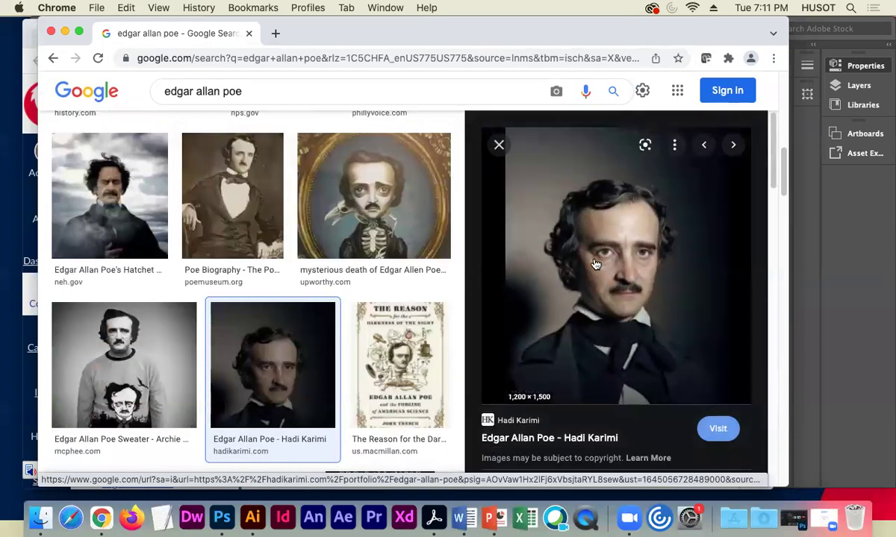
right_click(608, 224)
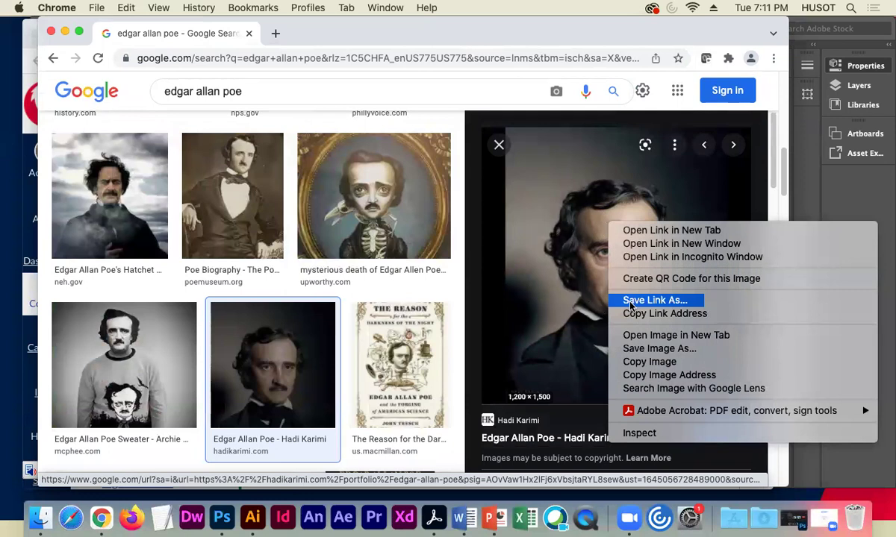
left_click(657, 349)
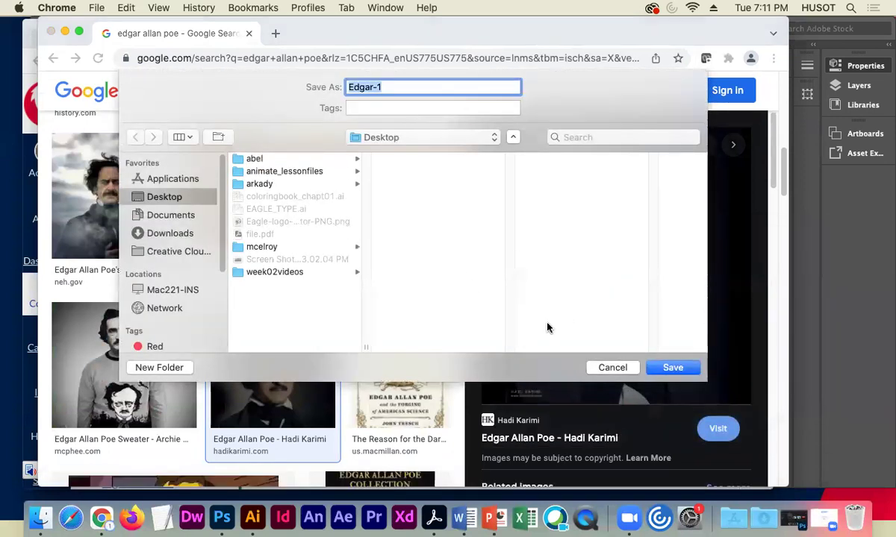
left_click(672, 367)
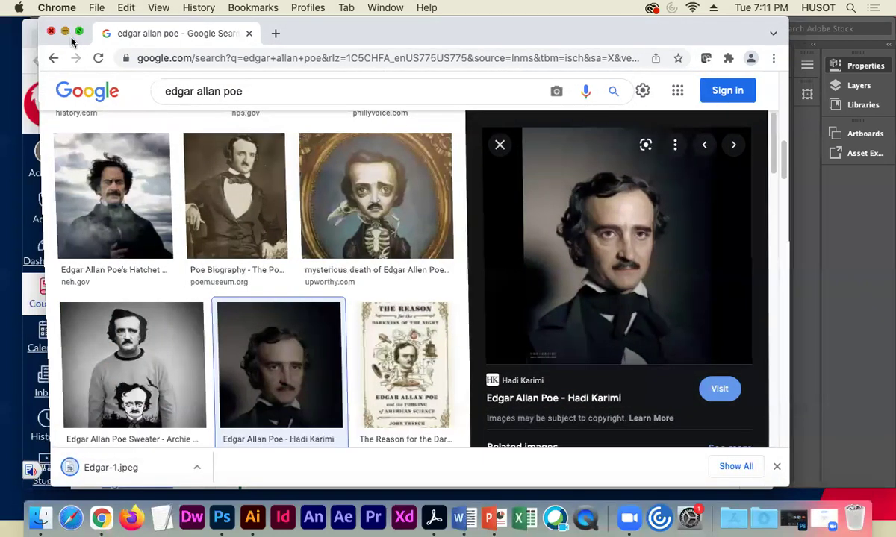
left_click(66, 32)
left_click(47, 34)
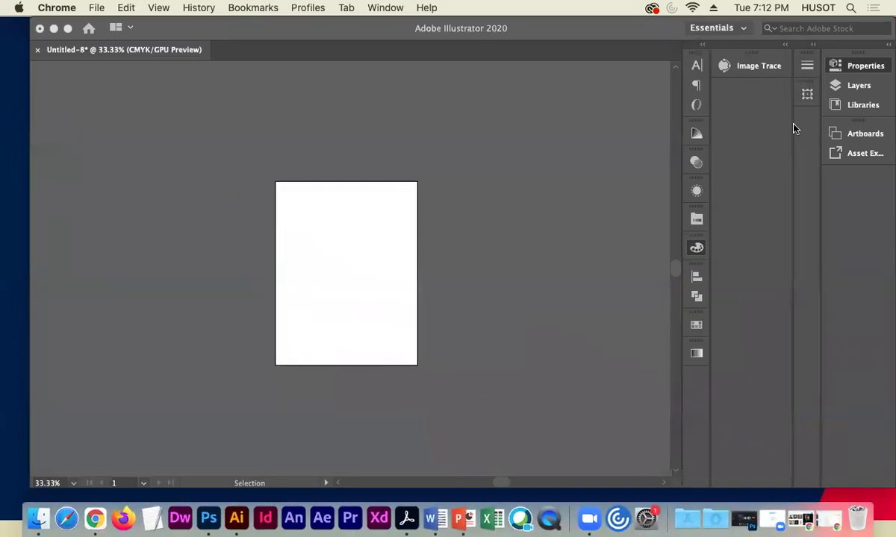
Place Edgar-1.jpeg from the desktop into the Illustrator document, scale it to about 682 × 852 pt and position it over the artboard.
left_click_drag(888, 248, 618, 240)
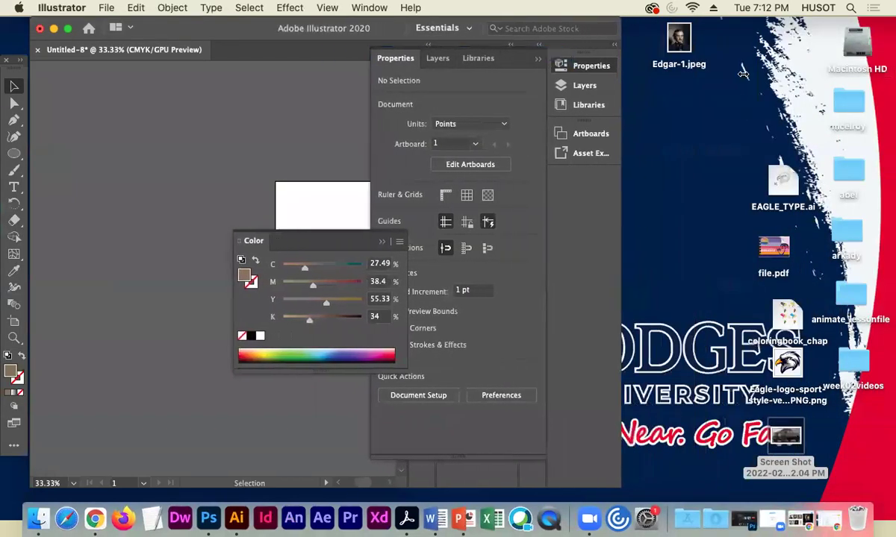
left_click_drag(679, 39, 253, 243)
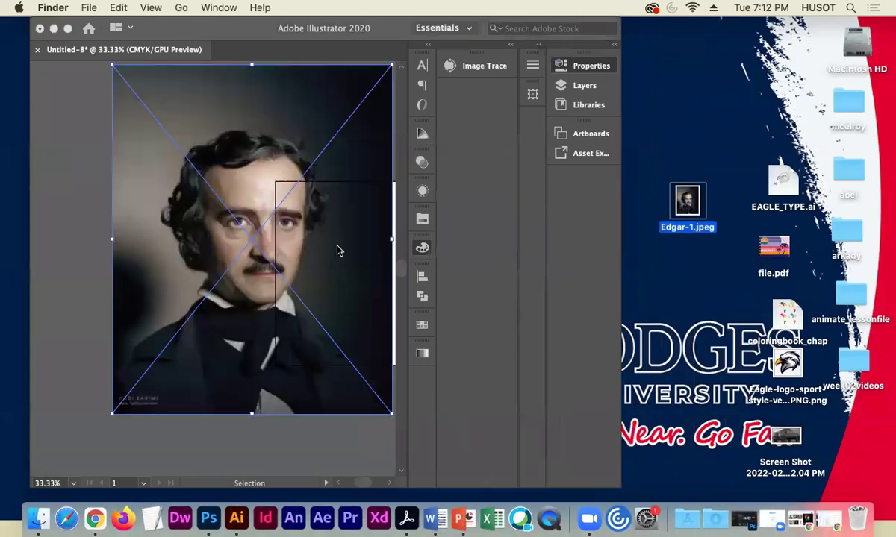
left_click(618, 216)
left_click_drag(632, 208, 869, 209)
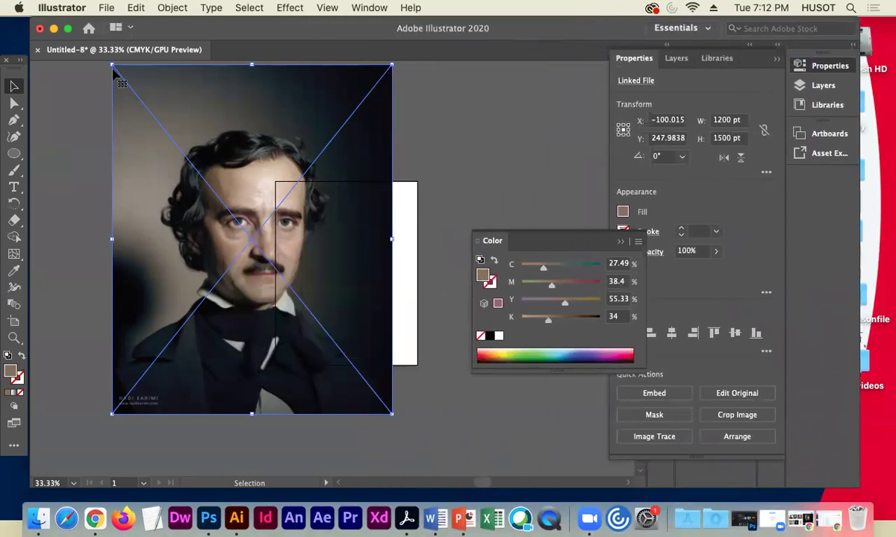
left_click_drag(112, 65, 172, 140)
left_click_drag(208, 222, 302, 259)
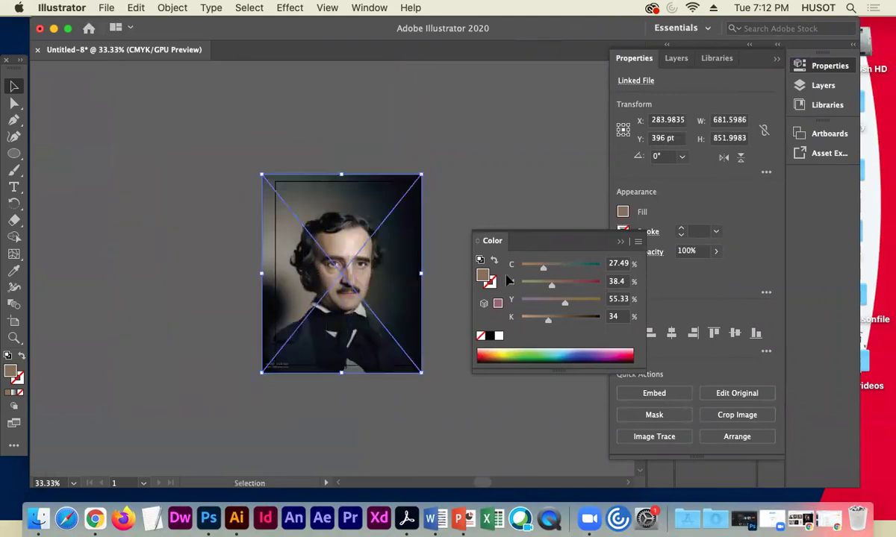
Embed the linked portrait in the document and place a duplicate of it beside the artboard on the right.
left_click(675, 397)
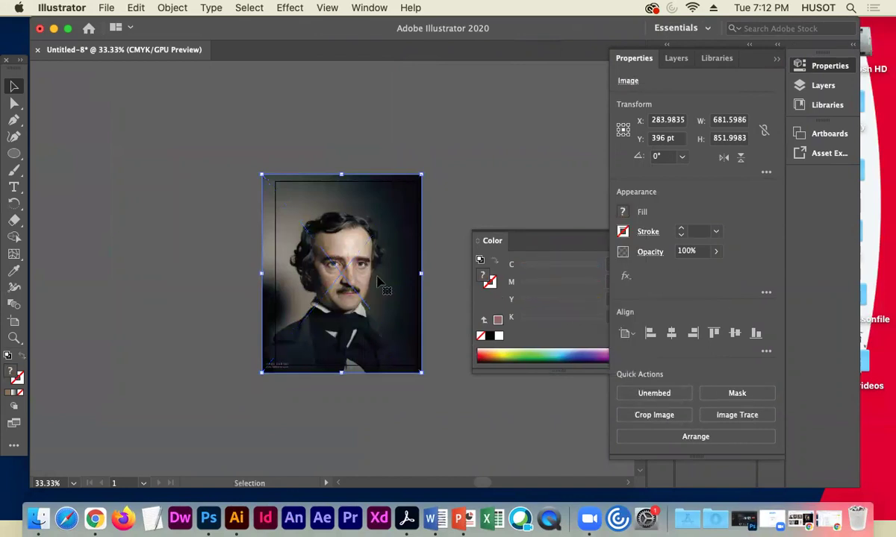
left_click(306, 237, "shift")
left_click_drag(340, 225, 515, 195)
Lower the opacity of the portrait on the artboard so it serves as a faded tracing template.
left_click(353, 241)
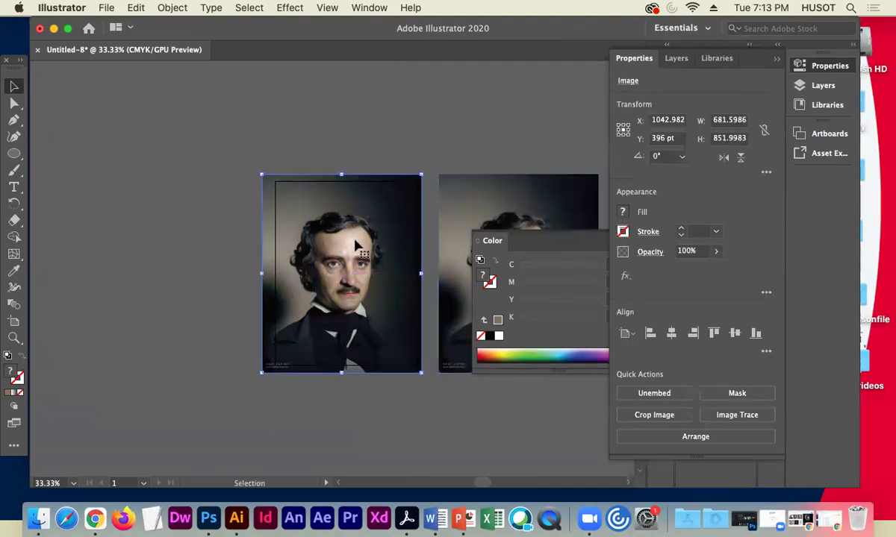
left_click(717, 253)
left_click_drag(713, 273, 689, 274)
left_click(134, 229)
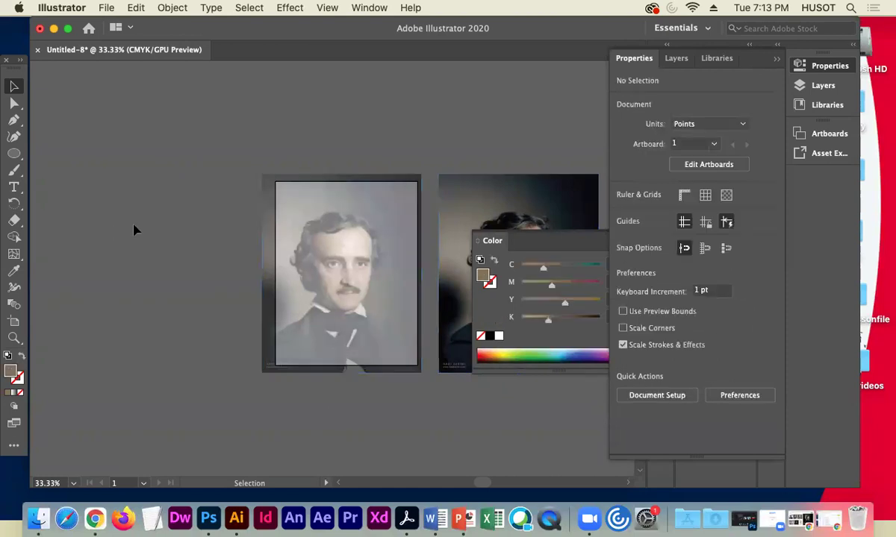
Start a brown-filled Pen tool outline of the face at the eye on the left, curving around the temple up to the hairline.
key("super+1")
key("space")
left_click_drag(152, 184, 110, 181)
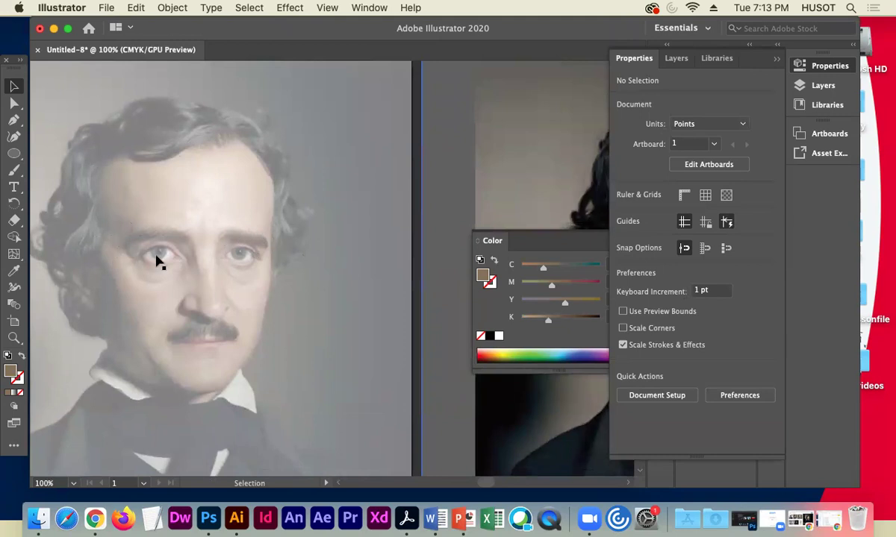
left_click(13, 120)
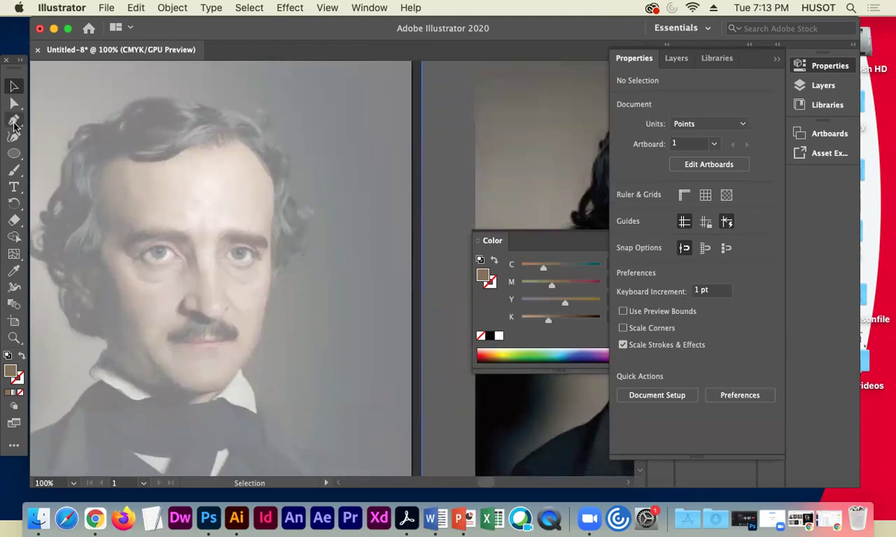
left_click(142, 259)
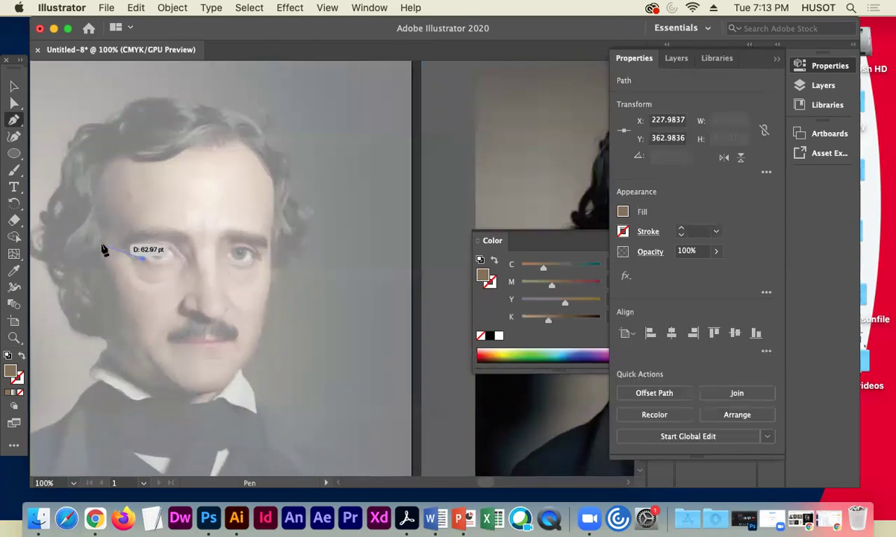
left_click_drag(96, 233, 75, 234)
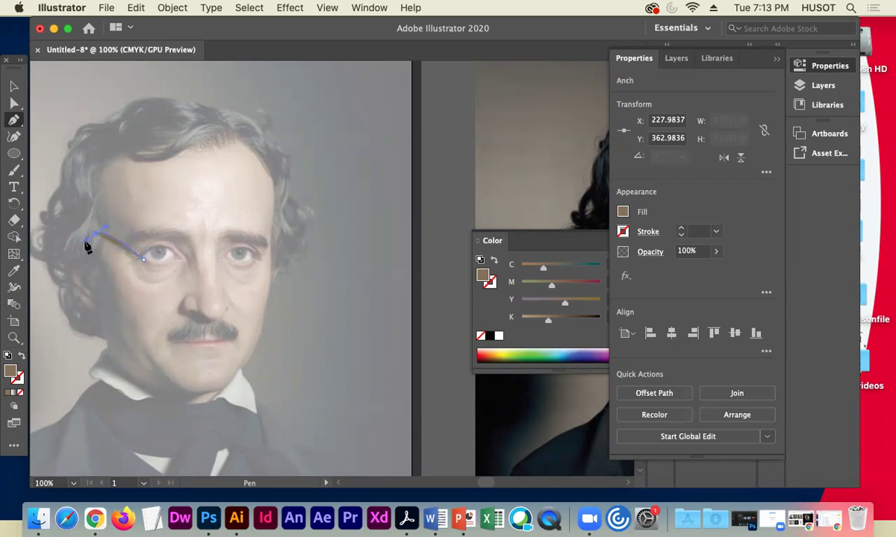
left_click(95, 234)
left_click_drag(121, 144, 186, 131)
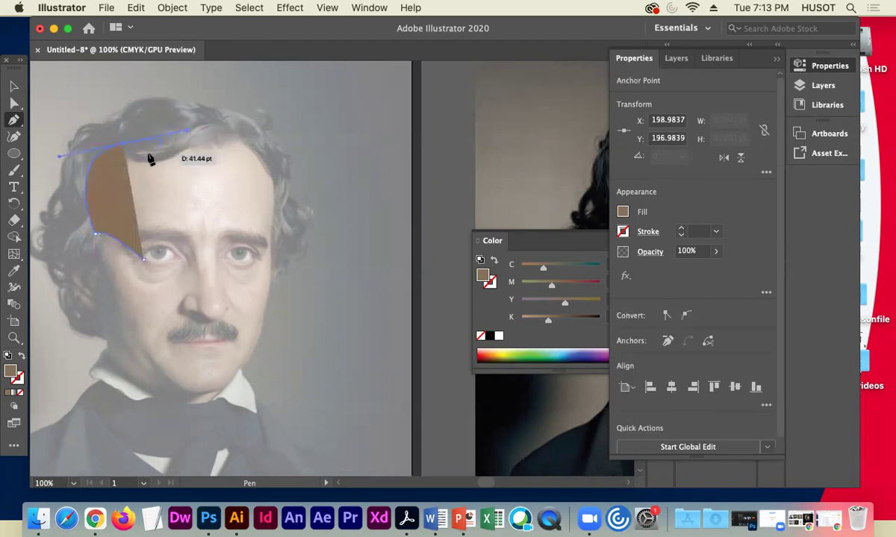
left_click(124, 145)
Continue the face outline along the hairline and down the temple and cheek on the portrait's right side to the lower jaw.
left_click_drag(241, 128, 287, 144)
left_click(239, 129)
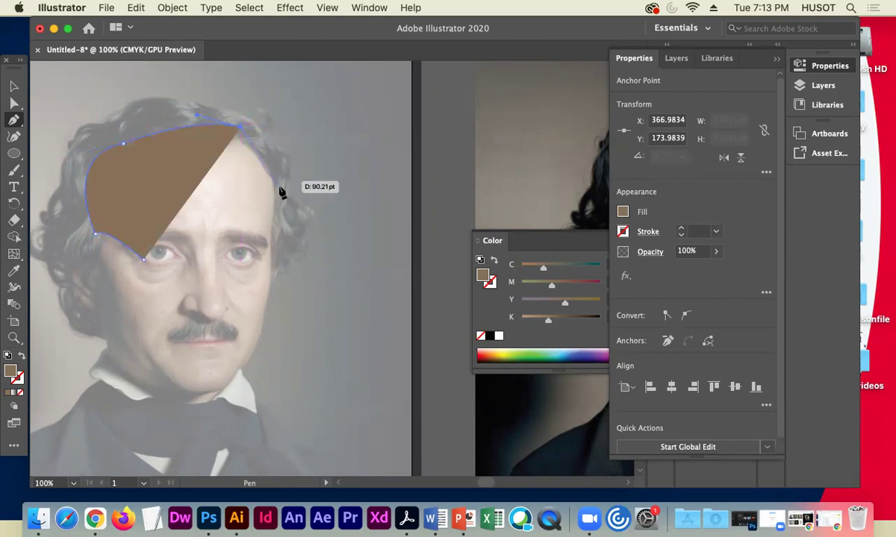
left_click_drag(274, 192, 271, 212)
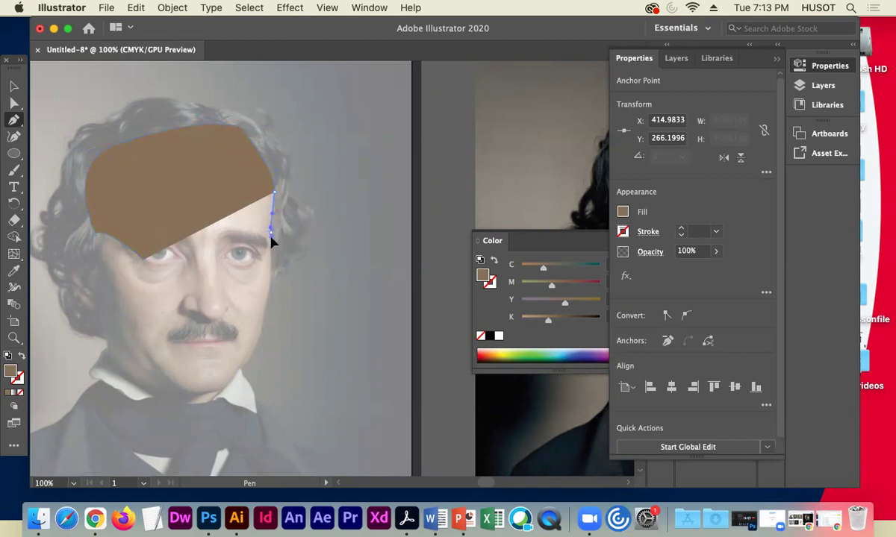
left_click(270, 236)
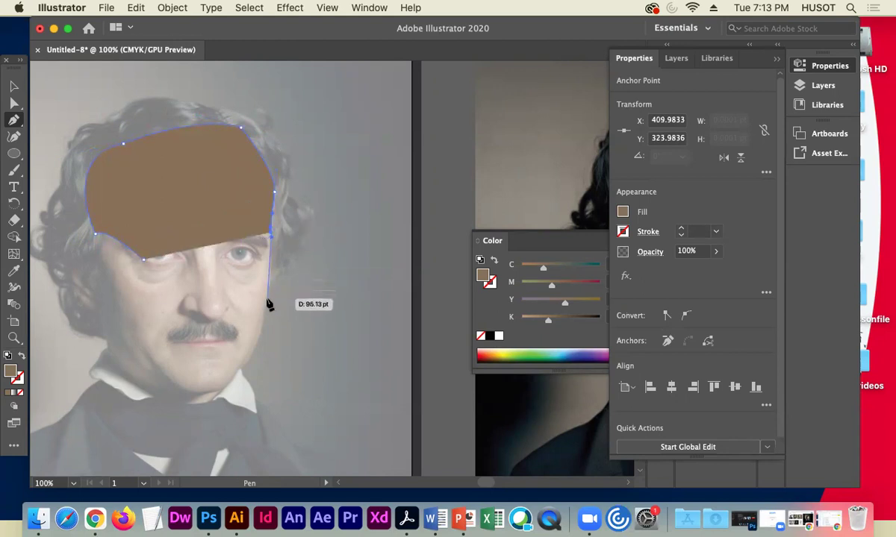
left_click(263, 303)
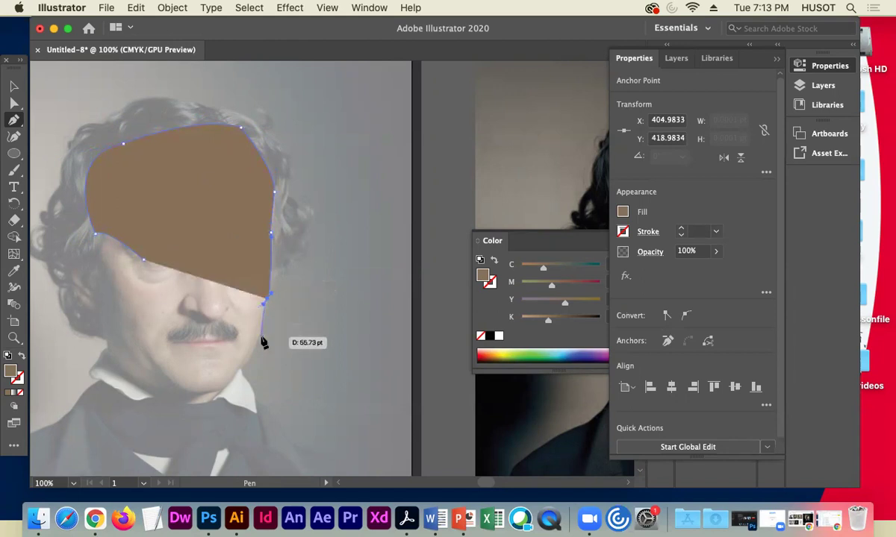
left_click(261, 332)
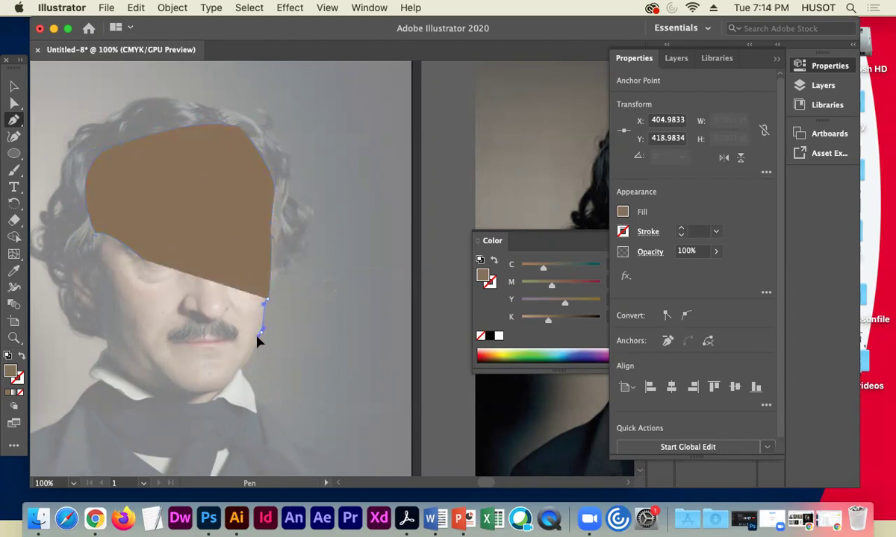
left_click(258, 340)
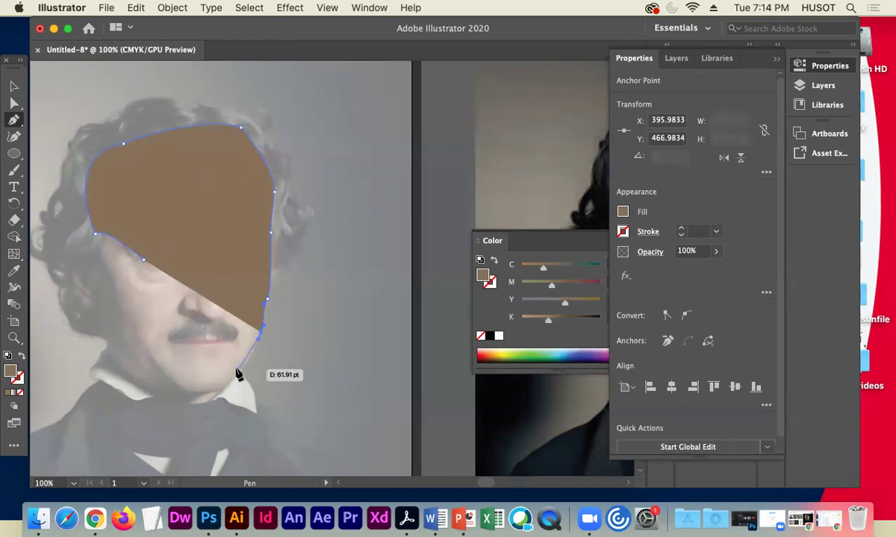
Extend the face outline around the chin and up the jaw to the hair on the portrait's left side.
left_click(239, 371)
left_click(211, 391)
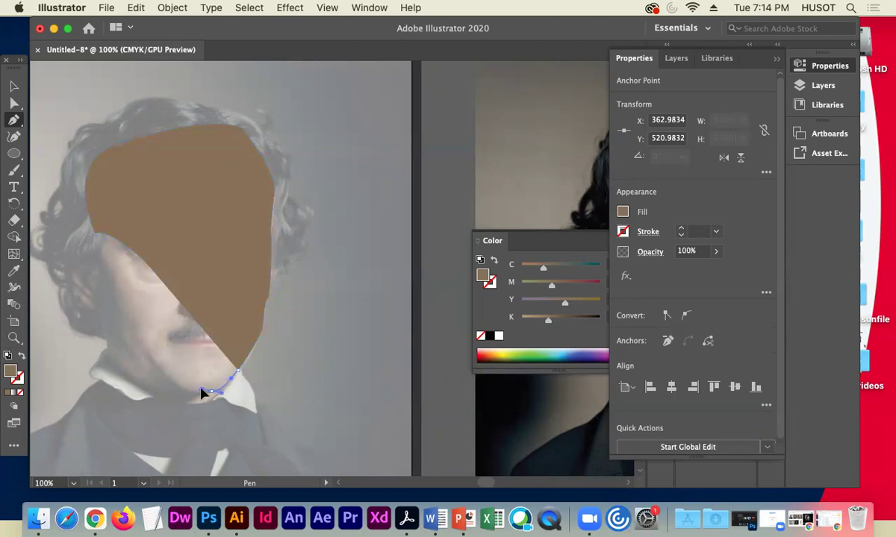
left_click_drag(202, 390, 201, 391)
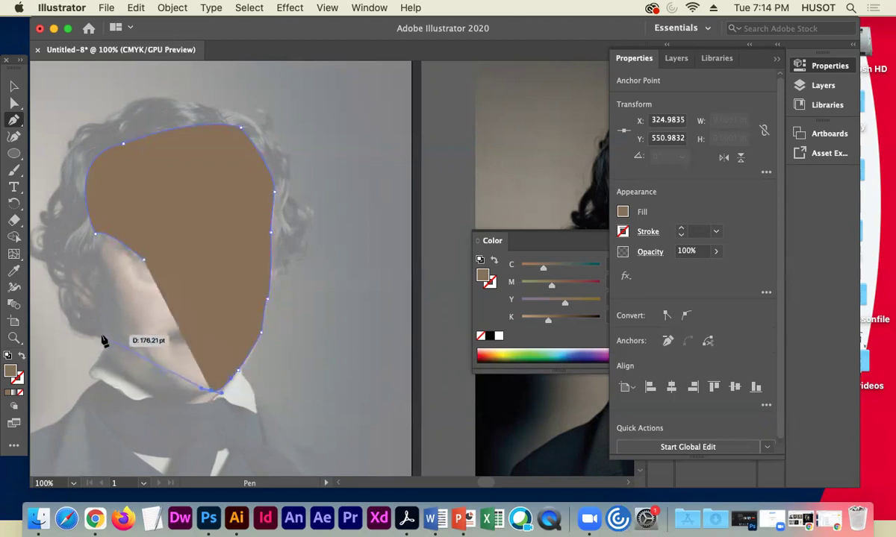
left_click_drag(106, 332, 94, 311)
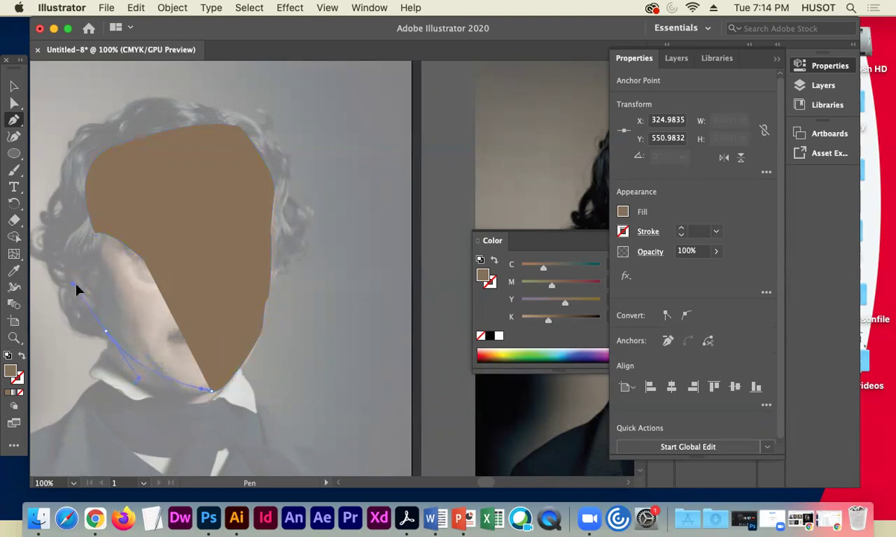
left_click_drag(76, 266, 69, 274)
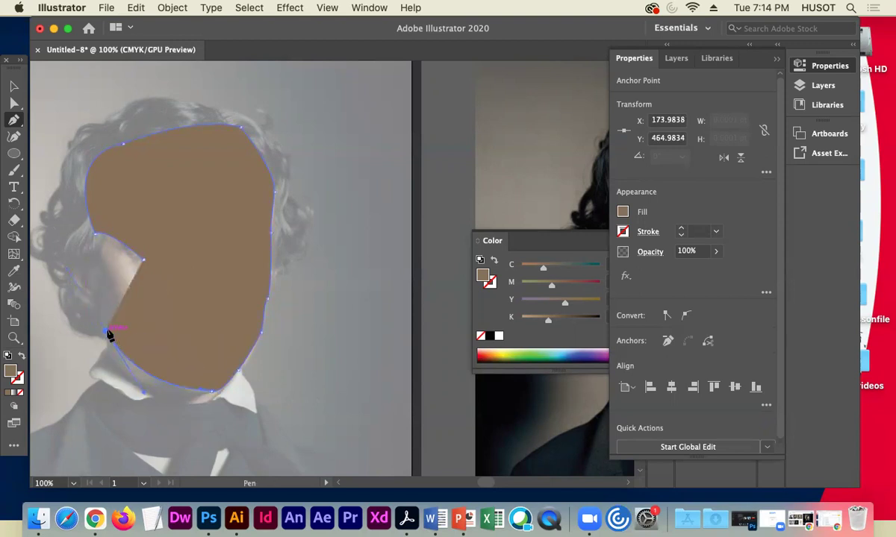
Join the outline to its starting anchor beside the eye, and delete that anchor to reopen the path along the cheek.
left_click(95, 234)
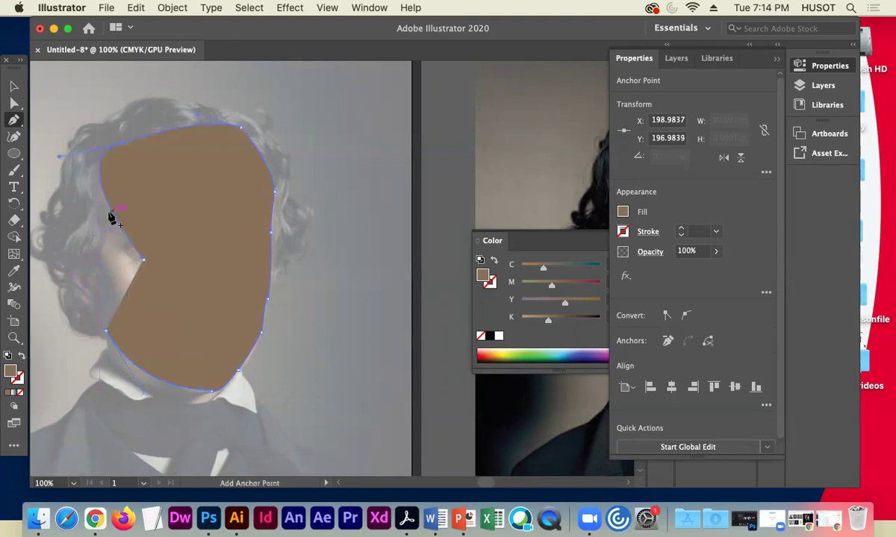
key("super+z")
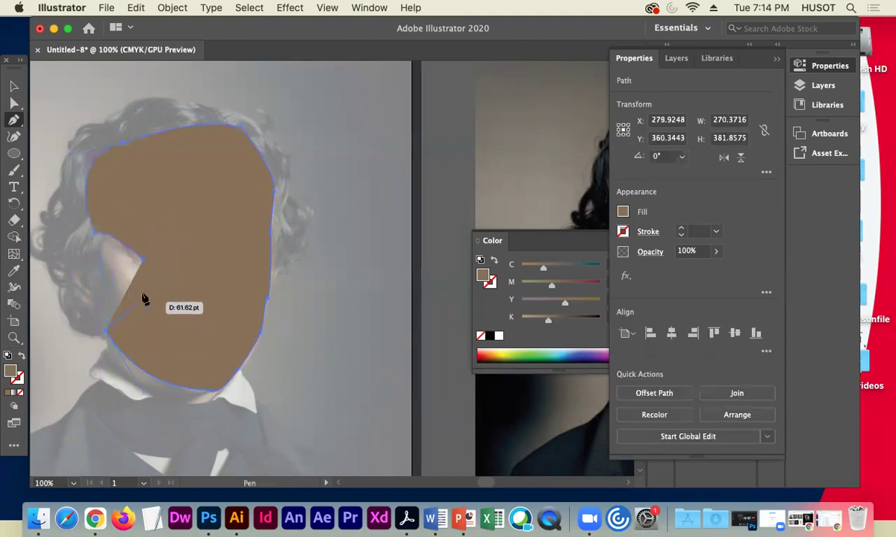
left_click_drag(142, 260, 171, 254)
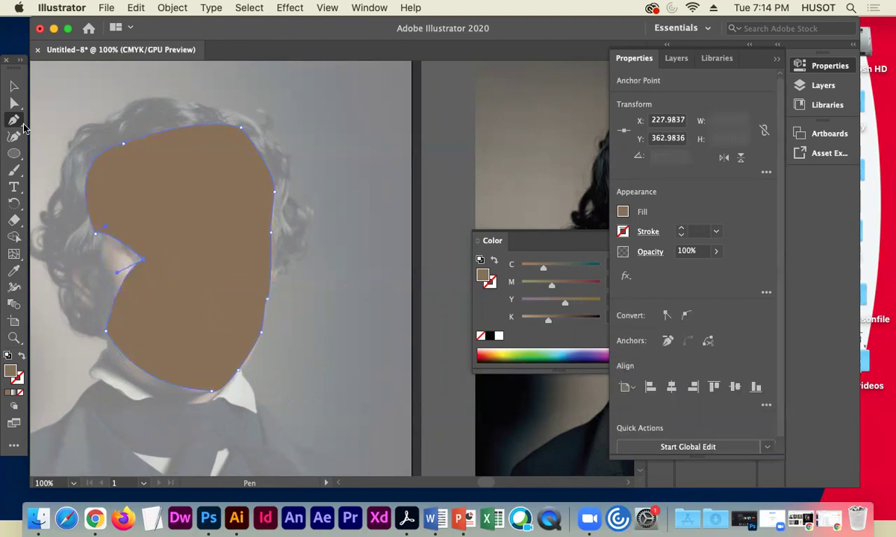
left_click(14, 102)
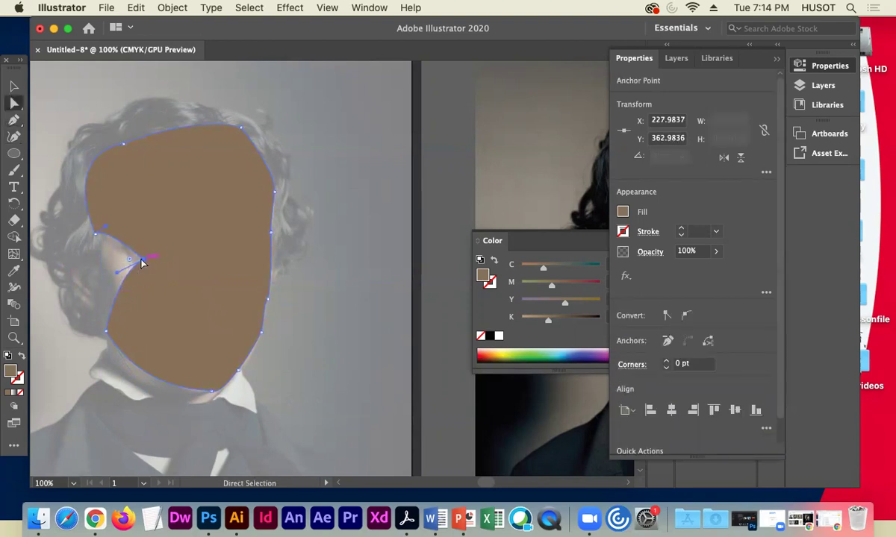
key("Delete")
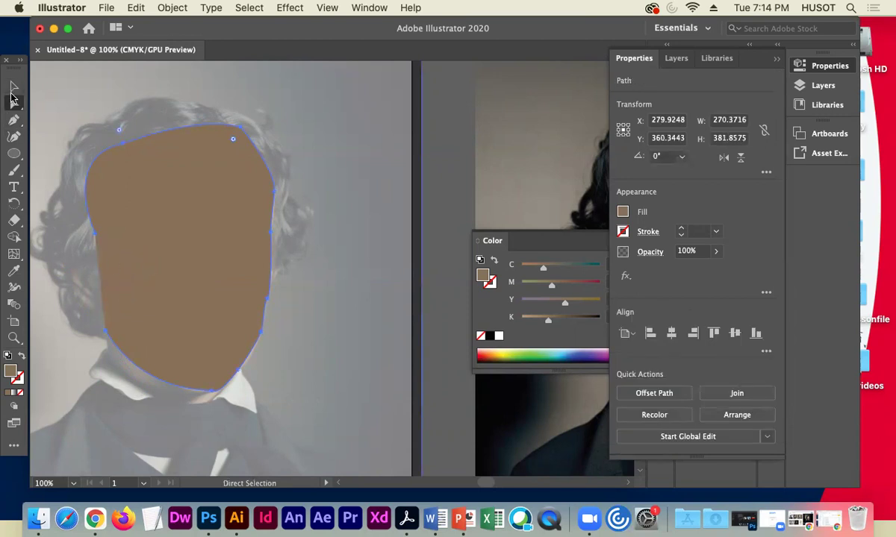
Close the face outline with a curved Pen segment from the jaw up to the temple anchor on the portrait's left.
left_click(14, 120)
left_click_drag(104, 333, 96, 233)
left_click(95, 234)
Move the finished brown face shape horizontally to X 612 pt, between the faded template and the reference portrait, and deselect it.
key("v")
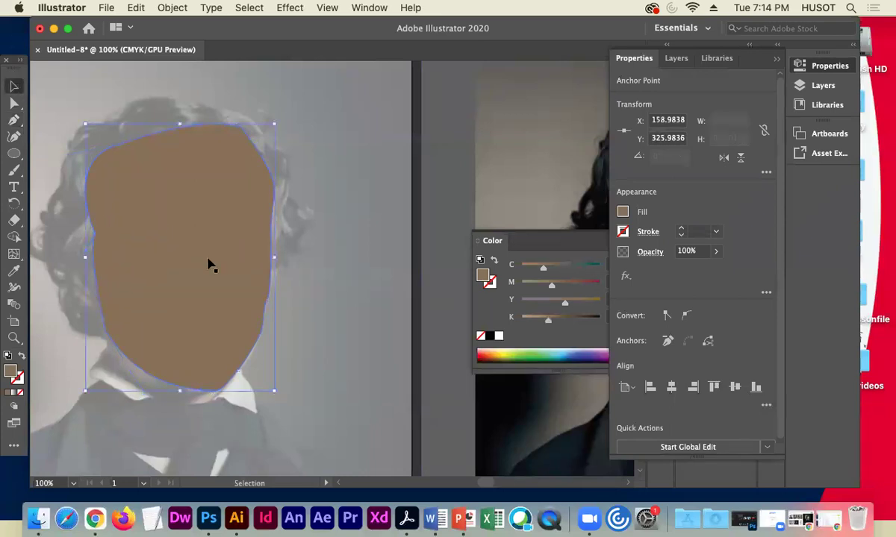
left_click_drag(156, 260, 389, 260)
left_click_drag(406, 304, 118, 296)
left_click_drag(307, 293, 301, 292)
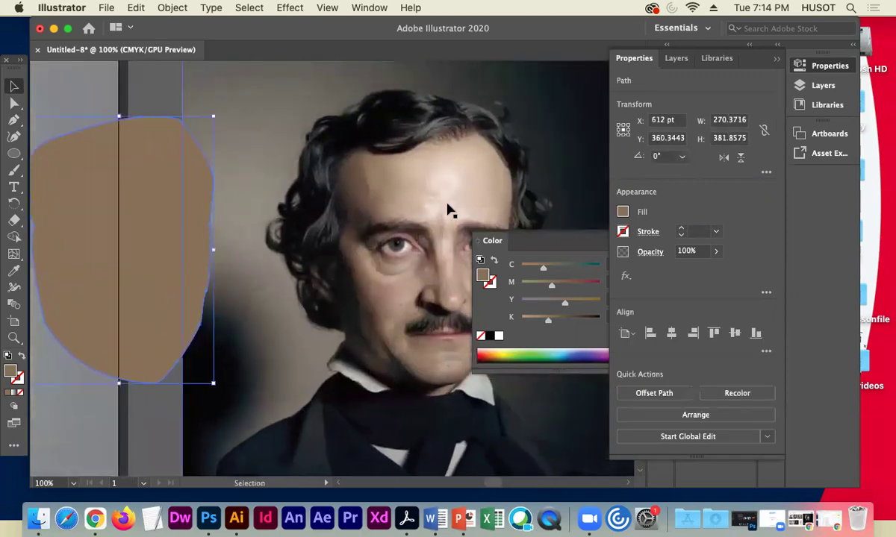
left_click(176, 95)
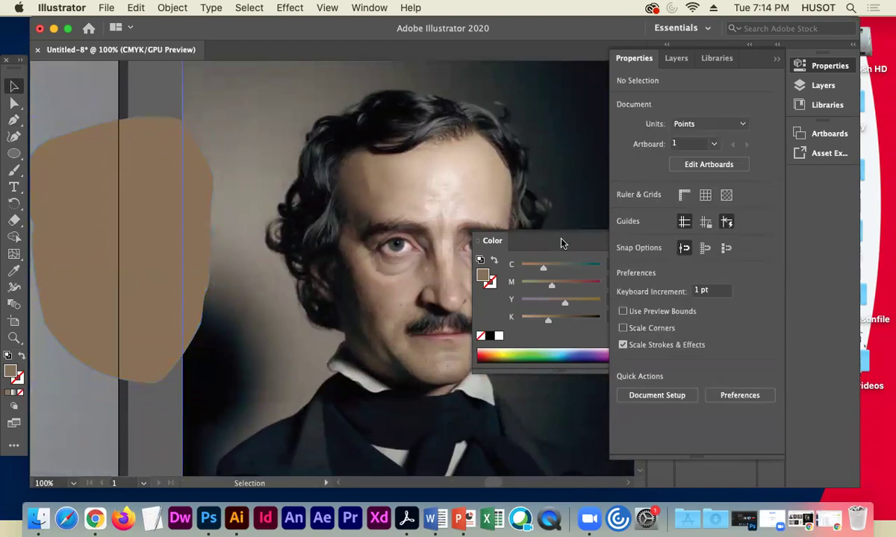
Sample a light skin tone from the reference portrait's forehead with the Eyedropper and save it as a swatch.
left_click(777, 59)
left_click(660, 326)
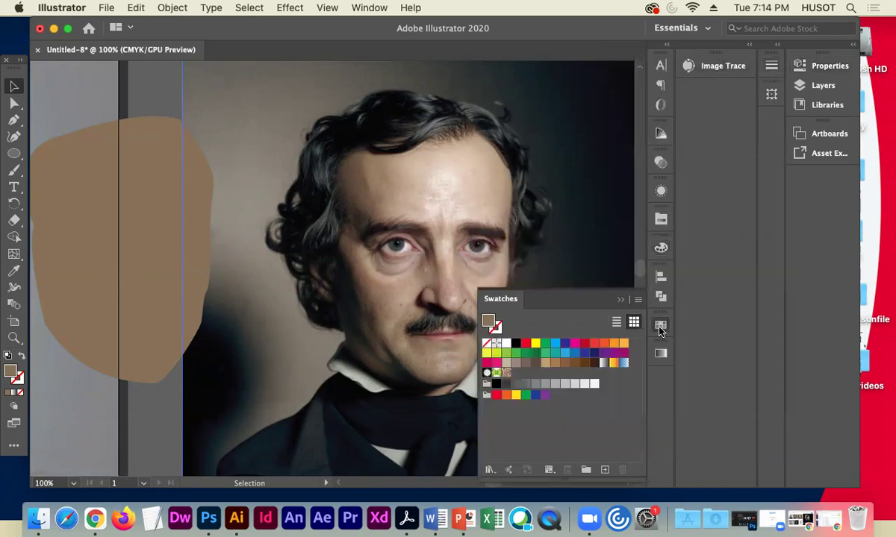
left_click(13, 270)
left_click(492, 179)
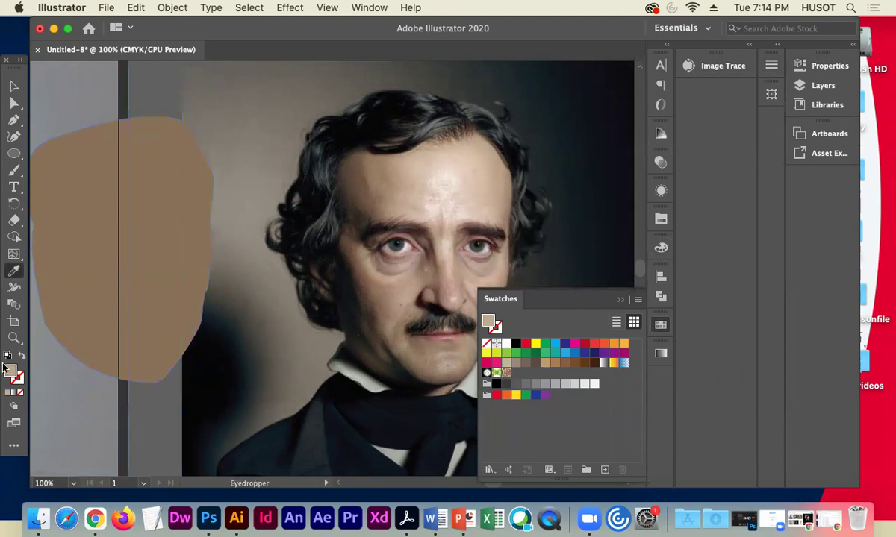
left_click_drag(10, 377, 514, 372)
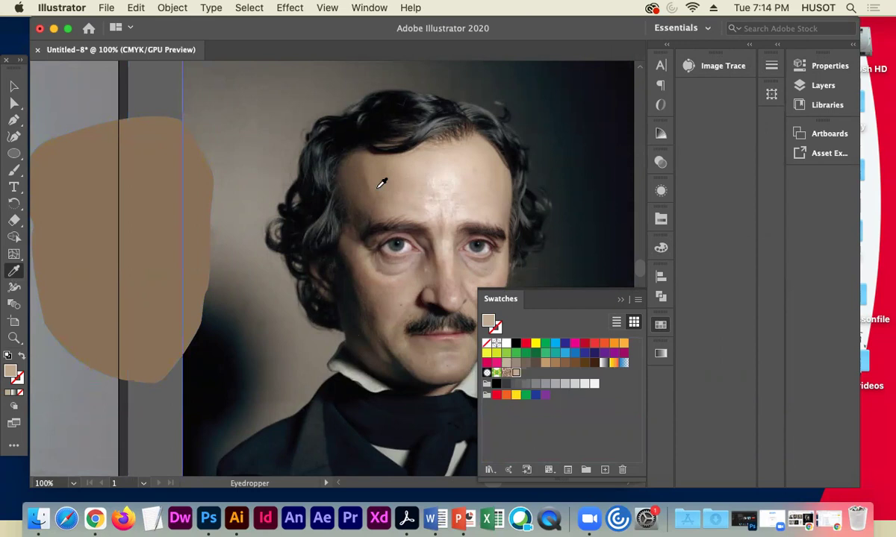
Save a sampled darker brown and another light forehead tone as swatches, and arrange the skin swatches from light to dark.
left_click(95, 375)
left_click_drag(9, 372, 528, 371)
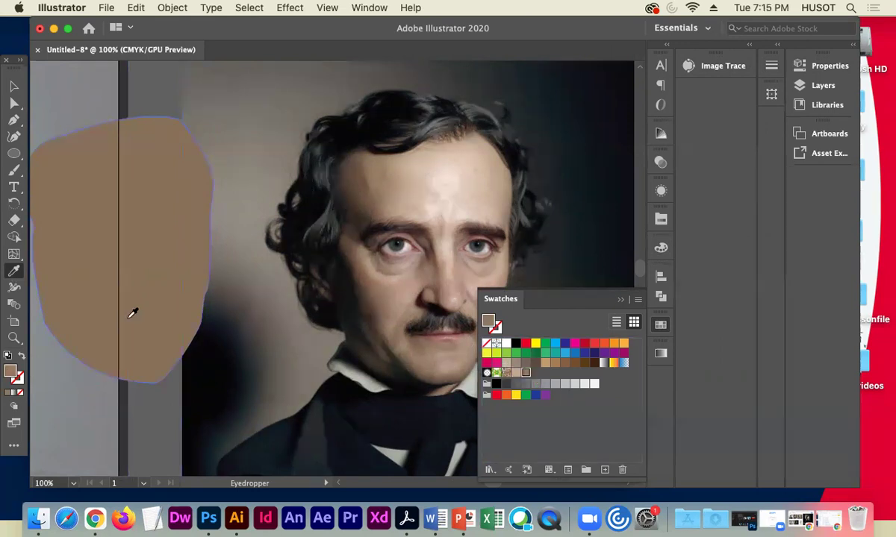
left_click(414, 171)
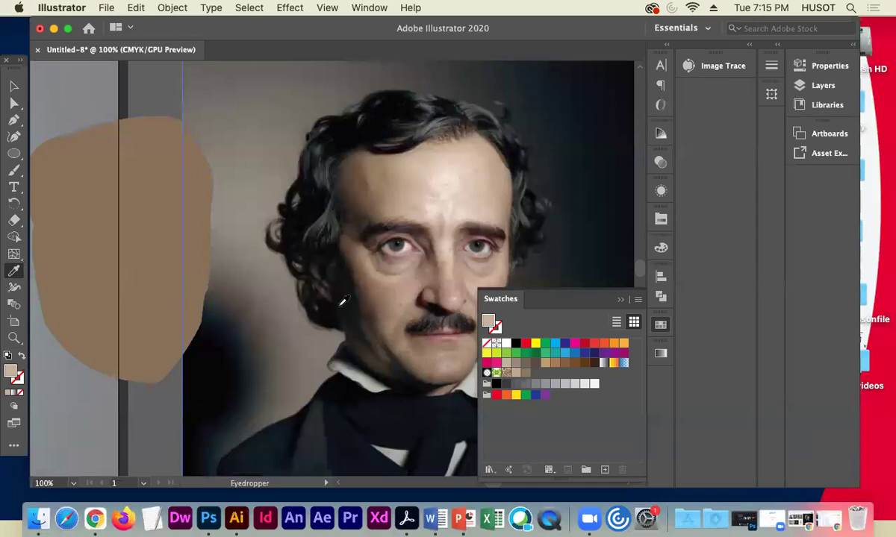
left_click_drag(441, 368, 524, 373)
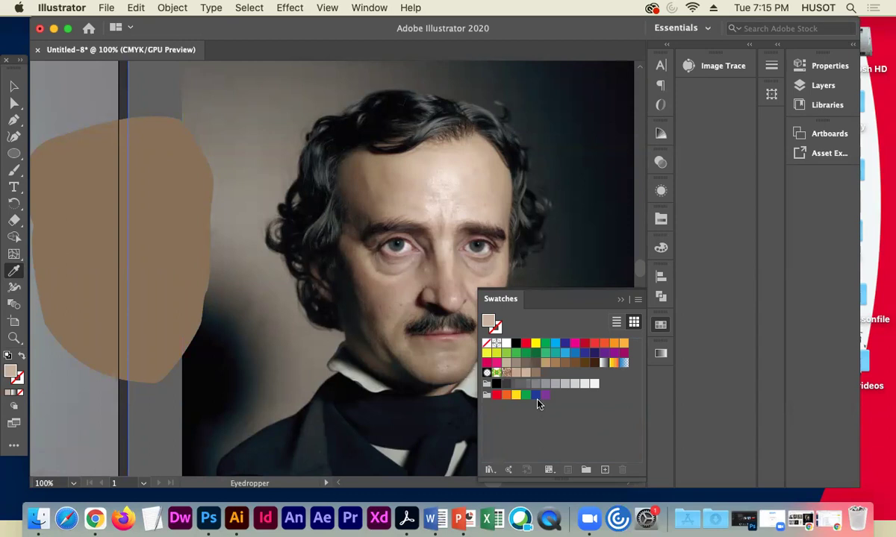
left_click(515, 373)
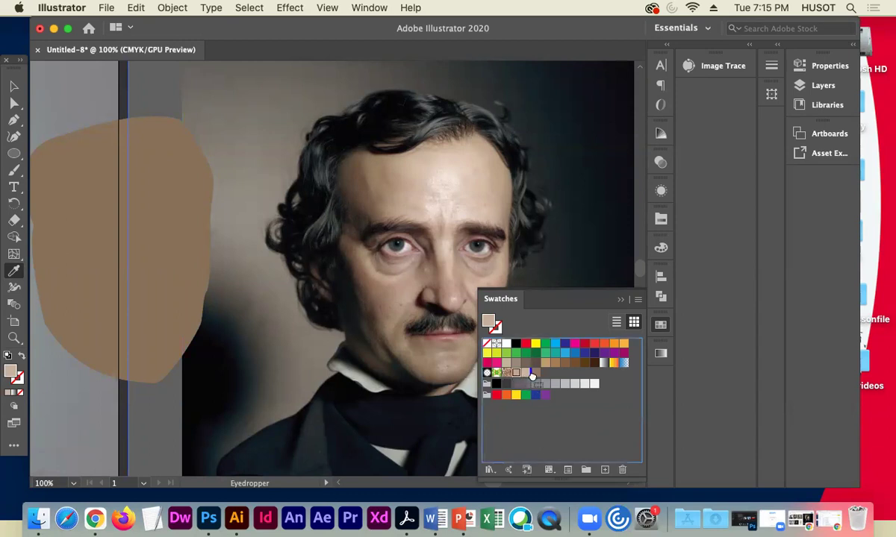
left_click(544, 448)
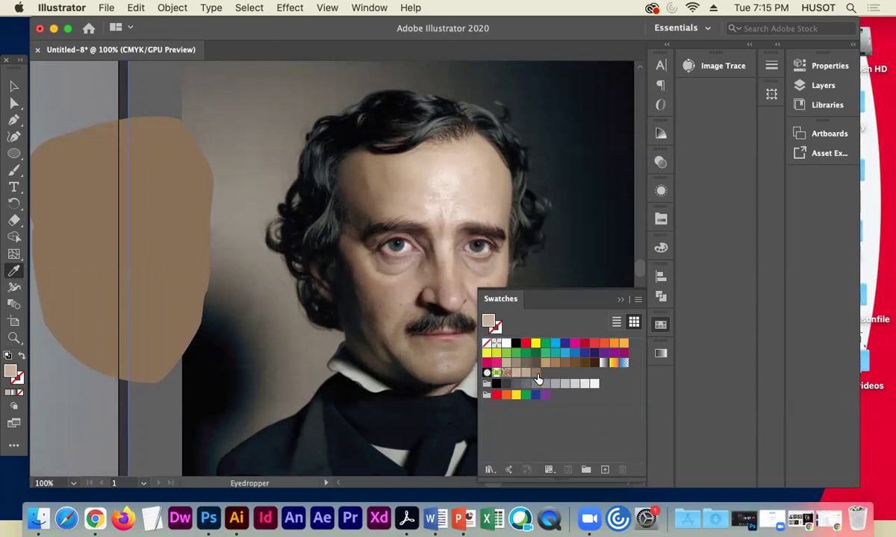
Select the brown face shape and add a gradient mesh with several rows and columns across it using the Mesh tool.
left_click(179, 272)
left_click(13, 86)
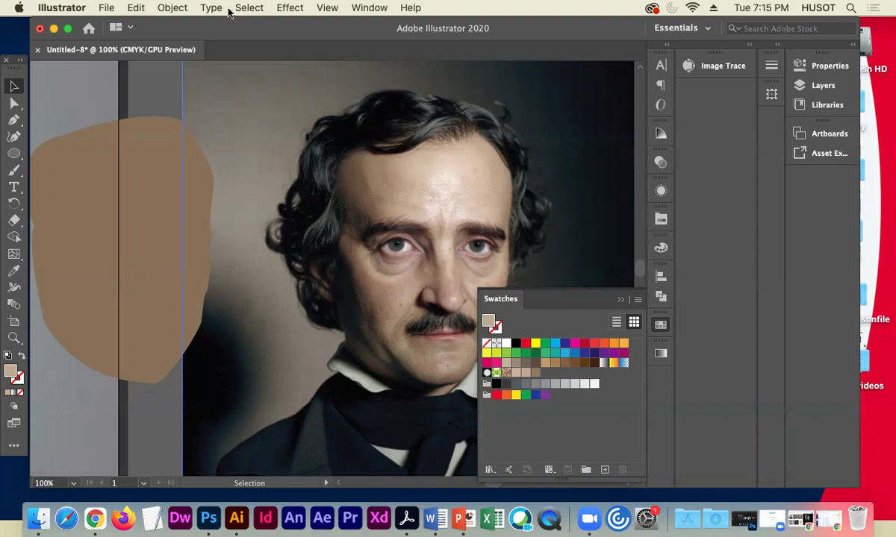
left_click(136, 218)
left_click(13, 253)
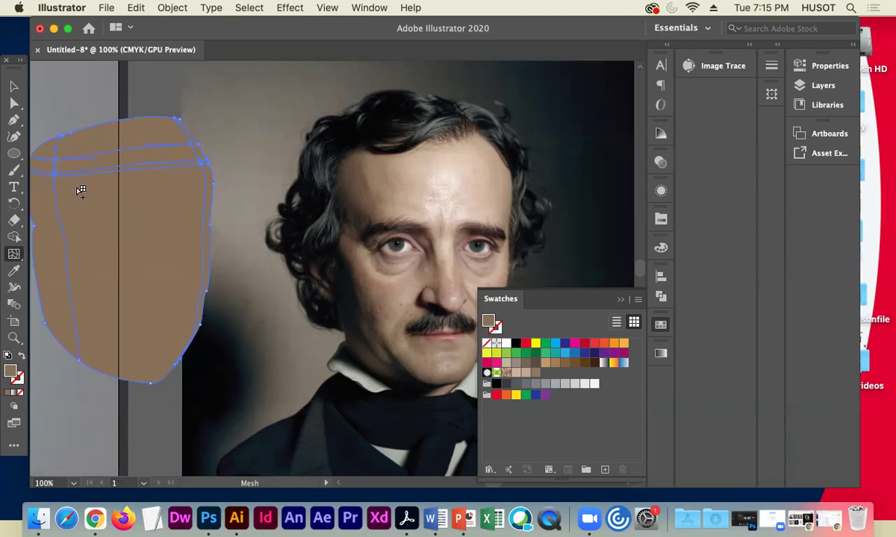
left_click(52, 220)
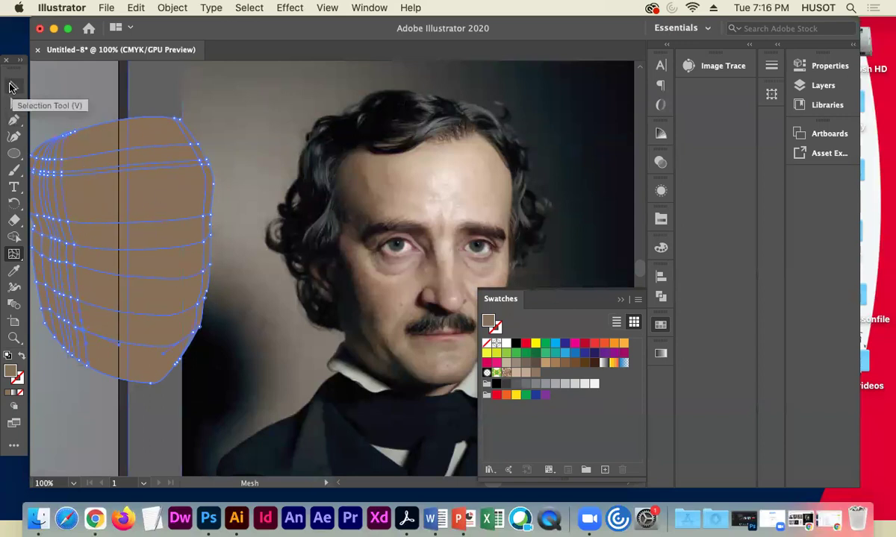
Try the light skin swatch C=21 M=28 Y=35 K=0 on a chin mesh point, and apply it to the whole face mesh.
left_click(515, 373)
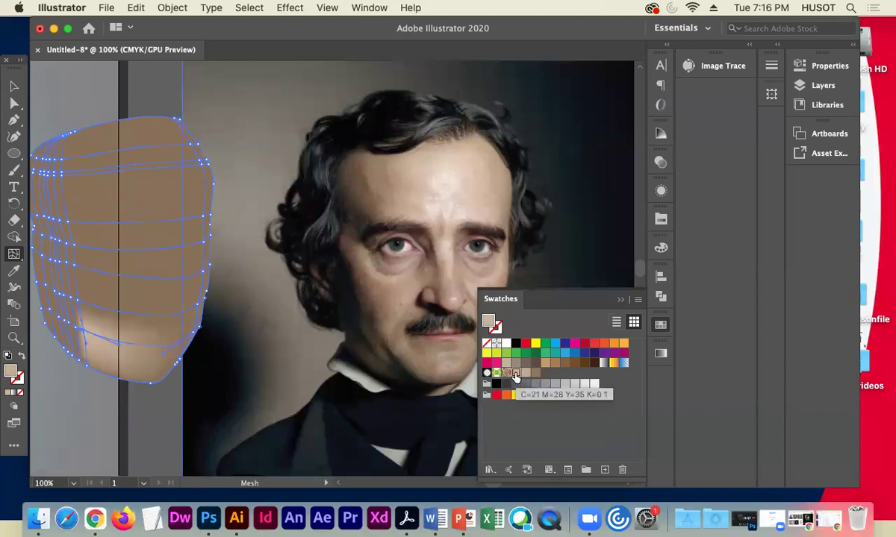
left_click(14, 86)
left_click(87, 158)
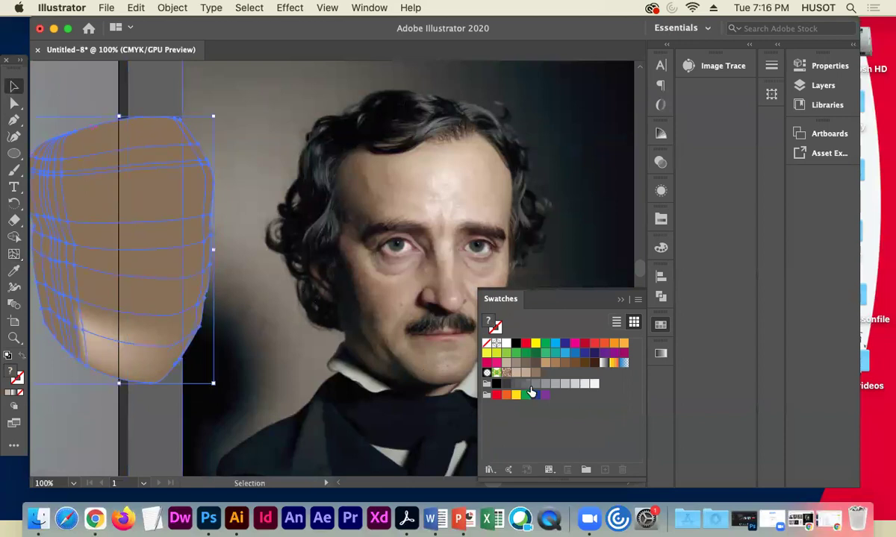
left_click(515, 373)
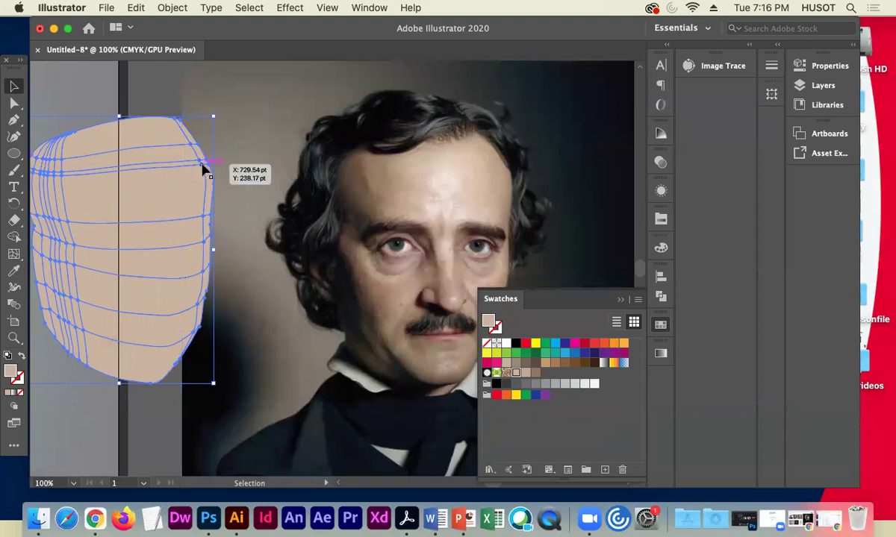
Directly select a mesh point near the upper edge of the face's right side and colour it with swatch C=25 M=32 Y=44 K=0.
left_click(14, 102)
left_click(67, 73)
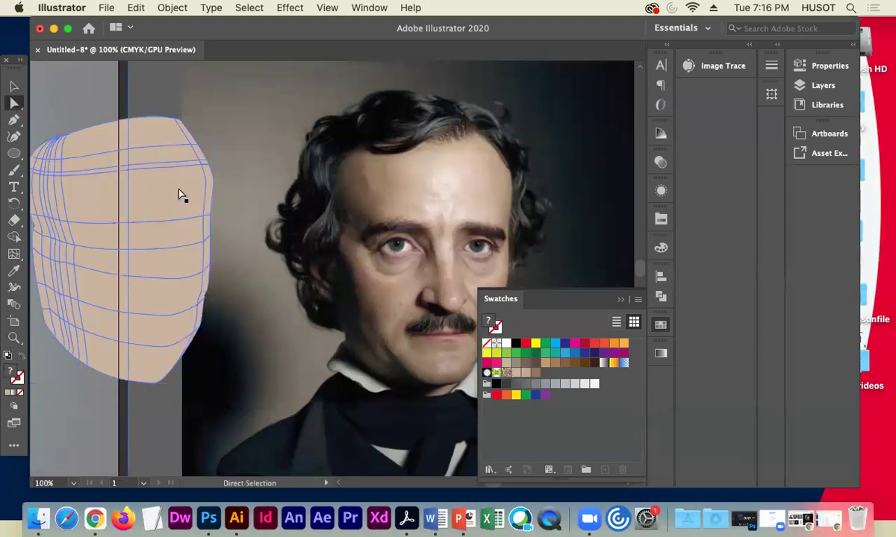
left_click(206, 179)
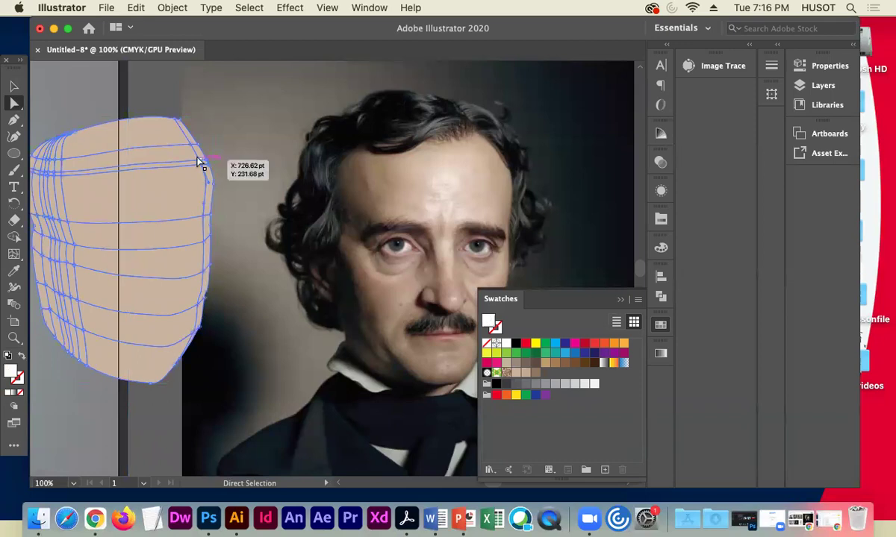
left_click(524, 373)
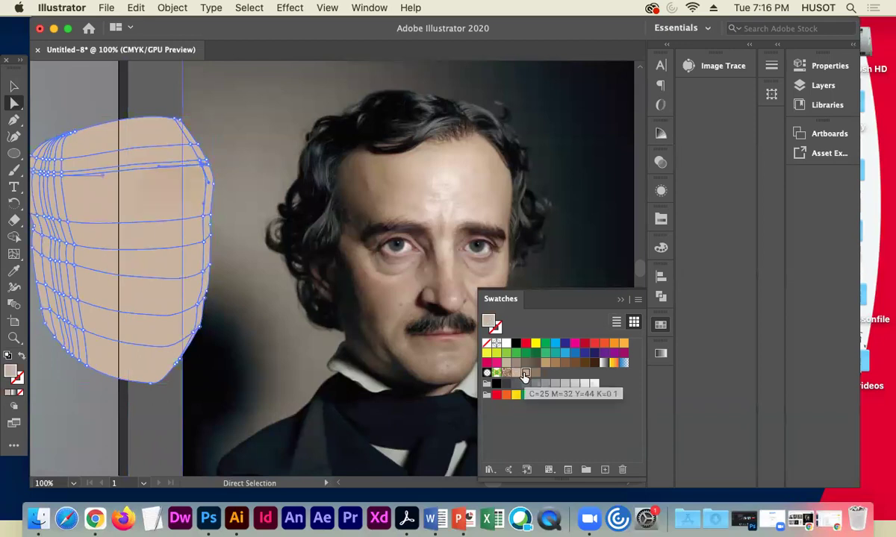
Apply the C=25 M=32 Y=44 swatch to another mesh point near the upper end of the face's right edge.
left_click(212, 185)
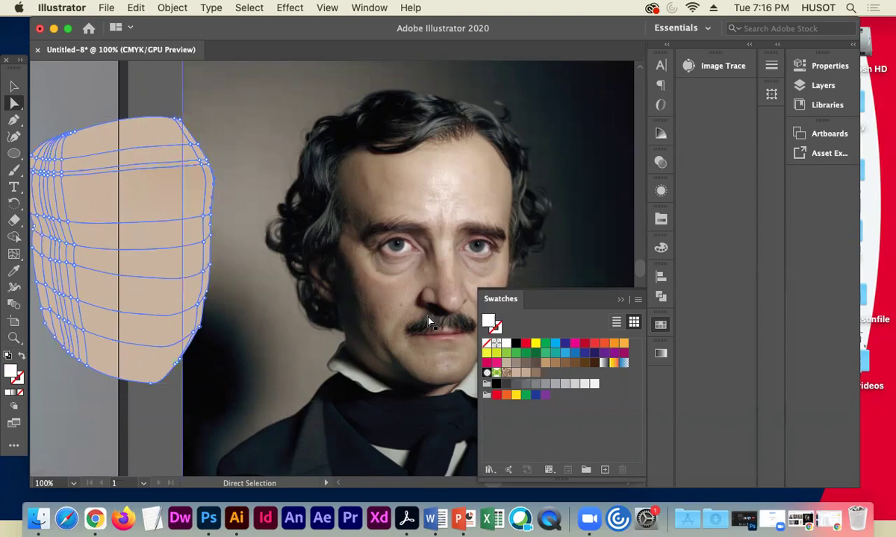
left_click(523, 373)
left_click(206, 164)
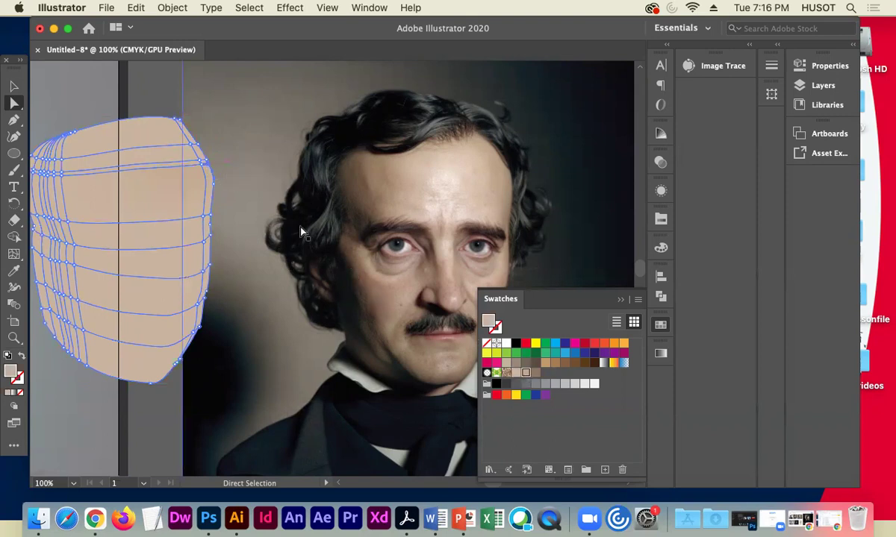
key("v")
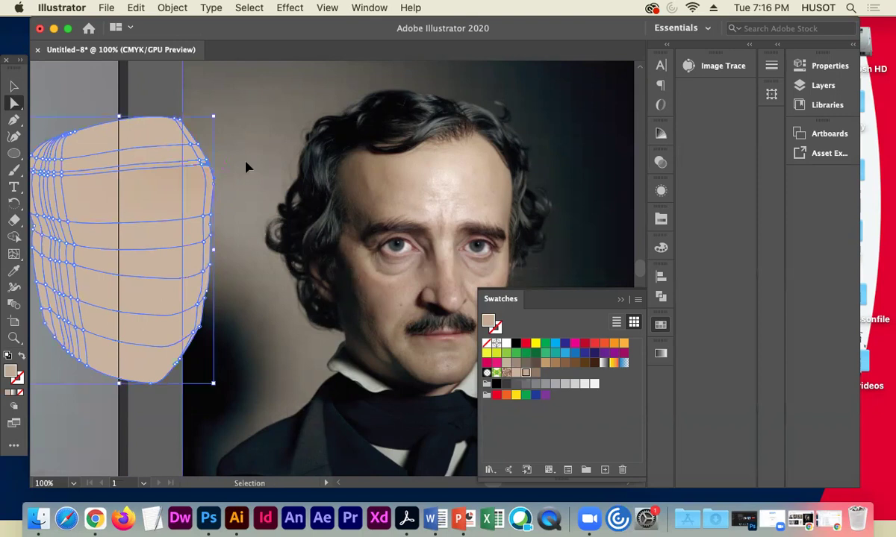
Try the darkest brown skin swatch on an inner mesh point beside the face's upper right edge.
key("super+plus")
left_click(104, 144)
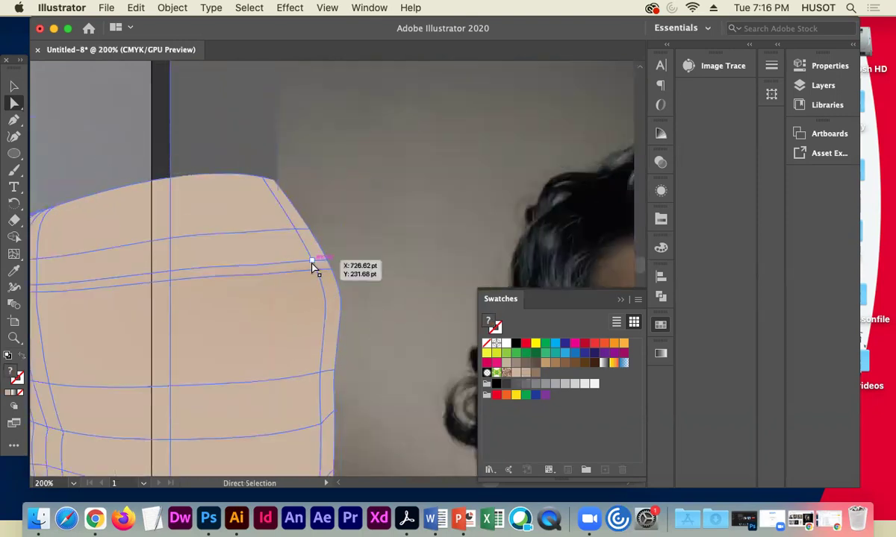
left_click(312, 261)
left_click(321, 268)
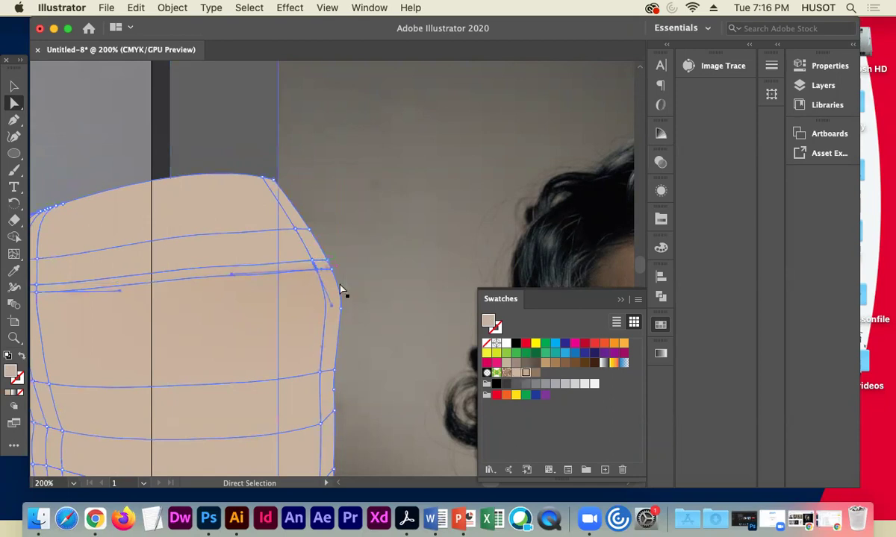
left_click(534, 372)
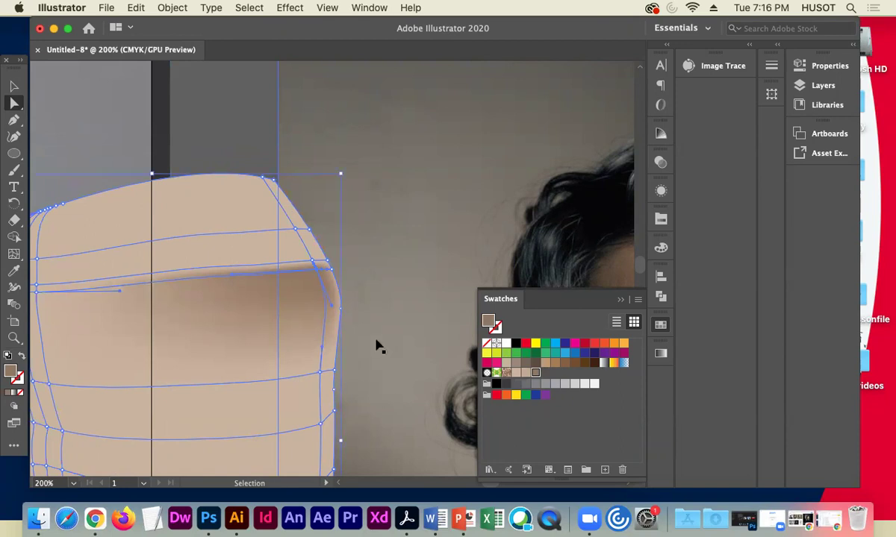
key("super+z")
Colour two outer mesh points along the right edge of the forehead with the darkest brown skin swatch.
left_click(331, 269)
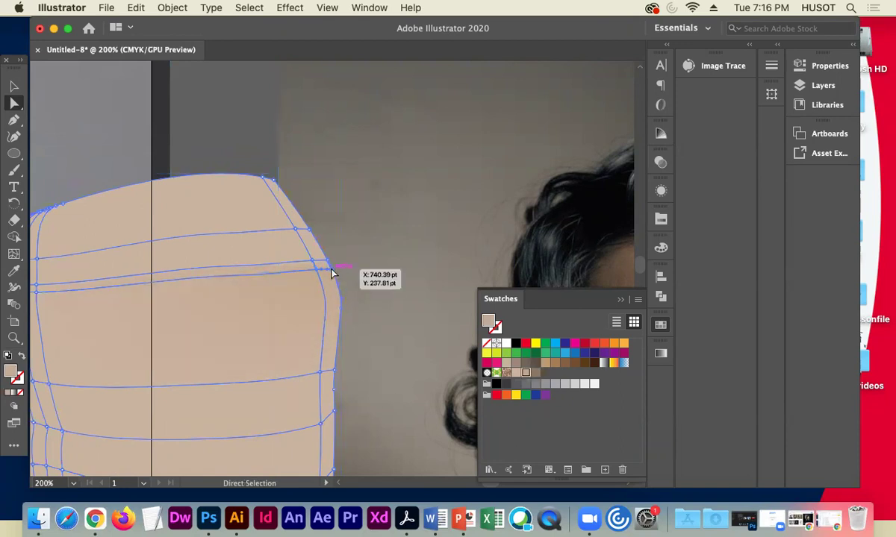
left_click(535, 373)
left_click(335, 371)
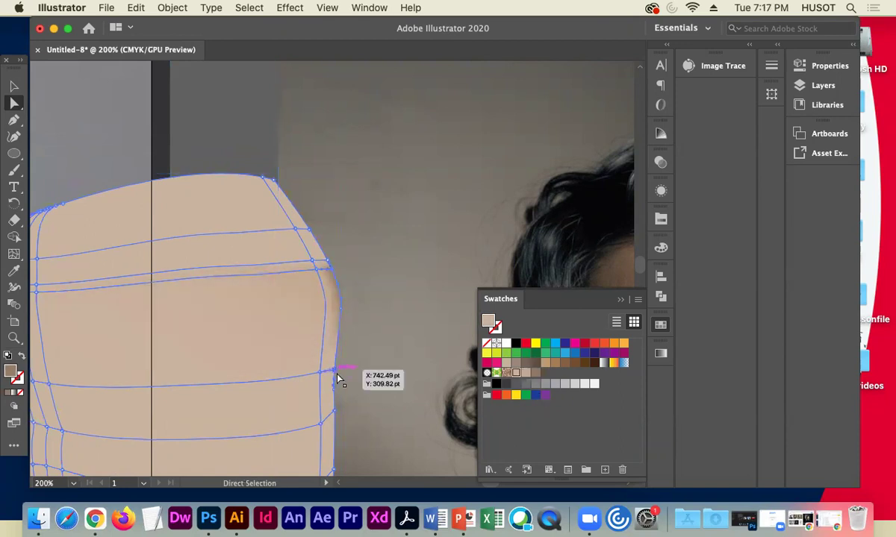
left_click(535, 372)
Examine the light and shadow areas of the portrait's forehead and temples against the face mesh.
key("space")
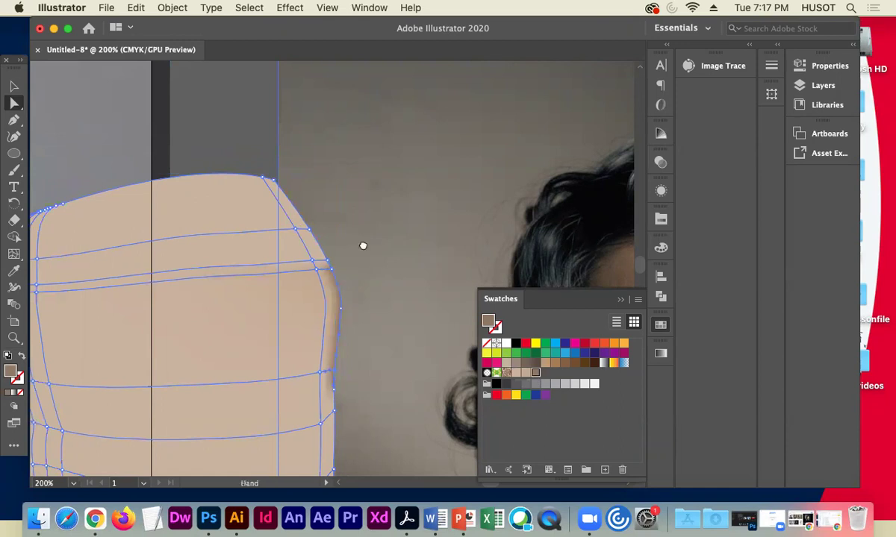
left_click_drag(362, 245, 136, 217)
left_click_drag(358, 220, 173, 190)
left_click_drag(407, 194, 314, 179)
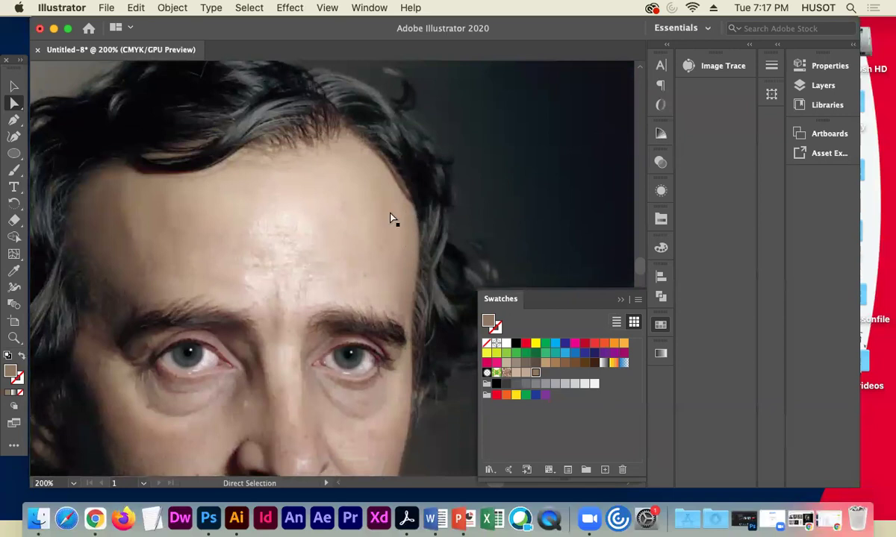
left_click_drag(146, 222, 403, 171)
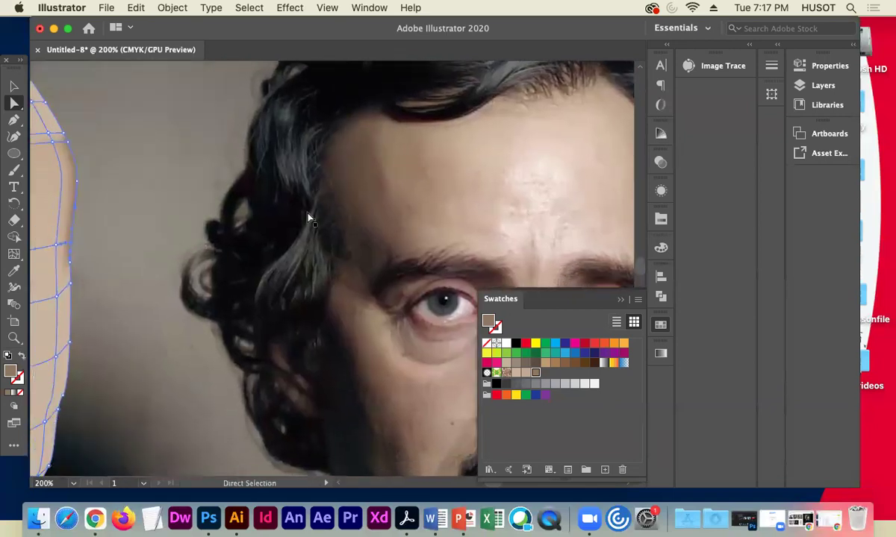
left_click_drag(366, 220, 214, 220)
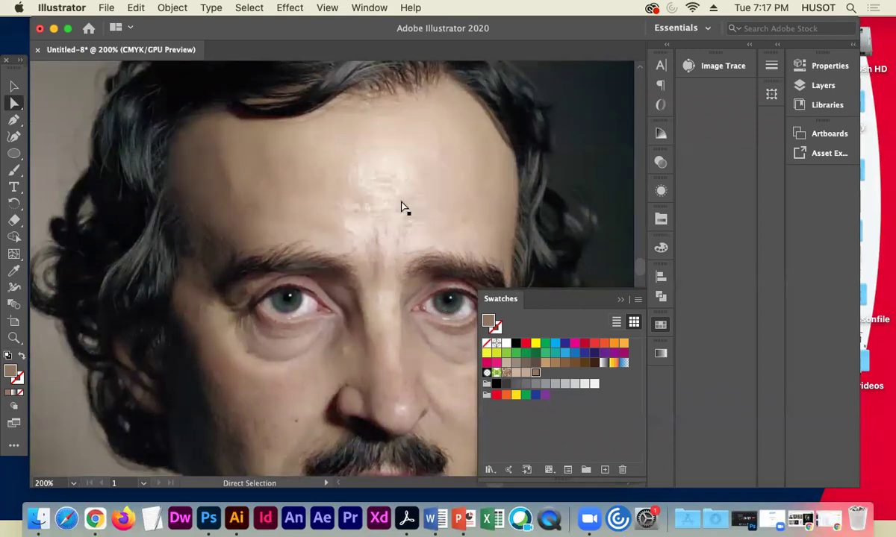
left_click_drag(116, 211, 307, 208)
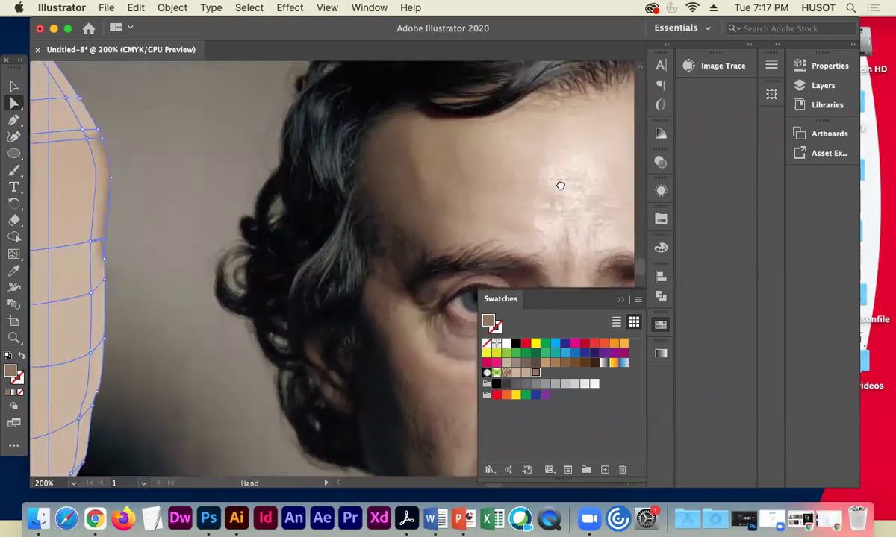
left_click_drag(561, 187, 439, 197)
left_click_drag(153, 173, 404, 195)
left_click_drag(234, 190, 444, 249)
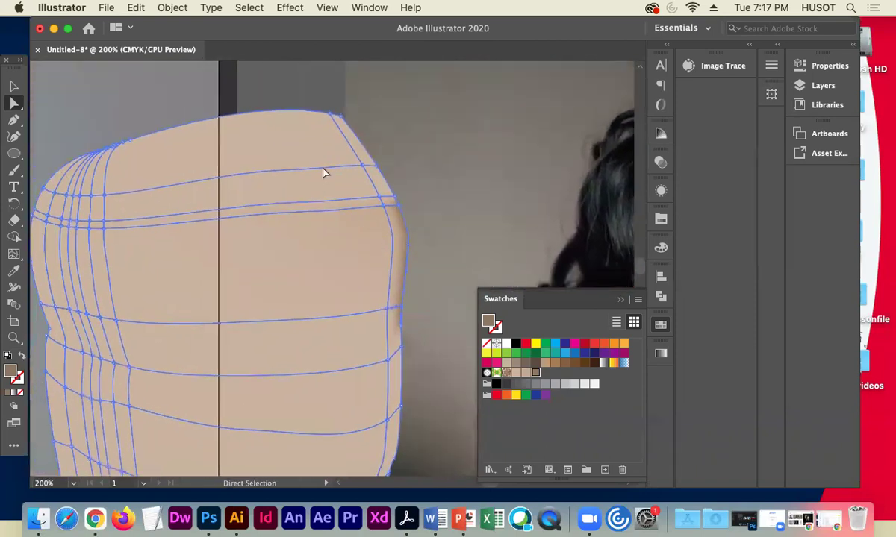
Add a mesh column near the face's right edge and a mesh row across the upper forehead.
left_click(338, 172)
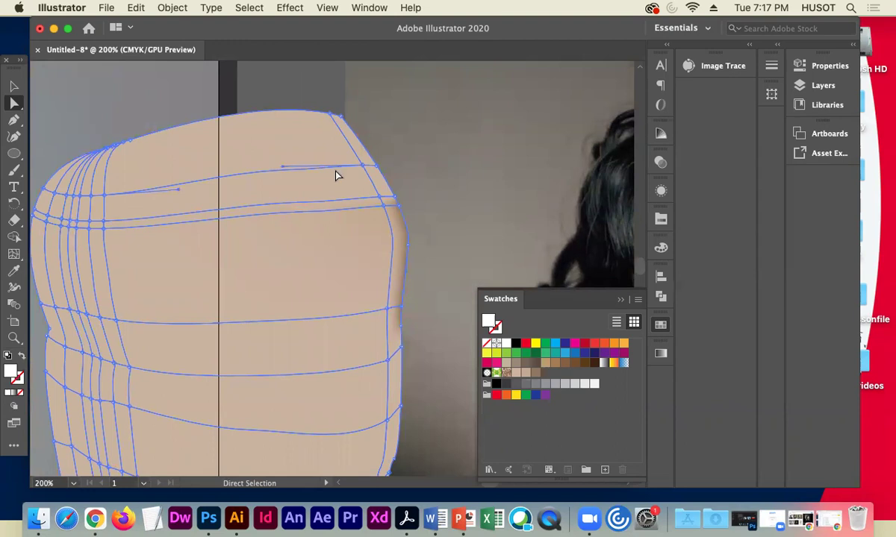
left_click(337, 176)
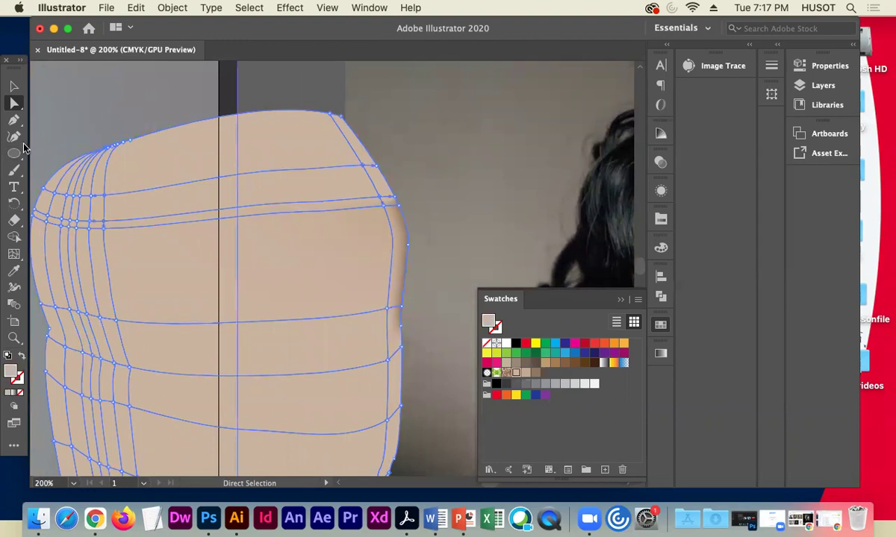
left_click(13, 255)
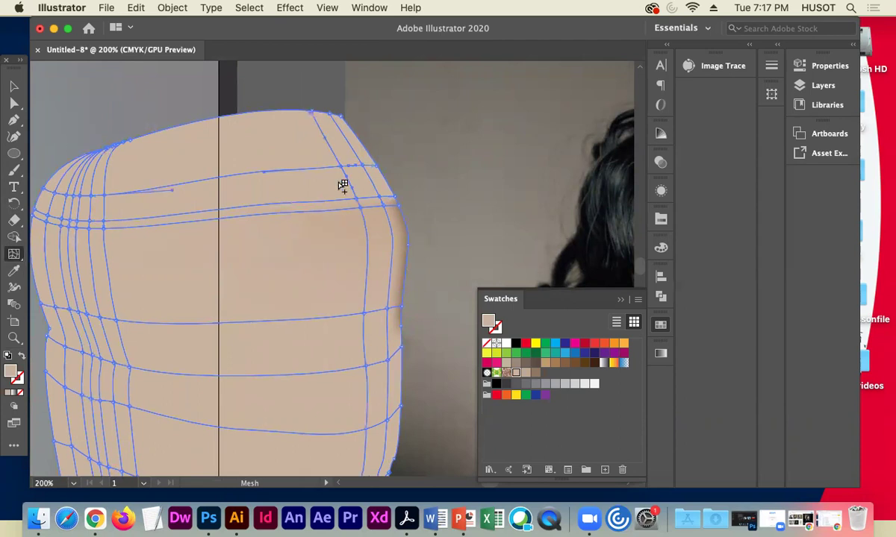
key("space")
left_click_drag(515, 200, 212, 182)
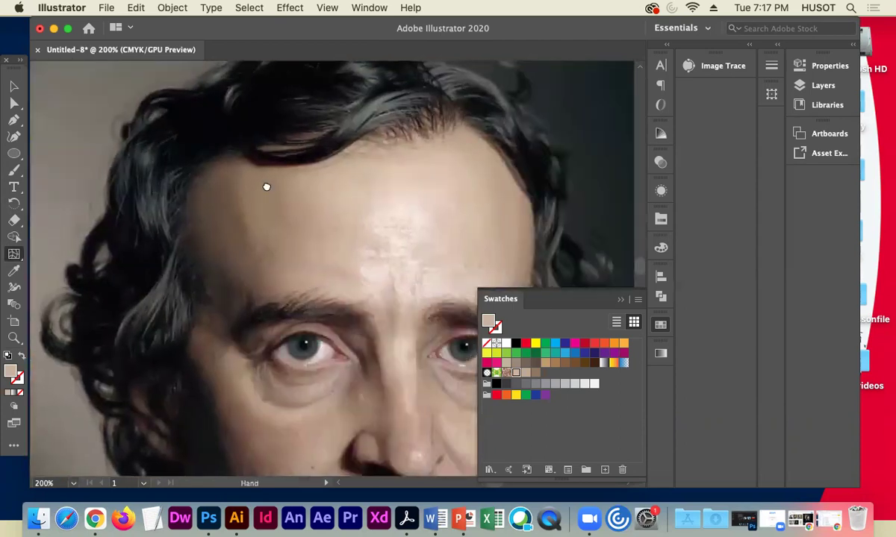
left_click_drag(266, 186, 522, 184)
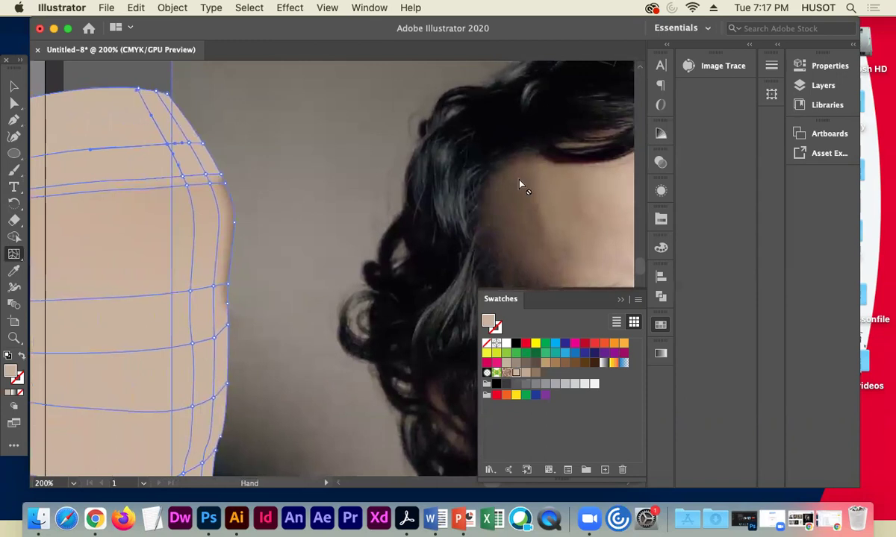
left_click(160, 126)
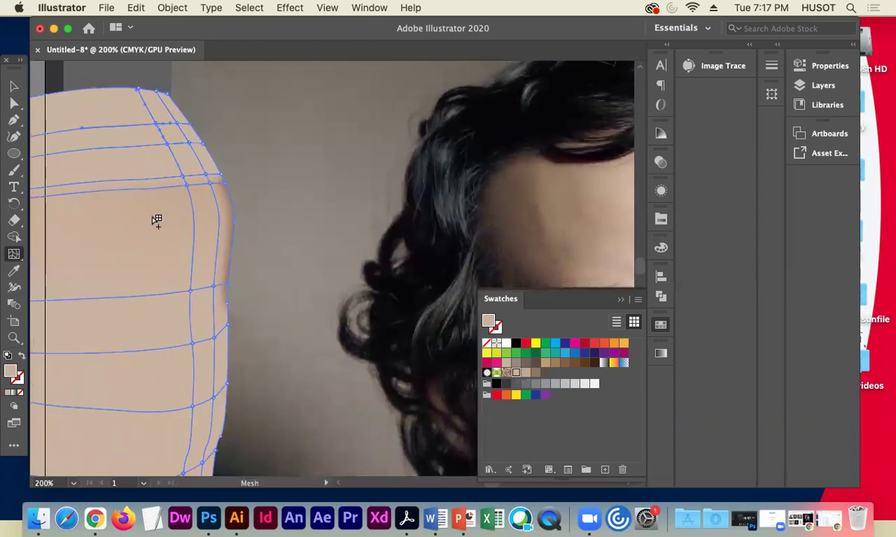
Apply the C=25 M=32 Y=44 swatch to mesh points down the new column on the upper right forehead.
left_click(525, 372)
left_click(14, 103)
left_click_drag(159, 126, 173, 144)
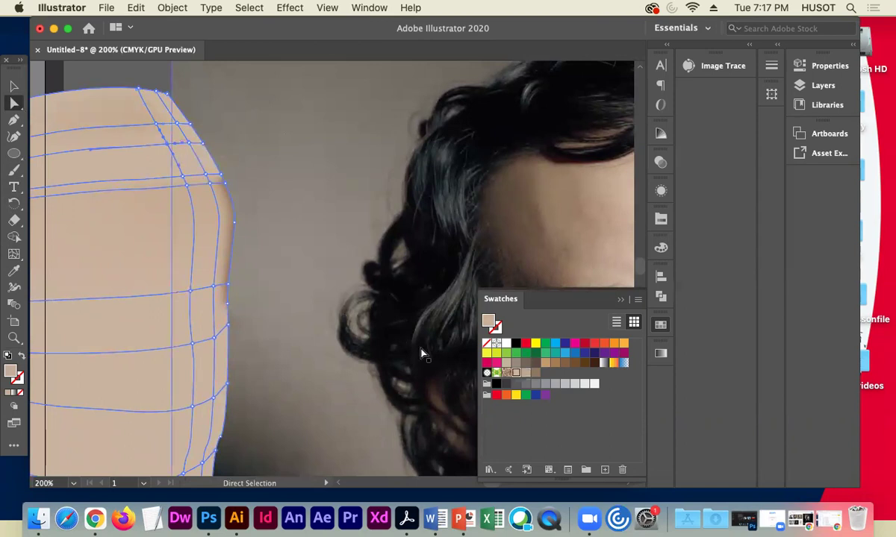
mouse_move(182, 176)
left_mouse_down()
mouse_move(185, 191)
mouse_move(184, 180)
left_mouse_up()
left_click(526, 372)
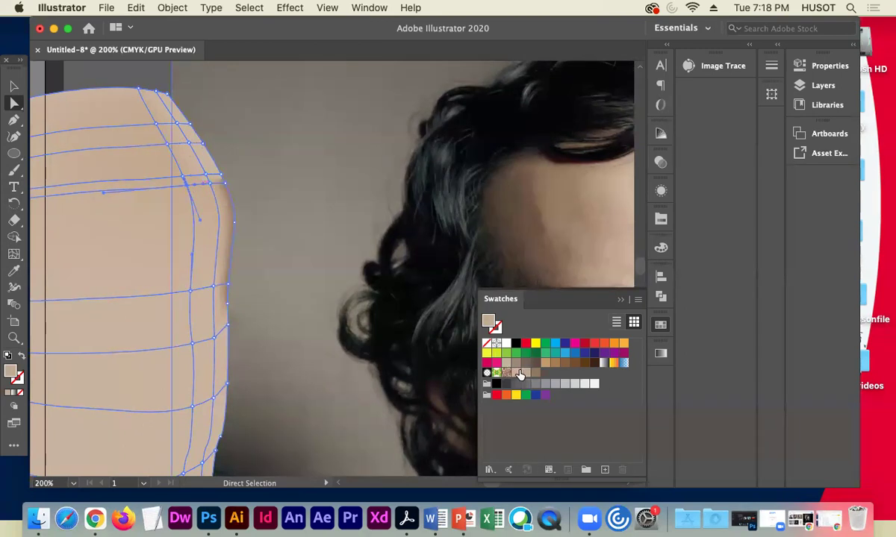
left_click(127, 83)
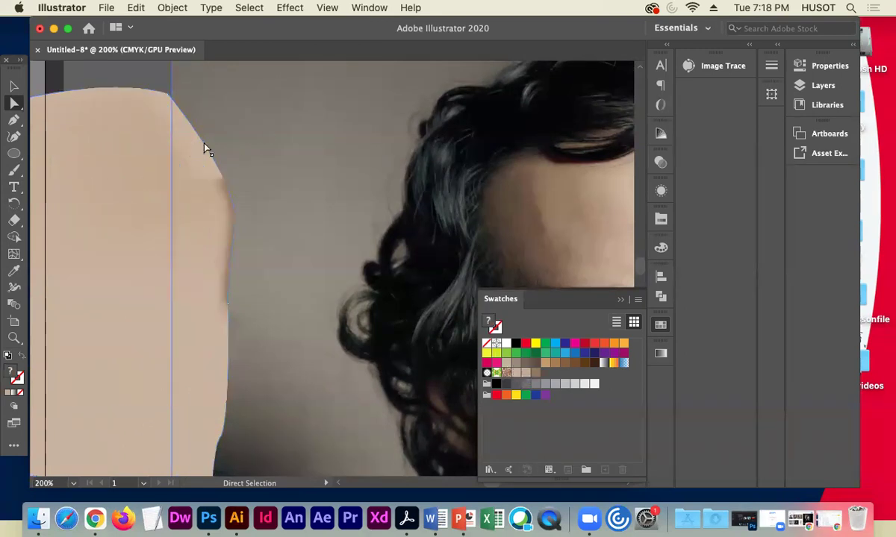
Colour three mesh points down the upper right forehead column with the darkest brown skin swatch.
left_click_drag(167, 139, 174, 147)
left_click(535, 374)
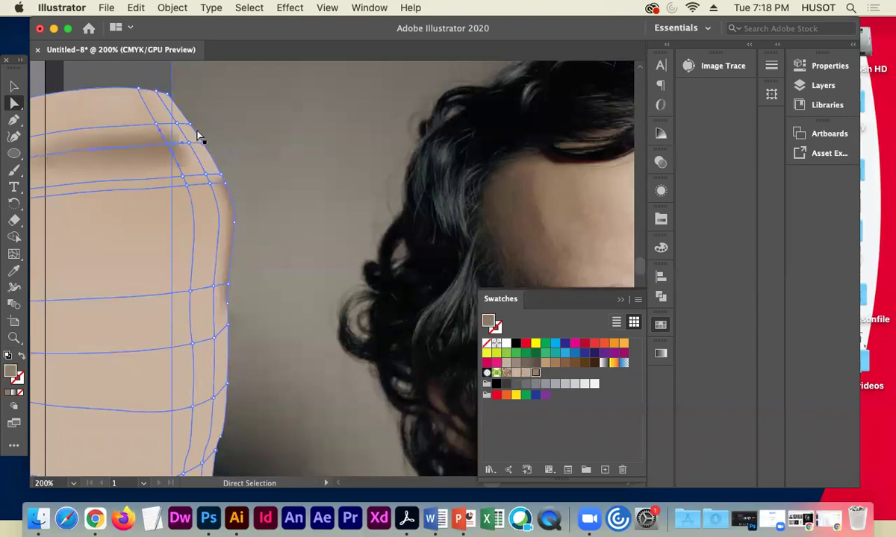
left_click(156, 124)
left_click(182, 179)
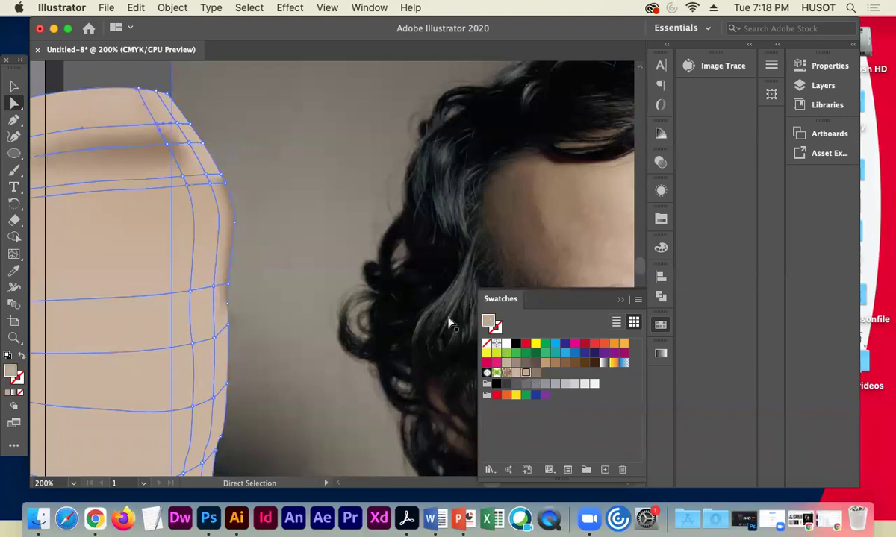
left_click(536, 375)
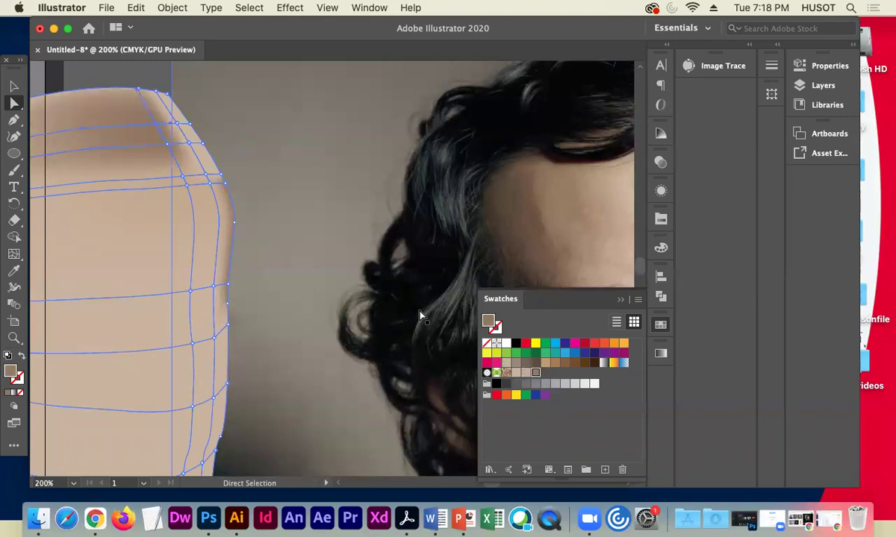
left_click(183, 180)
left_click(535, 373)
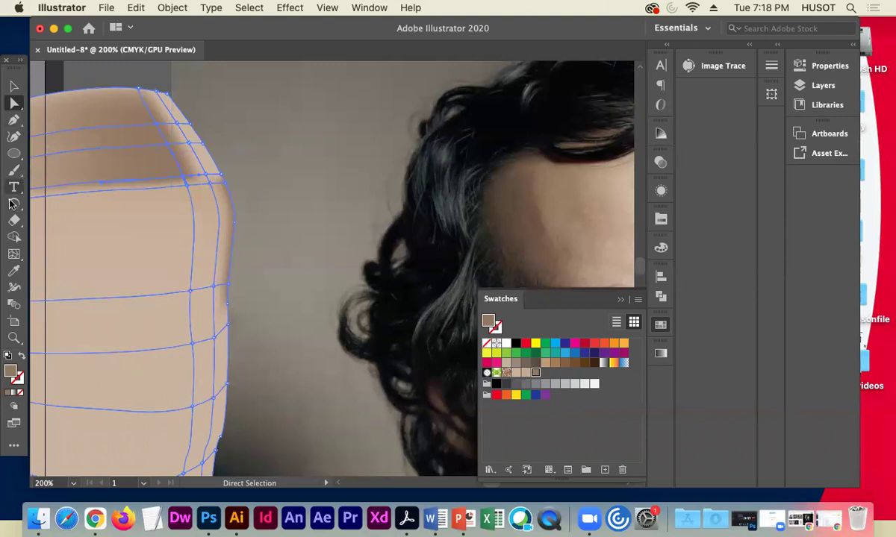
Add a mesh column left of the dark forehead shading and recolour its upper points with the lightest and the C=25 M=32 Y=44 skin swatches.
left_click(13, 253)
left_click(124, 131)
left_click(128, 147)
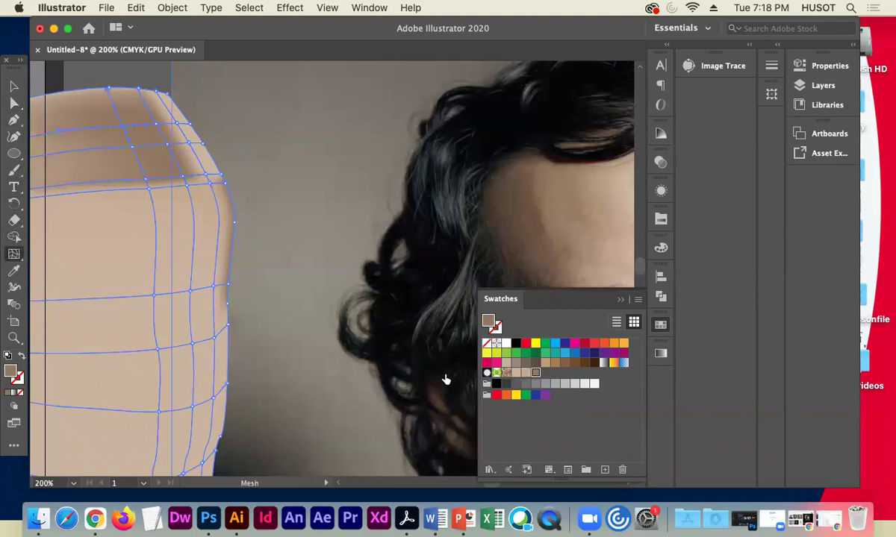
left_click(516, 374)
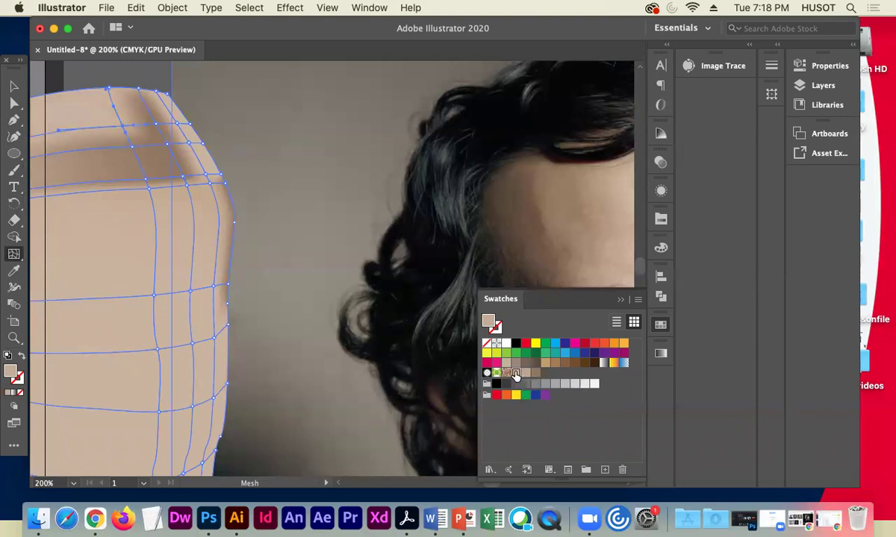
left_click(148, 180)
left_click(515, 372)
left_click_drag(147, 181, 133, 146)
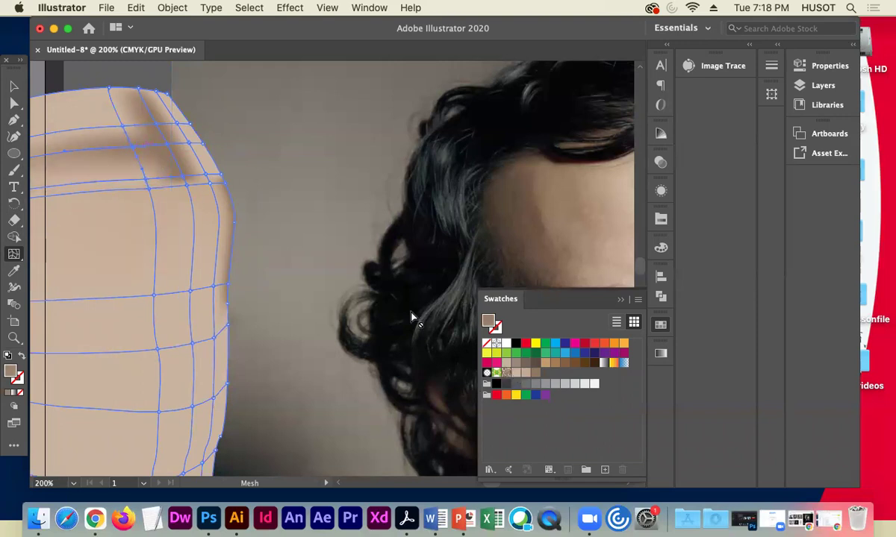
left_click(525, 373)
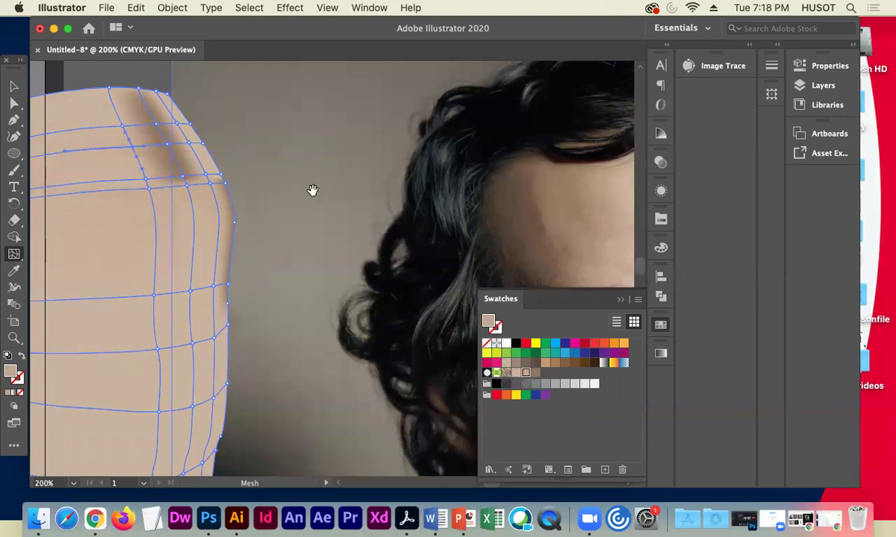
Compare the shading on the mesh's upper right forehead with the forehead in the reference photo.
left_click_drag(359, 203, 341, 201)
scroll(342, 201, "right", 10)
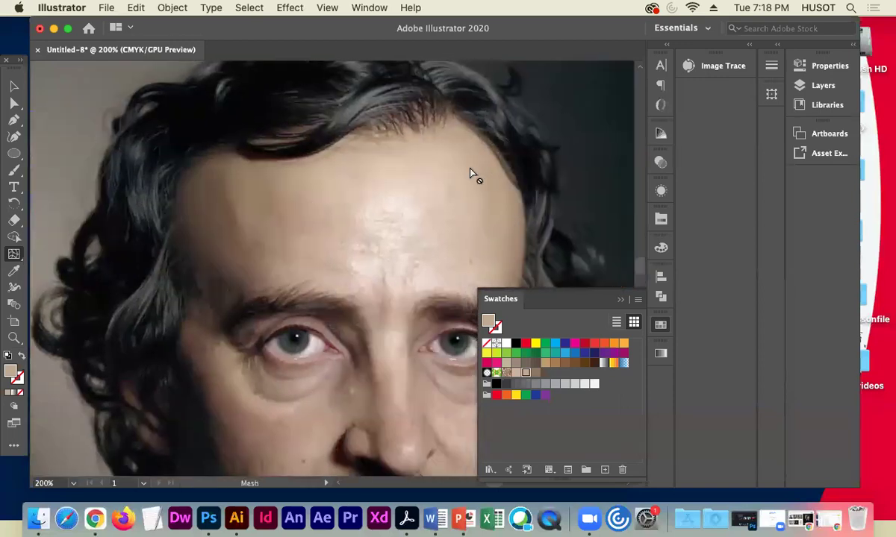
scroll(418, 200, "left", 15)
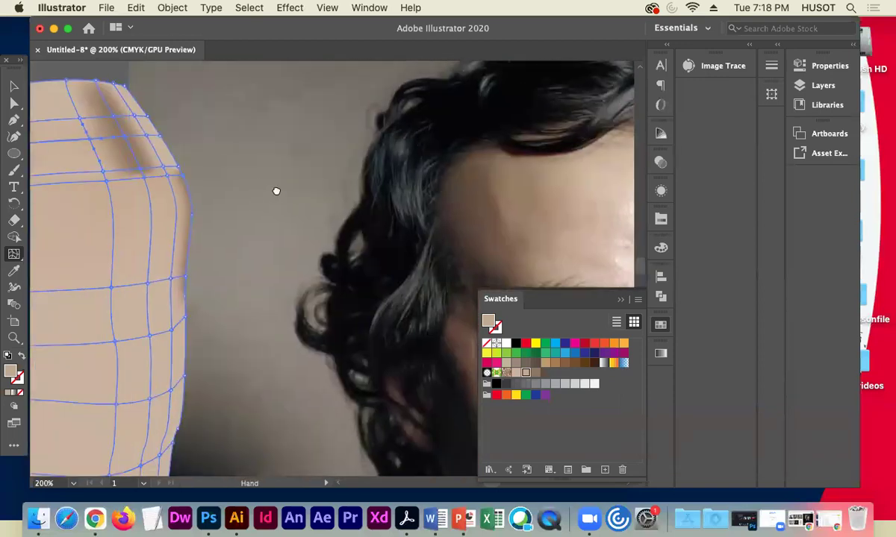
left_click(13, 85)
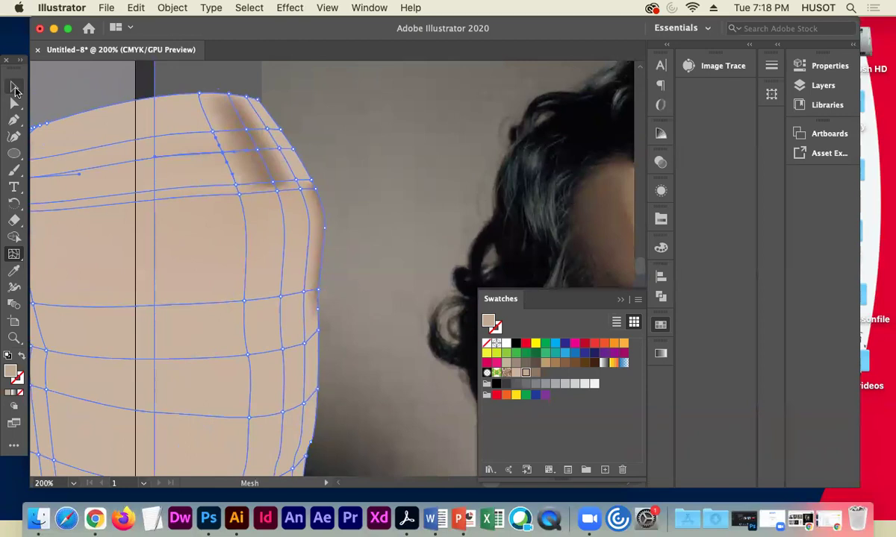
left_click(88, 90)
left_click(236, 192)
left_click(36, 80)
Try to darken a mesh point in the upper right forehead shadow by raising its black to about 14%.
left_click(14, 102)
left_click(242, 133)
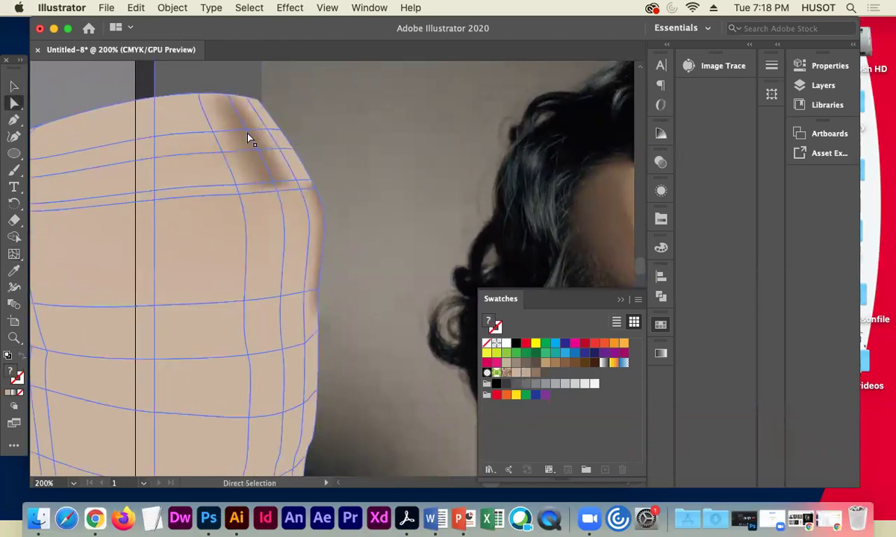
left_click(660, 248)
left_click_drag(532, 322, 519, 320)
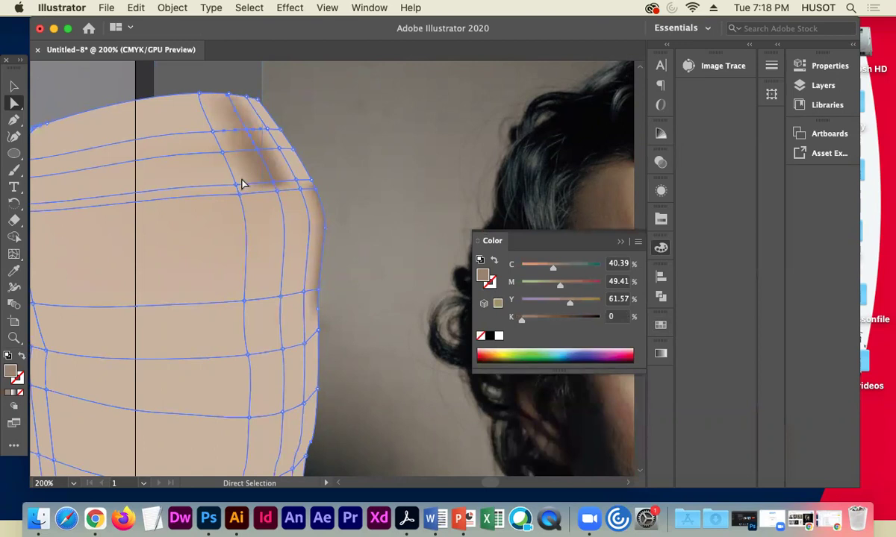
left_click(258, 149)
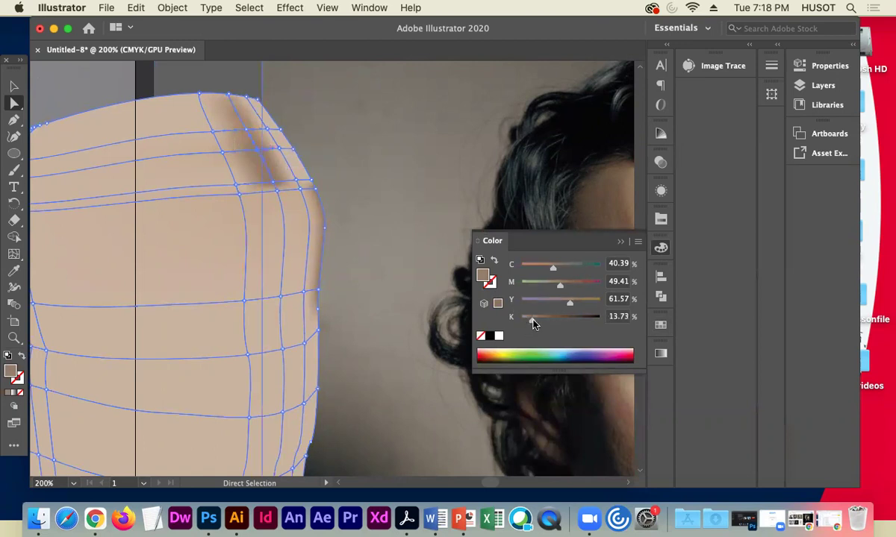
key("super+shift+z")
key("super+z")
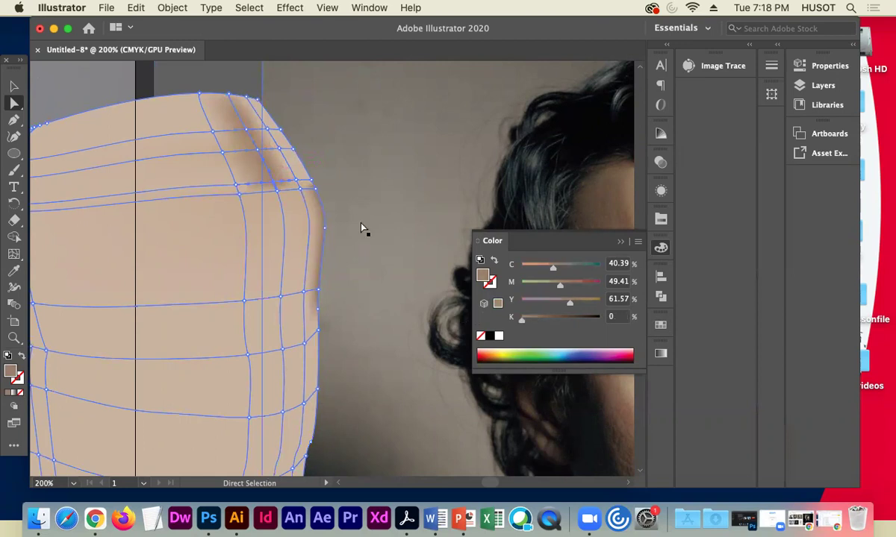
Recolour the lowest dark mesh point of the upper right forehead shadow with the C=25 M=32 Y=44 swatch.
left_click(97, 90)
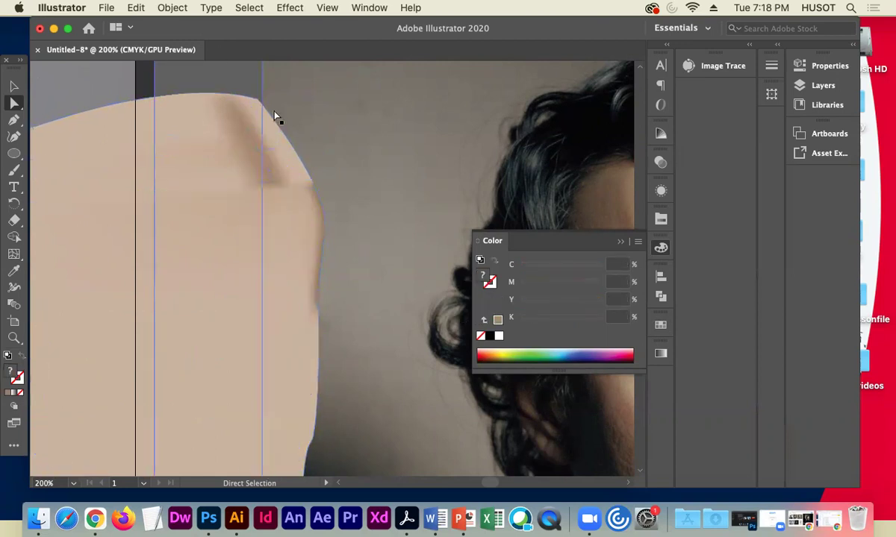
scroll(439, 170, "right", 10)
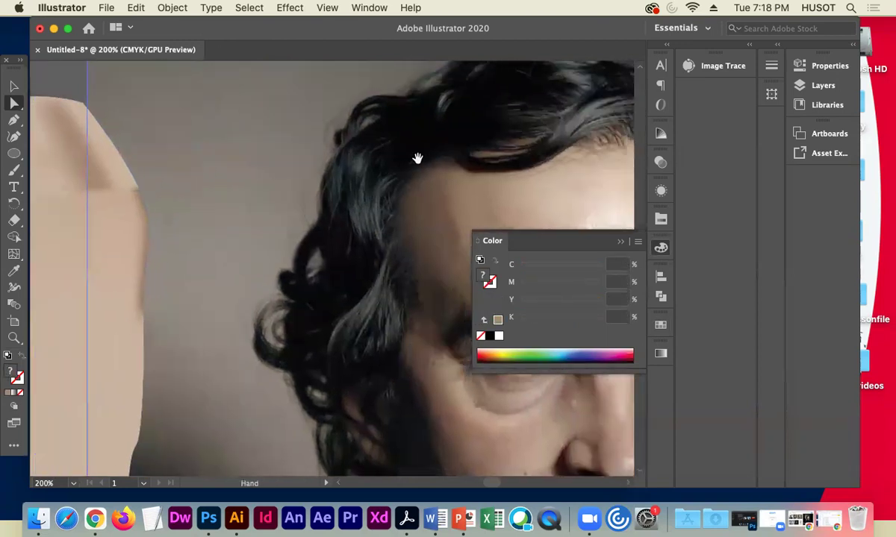
key("space")
left_click_drag(430, 196, 545, 134)
left_click_drag(475, 176, 519, 188)
left_click_drag(283, 124, 455, 194)
left_click(214, 151)
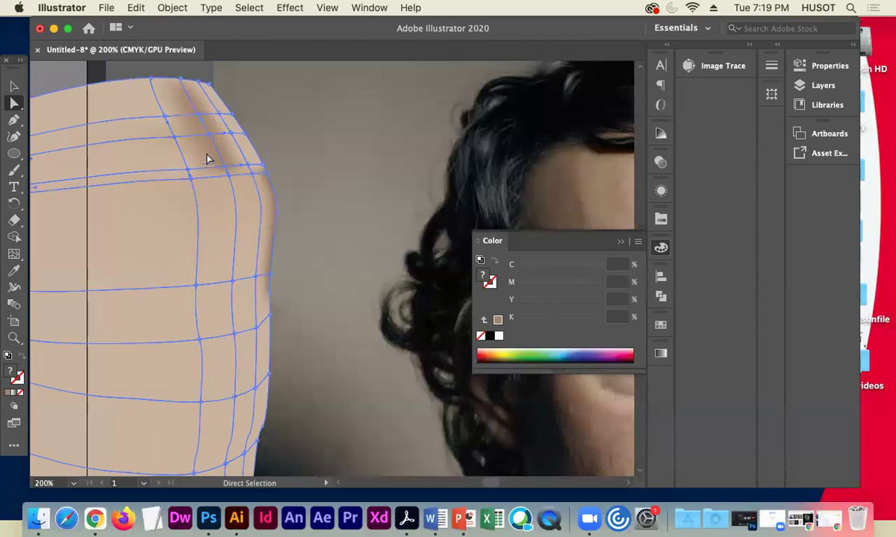
left_click(223, 167)
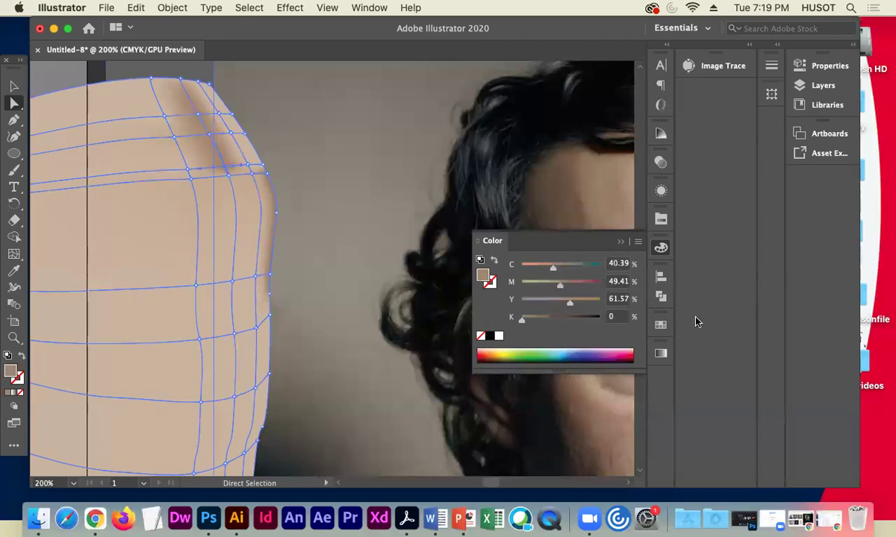
left_click(661, 325)
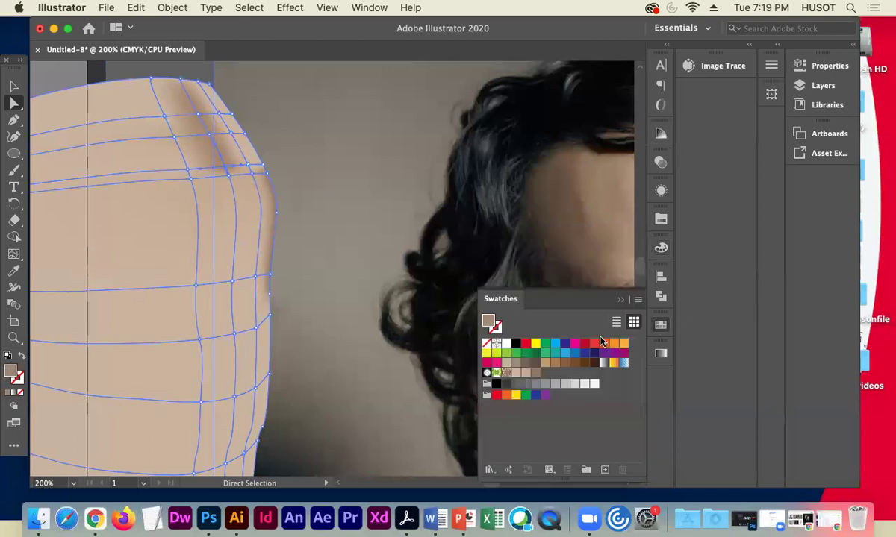
left_click(526, 374)
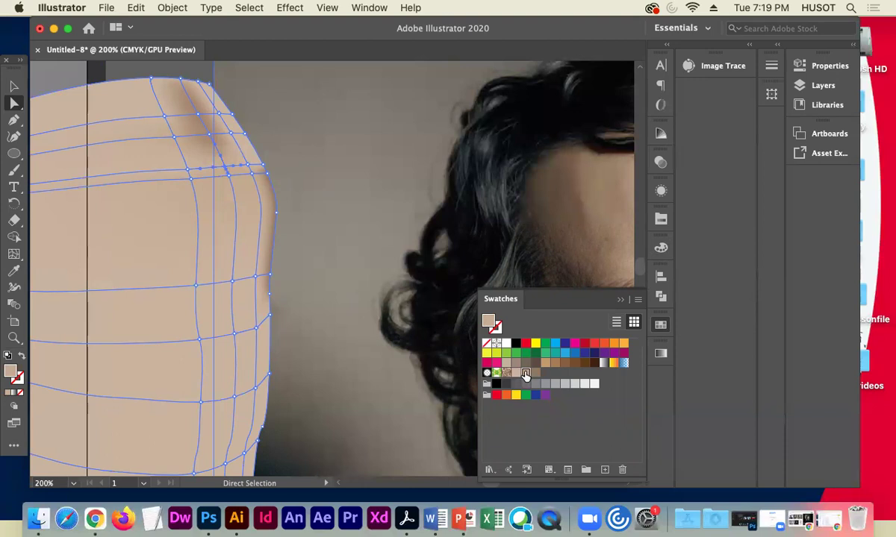
Set the selected mesh point's black to 7% and save the resulting brown as a new swatch.
left_click(660, 249)
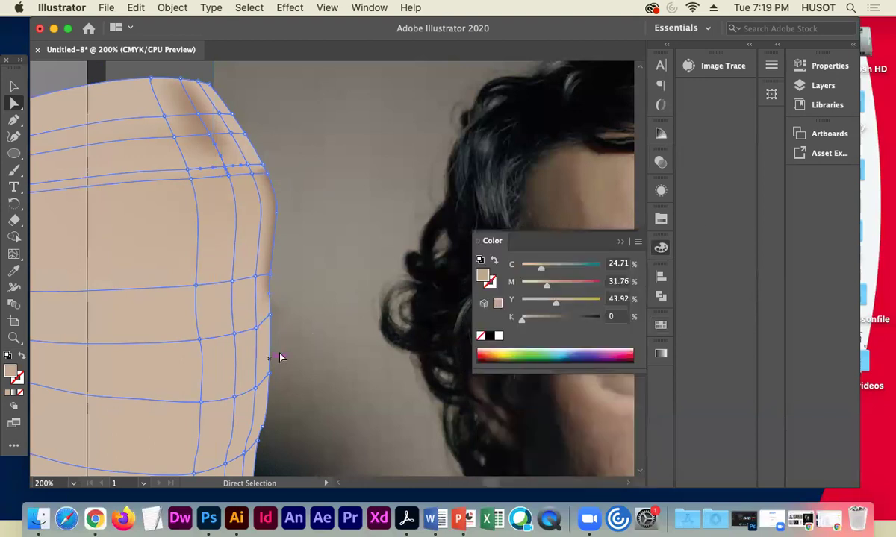
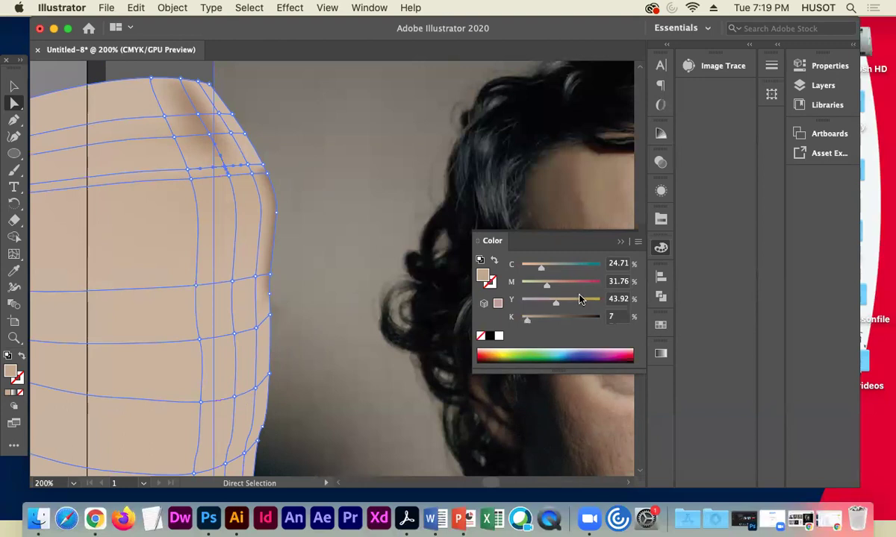
left_click(660, 324)
left_click(84, 392)
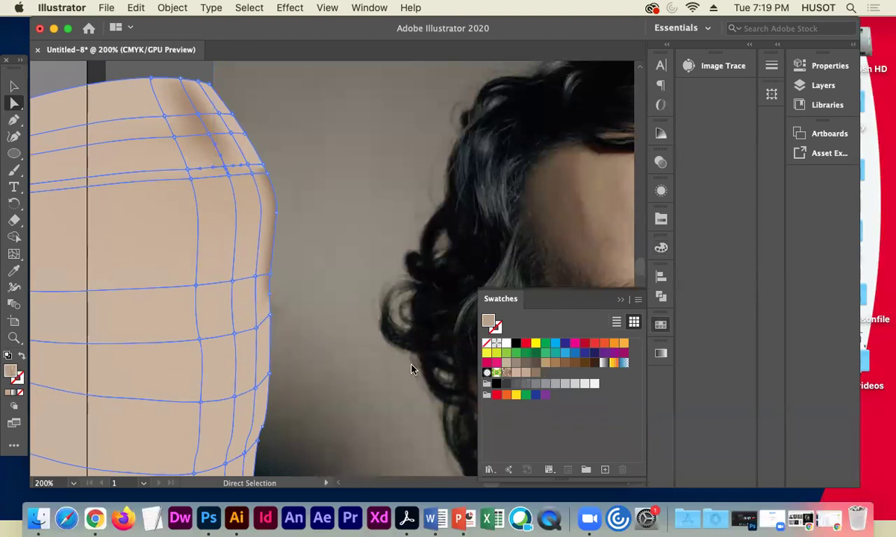
left_click_drag(522, 349, 524, 350)
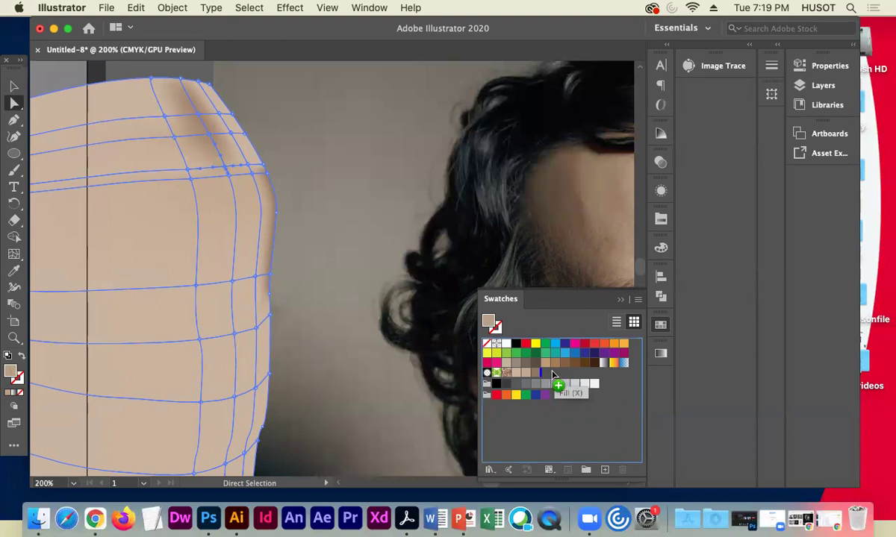
Apply the new 7%-black brown swatch to the two mesh points above in the right forehead shadow column.
left_click(94, 74)
left_click(246, 156)
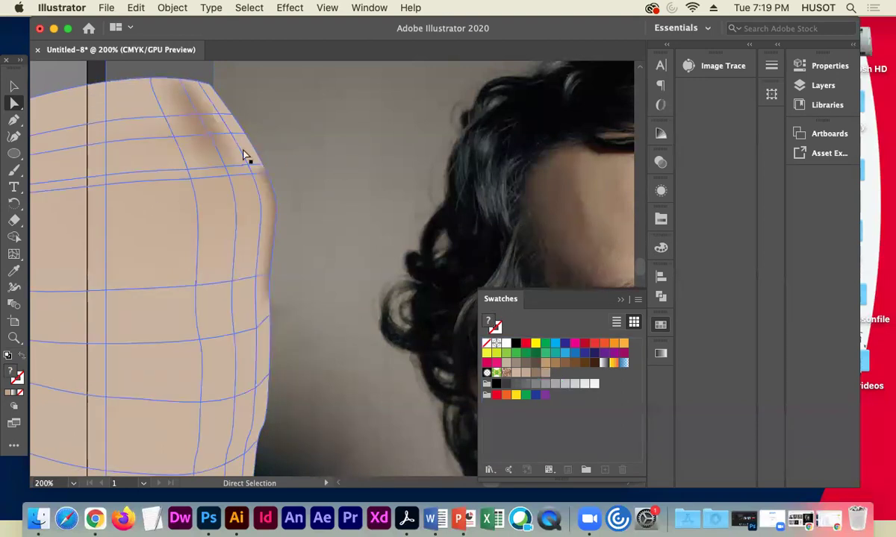
left_click(210, 134)
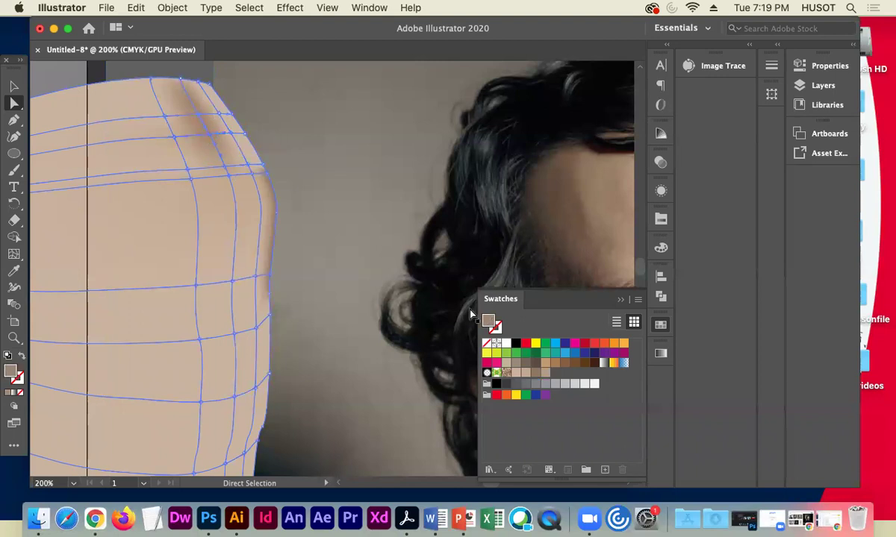
left_click(540, 373)
left_click(198, 115)
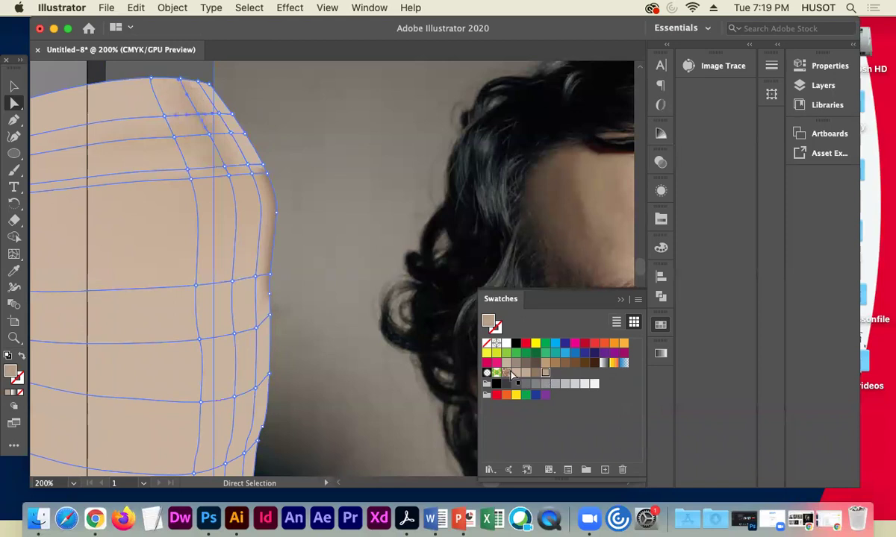
left_click(82, 75)
Examine the softened forehead shading without the mesh lines and compare it with the photo's hairline and brow shadows.
left_click(187, 180)
left_click(368, 149)
left_click(200, 98)
left_click(96, 88)
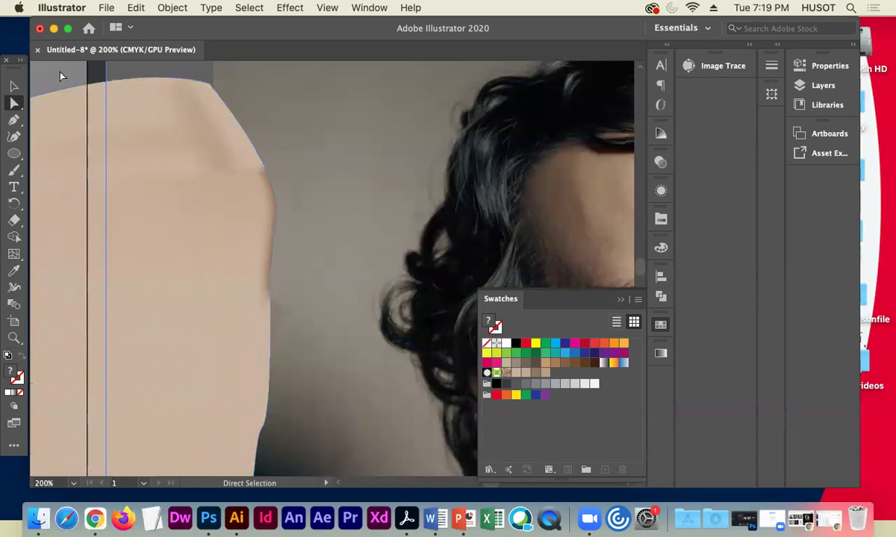
left_click(187, 140)
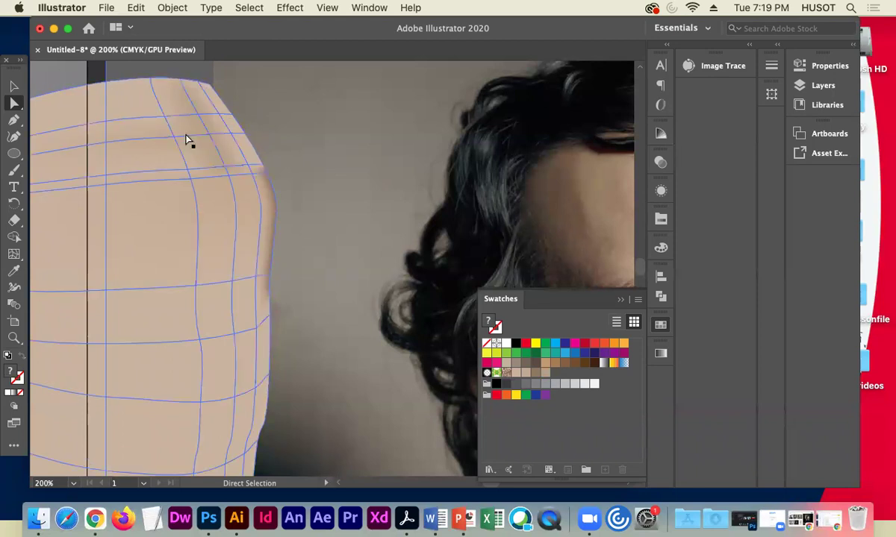
key("super+minus")
left_click_drag(387, 208, 134, 218)
left_click_drag(376, 168, 315, 273)
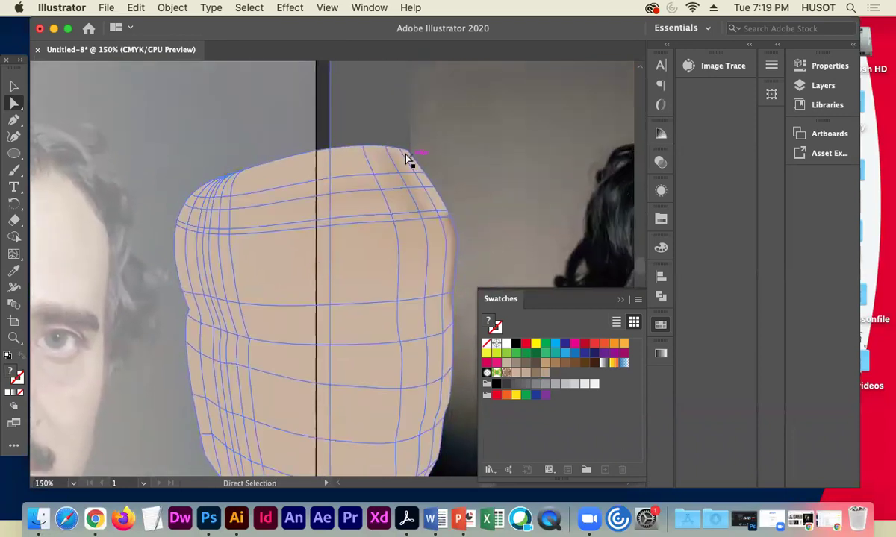
left_click(224, 132)
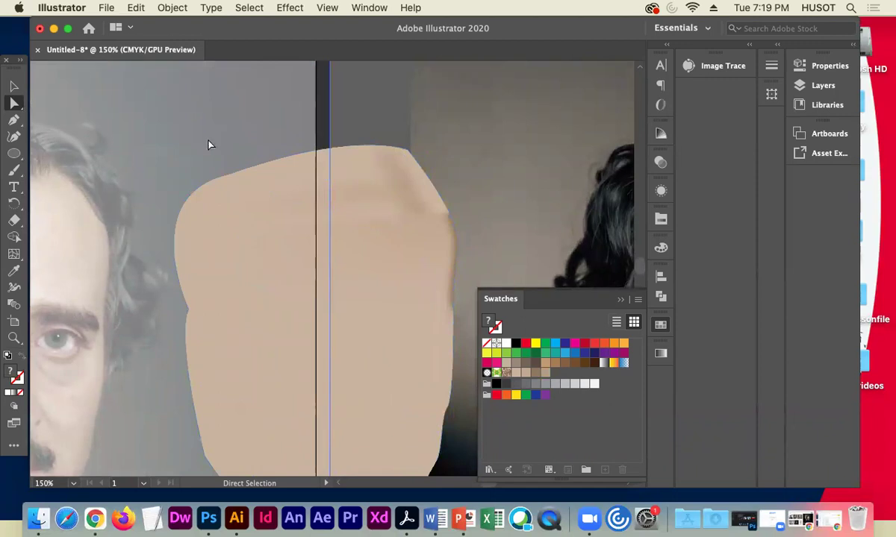
left_click(374, 217)
scroll(314, 194, "right", 5)
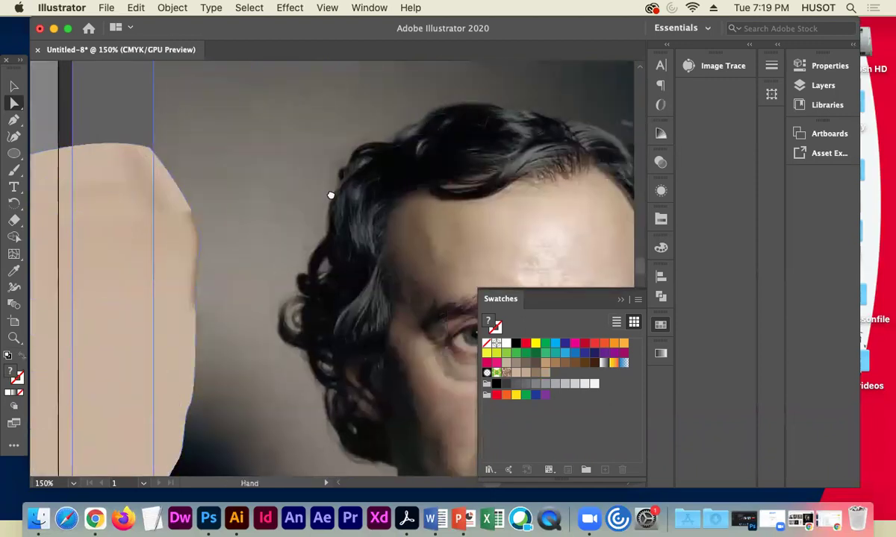
scroll(331, 195, "right", 4)
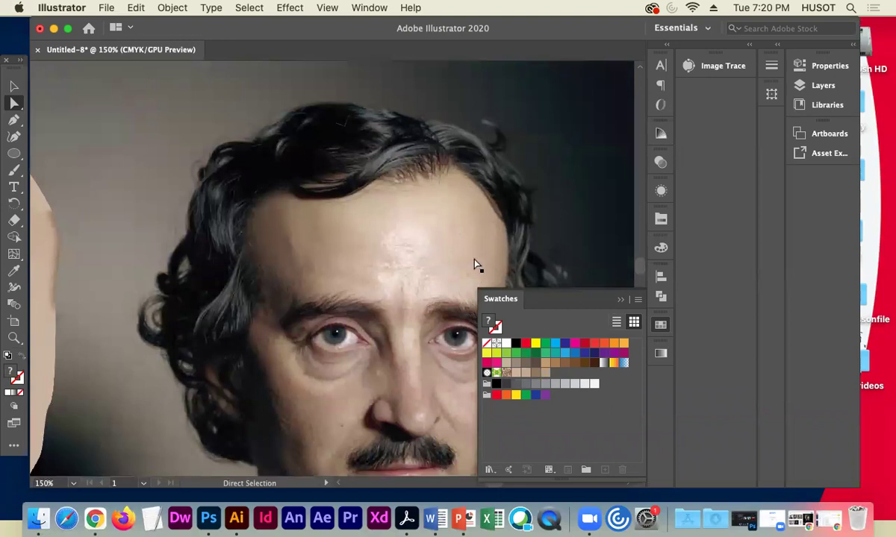
scroll(130, 239, "left", 6)
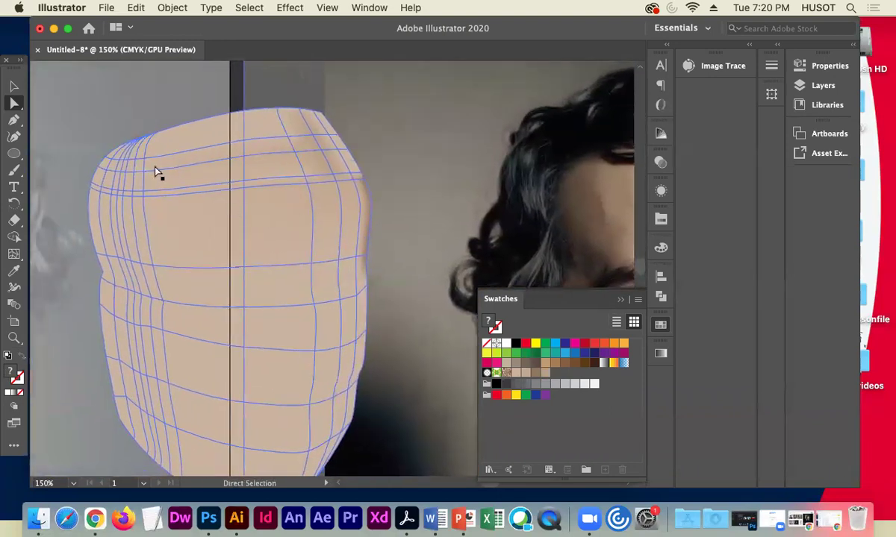
Apply the new 7%-black brown swatch to mesh points down the innermost column on the upper left forehead.
left_click(144, 156)
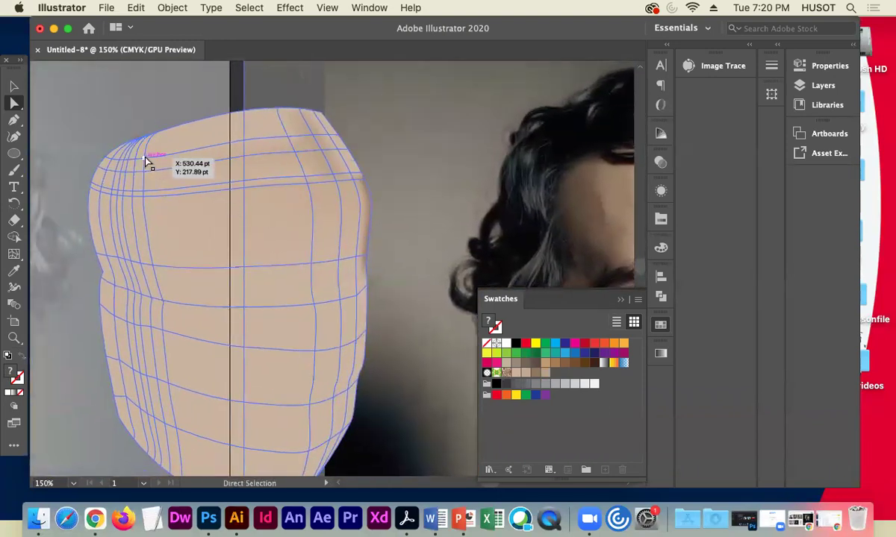
left_click(545, 374)
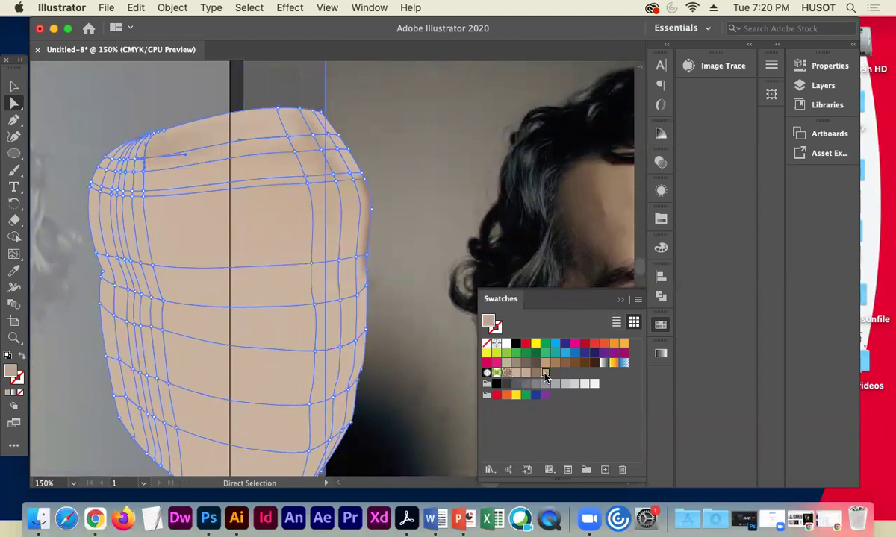
left_click(144, 172)
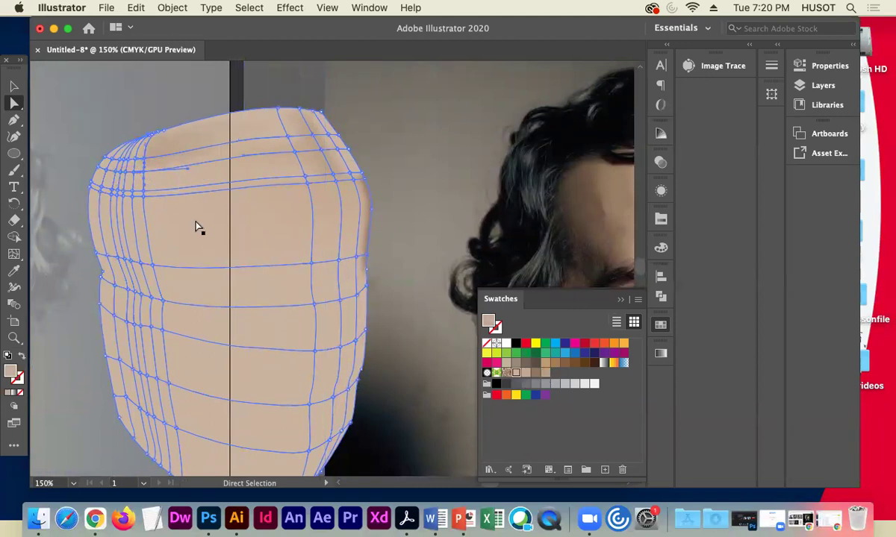
left_click(545, 373)
left_click(147, 194)
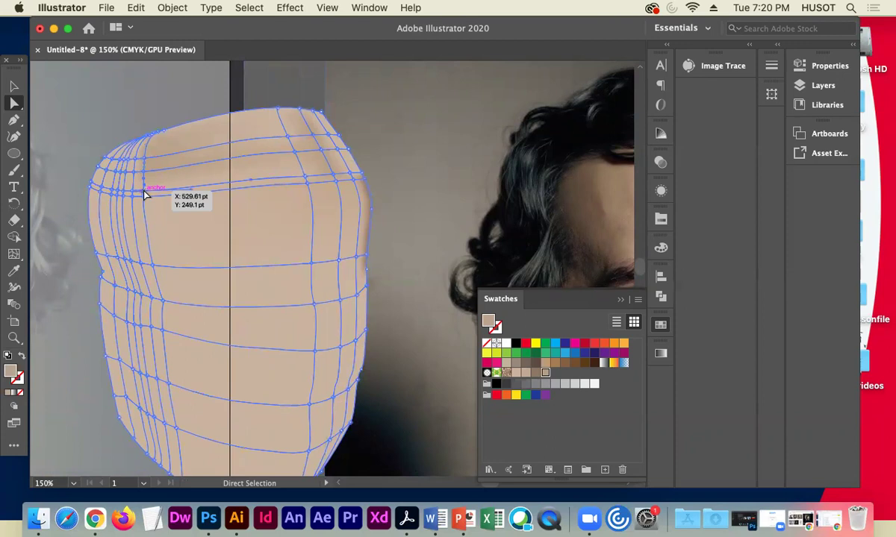
left_click(93, 112)
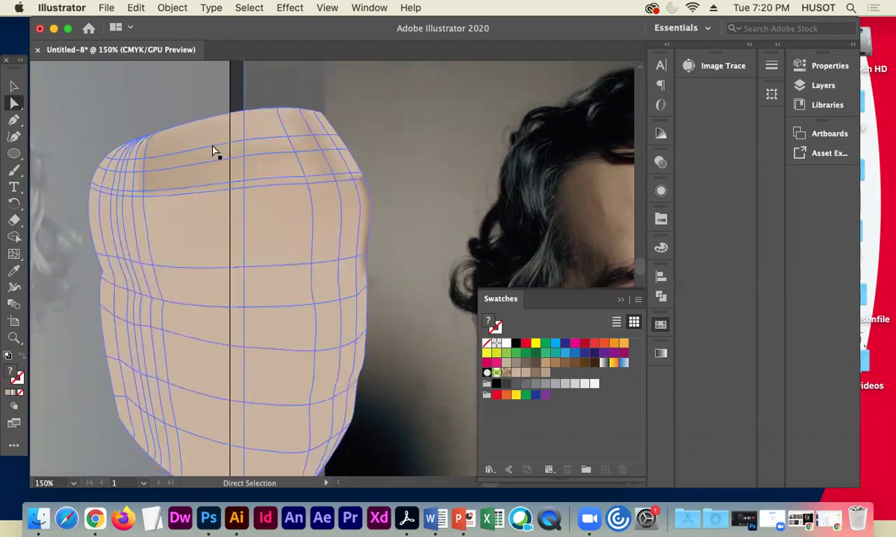
Add a mesh point with a new column and row in the upper middle of the forehead.
left_click(213, 152)
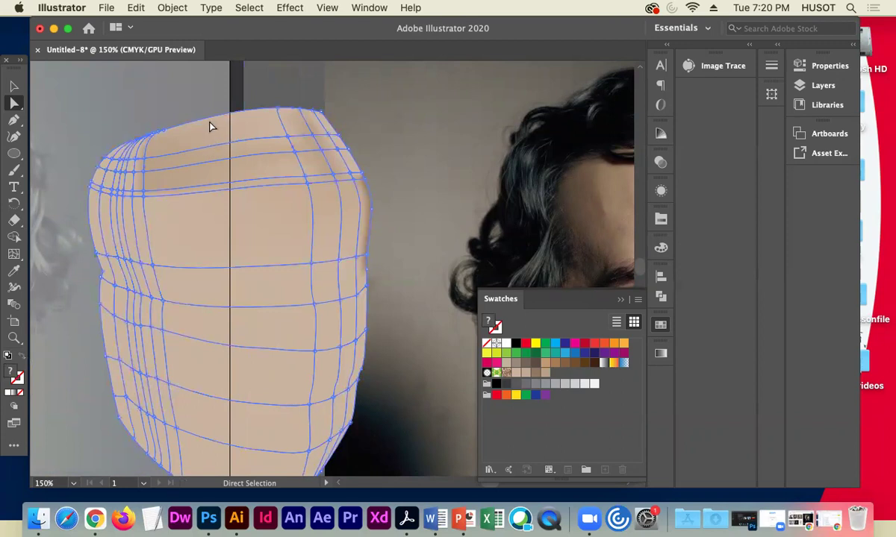
left_click(13, 253)
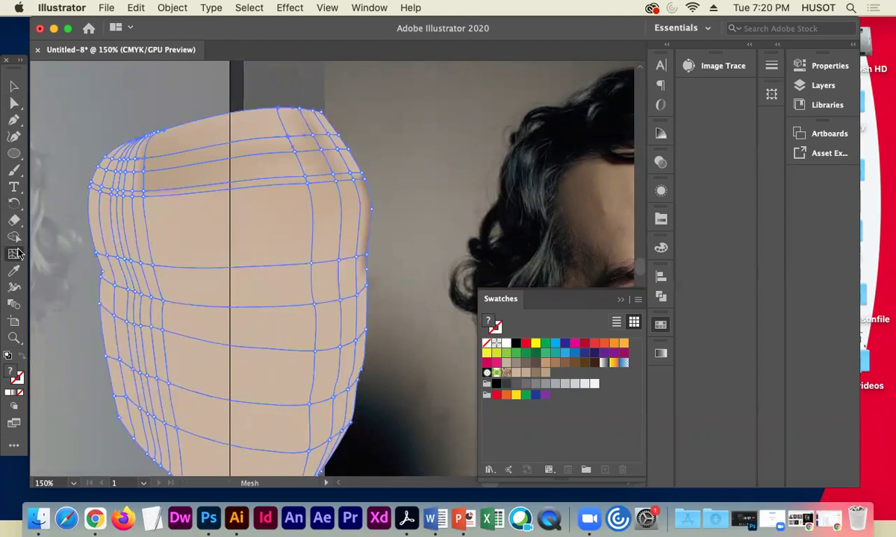
left_click(217, 136)
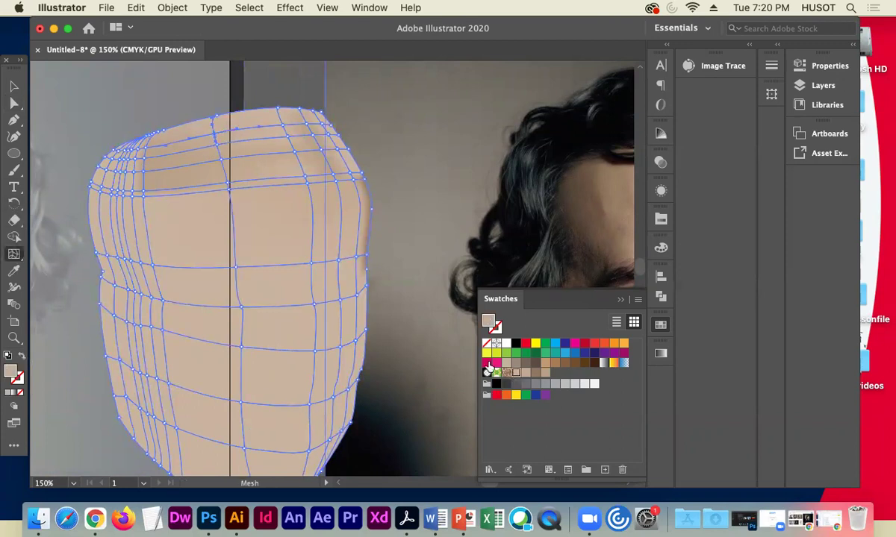
Apply the light beige skin-tone swatch to two mesh points down the new column in the middle of the forehead.
left_click(221, 159)
left_click(514, 373)
left_click(230, 190)
left_click(514, 372)
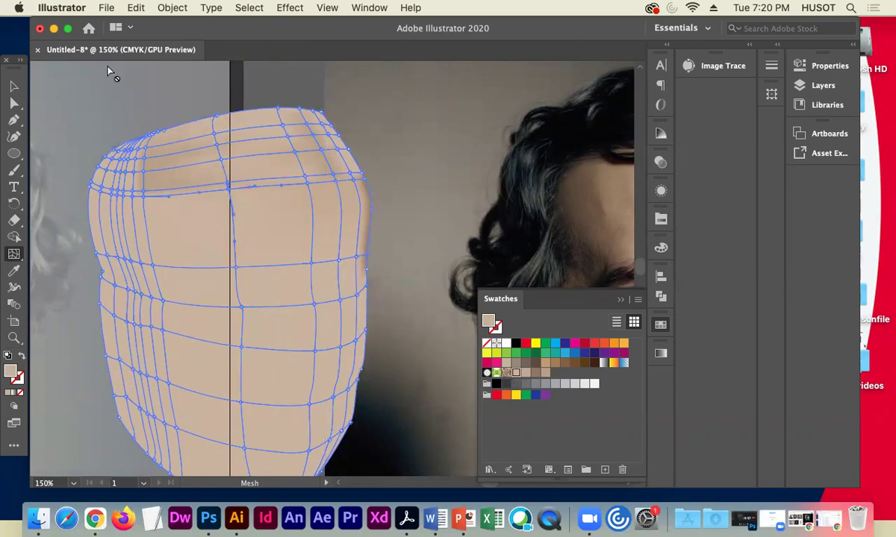
key("v")
left_click(80, 97)
left_click(200, 121)
left_click(67, 127)
left_click(13, 103)
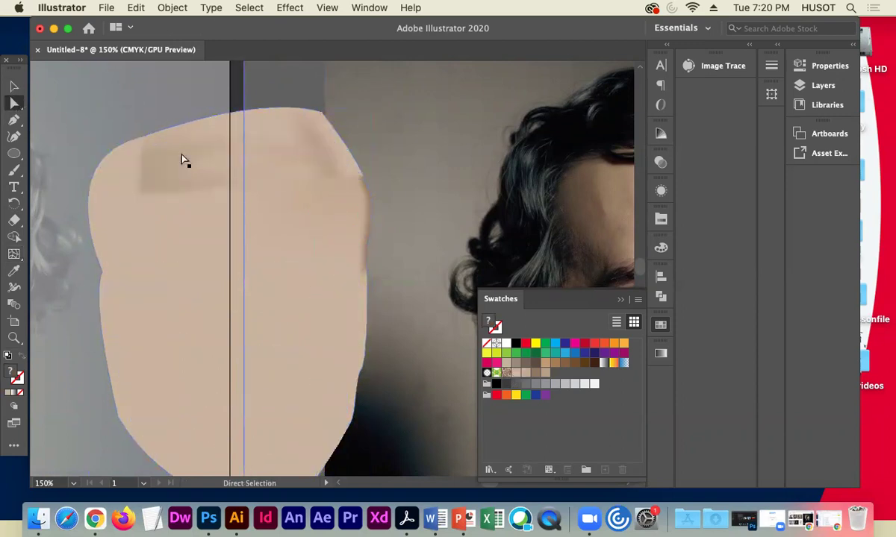
Apply the same light beige swatch to the mesh point higher up in the middle forehead column.
left_click(185, 155)
left_click(216, 148)
left_click(513, 373)
left_click(106, 106)
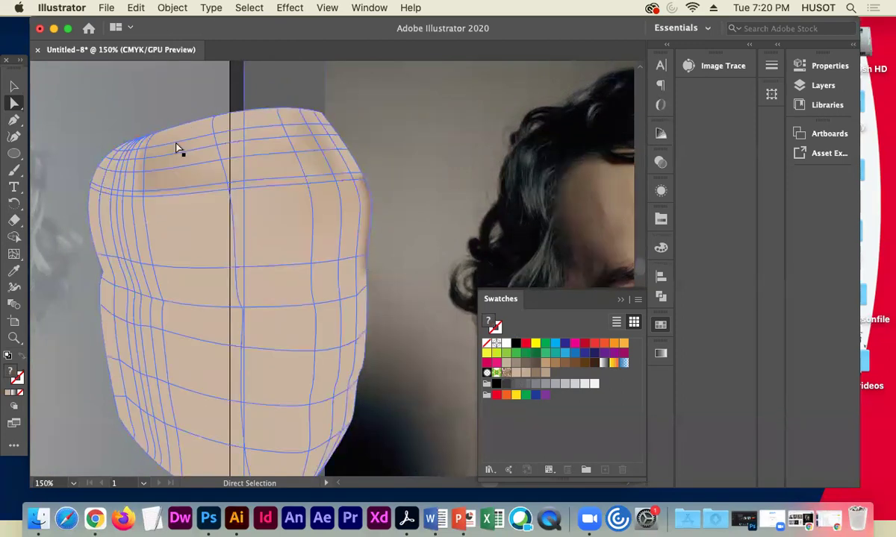
Add a mesh column left of the forehead's middle, starting near the hairline, and colour its upper points with the light beige swatch.
left_click(13, 254)
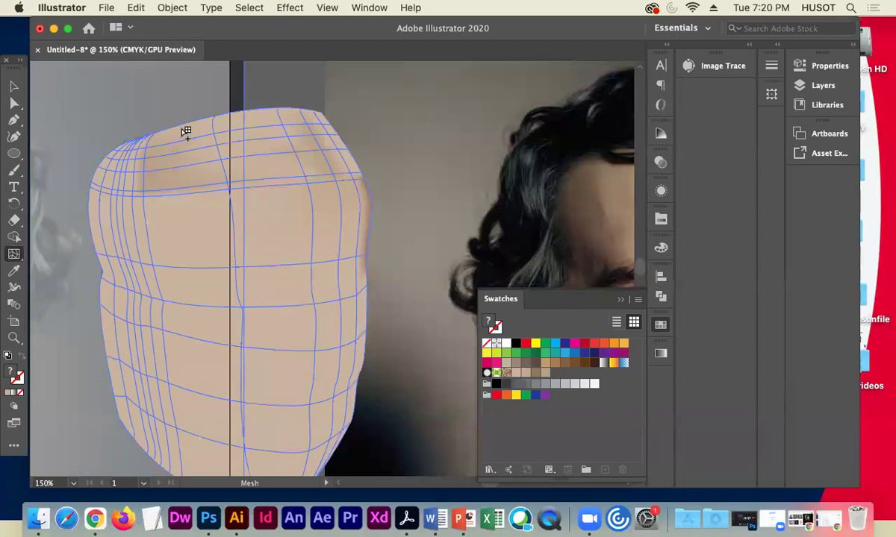
left_click(182, 129)
left_click(519, 373)
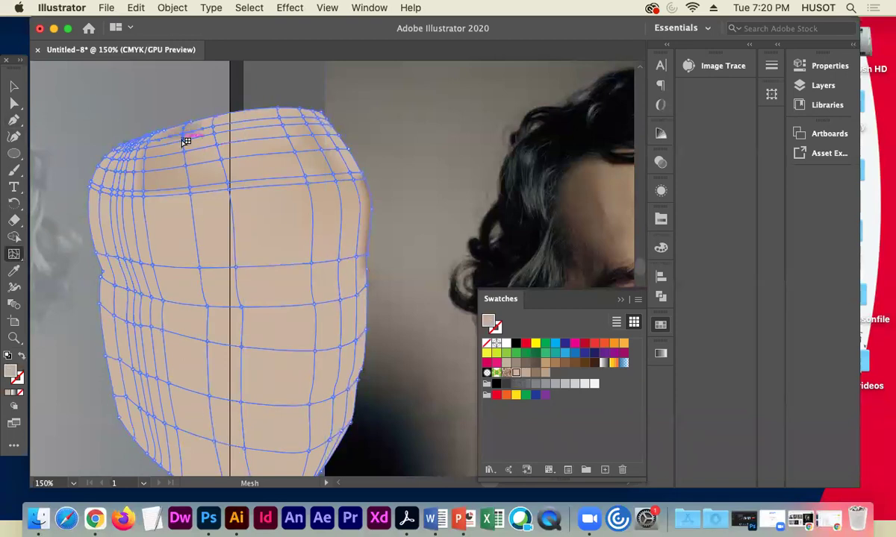
left_click(185, 141)
left_click(512, 374)
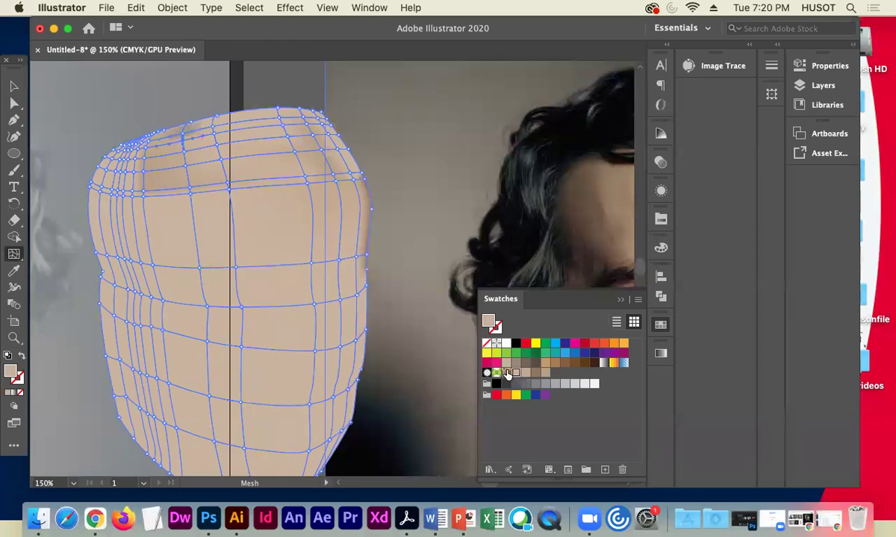
left_click(187, 163)
left_click(515, 373)
Examine the forehead shading with and without the mesh lines and compare it with the portrait photo.
left_click(12, 84)
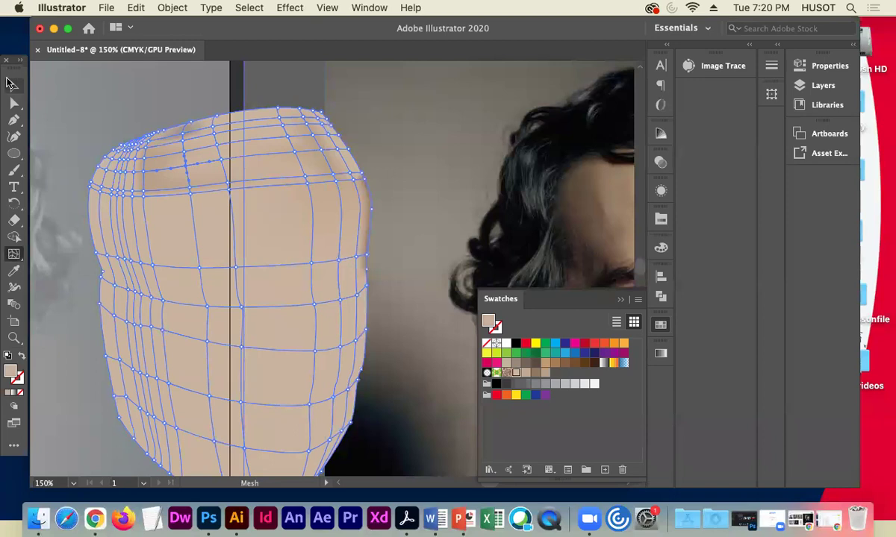
left_click(60, 145)
left_click(89, 88)
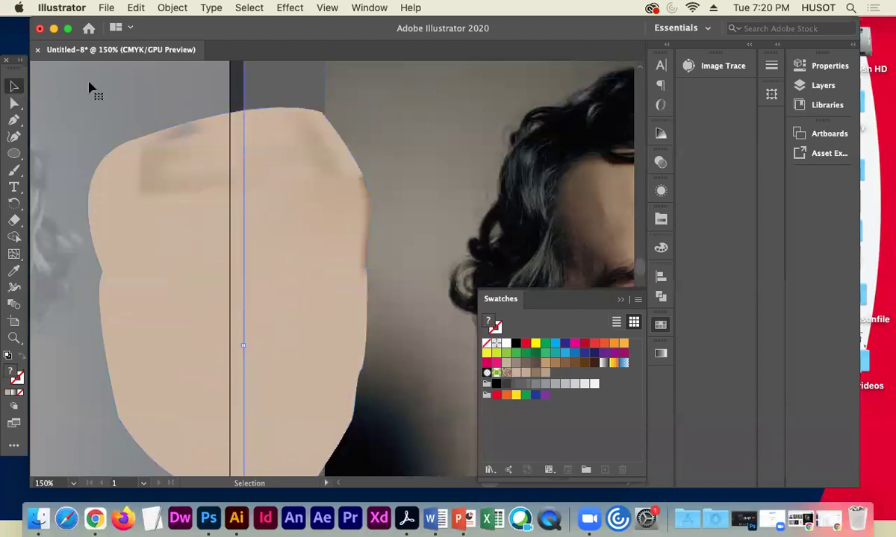
left_click(198, 159)
left_click(97, 85)
left_click(204, 147)
left_click(286, 117)
left_click(232, 206)
left_click(401, 193)
left_click(170, 190)
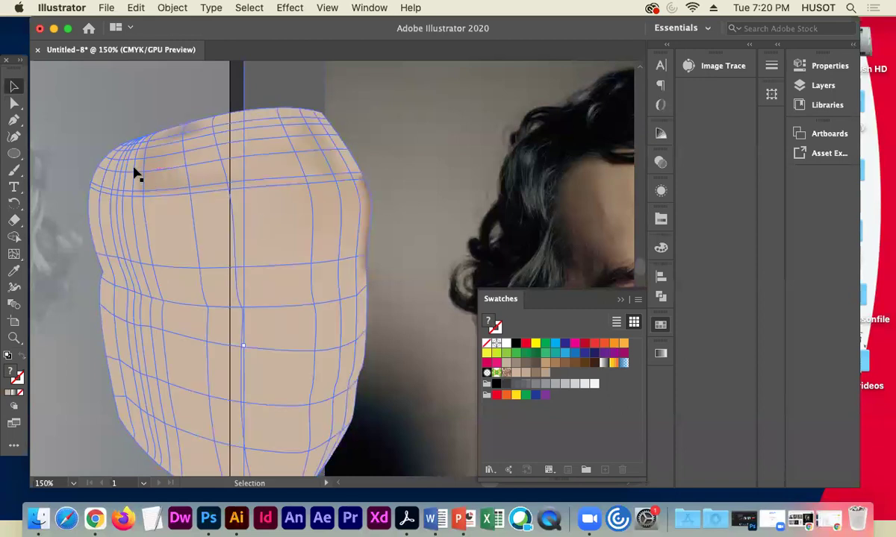
left_click(515, 191)
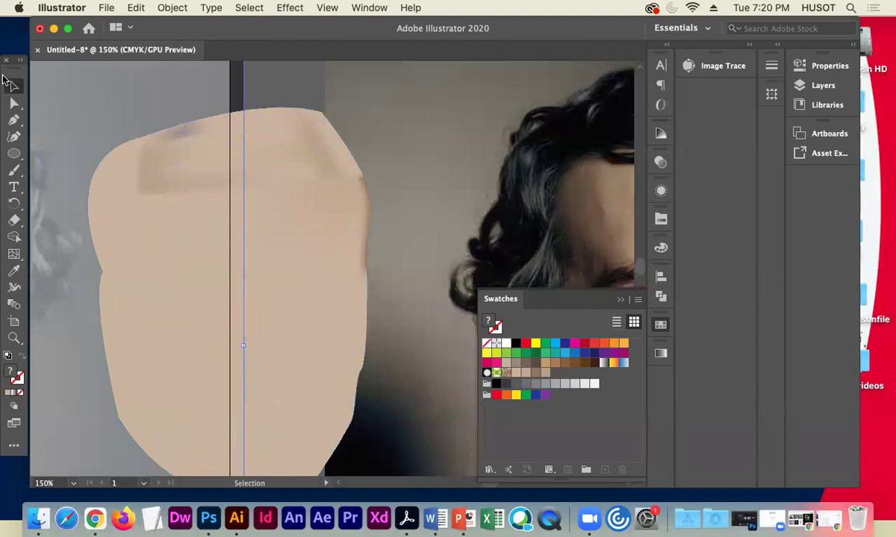
Apply the dark brown skin-tone swatch to neighbouring mesh points at the upper left of the forehead to make a small shadow.
left_click(14, 103)
left_click(200, 214)
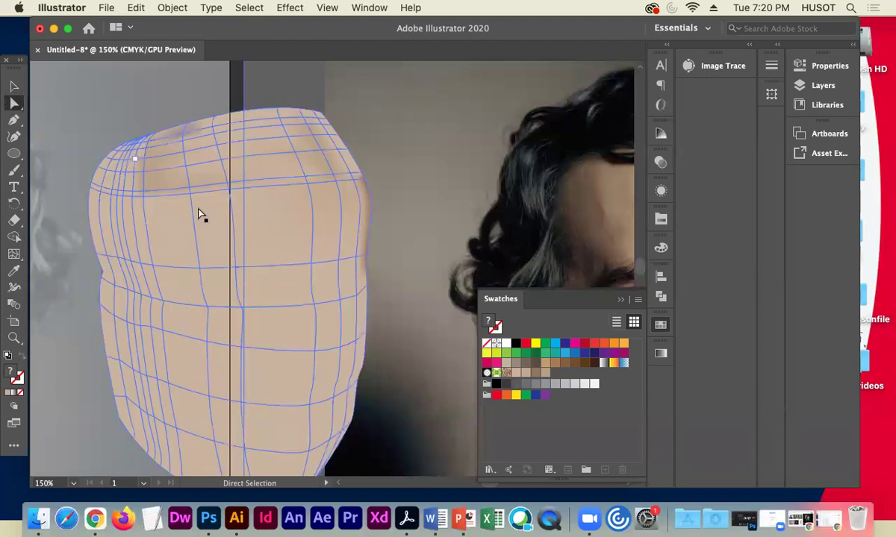
left_click(125, 159)
left_click(537, 373)
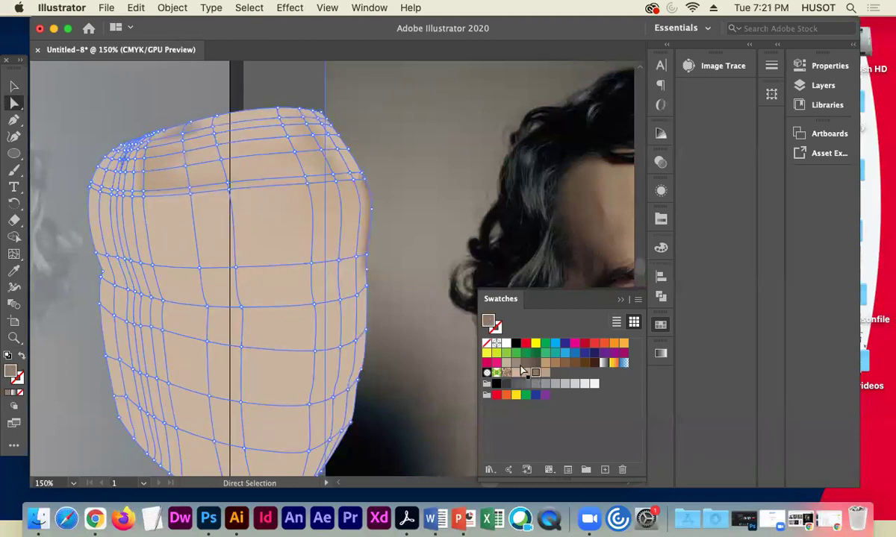
left_click(125, 151)
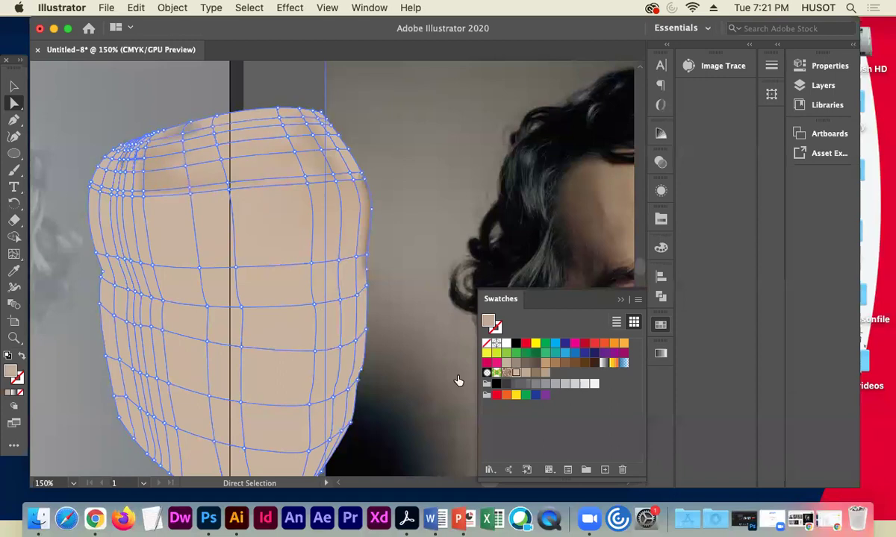
left_click(535, 373)
left_click_drag(127, 163, 130, 163)
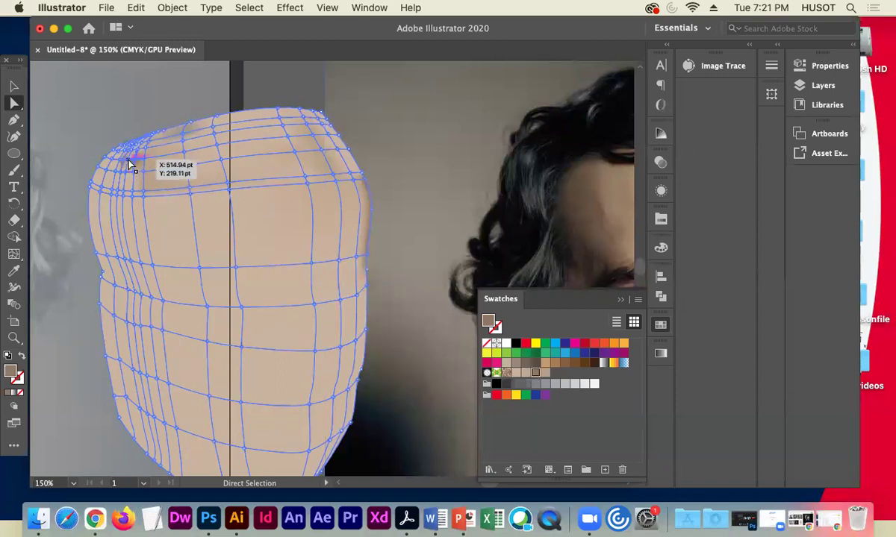
left_click(129, 160)
left_click(536, 373)
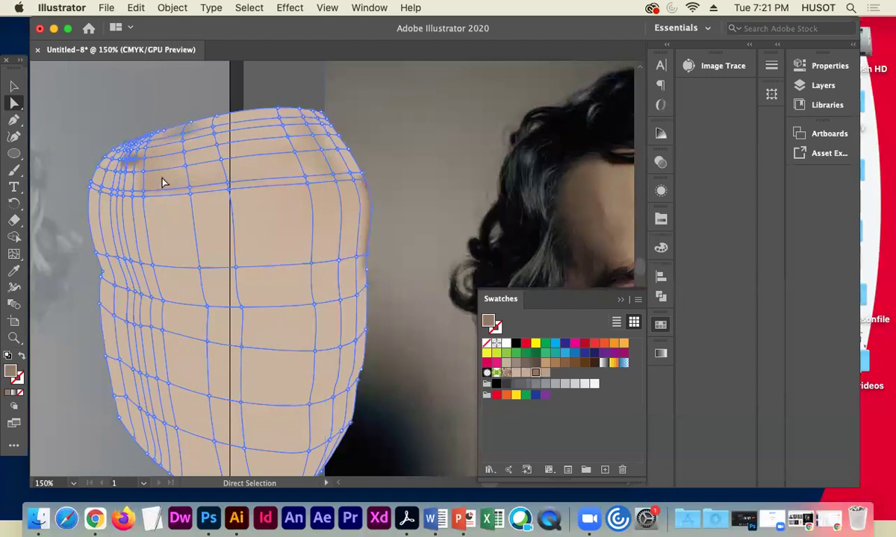
left_click(111, 119)
left_click(110, 154)
left_click(565, 254)
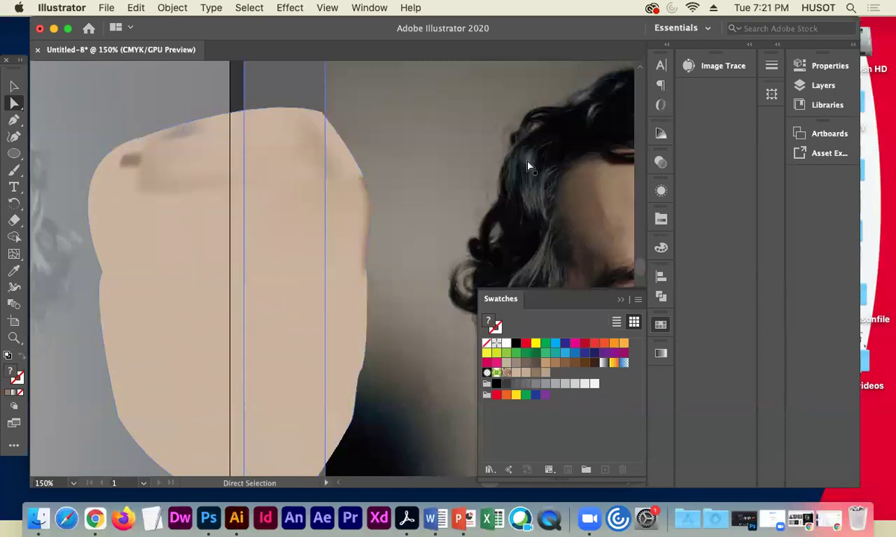
Select the whole face mesh and open the Craquelure texture effect for it.
left_click(14, 87)
left_click(149, 183)
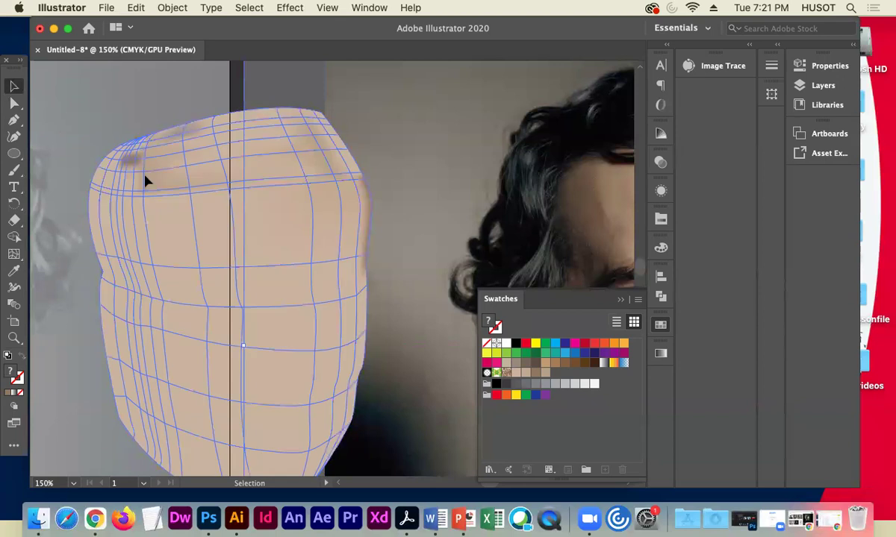
left_click(291, 8)
mouse_move(418, 328)
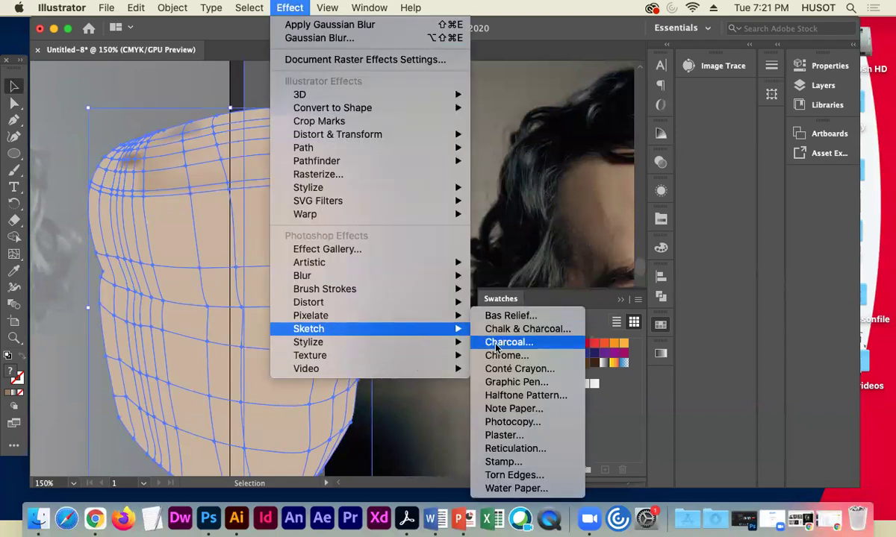
mouse_move(451, 347)
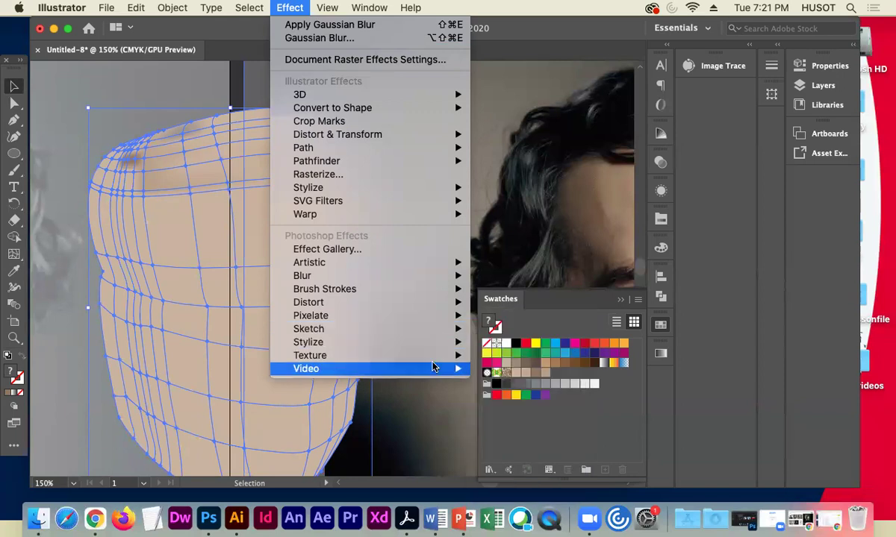
left_click(498, 357)
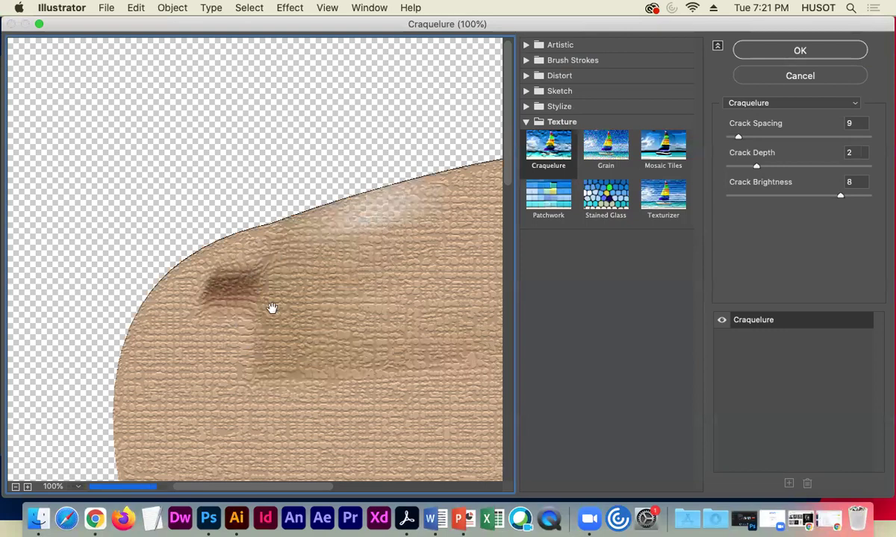
Set the Craquelure crack depth to 1 and brightness to 9, raise the crack spacing slightly, and apply the effect.
left_click_drag(736, 136, 747, 168)
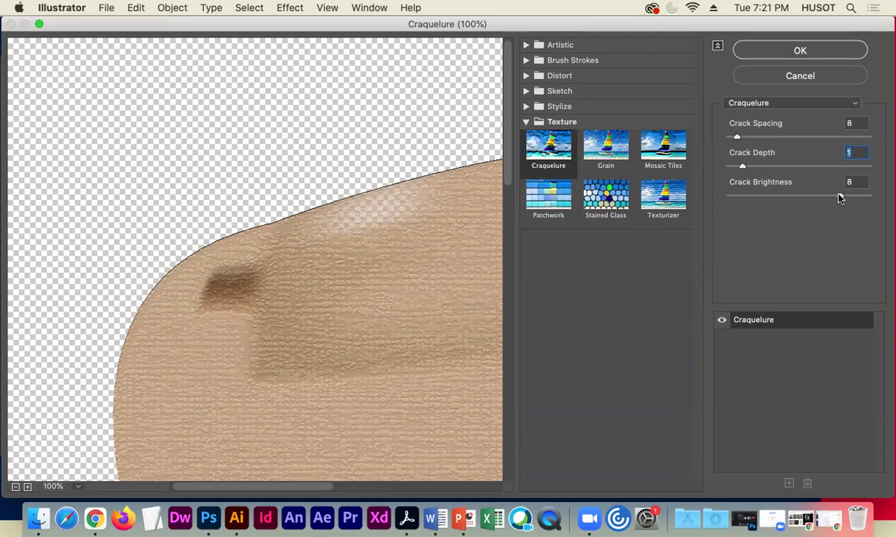
left_click_drag(819, 196, 769, 195)
left_click_drag(745, 136, 728, 171)
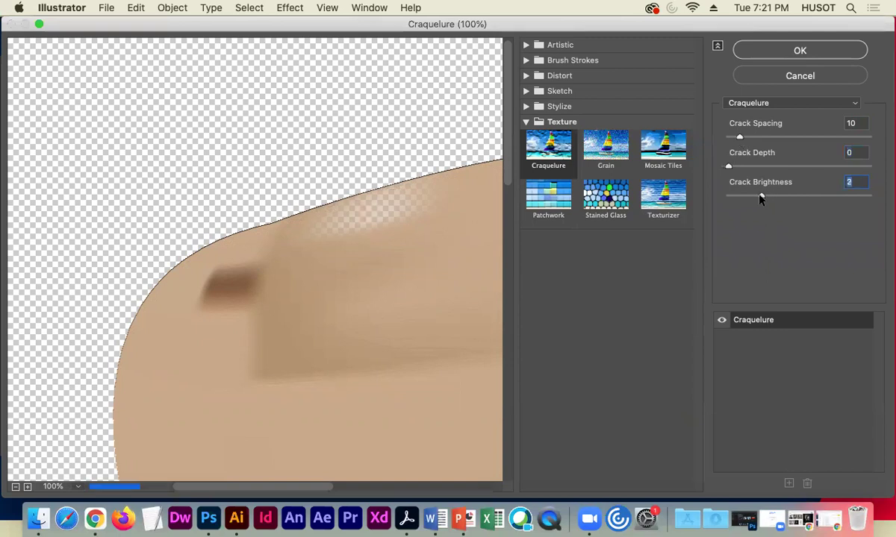
left_click(731, 167)
left_click_drag(733, 167, 855, 195)
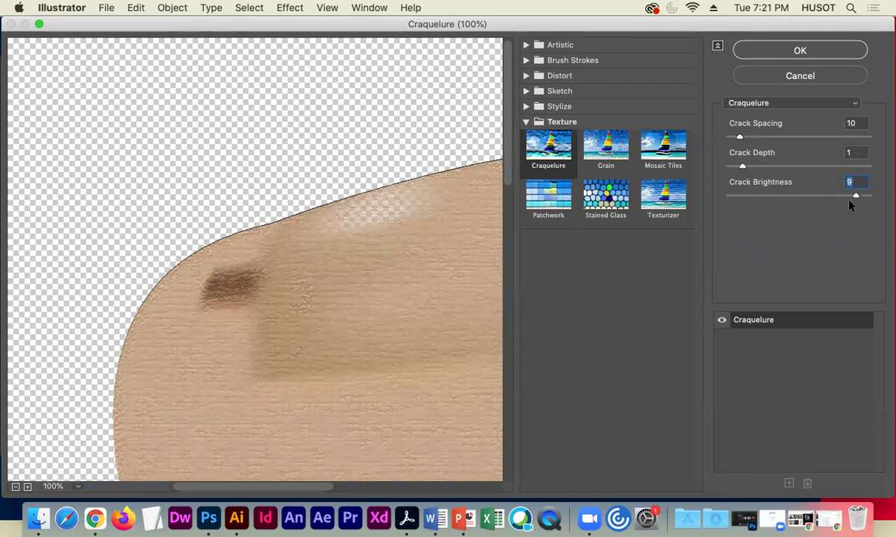
left_click_drag(739, 136, 753, 137)
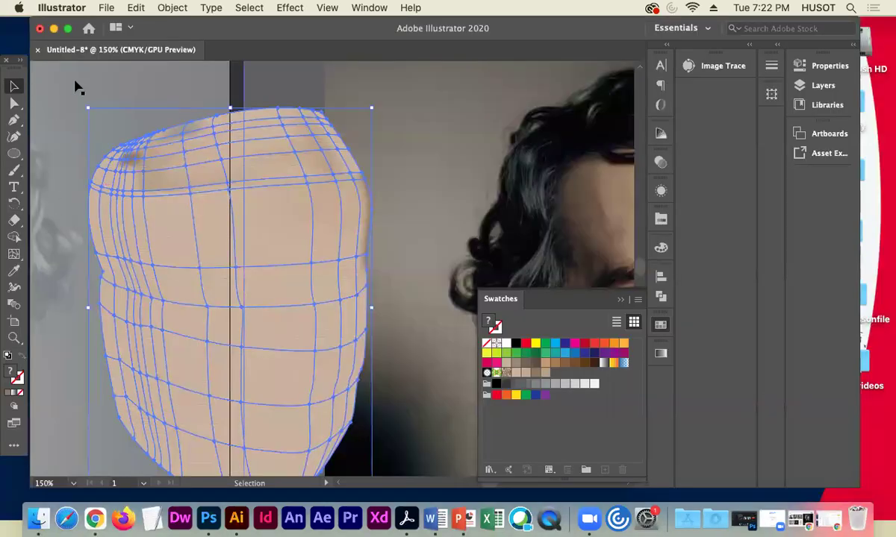
Examine the Craquelure skin texture and shading up close on the upper left of the face mesh.
left_click(74, 88)
key("super+plus")
key("super+plus")
key("super+plus")
key("space")
left_click_drag(102, 128, 279, 291)
left_click_drag(325, 141, 273, 280)
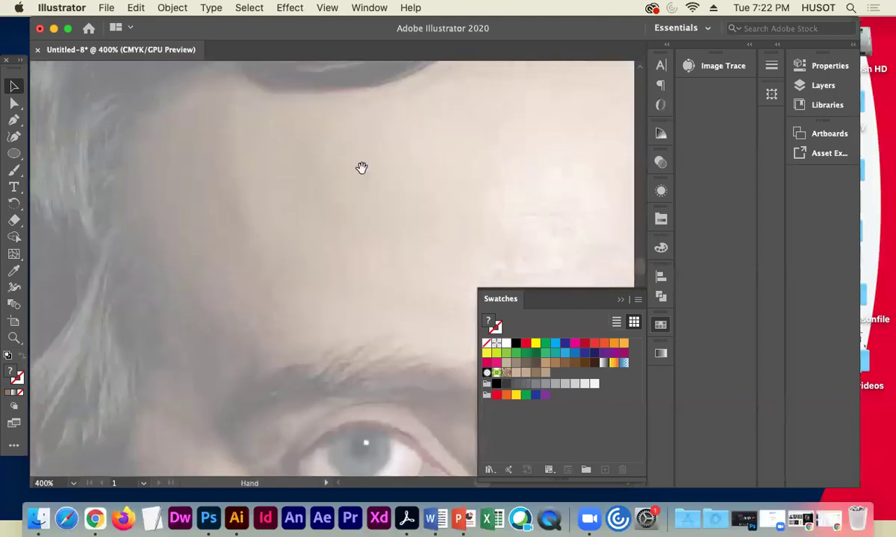
left_click_drag(362, 168, 90, 210)
left_click_drag(386, 156, 100, 197)
scroll(176, 165, "right", 10)
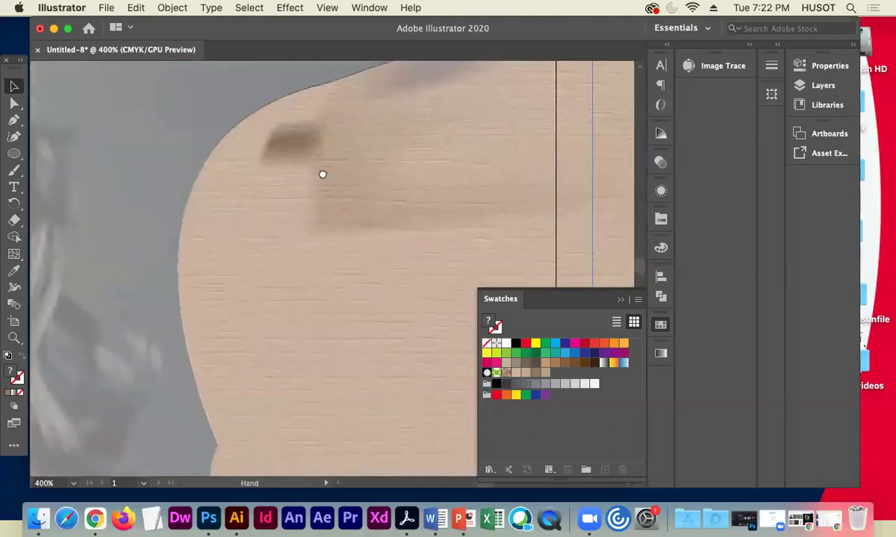
left_click(335, 119)
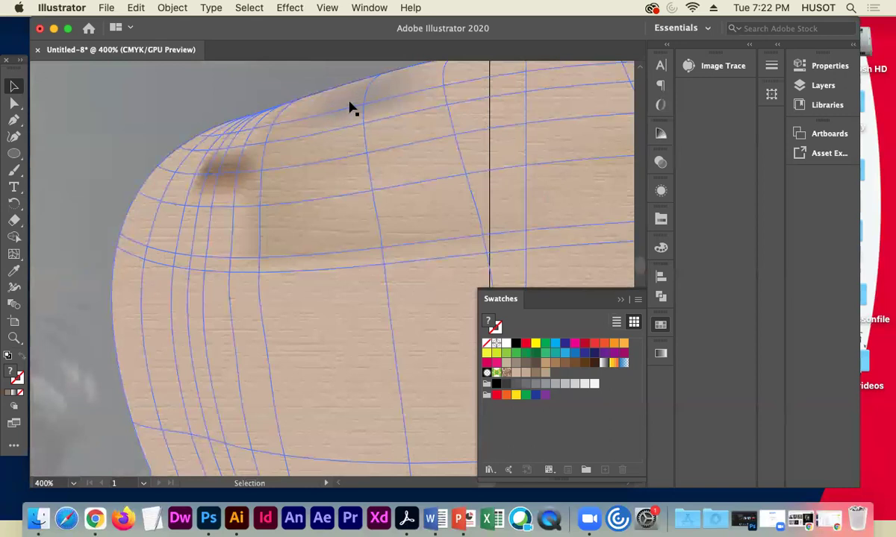
Compare the whole textured face mesh with the faded and full-colour portraits on either side of it.
key("super")
key("super+=")
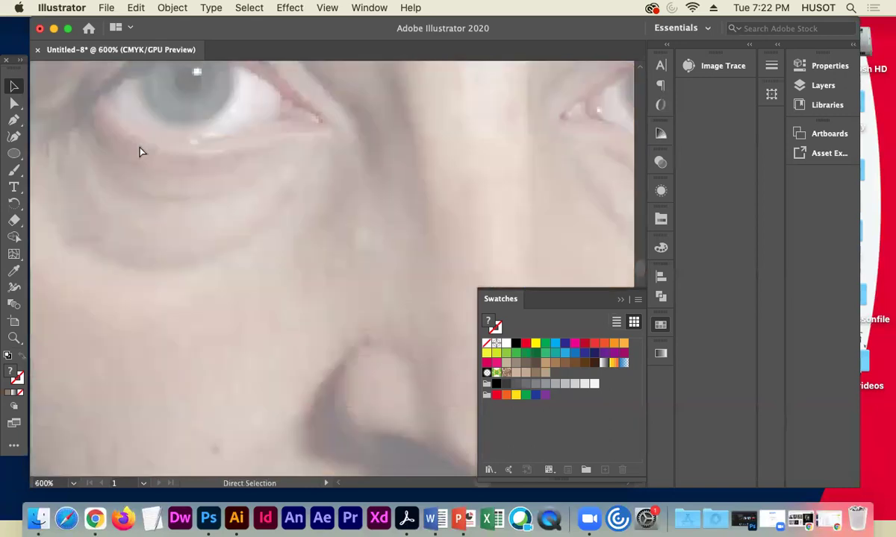
key("super+minus")
key("super+minus")
key("super+minus")
key("super+minus")
key("super+minus")
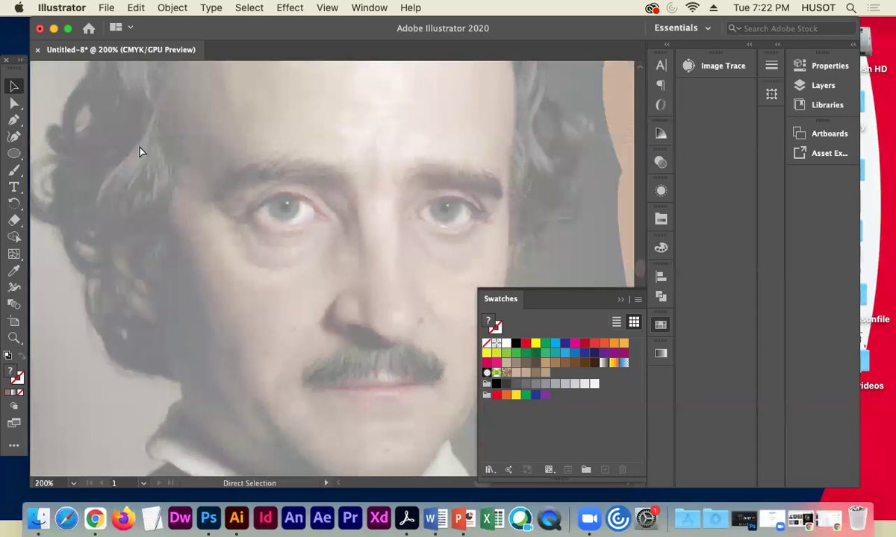
key("super+minus")
key("v")
left_click(535, 199)
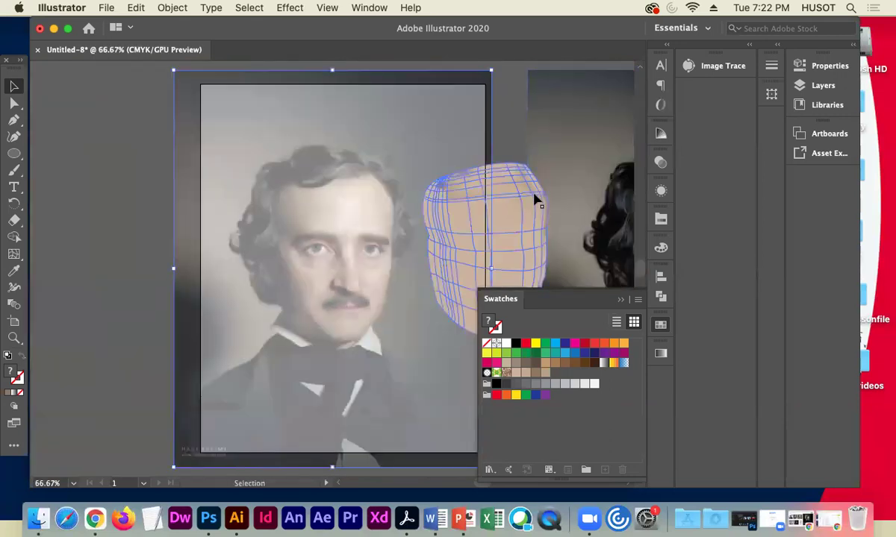
left_click(288, 205)
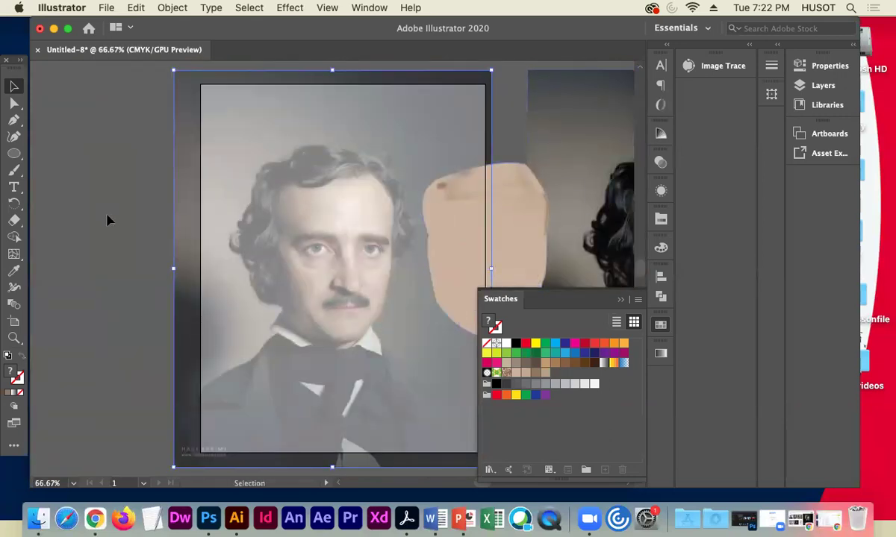
left_click(539, 235)
key("space")
left_click_drag(556, 214, 408, 216)
left_click(405, 209, "shift")
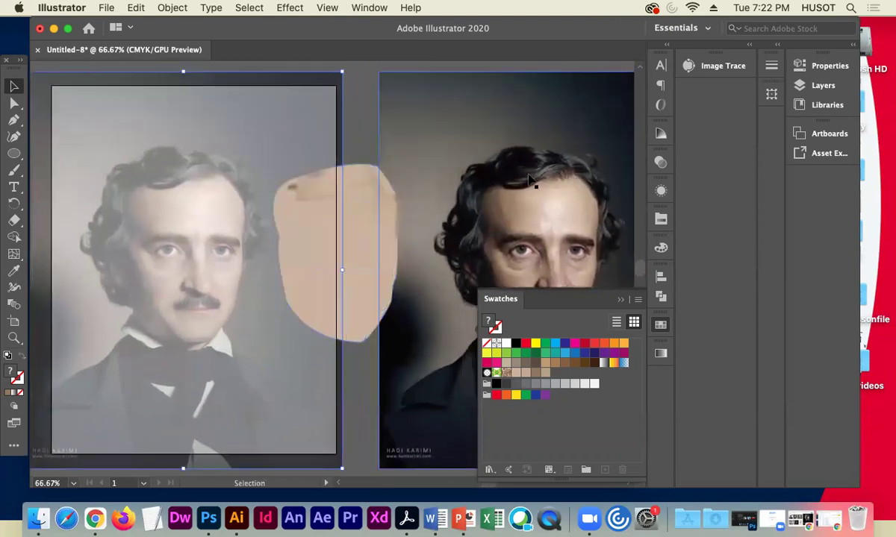
left_click(415, 180, "shift")
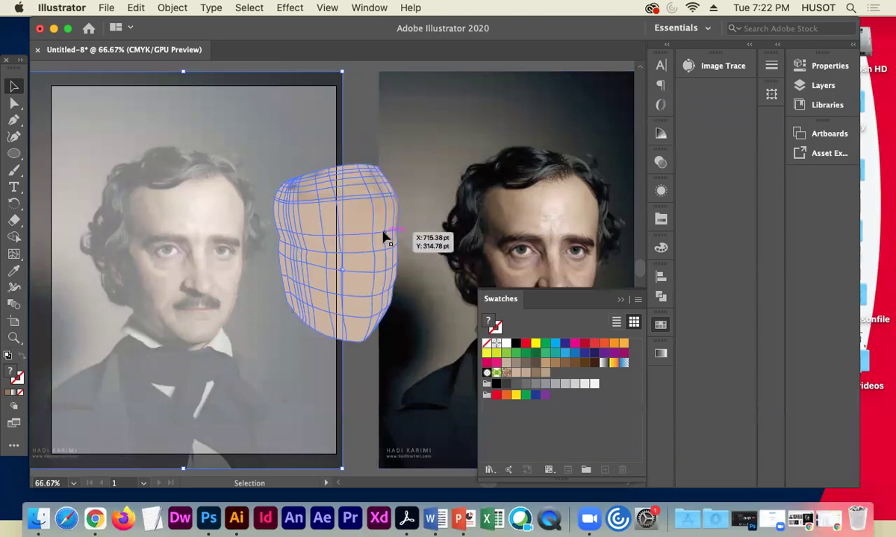
Darken a mesh point on the right side of the face mesh's forehead with a tan skin-tone swatch.
key("super+=")
key("super+=")
key("space")
left_click_drag(452, 120, 58, 116)
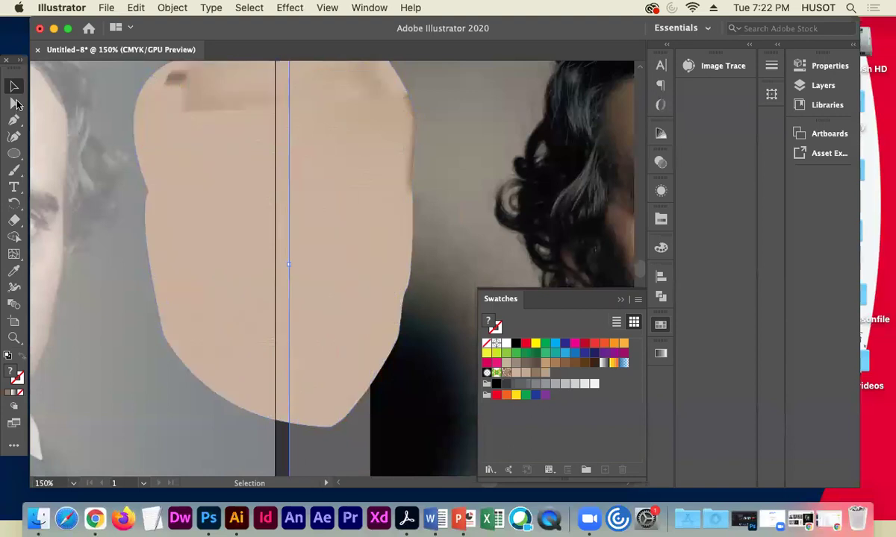
left_click(15, 103)
left_click(315, 154)
left_click(382, 100)
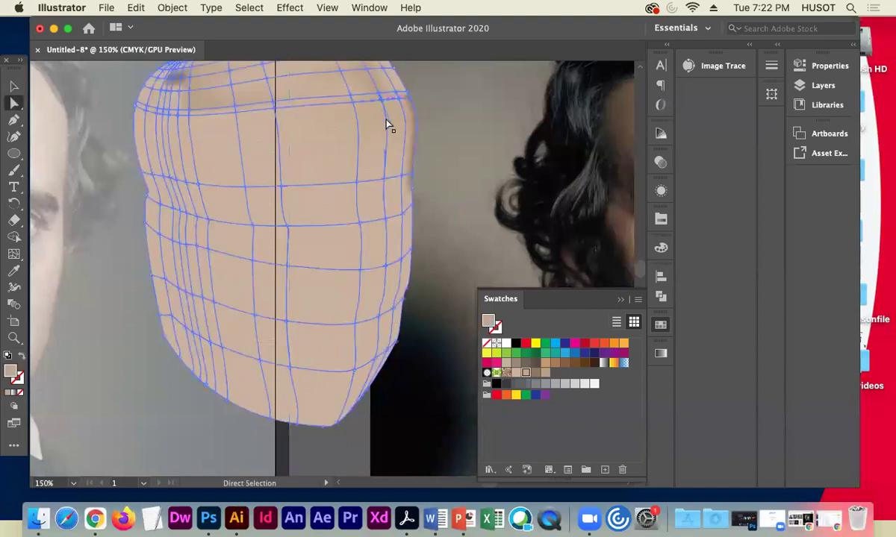
left_click(386, 181)
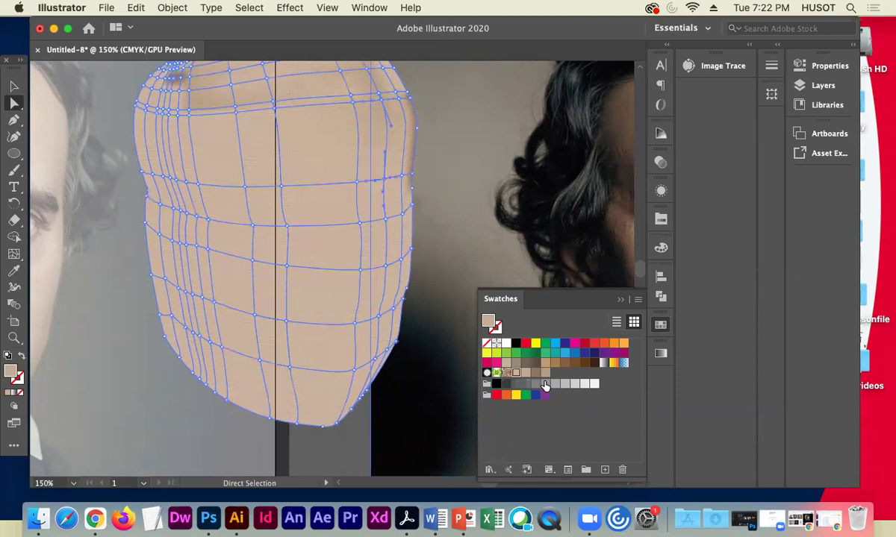
left_click(85, 136)
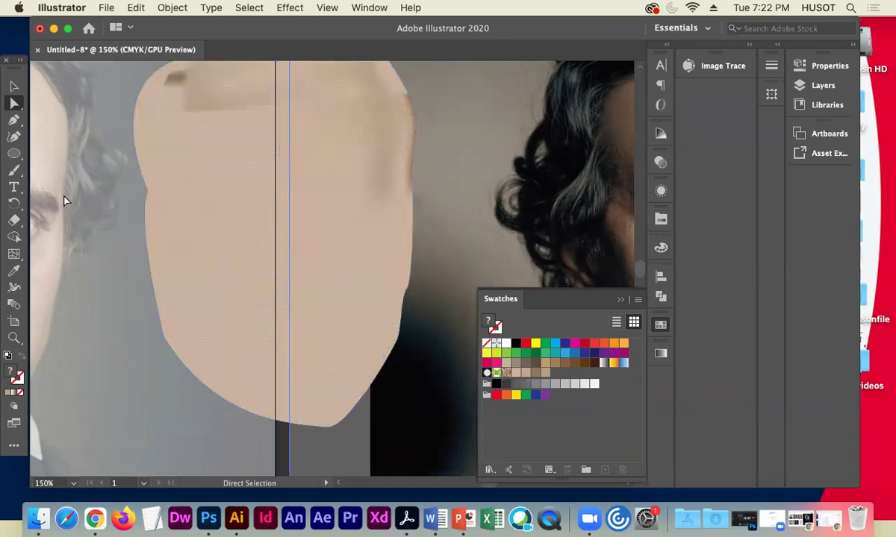
Shade two mesh points on the left side of the forehead, one upper and one at brow level, with the tan skin-tone swatch.
left_click(196, 128)
left_click(545, 374)
left_click(236, 113)
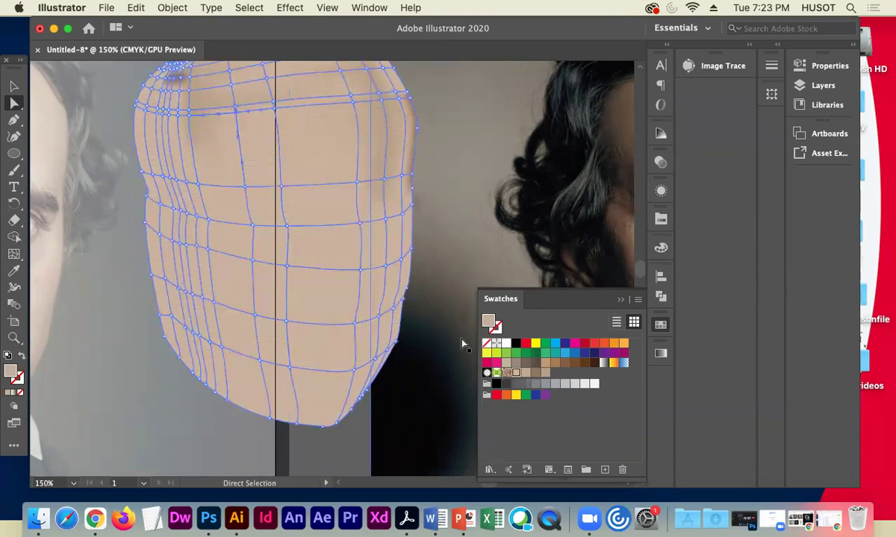
left_click(196, 186)
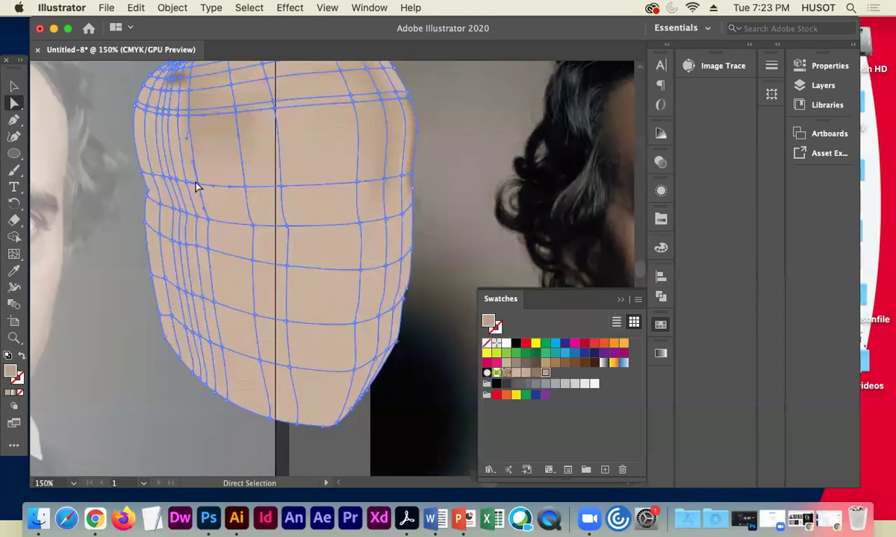
left_click(545, 374)
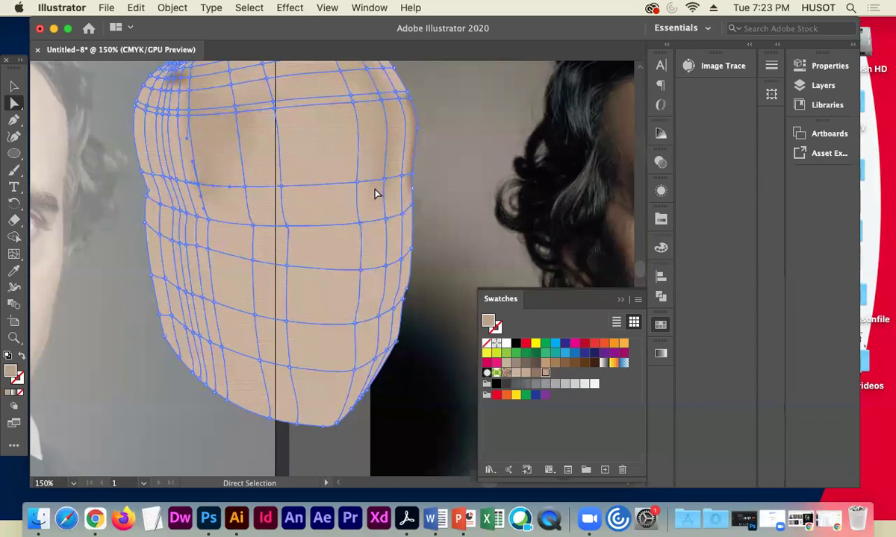
left_click(103, 137)
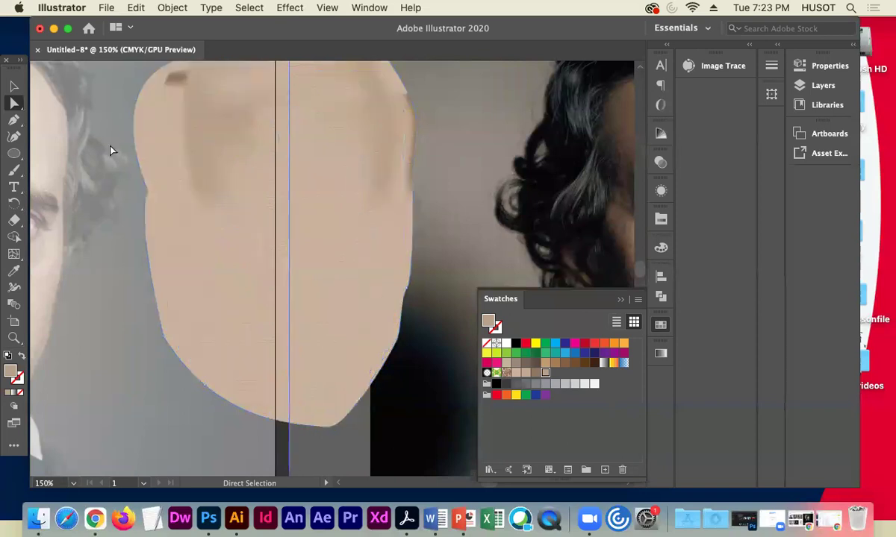
Shade two mesh points along the upper right edge of the forehead with the darker brown skin-tone swatch.
left_click(265, 194)
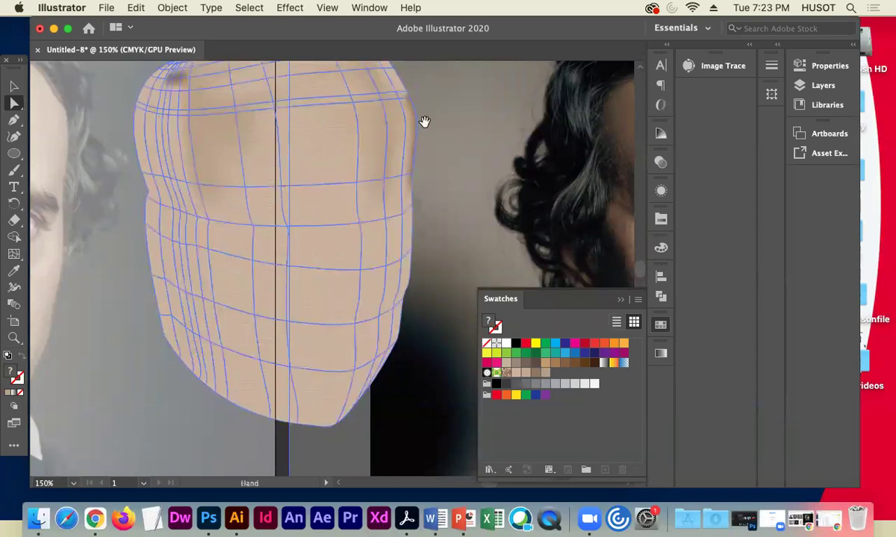
scroll(396, 164, "up", 3)
scroll(395, 164, "right", 3)
left_click(348, 157)
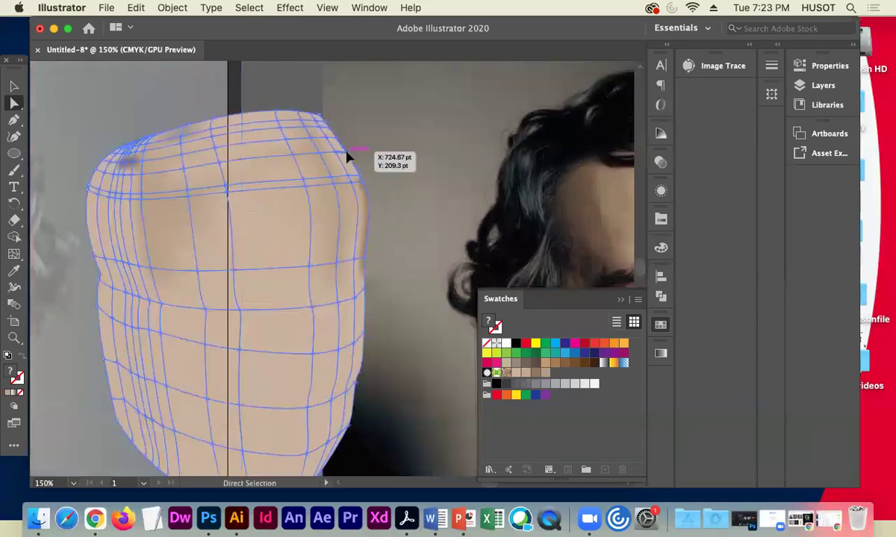
left_click(535, 371)
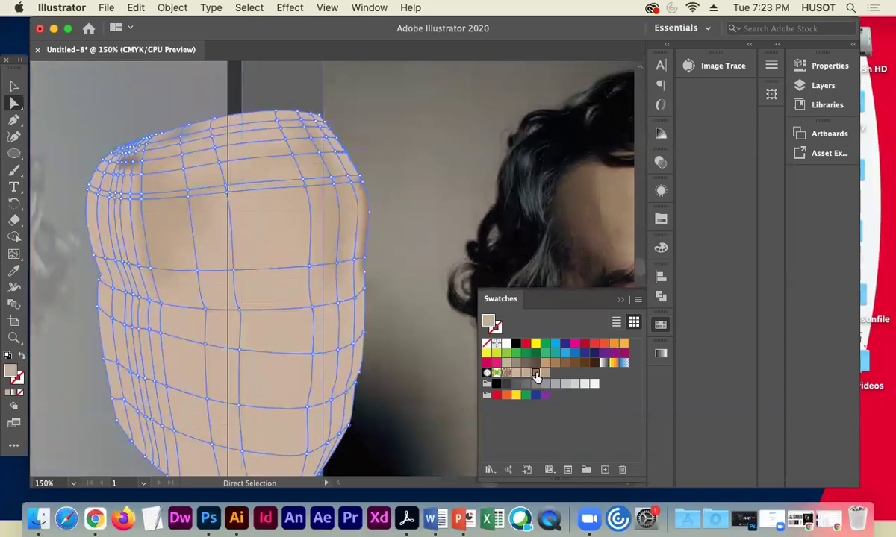
left_click(359, 179)
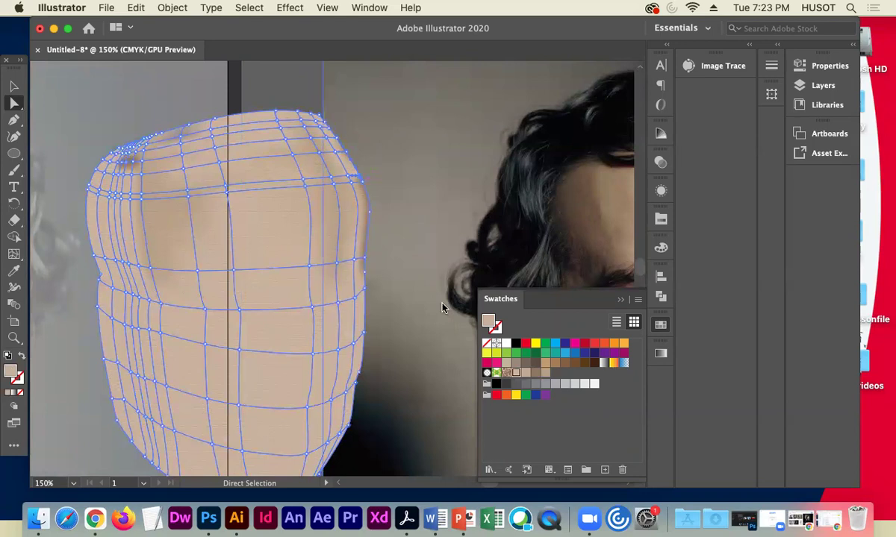
left_click(534, 373)
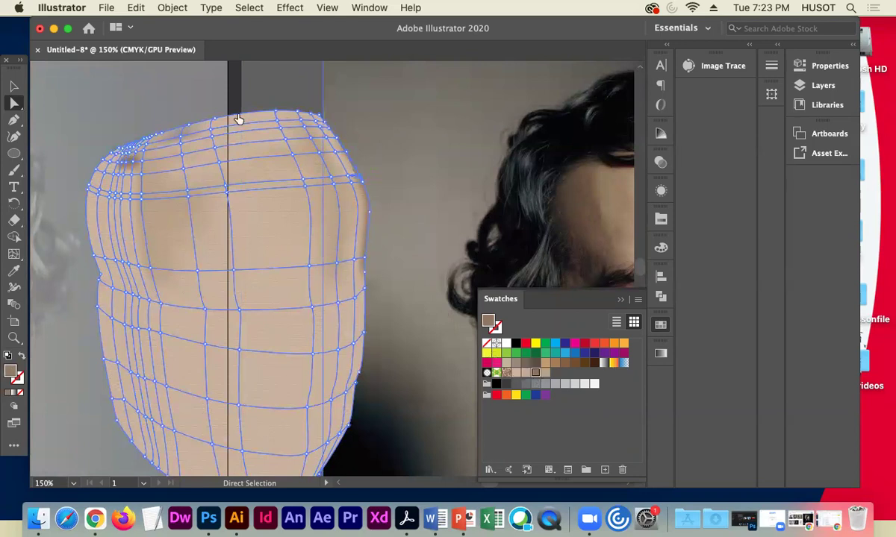
left_click(260, 92)
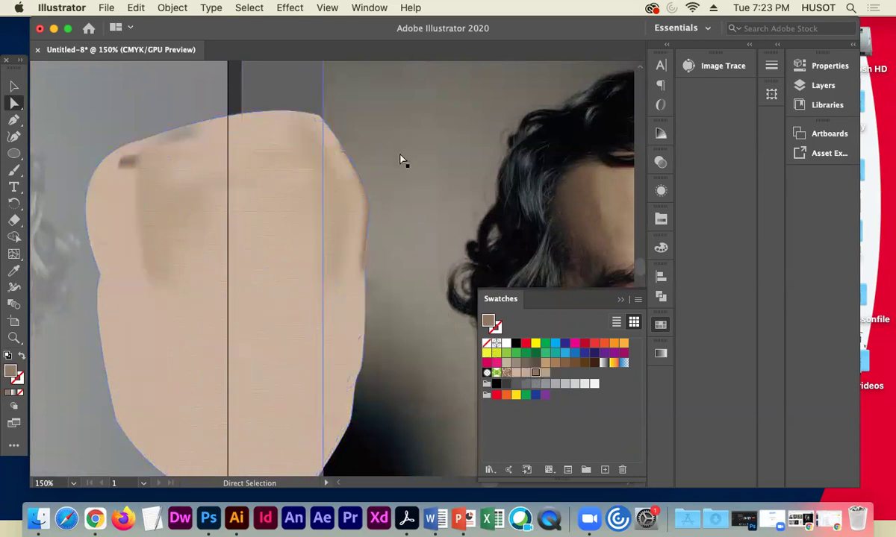
Compare the shaded forehead of the face mesh with the forehead in the full-colour portrait.
left_click(341, 153)
left_click(445, 317)
left_click(302, 130)
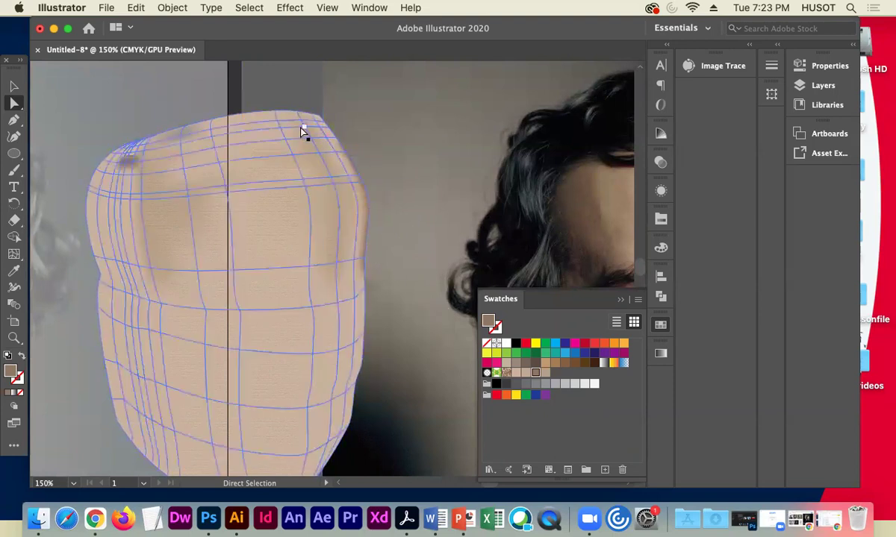
left_click(448, 226)
left_click_drag(448, 226, 248, 222)
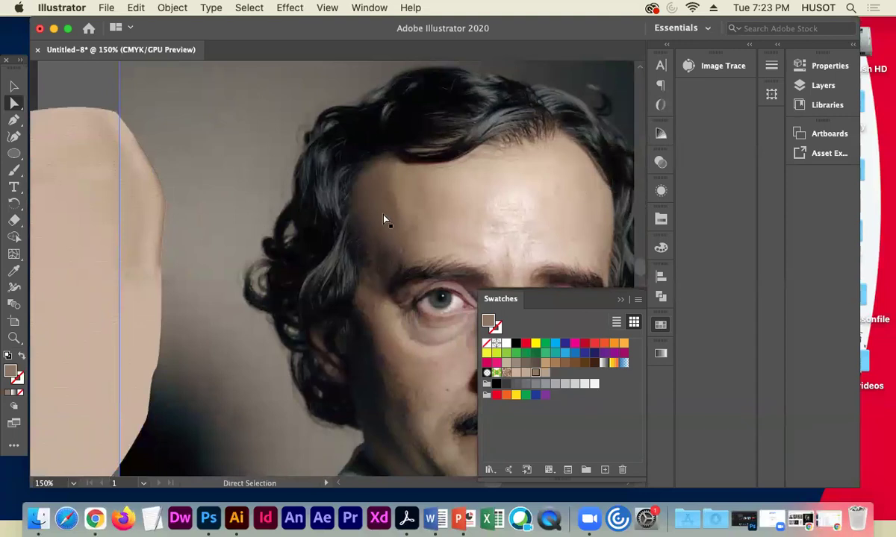
left_click_drag(233, 253, 400, 212)
left_click(266, 221)
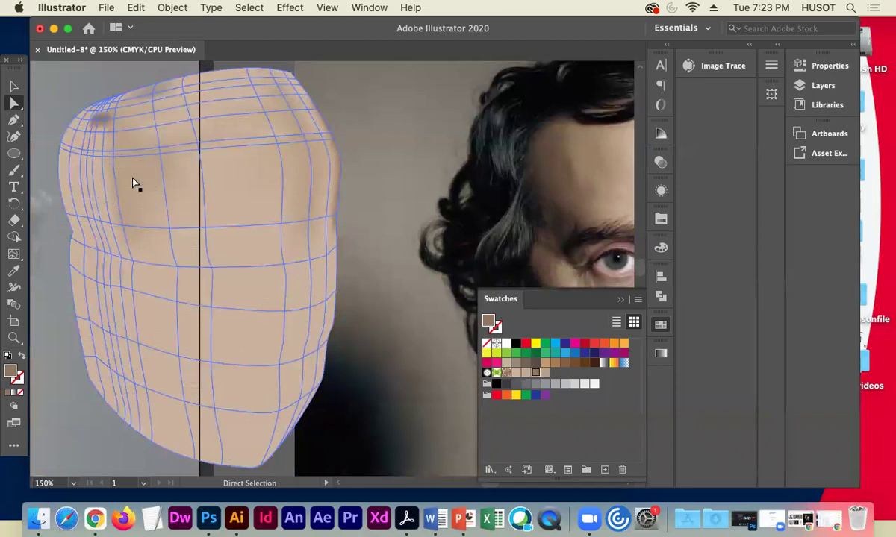
Lighten the brow-level mesh point just left of the face's centre by setting its fill colour to DDC6B1.
left_click(170, 229)
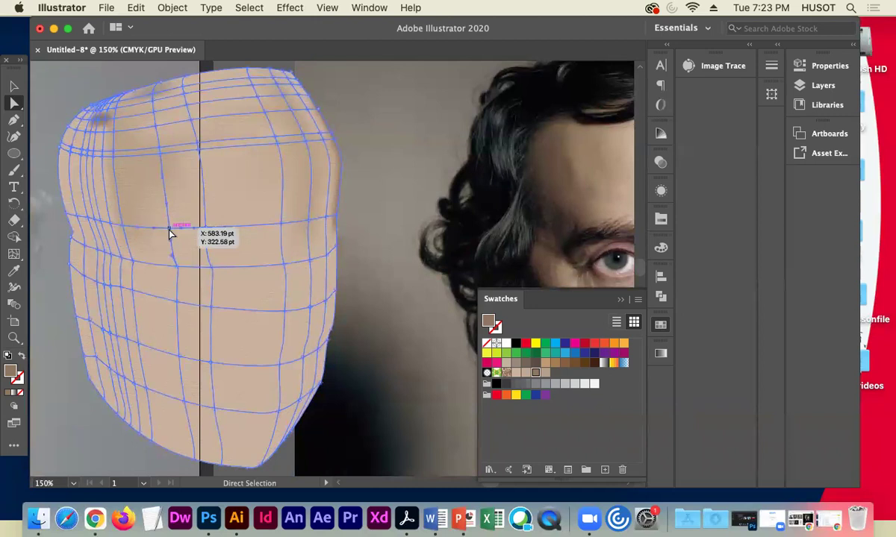
left_click_drag(441, 238, 471, 233)
scroll(109, 231, "left", 7)
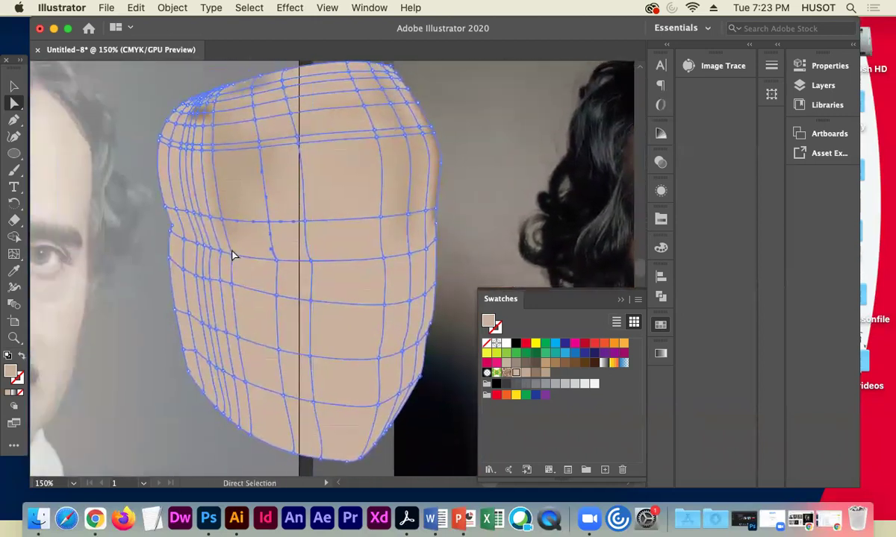
left_click(118, 209)
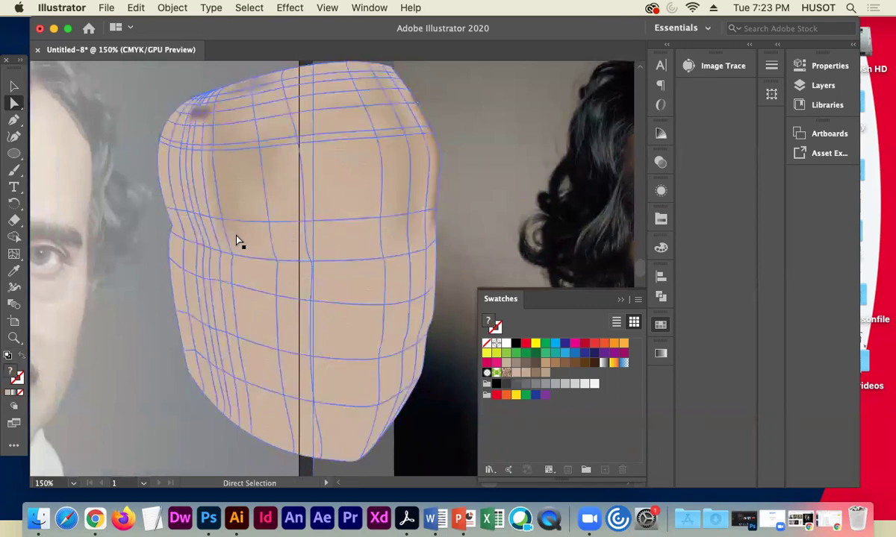
left_click(269, 222)
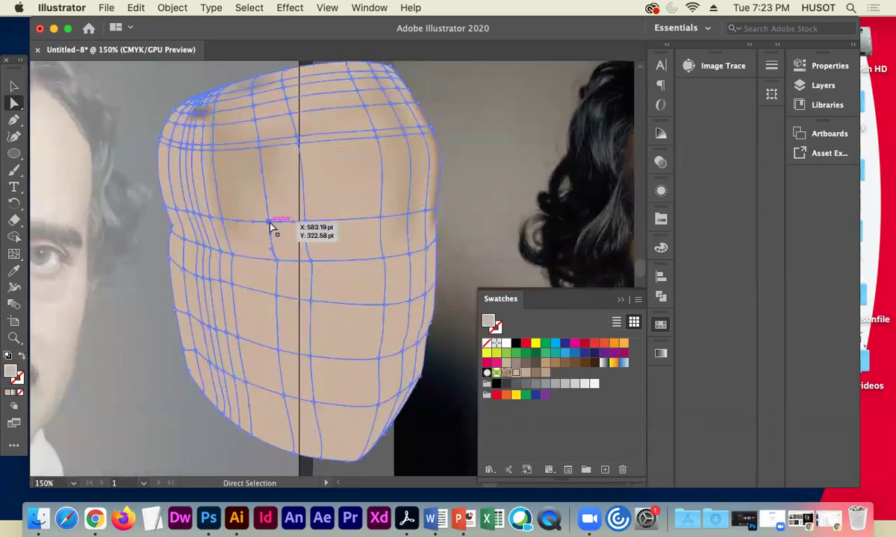
left_click(662, 248)
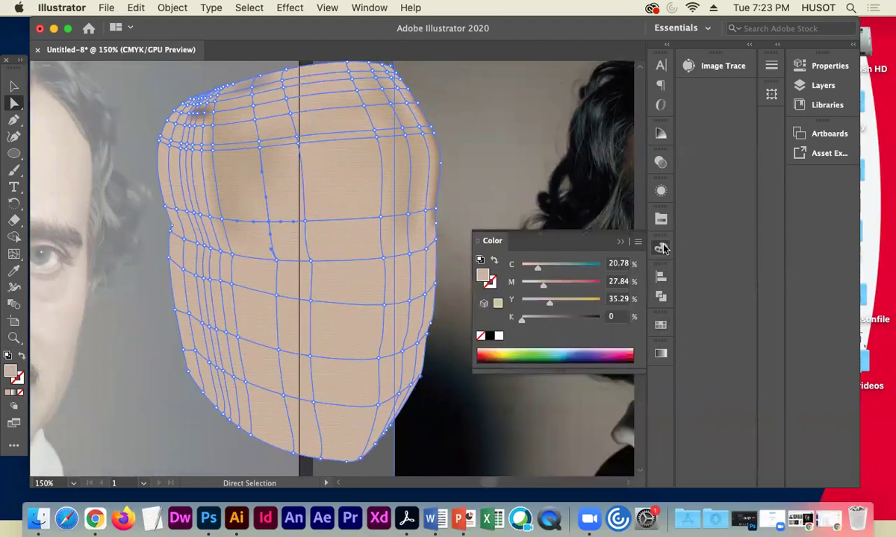
left_click_drag(550, 306, 568, 306)
double_click(486, 278)
left_click(338, 197)
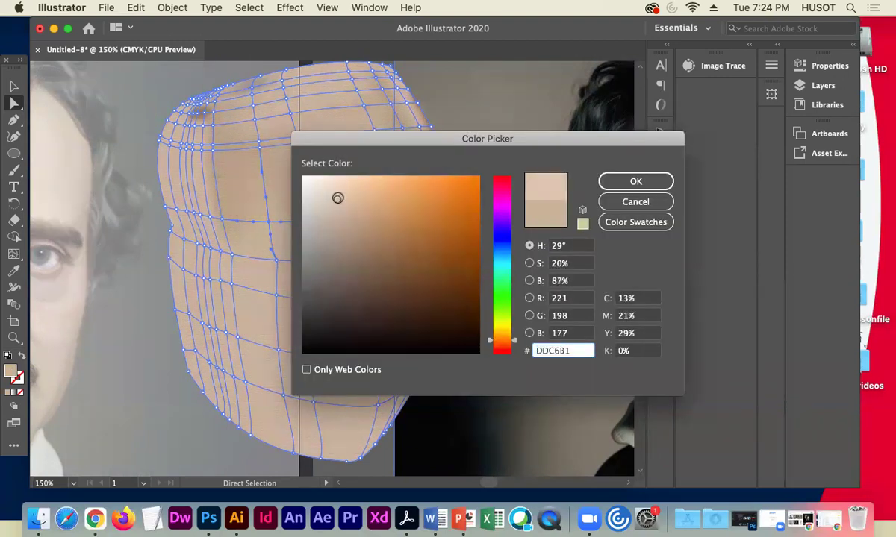
left_click(635, 182)
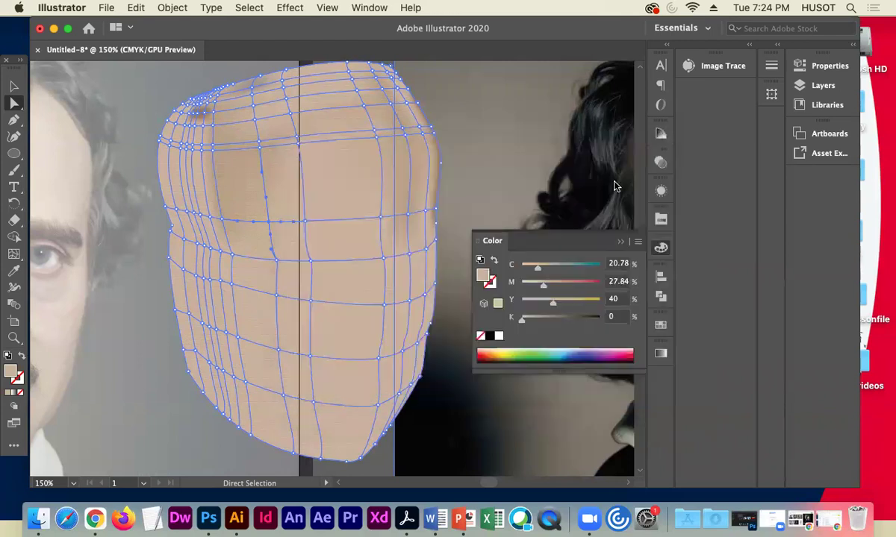
left_click(120, 114)
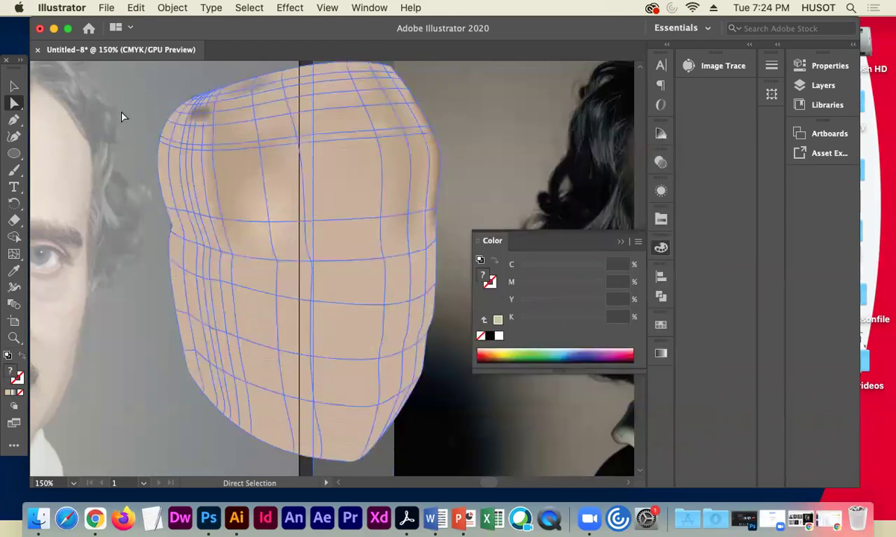
Lighten the same brow-level highlight point further to E0CDBD and copy that hex code.
left_click(268, 222)
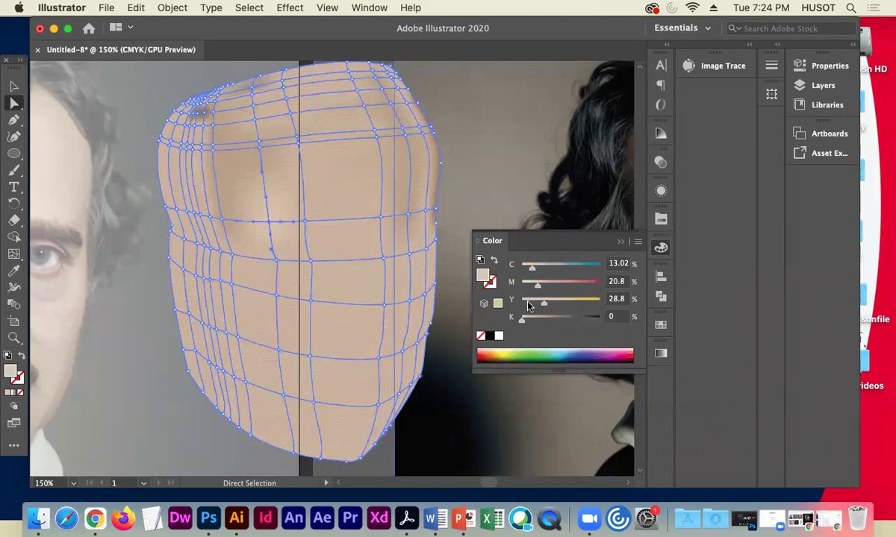
double_click(482, 276)
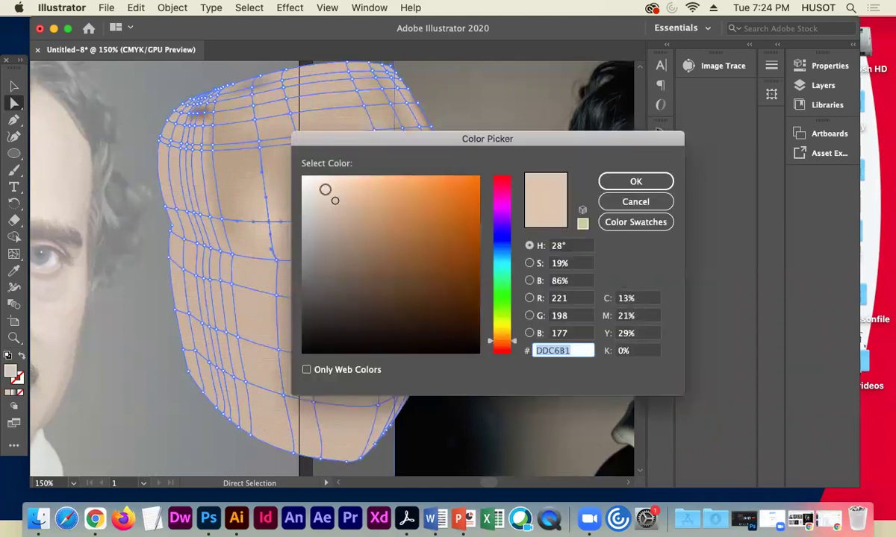
left_click(320, 189)
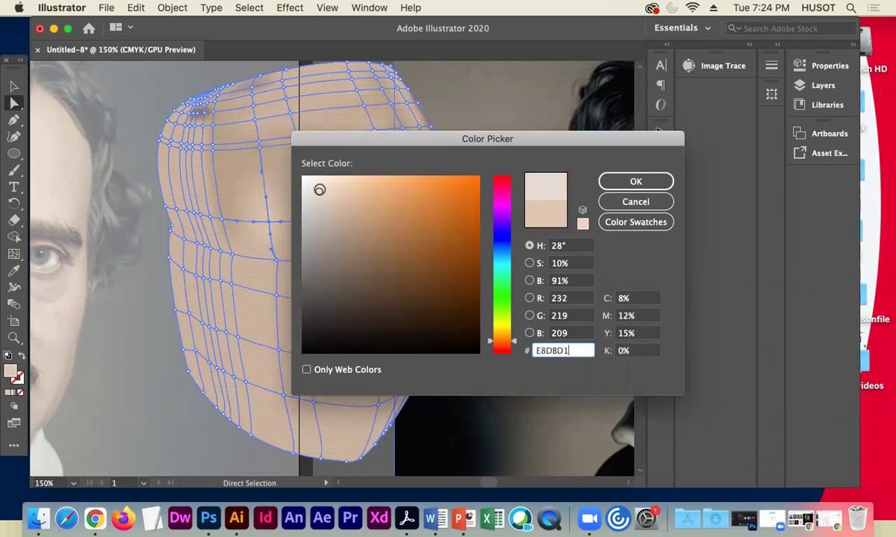
left_click(329, 199)
left_click_drag(331, 200, 329, 195)
left_click_drag(581, 350, 494, 335)
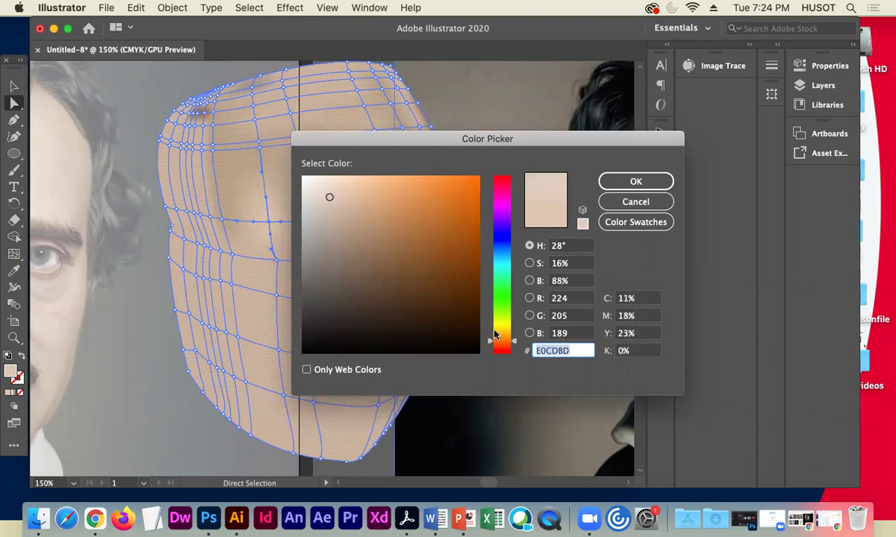
left_click(631, 180)
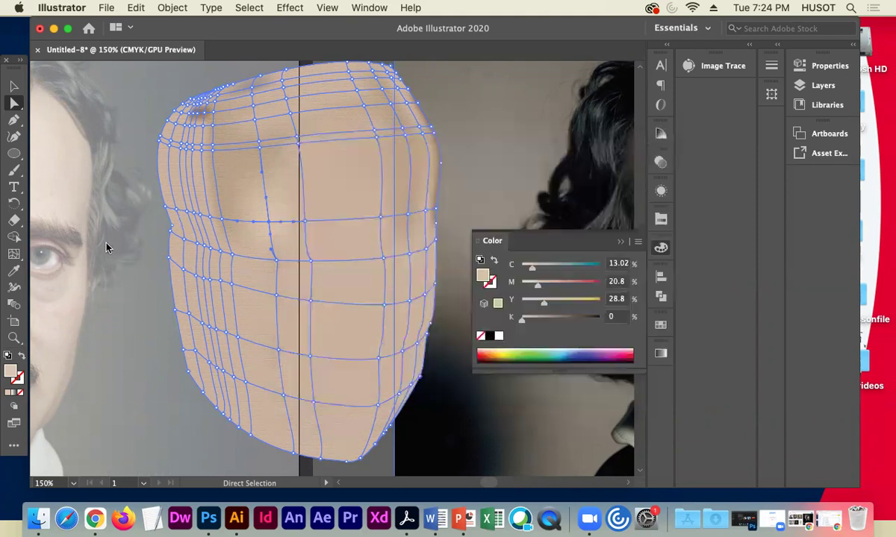
left_click(138, 207)
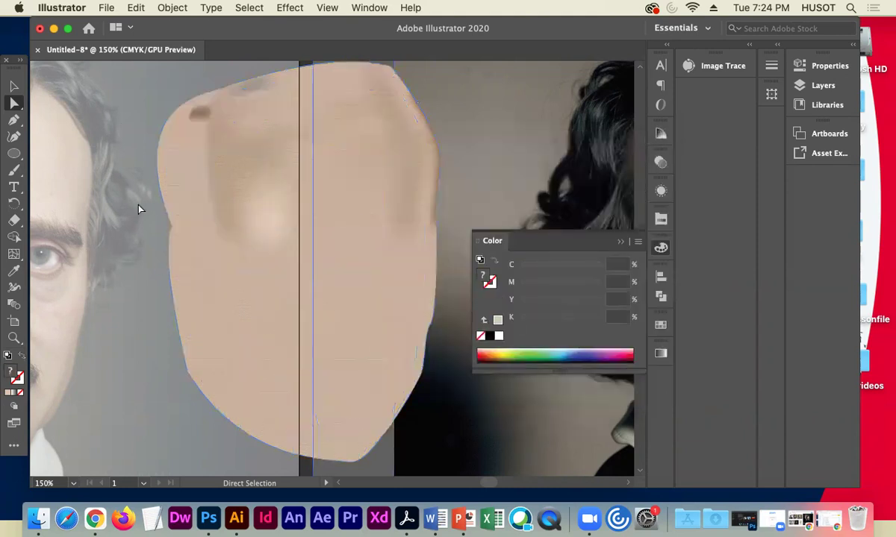
Set the neighbouring brow-level mesh point to the right of the highlight to the same light colour, E0CDBD.
left_click(269, 222)
left_click_drag(297, 232, 309, 230)
double_click(484, 275)
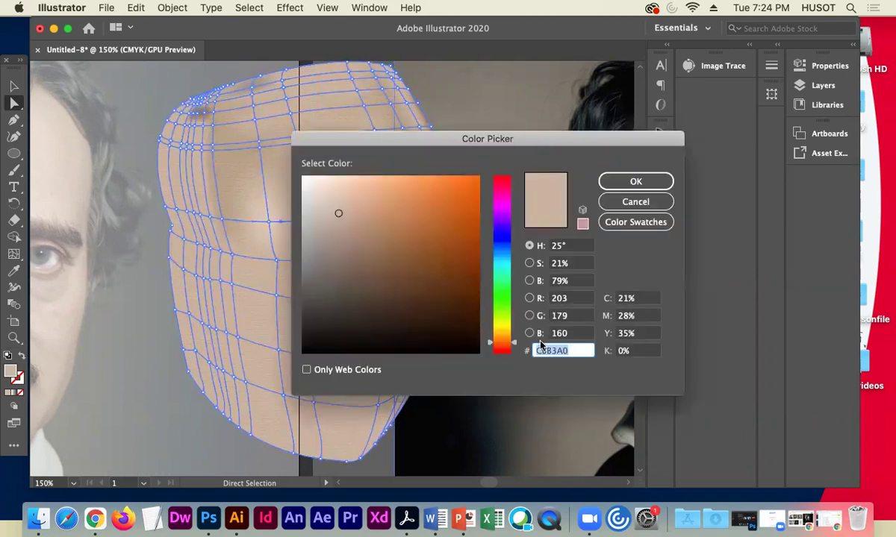
key("Return")
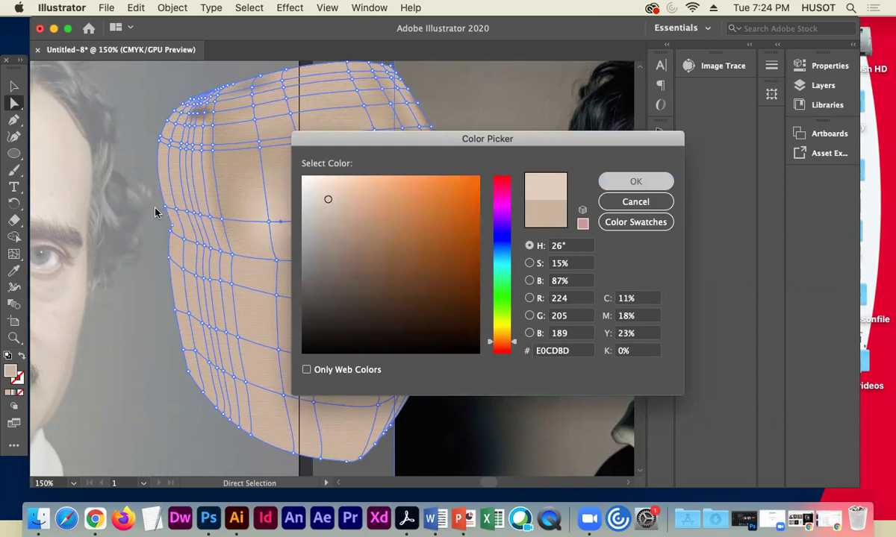
left_click(129, 208)
Lighten the central brow-level mesh point of the face mesh by setting its fill colour to EDDED3.
left_click(331, 270)
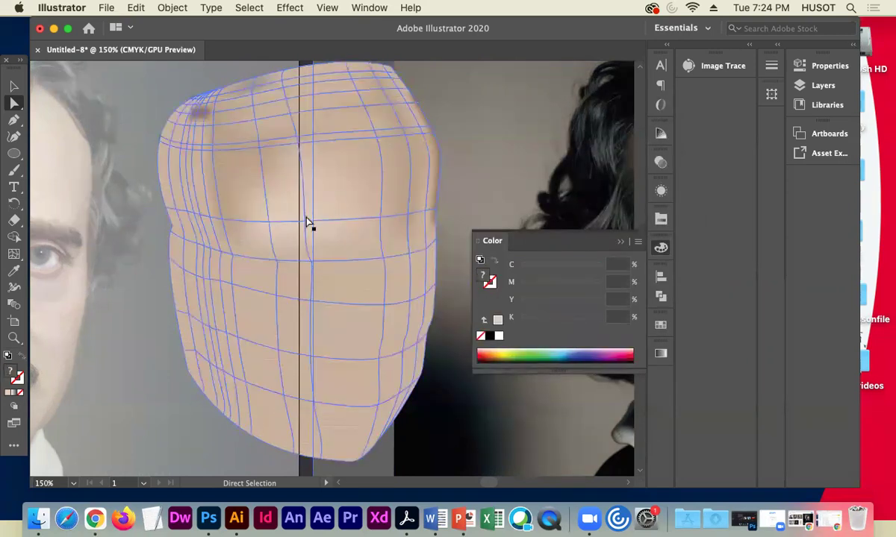
left_click(522, 205)
left_click_drag(556, 188, 270, 185)
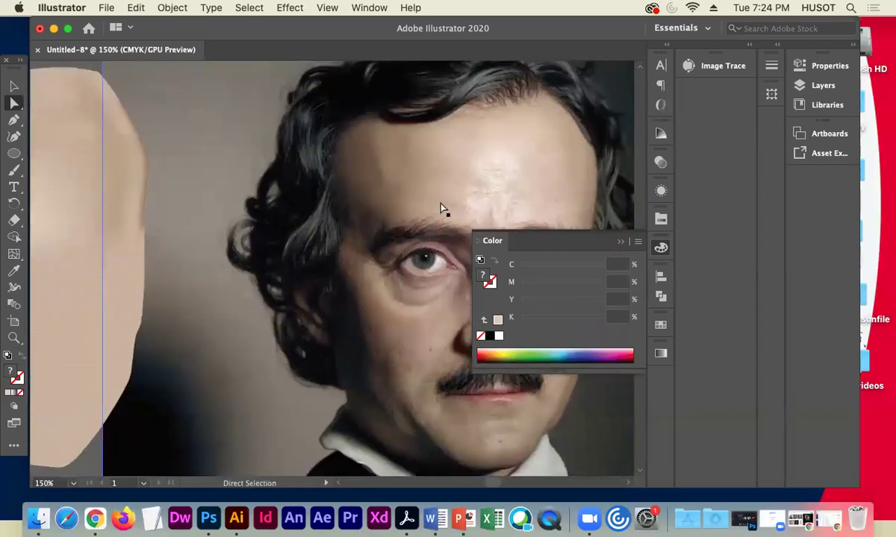
left_click(83, 241)
left_click_drag(84, 241, 326, 221)
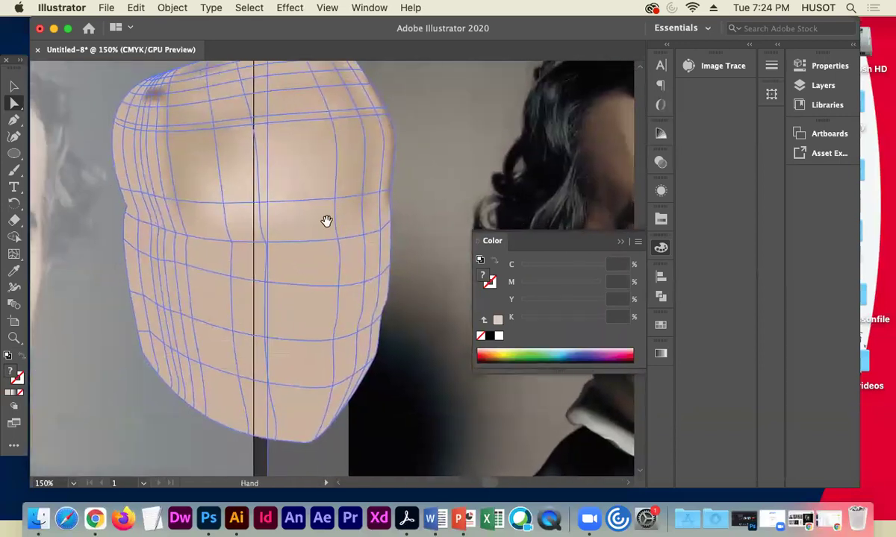
left_click(259, 203)
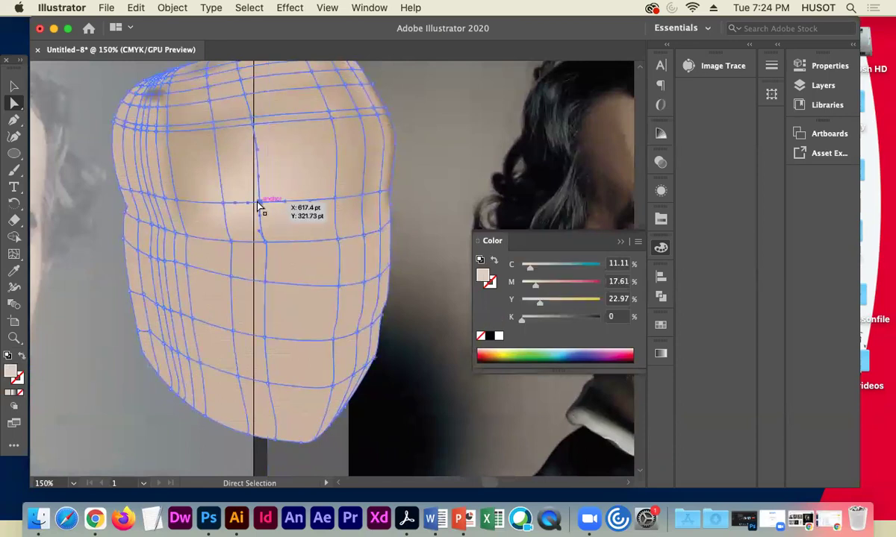
double_click(481, 279)
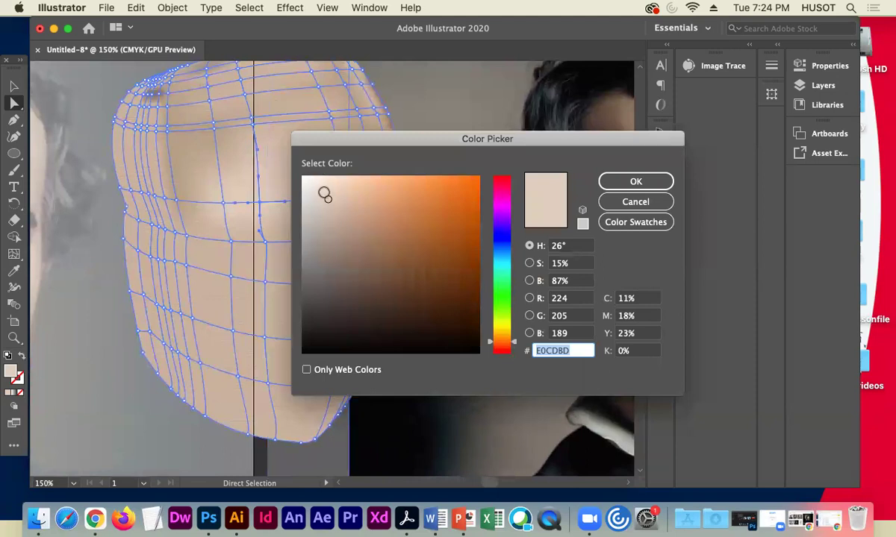
left_click(322, 189)
left_click(320, 186)
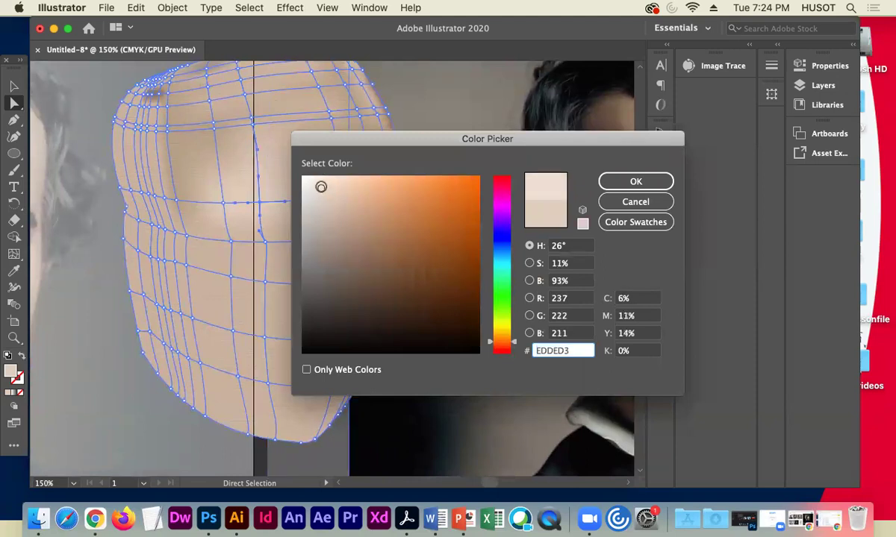
left_click(626, 180)
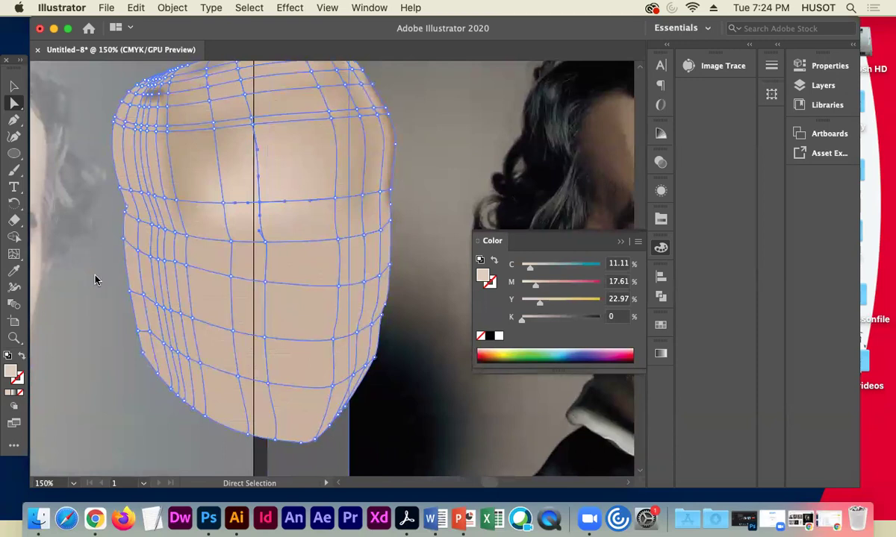
left_click(99, 319)
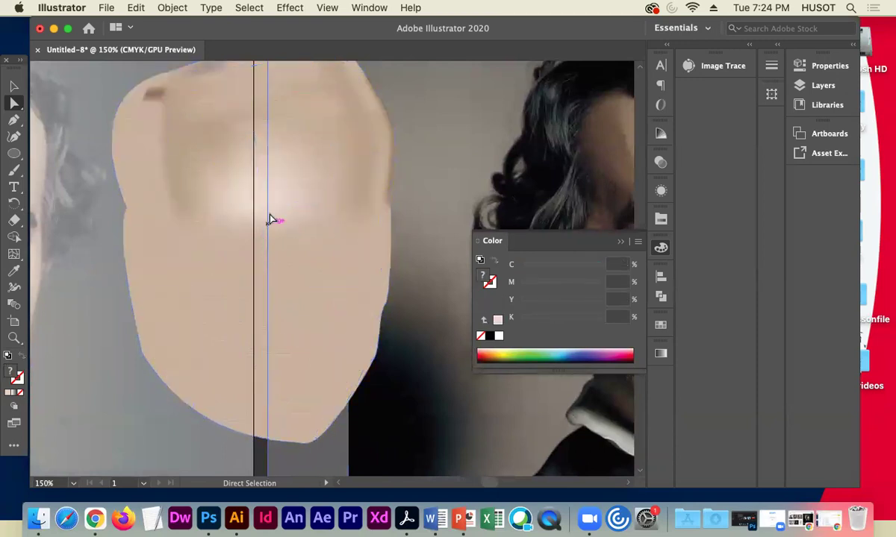
Compare the mesh's brightened forehead with the colour portrait's forehead and brow area, both overall and close up.
scroll(489, 196, "right", 10)
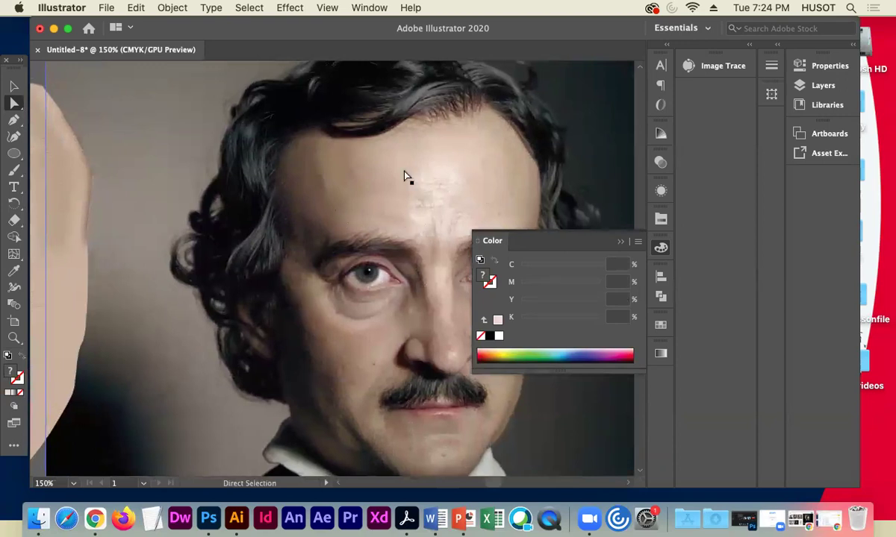
key("space")
left_click_drag(133, 228, 472, 193)
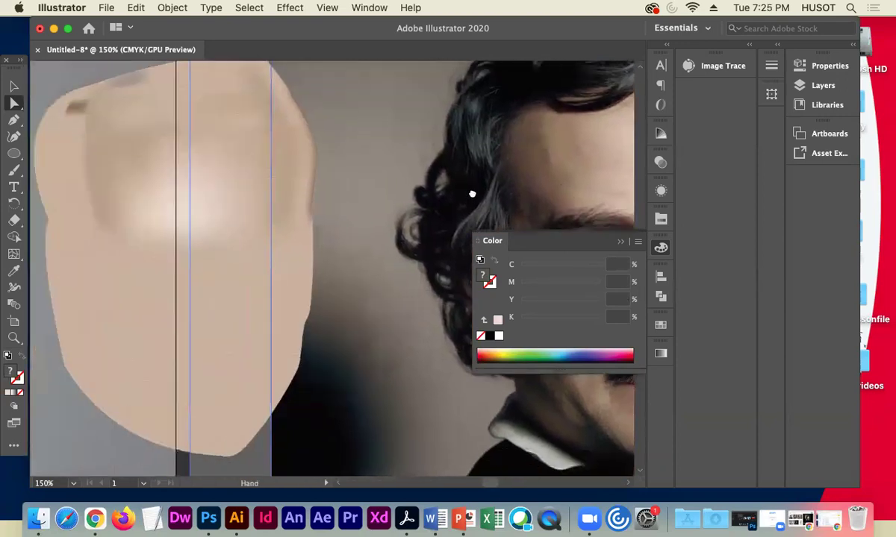
left_click(379, 179)
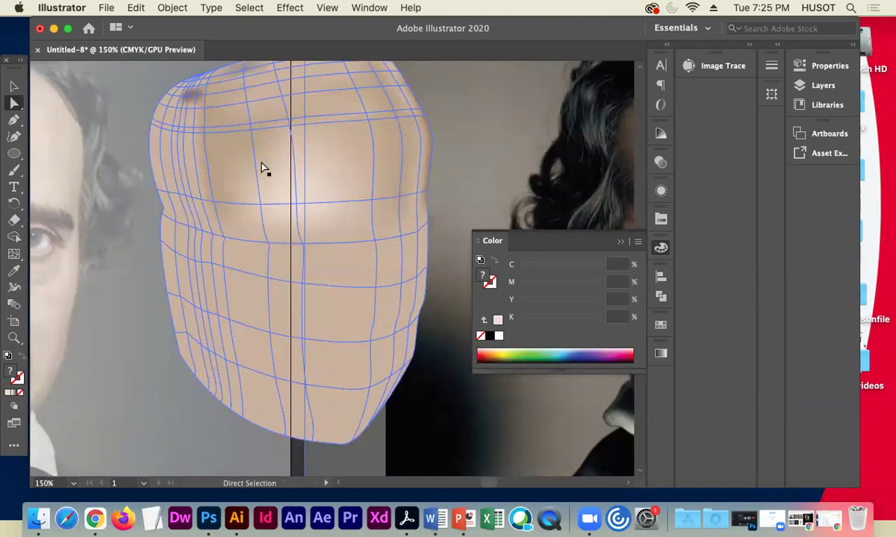
left_click(91, 240)
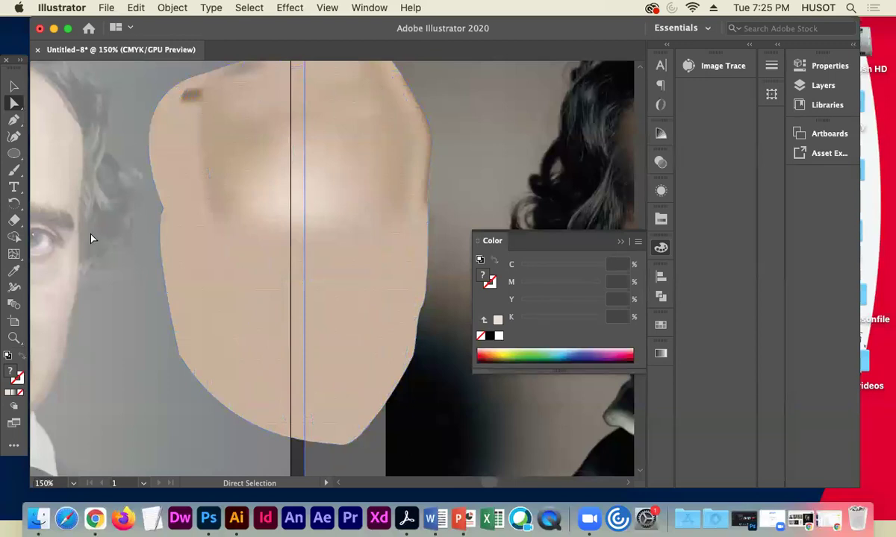
key("super+0")
left_click_drag(241, 184, 72, 191)
left_click_drag(191, 254, 118, 258)
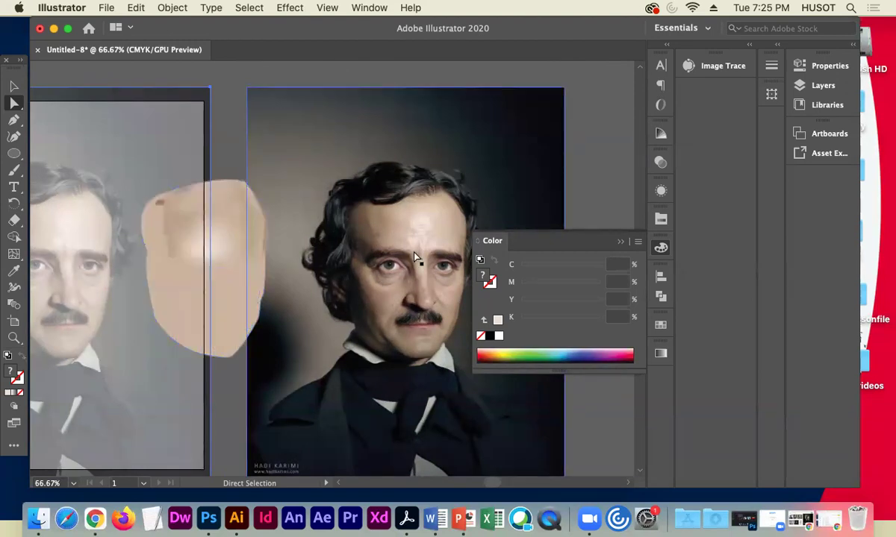
left_click_drag(410, 256, 310, 267)
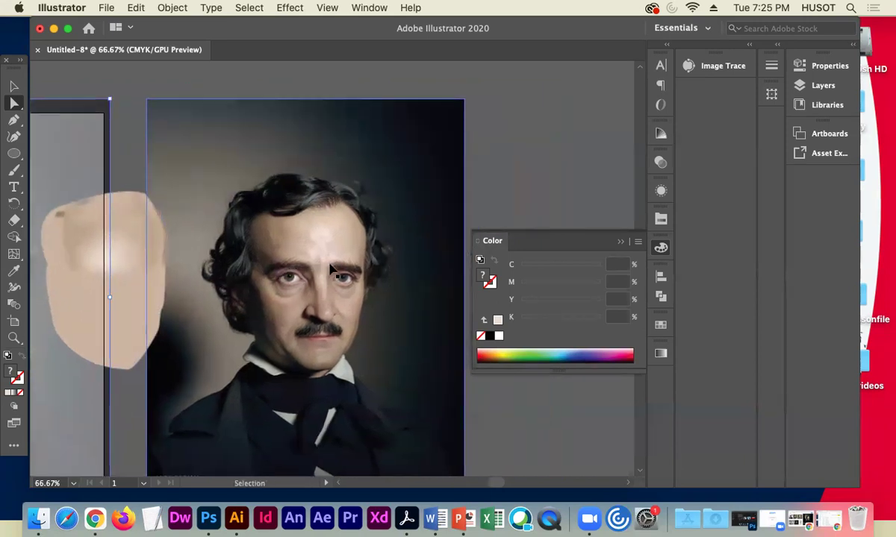
scroll(330, 270, "up", 3)
left_click_drag(388, 242, 129, 246)
left_click_drag(321, 224, 101, 244)
left_click_drag(362, 233, 137, 264)
scroll(118, 240, "left", 10)
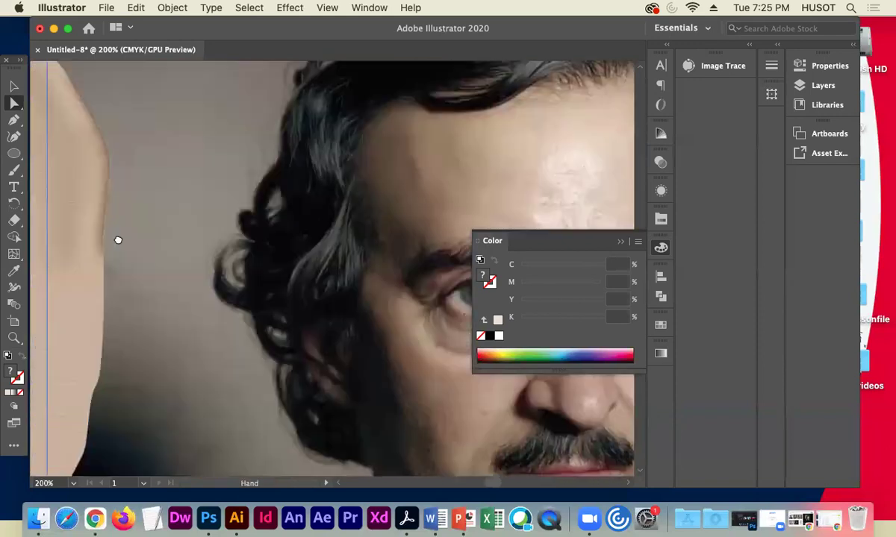
scroll(274, 246, "right", 4)
Draw a closed, tapered frown-crease shape about 16.5 by 39 pt between the portrait's eyebrows with the Pen tool.
left_click(13, 119)
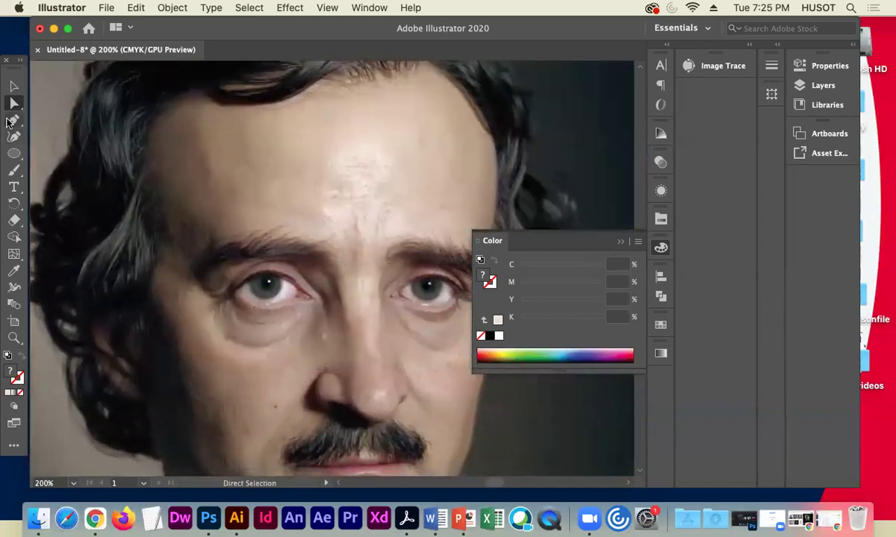
left_click(353, 266)
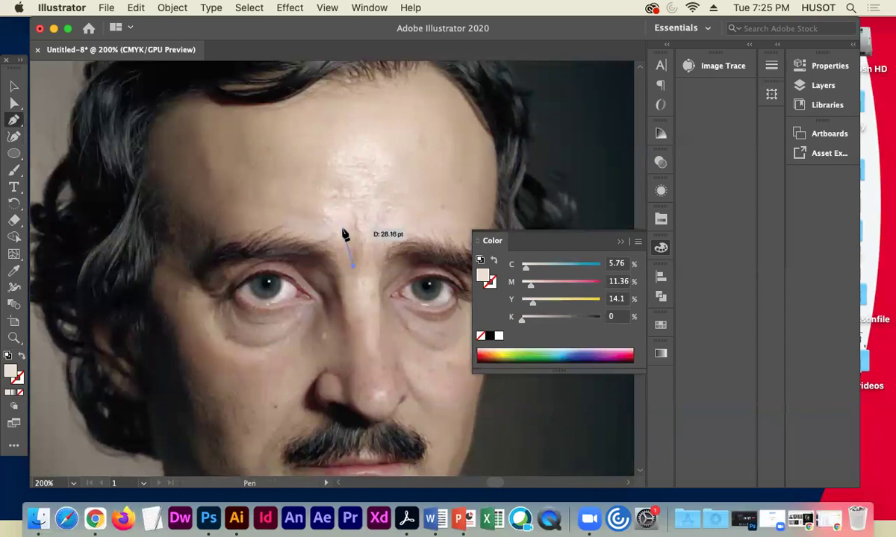
left_click_drag(344, 229, 364, 274)
left_click(353, 213)
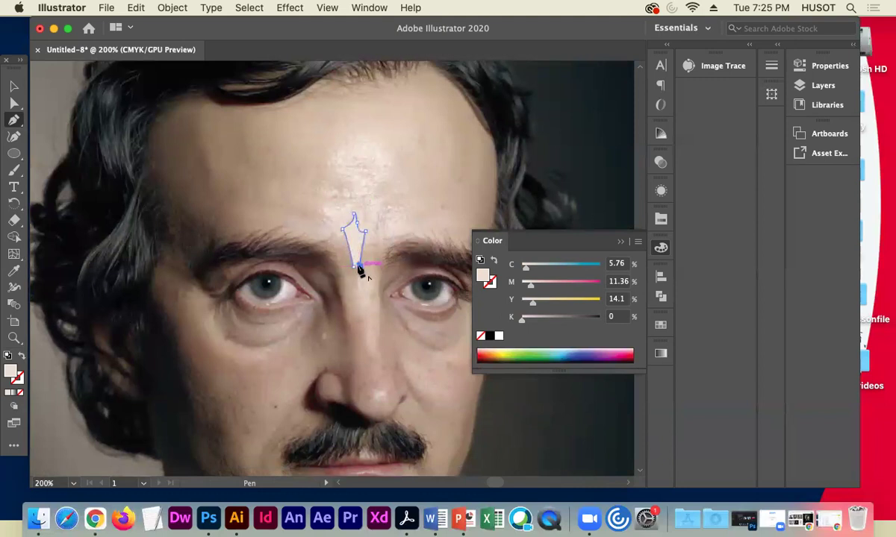
Move the crease shape sideways over the adjacent eyebrow and fill it with the grey-brown swatch.
left_click(14, 86)
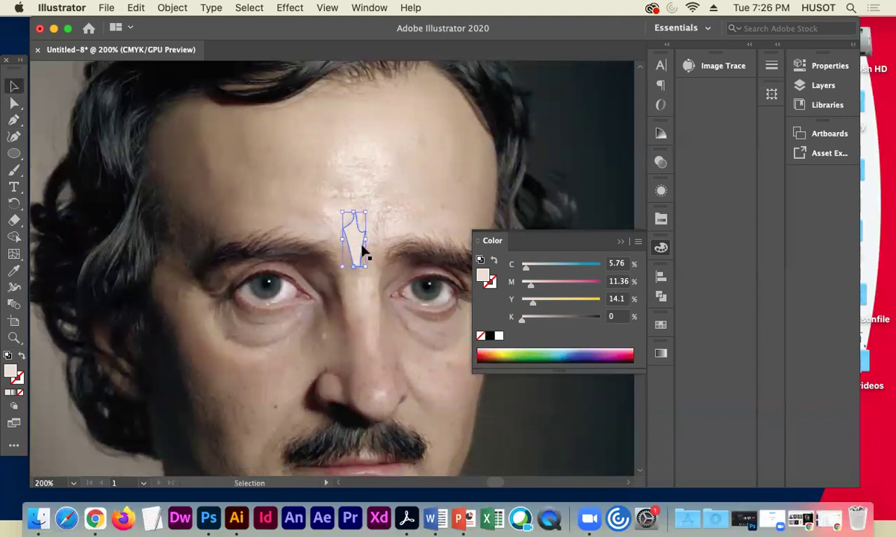
left_click_drag(360, 252, 299, 252)
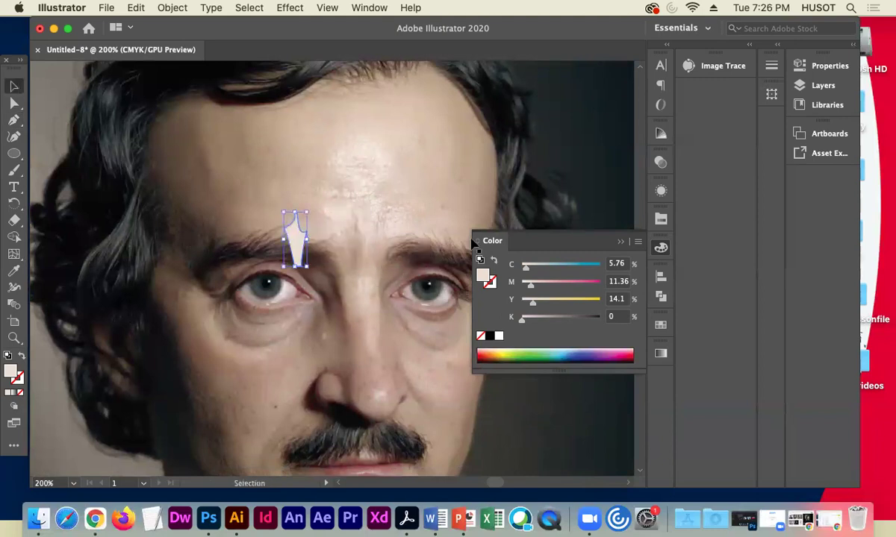
left_click(661, 324)
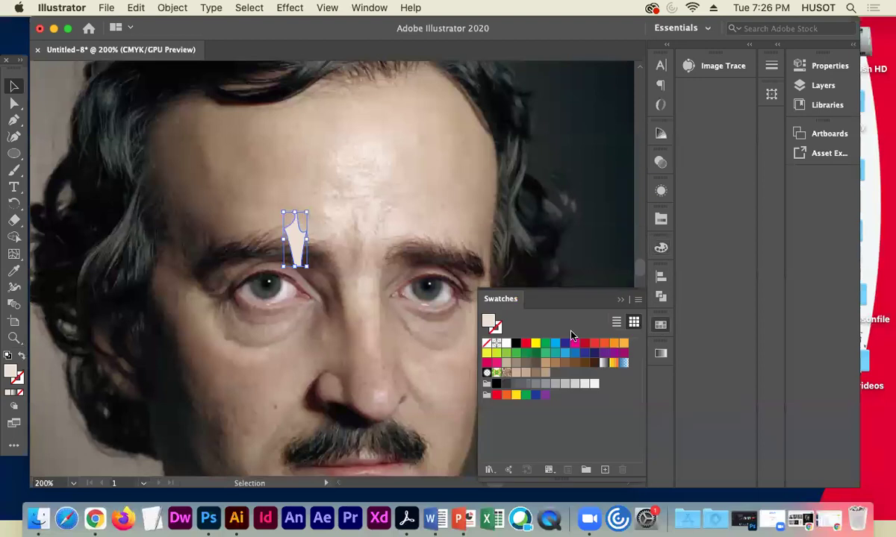
left_click(535, 372)
Move the brown crease shape from the portrait onto the face mesh, over the lower centre of the forehead highlight.
key("a")
key("super+minus")
key("super+minus")
left_click_drag(150, 277, 314, 248)
key("v")
left_click_drag(463, 259, 191, 292)
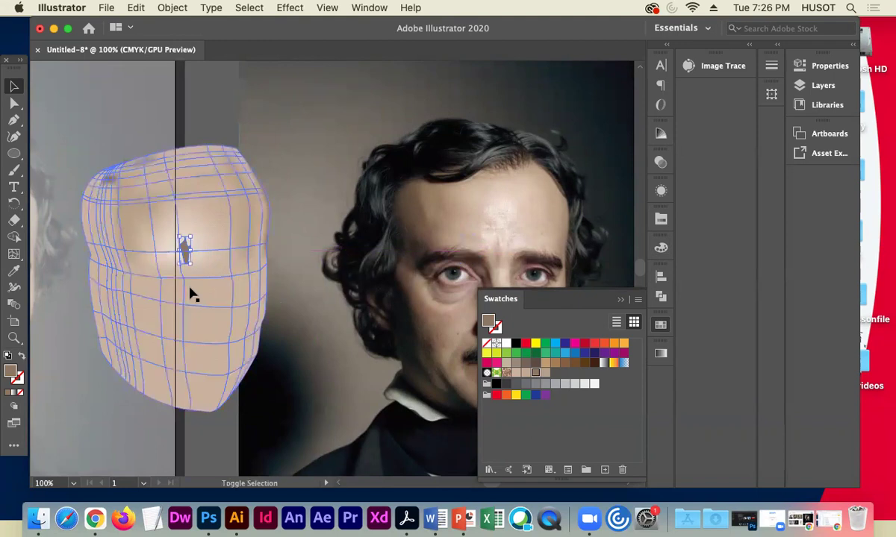
left_click(98, 146)
left_click(165, 224)
left_click(186, 250)
left_click(295, 330)
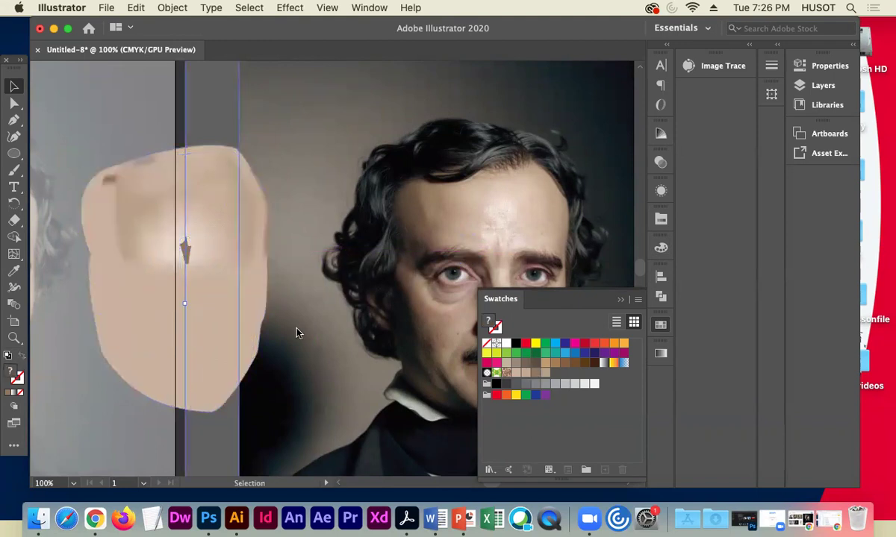
Reduce the opacity of the crease shape on the face mesh to 54%.
left_click(200, 261)
left_click(186, 252)
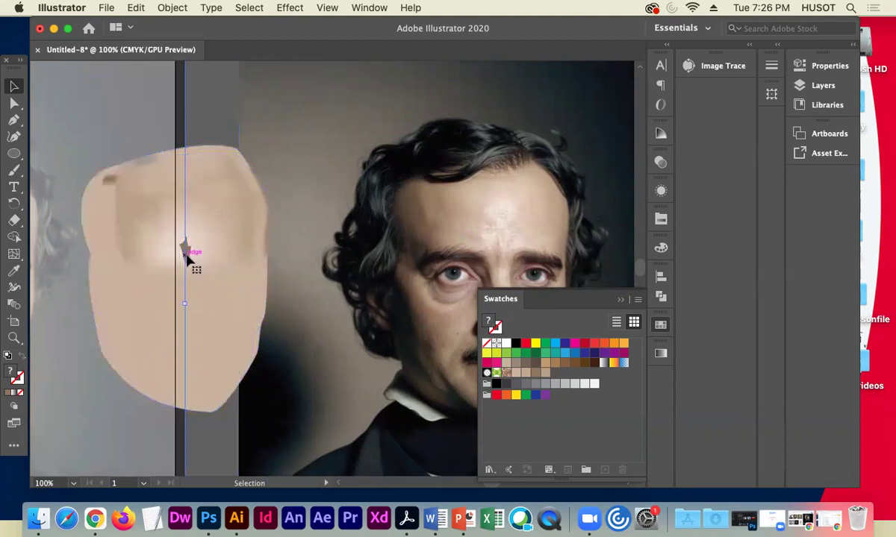
left_click(802, 66)
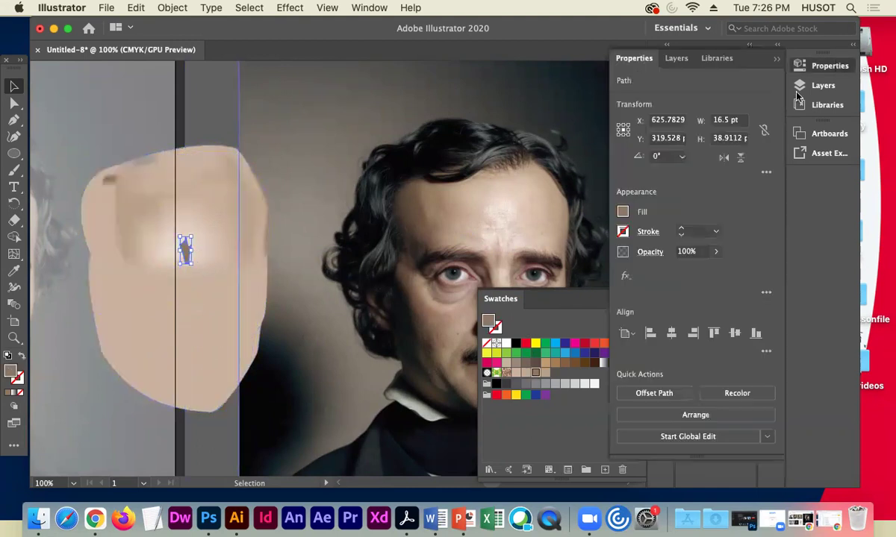
left_click(719, 252)
left_click_drag(708, 274, 688, 273)
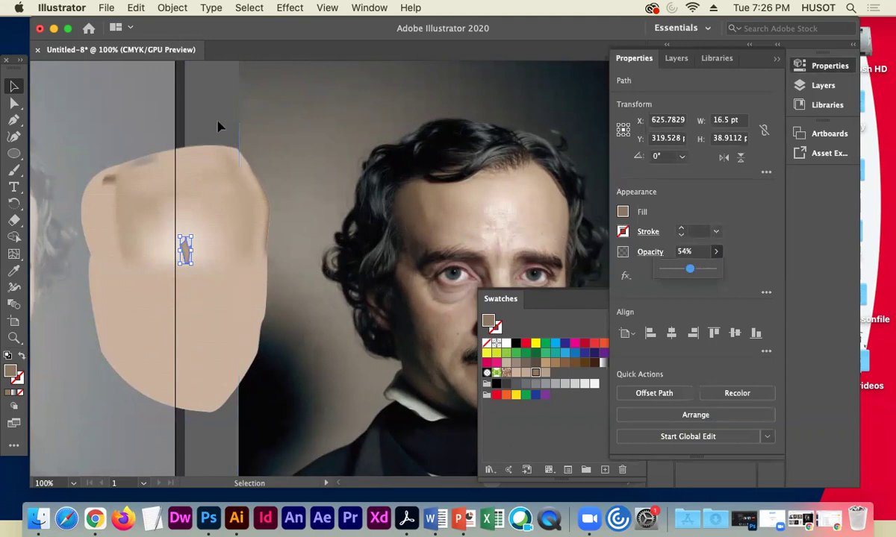
left_click(203, 122)
Soften the crease shape with a Gaussian Blur of 20.7856 pixels radius.
left_click(186, 253)
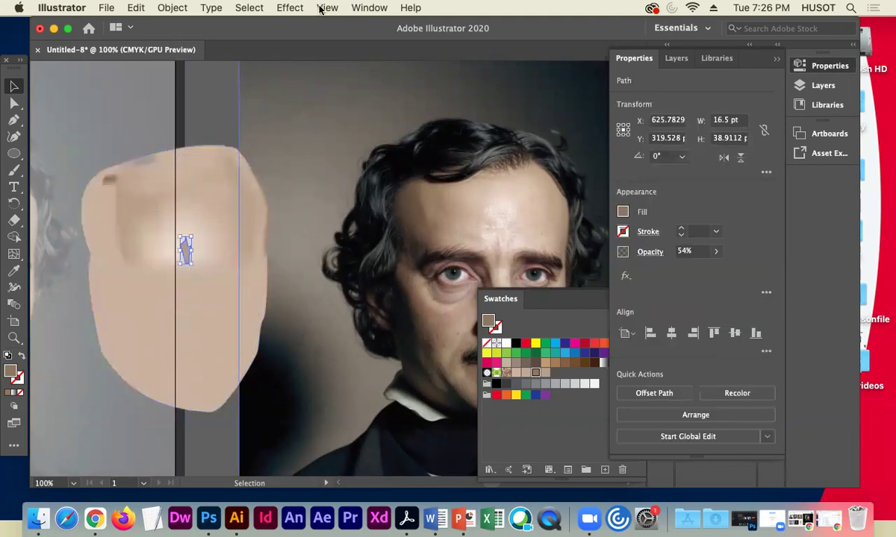
left_click(290, 8)
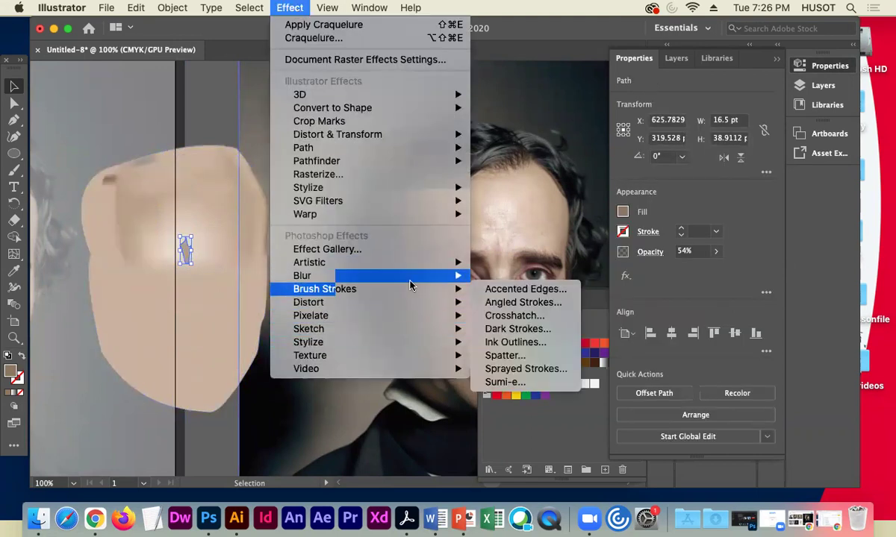
mouse_move(388, 275)
left_click(519, 275)
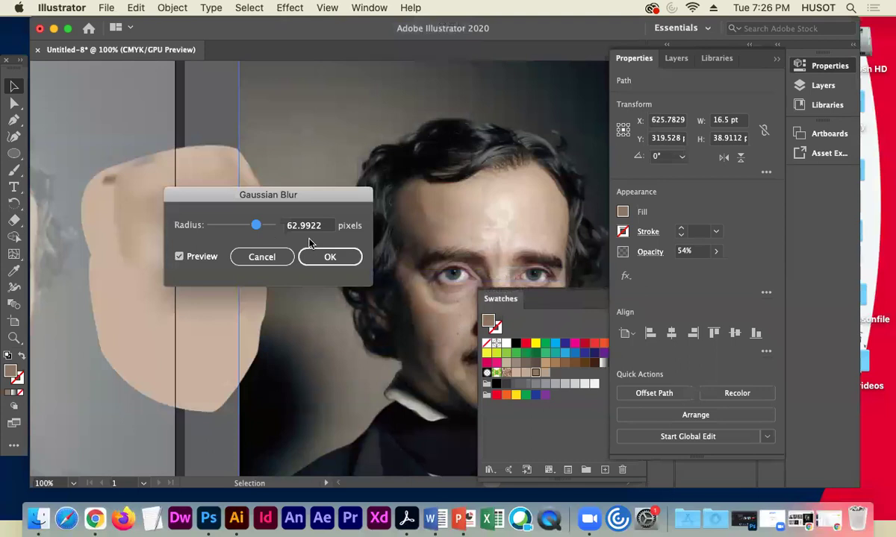
left_click_drag(265, 193, 396, 161)
left_click(365, 193)
left_click_drag(363, 196, 375, 195)
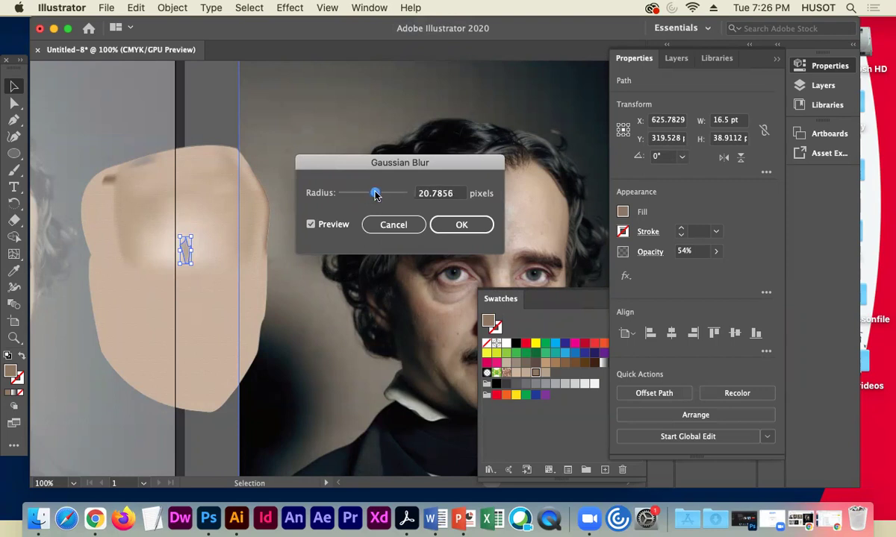
left_click(462, 227)
left_click(210, 109)
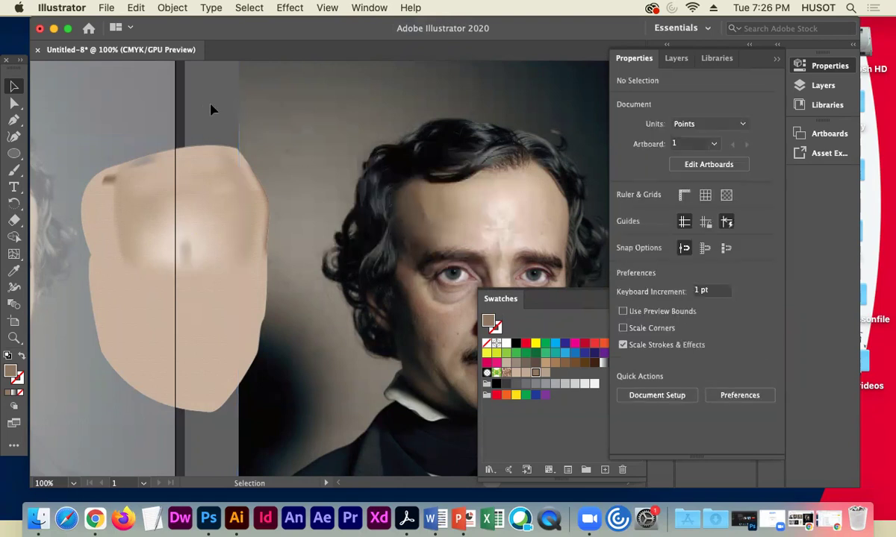
Adjust the two lower anchor points of the blurred crease shape on the face mesh's forehead highlight.
key("super+minus")
key("super+minus")
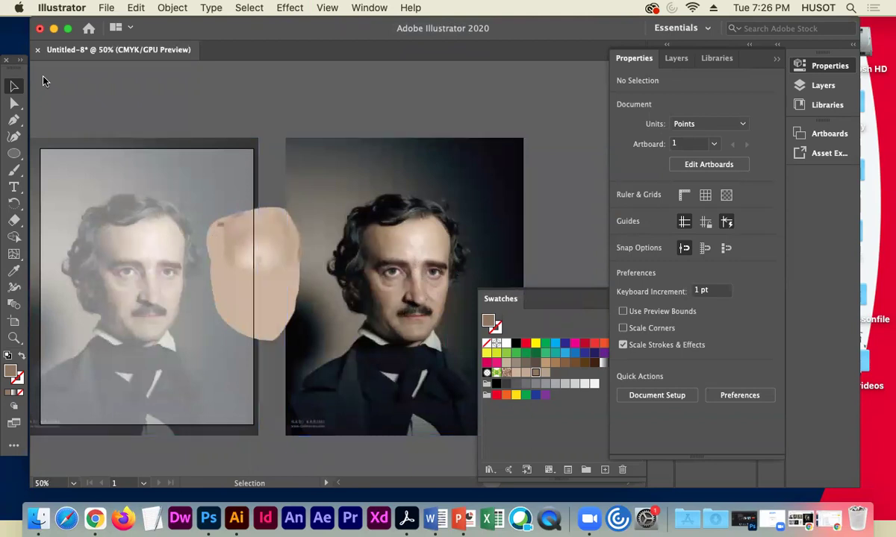
key("super+equal")
key("super+equal")
key("super+equal")
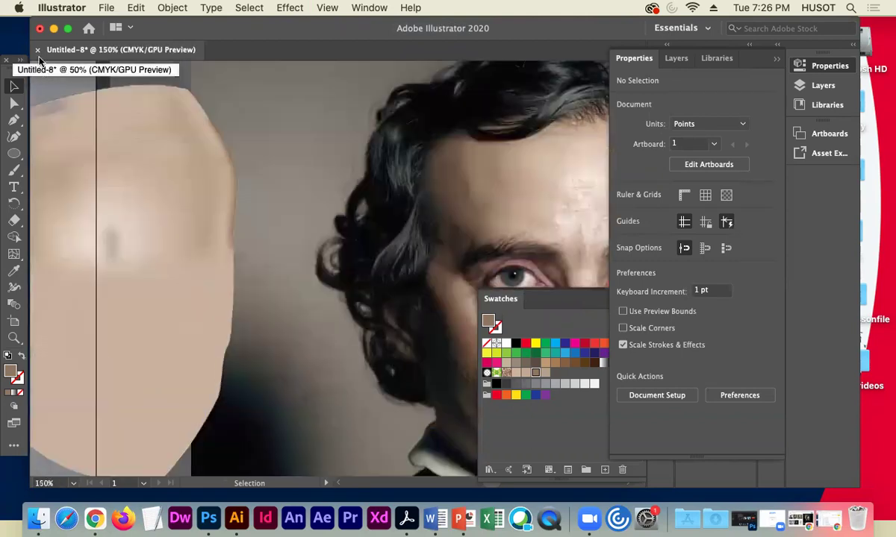
key("super+equal")
left_click(112, 224)
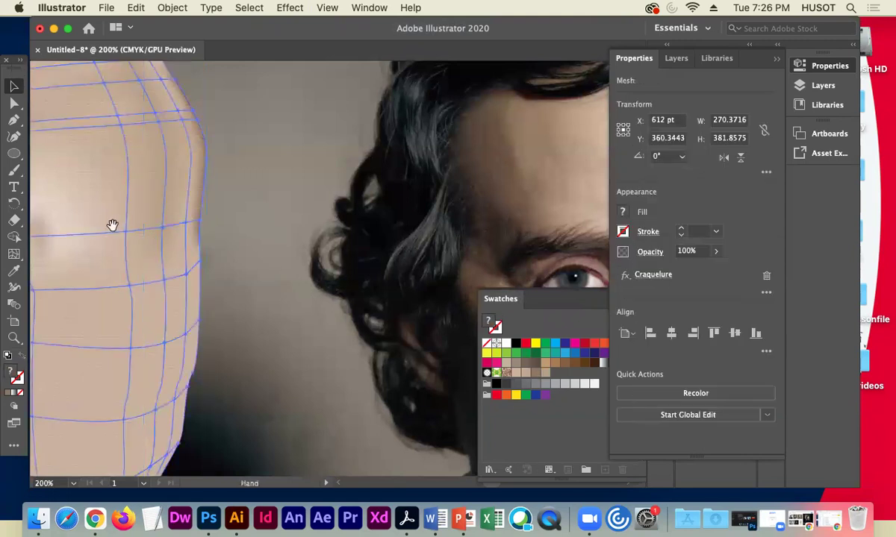
scroll(215, 210, "left", 5)
left_click(14, 103)
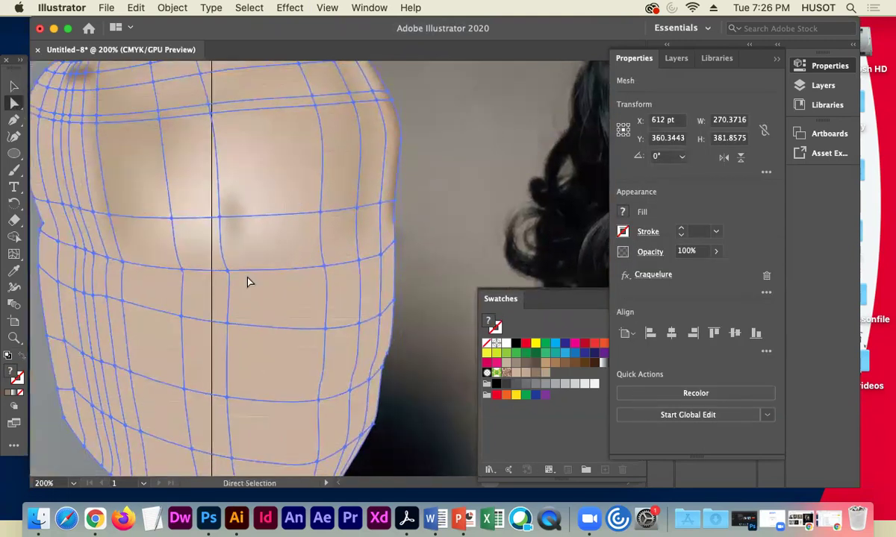
left_click(233, 240)
left_click(237, 241)
left_click(232, 241, "shift")
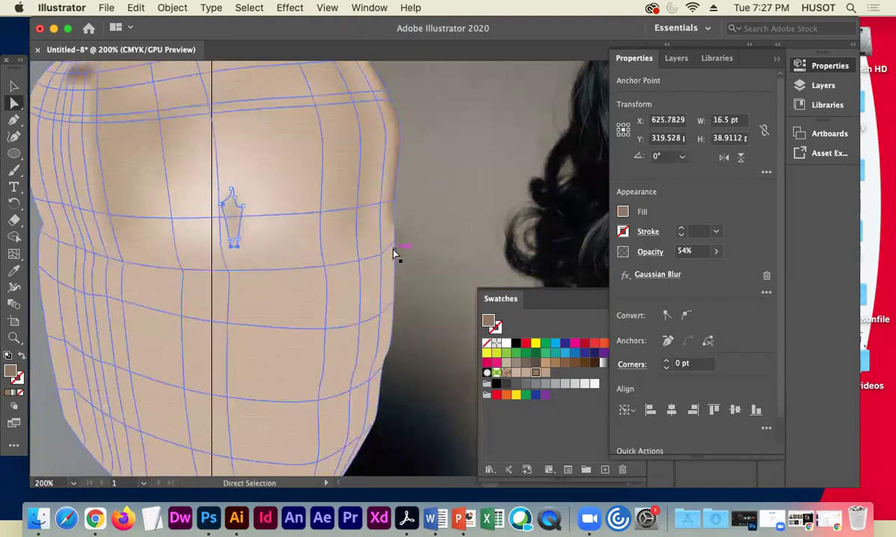
key("v")
left_click(429, 239)
Compare the blurred forehead crease on the face mesh with the reference portrait's forehead.
key("super+minus")
key("super+minus")
key("super+minus")
key("super+minus")
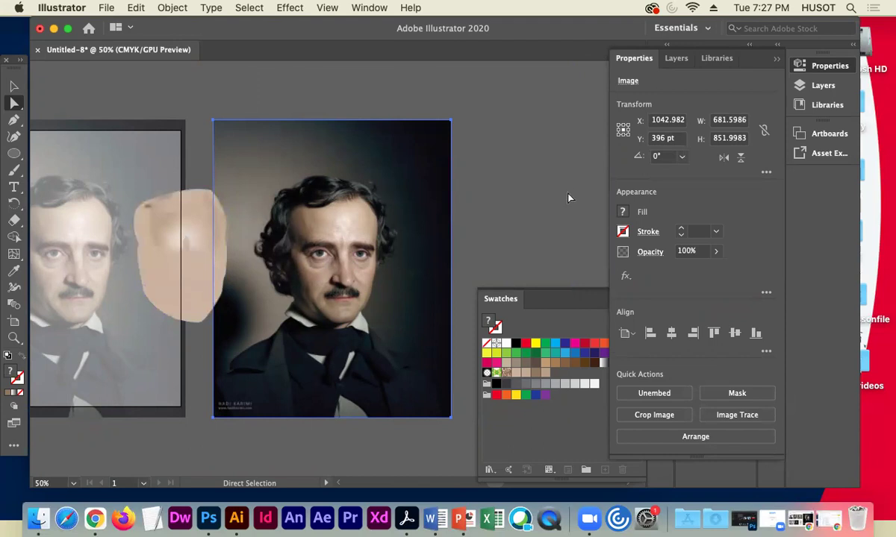
key("v")
key("a")
left_click(189, 235)
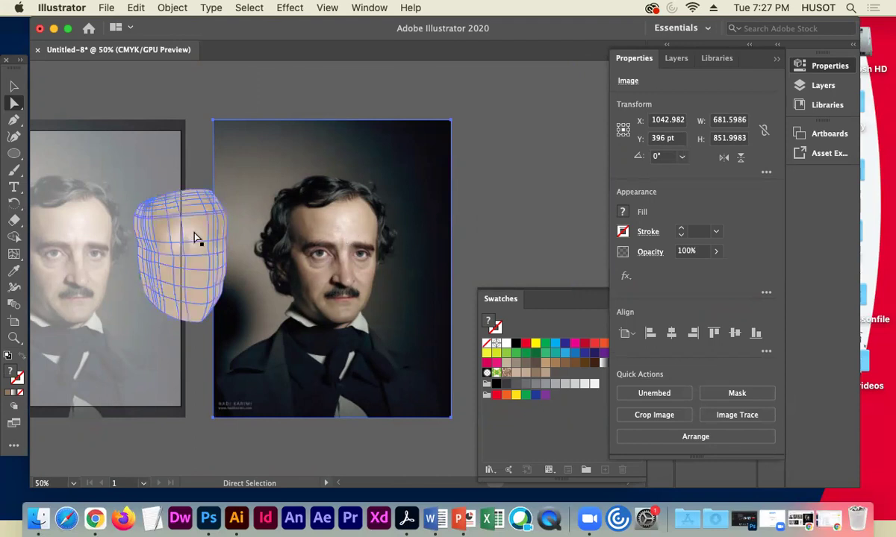
left_click(190, 240, "shift")
left_click(193, 238, "shift")
left_click(306, 241)
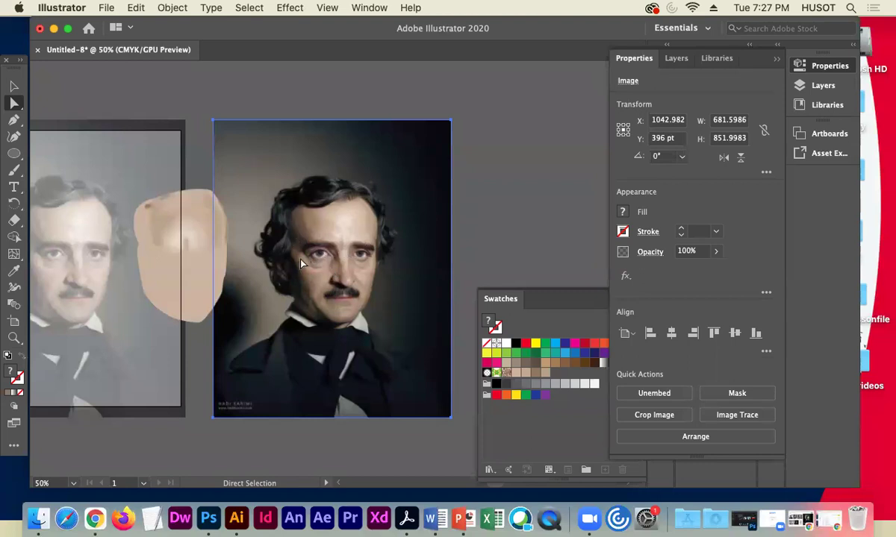
Start a Pen path on the reference portrait from the left-hand eyebrow's outer end along its upper edge to the inner end.
key("v")
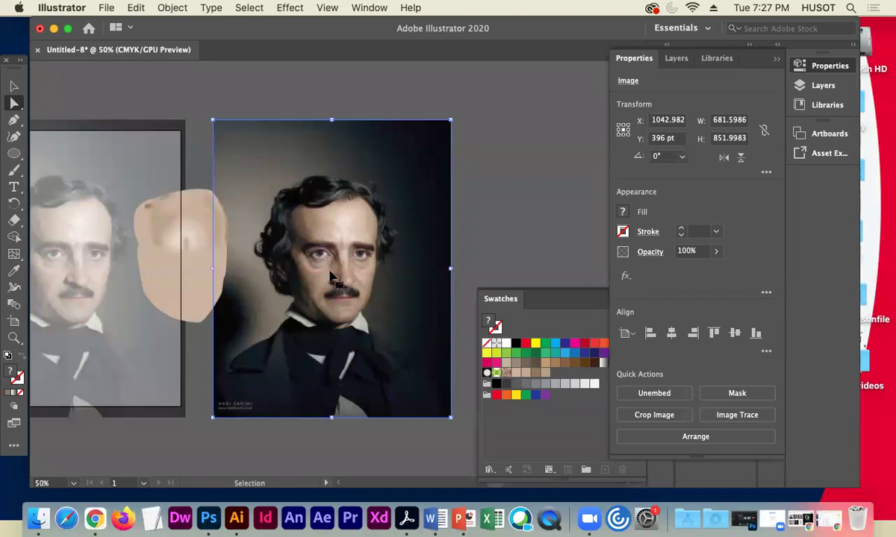
key("super+equal")
key("super+equal")
key("super+equal")
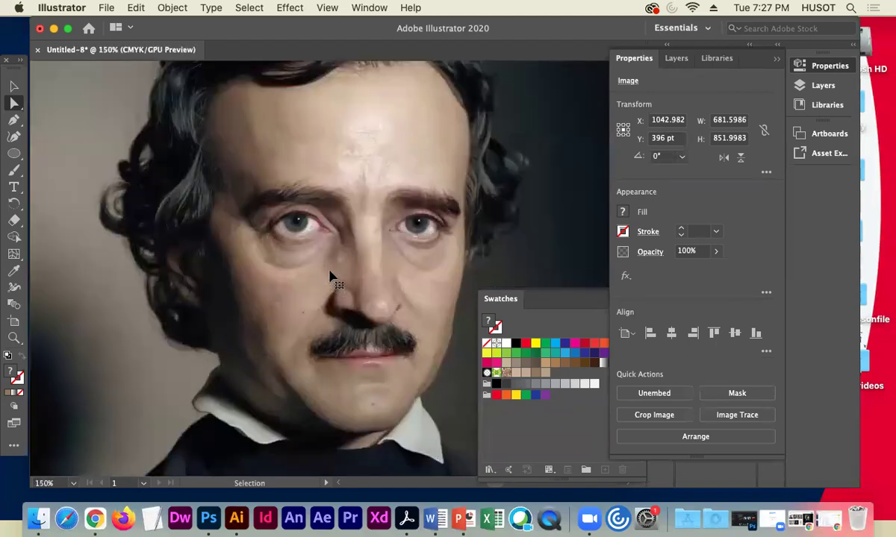
key("super+equal")
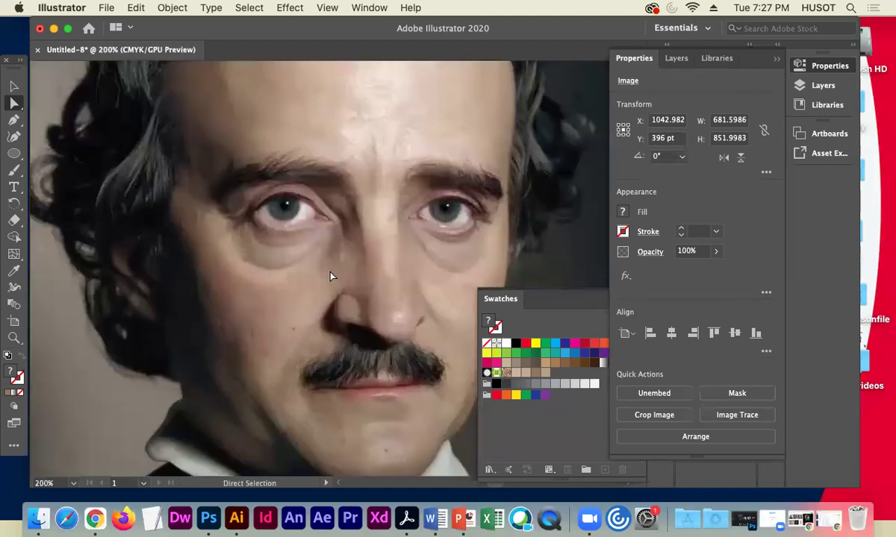
left_click(14, 119)
left_click(215, 195)
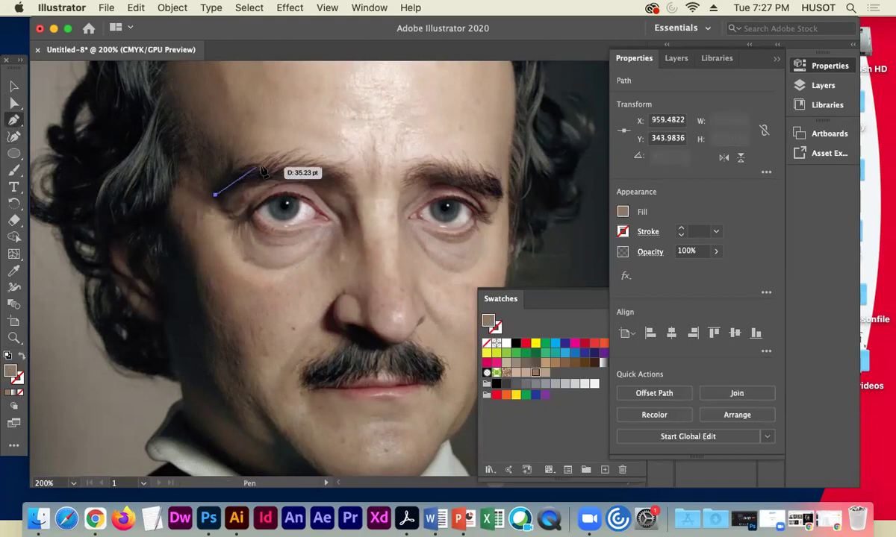
left_click(227, 159)
left_click_drag(225, 154, 226, 202)
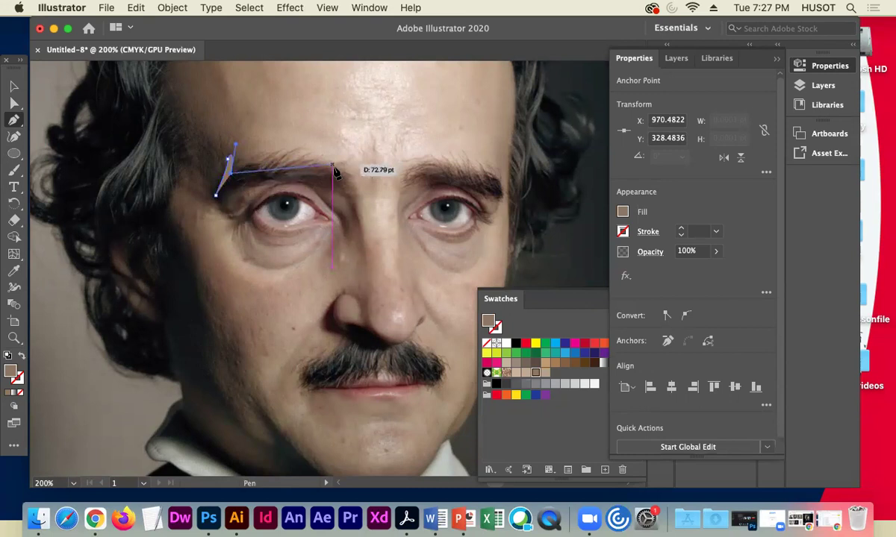
left_click_drag(350, 176, 359, 193)
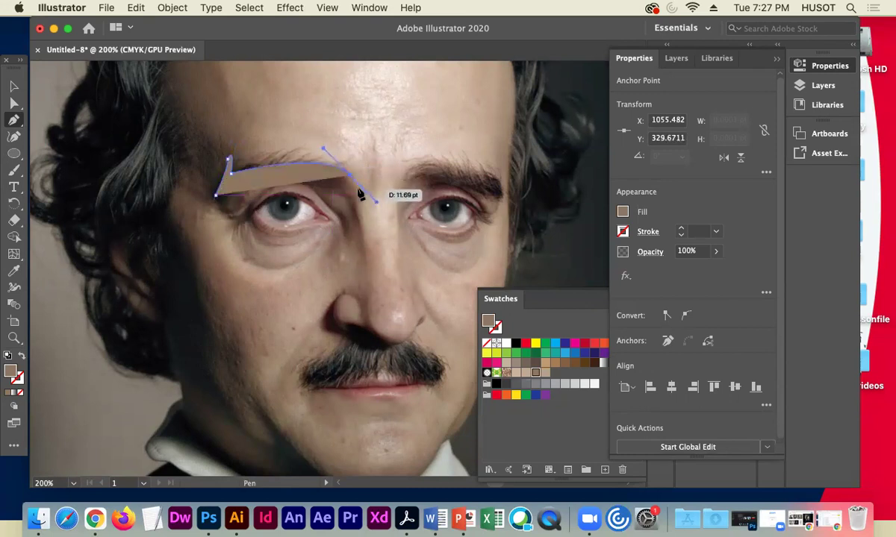
left_click(349, 175)
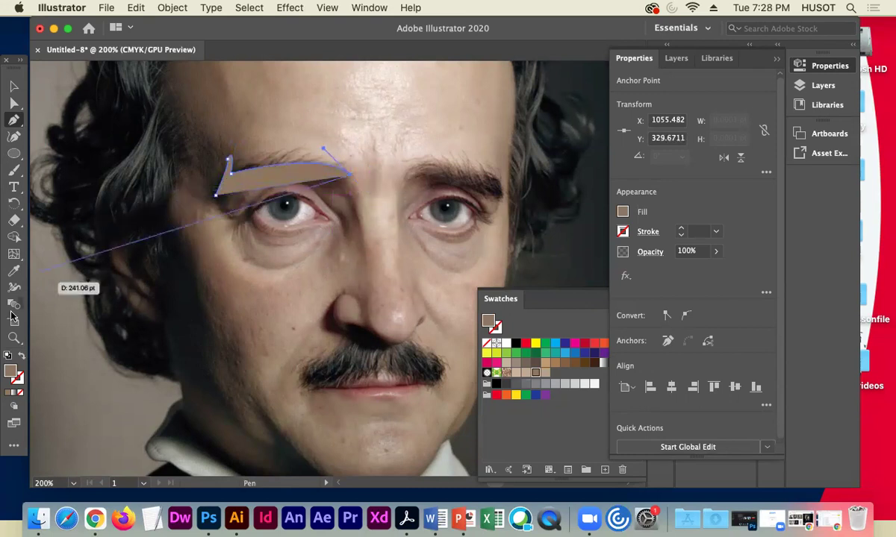
Swap fill and stroke, and close the eyebrow outline along its lower edge into a shape about 96 by 29 pt.
left_click(22, 357)
left_click(339, 187)
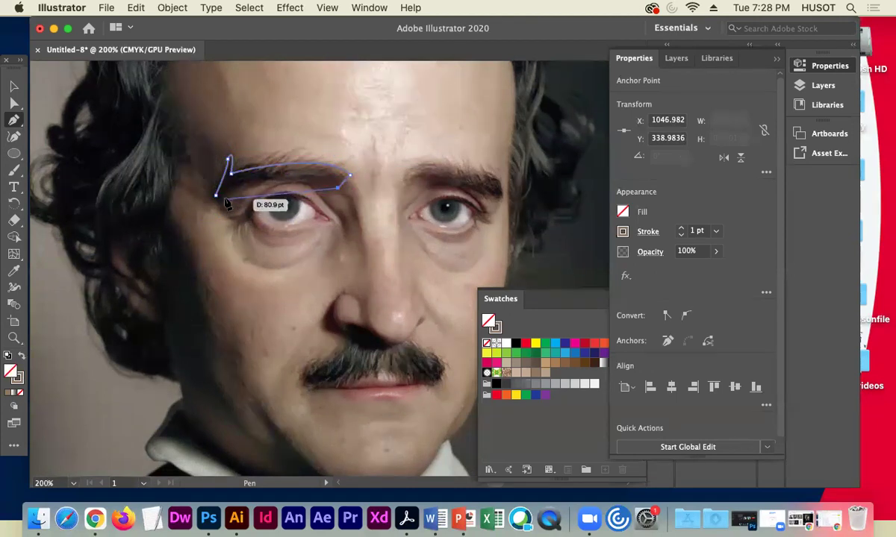
left_click_drag(225, 196, 172, 224)
left_click_drag(224, 196, 216, 195)
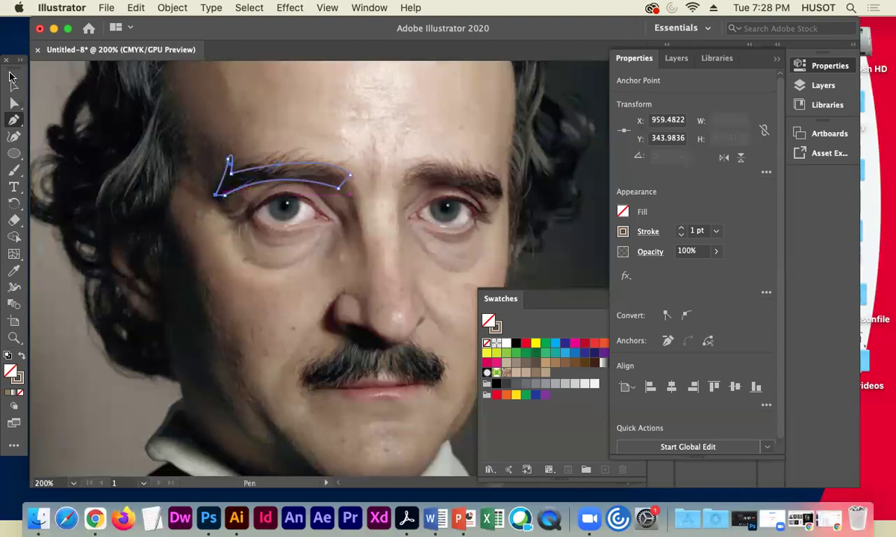
Fill the eyebrow shape with black sampled from the portrait's eyebrow and save that color as a swatch.
left_click(14, 87)
left_click(14, 274)
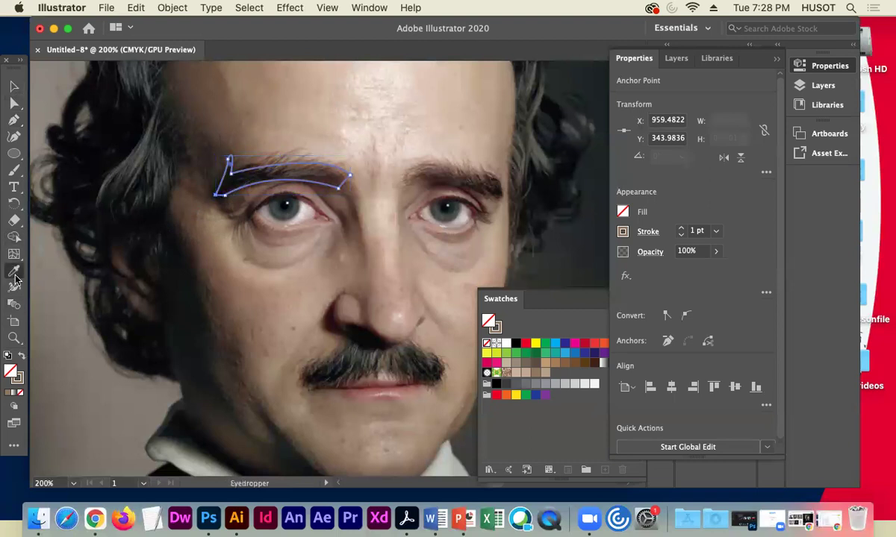
left_click(228, 181)
left_click(14, 86)
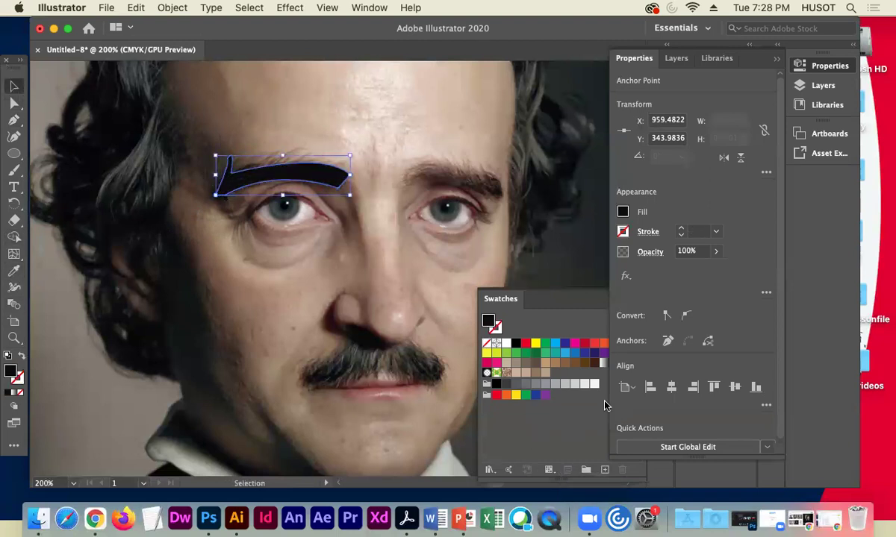
left_click_drag(492, 320, 555, 374)
Apply a linear gradient fill to the eyebrow shape and assign the sampled black swatch to its end stop.
left_click_drag(601, 304, 496, 197)
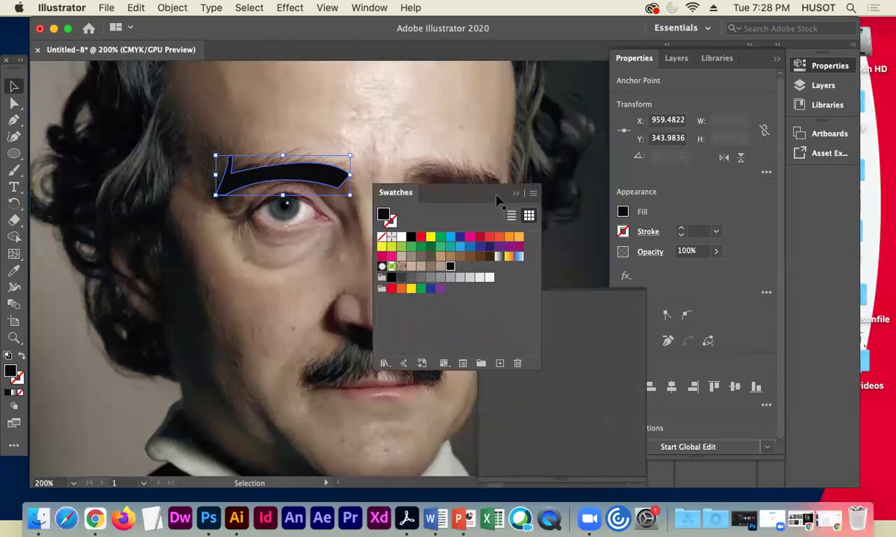
left_click(777, 60)
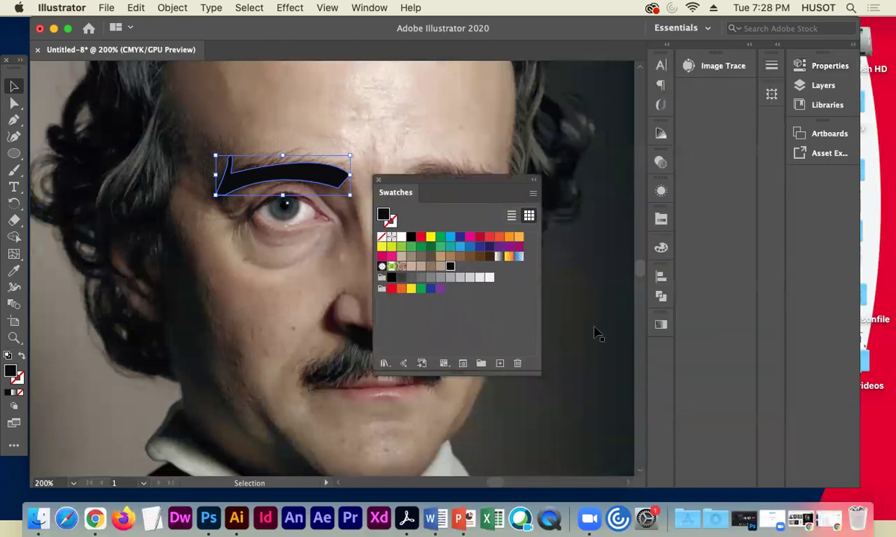
left_click(661, 325)
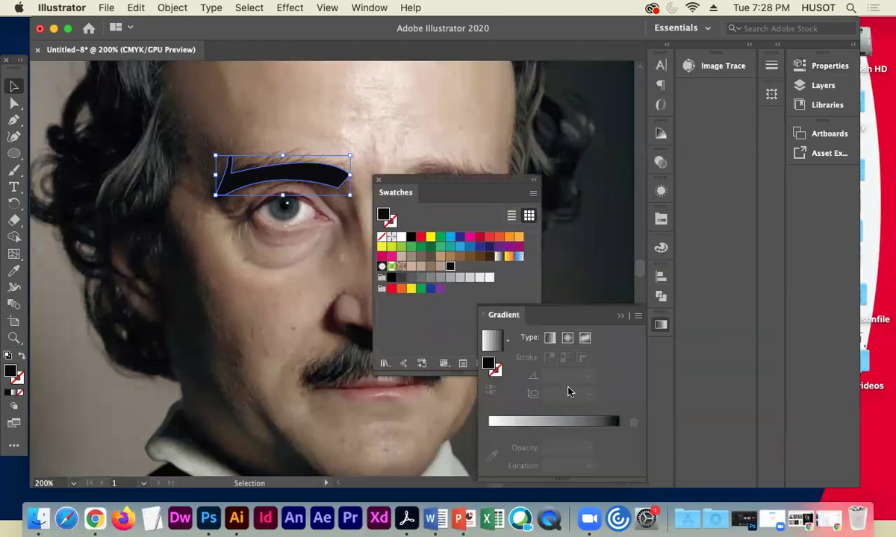
left_click(543, 436)
left_click_drag(491, 431, 489, 431)
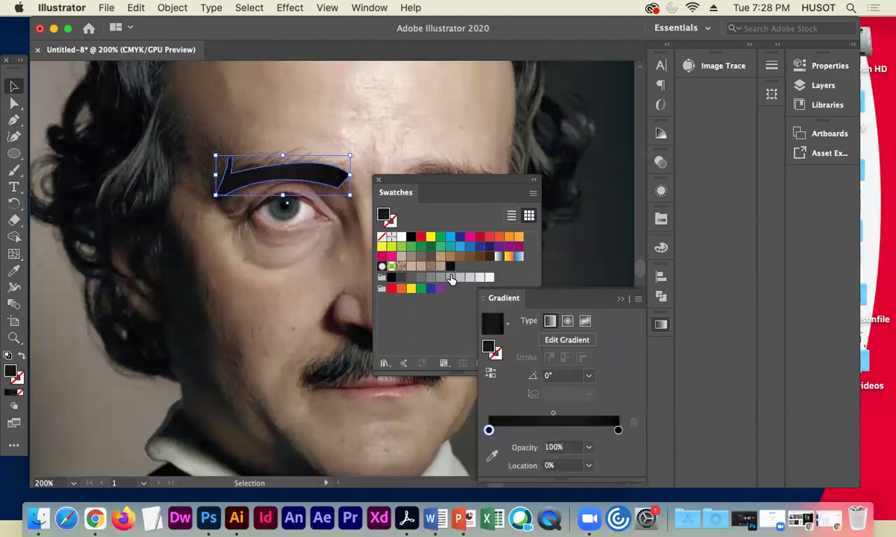
left_click_drag(450, 269, 618, 430)
Lighten the gradient's end stop by setting its cyan to 63% and its black to 68%.
double_click(618, 430)
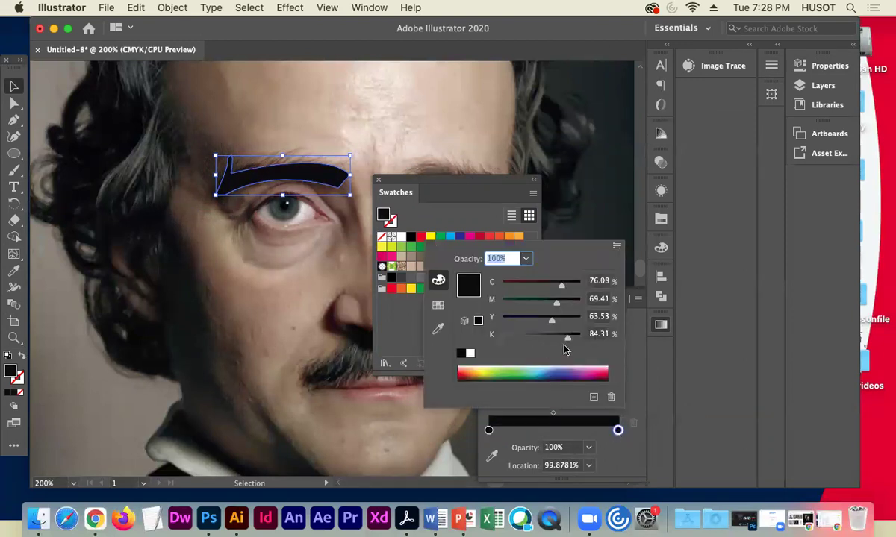
left_click_drag(567, 338, 560, 341)
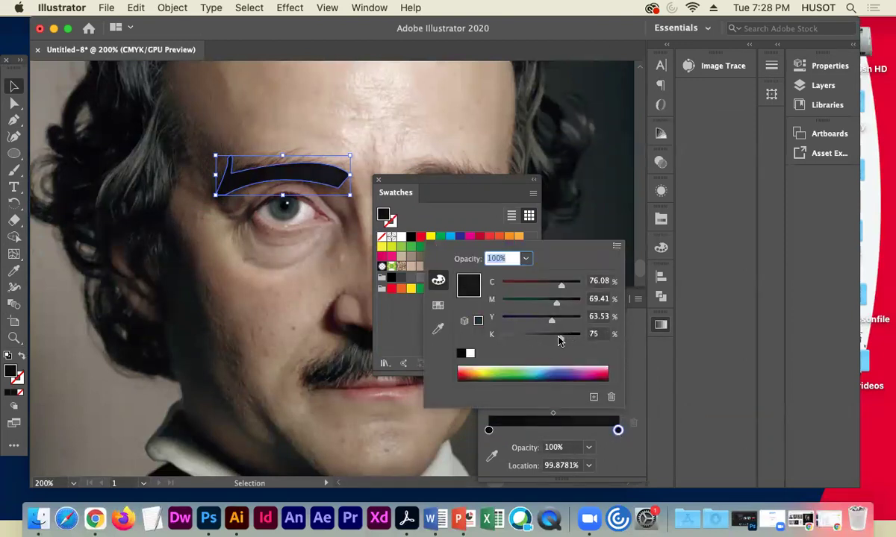
left_click_drag(561, 289, 560, 288)
left_click_drag(560, 342, 556, 342)
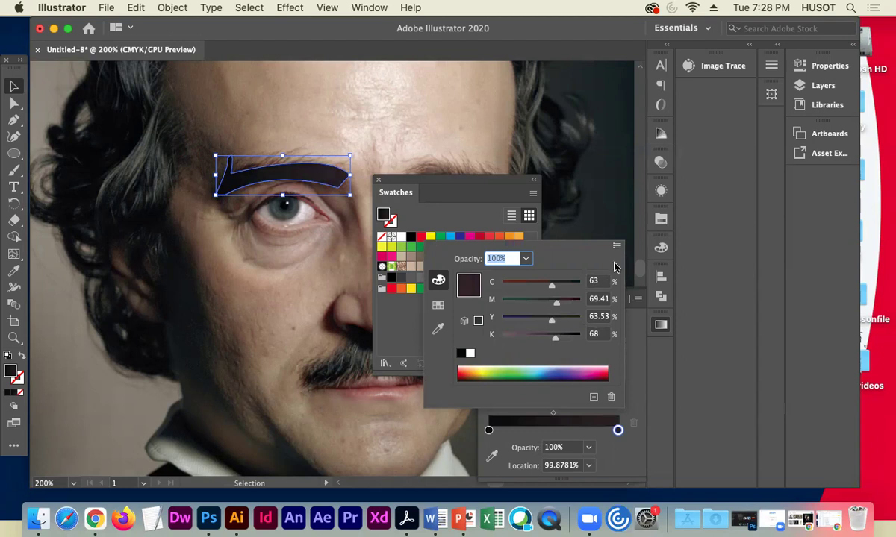
left_click(651, 373)
left_click(626, 300)
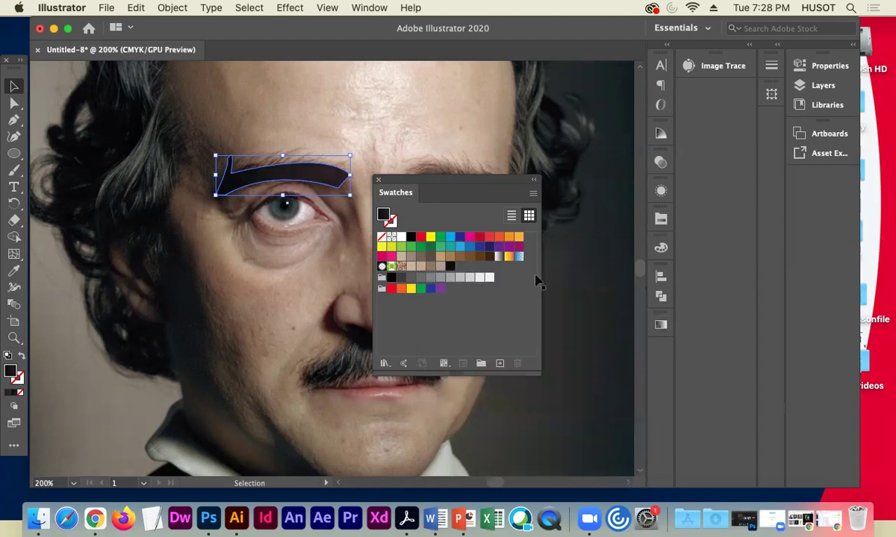
Reduce the opacity of the gradient-filled eyebrow shape to 76%.
left_click_drag(500, 184, 568, 136)
left_click(796, 75)
left_click(716, 251)
left_click_drag(714, 270, 708, 271)
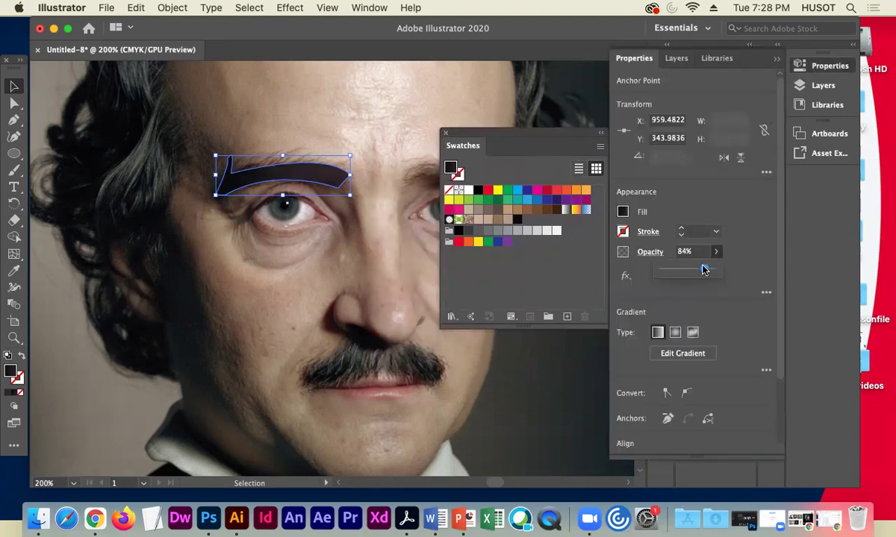
left_click(380, 267)
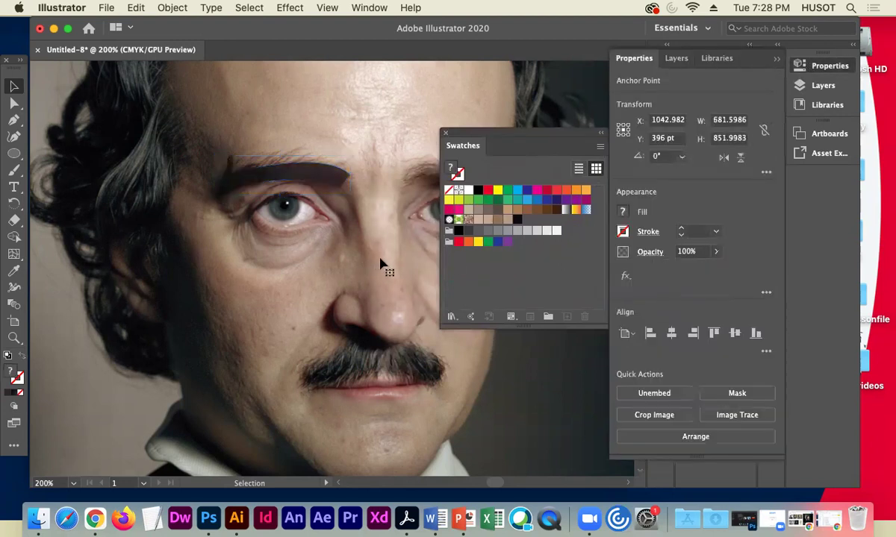
Reselect the eyebrow shape and open the view options.
left_click(300, 178)
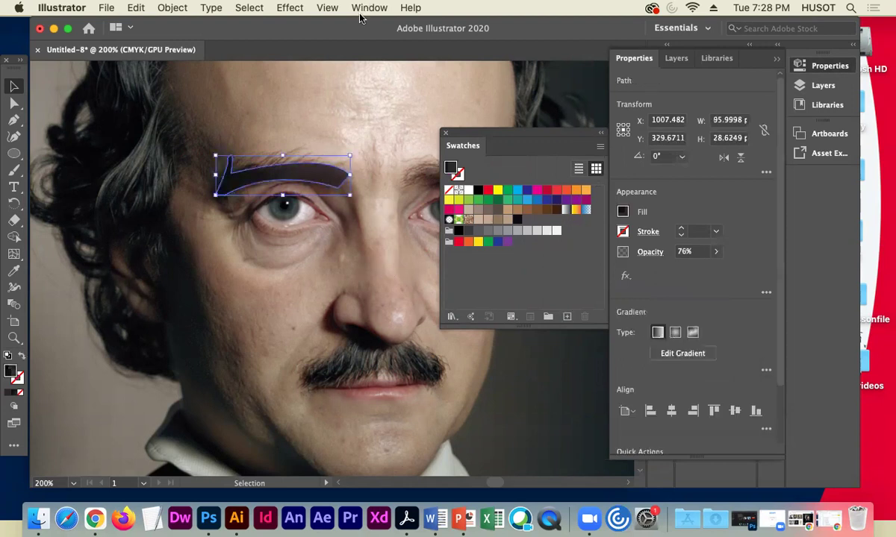
left_click(326, 8)
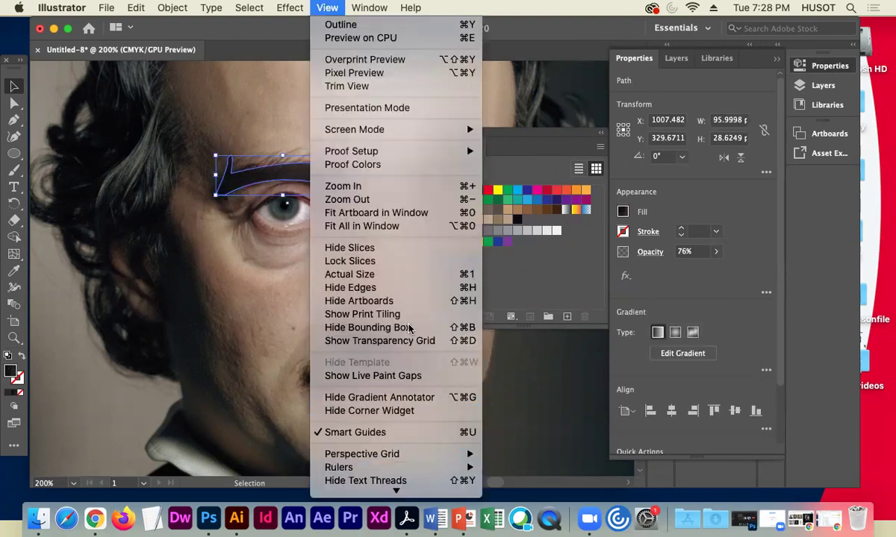
Apply a Gaussian Blur to the dark eyebrow shape, using a lower radius.
mouse_move(290, 7)
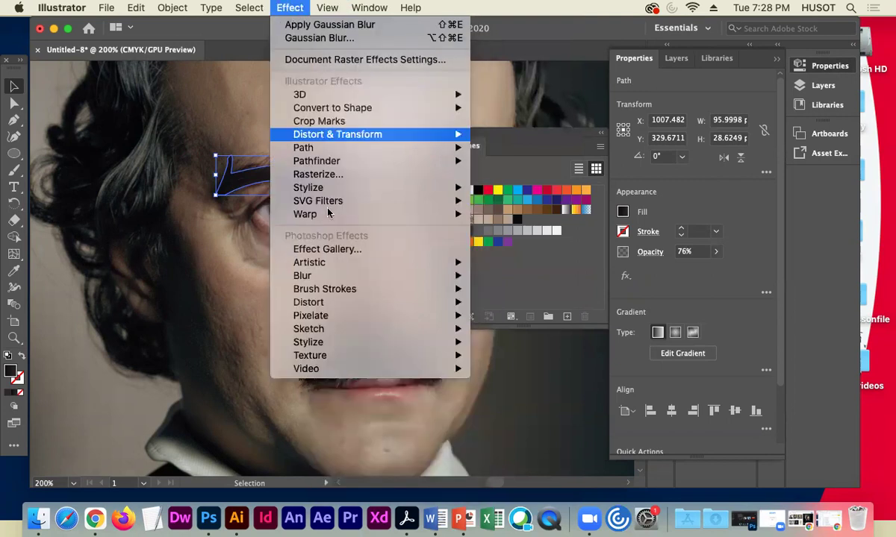
mouse_move(388, 281)
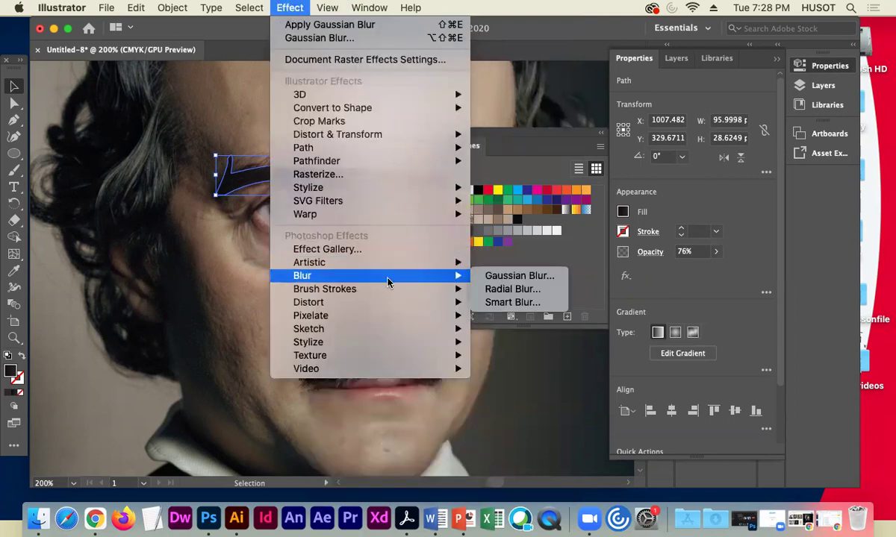
left_click(520, 277)
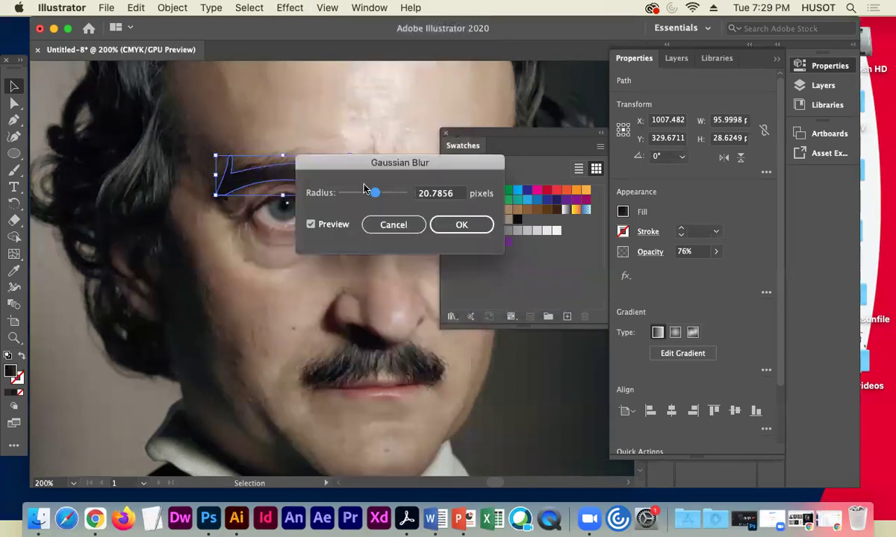
left_click_drag(375, 193, 362, 195)
left_click(461, 225)
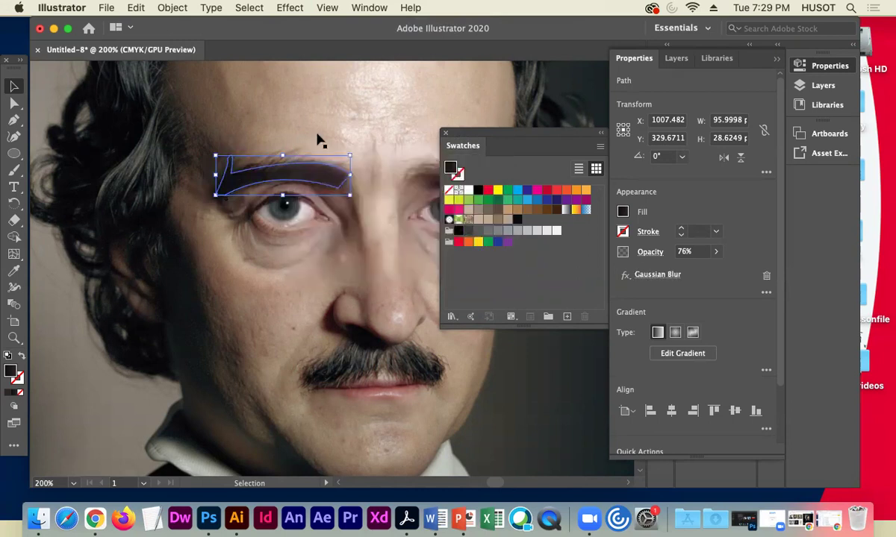
left_click(309, 150)
left_click_drag(308, 173, 177, 179)
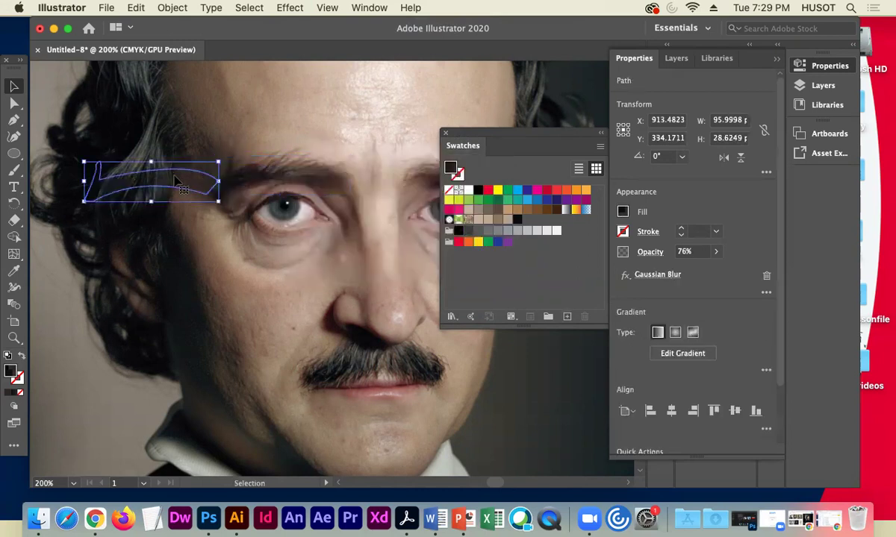
key("a")
key("ctrl+z")
Move the blurred eyebrow shape off the portrait photo and place it at brow level on the drawn face.
key("v")
left_click_drag(277, 173, 107, 183)
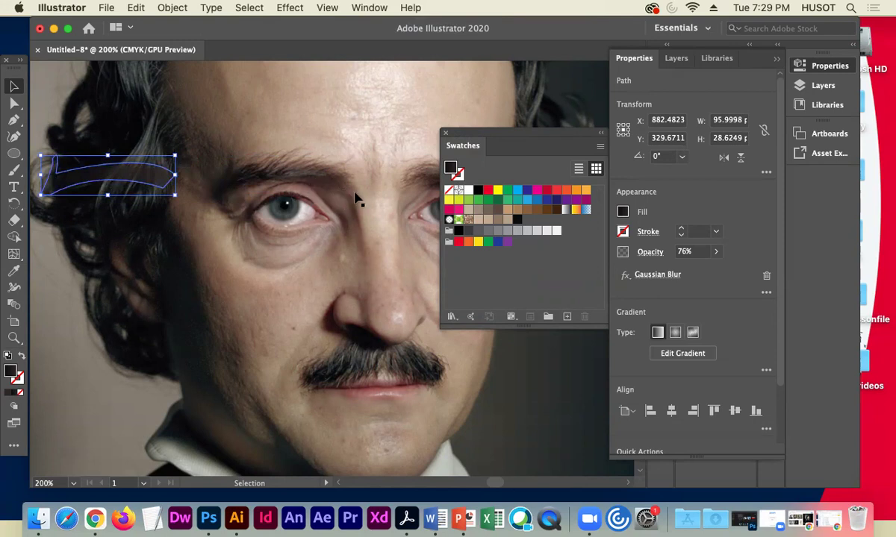
key("a")
key("ctrl+minus")
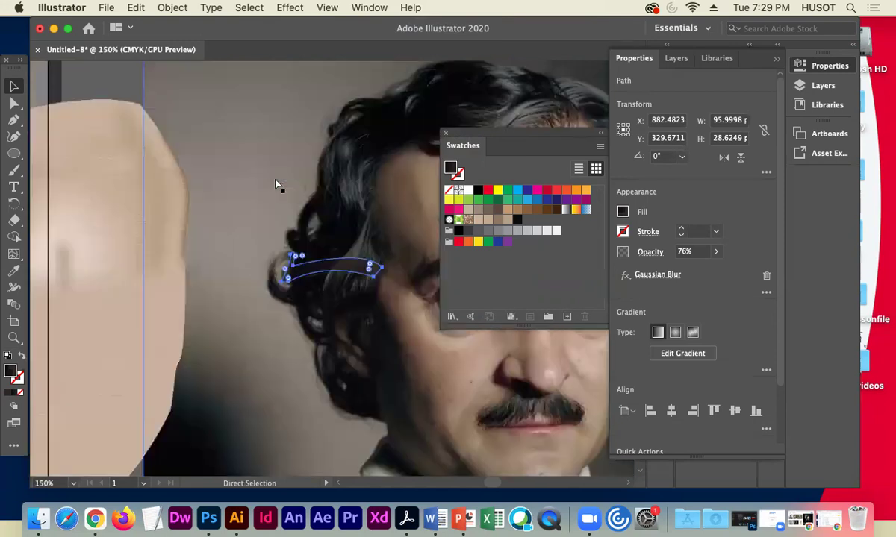
key("super+minus")
key("v")
left_click_drag(338, 272, 110, 259)
left_click(450, 334)
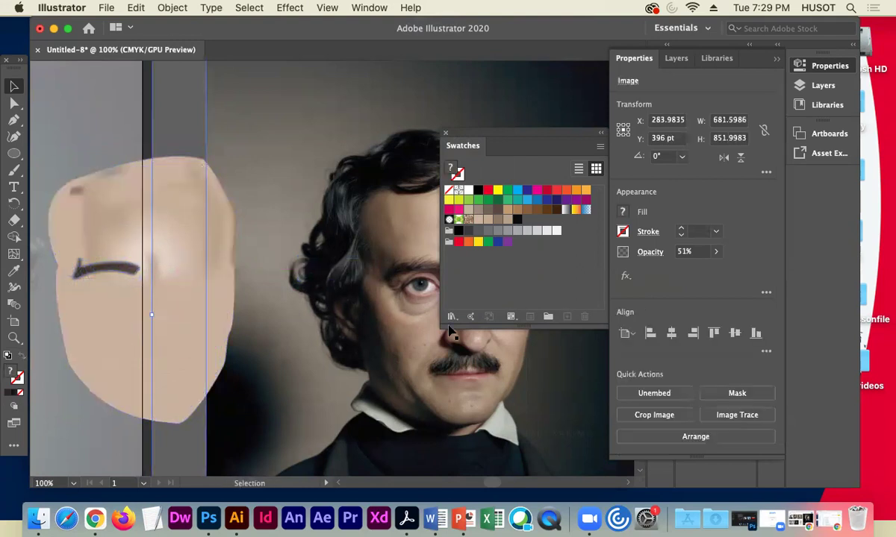
Lower the opacity of the eyebrow shape on the drawn face to 61%.
left_click_drag(380, 248, 351, 239)
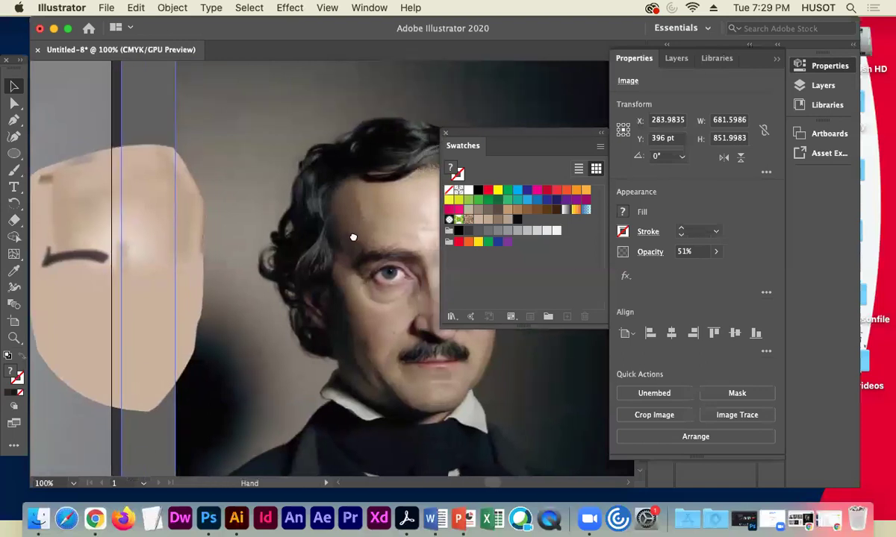
left_click(105, 255)
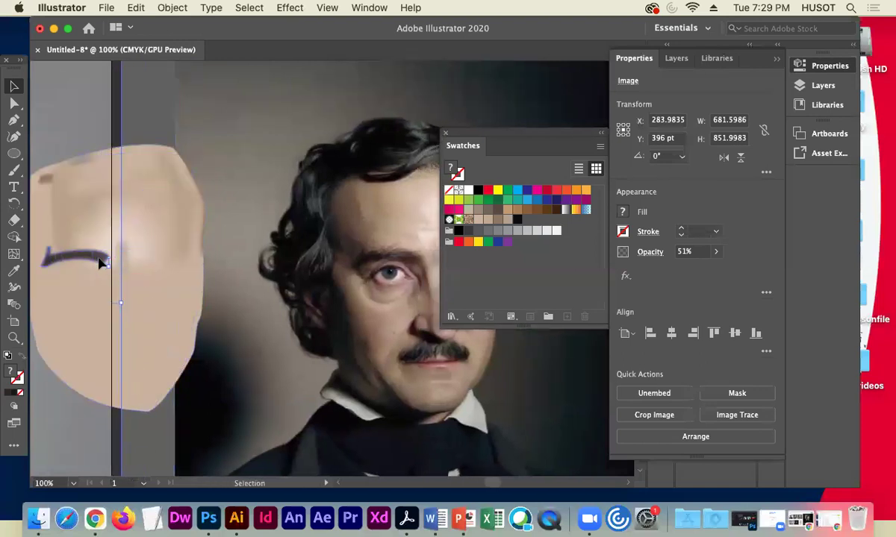
left_click(715, 252)
left_click_drag(700, 272, 693, 272)
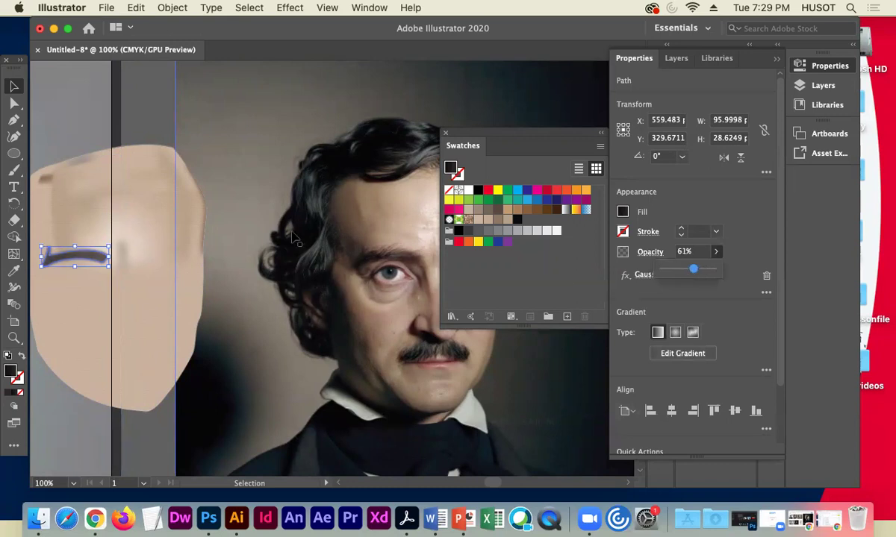
left_click(244, 252)
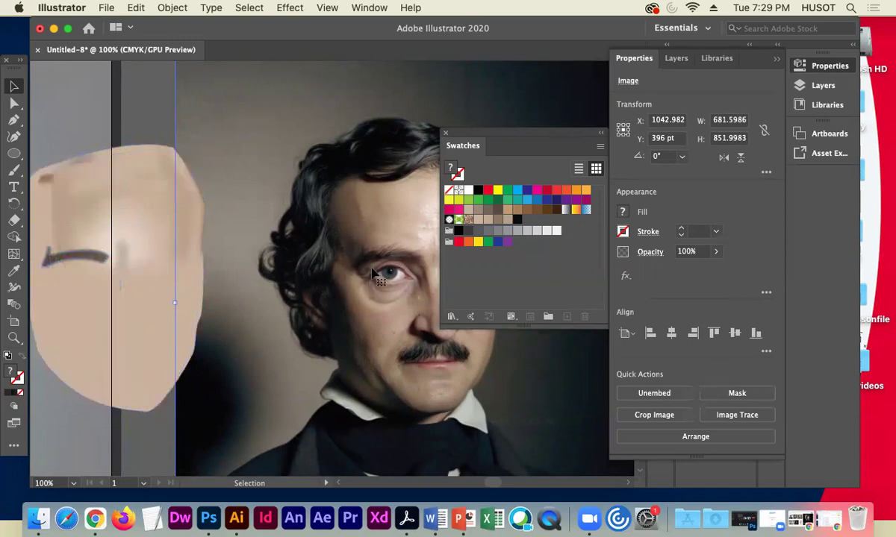
Draw a curved hair stroke about 28 by 22 pt along the photo's eyebrow with the Pen tool, unfilled with a 2 pt black stroke.
key("super+plus")
key("super+plus")
key("super+plus")
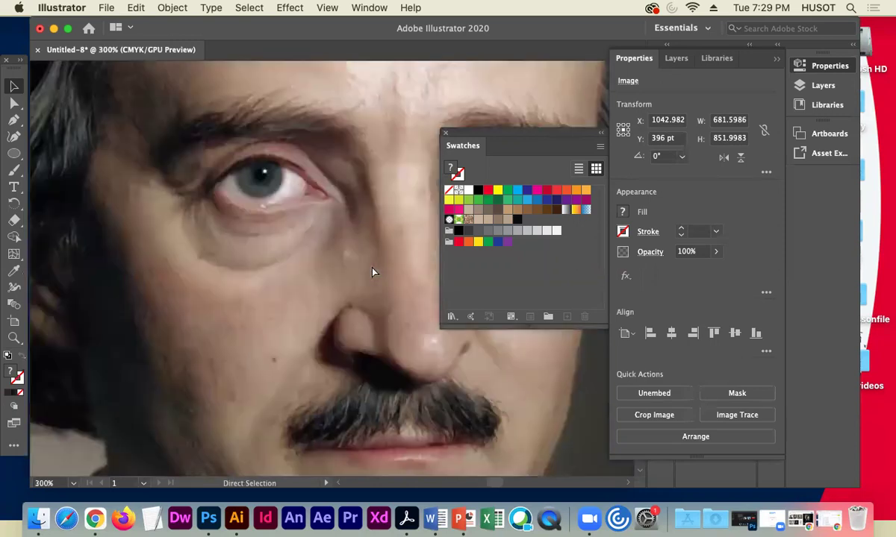
left_click(14, 119)
left_click(162, 156)
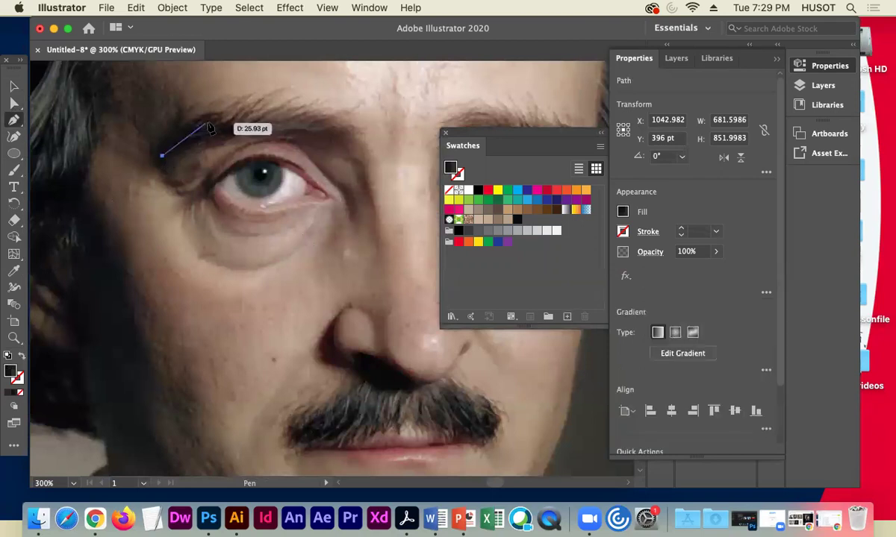
left_click_drag(221, 111, 247, 114)
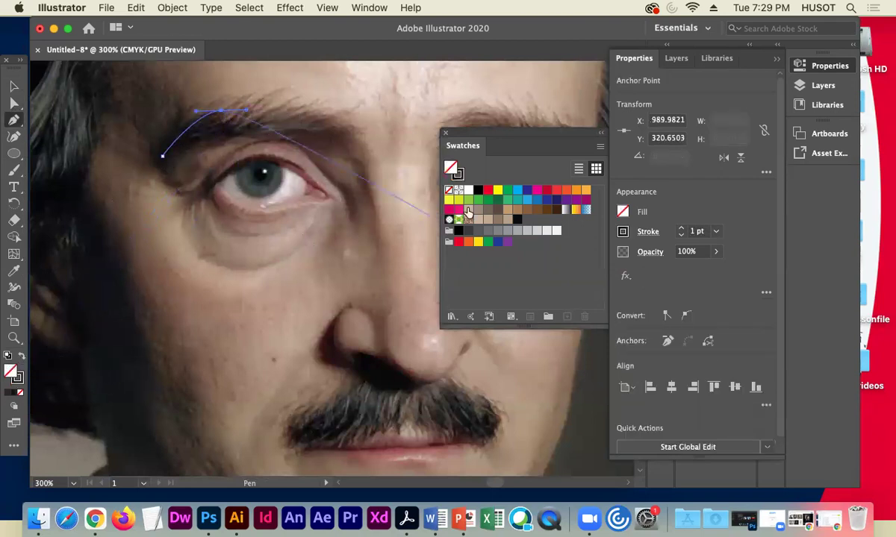
left_click(679, 229)
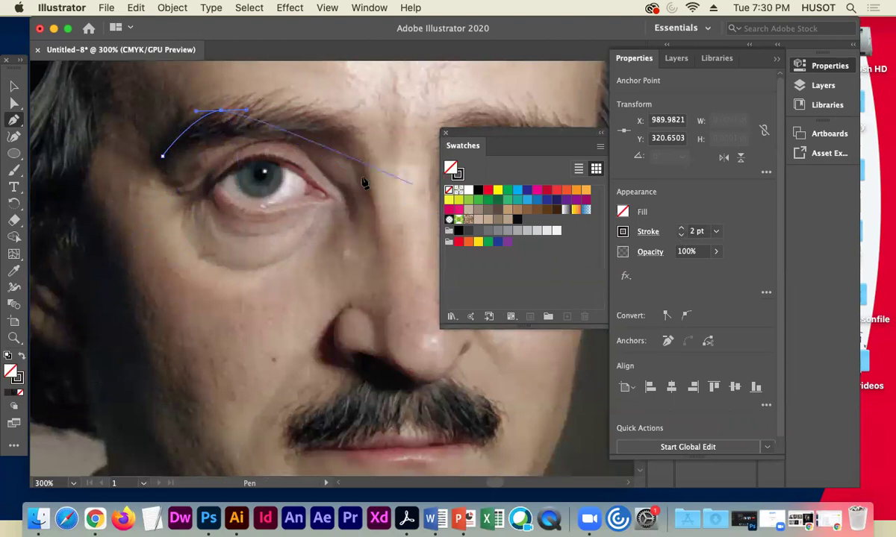
left_click(13, 85)
left_click(66, 112)
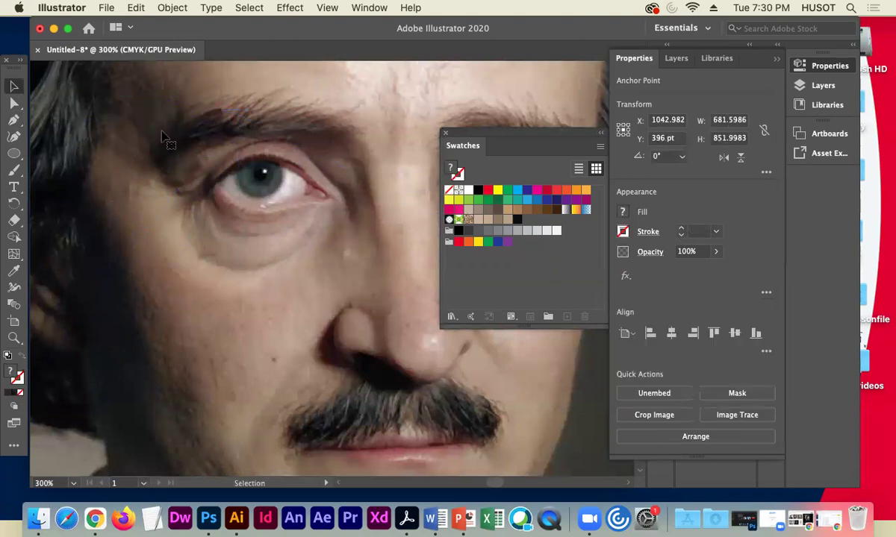
Duplicate the curved hair stroke and rotate the copies to form a three-stroke fan at the outer end of the photo's eyebrow.
left_click(193, 133)
left_click_drag(197, 140, 326, 276)
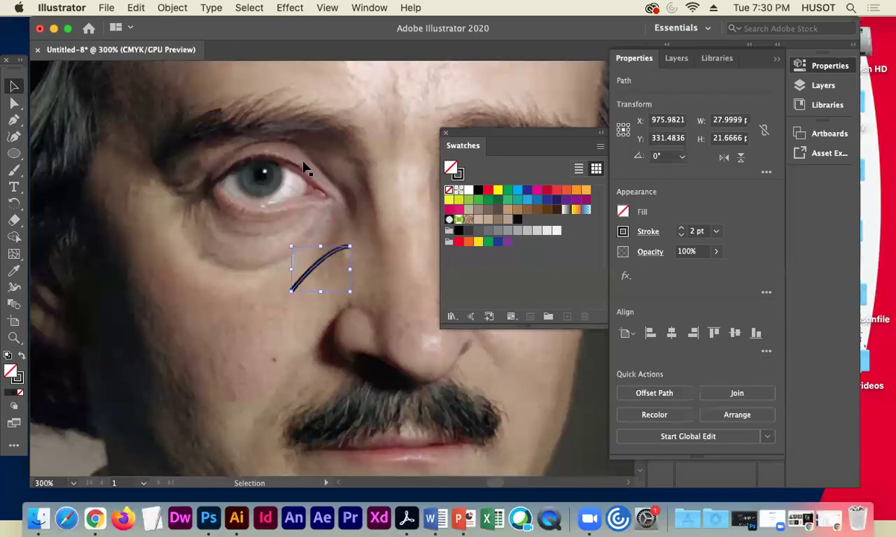
left_click_drag(357, 245, 201, 152)
key("super+z")
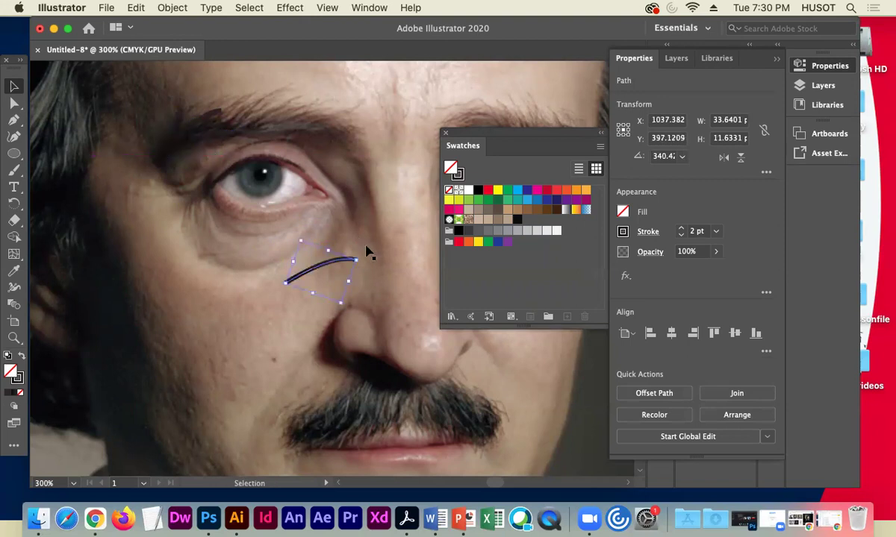
left_click_drag(359, 257, 206, 138)
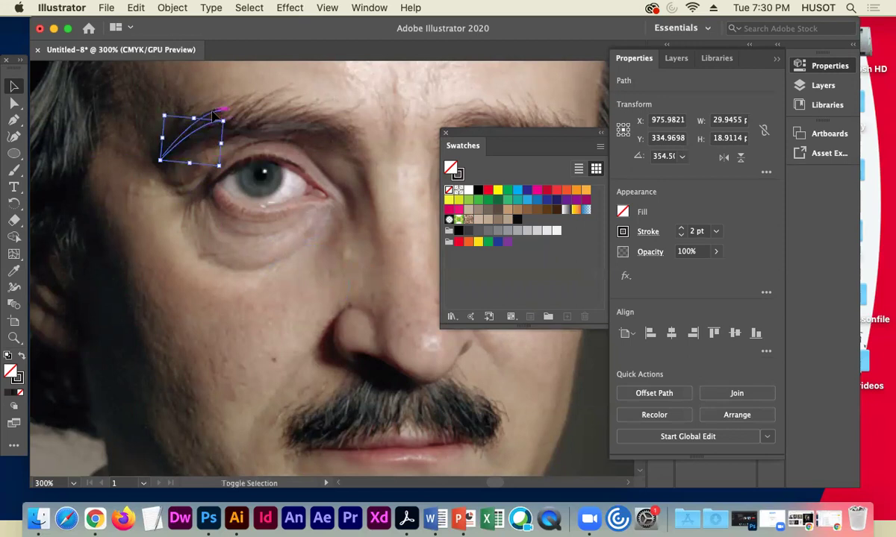
Move the three hair strokes together from the photo onto the outer end of the drawn face's eyebrow.
left_click(216, 118, "shift")
left_click(196, 137, "shift")
left_click_drag(197, 137, 116, 157)
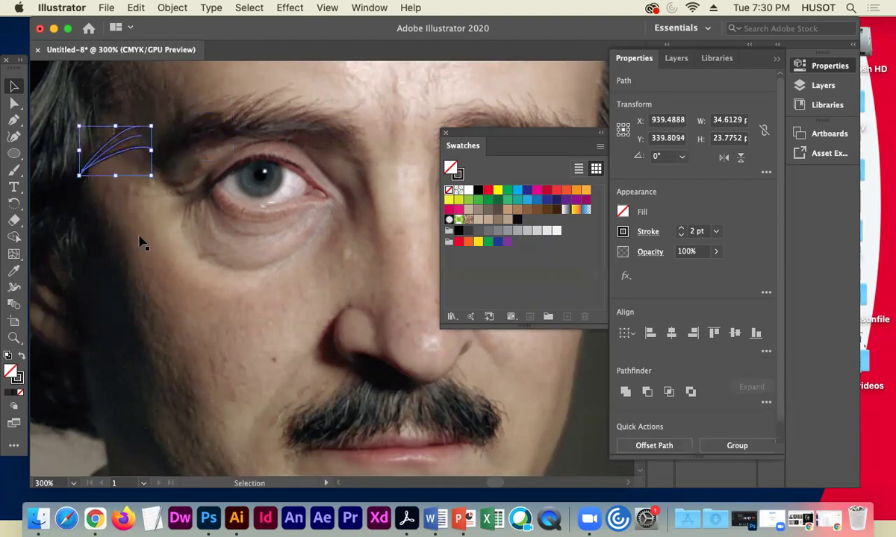
key("a")
key("super+minus")
key("super+minus")
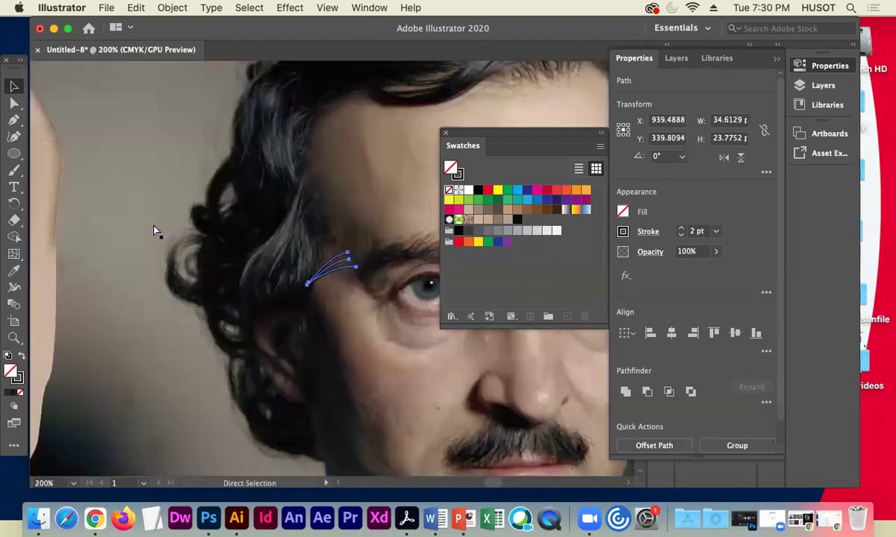
key("v")
left_click_drag(309, 275, 110, 233)
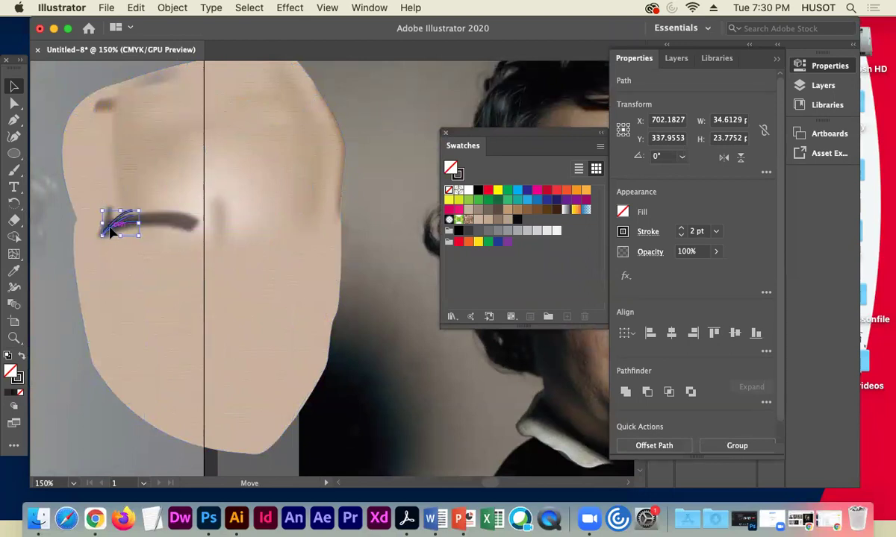
left_click(58, 362)
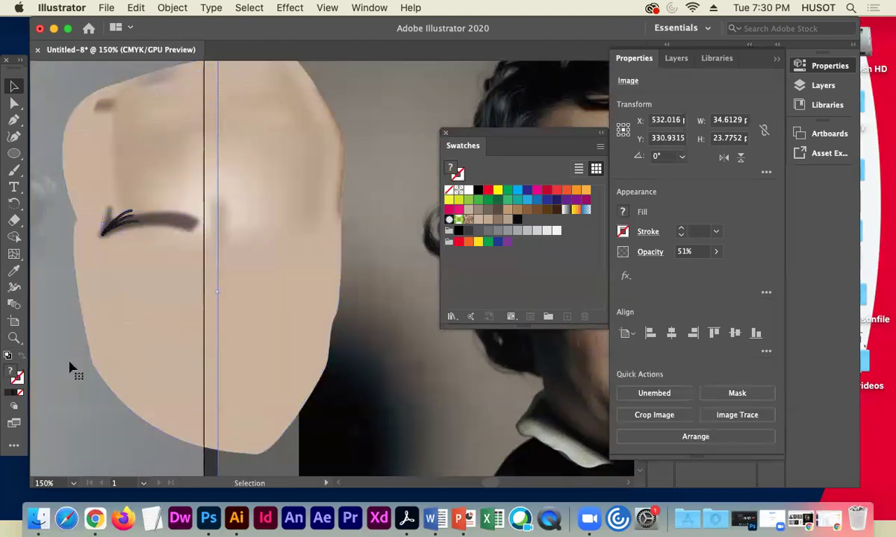
Reduce the opacity of all three hair strokes on the drawn eyebrow to 27%.
left_click(113, 221)
key("super+equal")
key("super+equal")
key("super+equal")
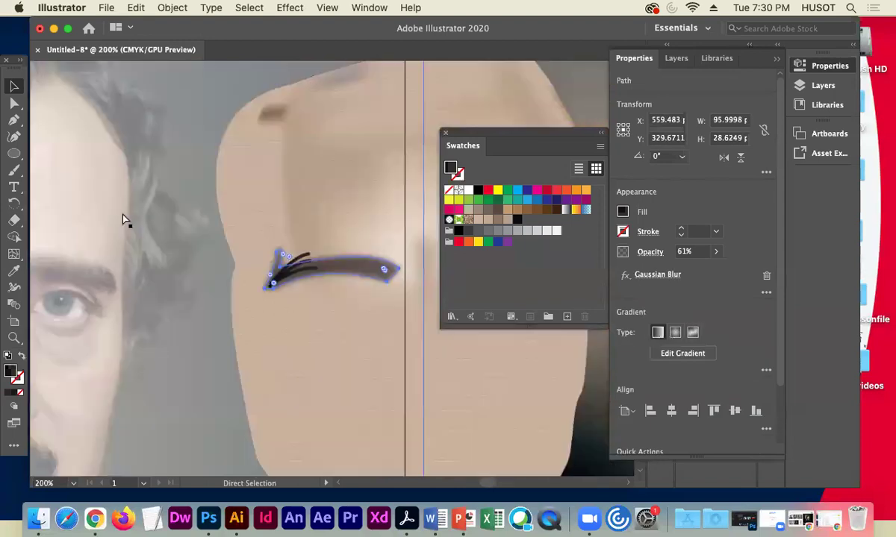
left_click(284, 254)
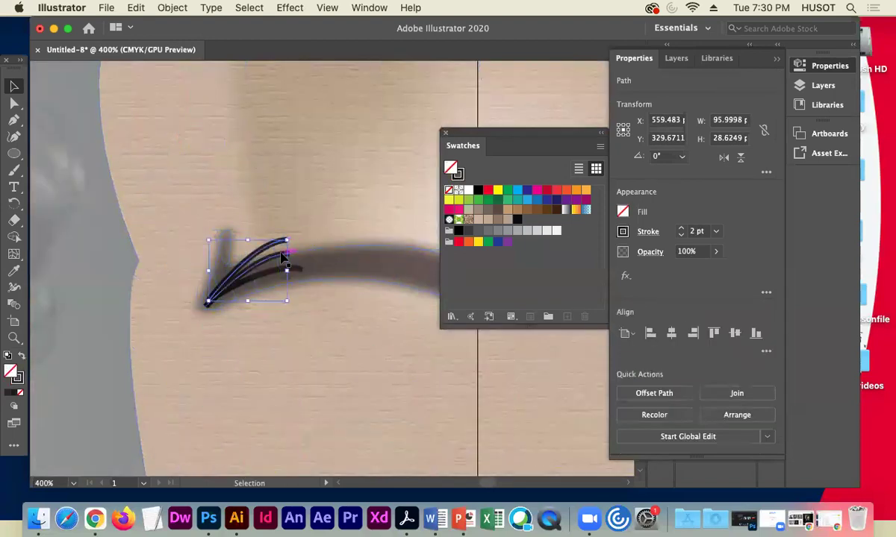
left_click(292, 273, "shift")
left_click(300, 267, "shift")
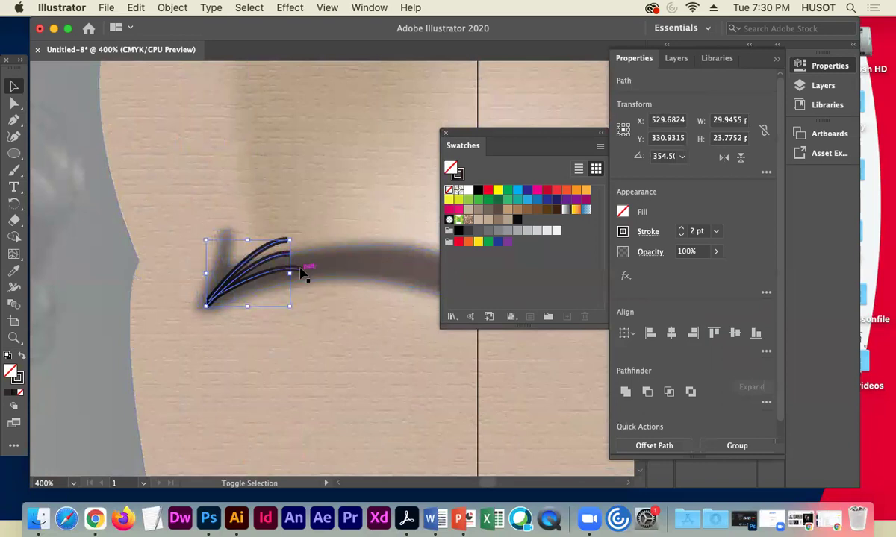
left_click(773, 60)
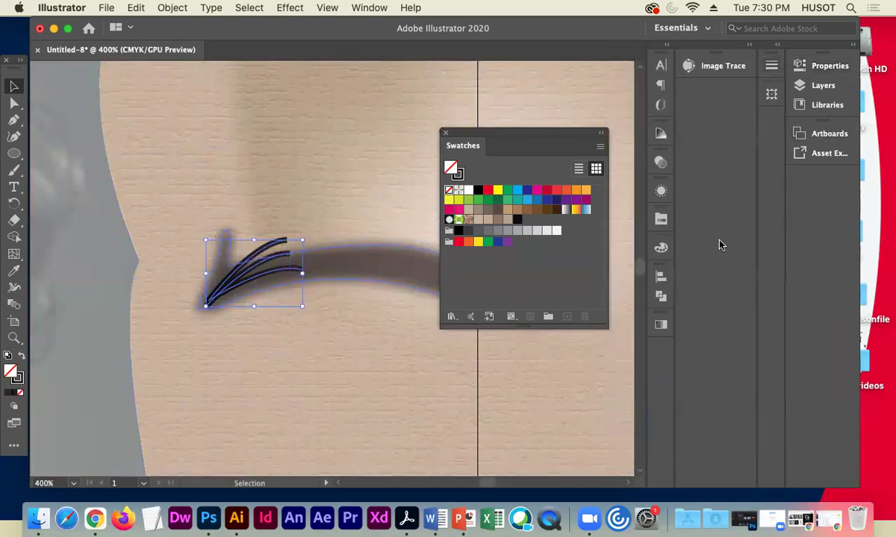
left_click(771, 66)
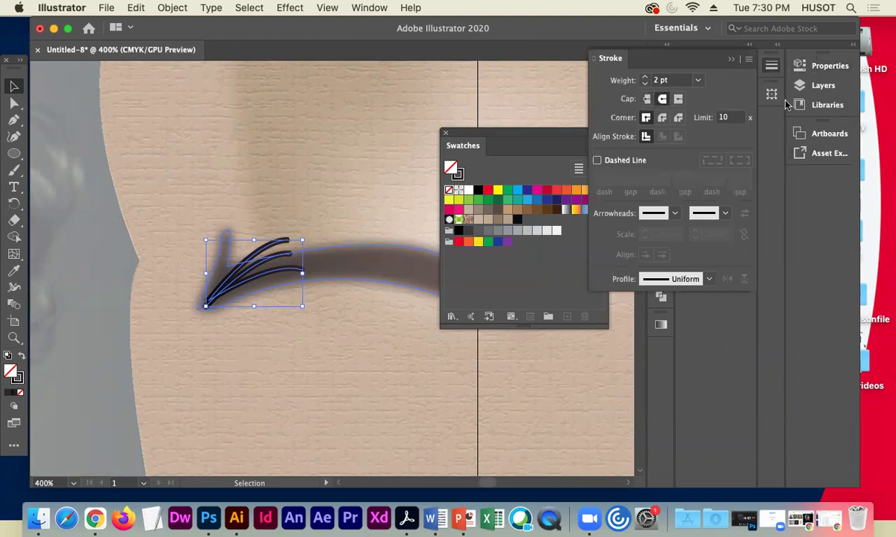
left_click(731, 60)
left_click(816, 69)
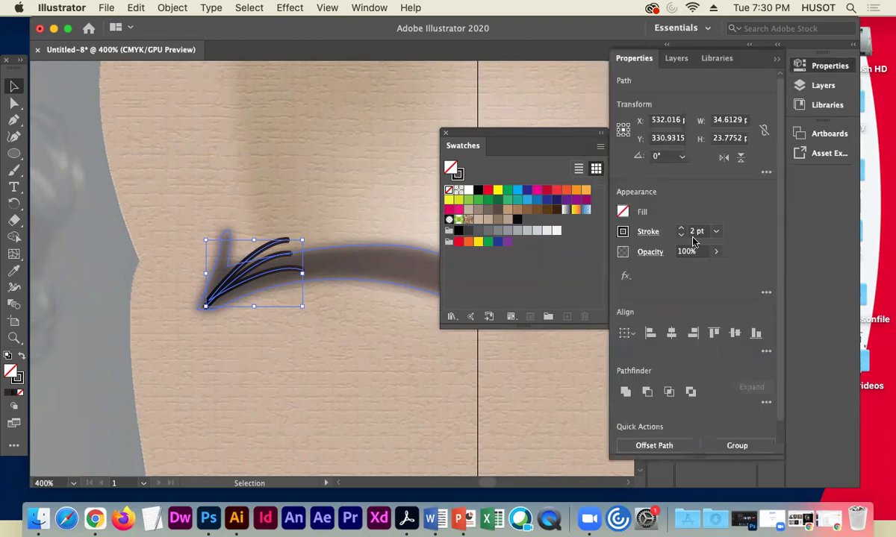
left_click(716, 254)
left_click_drag(701, 272, 672, 271)
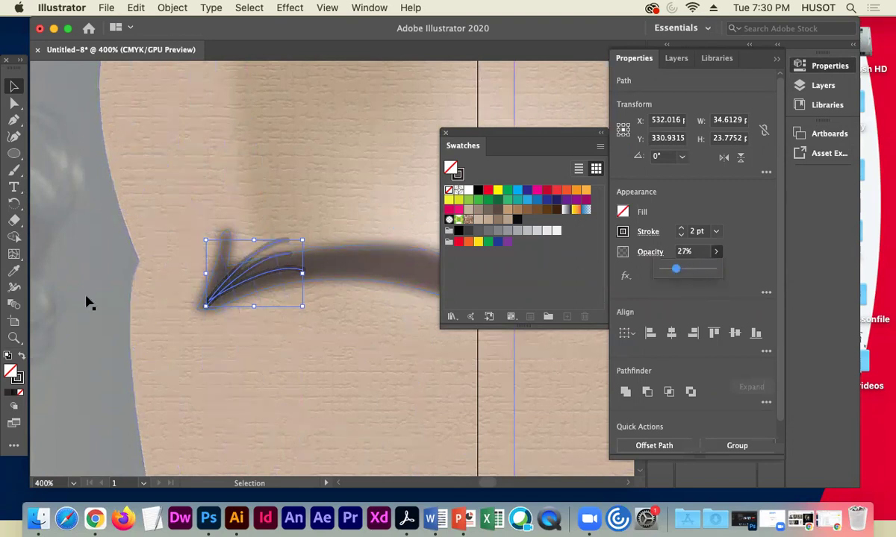
Group the three hair strokes at the outer end of the drawn eyebrow.
left_click(265, 260)
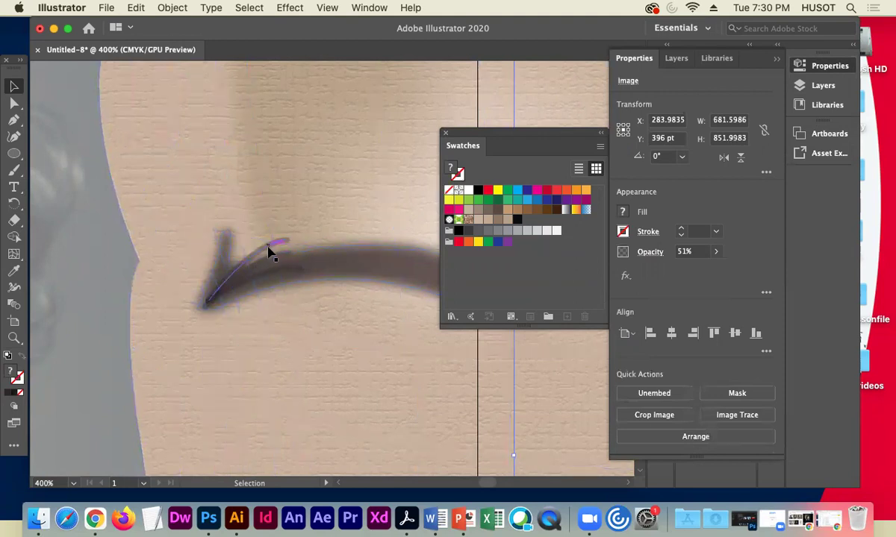
left_click(276, 254)
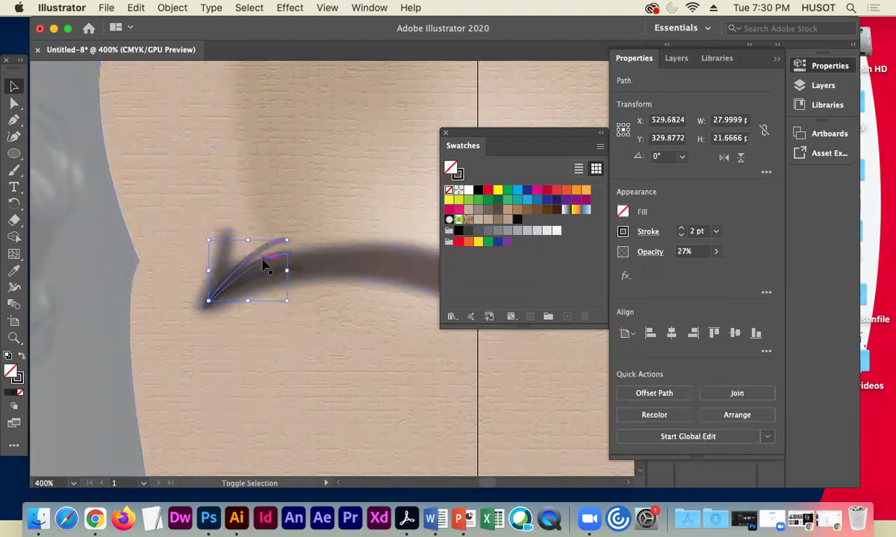
left_click(263, 282, "shift")
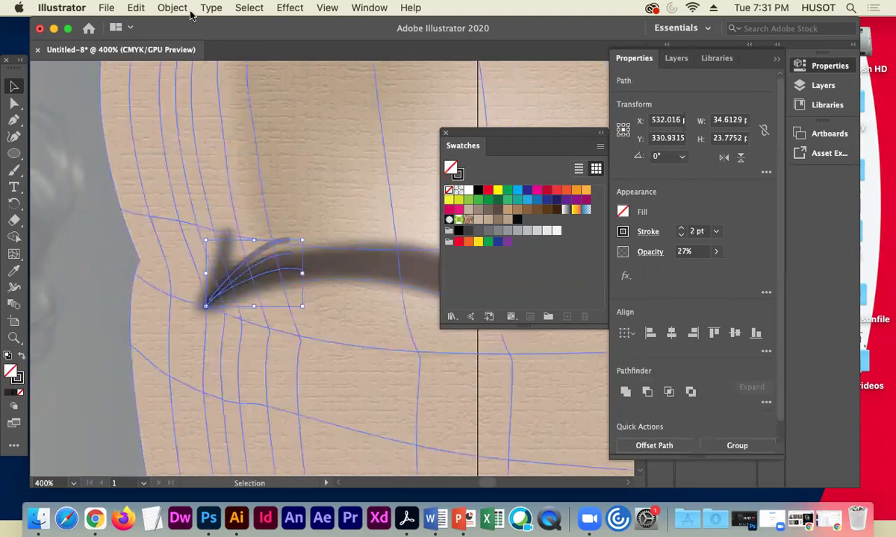
key("super+g")
Apply a Gaussian Blur with a radius of about 1.01 pixels to the group of hair strokes.
left_click(288, 7)
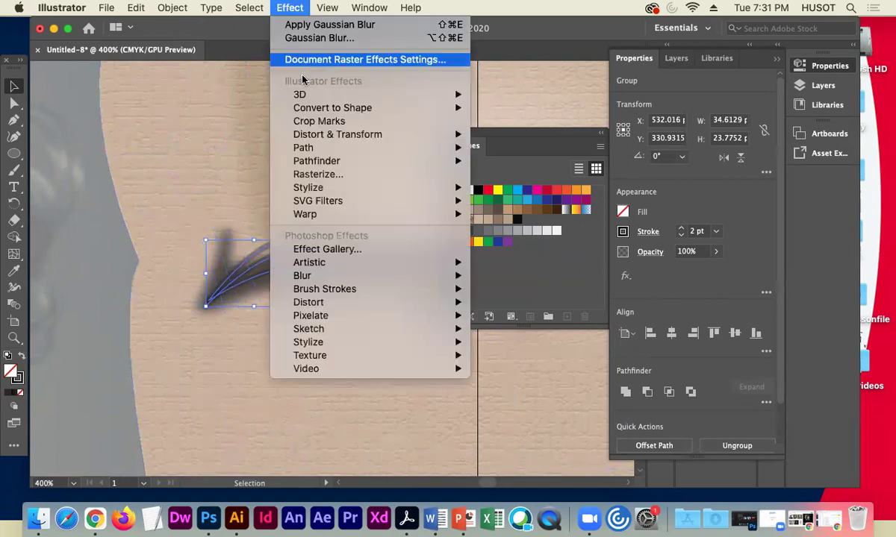
mouse_move(448, 275)
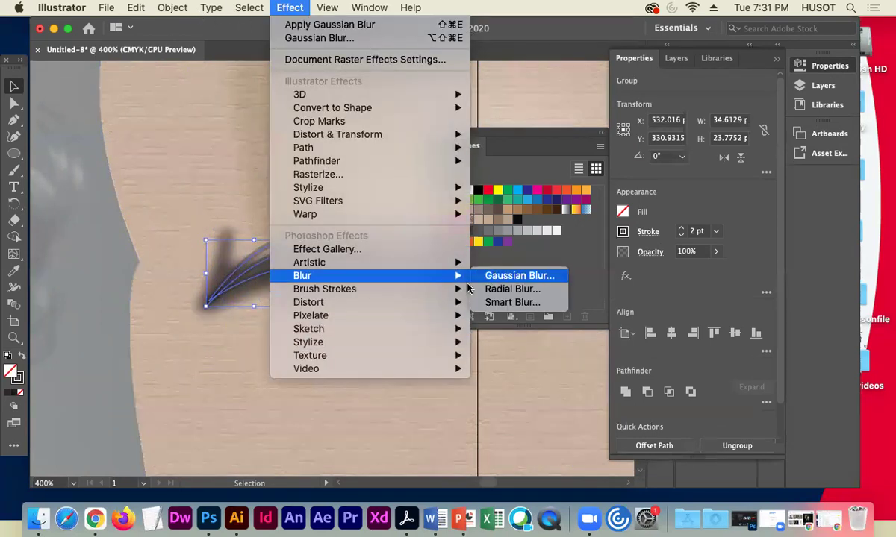
left_click(516, 275)
left_click_drag(365, 195, 346, 194)
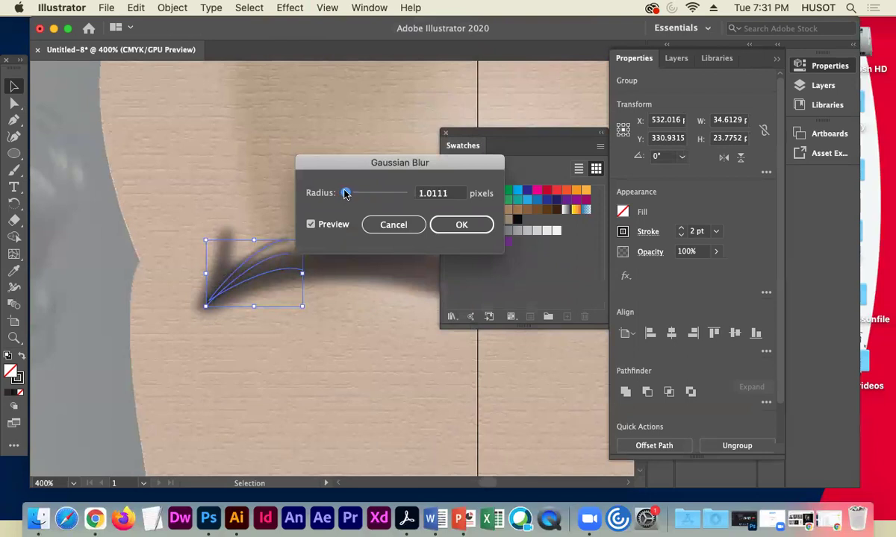
left_click(461, 225)
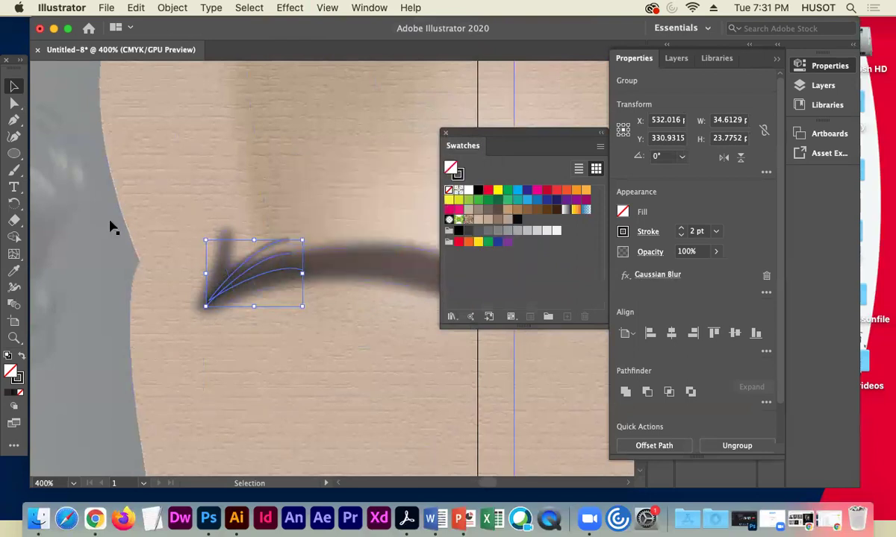
left_click(87, 230)
Examine the blurred hair strokes on the drawn eyebrow against the original photo, at overview and close up.
key("super+0")
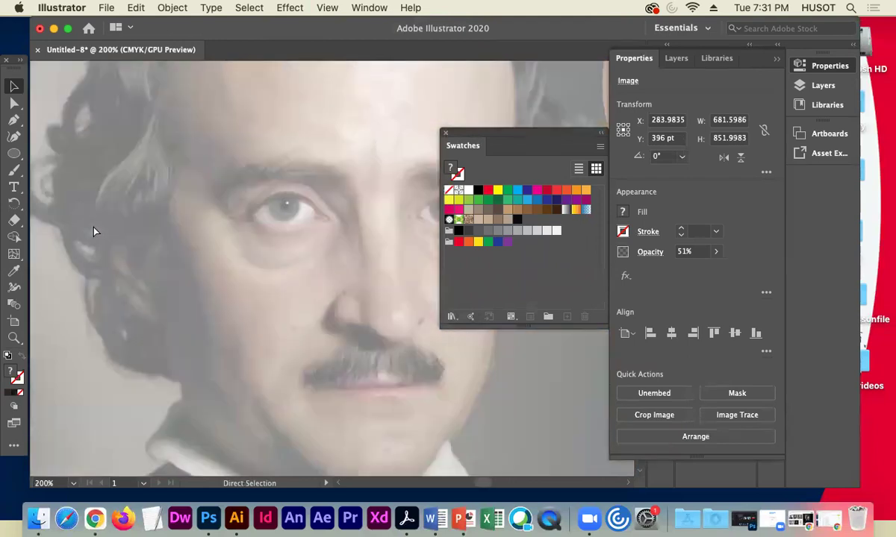
scroll(115, 260, "right", 5)
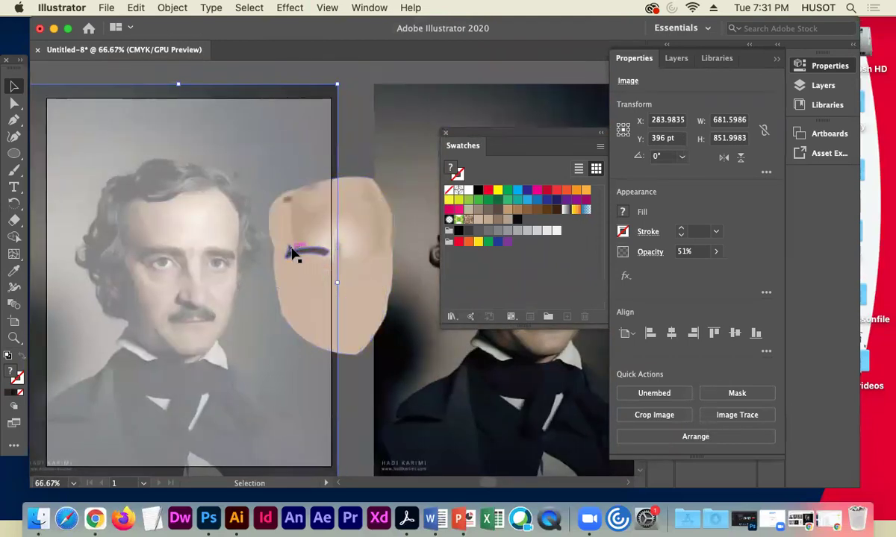
key("space")
left_click_drag(423, 333, 291, 343)
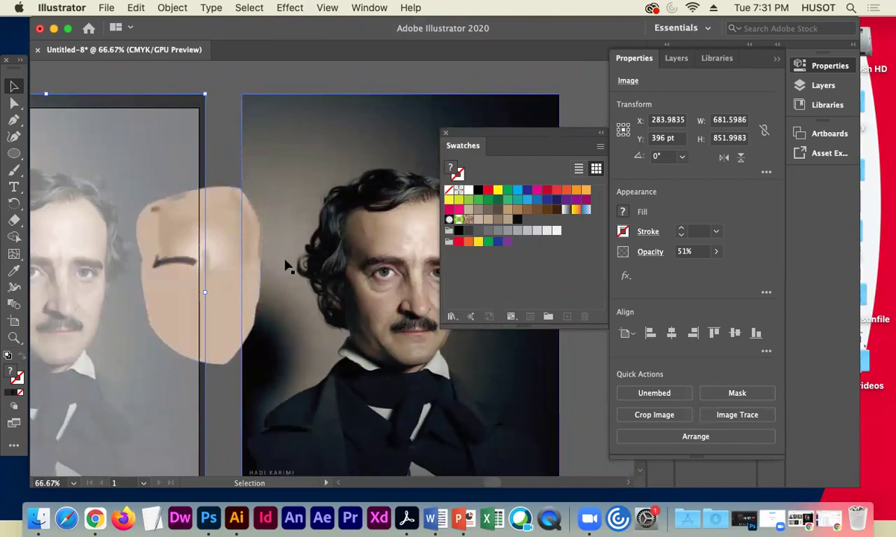
key("super+plus")
key("super+plus")
key("super+plus")
key("super+plus")
key("space")
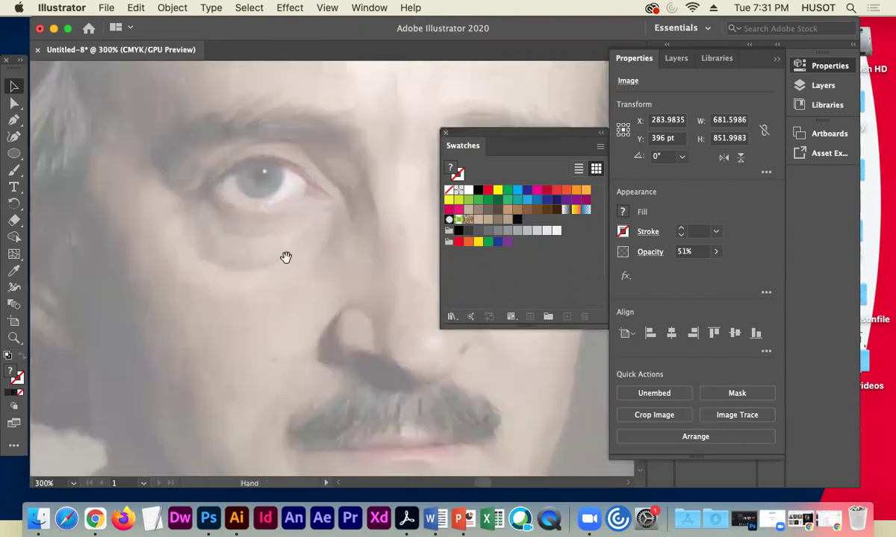
left_click_drag(344, 227, 62, 267)
left_click_drag(282, 222, 184, 238)
left_click_drag(400, 214, 139, 260)
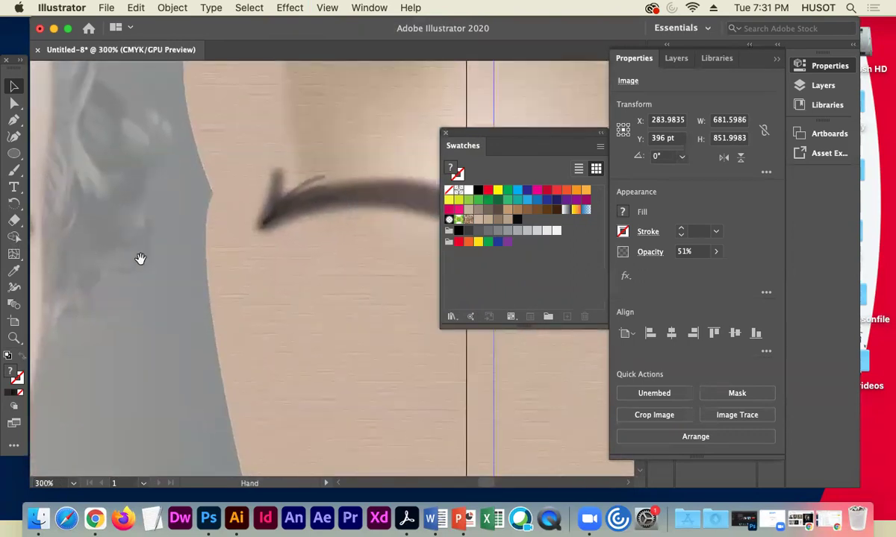
Duplicate the blurred hair stroke group and reflect the copy across the vertical axis.
left_click(310, 186)
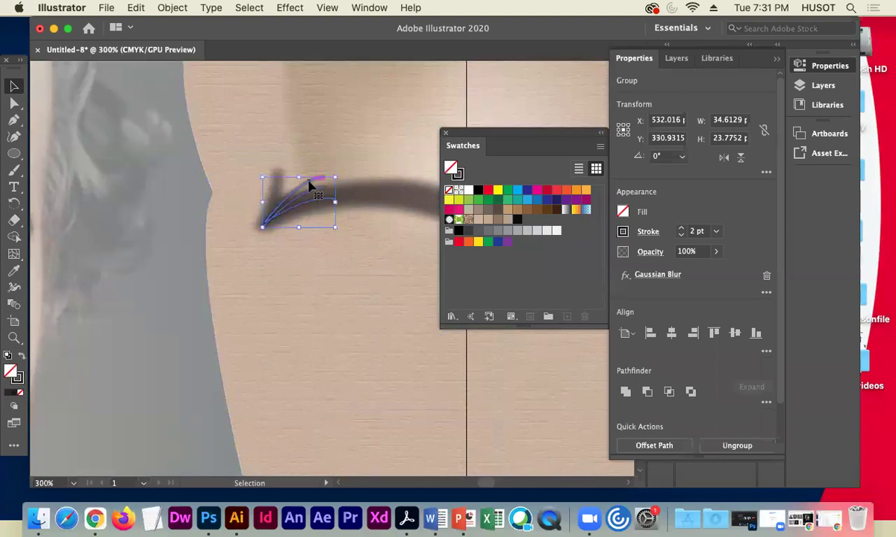
key("a")
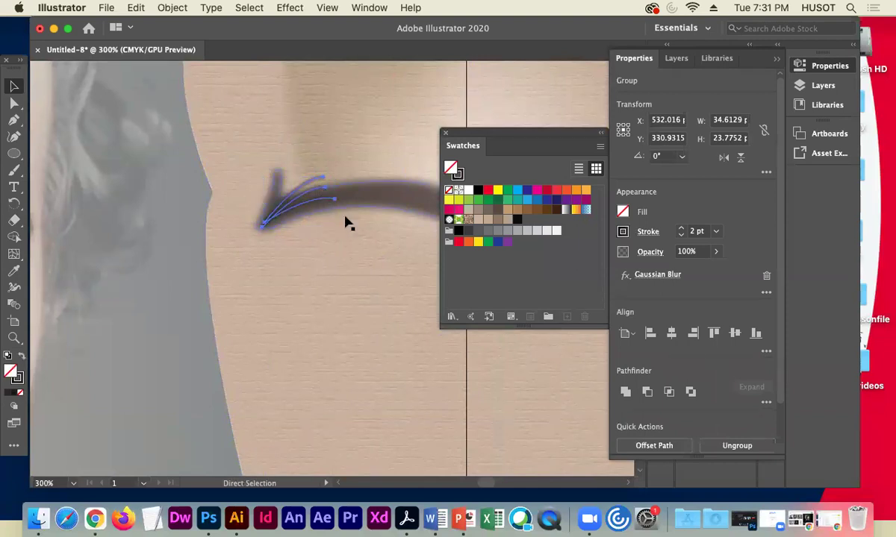
key("super+v")
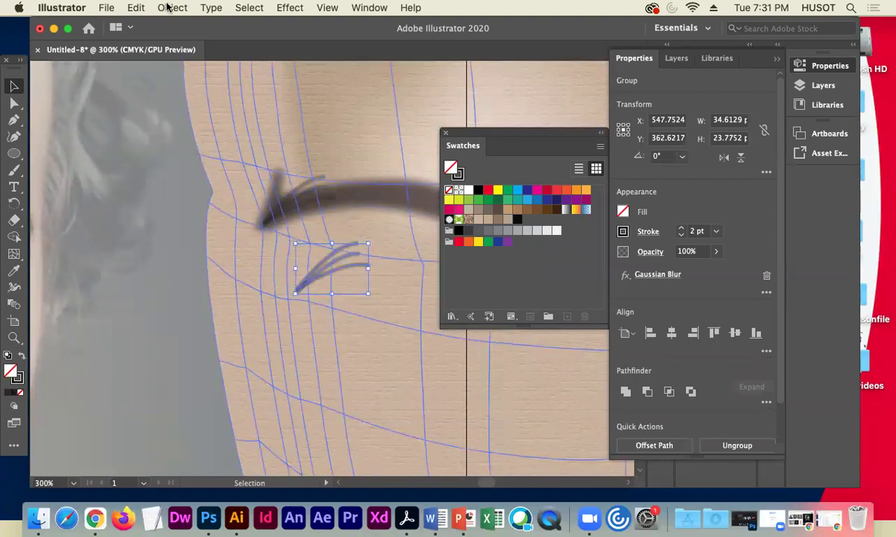
left_click(168, 8)
mouse_move(198, 25)
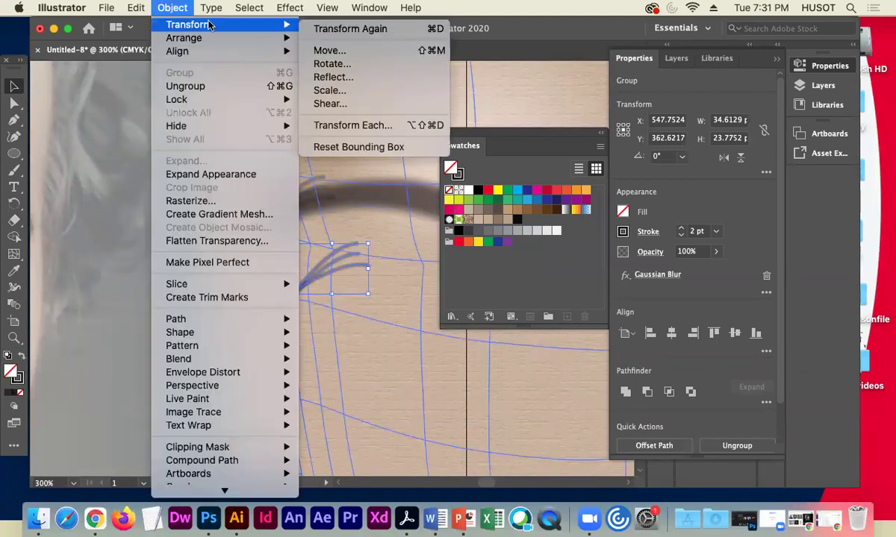
left_click(333, 78)
left_click(591, 333)
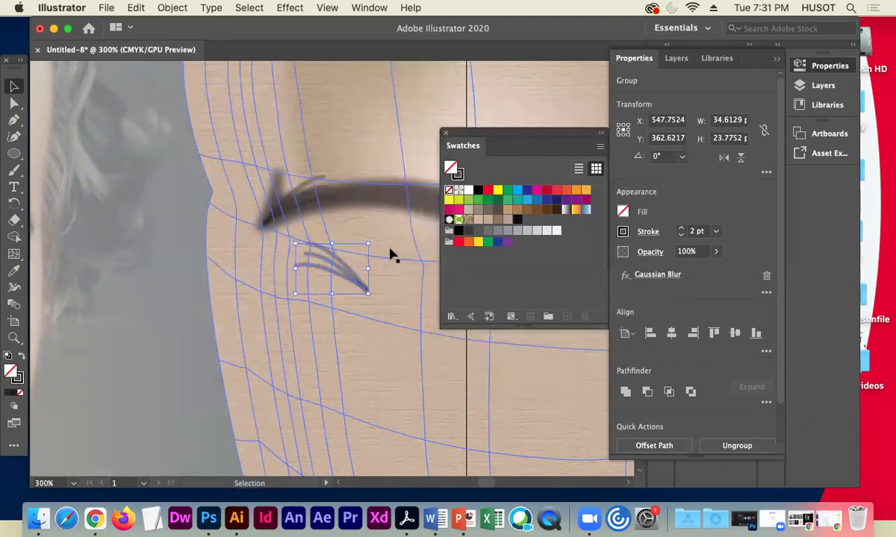
Stand the reflected hair group upright on the eyebrow's outer tip, rotating and scaling it to about 9 by 31 pt.
left_click_drag(374, 239, 276, 190)
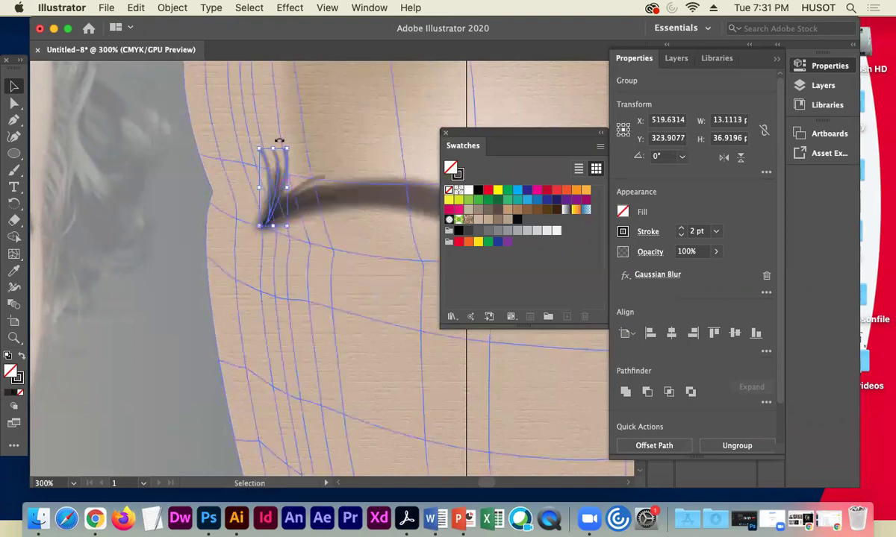
left_click_drag(271, 149, 271, 161)
left_click_drag(257, 194, 268, 194)
key("Left")
key("Left")
key("Left")
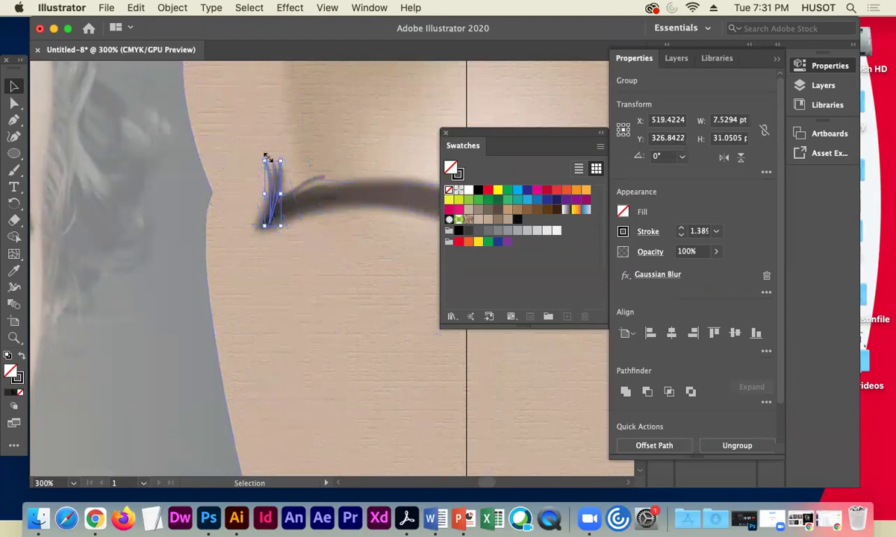
left_click_drag(287, 158, 290, 161)
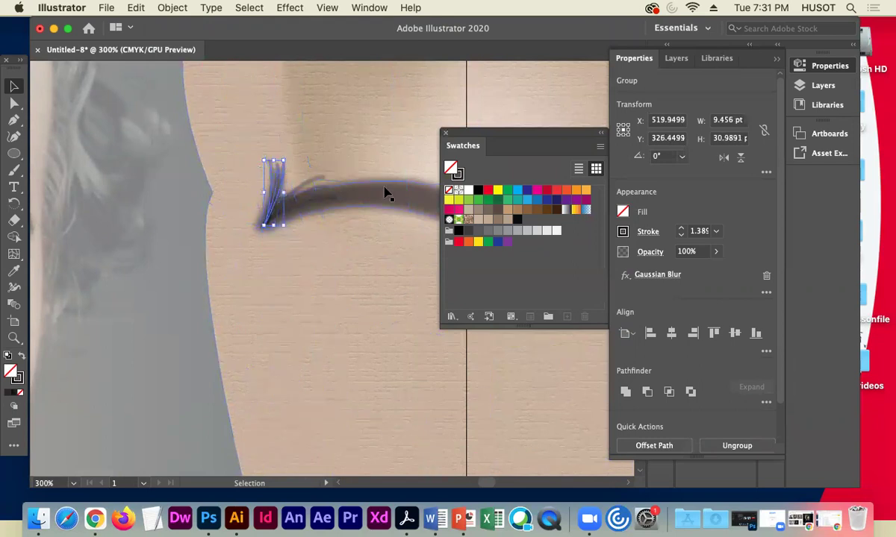
left_click(165, 256)
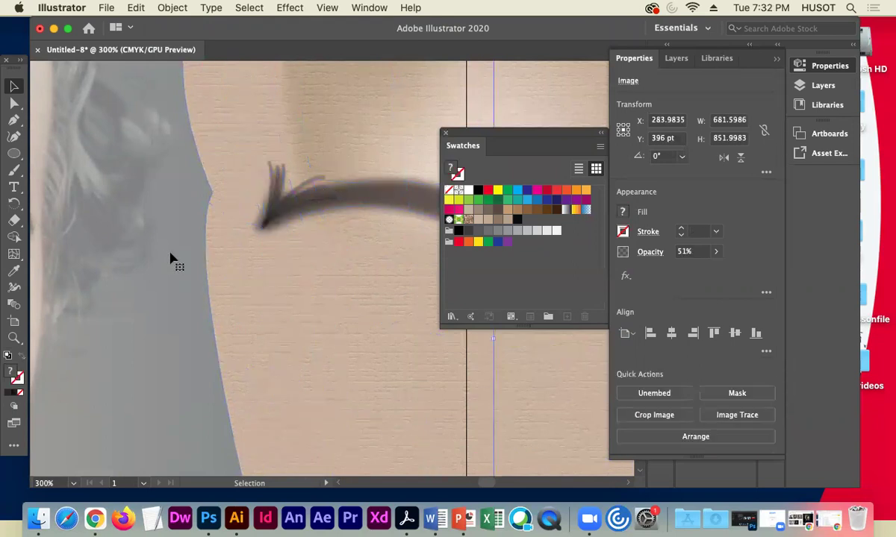
Duplicate the original fan of hair strokes and layer the copy over the eyebrow's outer end.
left_click(304, 194)
key("a")
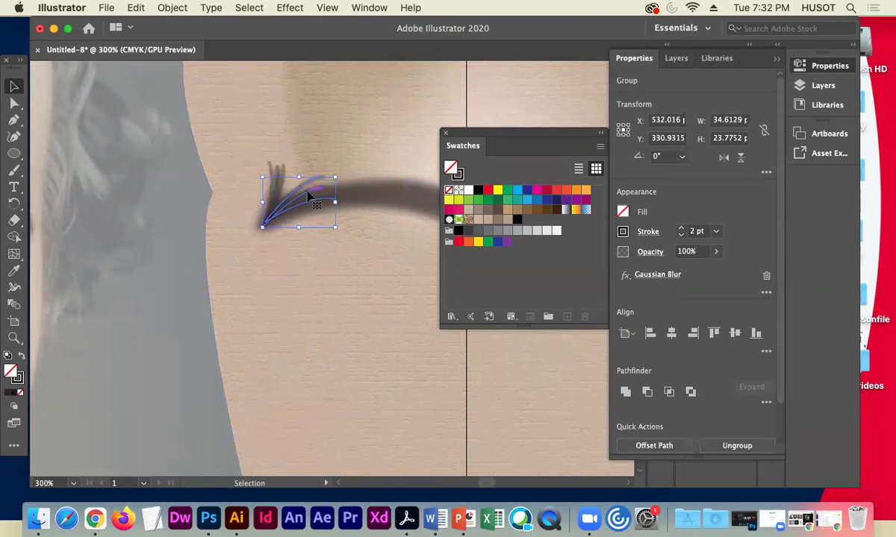
key("super+c")
key("super+v")
left_click_drag(330, 265, 295, 192)
left_click(154, 242)
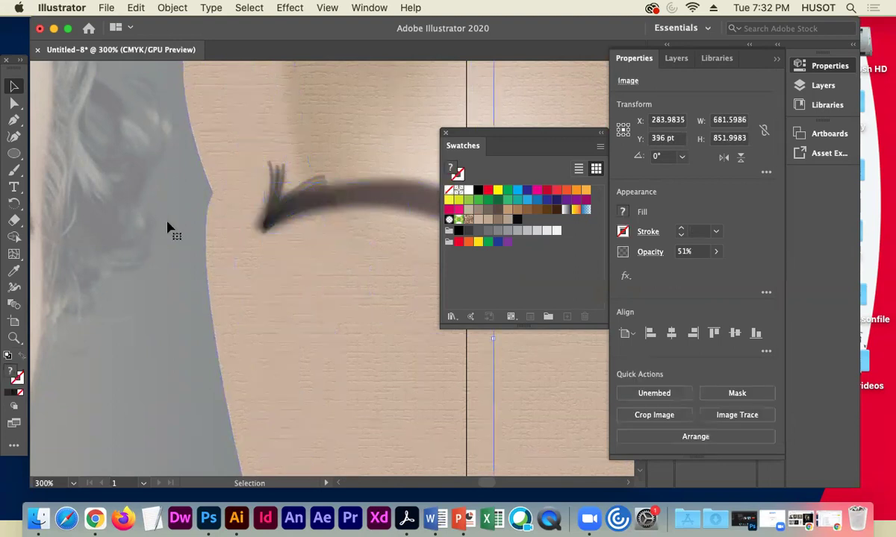
Compare the drawn eyebrow with the original photo, then examine the photo's eyes and brows close up.
key("super+minus")
key("super+minus")
key("super+minus")
key("super+minus")
key("space")
left_click_drag(201, 246, 112, 289)
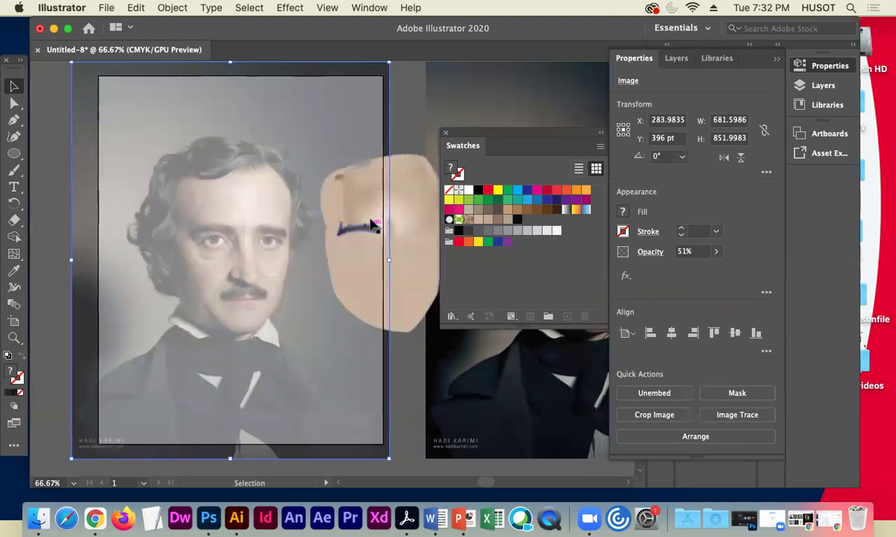
left_click_drag(406, 392, 247, 392)
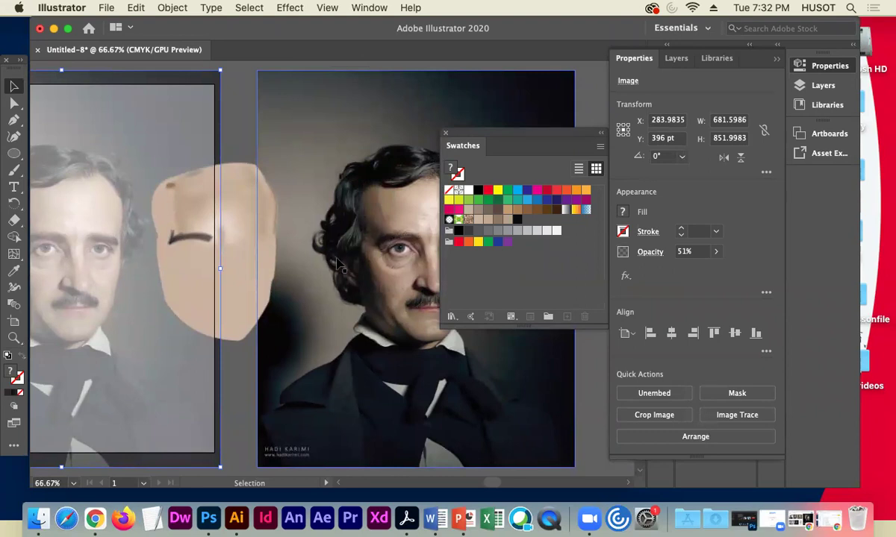
scroll(382, 272, "right", 5)
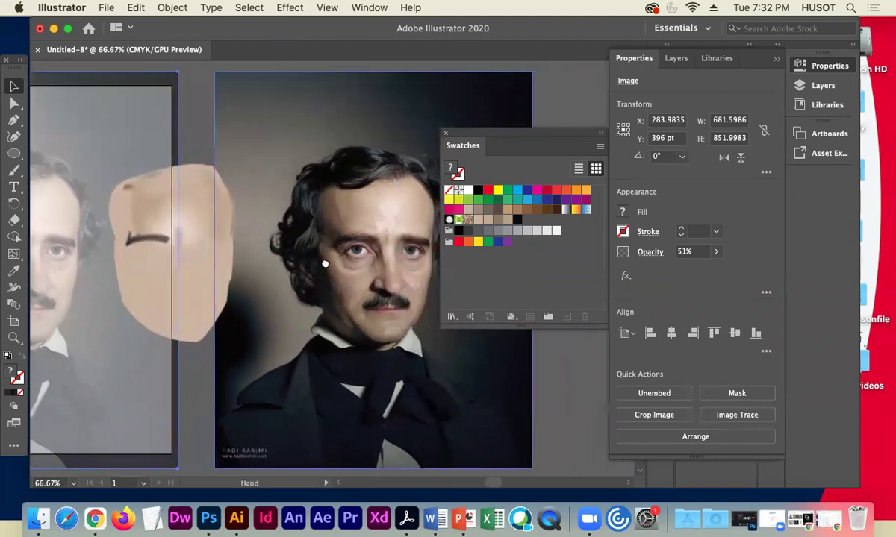
key("super+minus")
key("super+equal")
key("super+equal")
key("super+equal")
key("space")
left_click_drag(338, 242, 2, 261)
left_click_drag(429, 256, 182, 255)
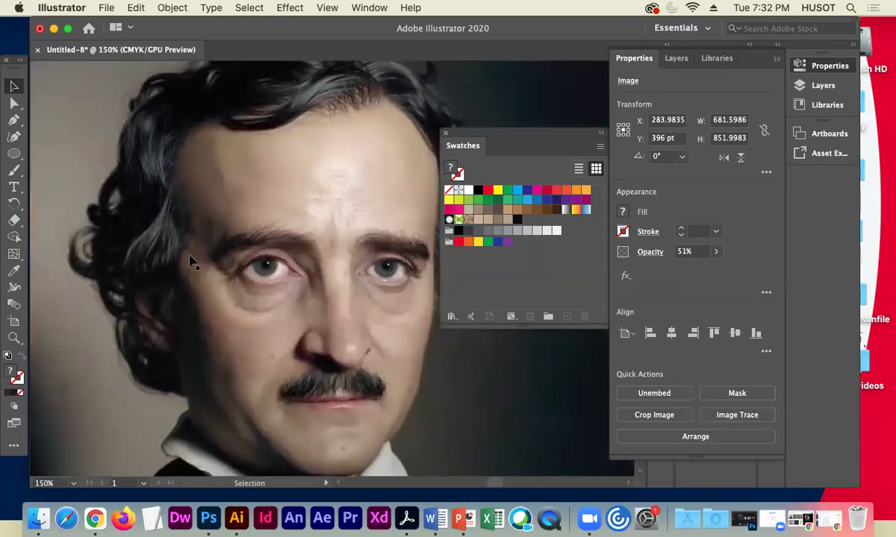
Draw a narrow curved shadow shape about 26 by 39 pt beside the photo's inner eye corner, filled with C 63, M 69.41, Y 63.53, K 68.
key("p")
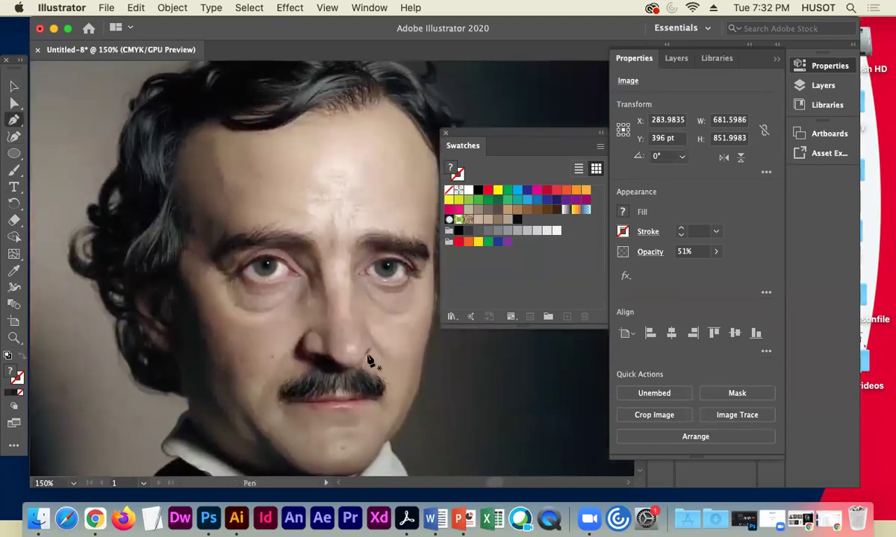
mouse_move(287, 254)
left_mouse_down()
mouse_move(310, 279)
mouse_move(295, 256)
left_mouse_up()
left_click(311, 293)
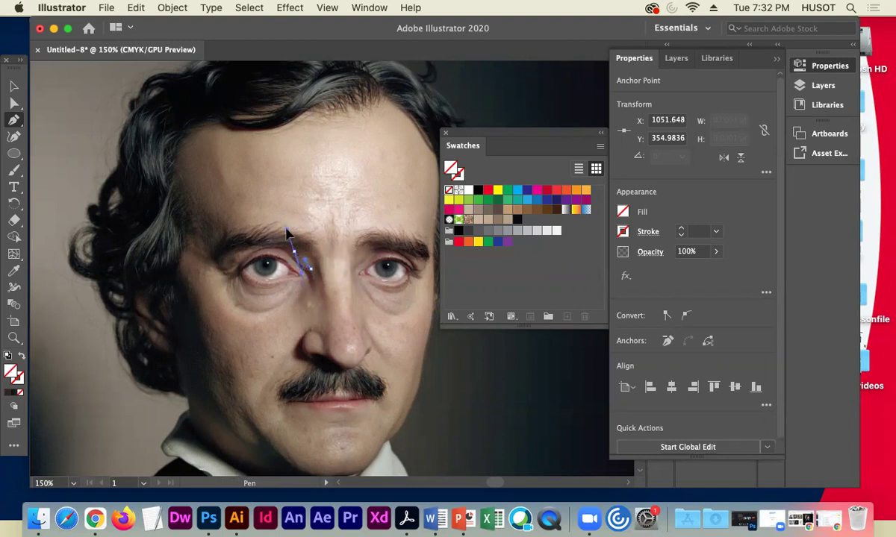
left_click_drag(288, 232, 284, 254)
left_click(9, 396)
left_click(13, 86)
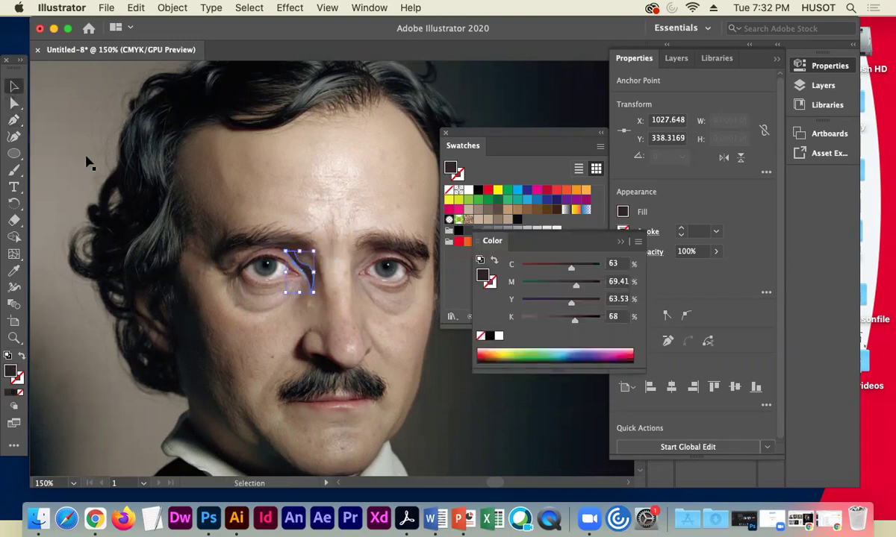
Move the dark shadow shape from the photo onto the drawn face, just beneath the eyebrow's inner end.
left_click_drag(221, 285, 340, 271)
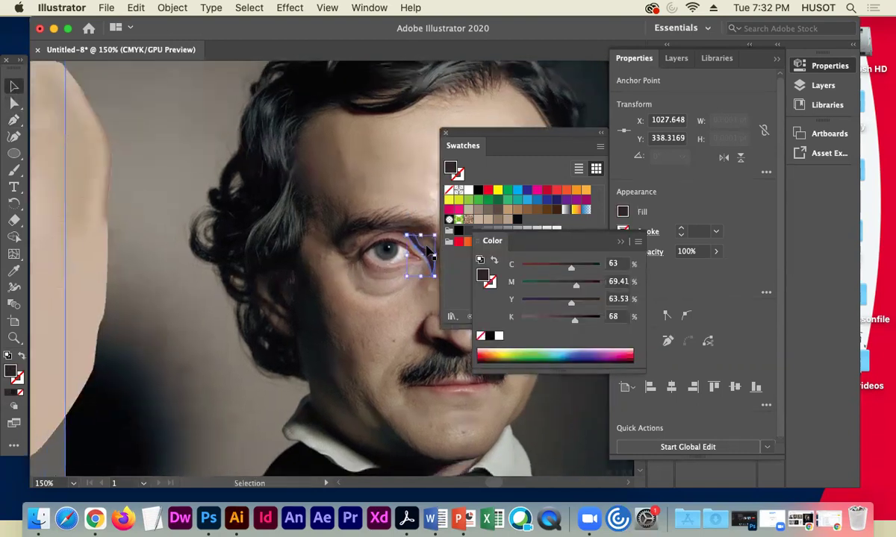
left_click_drag(416, 258, 182, 235)
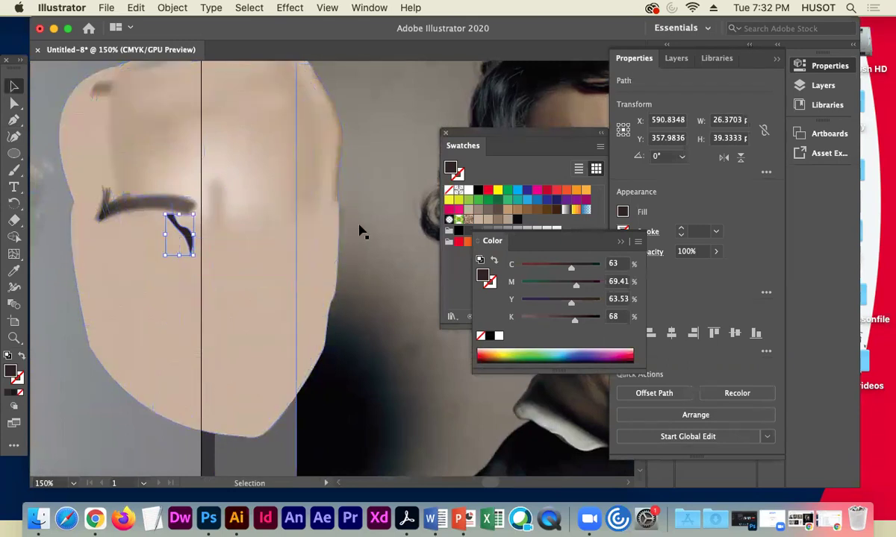
key("Left")
key("Up")
key("Up")
key("Up")
key("Up")
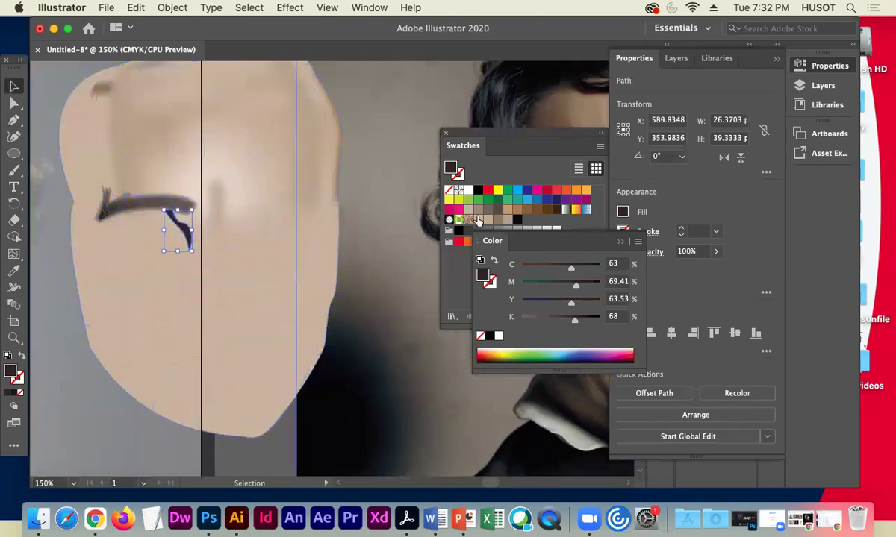
Set the dark shadow shape's opacity to 86% and apply a Gaussian Blur with a radius of 11.01 pixels.
left_click(716, 251)
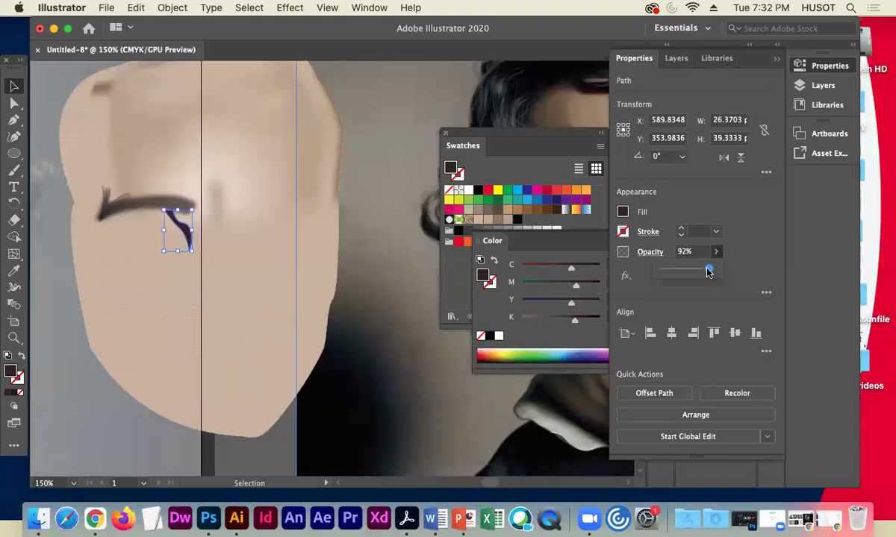
left_click(288, 8)
mouse_move(413, 276)
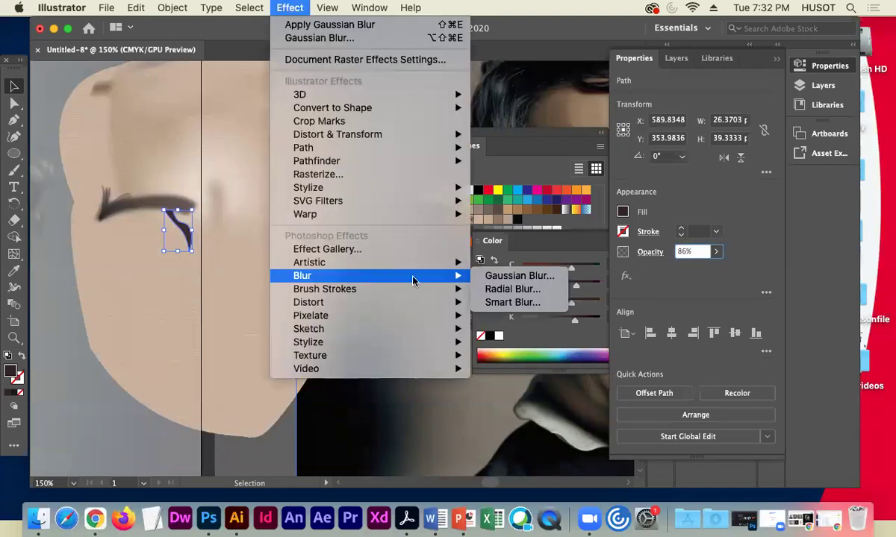
left_click(511, 275)
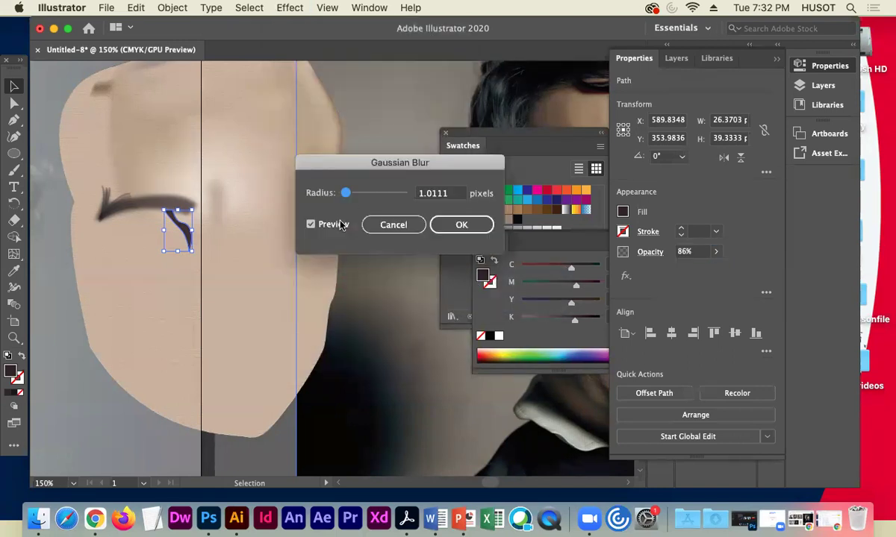
left_click_drag(346, 192, 371, 192)
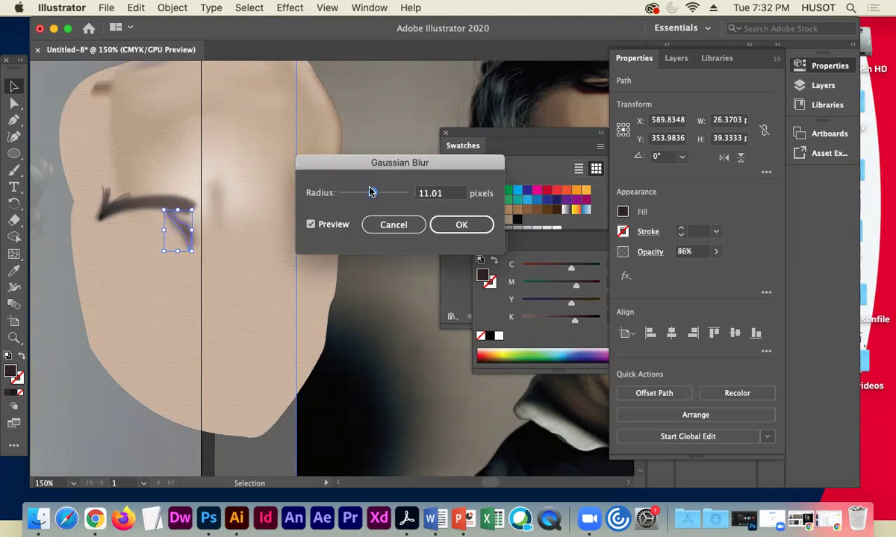
left_click(463, 234)
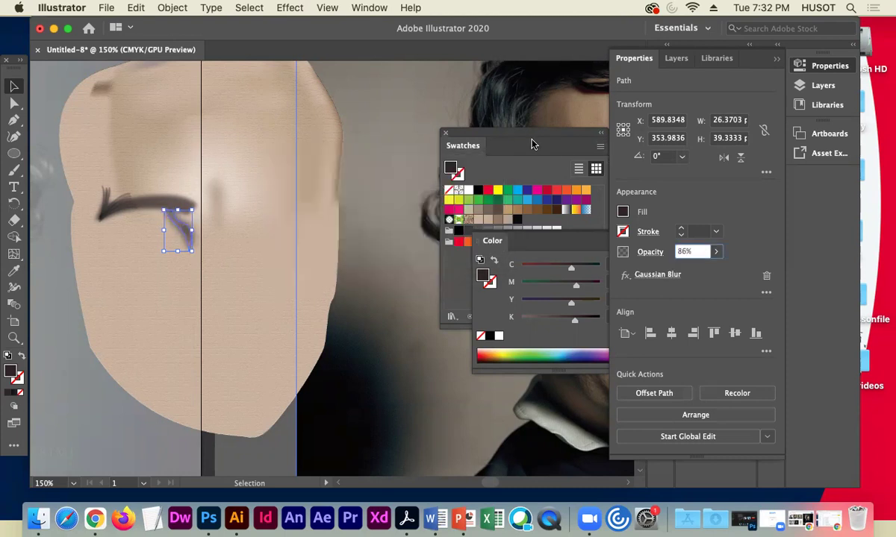
Check the photo's eye area, then paste a copy of the blurred shadow shape onto the opposite cheek.
left_click_drag(483, 136, 444, 168)
scroll(364, 311, "right", 4)
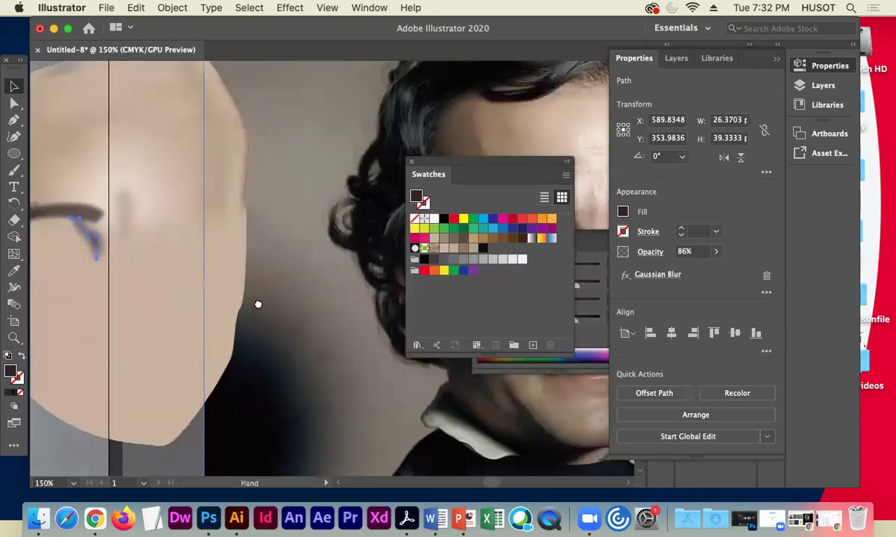
left_click(246, 290)
scroll(250, 273, "right", 6)
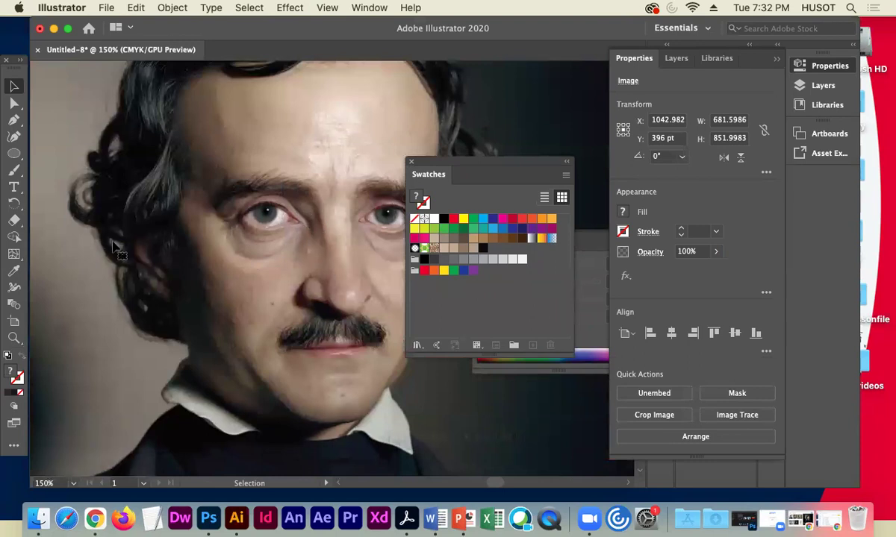
scroll(246, 224, "left", 6)
left_click_drag(189, 233, 252, 239)
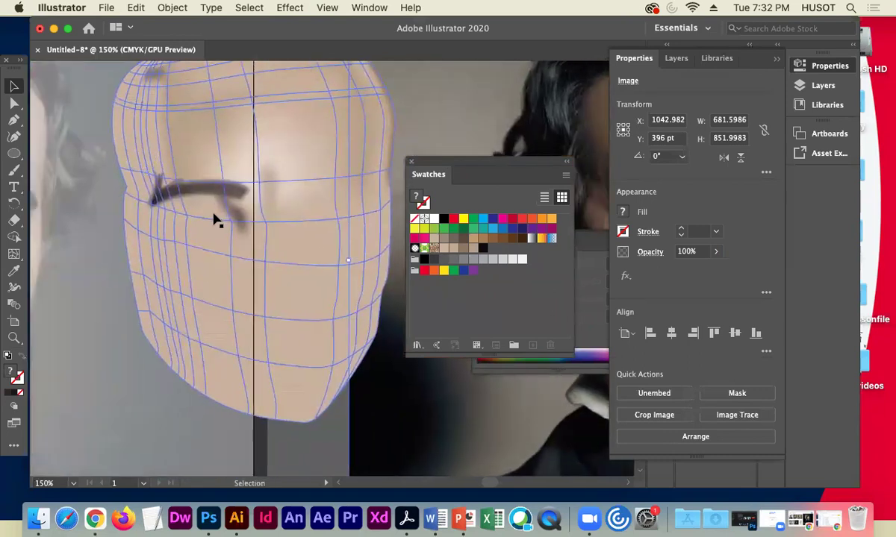
left_click(234, 220)
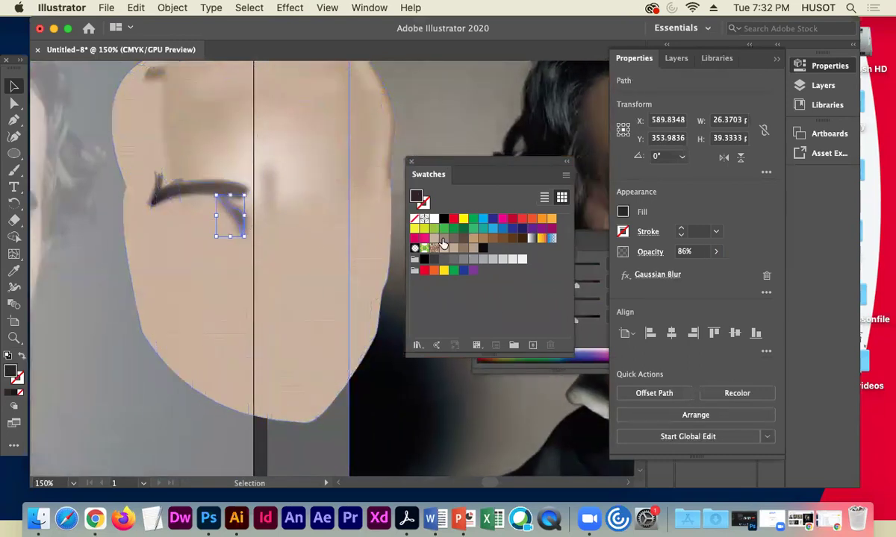
key("a")
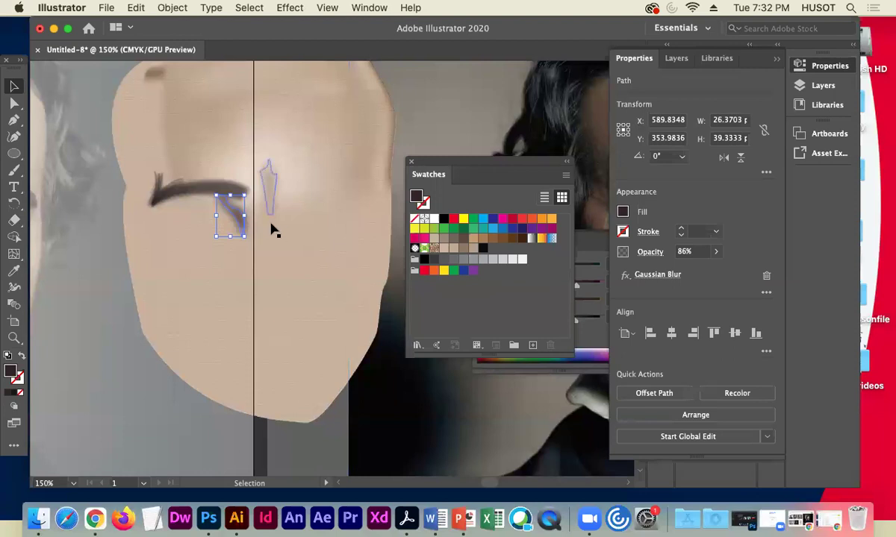
key("super+v")
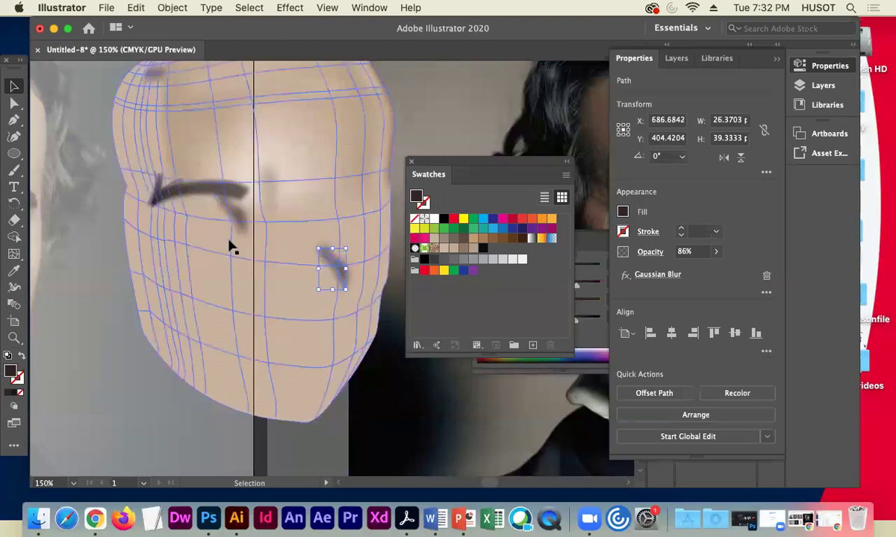
Fill the original shadow shape beneath the eyebrow with the C=40 M=49 Y=62 K=14 swatch and set its opacity to 100%.
left_click(240, 217)
left_click_drag(240, 216, 239, 215)
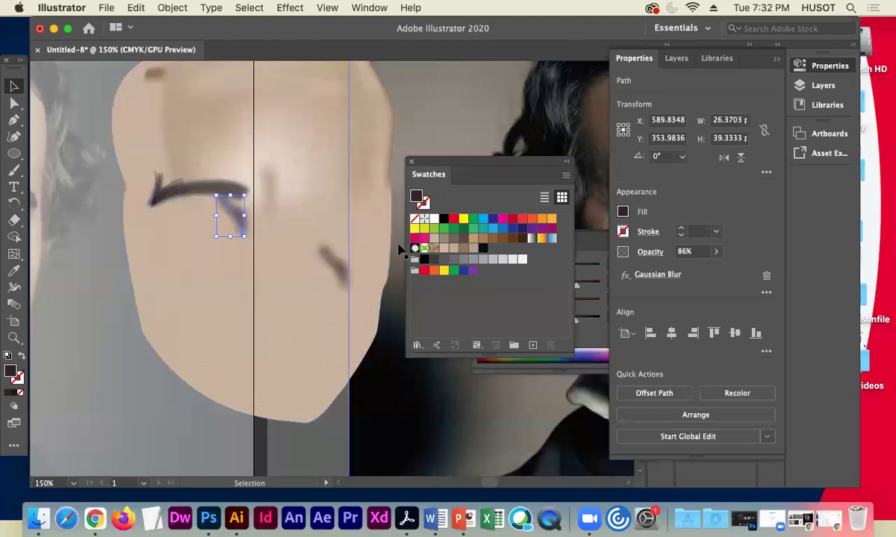
left_click(463, 250)
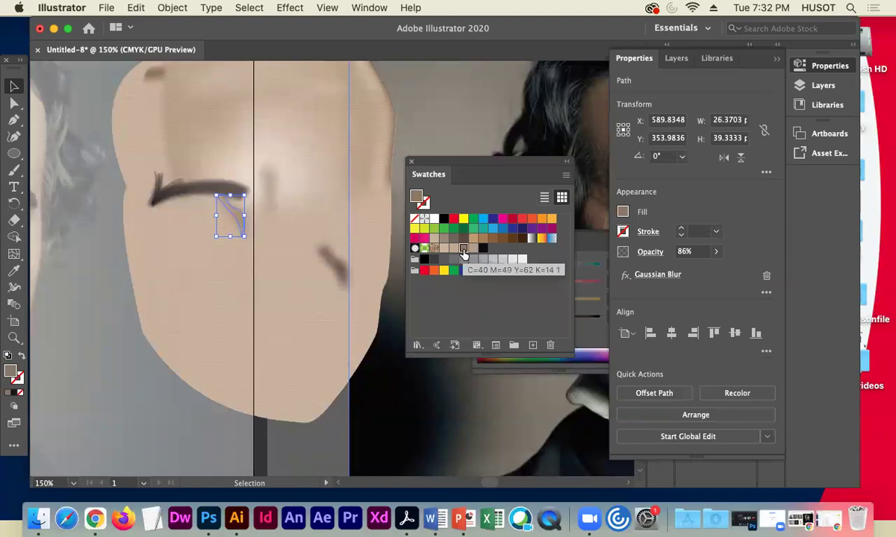
left_click(716, 251)
left_click_drag(707, 270, 723, 268)
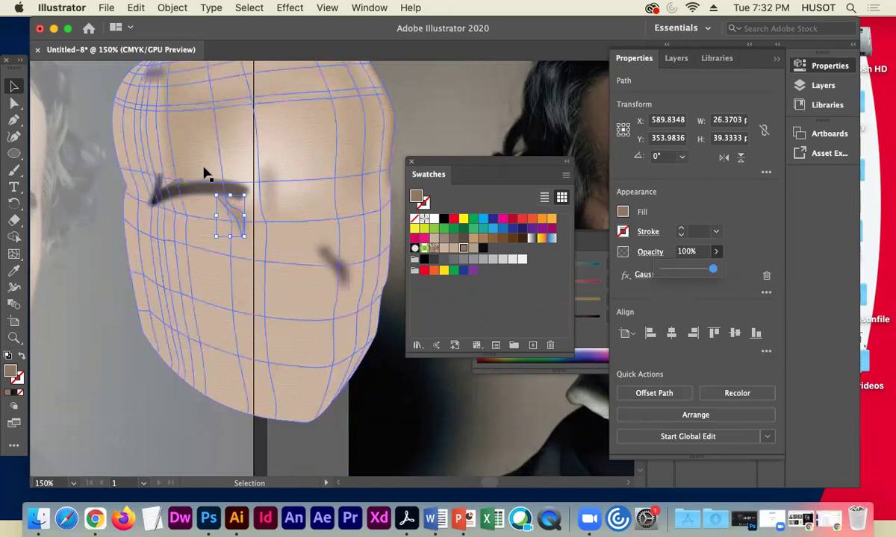
Shift the middle anchor point on the brown shape's nose-side edge 3 pt to the right.
key("super+equal")
key("super+equal")
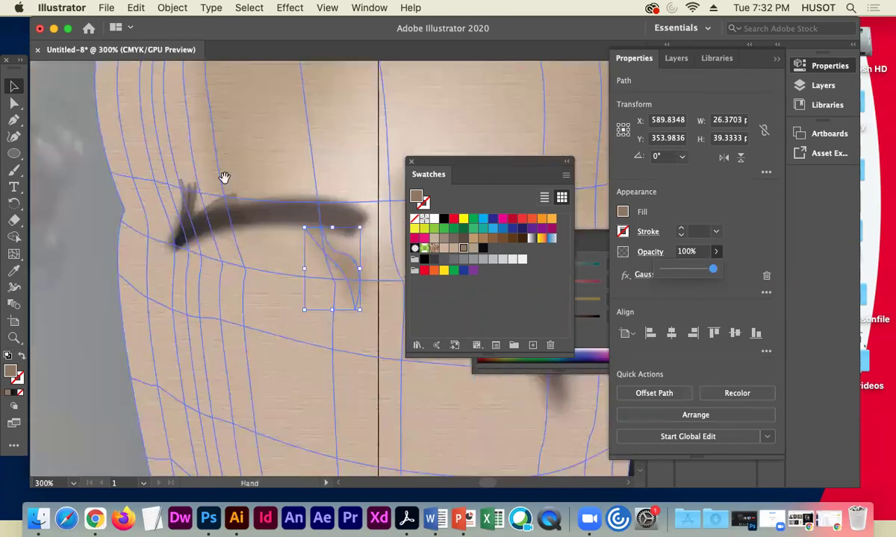
left_click_drag(525, 160, 540, 50)
left_click_drag(369, 255, 291, 254)
key("a")
left_click(275, 260)
key("Right")
key("Right")
key("Right")
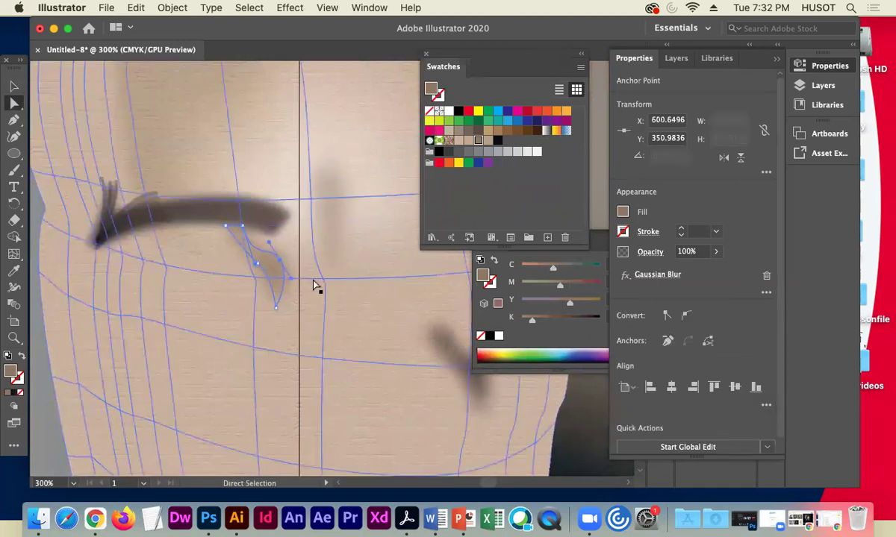
Stretch the brown shape's two upper corners up to the eyebrow and extend its lower tip downward.
left_click(247, 226)
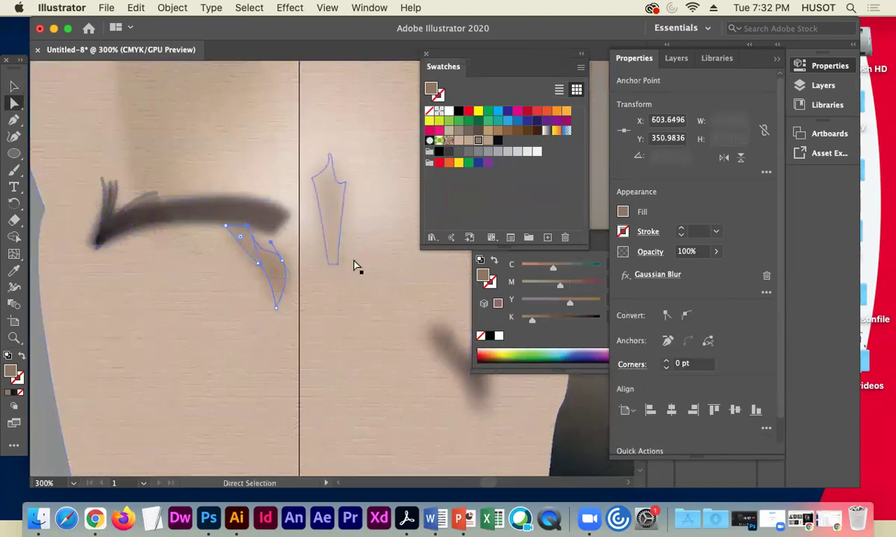
key("Up")
key("Up")
left_click(226, 226)
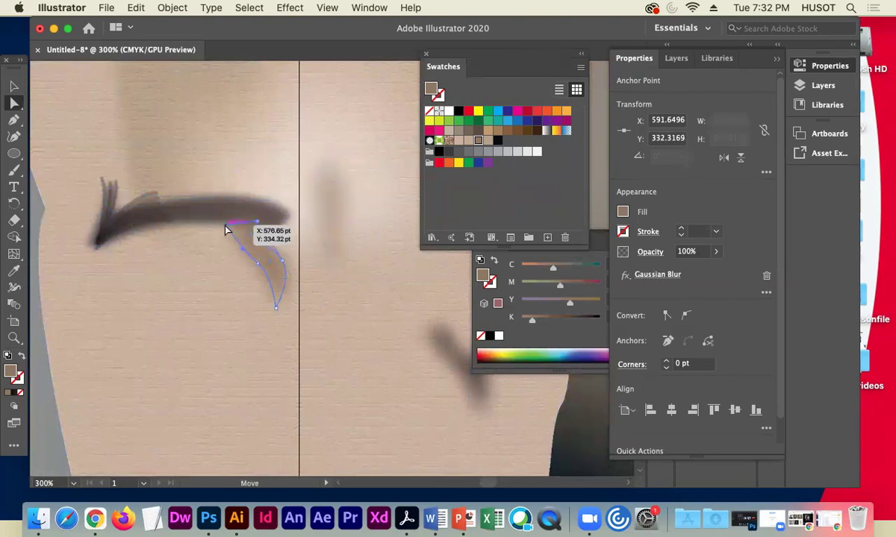
left_click_drag(276, 304, 276, 310)
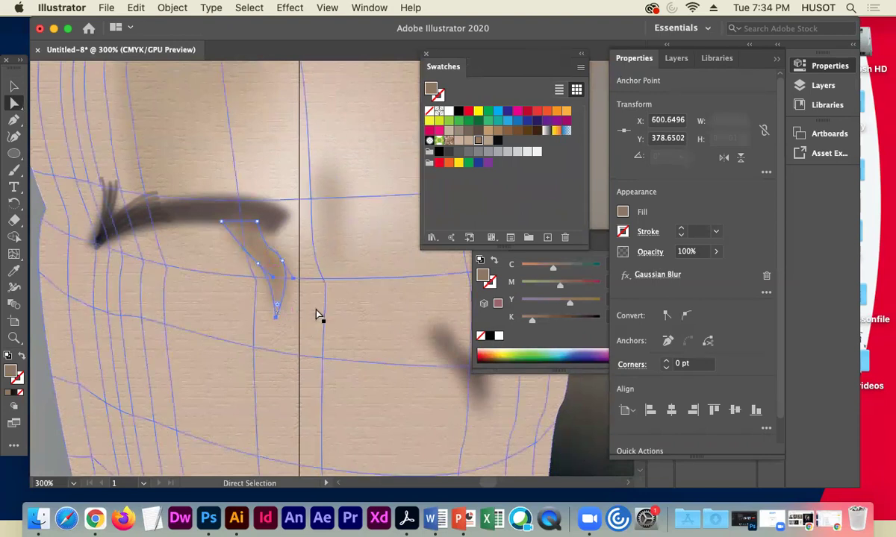
Move the dark shadow copy from the cheek onto the brown shape beneath the eyebrow.
left_click(389, 315)
key("space")
mouse_move(397, 332)
left_mouse_down()
mouse_move(280, 335)
mouse_move(134, 233)
mouse_move(115, 242)
left_mouse_up()
left_click(14, 86)
left_click(319, 345)
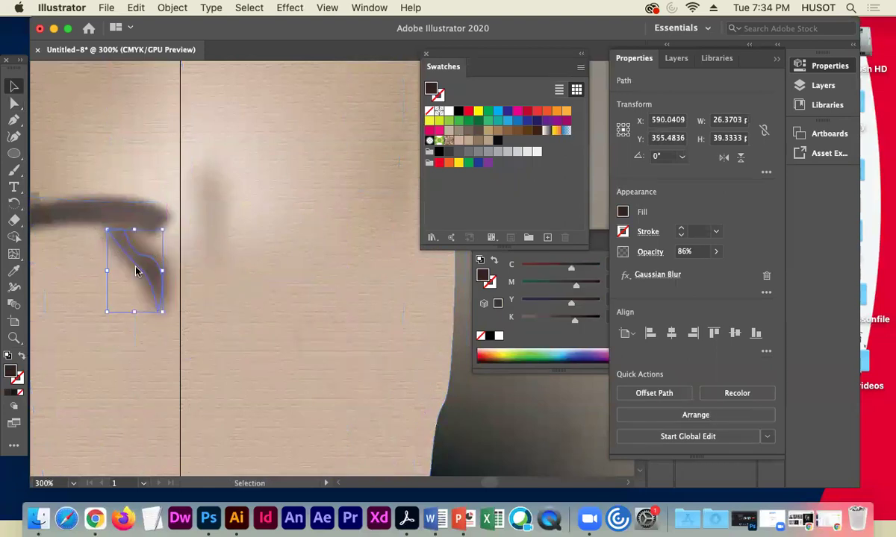
Slim the dark shadow copy by pulling in its top corner, nose-side edge and lower tip anchor points.
left_click(17, 104)
left_click(117, 238)
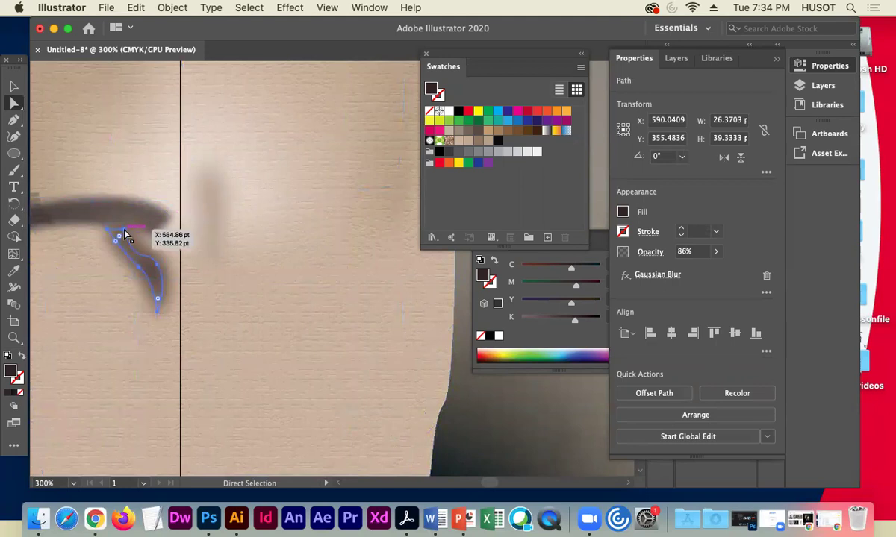
left_click_drag(152, 262, 157, 267)
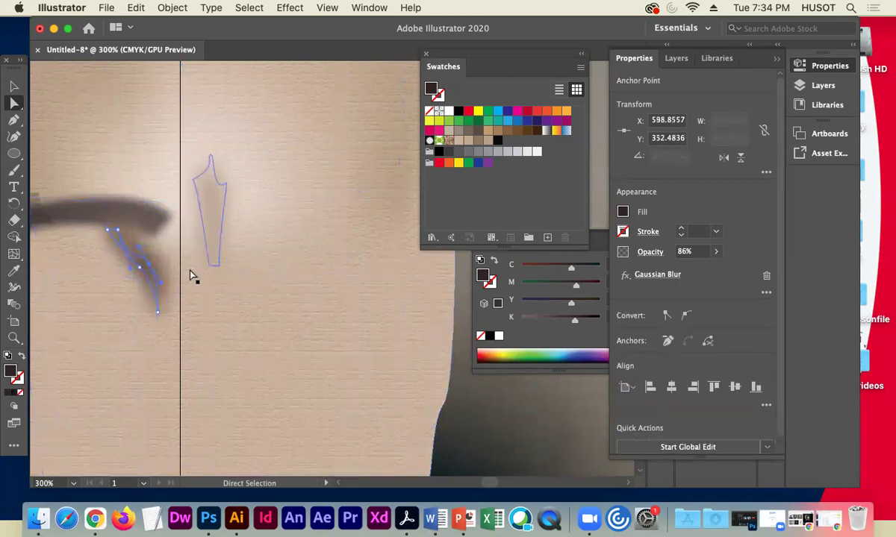
left_click(159, 310)
left_click_drag(149, 271, 141, 268)
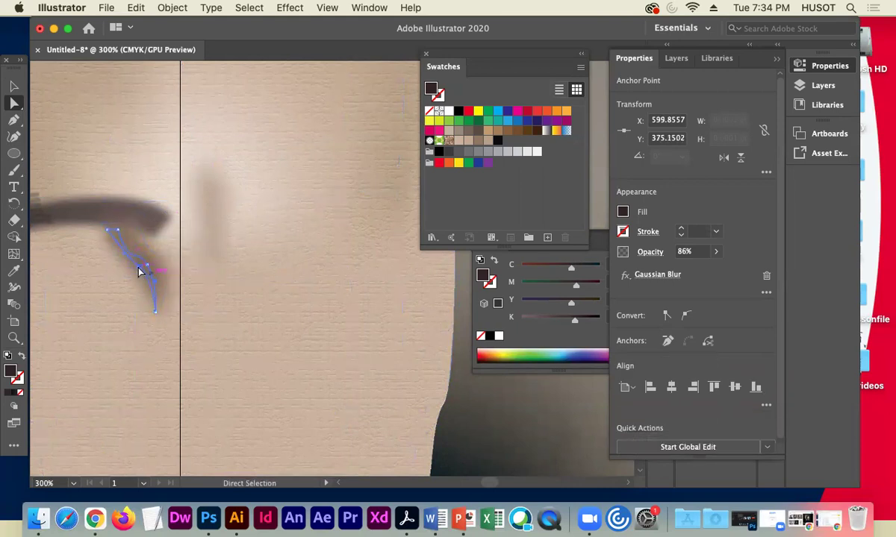
left_click_drag(110, 232, 114, 239)
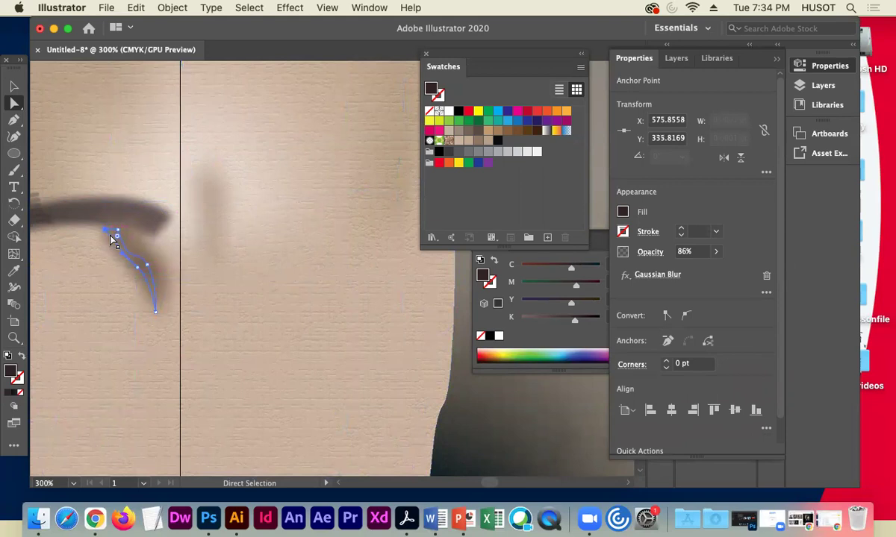
left_click(215, 228)
left_click(146, 265)
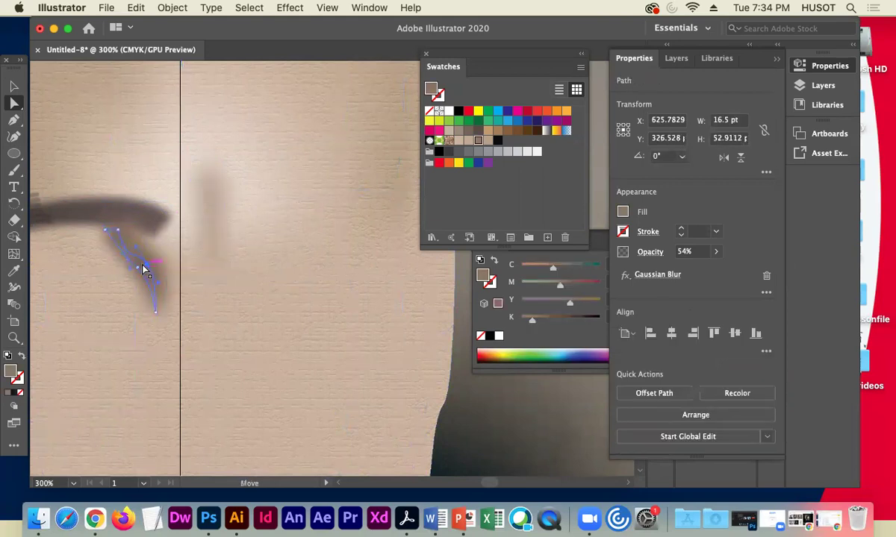
Set the slimmed dark shadow shape's opacity to 92%.
left_click(716, 254)
left_click_drag(704, 274, 709, 274)
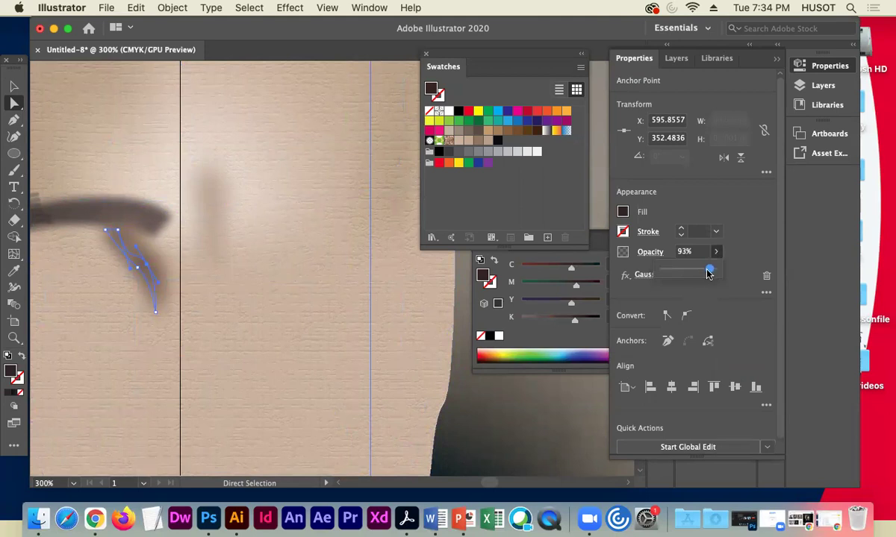
left_click(153, 258)
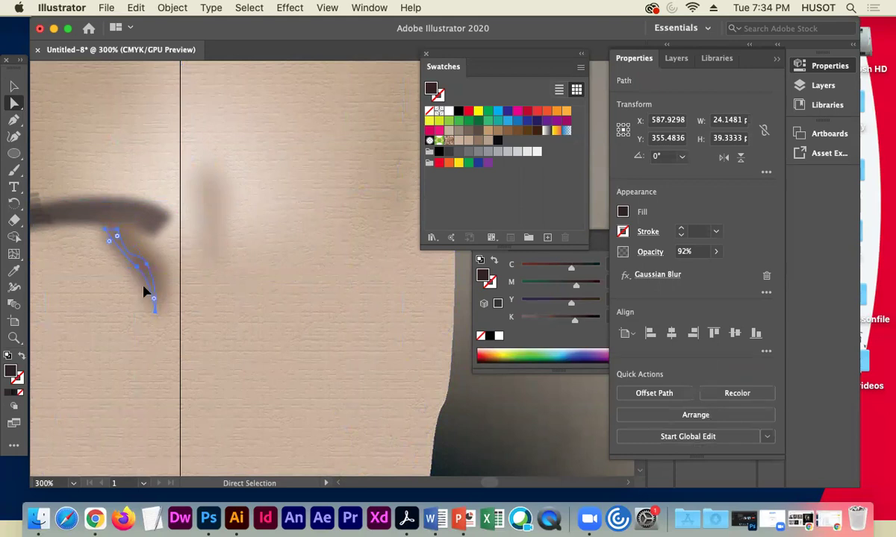
Widen the brown shape by moving its upper nose-side corner 6 pt right and pushing the edge anchor below it outward.
left_click(14, 87)
left_click(104, 116)
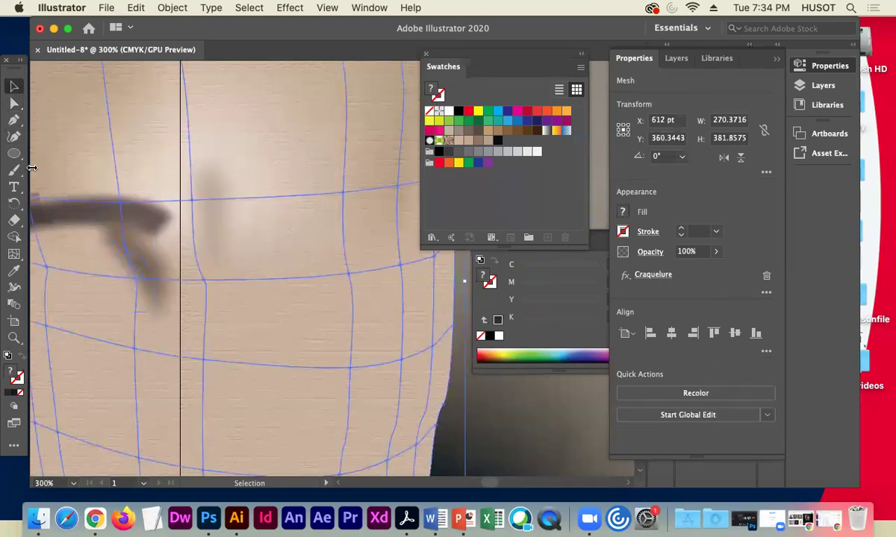
left_click(174, 273)
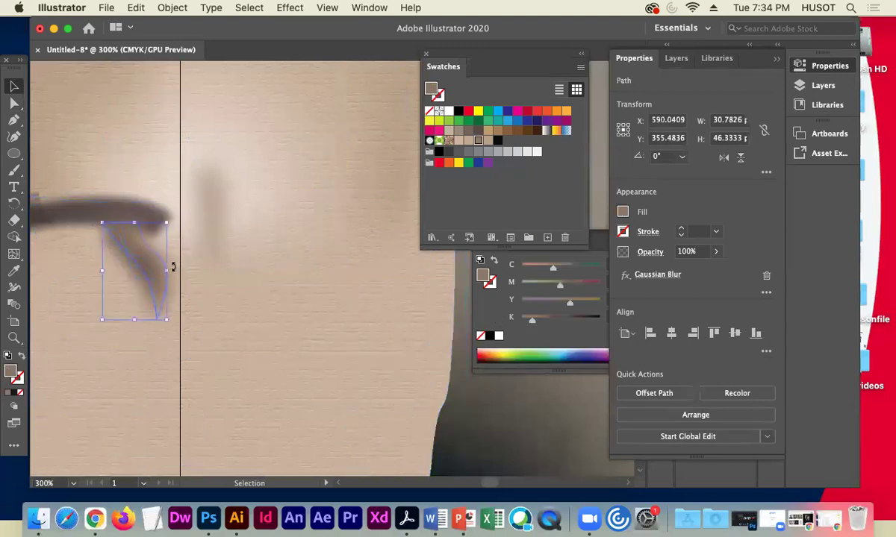
left_click(10, 104)
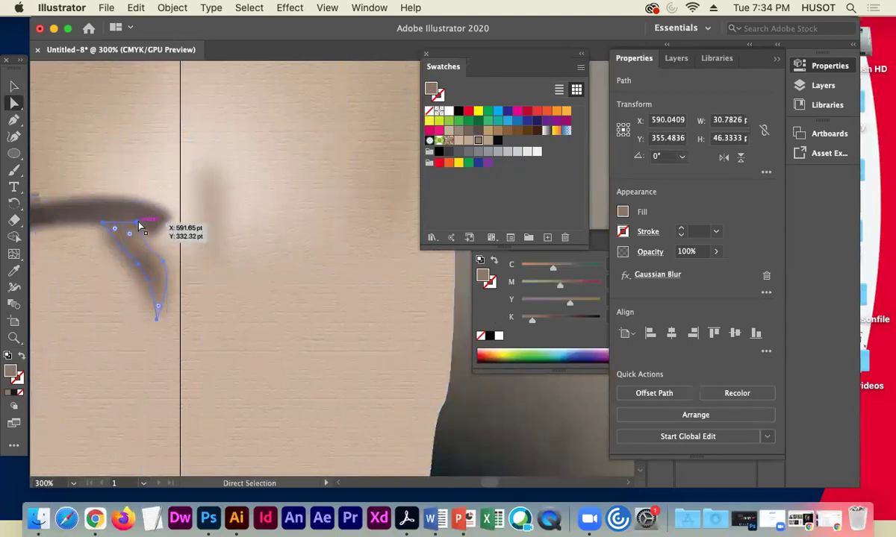
left_click_drag(138, 222, 142, 222)
key("Right")
key("Right")
key("Right")
key("Right")
key("Right")
key("Right")
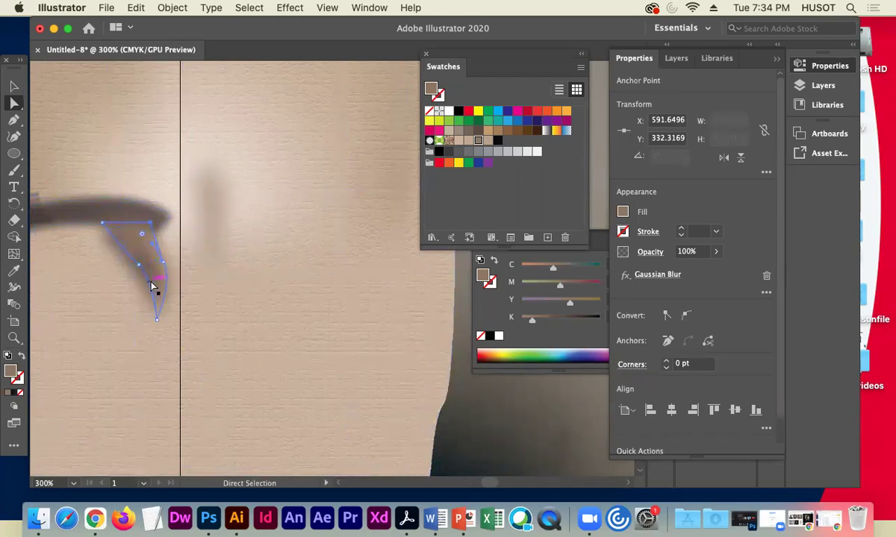
left_click(163, 261)
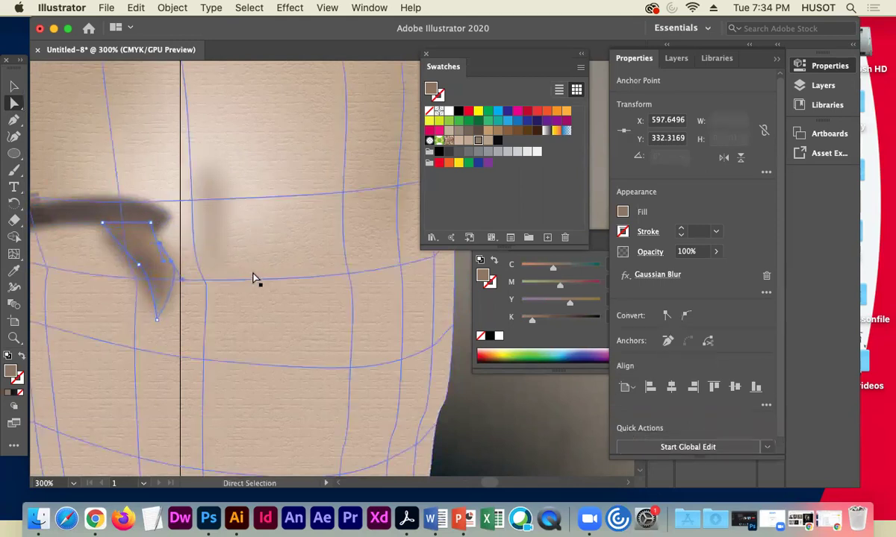
Move the brown shape's lower tip 7 pt down and 1 pt left, and pull its eye-side edge anchor left.
left_click(160, 319)
key("Down")
key("Down")
key("Down")
key("Down")
key("Down")
key("Down")
key("Down")
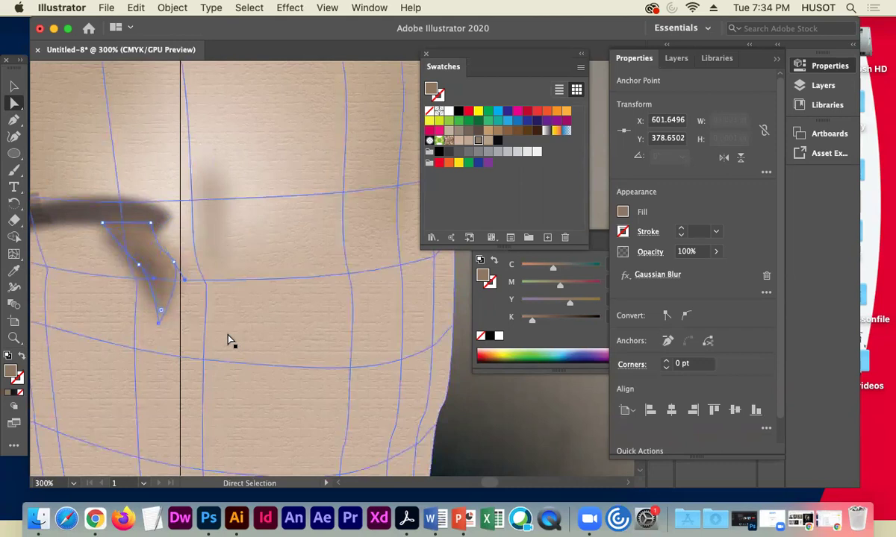
key("Left")
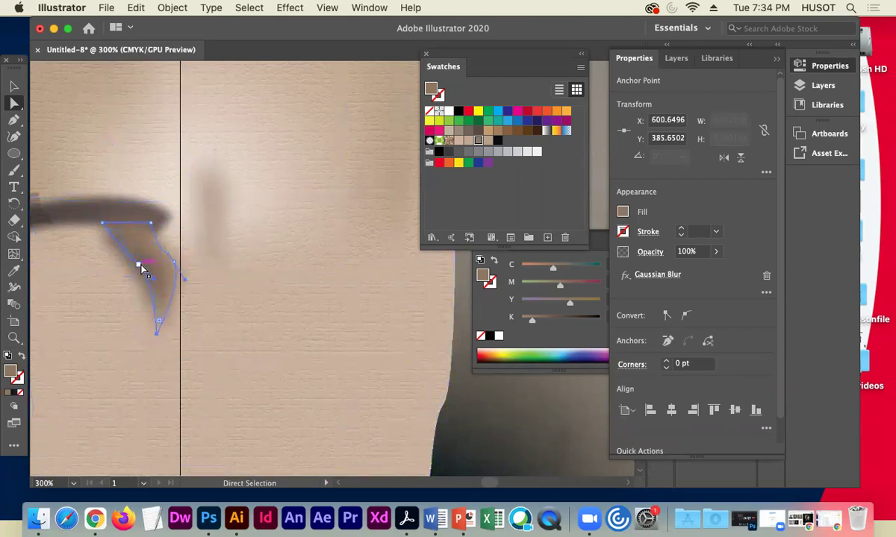
left_click_drag(139, 265, 132, 265)
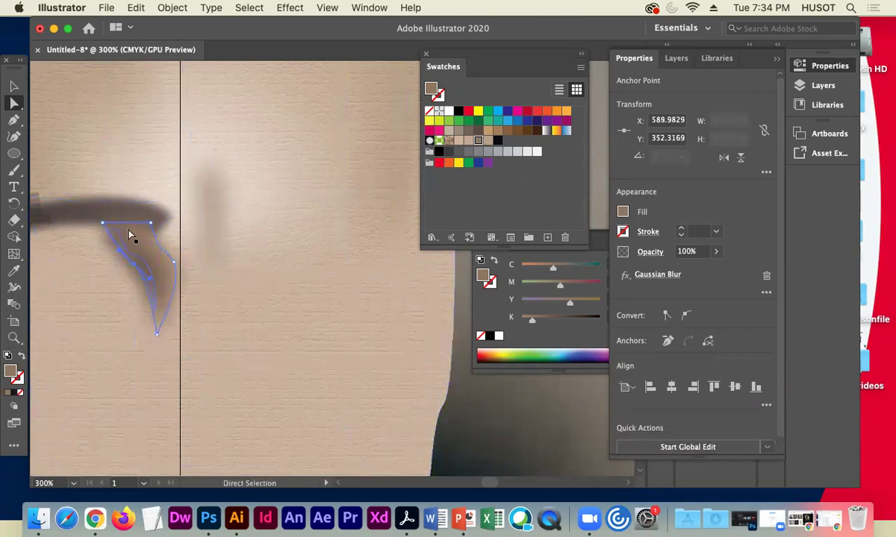
Compare the shaded eyebrow on the drawn face with the same area of the reference portrait photo.
left_click(290, 222)
key("super+minus")
key("super+minus")
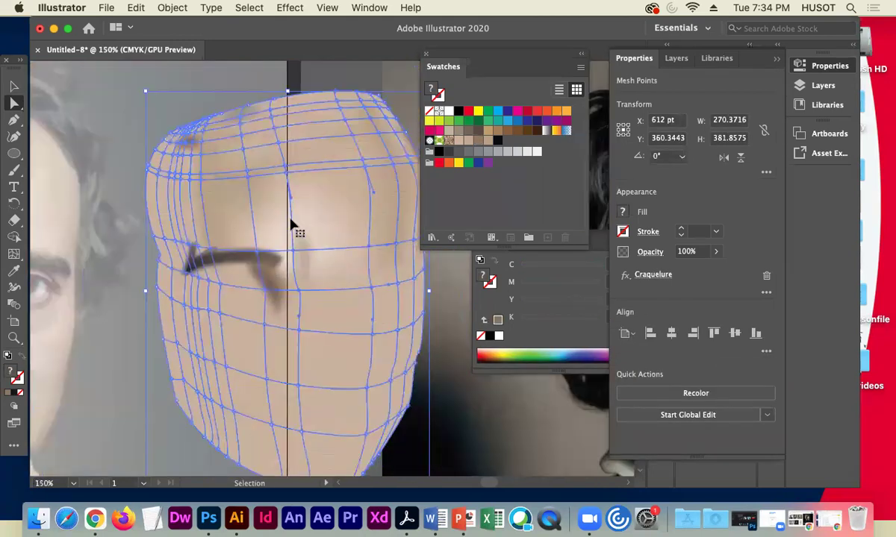
key("super+minus")
left_click(188, 307)
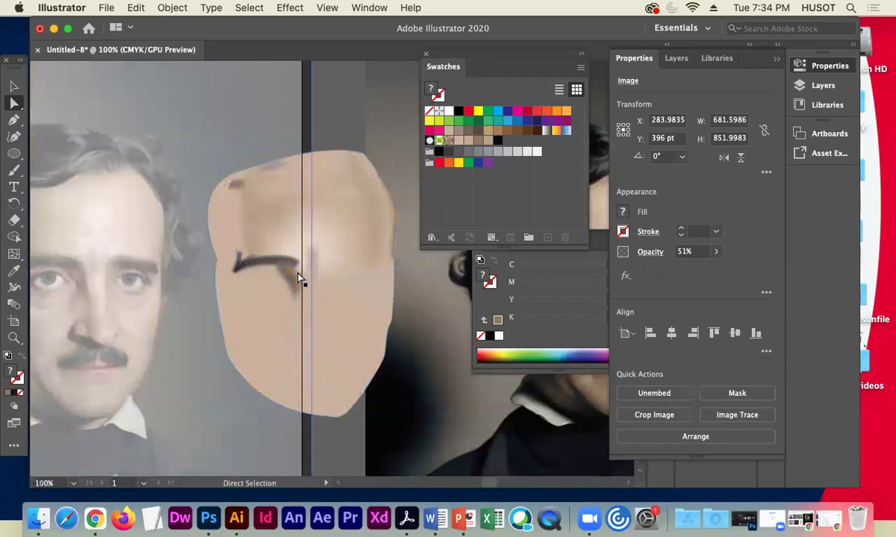
key("space")
left_click_drag(382, 345, 149, 364)
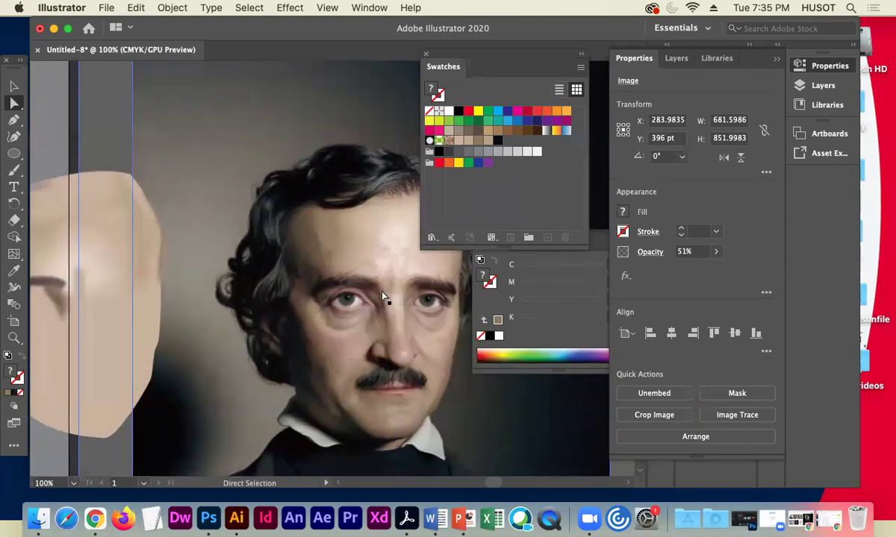
key("space")
left_click_drag(128, 319, 302, 275)
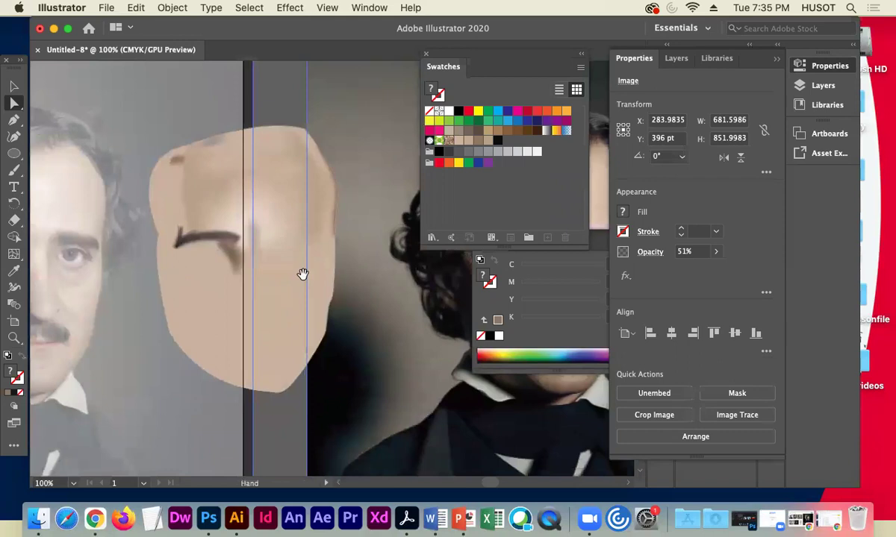
left_click_drag(213, 239, 220, 193)
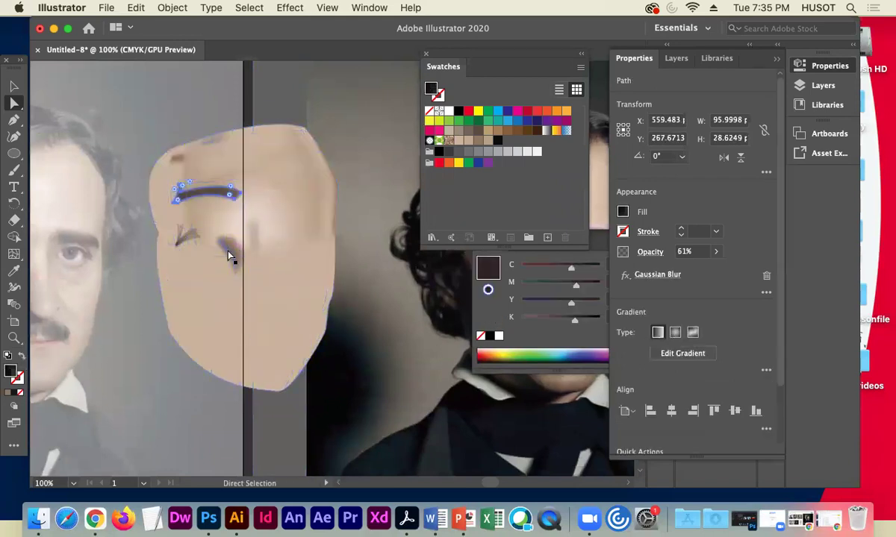
key("super+z")
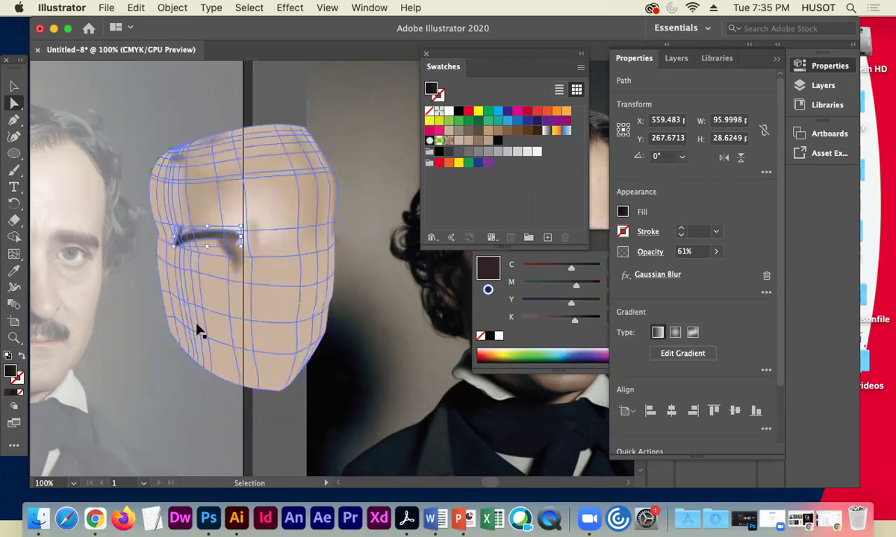
Sample the iris grey and a darker iris tone from the full-opacity portrait photo and save both as swatches.
left_click(332, 303)
left_click_drag(361, 302, 256, 302)
left_click_drag(328, 301, 346, 314)
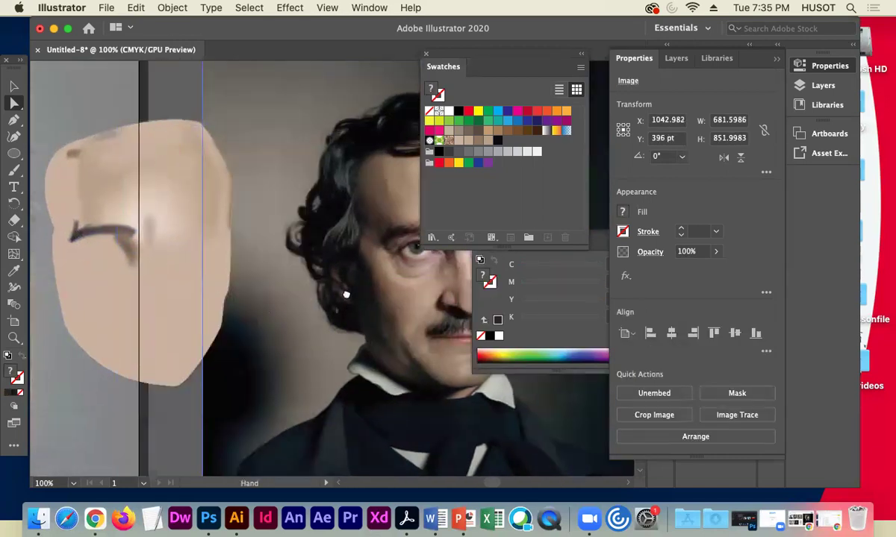
scroll(344, 299, "right", 5)
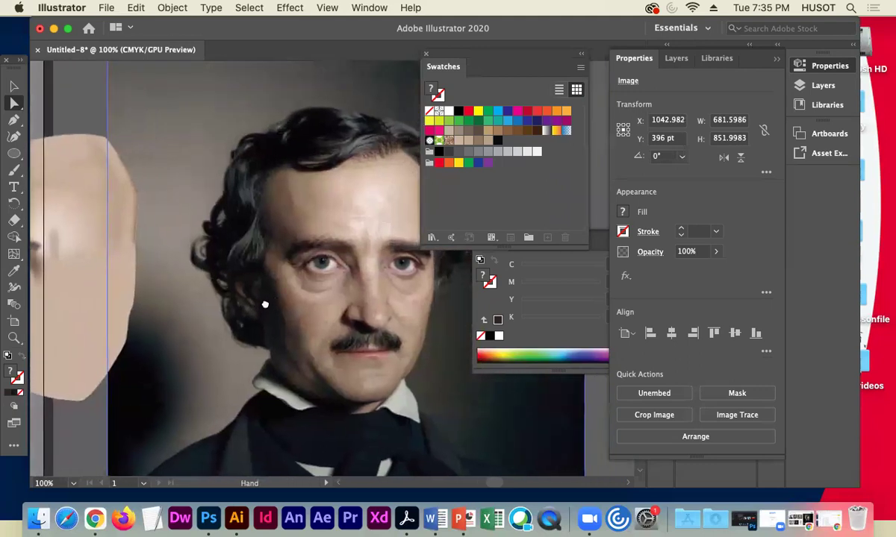
left_click(14, 270)
left_click(328, 259)
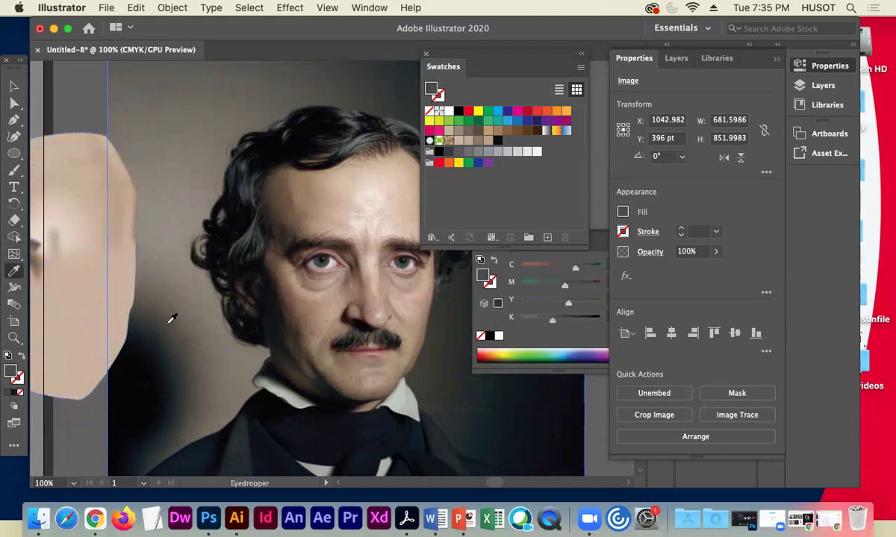
left_click_drag(10, 371, 507, 141)
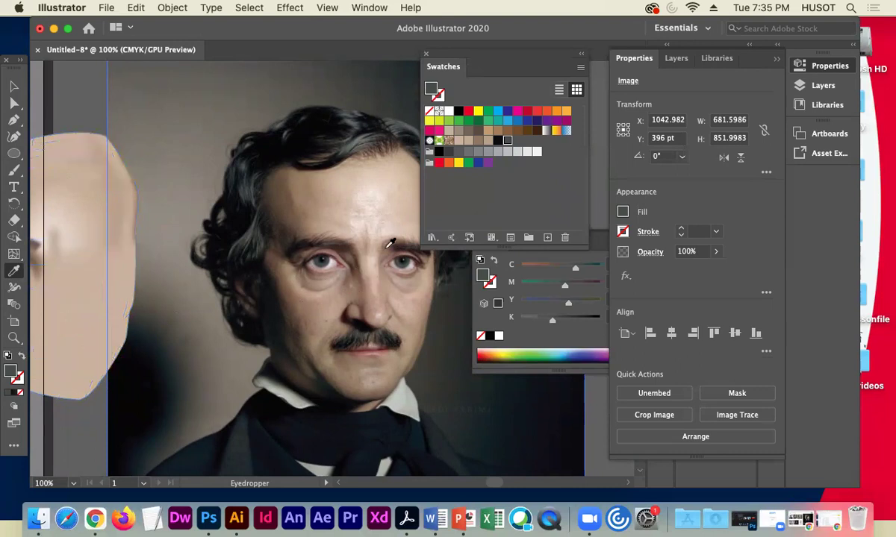
left_click(324, 261)
left_click_drag(10, 373, 506, 142)
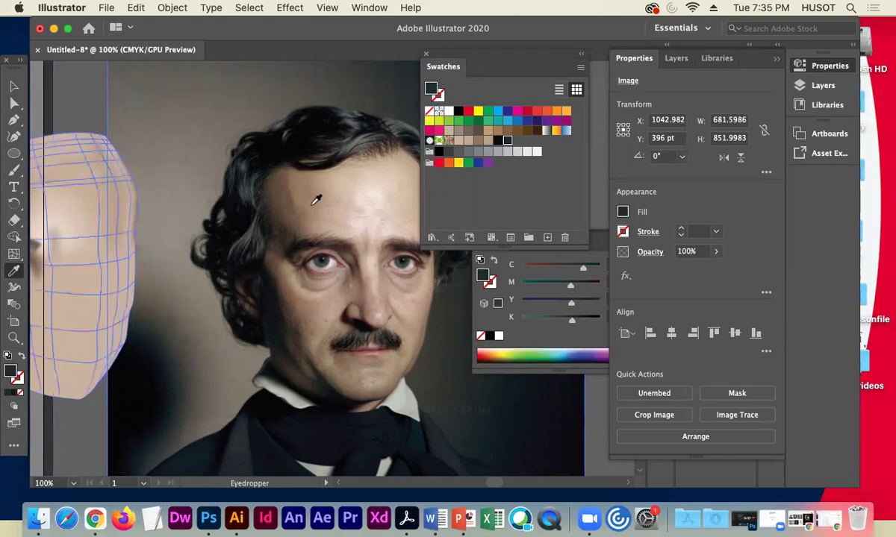
Draw a circle about 22 pt in diameter with the dark sampled fill and place it just below the photo's eye.
key("super+equal")
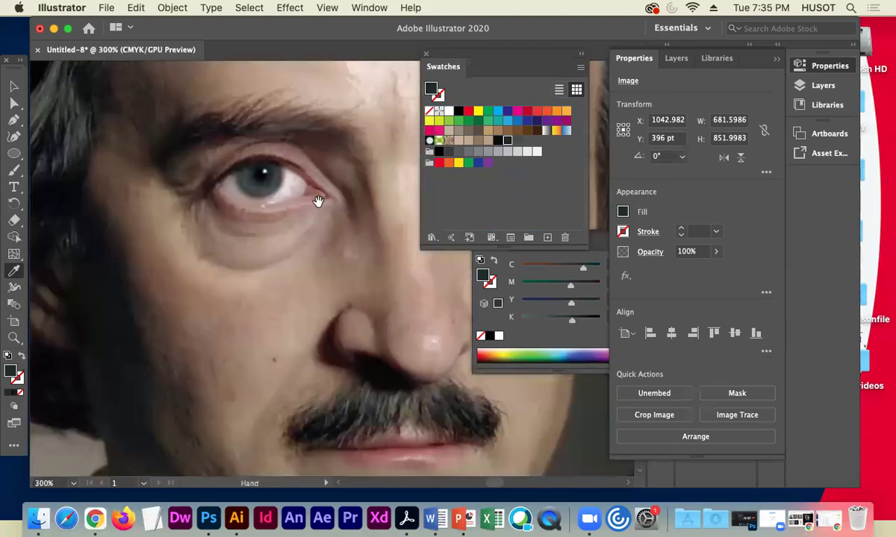
key("super+equal")
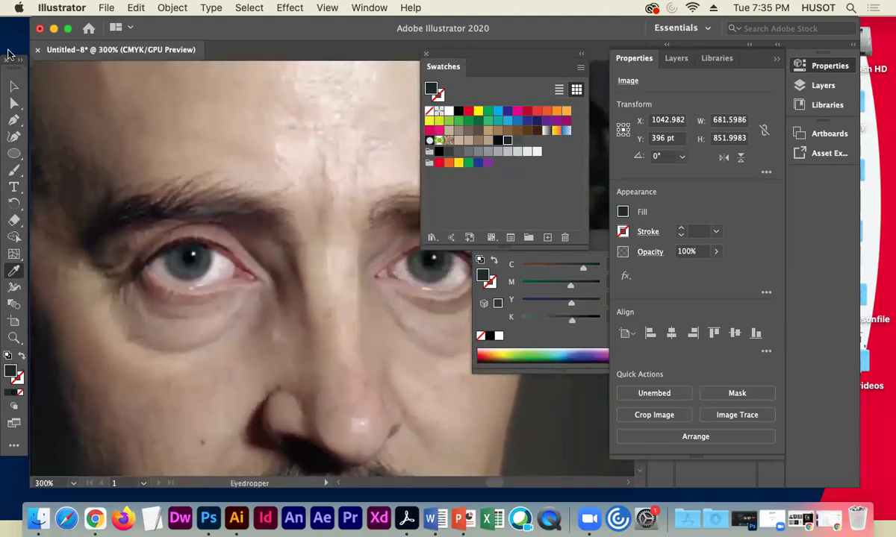
left_click(14, 153)
mouse_move(165, 232)
left_mouse_down()
mouse_move(214, 280)
mouse_move(197, 346)
left_mouse_up()
key("v")
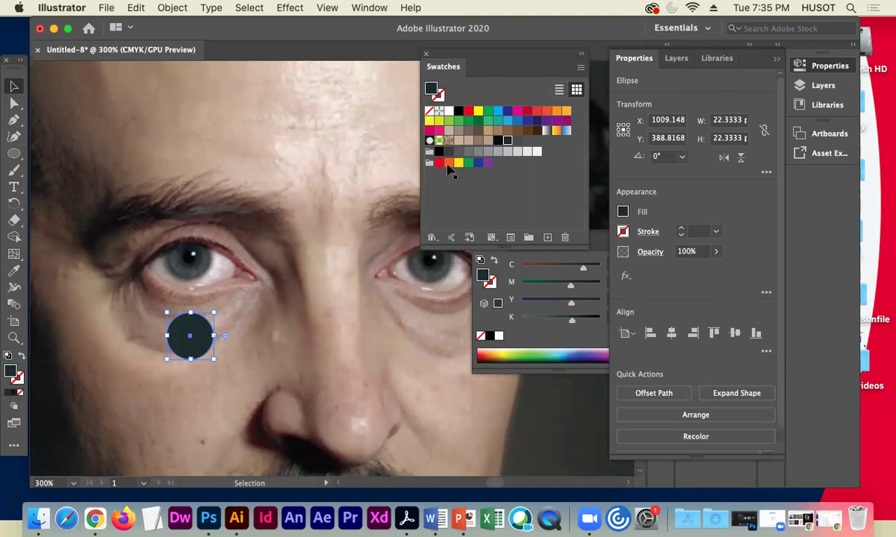
Fill the iris circle with a radial gradient and set both of its stops to the sampled iris grey.
left_click(777, 60)
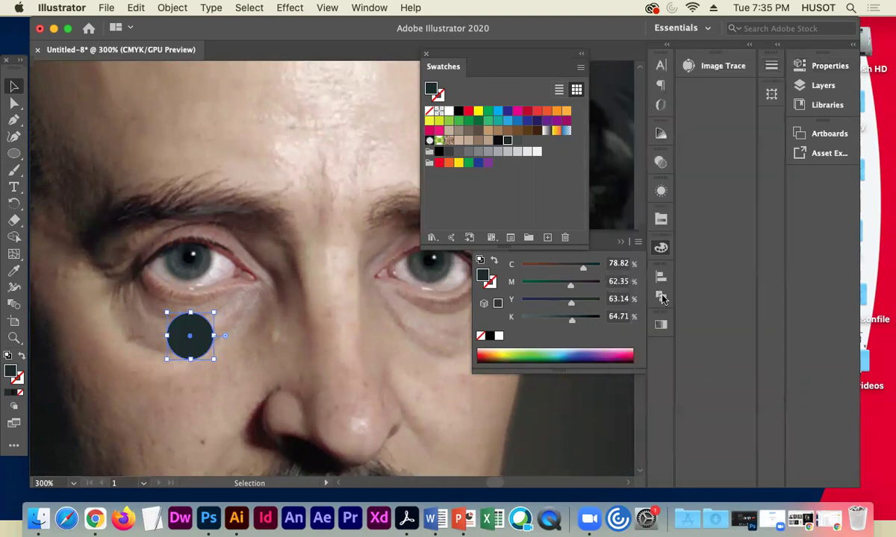
left_click(660, 327)
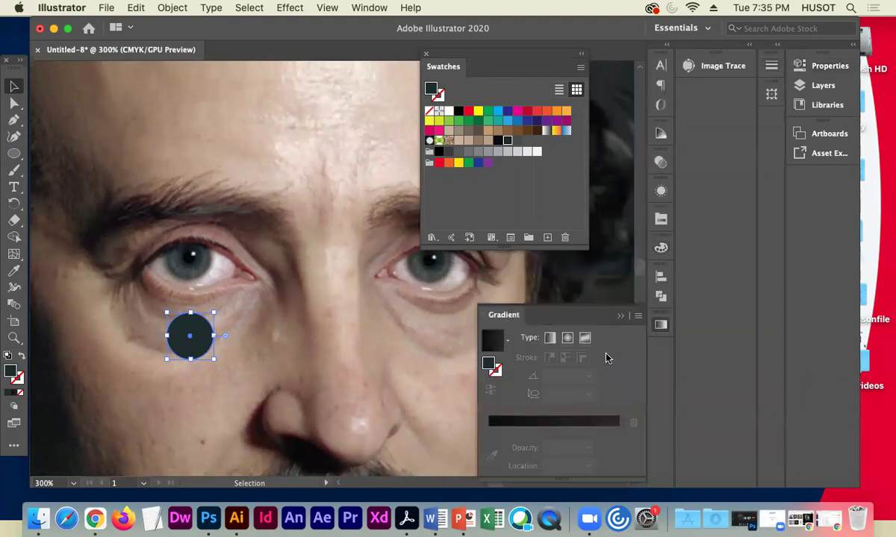
left_click(571, 338)
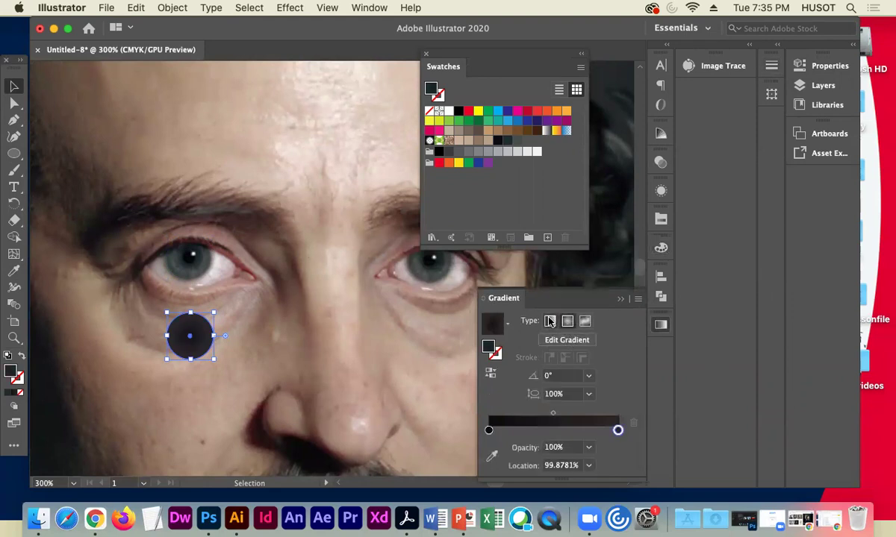
left_click(516, 145)
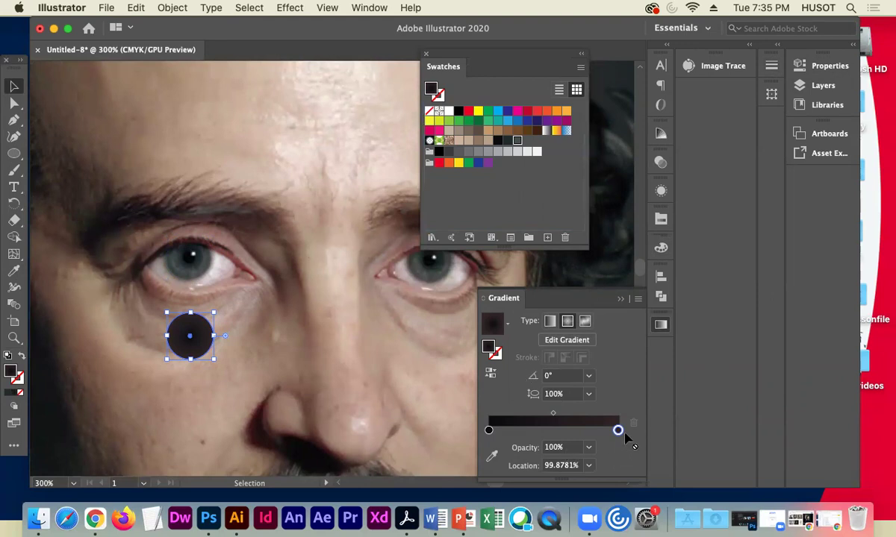
left_click_drag(617, 432, 619, 435)
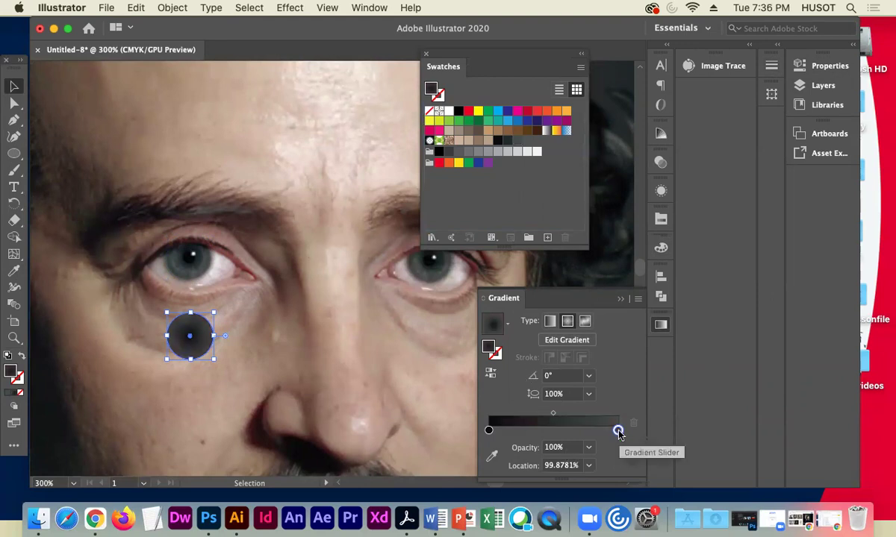
left_click(515, 141)
left_click_drag(515, 141, 489, 433)
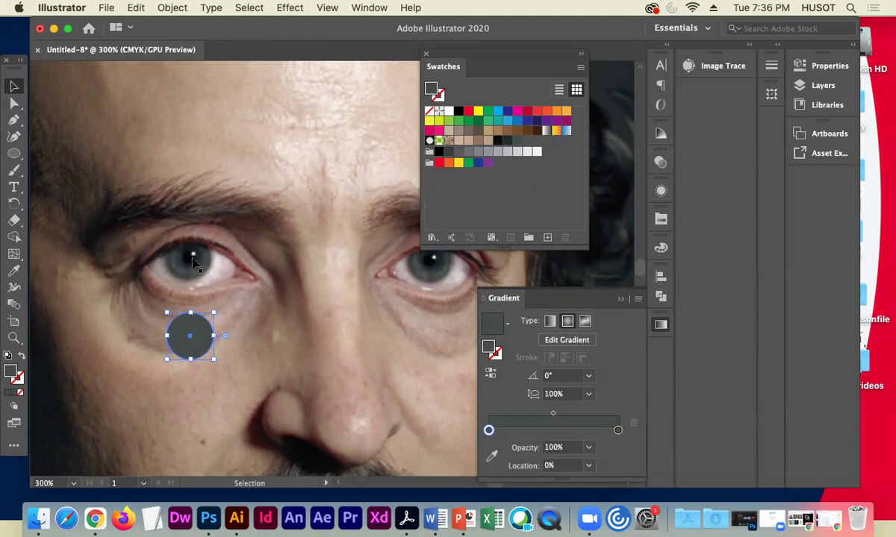
Lighten the radial gradient's centre stop by setting its black (K) value to 0%.
double_click(488, 431)
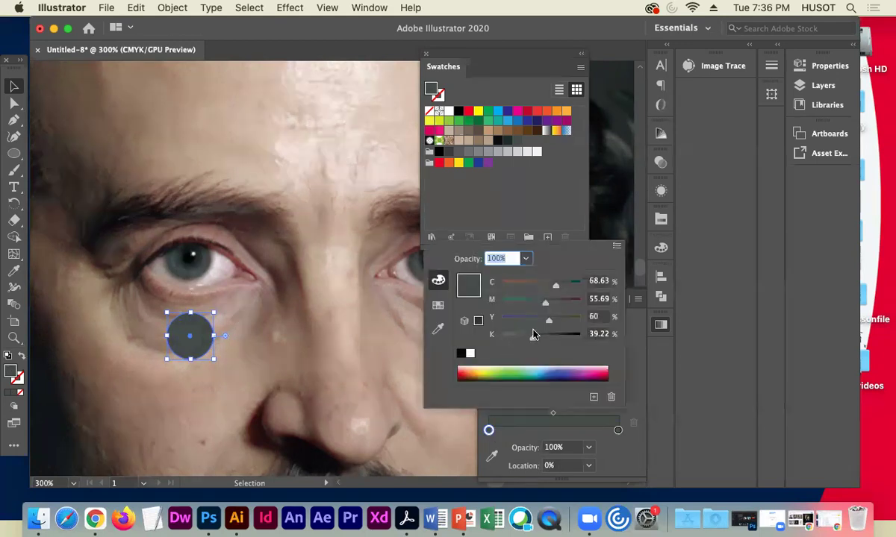
left_click_drag(534, 335, 520, 341)
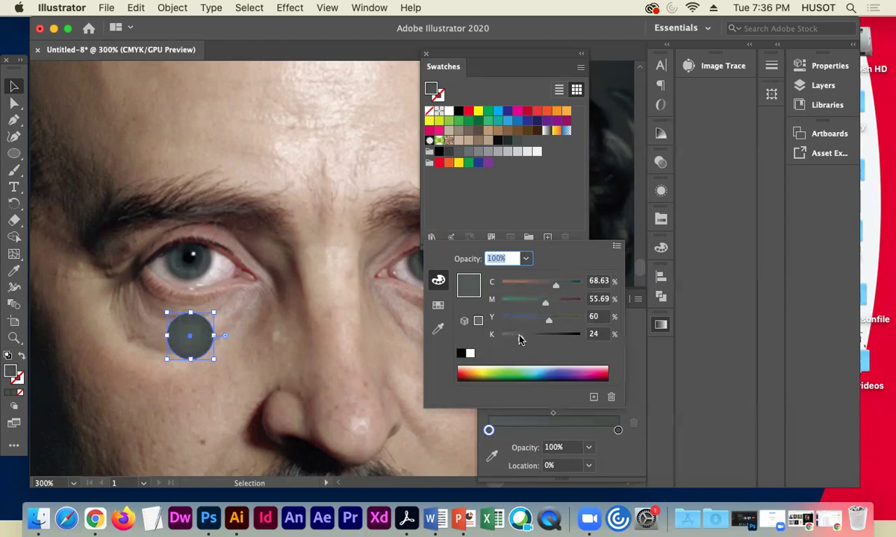
left_click_drag(510, 340, 483, 340)
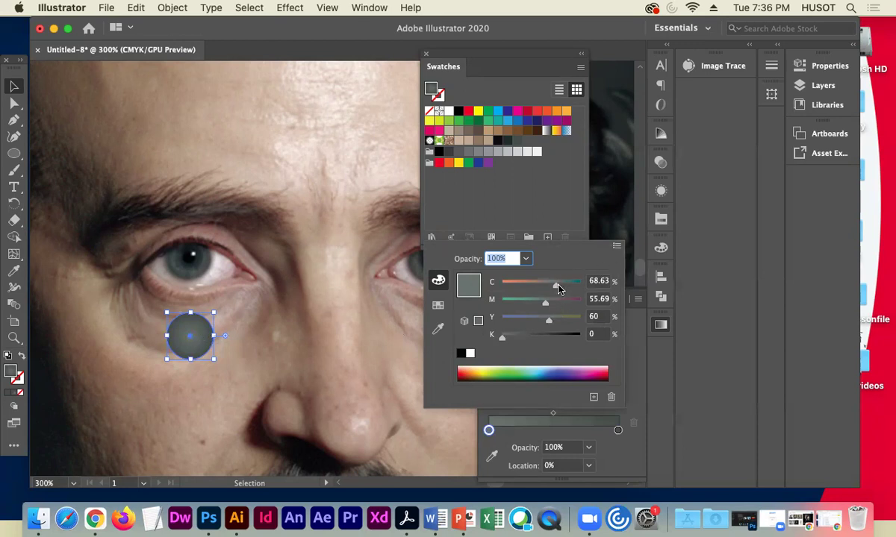
left_click(67, 105)
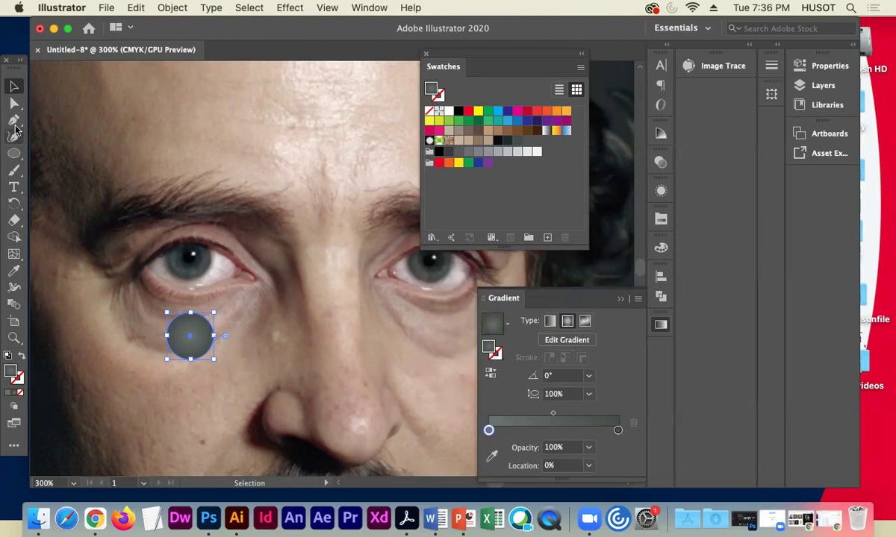
Draw a short curved line inside the circle's lower left edge with the Pen tool and swap its fill to the stroke.
left_click(14, 120)
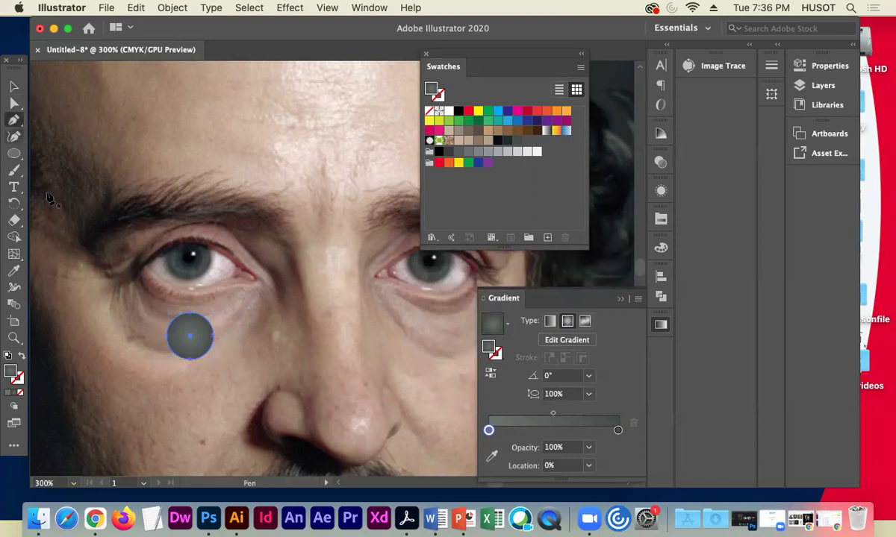
left_click(173, 331)
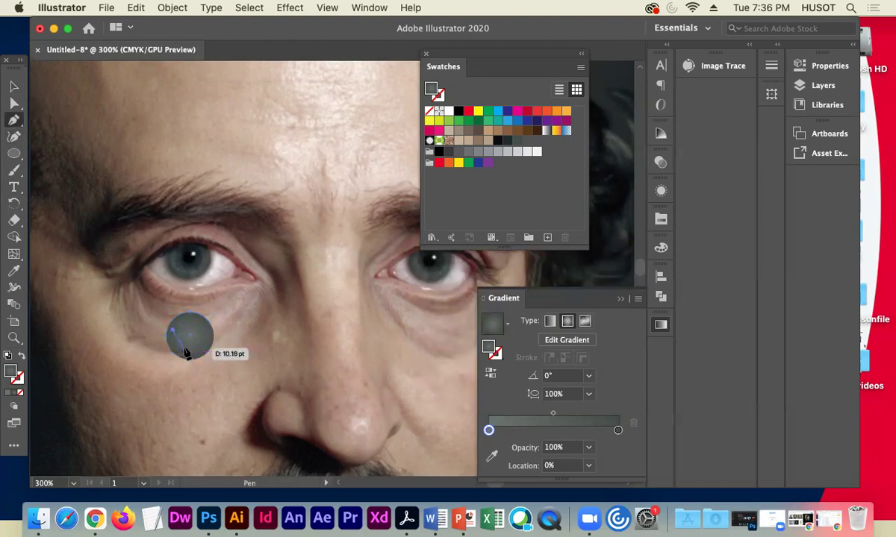
left_click(200, 354)
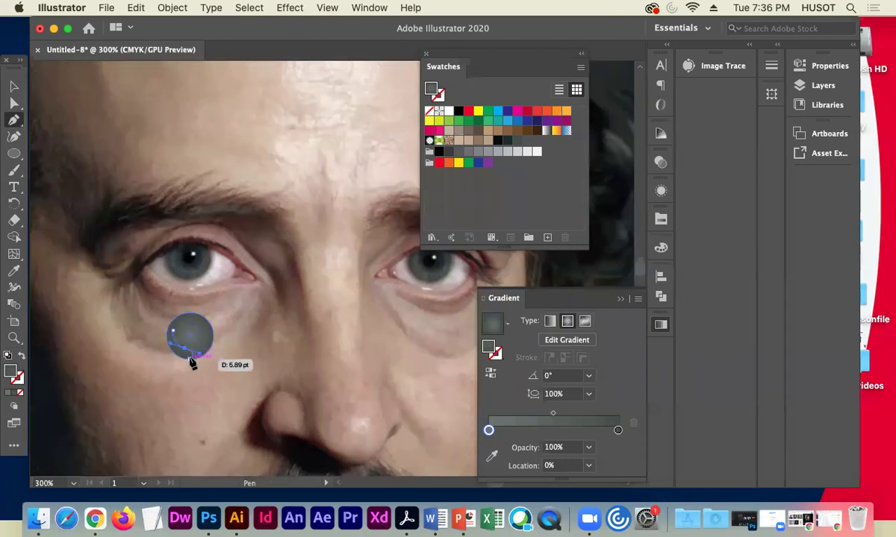
left_click(22, 356)
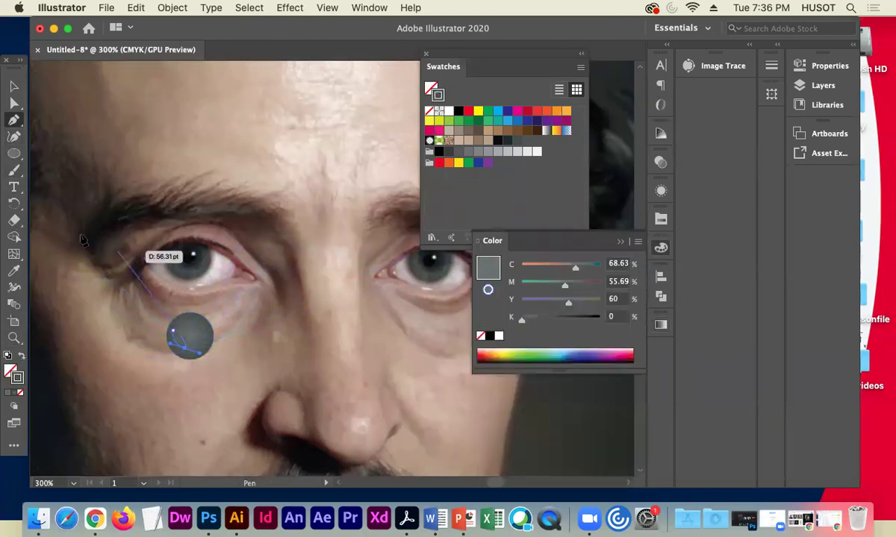
Sample a grey from the photo's iris and apply it as the curved line's stroke with no fill.
left_click(14, 270)
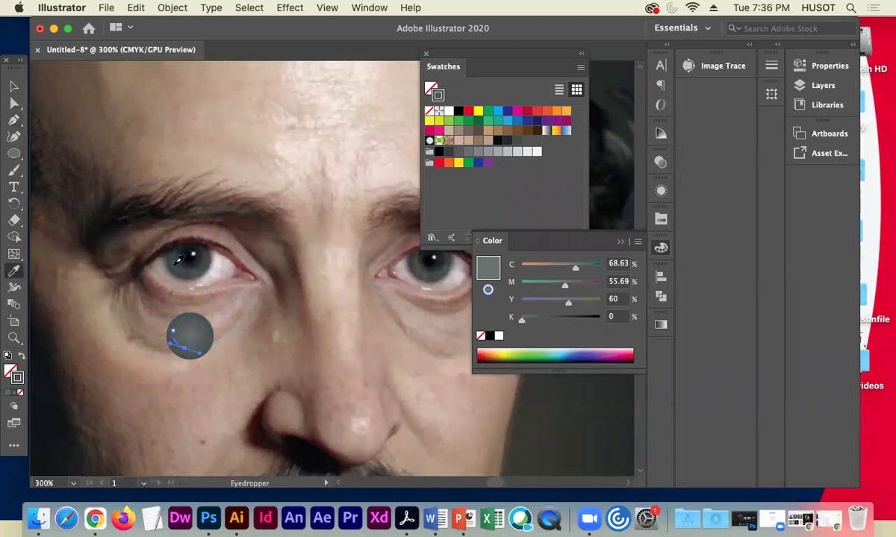
key("x")
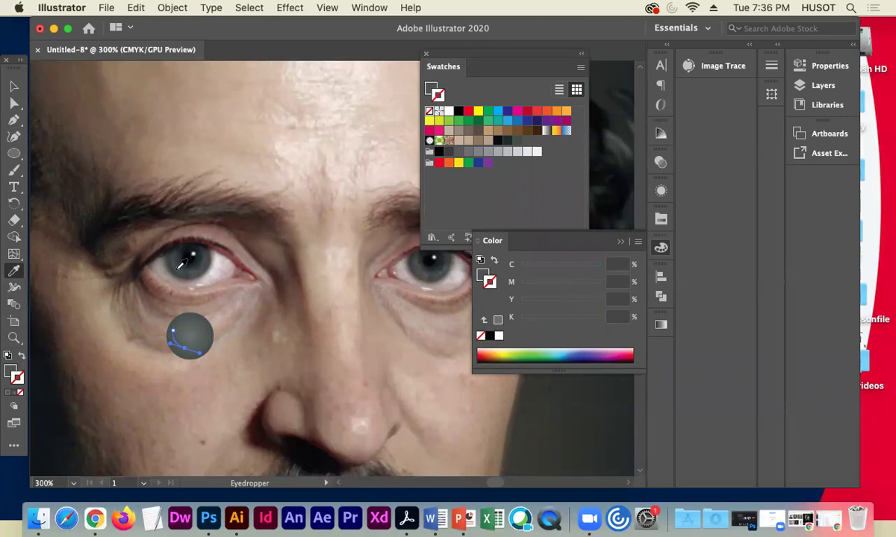
key("v")
key("super+=")
key("super+=")
key("super+=")
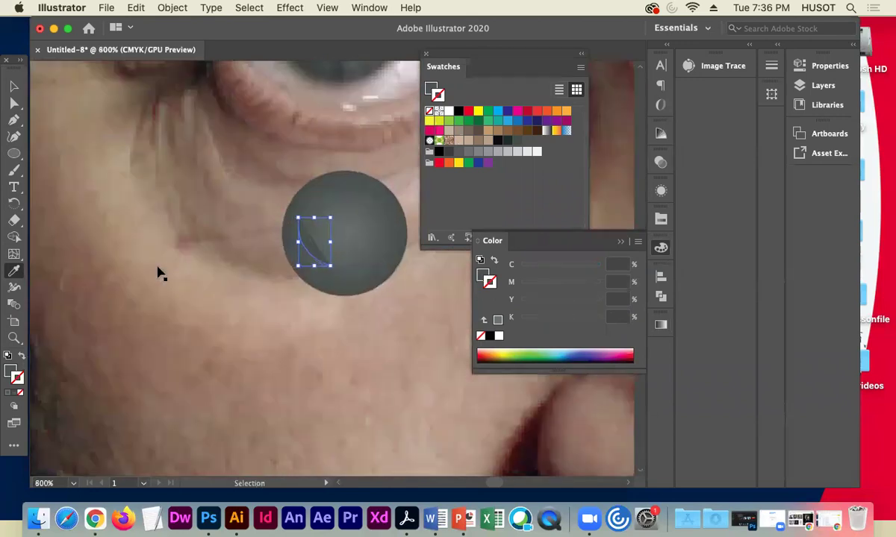
left_click_drag(221, 162, 251, 336)
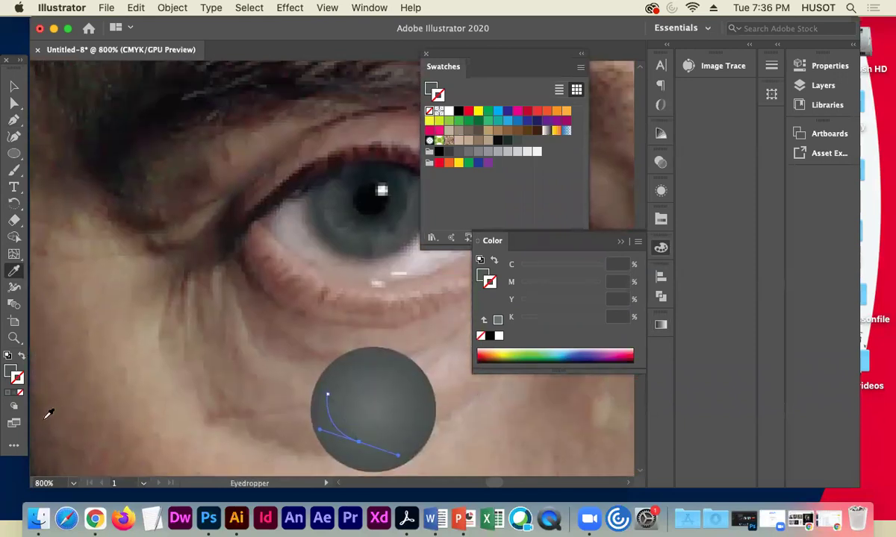
left_click(22, 357)
left_click(14, 86)
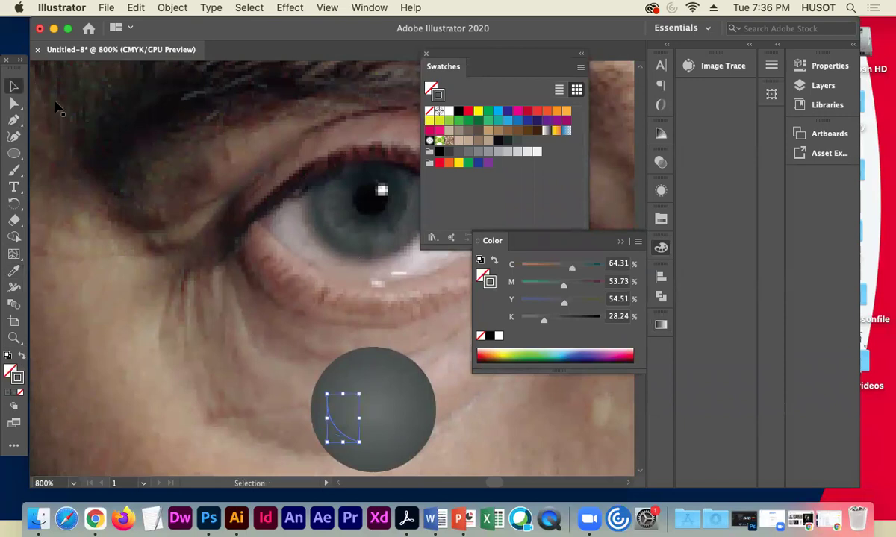
Set the curved line's stroke colour to 646D6D and give the stroke round caps.
left_click(771, 66)
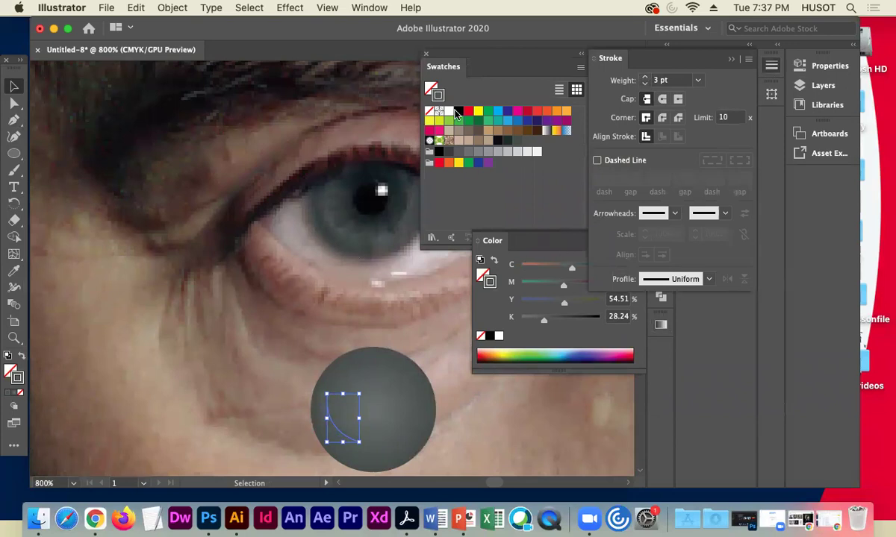
double_click(489, 281)
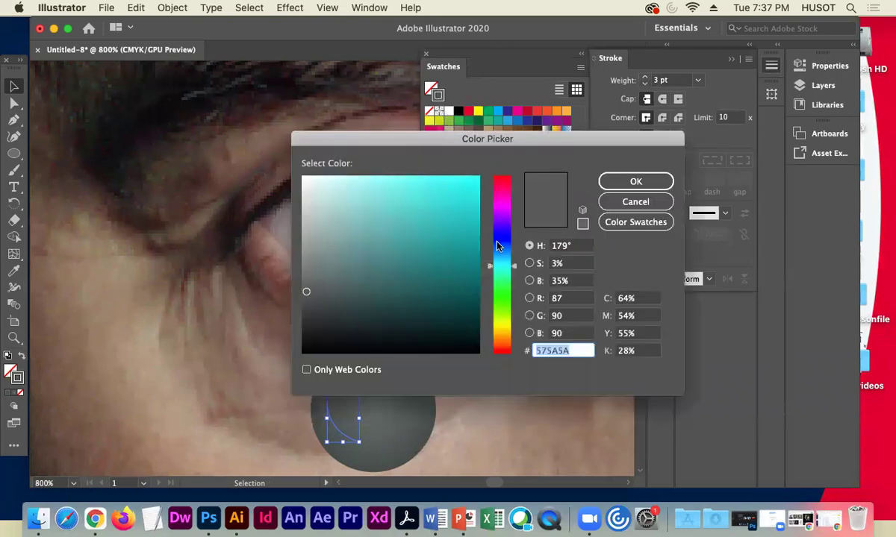
left_click(317, 276)
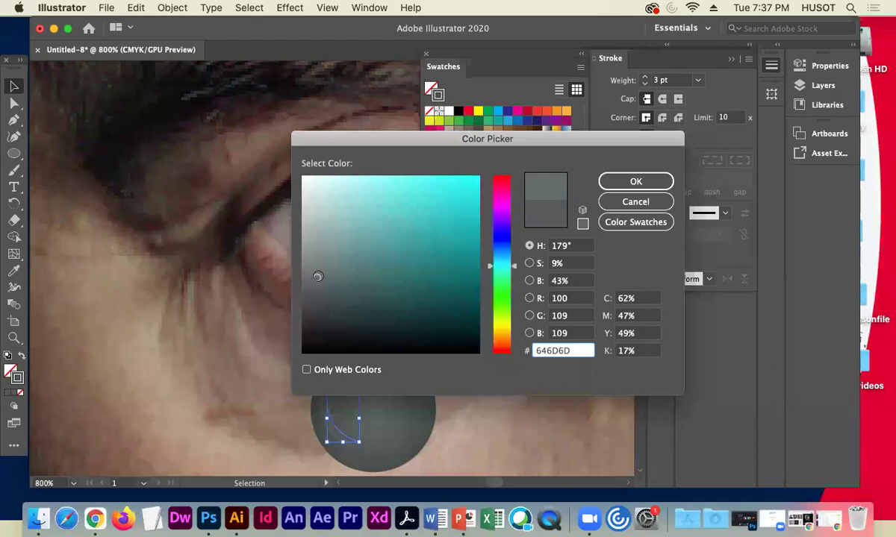
left_click(631, 181)
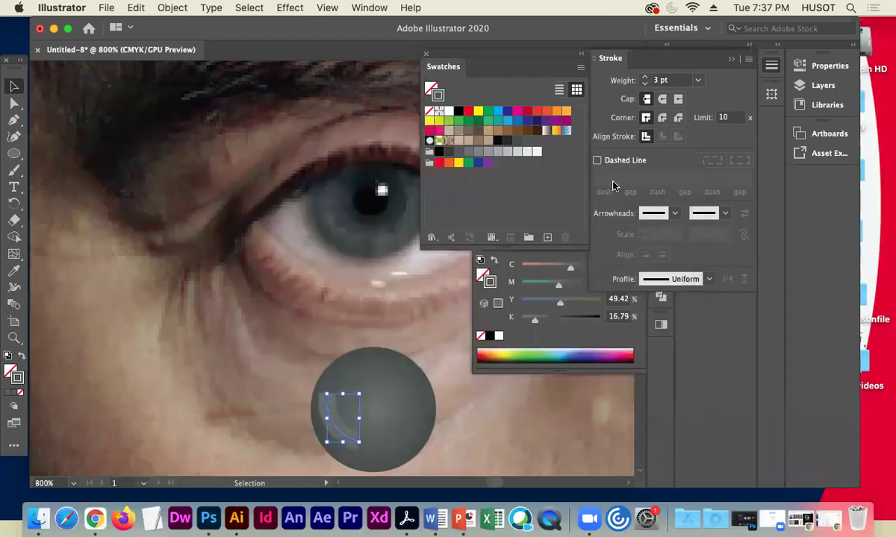
left_click(661, 99)
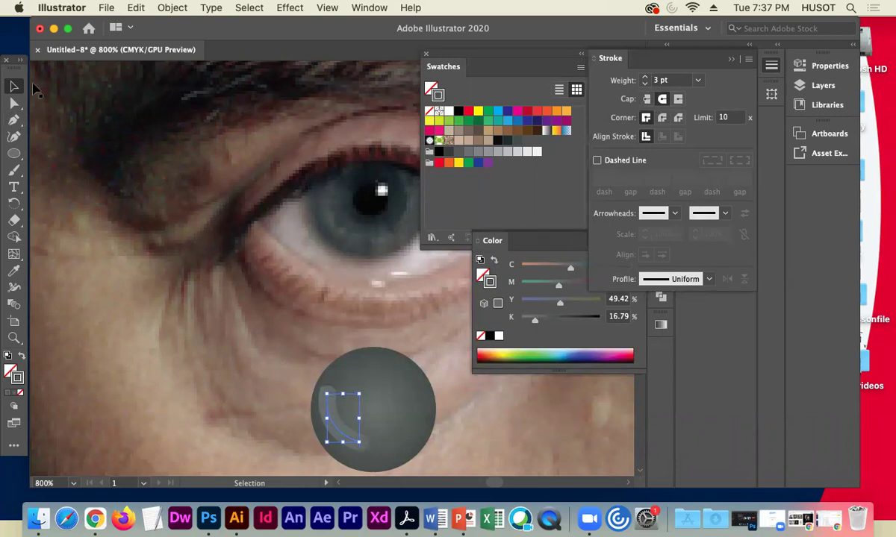
Set the curved line's stroke weight to 2 pt and lower its opacity to 89%.
key("a")
key("super+minus")
key("super+minus")
key("super+minus")
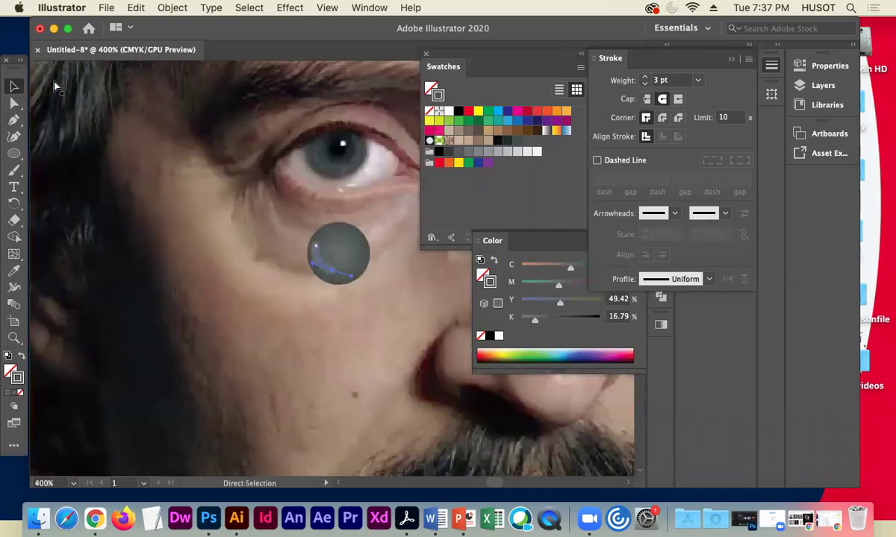
left_click(281, 260)
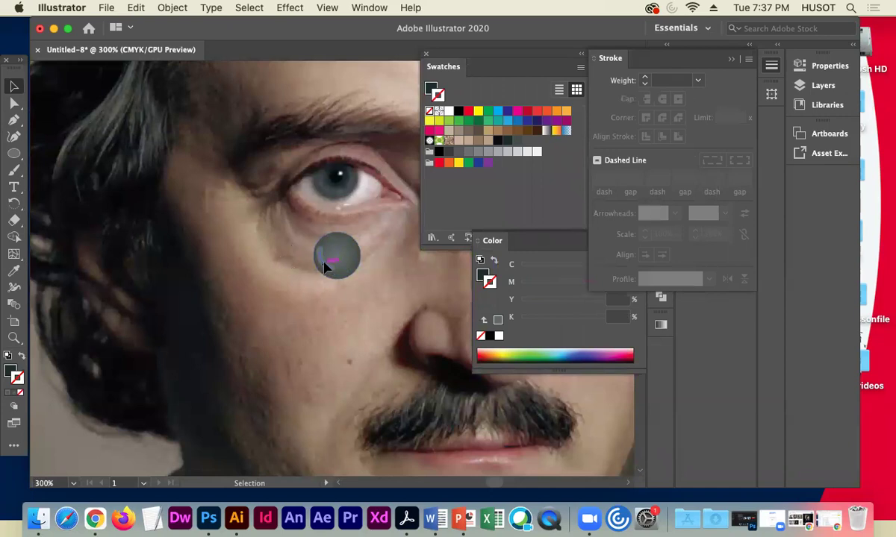
left_click(324, 261)
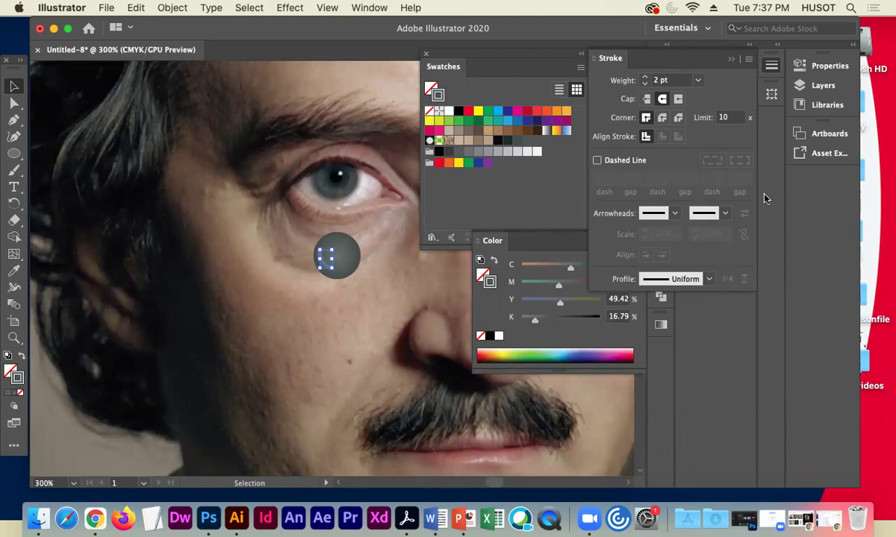
left_click(829, 67)
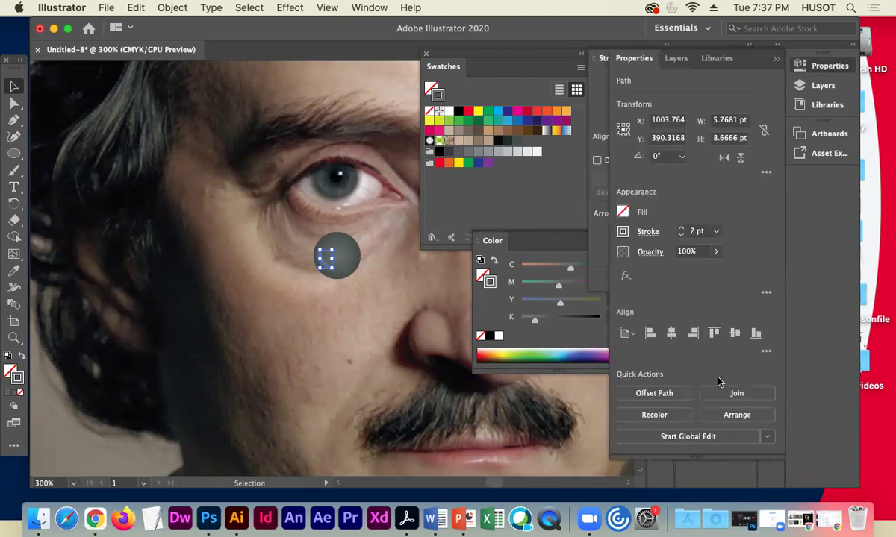
left_click(716, 252)
left_click_drag(715, 269, 709, 271)
left_click(377, 328)
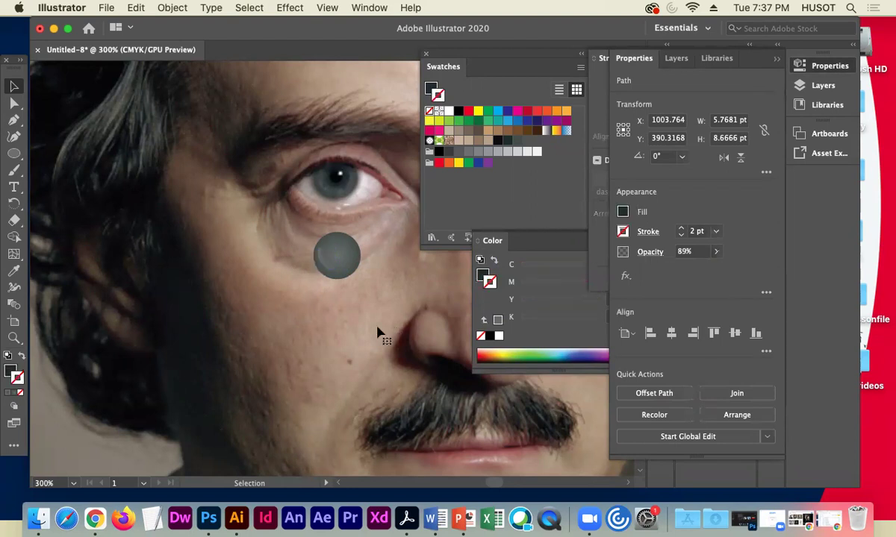
Apply a Gaussian Blur with a small radius to the curved line inside the iris circle.
left_click(326, 266)
left_click(326, 258)
left_click(290, 7)
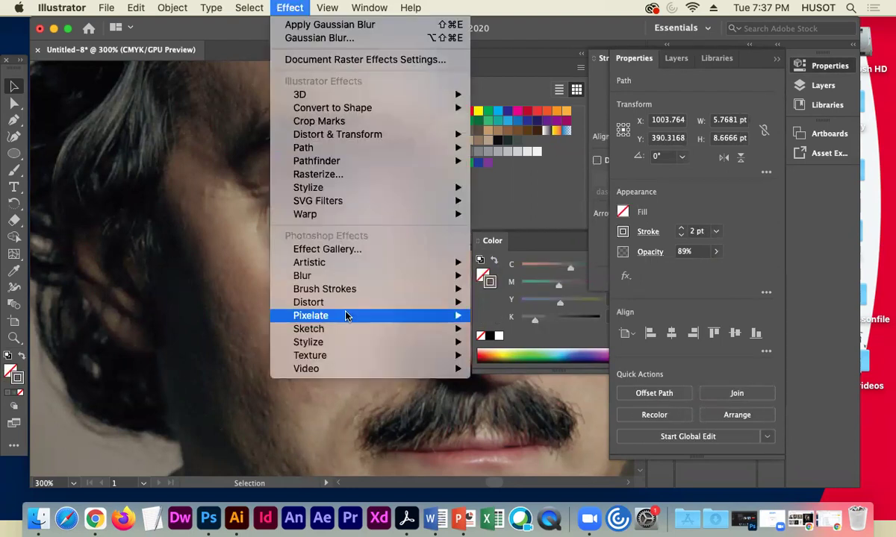
mouse_move(441, 275)
left_click(493, 276)
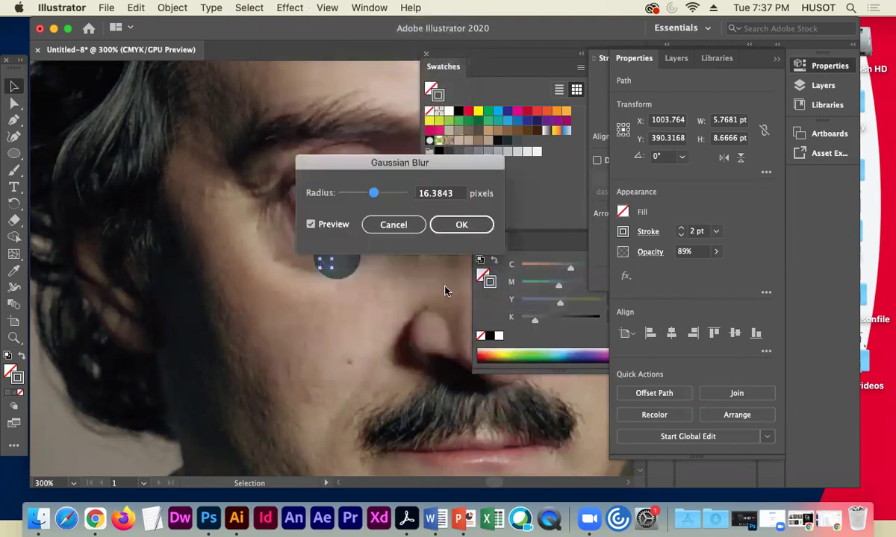
left_click_drag(375, 193, 345, 193)
left_click_drag(332, 161, 446, 158)
left_click(583, 210)
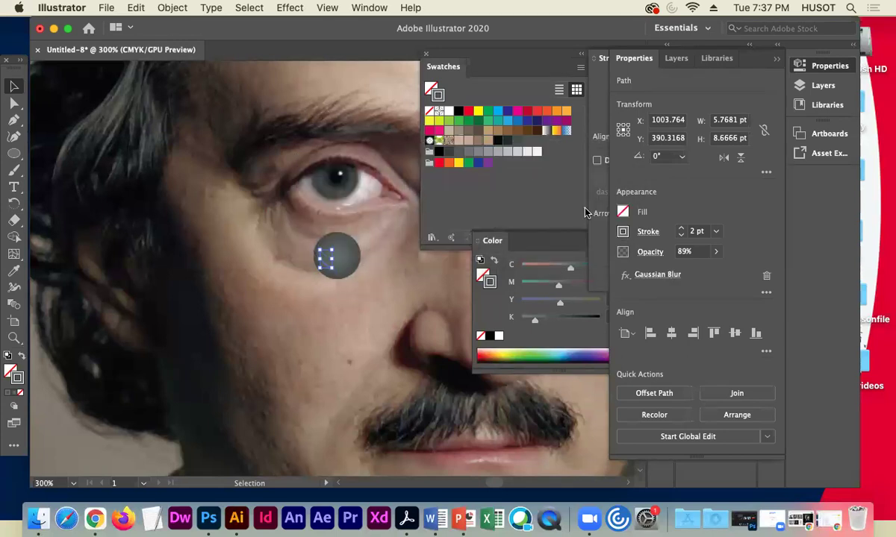
Examine the blurred line on the iris circle up close and at a wider view of the face.
key("super+equal")
key("super+equal")
key("super+equal")
key("super+equal")
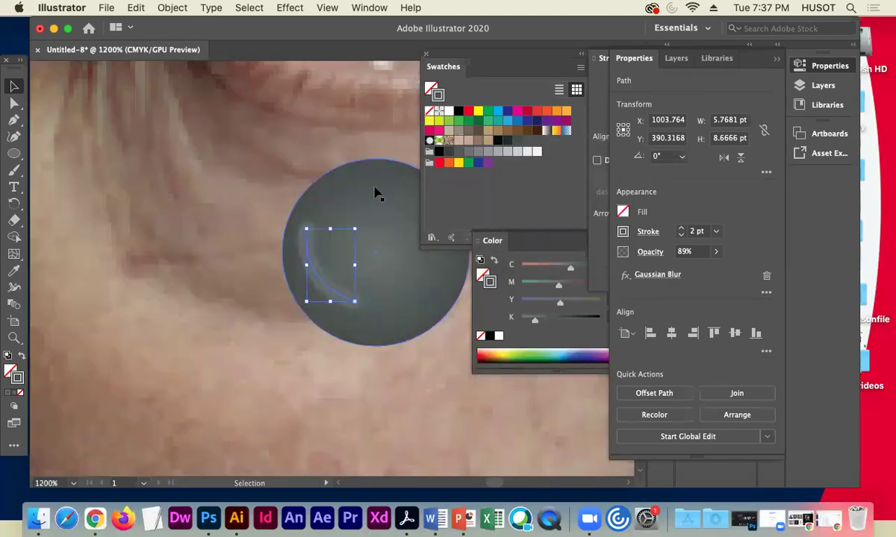
left_click(226, 274)
left_click(326, 288)
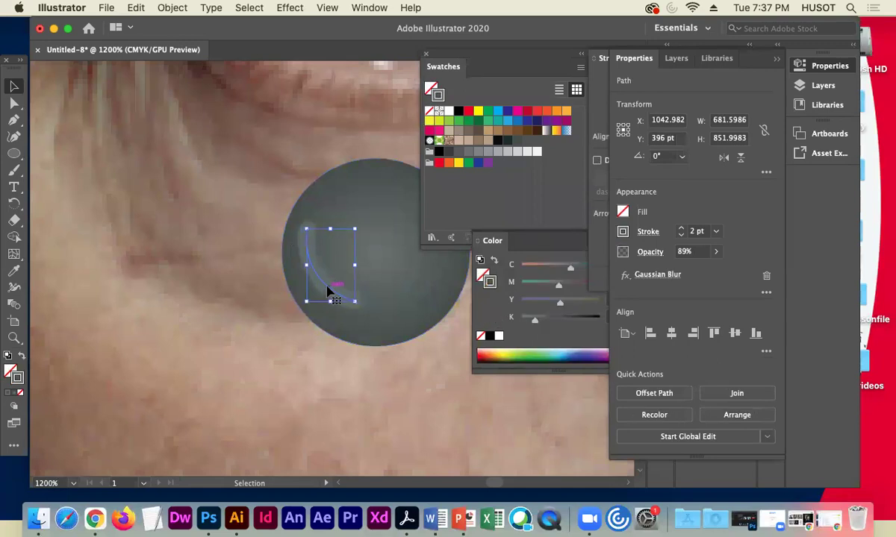
key("super+minus")
key("super+minus")
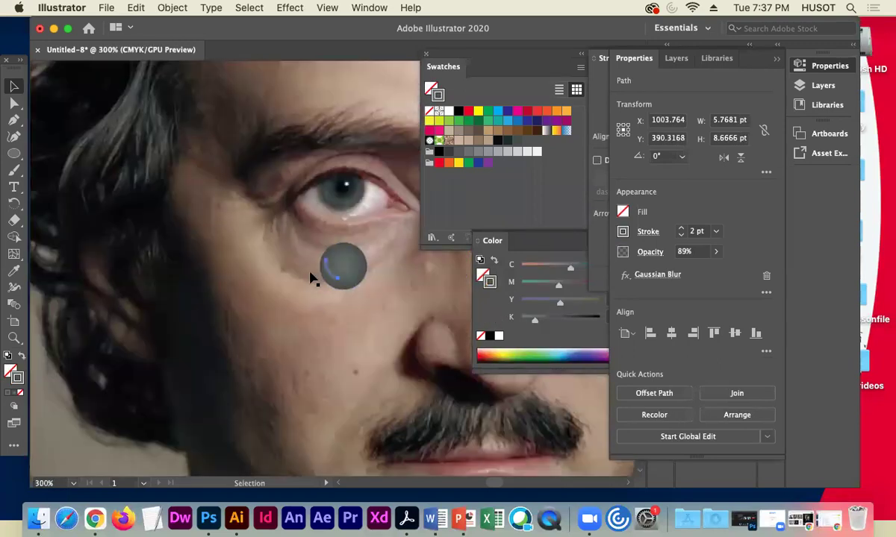
left_click(224, 299)
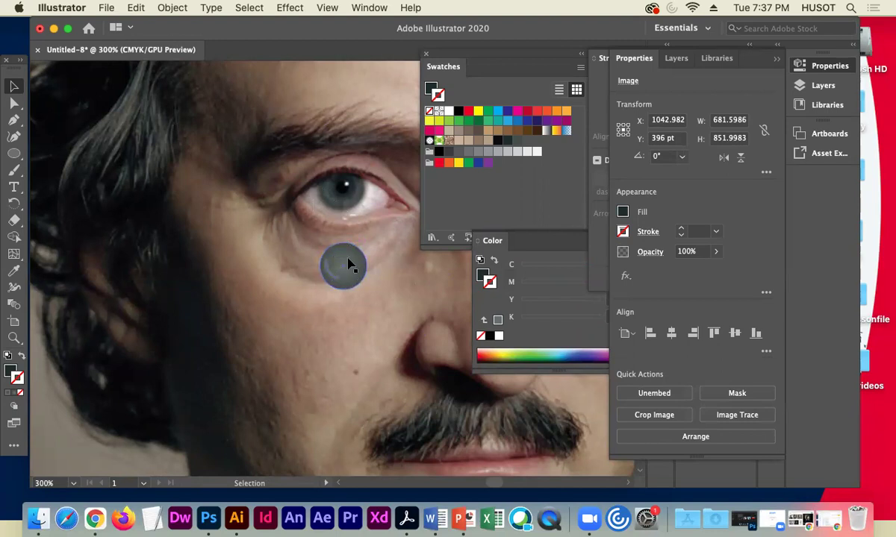
Duplicate the iris circle and place the copy over the outer corner of the photo's eye.
key("a")
left_click(350, 285)
key("v")
left_click_drag(334, 281, 295, 189)
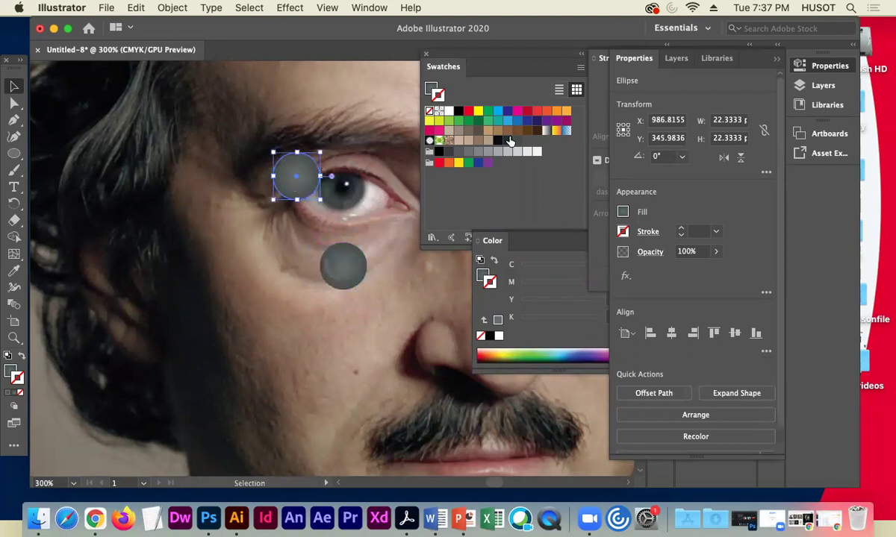
Apply the radial gradient to the circle copy's stroke and set its outer stop to a dark grey-green swatch.
mouse_move(507, 143)
left_mouse_down()
mouse_move(509, 248)
mouse_move(506, 141)
left_mouse_up()
left_click(776, 58)
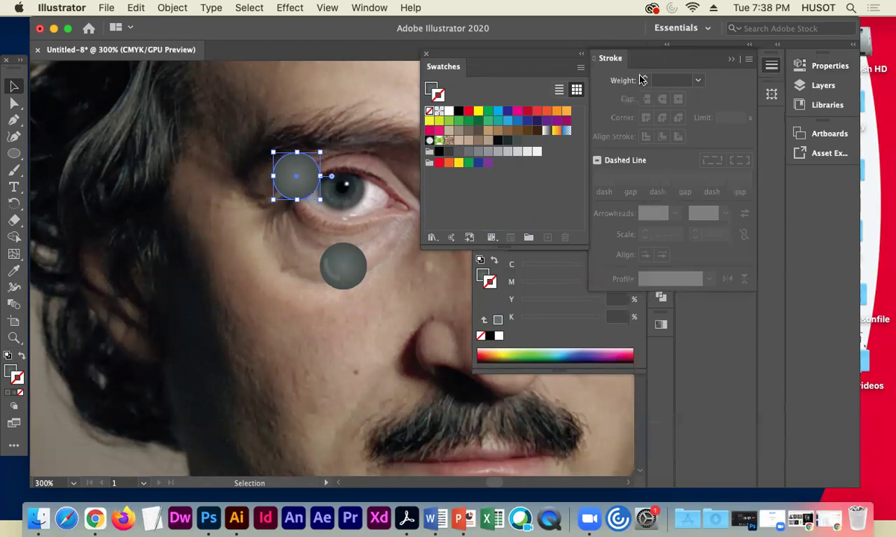
left_click(731, 59)
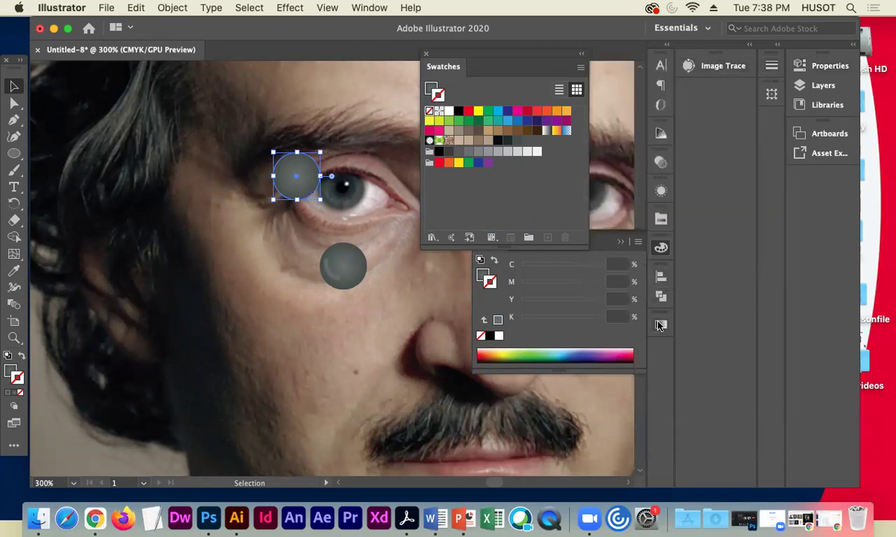
left_click(659, 324)
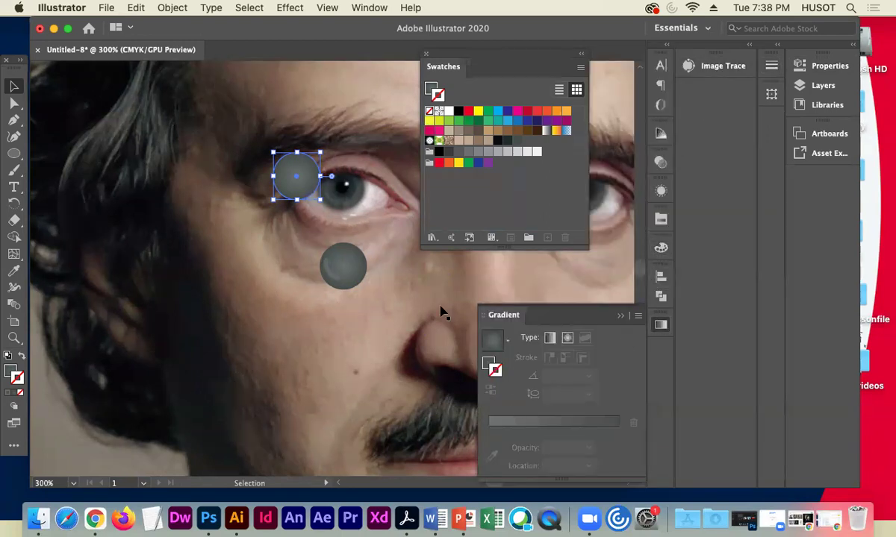
left_click(497, 348)
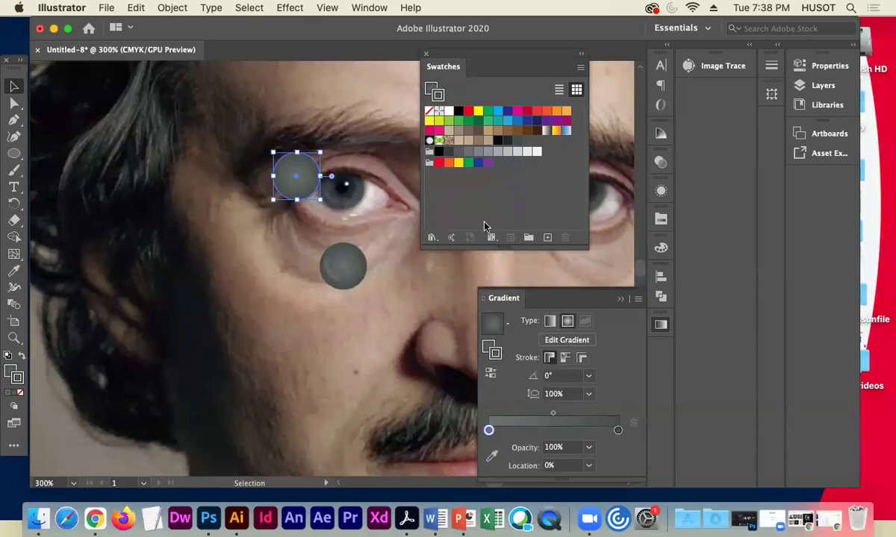
left_click_drag(508, 140, 617, 434)
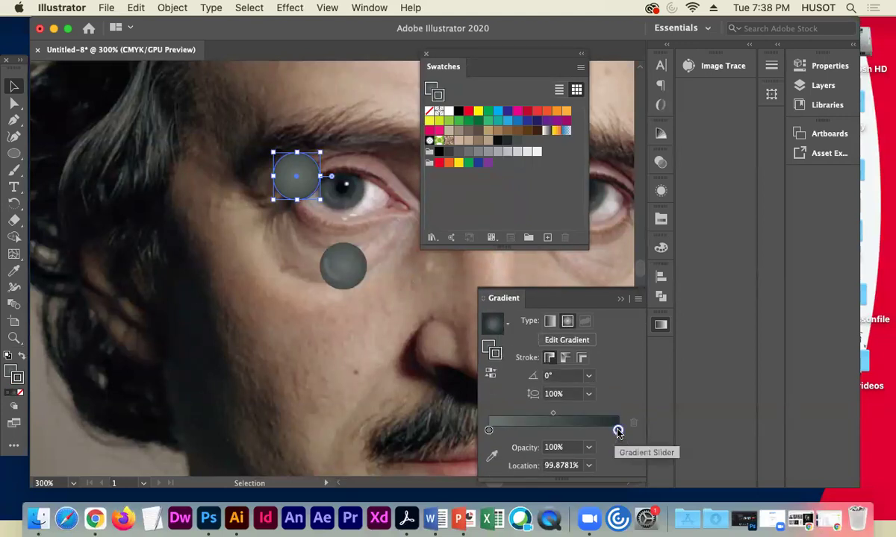
Recolour both stops of the circle copy's radial fill with dark swatches and shift the gradient midpoint to about 36%.
left_click(489, 430)
left_click(6, 392)
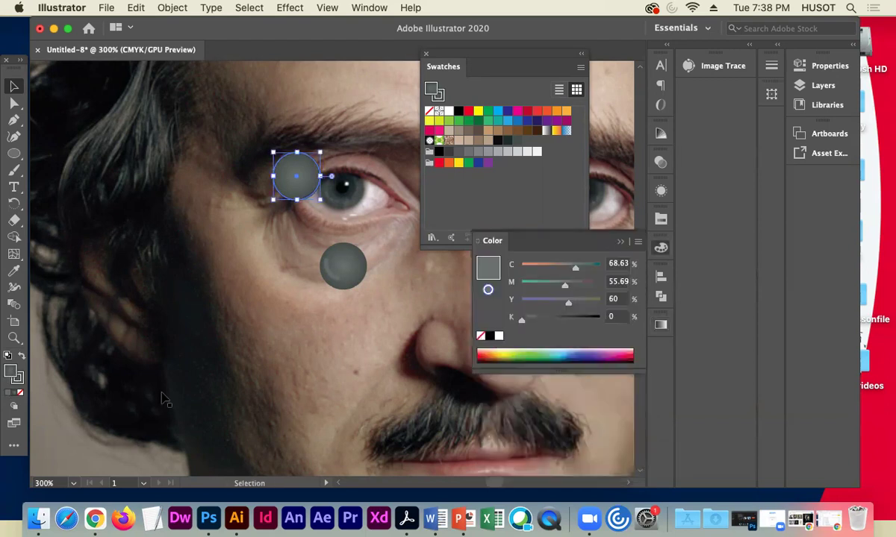
left_click(660, 323)
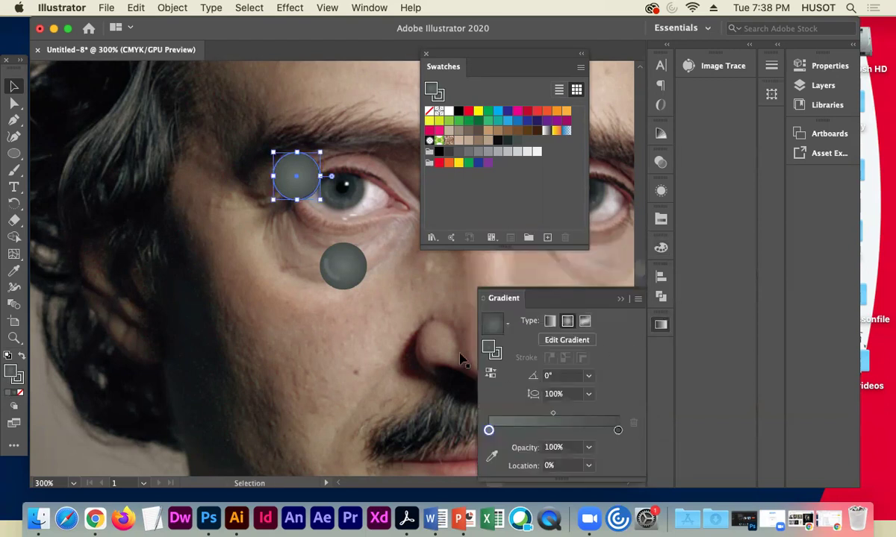
left_click_drag(508, 144, 617, 431)
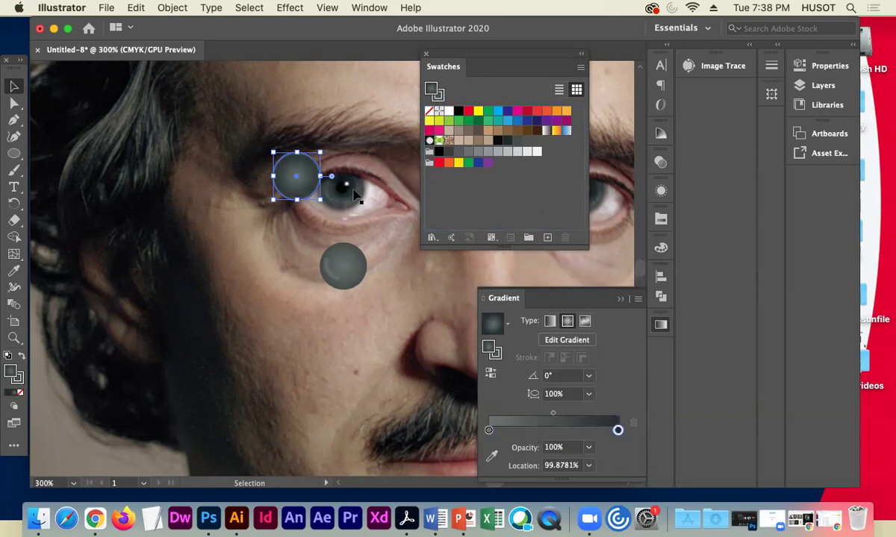
left_click_drag(498, 142, 489, 430)
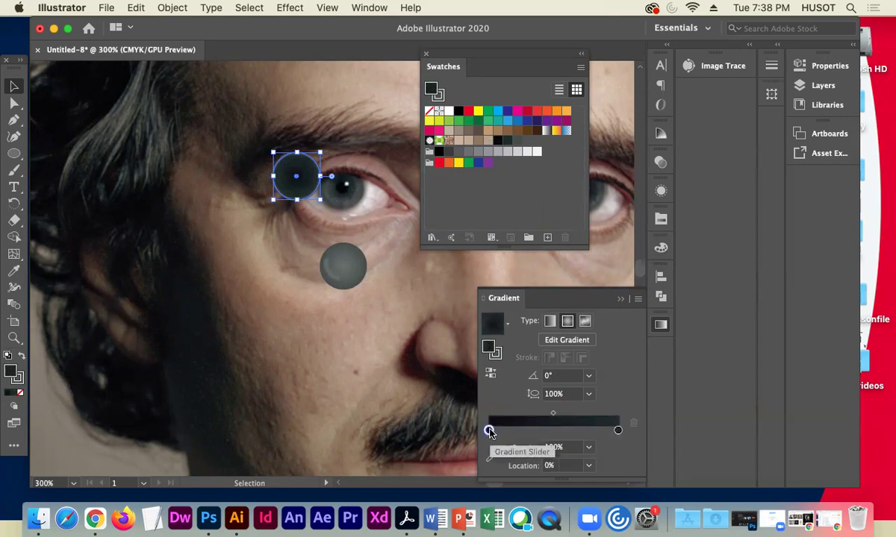
left_click(553, 413)
left_click_drag(541, 417, 534, 415)
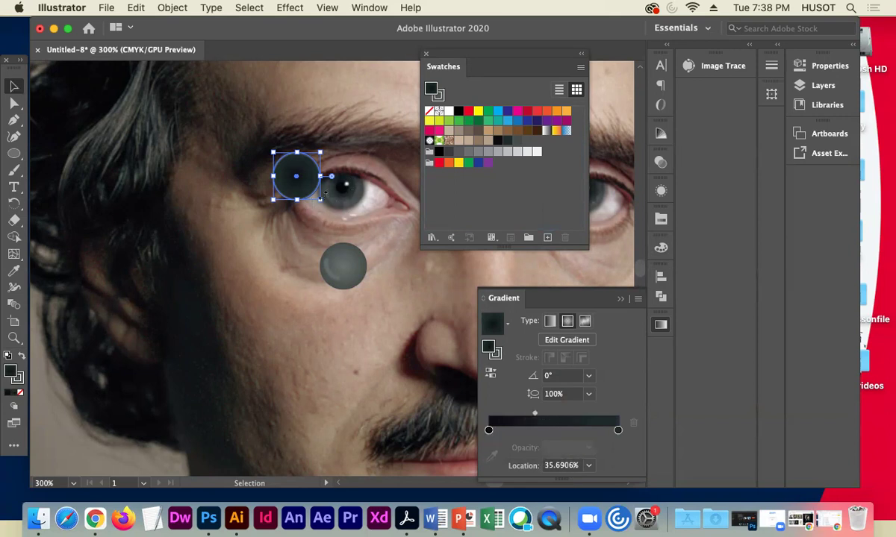
Shrink the dark circle to about 13.6 pt across and place it on the upper middle of the iris circle.
left_click_drag(320, 198, 351, 272)
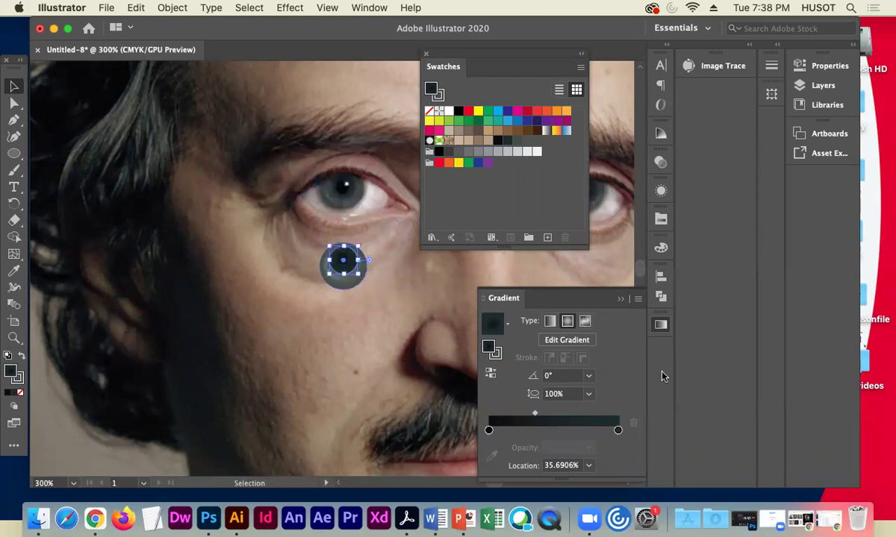
left_click(588, 396)
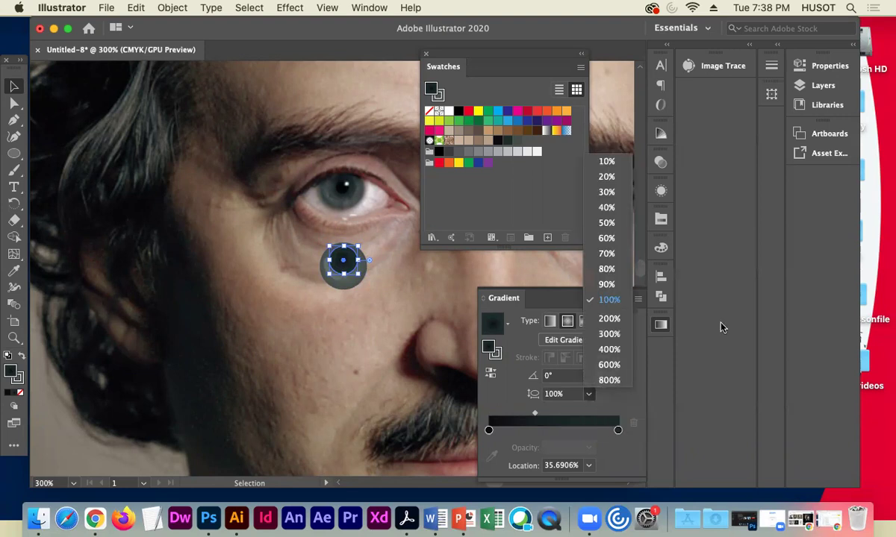
left_click(675, 302)
Lower the small dark circle's opacity to 66% and deselect it.
left_click(812, 67)
left_click(716, 251)
left_click_drag(712, 270, 696, 272)
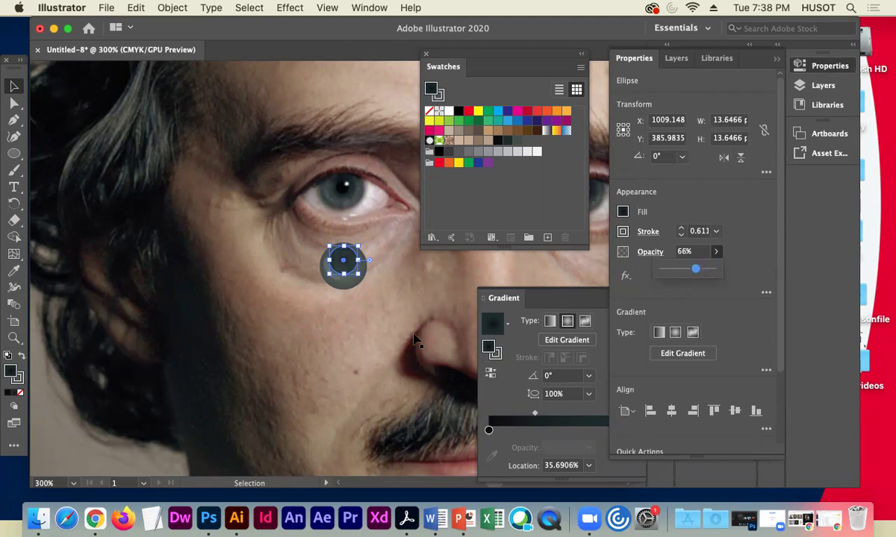
left_click(372, 336)
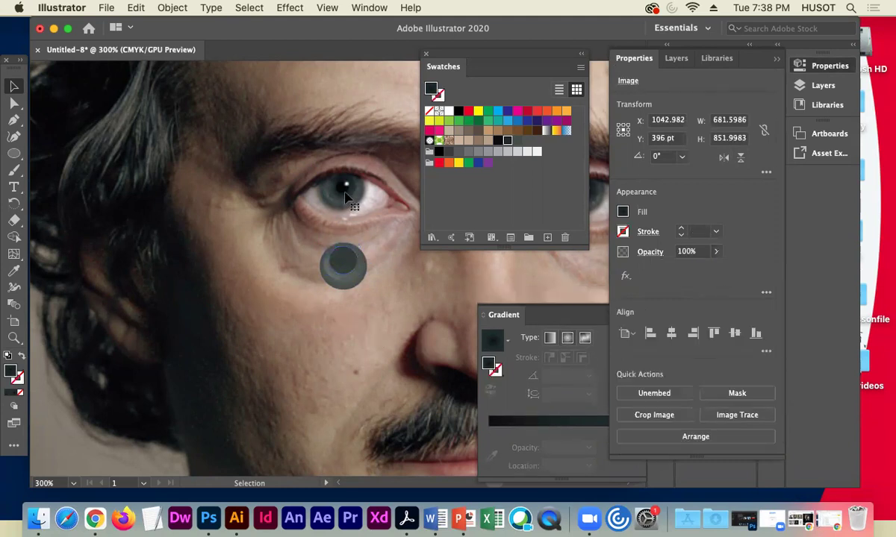
Nudge the blurred line 1 pt right and 1 pt up, and rearrange its stacking order over the dark circle.
left_click(334, 274)
key("Right")
key("Up")
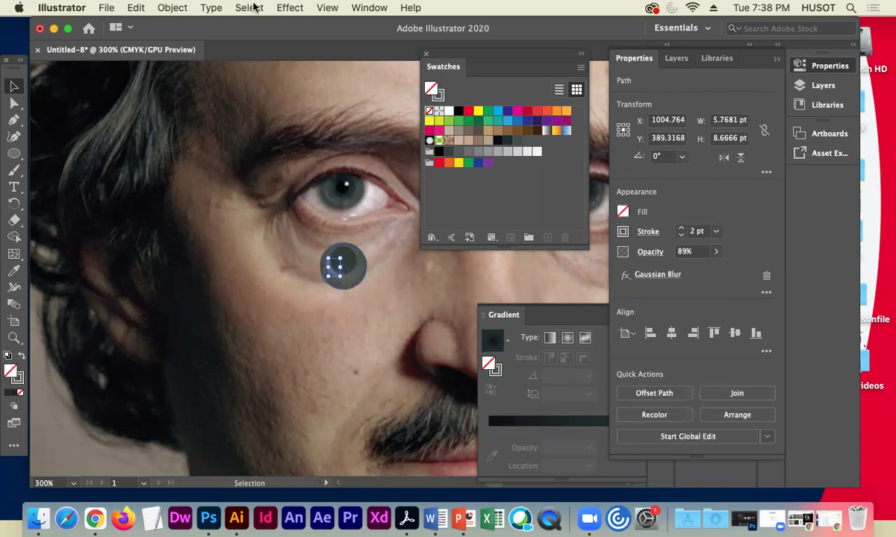
left_click(173, 8)
mouse_move(180, 38)
left_click(338, 94)
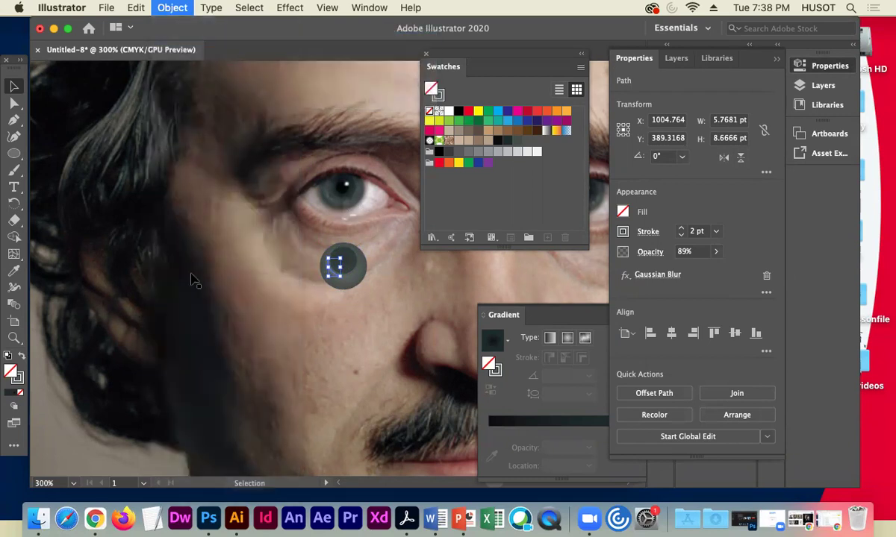
left_click(272, 390)
left_click(336, 270)
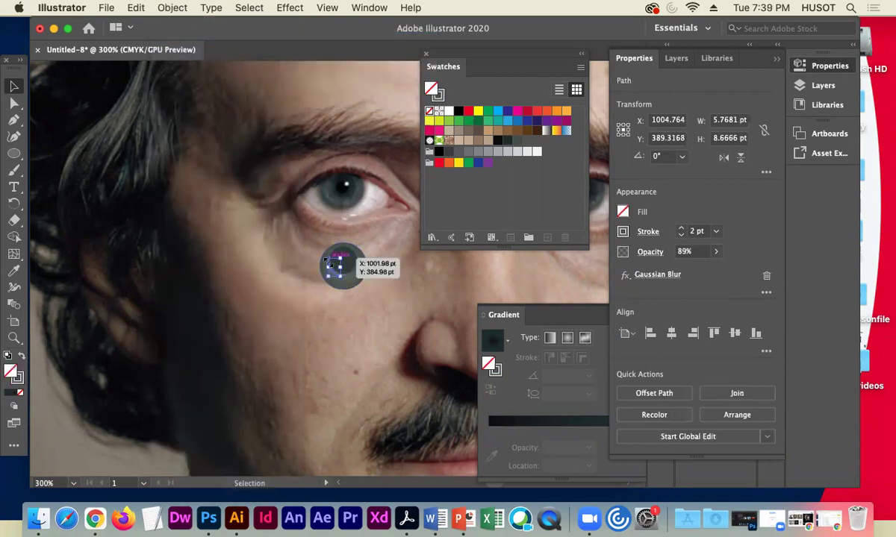
Duplicate the blurred highlight line and place the copy across the lower right edge of the iris circle.
left_click(262, 237)
key("super+equal")
key("super+equal")
key("super+equal")
key("super+equal")
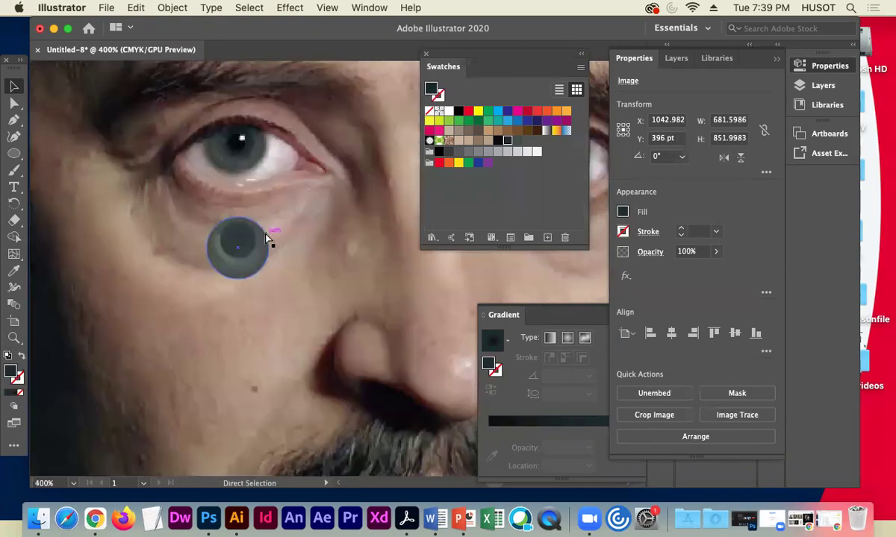
key("space")
left_click_drag(177, 249, 319, 259)
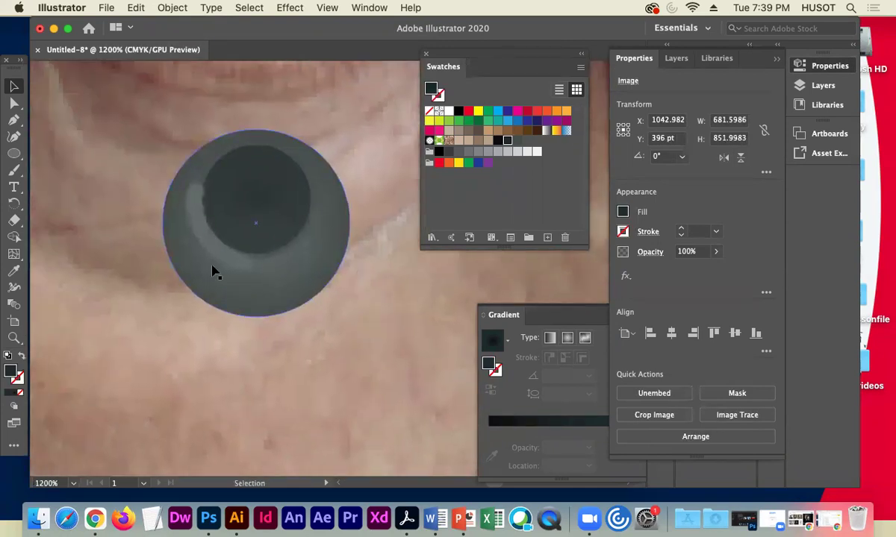
left_click(196, 227)
left_click_drag(197, 227, 308, 267)
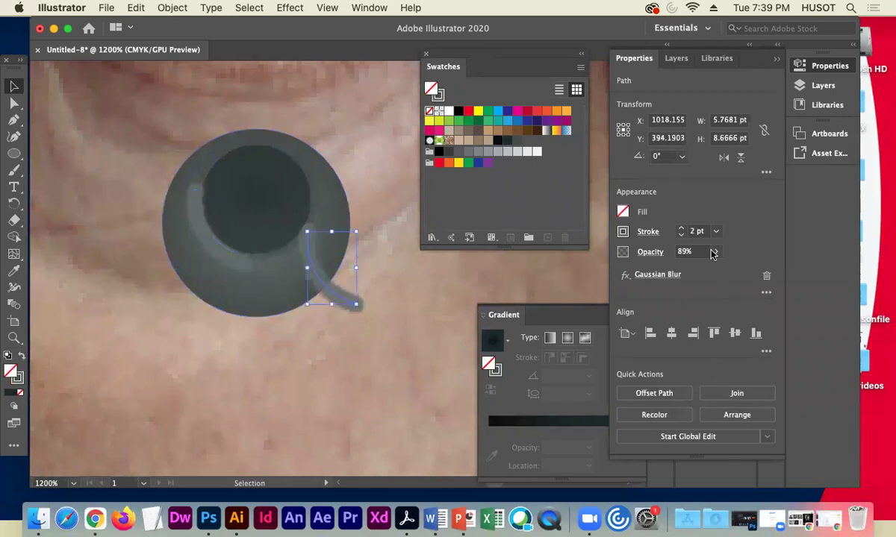
Set the copied highlight line's stroke weight to 1 pt.
left_click(682, 236)
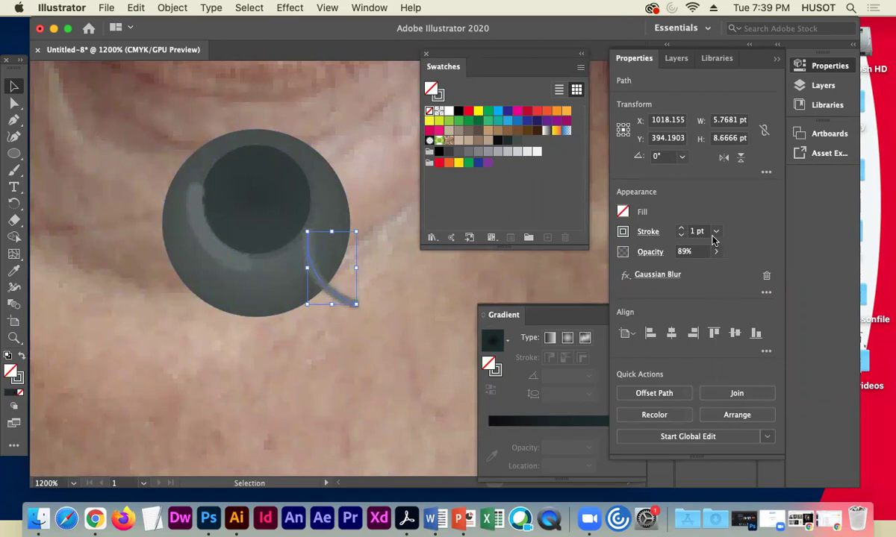
left_click(715, 231)
left_click(696, 232)
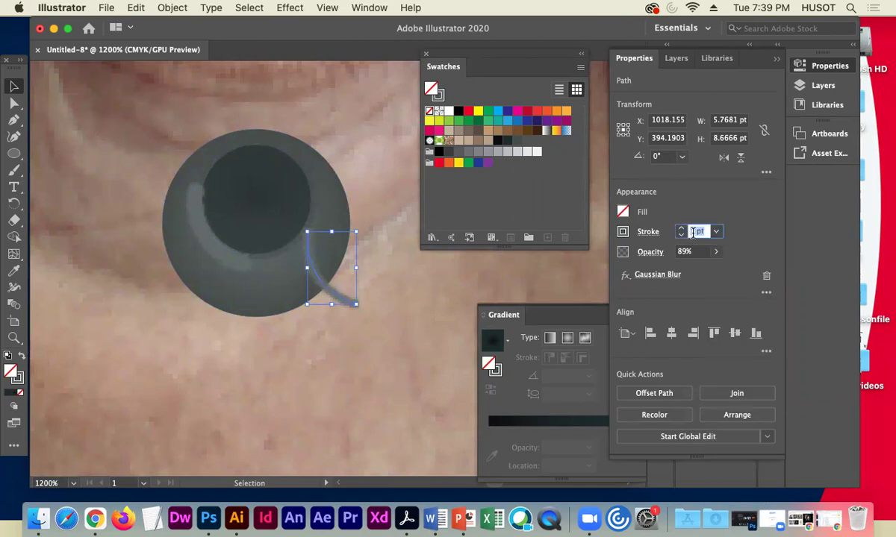
key("Return")
left_click(18, 376)
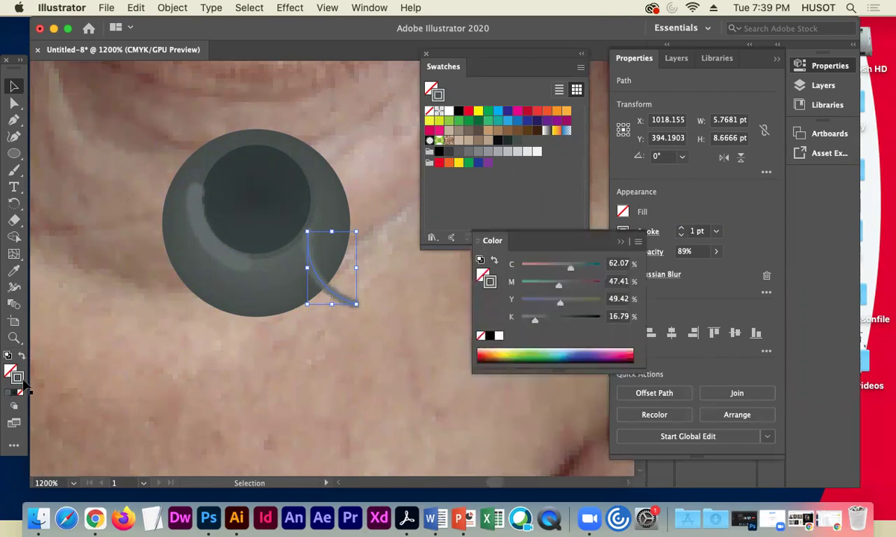
Raise the line copy's opacity to 100% and remove its Gaussian Blur effect.
left_click(716, 251)
left_click_drag(704, 272, 751, 273)
left_click(734, 230)
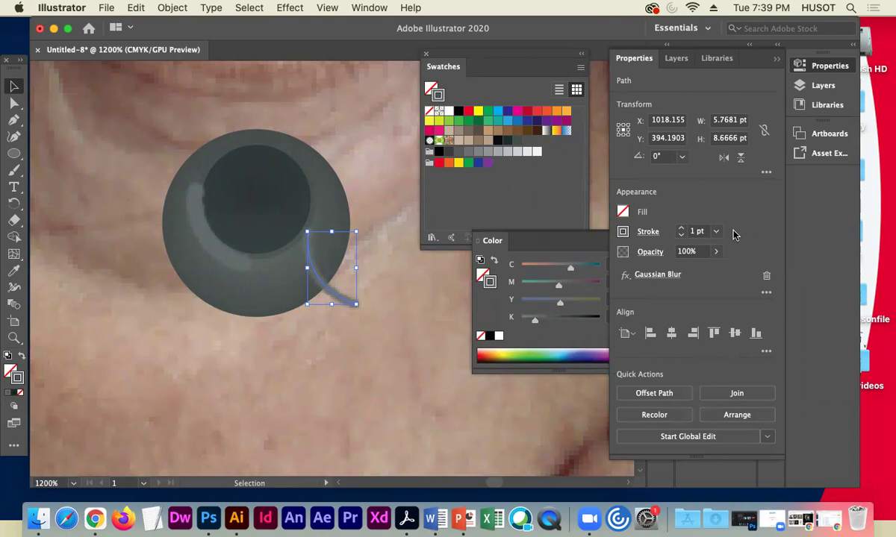
left_click(764, 277)
Move the line copy exactly over the original blurred line and bring it to the front.
left_click_drag(340, 296, 216, 253)
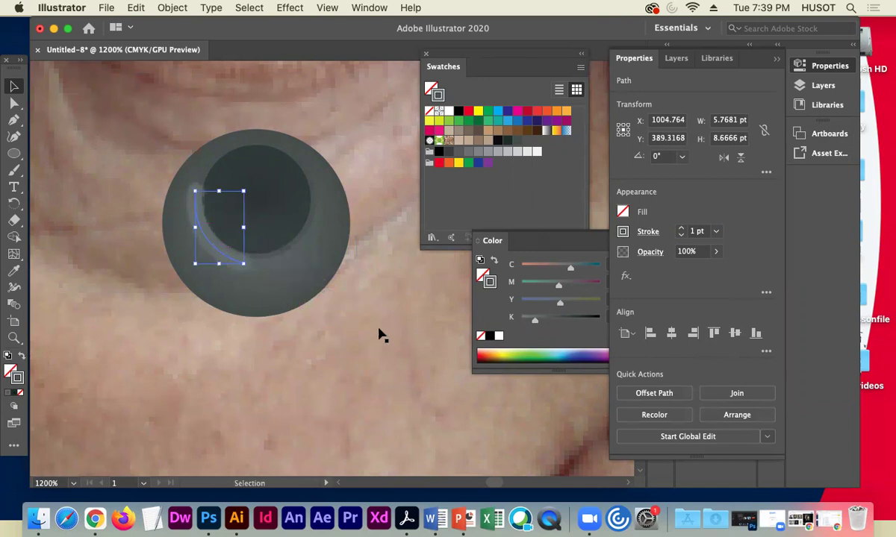
left_click(171, 4)
mouse_move(206, 35)
left_click(317, 40)
Recolour the line copy's stroke to a lighter grey, about C 48, M 32, Y 38, K 1, with a weight of 1 pt.
double_click(492, 287)
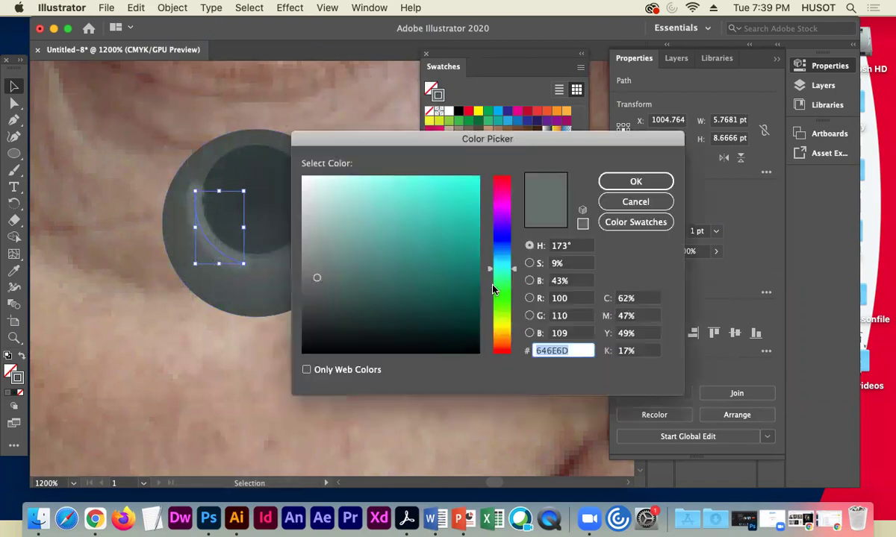
left_click(318, 261)
left_click(313, 247)
left_click(612, 180)
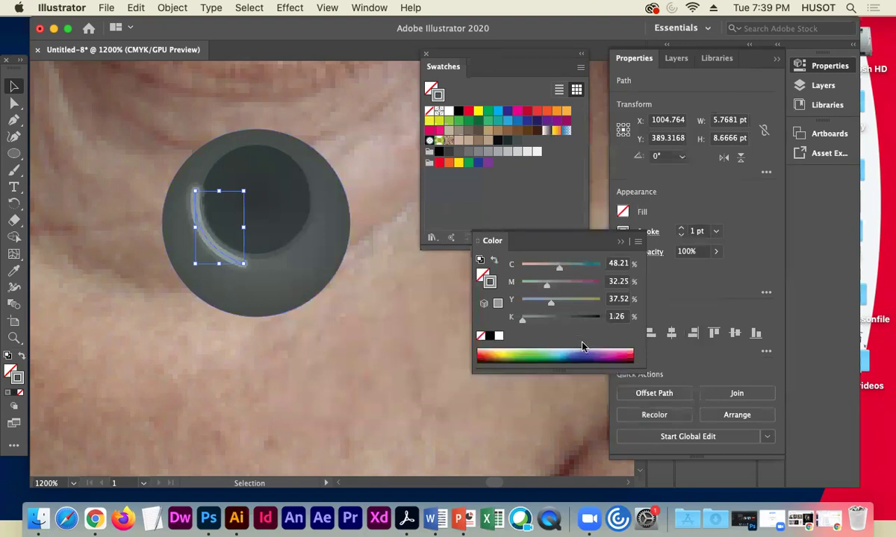
left_click_drag(705, 231, 661, 228)
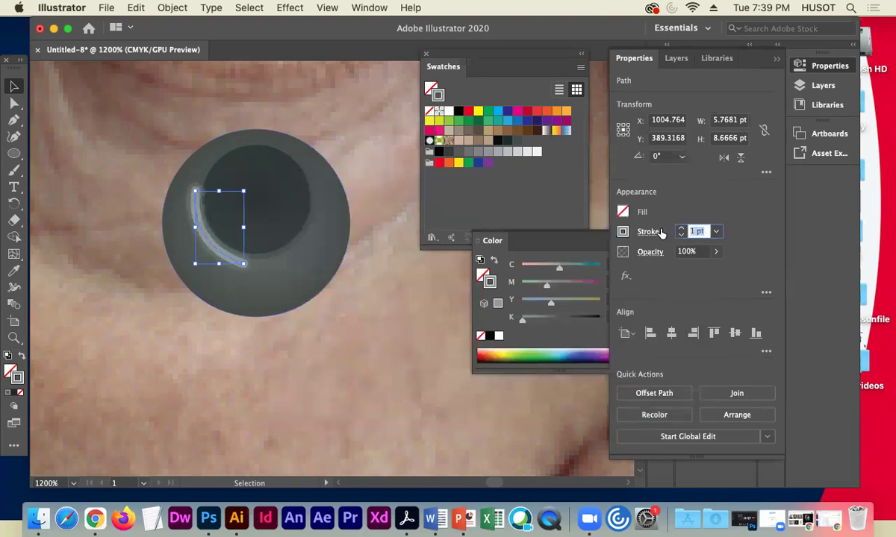
key("Return")
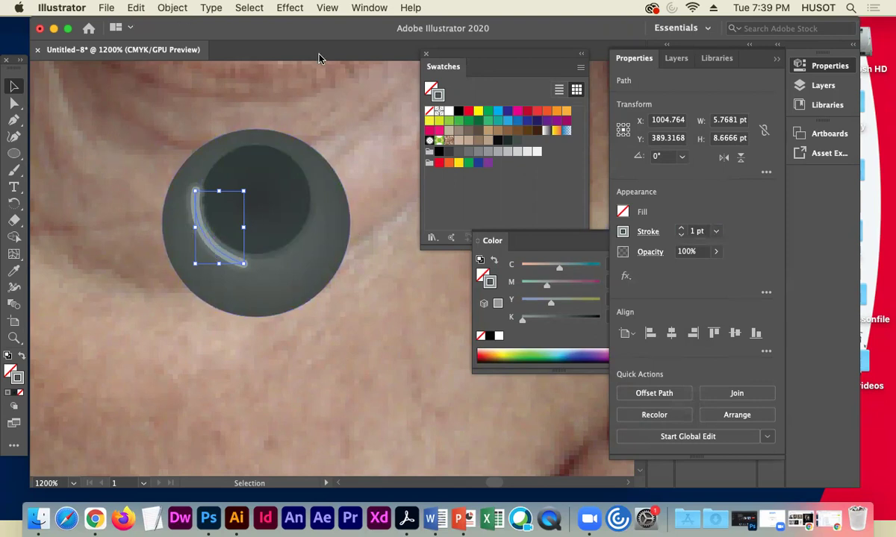
Apply a Gaussian Blur with a radius of 0.3 pixels to the light line copy and deselect it.
left_click(287, 8)
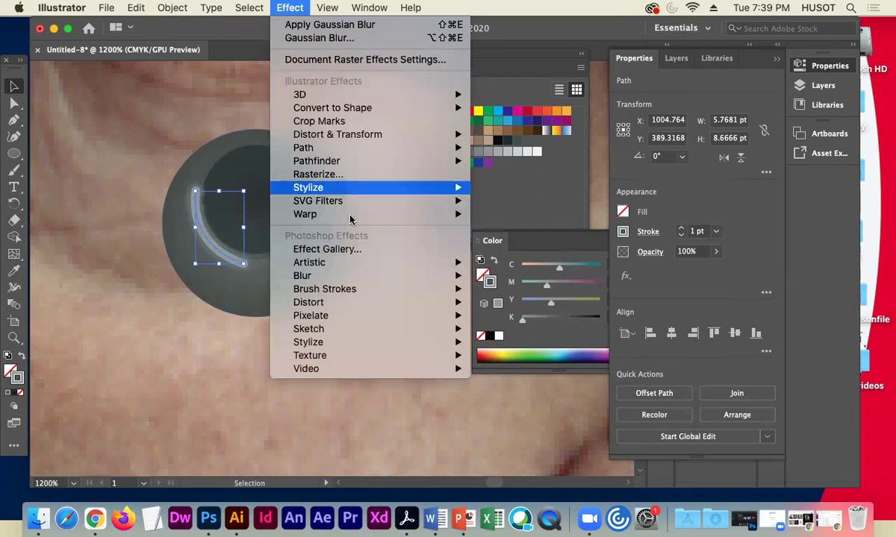
mouse_move(406, 276)
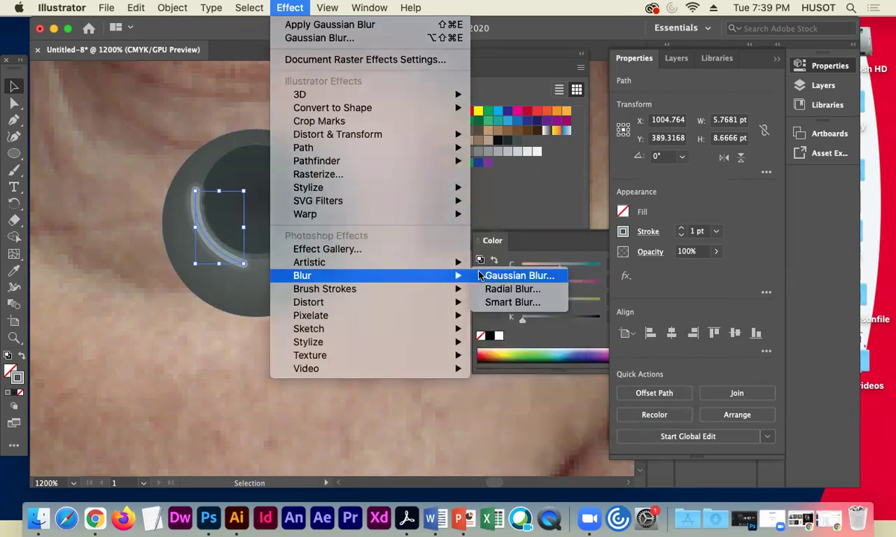
left_click(515, 275)
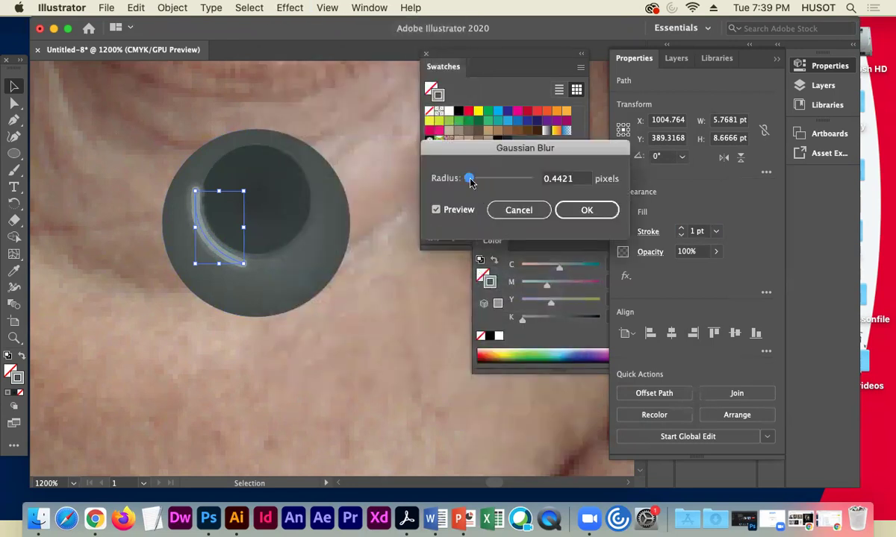
left_click(576, 180)
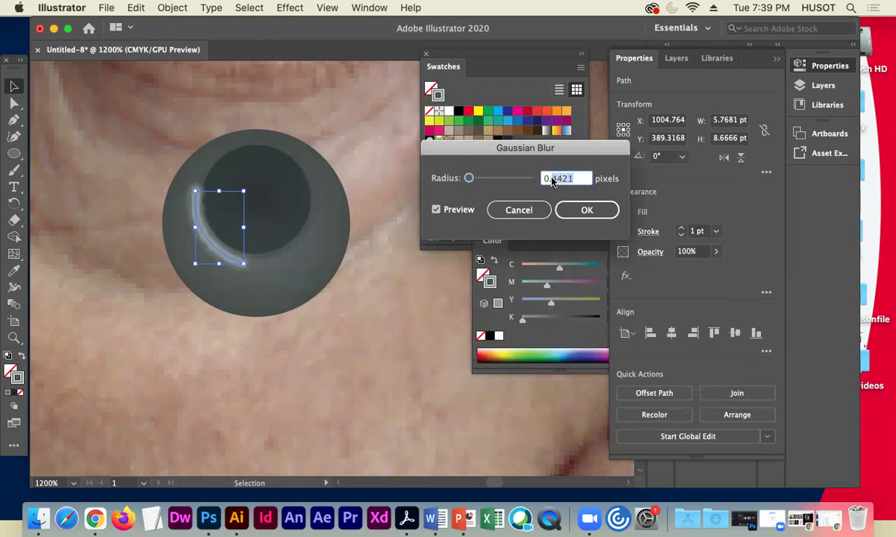
type("3")
left_click(436, 210)
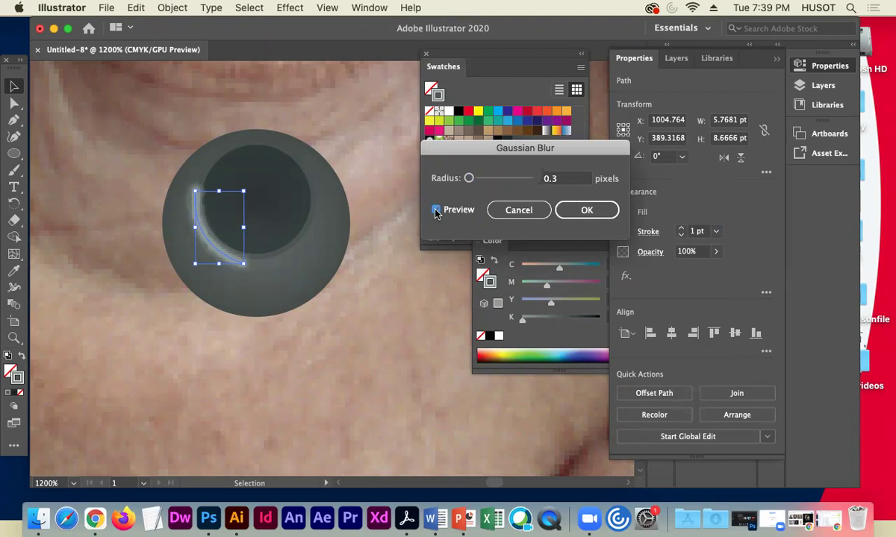
left_click(580, 209)
left_click(110, 149)
key("super+minus")
key("super+minus")
key("super+minus")
key("super+minus")
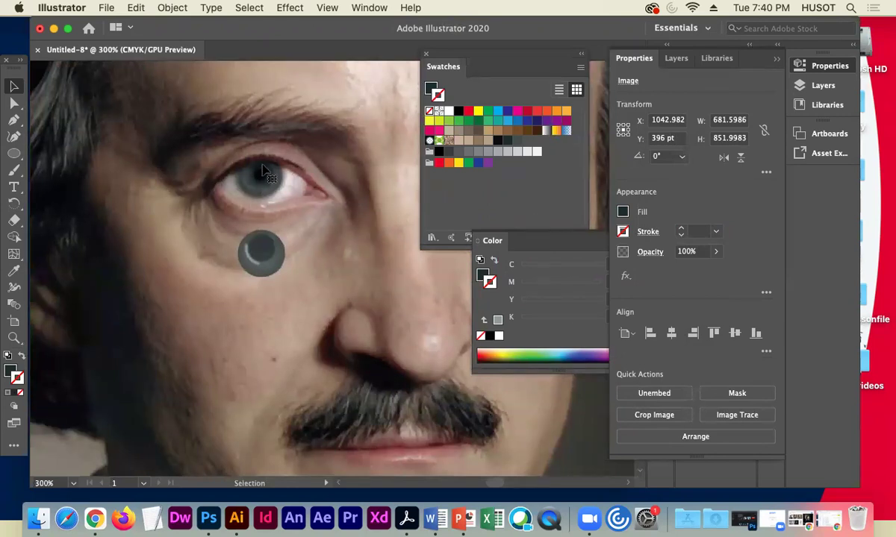
left_click_drag(223, 172, 233, 185)
key("super+z")
key("super+1")
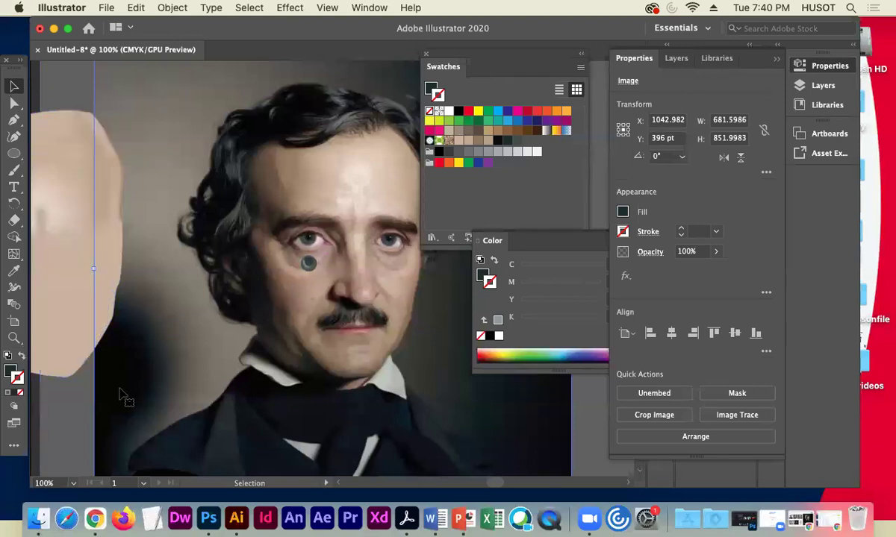
left_click(61, 398)
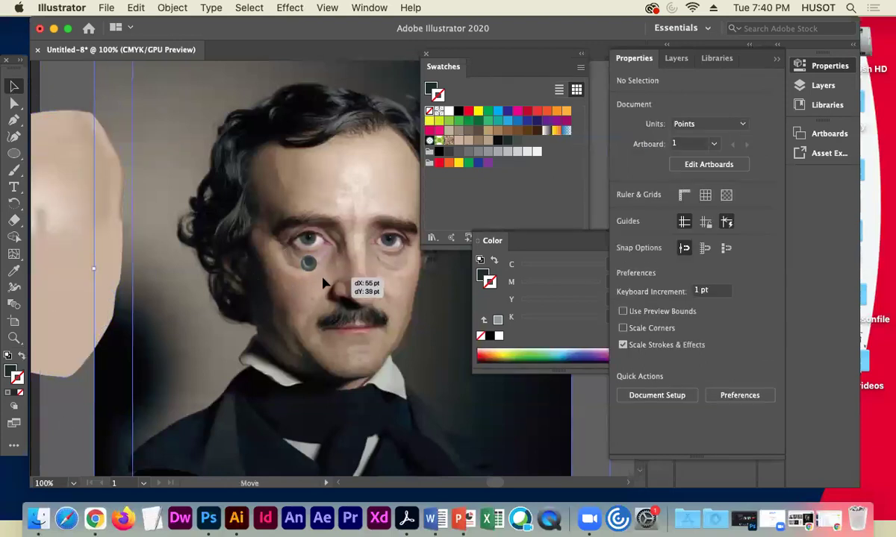
left_click(326, 286)
left_click_drag(48, 430, 364, 237)
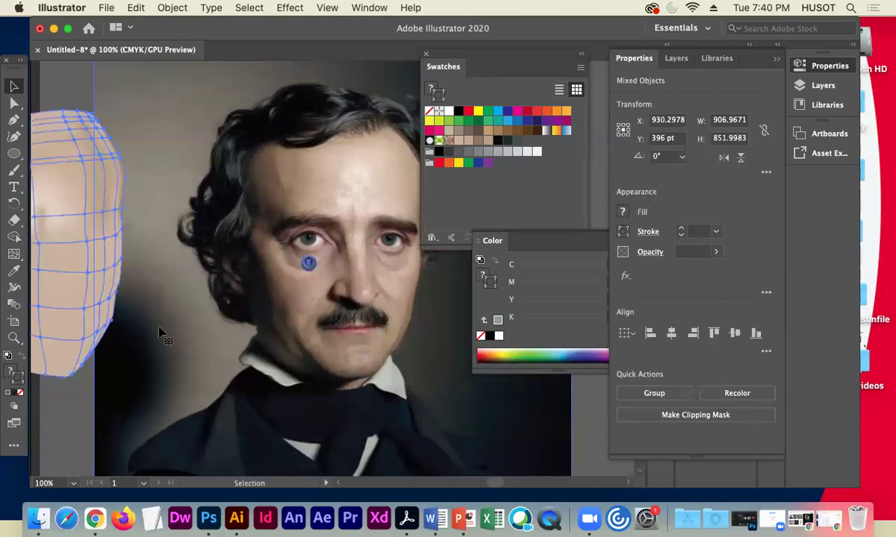
left_click(73, 400)
key("super+minus")
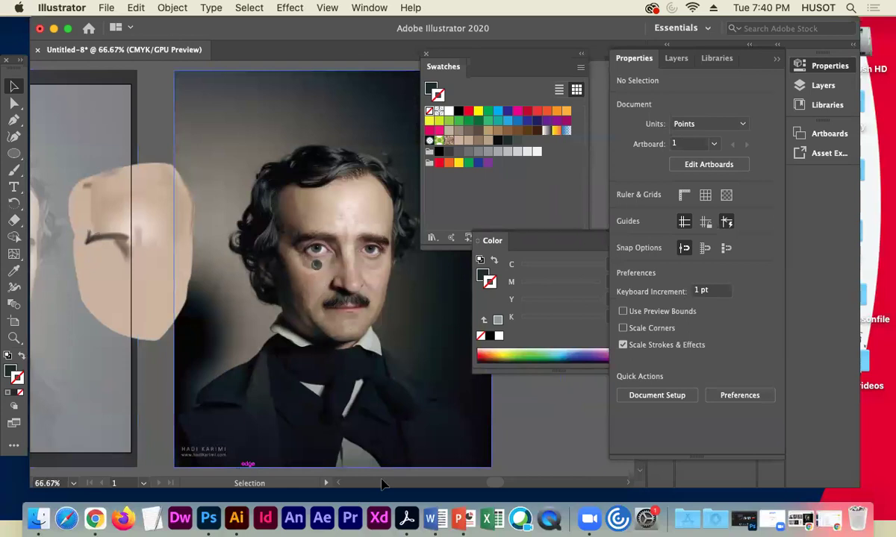
Select all iris pieces without the photo and move them below the eyebrow on the drawn face, leaving nothing selected.
left_click(306, 257)
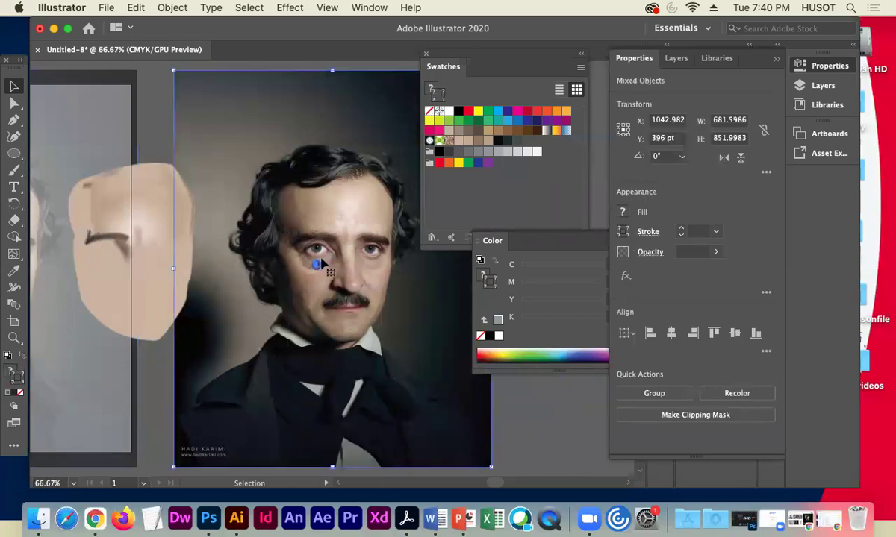
left_click(326, 299, "shift")
left_click(315, 262)
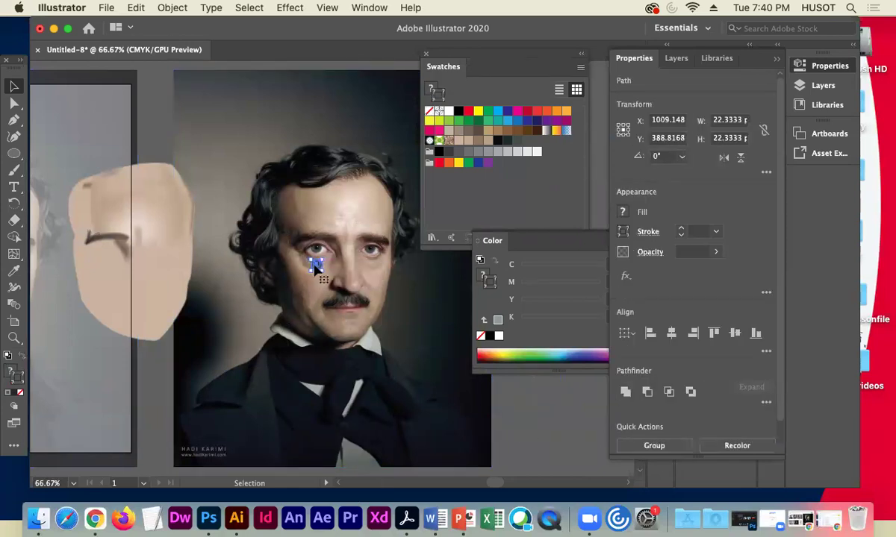
left_click_drag(315, 262, 107, 249)
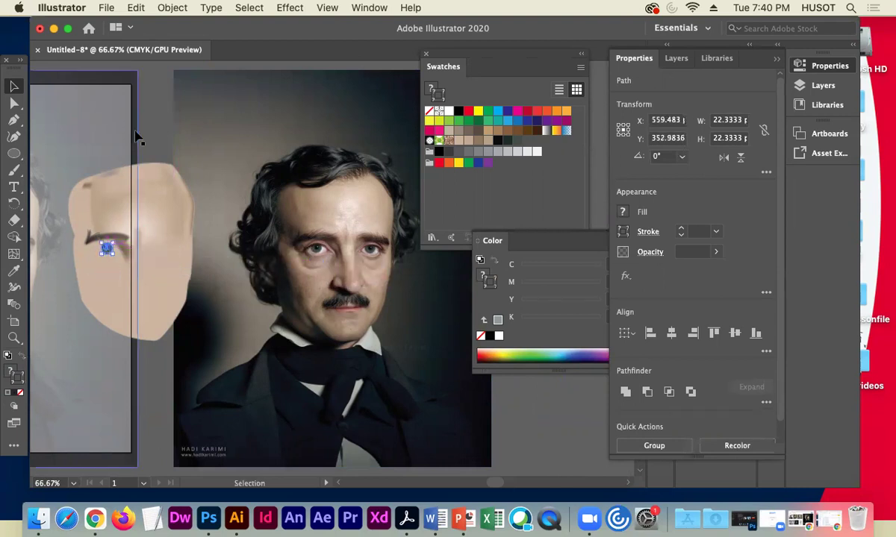
left_click(152, 135)
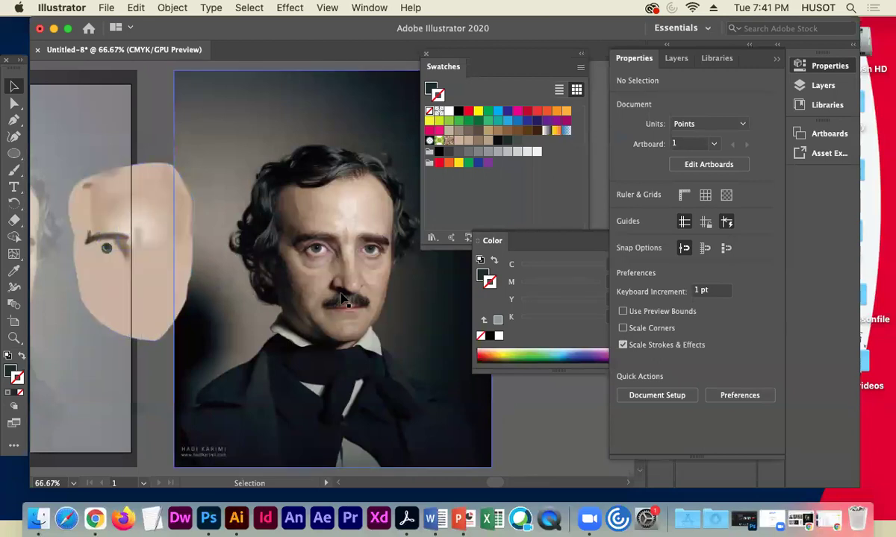
Draw a closed wavy hair-lock shape about 151 by 54 pt along the photo's front hairline with the Pen tool.
left_click(13, 120)
left_click(293, 186)
left_click_drag(341, 176, 304, 181)
left_click(363, 168)
left_click(301, 179)
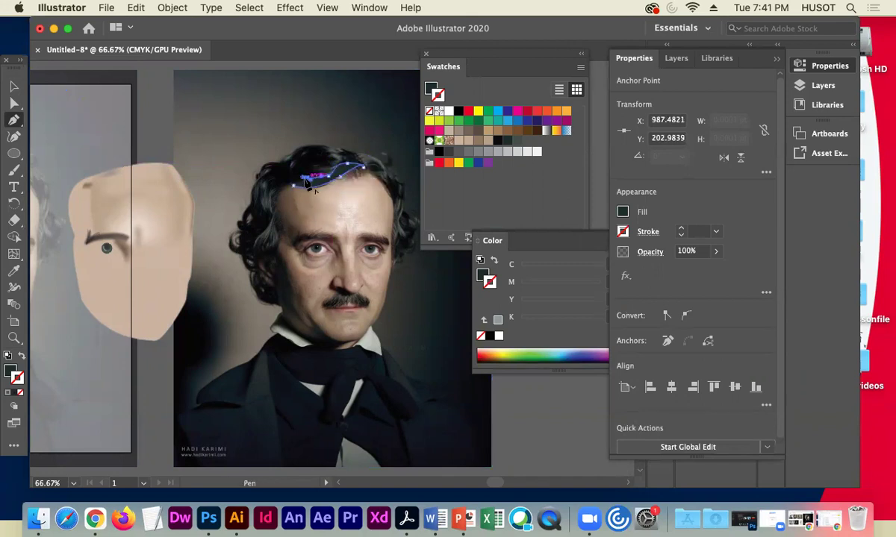
left_click(294, 185)
Move the hair-lock shape down from the hairline onto the forehead of the photo.
left_click(14, 86)
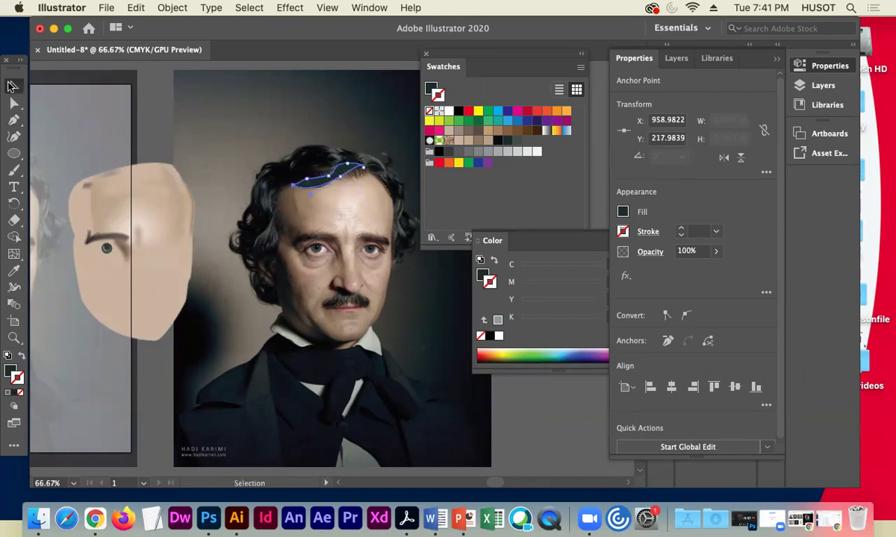
left_click(156, 92)
left_click(304, 183)
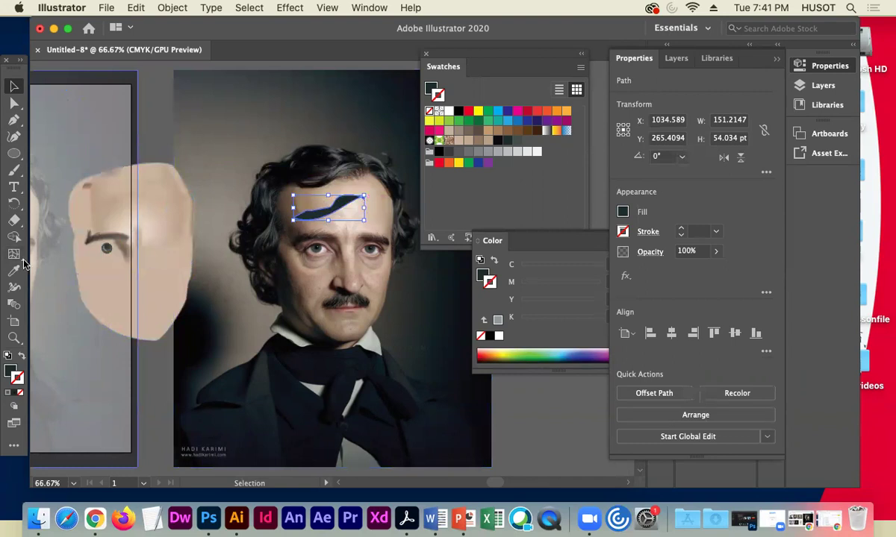
Fill the hair-lock shape with the near-black hair colour sampled from the photo, and deselect it.
left_click(9, 369)
left_click(14, 271)
left_click(314, 183)
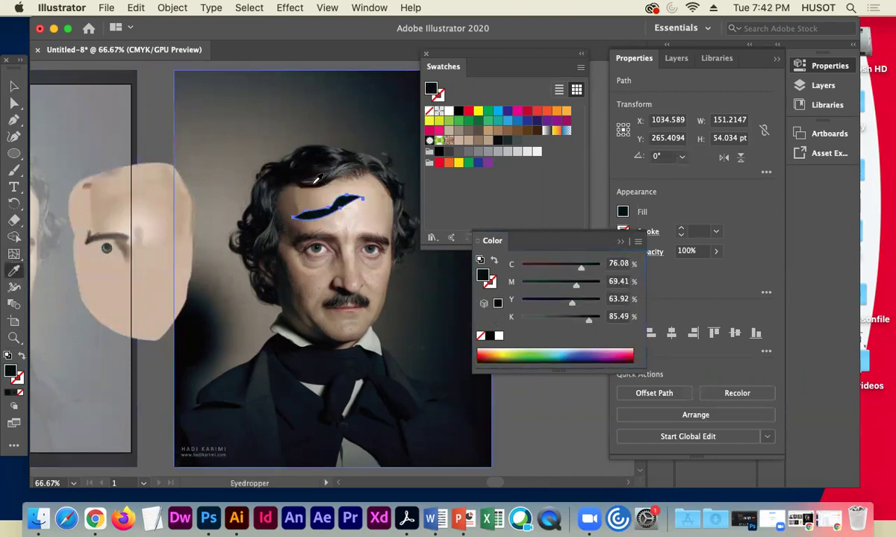
left_click(15, 88)
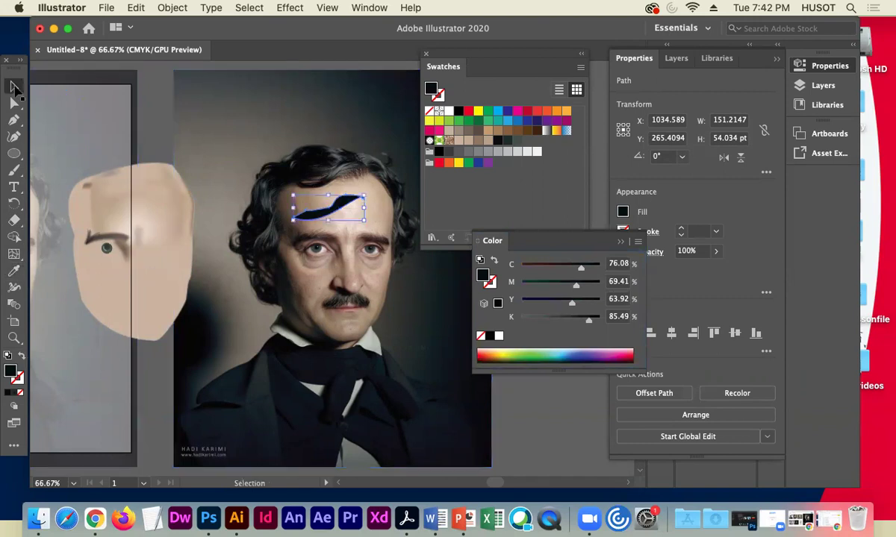
left_click(164, 94)
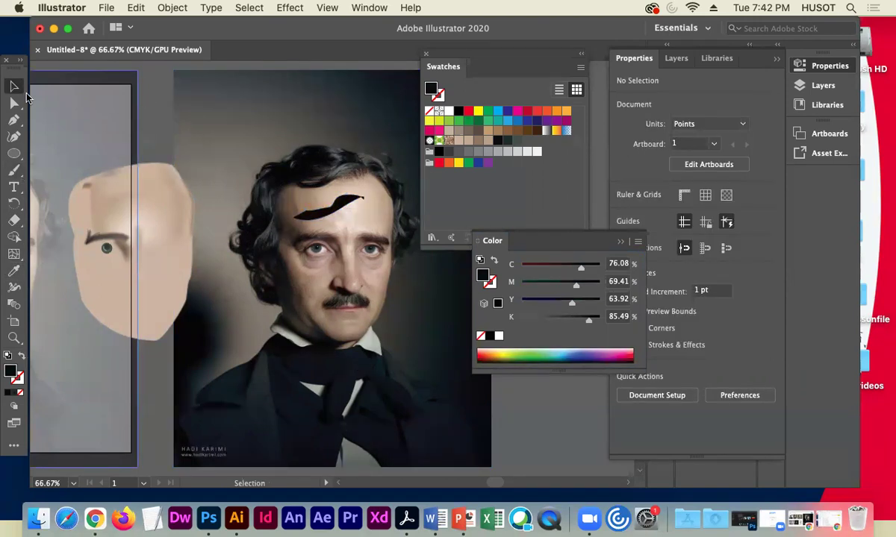
Sample a lighter grey from the highlight in the photo's front hair as the fill colour, with nothing selected.
left_click(13, 270)
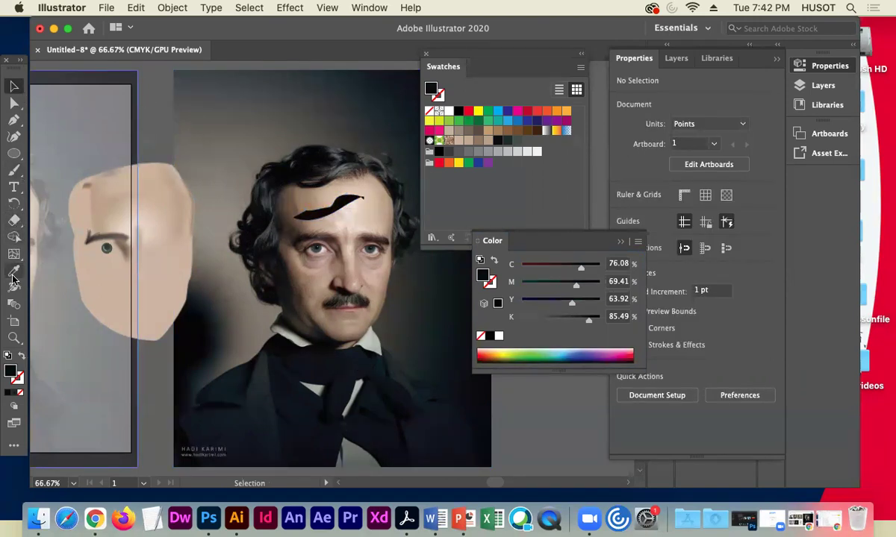
left_click(345, 166)
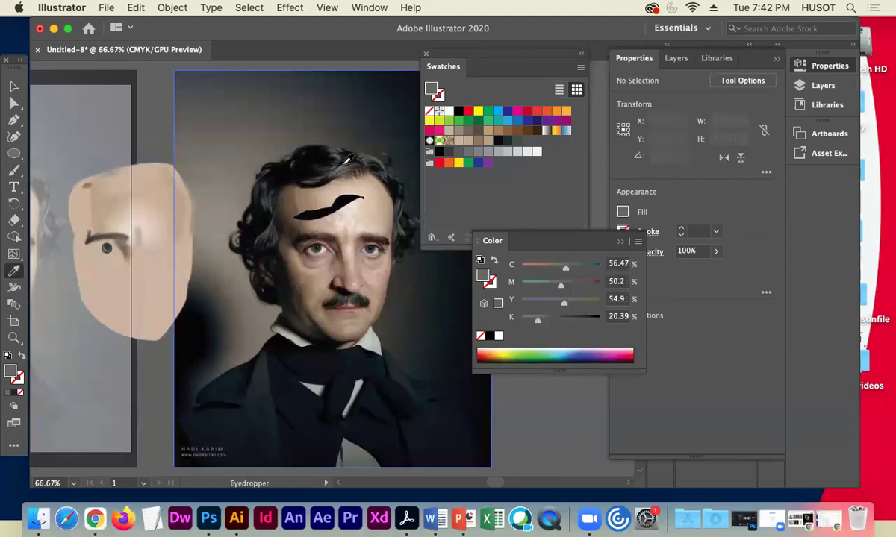
left_click(344, 162)
left_click(345, 163)
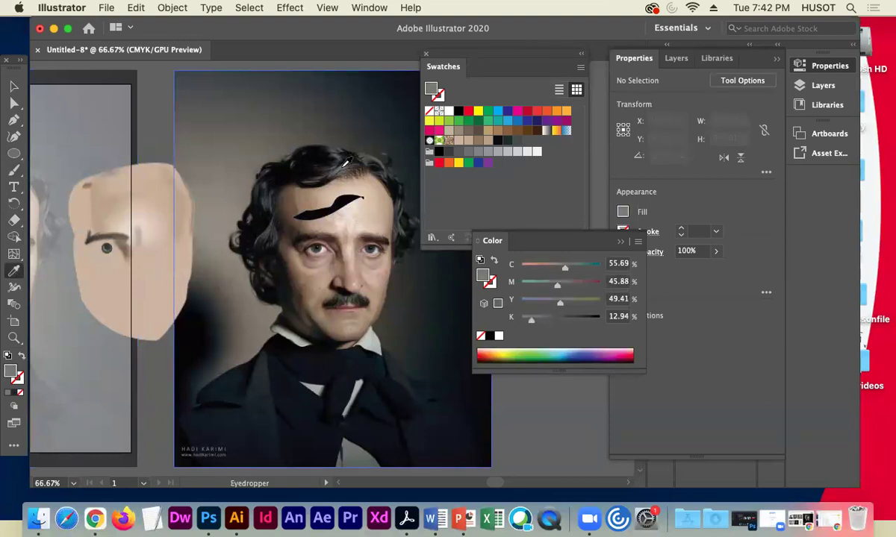
Apply a linear gradient fill to the dark hair-lock shape on the photo's forehead.
left_click(13, 86)
left_click(319, 208)
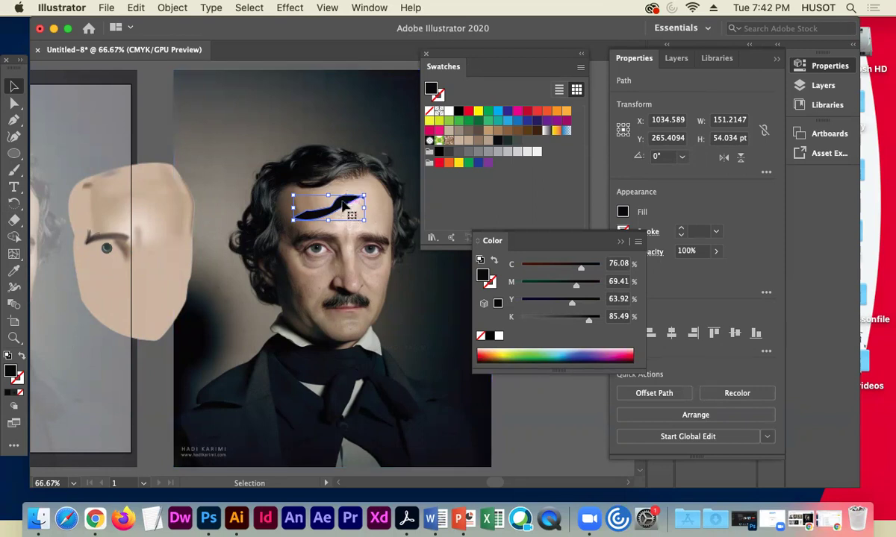
left_click_drag(598, 236, 538, 292)
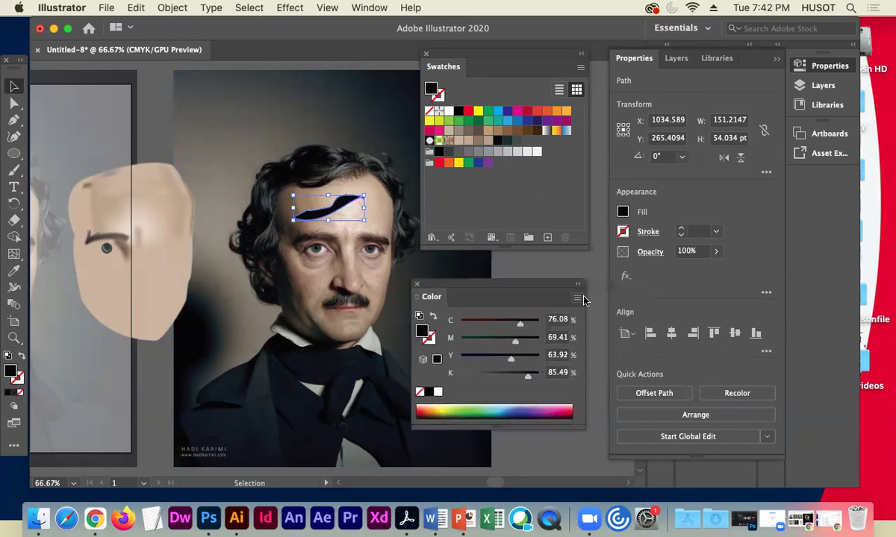
left_click(777, 62)
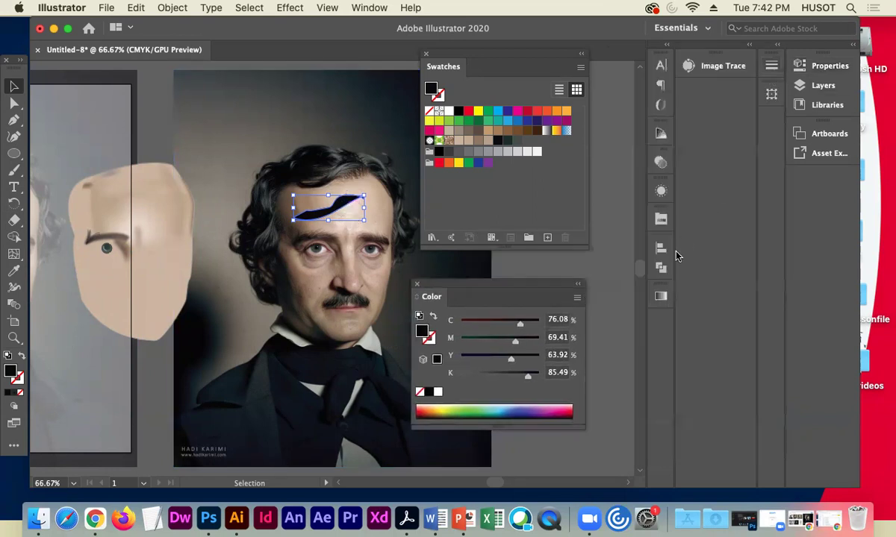
left_click(661, 297)
left_click(561, 395)
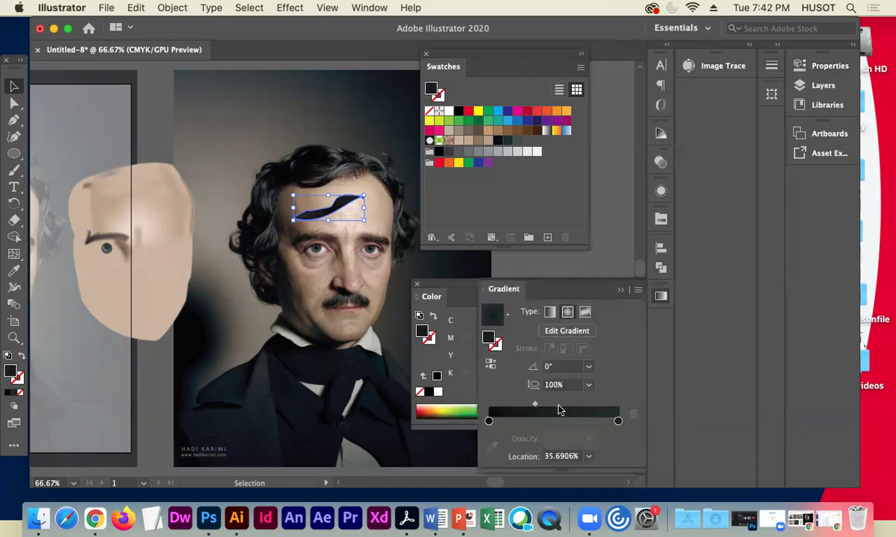
left_click(585, 313)
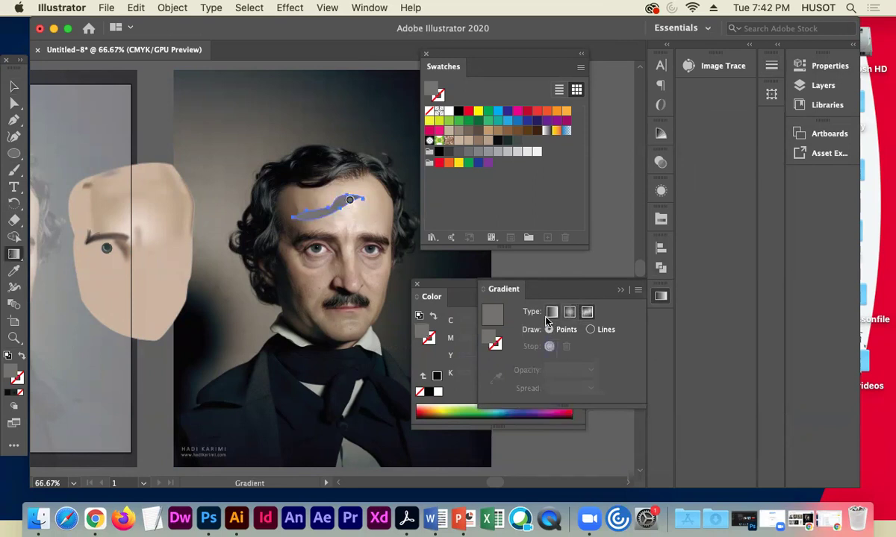
left_click(550, 314)
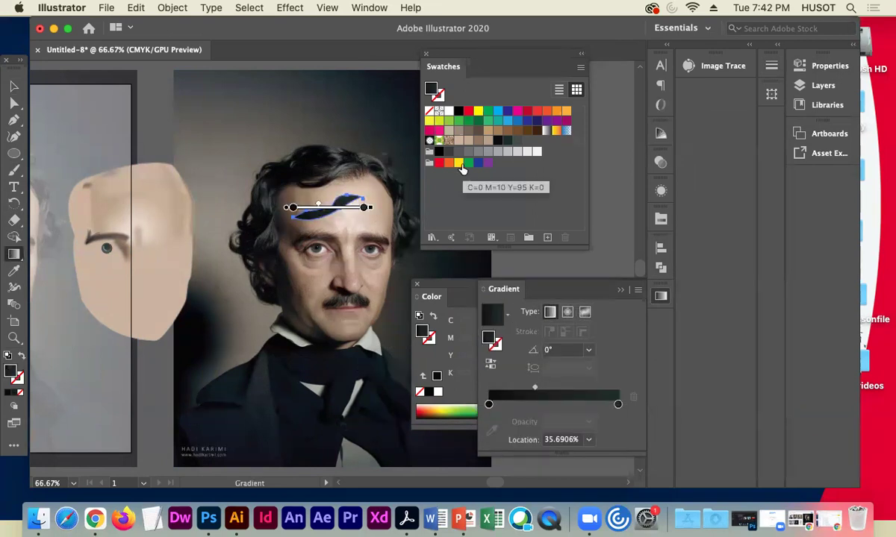
Set the hair lock's gradient from black to 80% grey, angle it about 15° along the shape, and deselect it.
left_click_drag(442, 153, 488, 404)
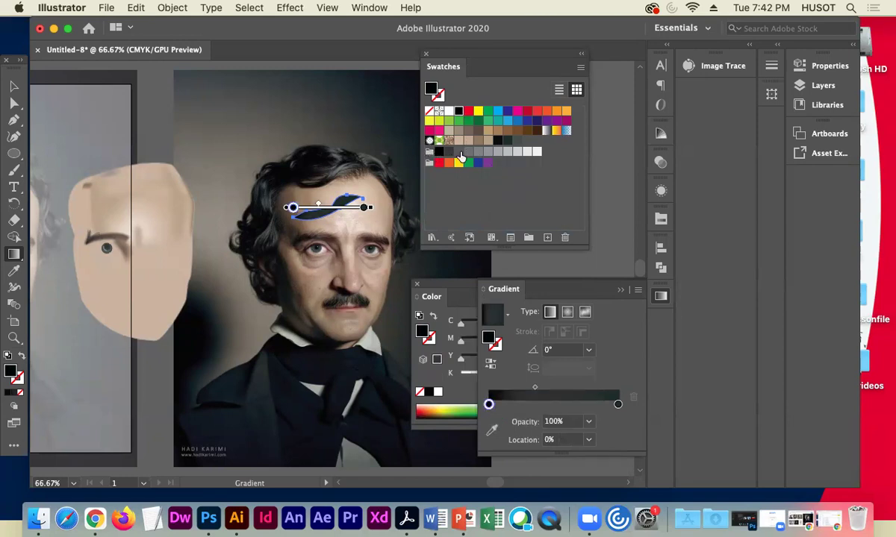
left_click_drag(455, 157, 618, 408)
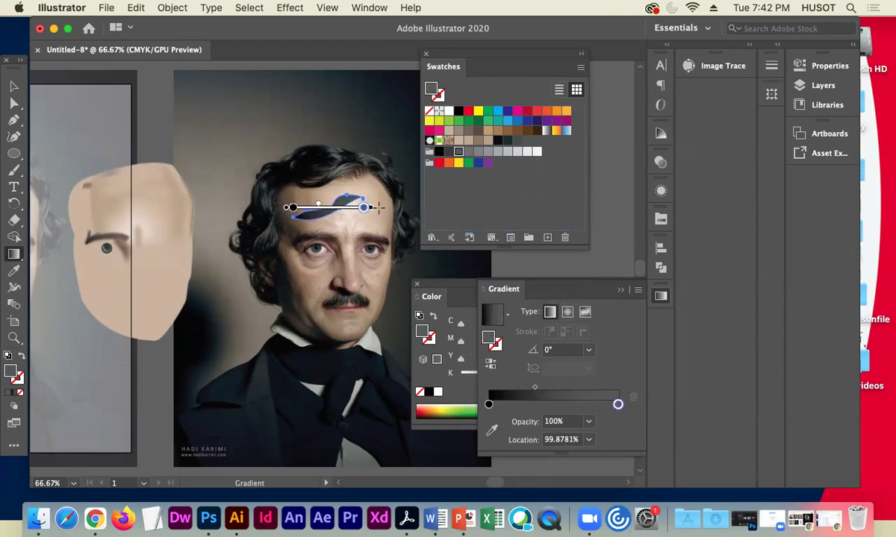
left_click_drag(289, 208, 295, 217)
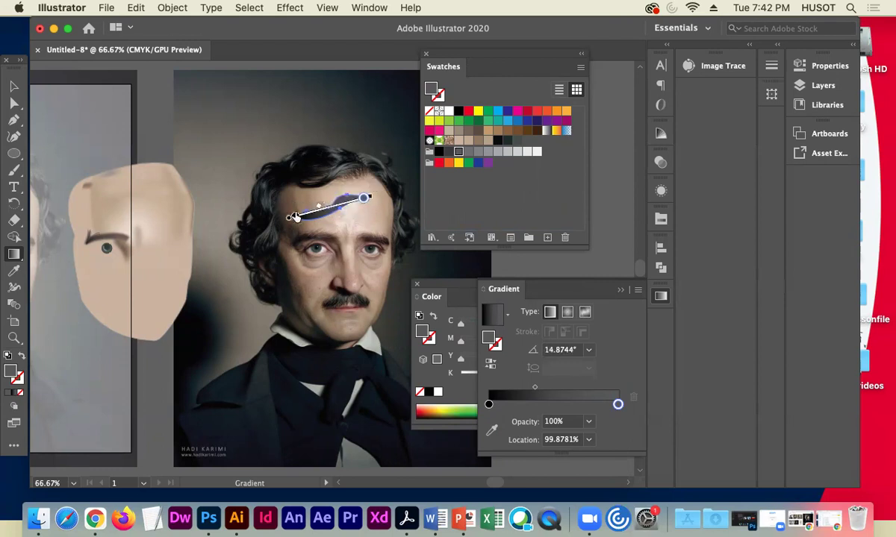
left_click(13, 87)
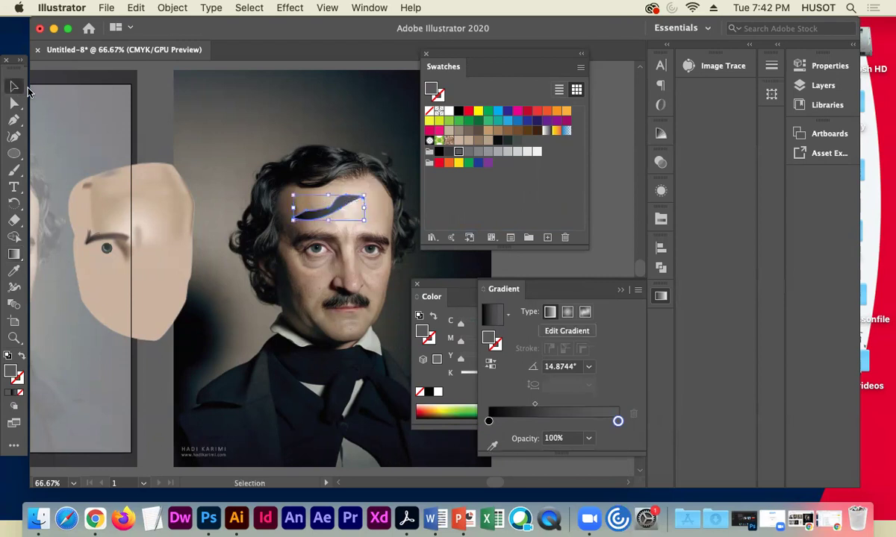
left_click(313, 200)
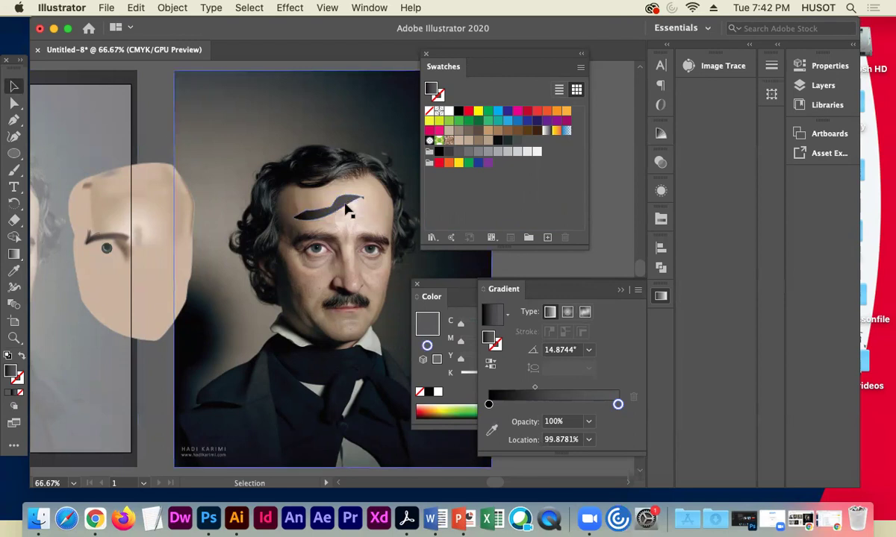
Move the gradient hair lock onto the upper edge of the drawn face and set its opacity to 84%.
mouse_move(321, 203)
left_mouse_down()
mouse_move(145, 198)
mouse_move(127, 176)
left_mouse_up()
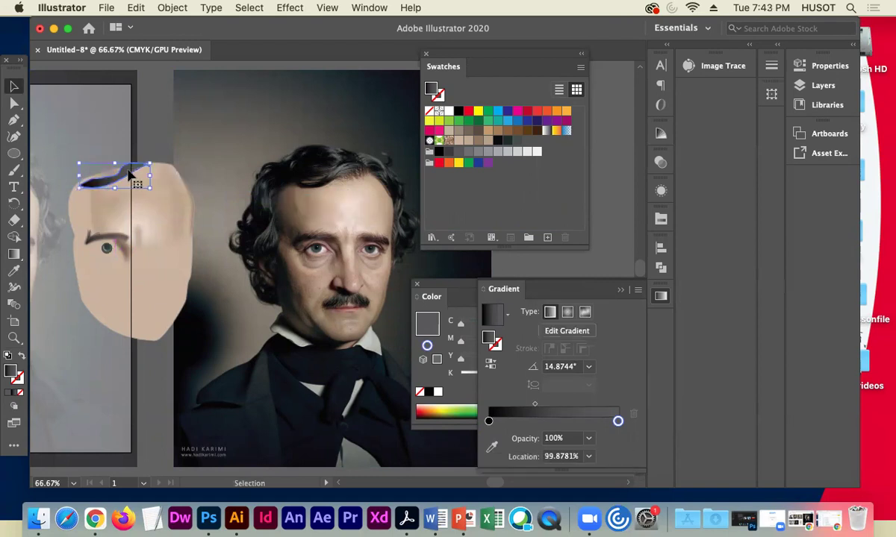
left_click(146, 114)
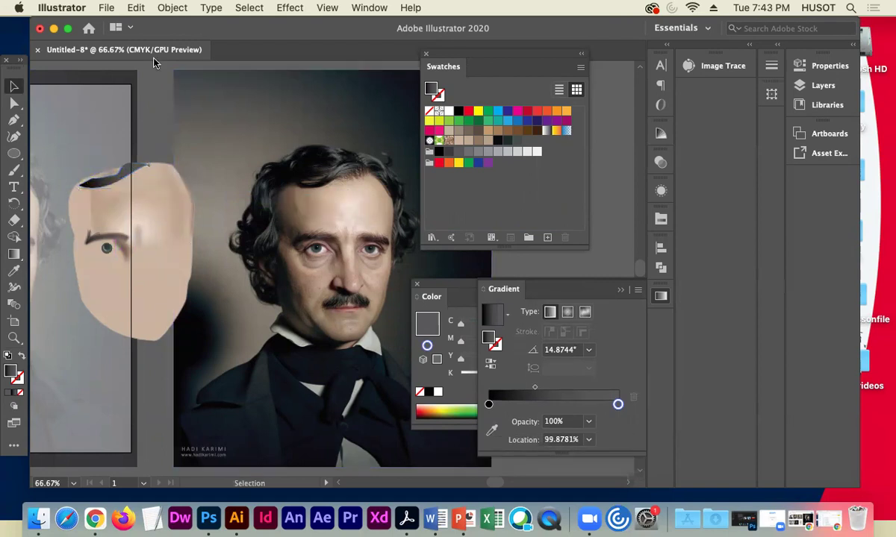
left_click(130, 168)
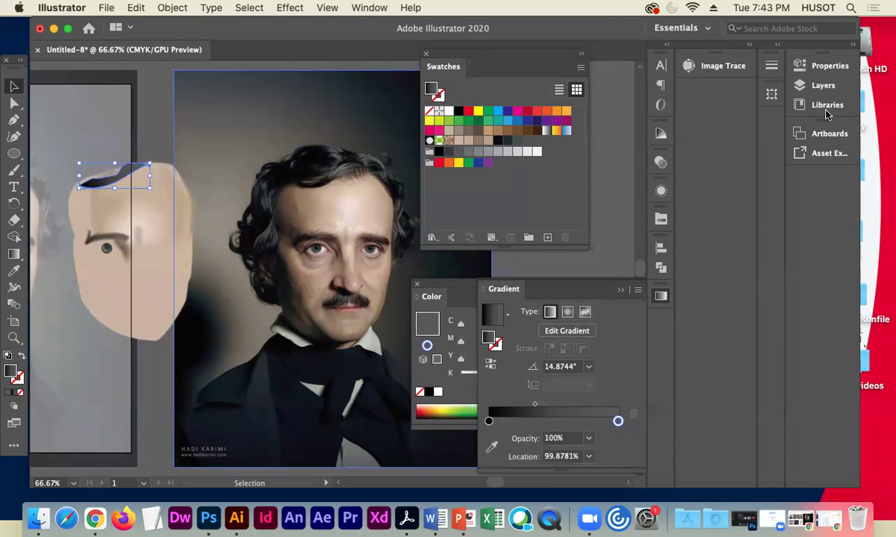
left_click(813, 65)
left_click(715, 252)
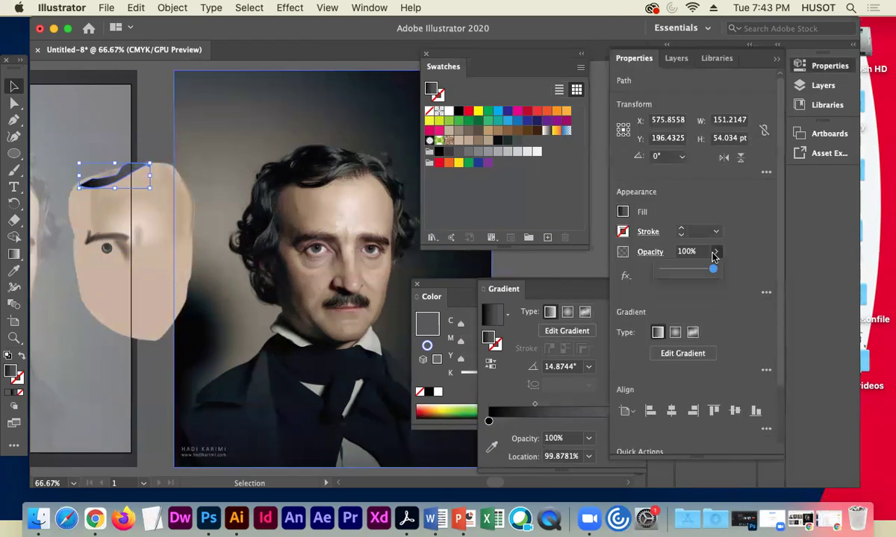
left_click_drag(713, 270, 705, 271)
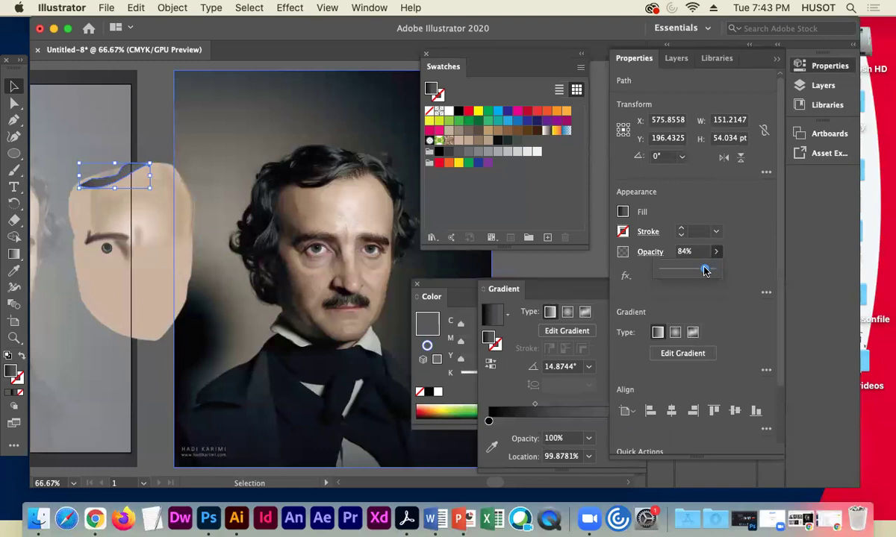
left_click(187, 146)
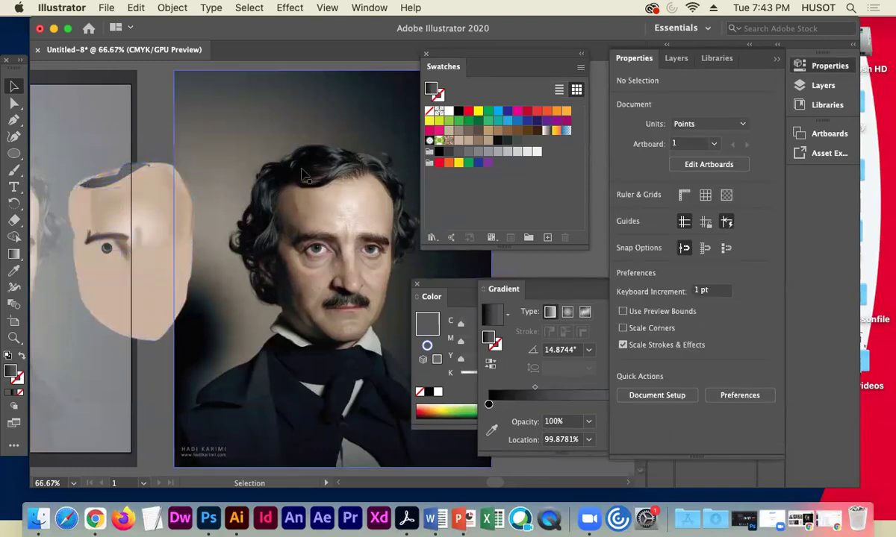
Draw a curved open strand about 51 by 17 pt along the photo's front hair highlight with the Pen tool.
key("super+equal")
key("super+equal")
key("super+equal")
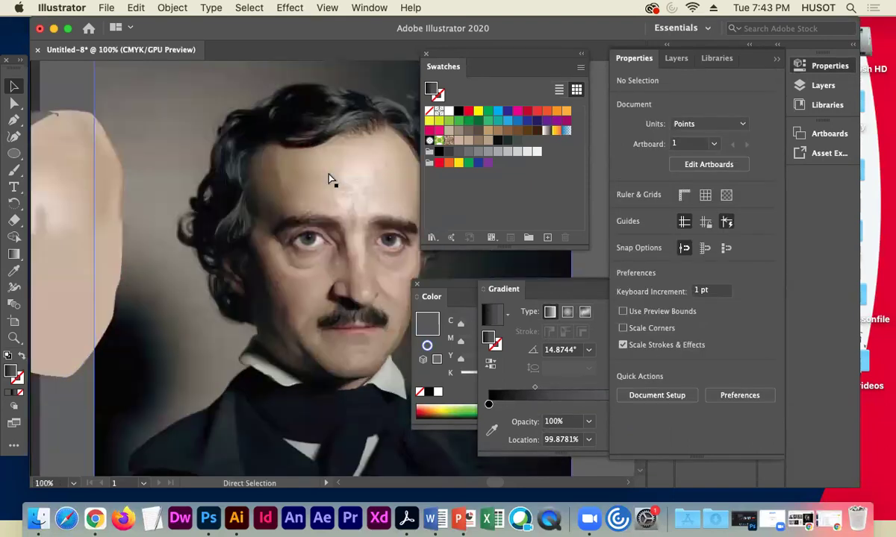
key("space")
scroll(186, 238, "up", 6)
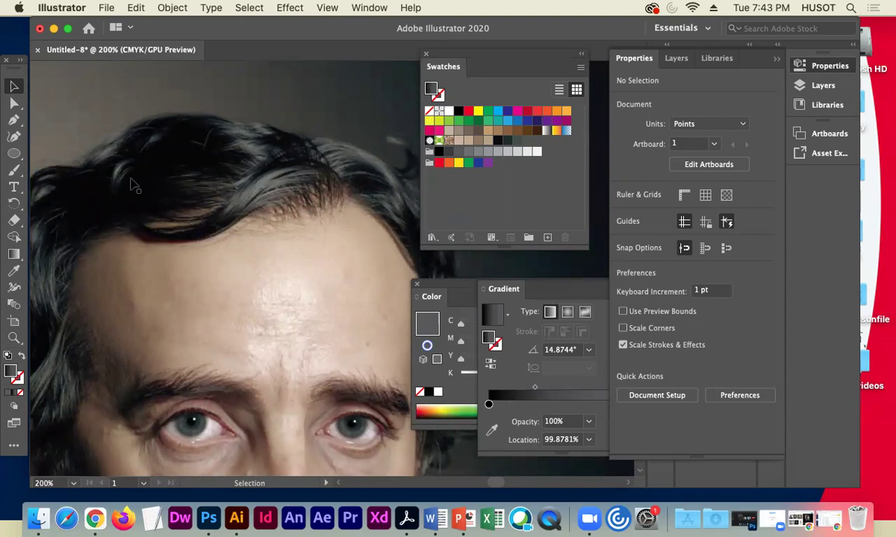
left_click(14, 118)
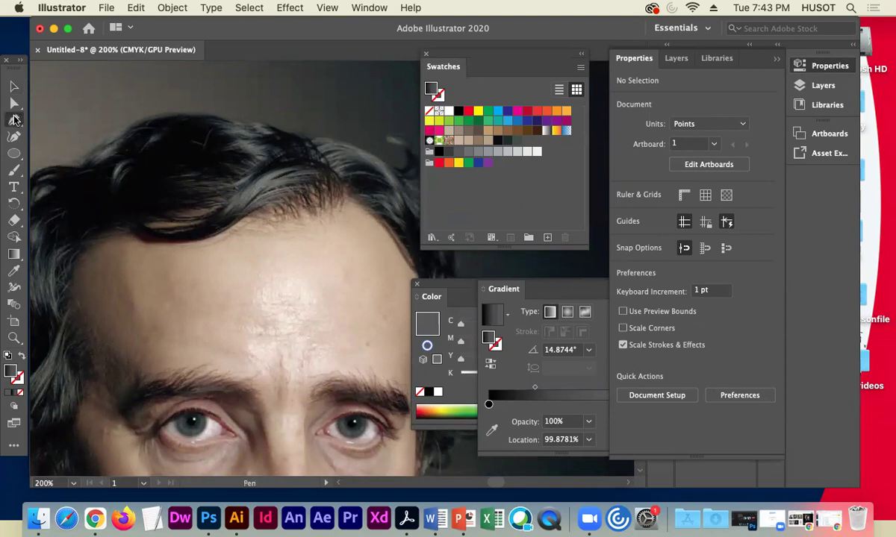
left_click(242, 212)
left_click_drag(314, 186, 351, 195)
Give the curved strand no fill and a 60% grey stroke.
left_click(21, 356)
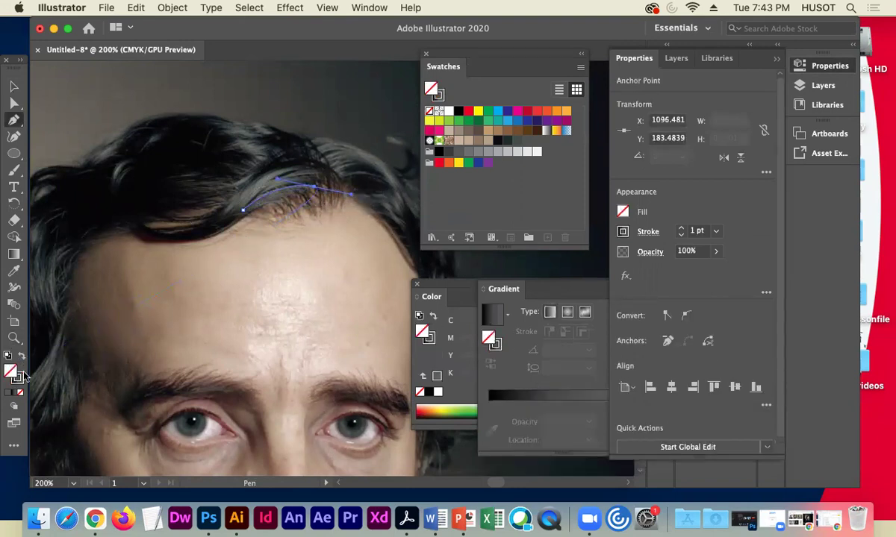
left_click(18, 377)
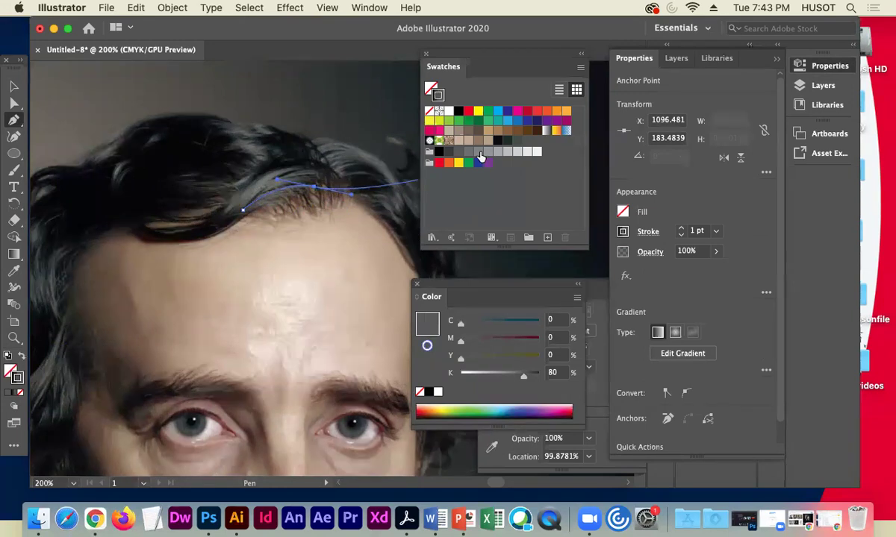
left_click(478, 155)
Move the grey strand off the photo onto the upper forehead of the drawn face.
left_click(13, 86)
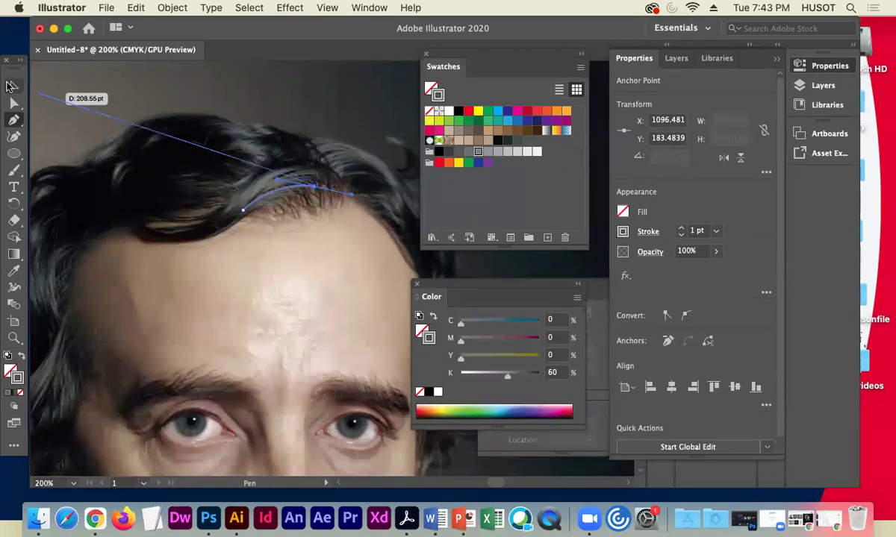
left_click(100, 211)
left_click_drag(262, 194, 126, 251)
key("a")
key("super+minus")
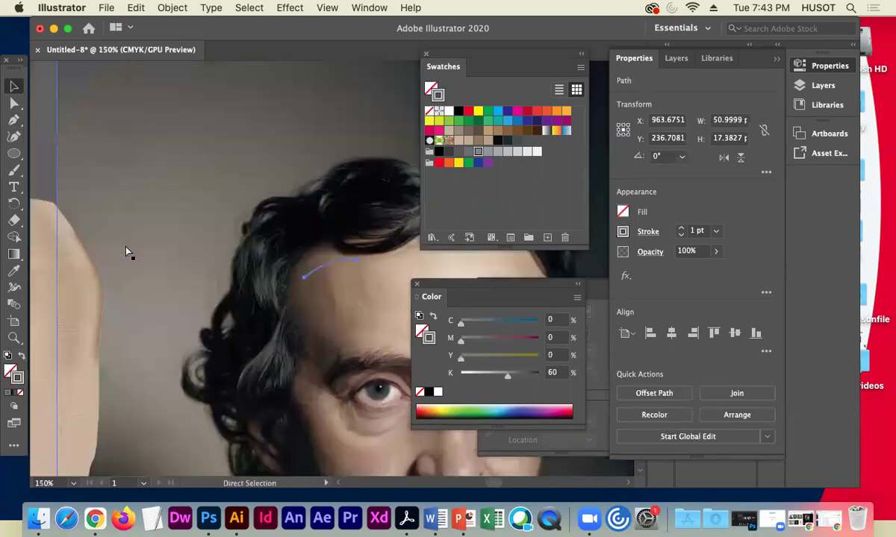
key("super+minus")
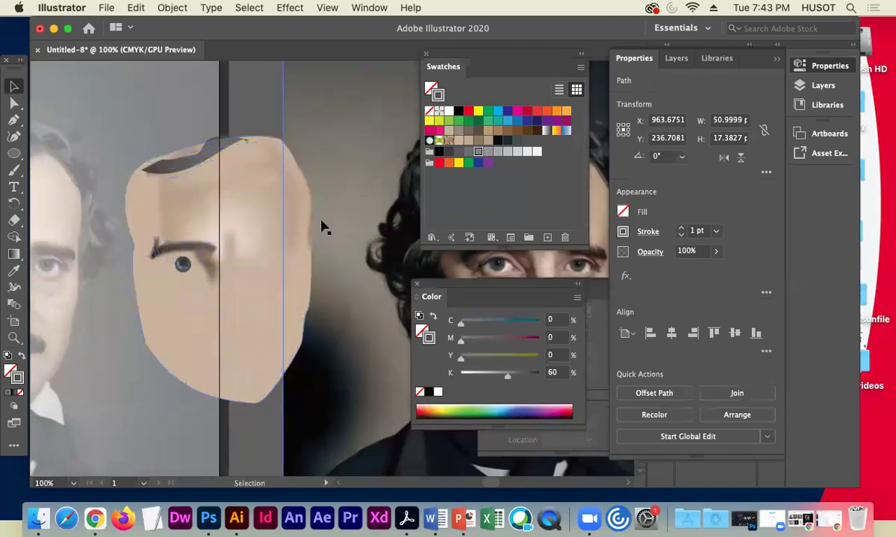
left_click_drag(320, 222, 265, 237)
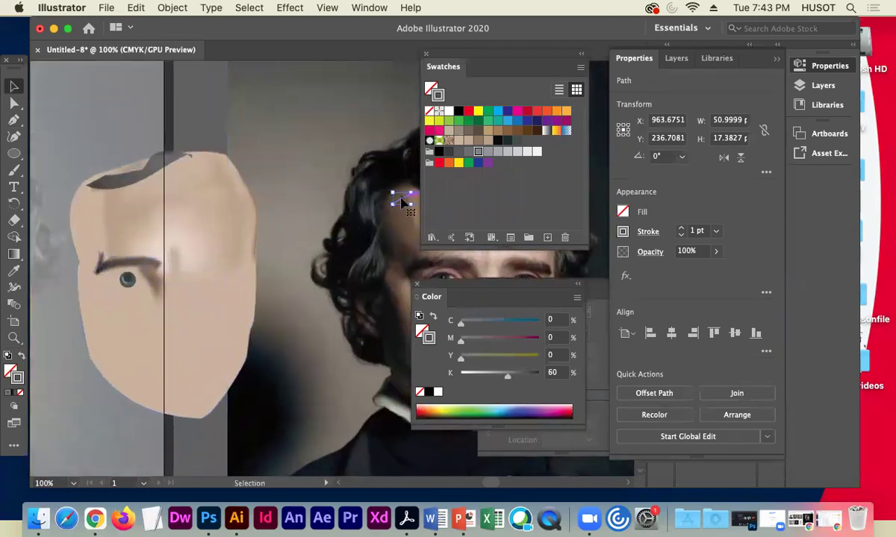
left_click_drag(403, 197, 212, 174)
Rotate the grey strand about 4.5°, place it over the upper end of the drawn hair lock, and deselect it.
mouse_move(256, 206)
left_mouse_down()
mouse_move(214, 242)
mouse_move(270, 204)
left_mouse_up()
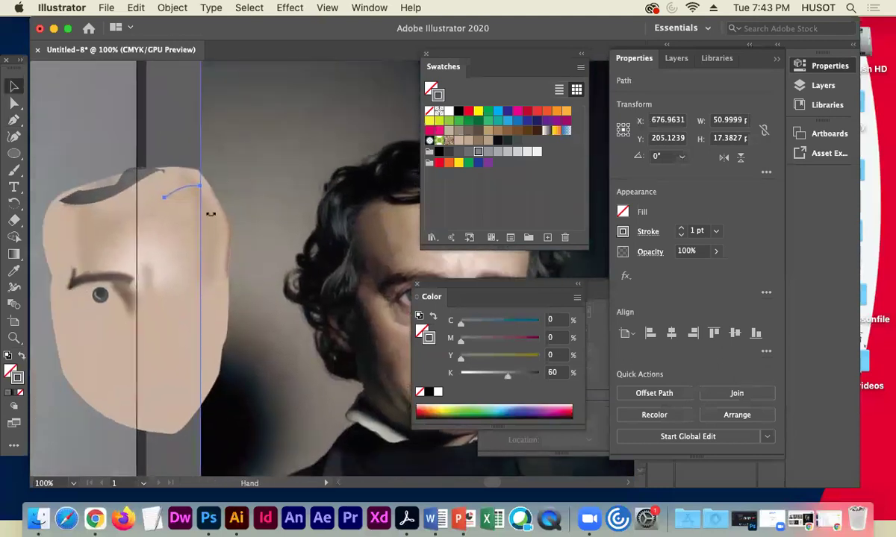
left_click_drag(180, 190, 153, 183)
key("super+z")
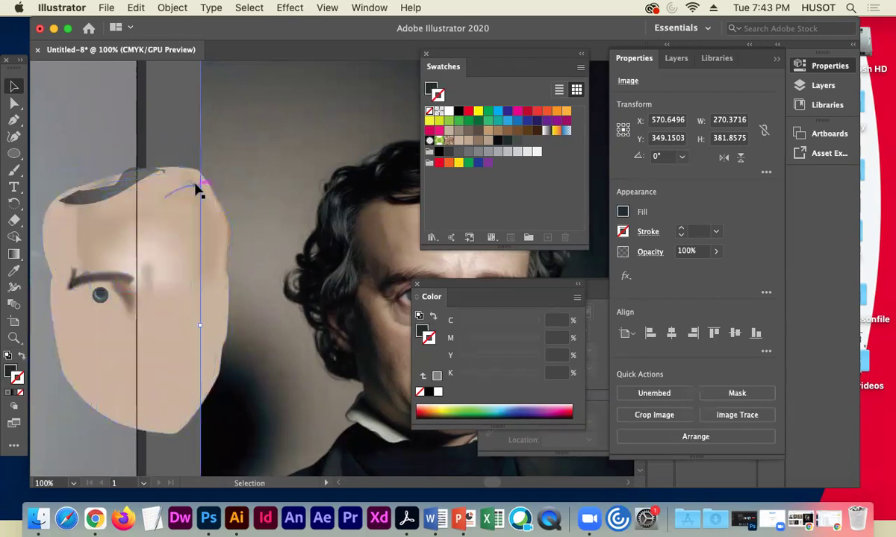
left_click(193, 187)
left_click(173, 199)
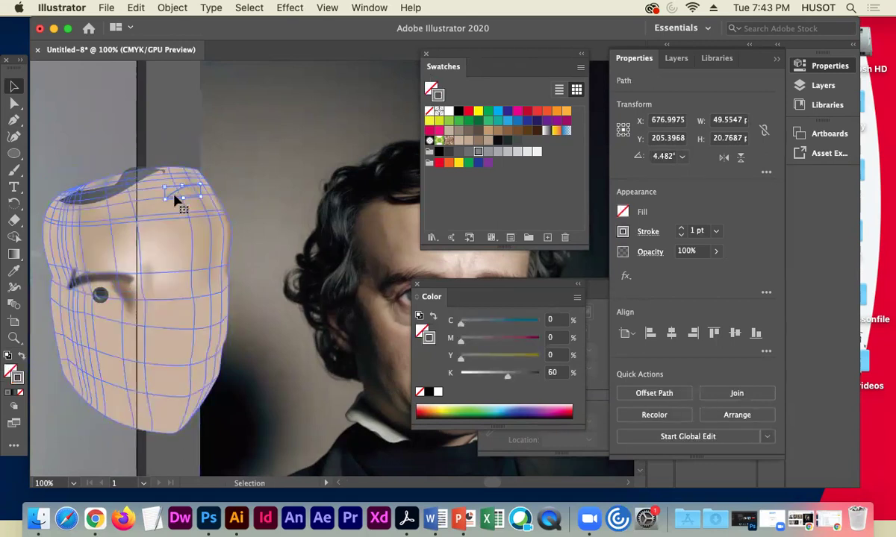
left_click_drag(176, 194, 140, 181)
left_click(195, 131)
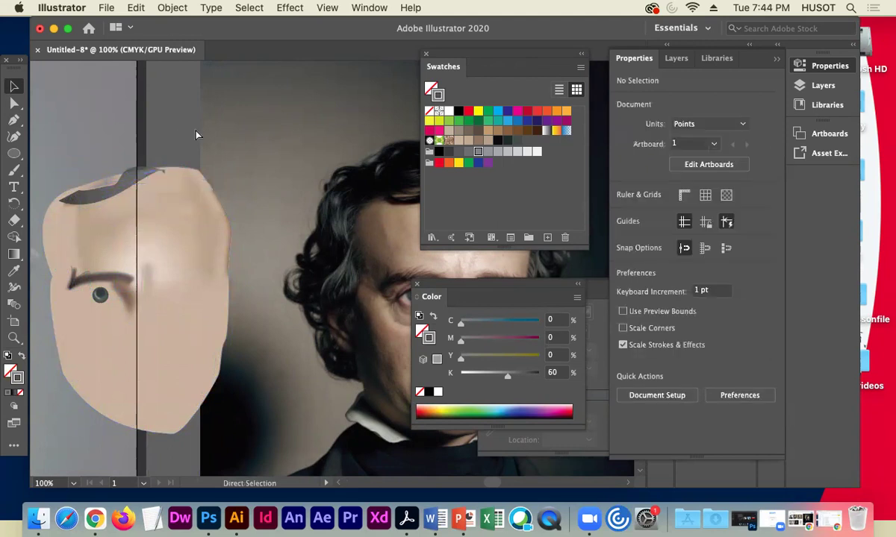
Examine the strand on the drawn hair lock up close, and the individual strands and highlights along the photo's hairline.
key("super+plus")
key("super+plus")
key("super+plus")
left_click_drag(193, 129, 410, 237)
left_click_drag(230, 144, 336, 210)
left_click(166, 146)
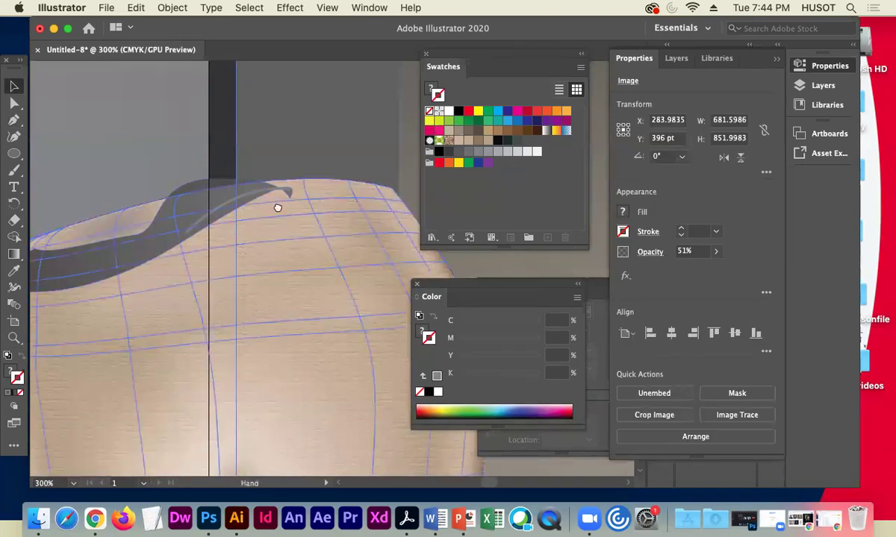
left_click_drag(314, 206, 170, 215)
left_click_drag(339, 164, 124, 185)
left_click_drag(223, 169, 14, 152)
left_click_drag(156, 183, 13, 157)
left_click_drag(187, 174, 116, 207)
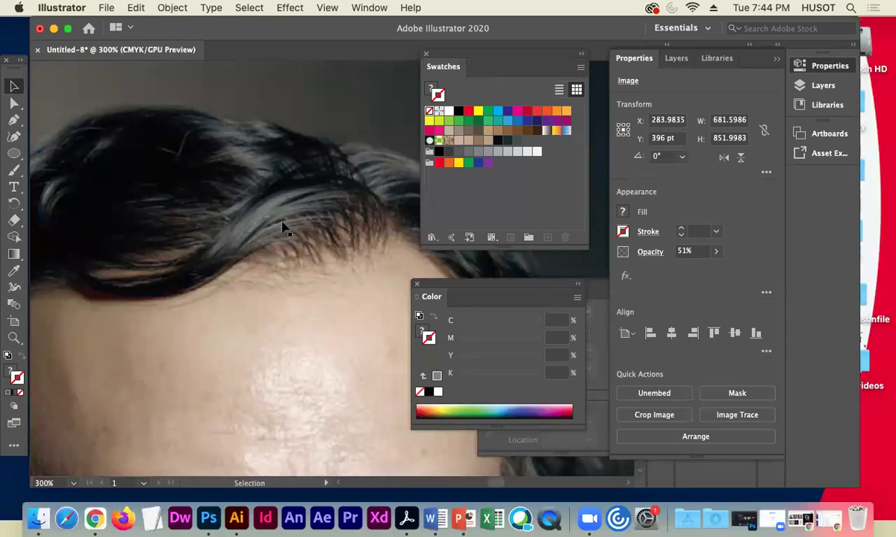
scroll(362, 180, "right", 5)
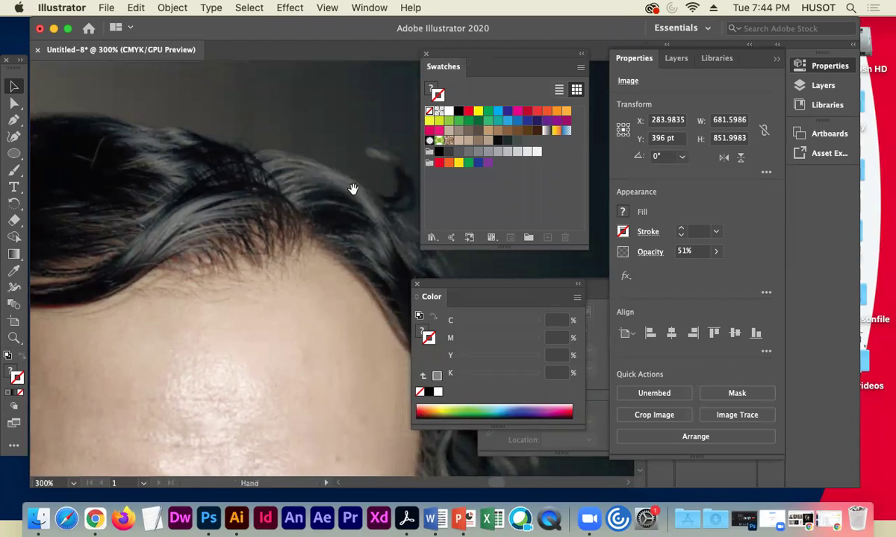
scroll(354, 190, "right", 2)
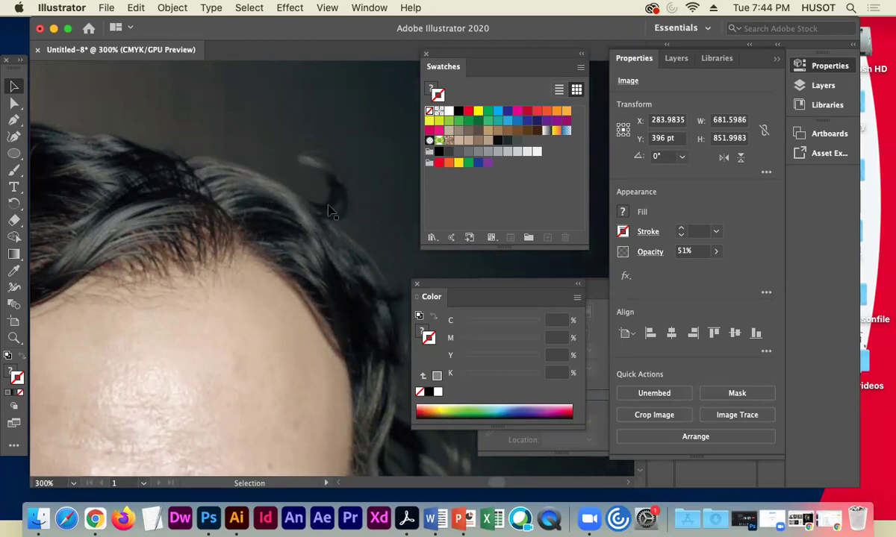
key("space")
left_click_drag(255, 229, 332, 216)
key("super+minus")
key("super+minus")
key("super+minus")
key("super+minus")
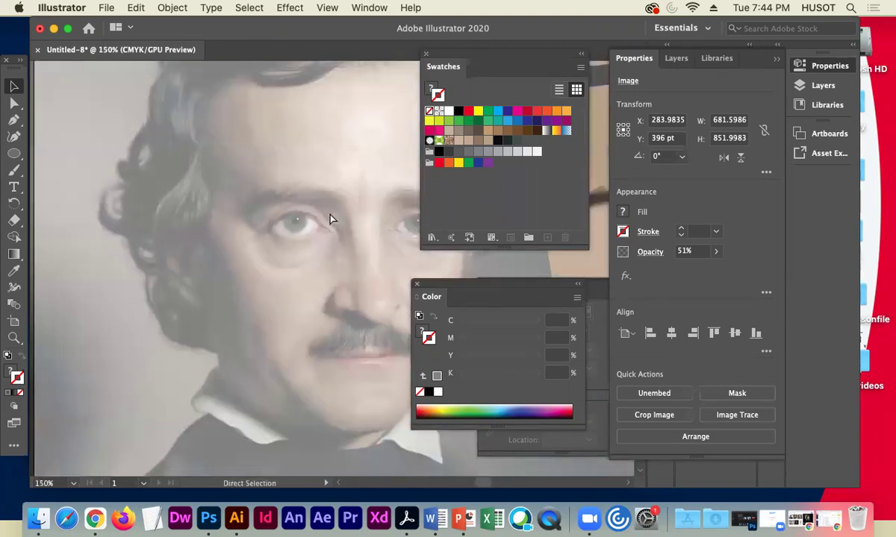
Delete the grey strand and the dark hair lock along the top of the drawn face.
left_click_drag(304, 206, 22, 252)
left_click_drag(137, 256, 321, 246)
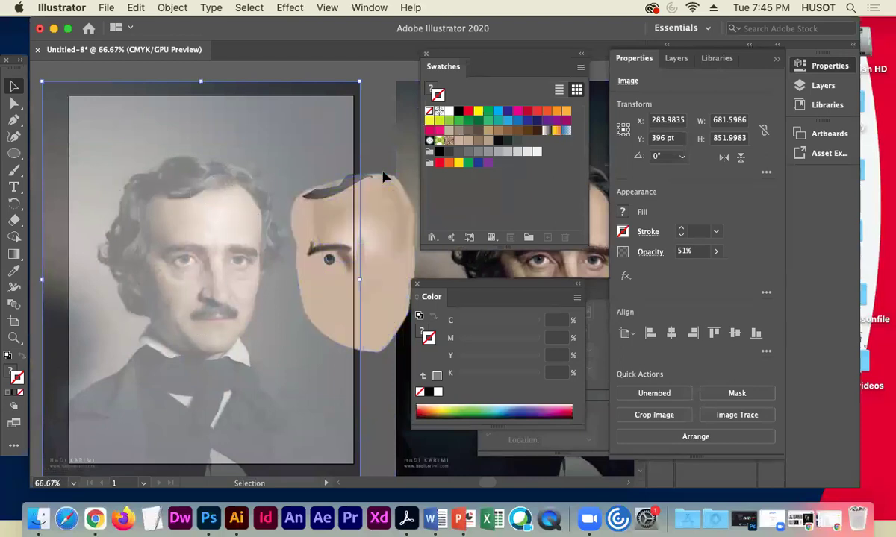
key("space")
left_click_drag(297, 136, 253, 148)
left_click_drag(366, 171, 300, 170)
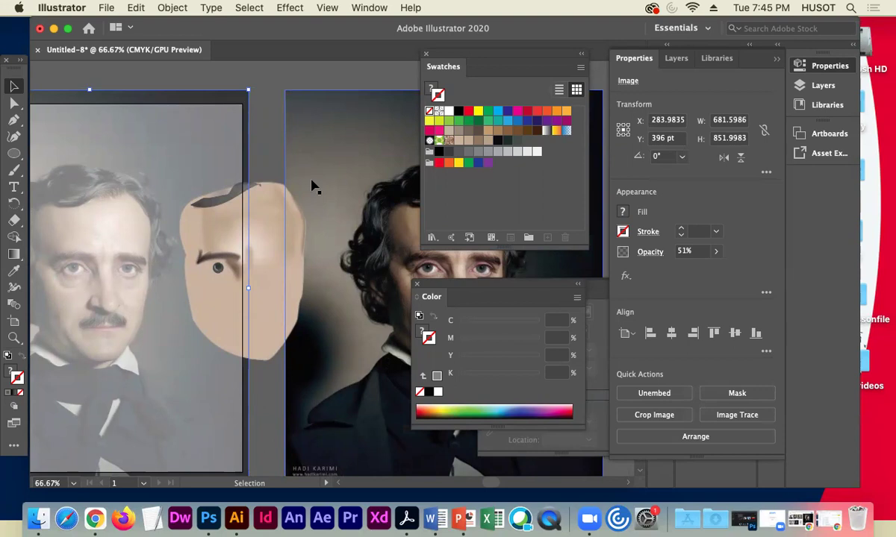
scroll(115, 200, "right", 5)
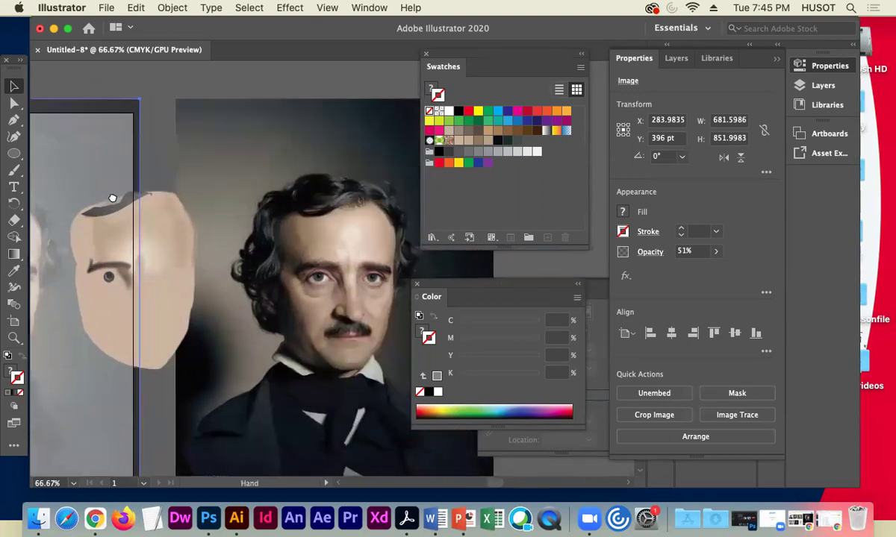
left_click(116, 199)
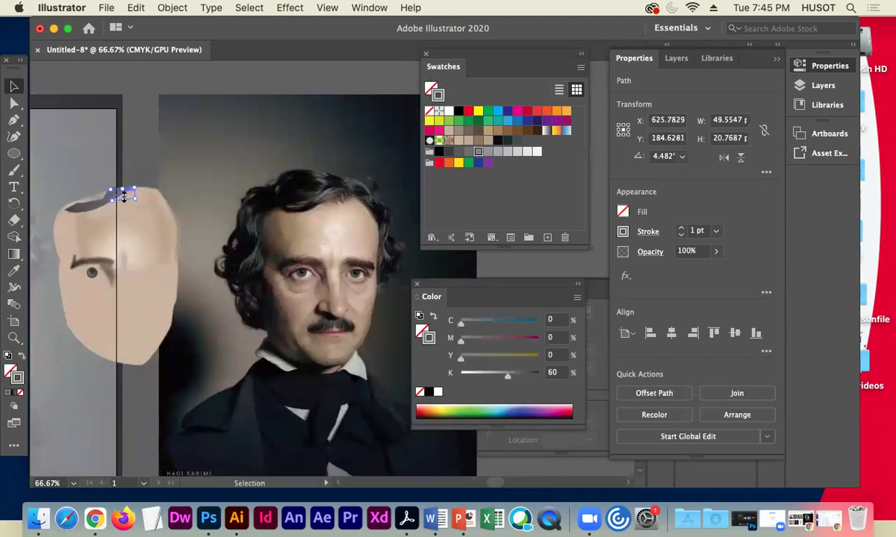
key("Delete")
left_click(115, 215)
key("Delete")
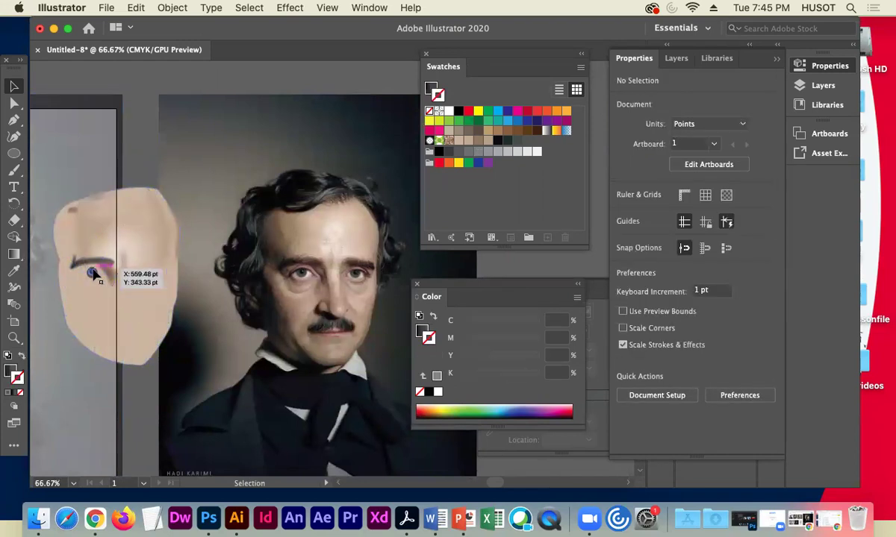
Delete the stacked pieces that make up the drawn face's eye.
left_click(90, 275)
left_click(91, 276)
key("Delete")
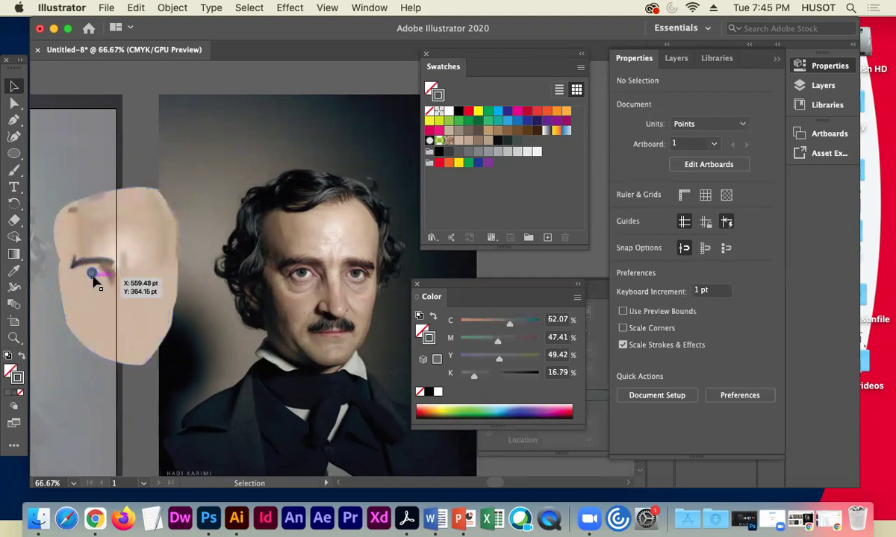
left_click(92, 276)
key("Delete")
left_click(92, 274)
key("Delete")
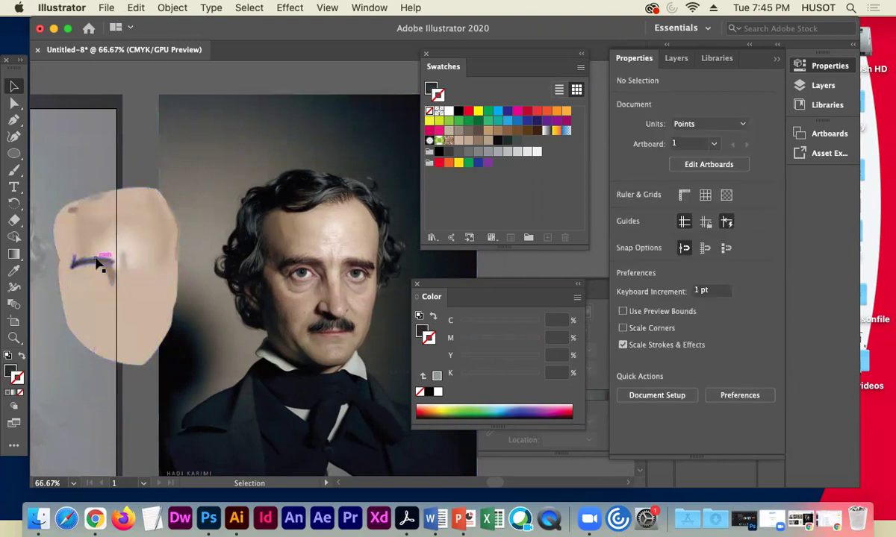
Delete the dark eyebrow arc from the drawn face and keep the blurred shadow below it.
left_click(99, 265)
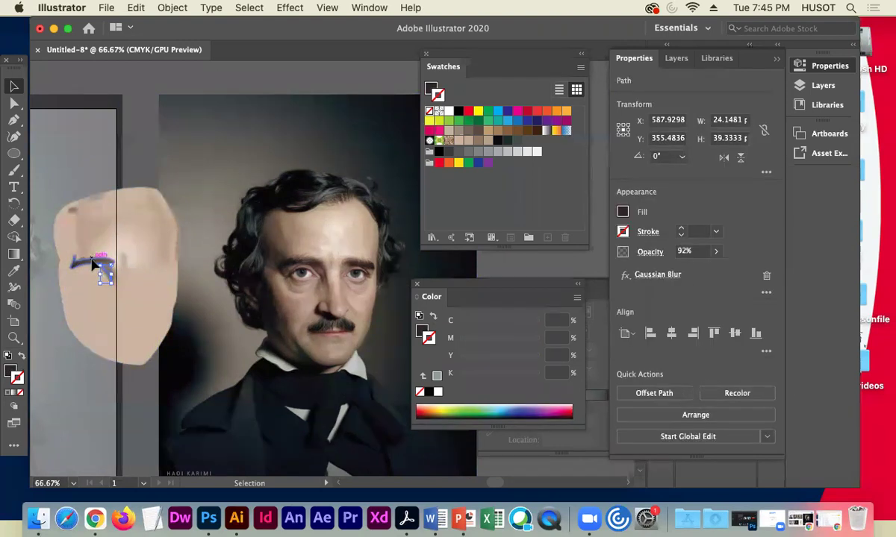
left_click(114, 264)
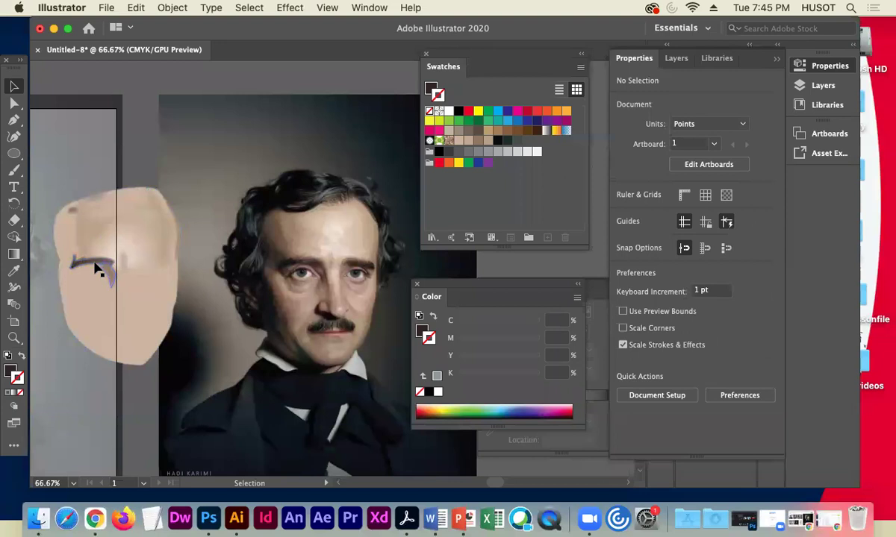
key("v")
left_click(97, 265)
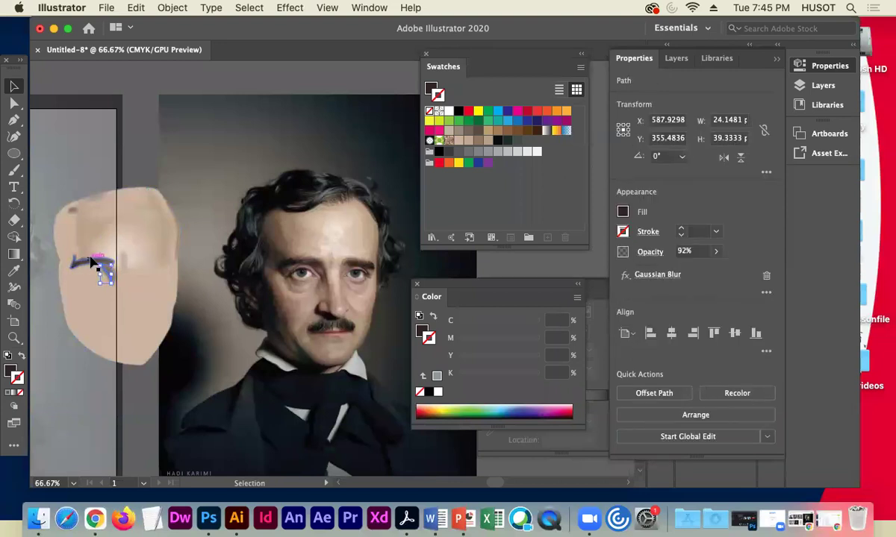
left_click(133, 136)
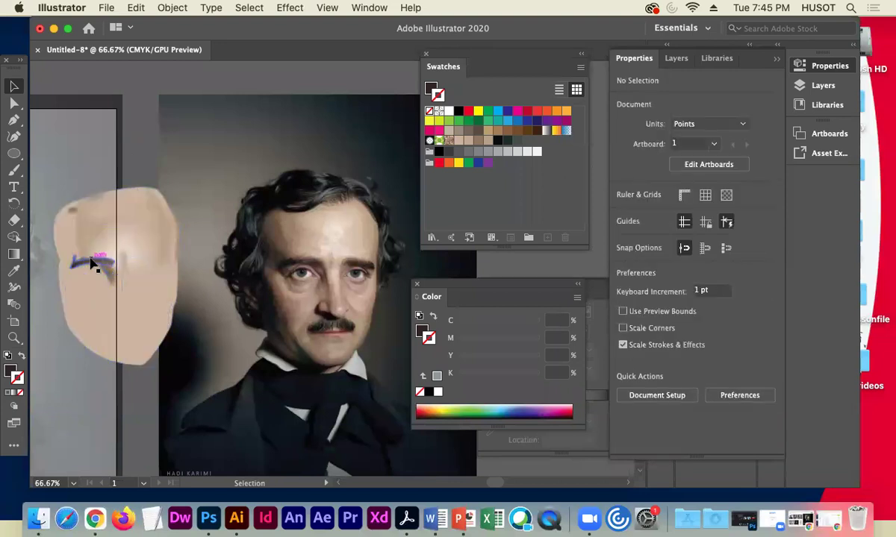
left_click(94, 265)
key("Delete")
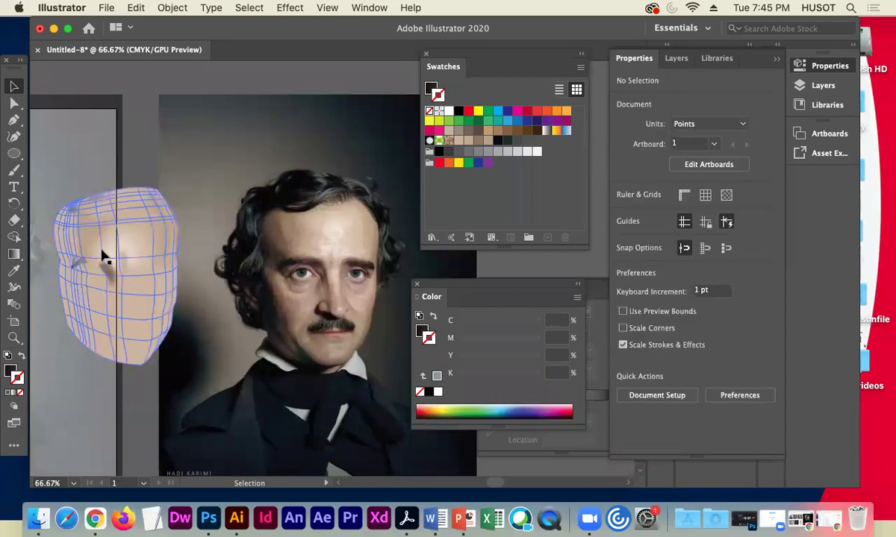
Delete the remaining fine brow-hair strokes at the outer end of the drawn face's eyebrow.
key("super+equal")
key("super+equal")
left_click_drag(284, 249, 467, 236)
left_click_drag(218, 207, 375, 224)
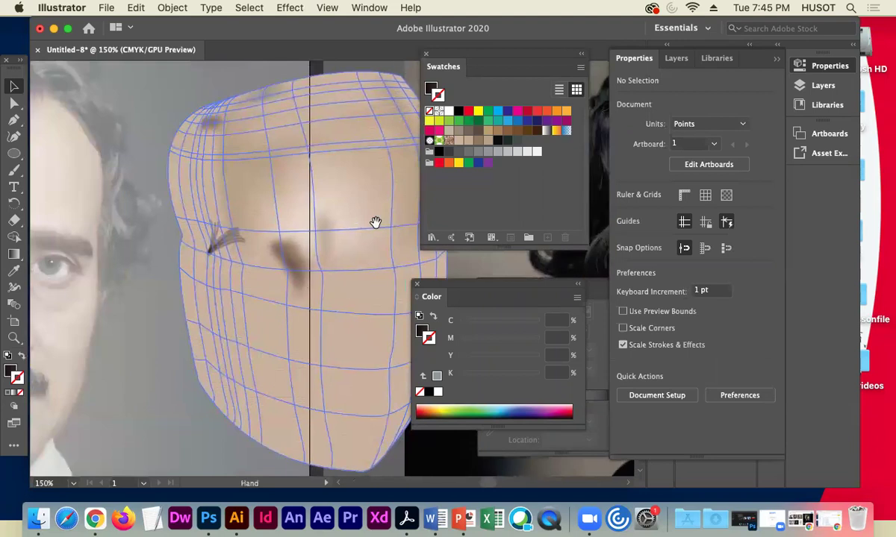
left_click(223, 243)
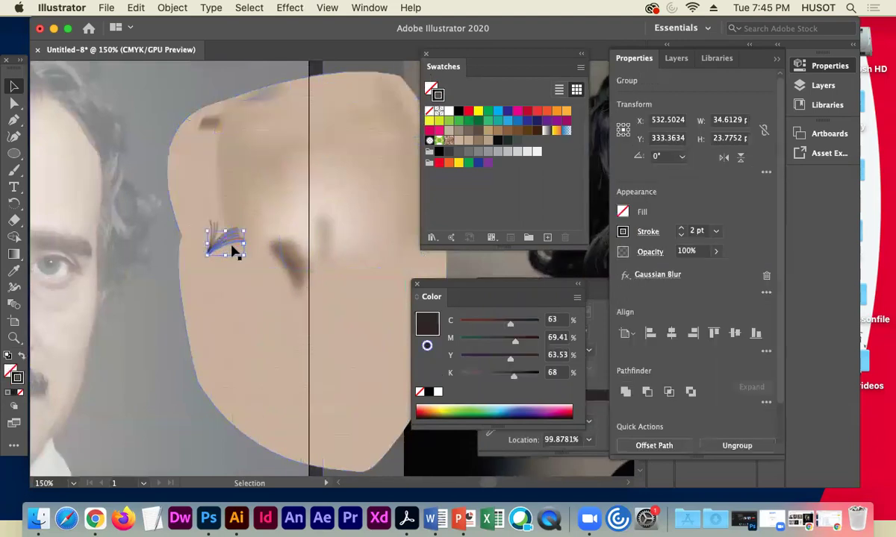
key("super+shift+a")
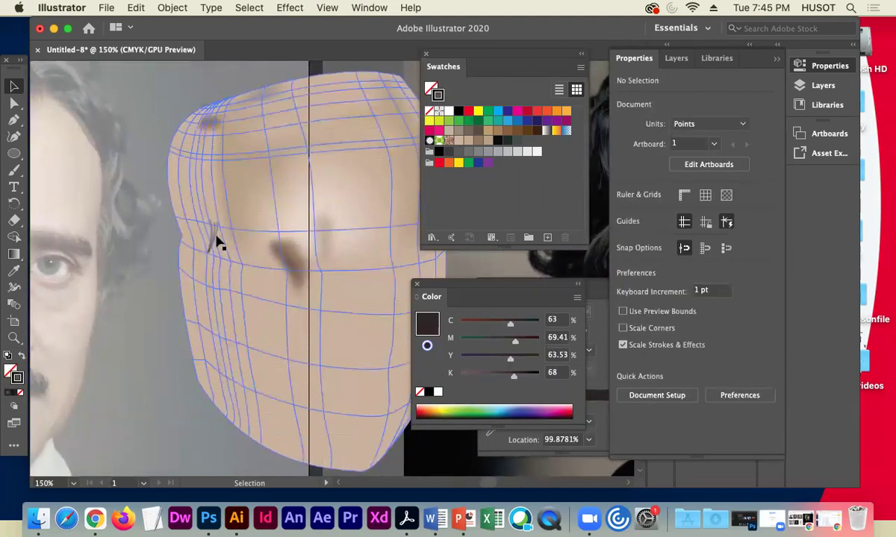
left_click(214, 231)
key("Delete")
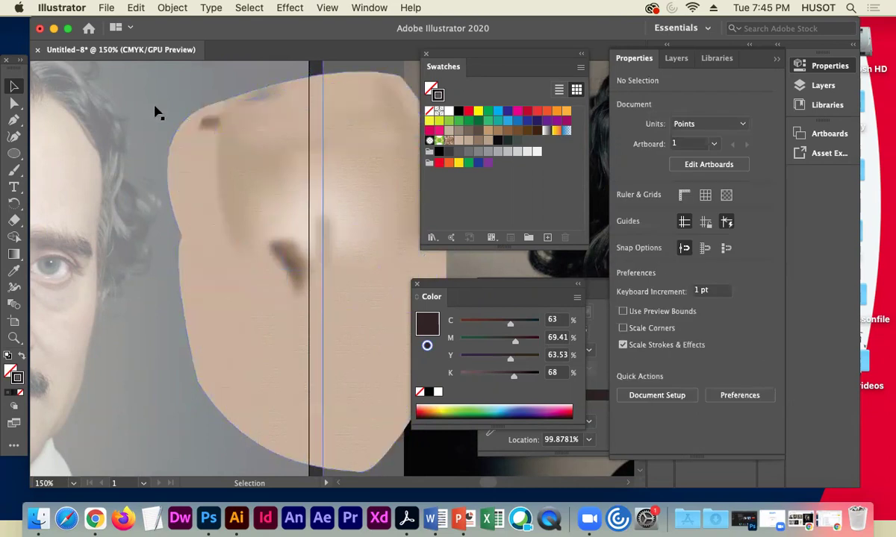
Examine the facial features and shading in the full-colour reference photo, including the eyes, nose, moustache, mouth and jaw.
key("super+minus")
key("super+minus")
key("super+minus")
key("super+minus")
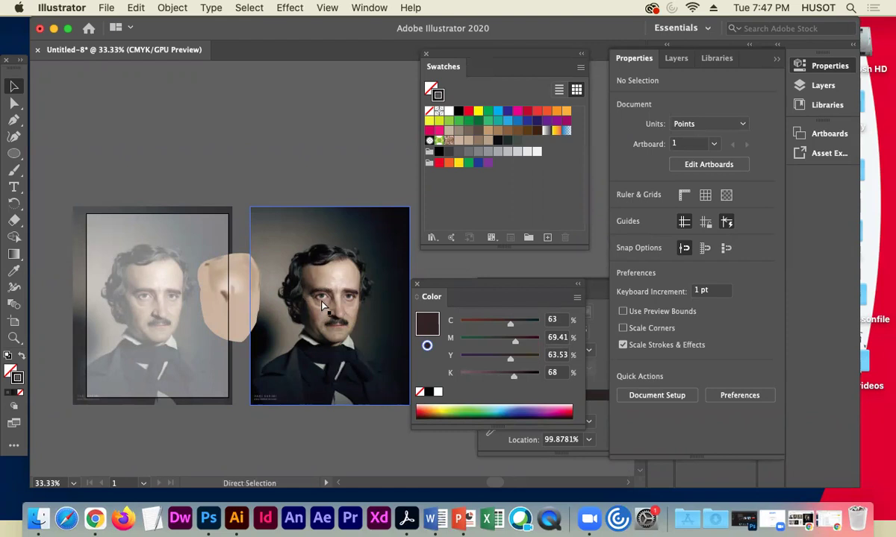
key("super+equal")
key("super+equal")
key("super+equal")
key("super+equal")
key("space")
left_click_drag(199, 333, 230, 224)
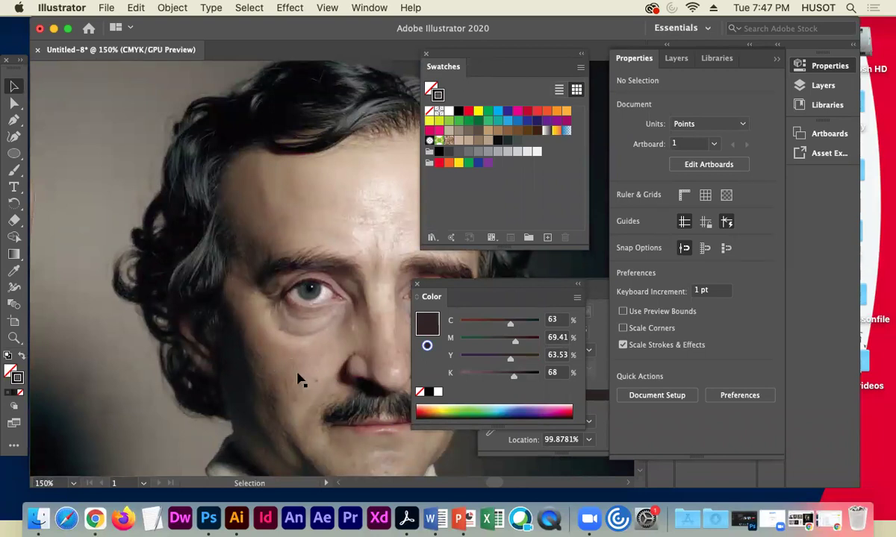
left_click_drag(312, 372, 250, 350)
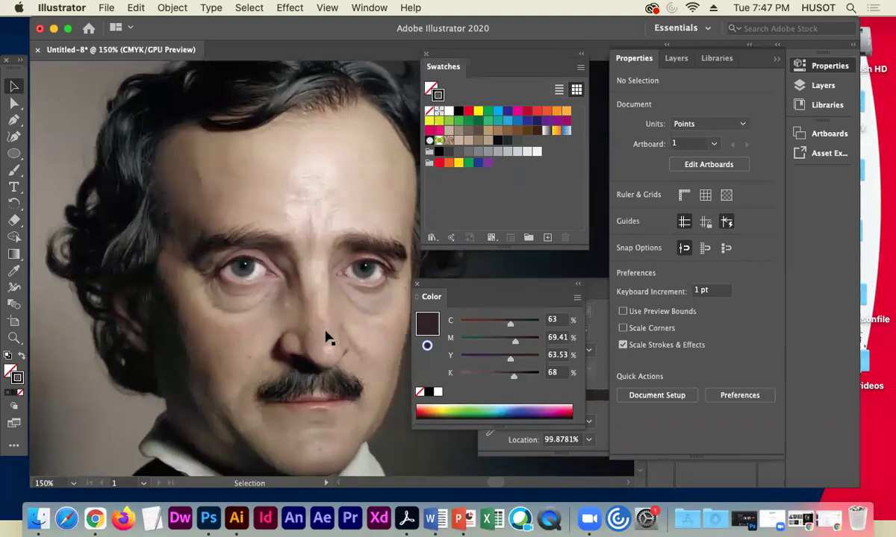
key("space")
left_click_drag(329, 357, 341, 360)
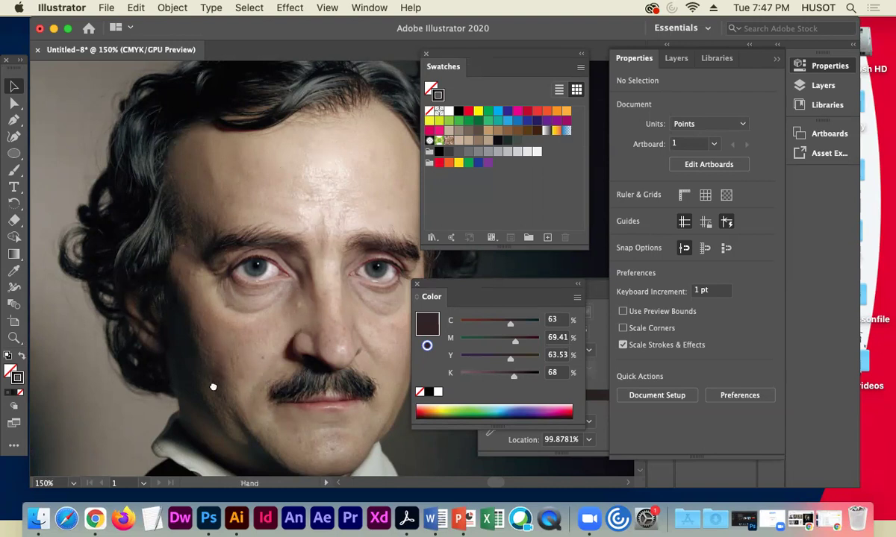
scroll(214, 386, "down", 3)
scroll(214, 386, "right", 3)
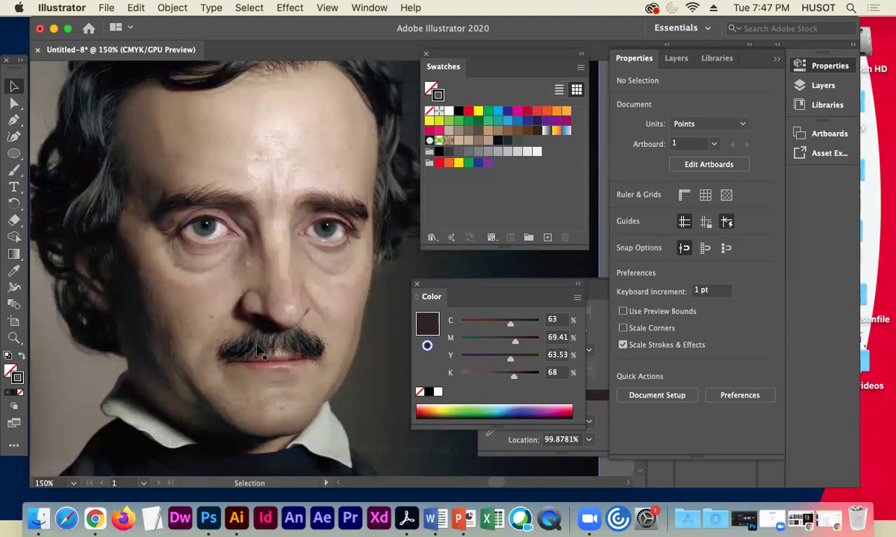
scroll(239, 351, "left", 2)
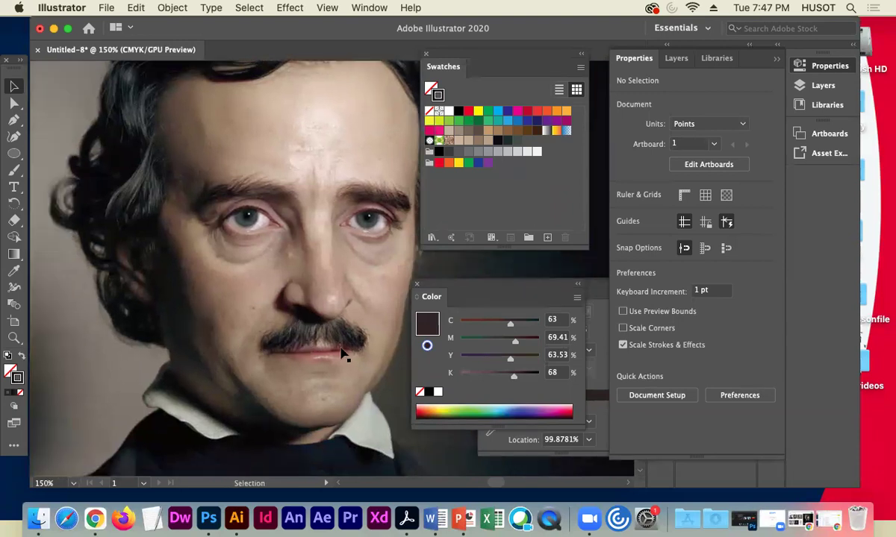
scroll(260, 324, "left", 2)
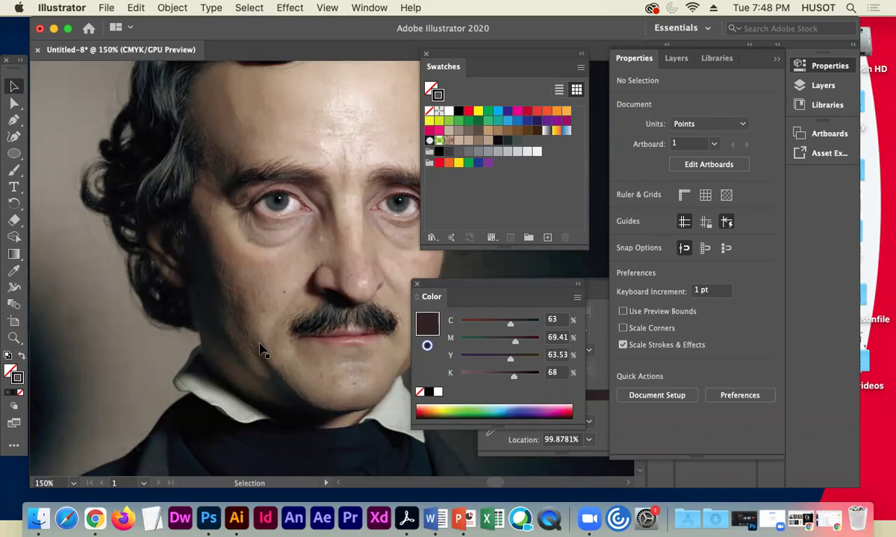
key("super+plus")
key("super+minus")
key("super+minus")
key("super+minus")
left_click_drag(266, 301, 203, 353)
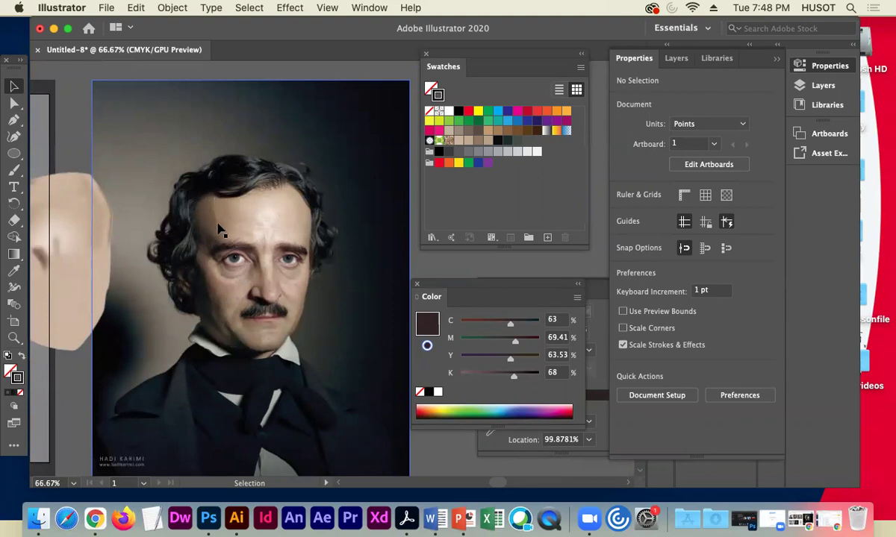
left_click_drag(183, 239, 241, 227)
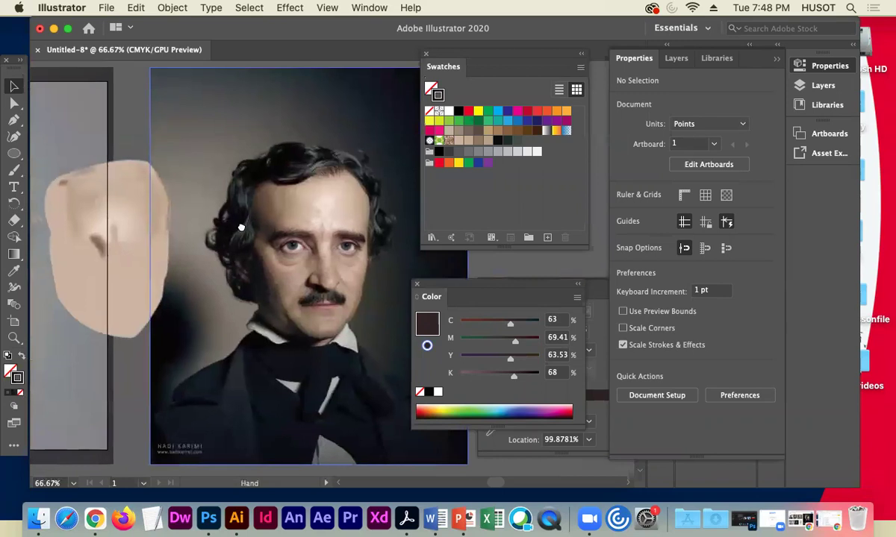
left_click(74, 200)
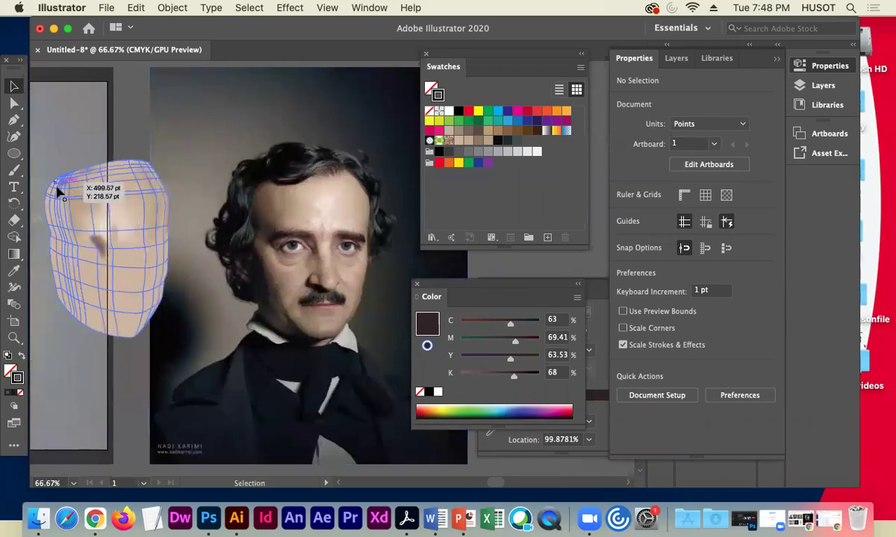
left_click(103, 246)
key("a")
key("super+c")
key("super+v")
left_click_drag(113, 236, 69, 202)
key("super+z")
key("super+z")
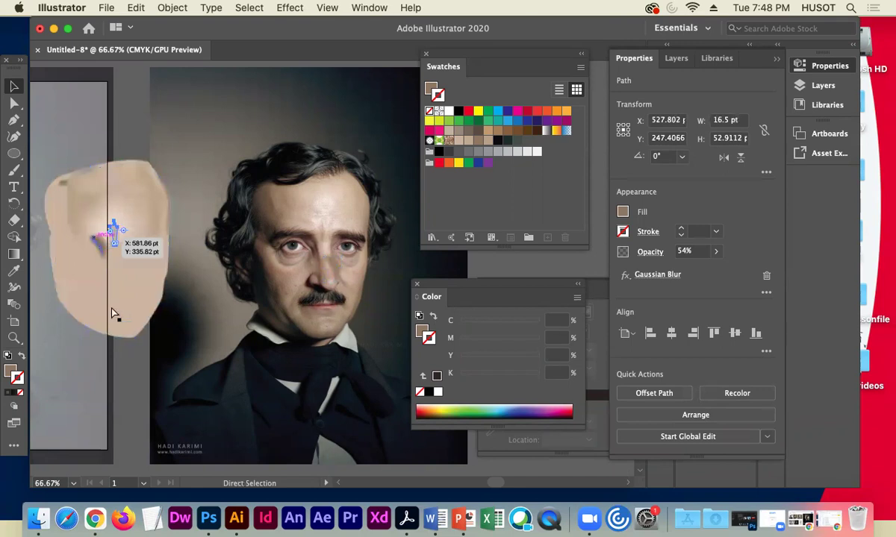
Place a copy of the dark blurred brow shadow near the temple on the drawn forehead and keep it selected.
left_click(100, 243)
key("super+z")
left_click_drag(331, 262, 66, 198)
left_click(87, 198)
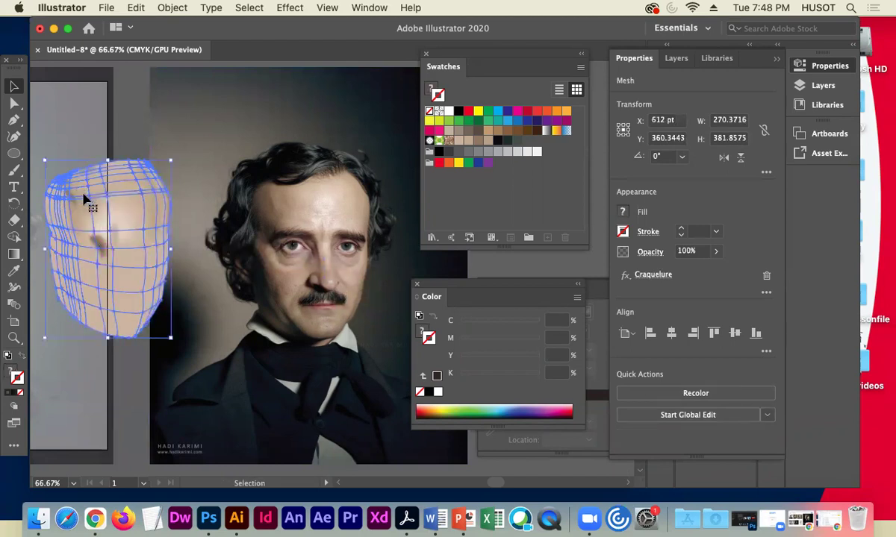
left_click(72, 160)
left_click(71, 196)
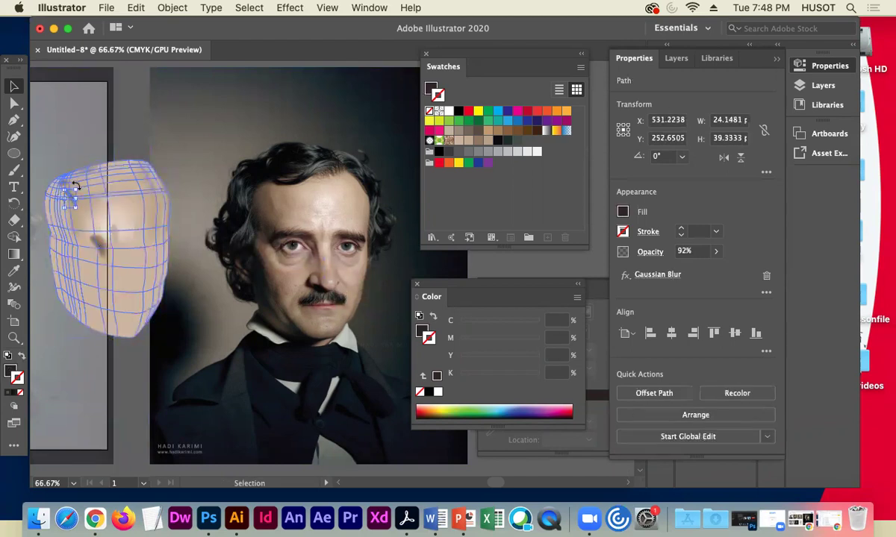
Rotate the copied shadow to about 342.4°, and nudge it 5 pt to the left and 7 pt up.
left_click_drag(74, 194, 71, 191)
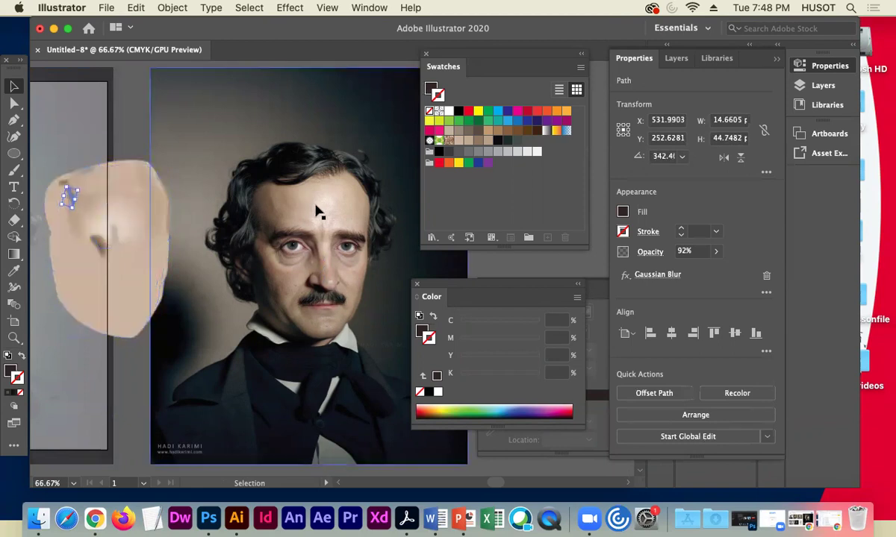
key("Left")
key("Left")
key("Left")
key("Left")
key("Left")
key("Up")
key("Up")
key("Up")
key("Up")
key("Up")
key("Up")
key("Up")
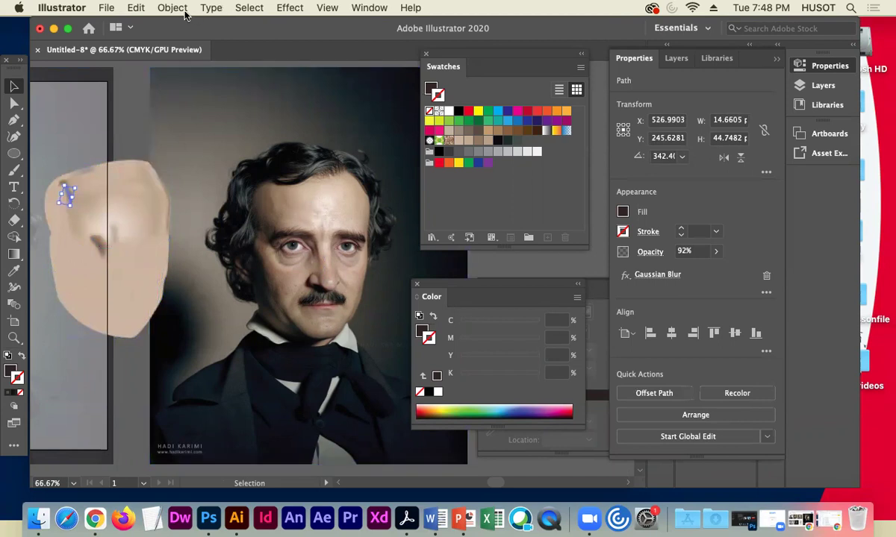
Reflect the copied shadow, rotate it to about 219° so it follows the temple, and deselect it.
left_click(173, 7)
mouse_move(197, 26)
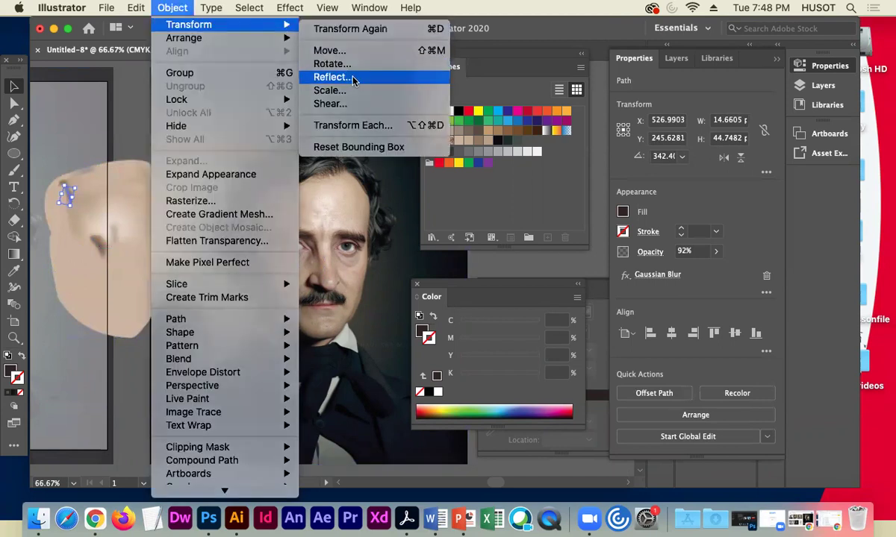
left_click(330, 73)
left_click(595, 331)
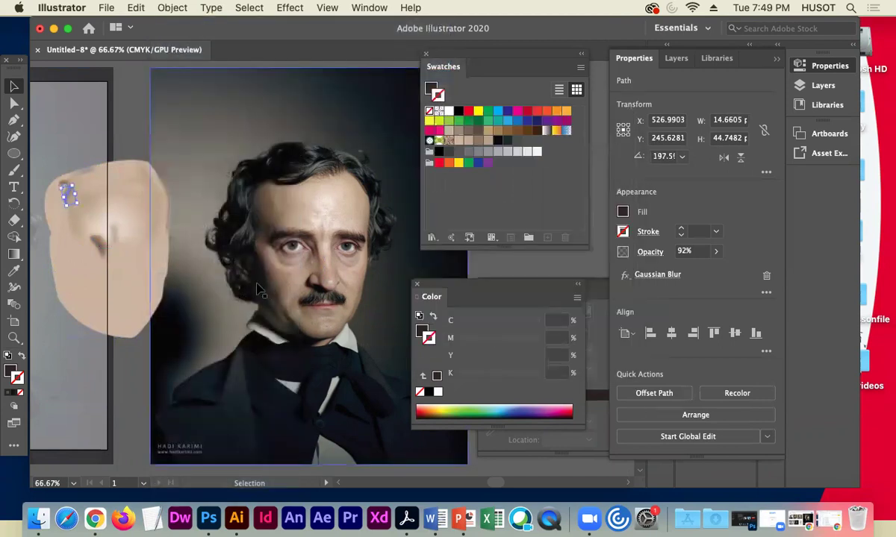
left_click_drag(81, 208, 103, 220)
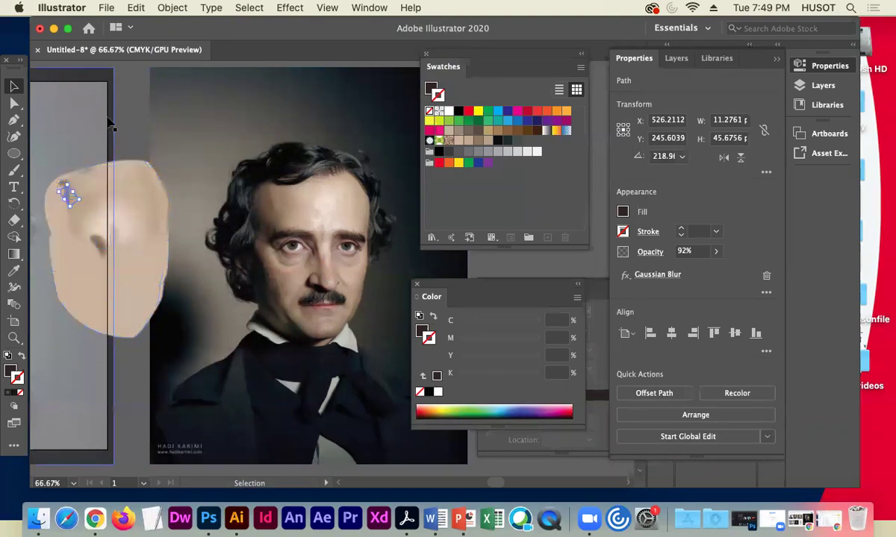
left_click(130, 121)
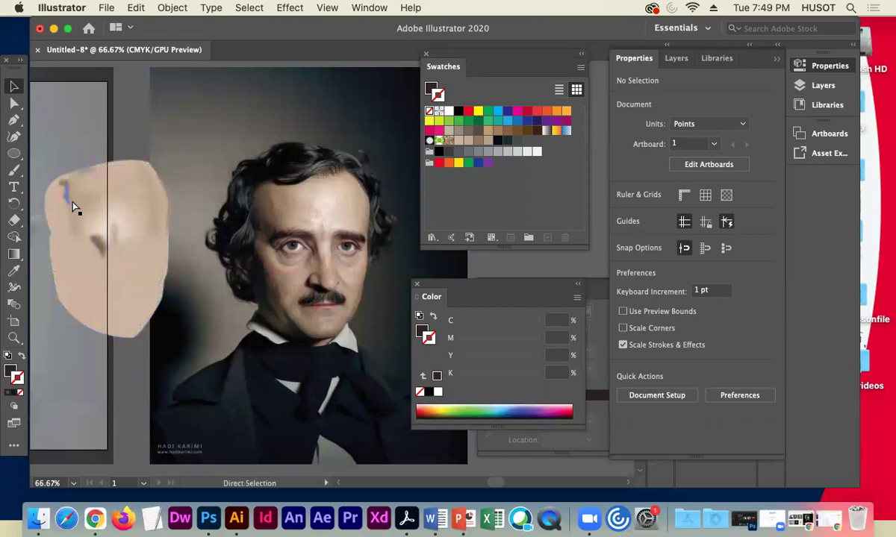
Lower the opacity of the dark blurred shadow path along the drawn temple to 68% and deselect it.
key("super+plus")
key("super+plus")
key("super+plus")
key("space")
left_click_drag(98, 200, 238, 208)
scroll(238, 208, "left", 10)
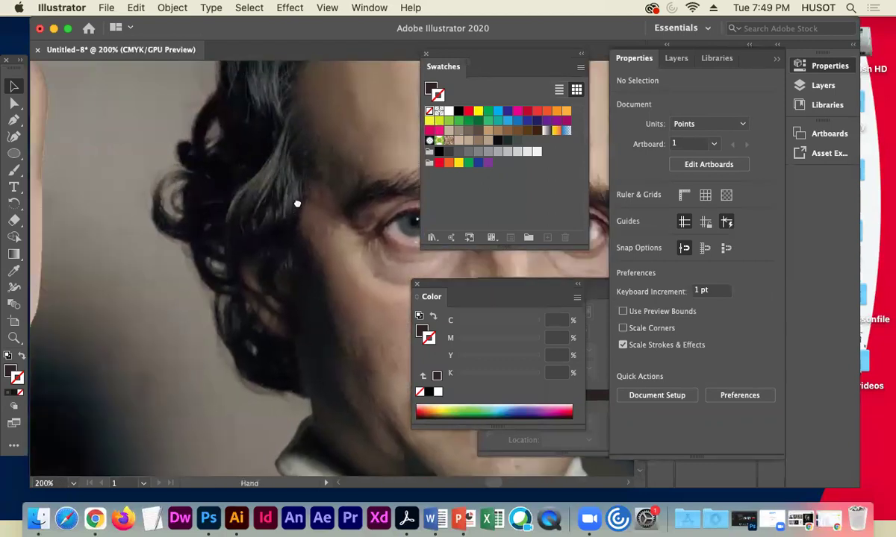
left_click_drag(222, 150, 292, 186)
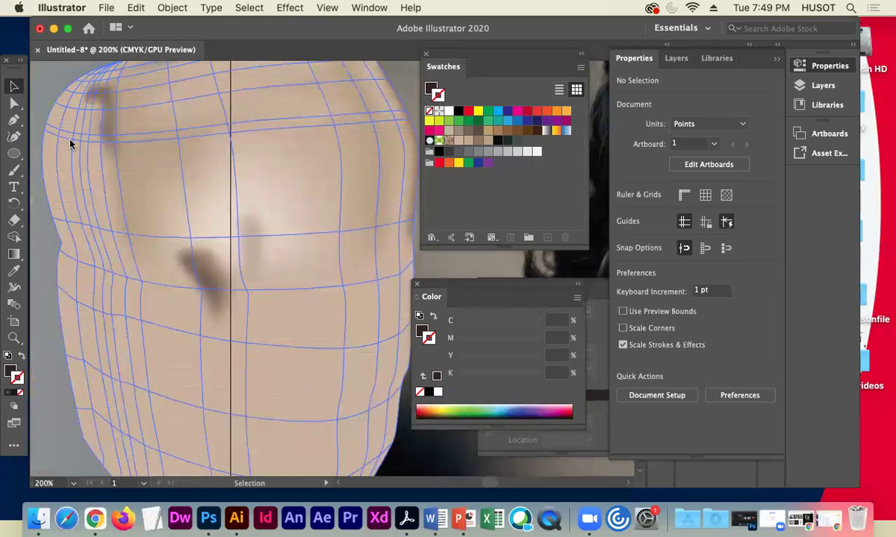
left_click(12, 102)
left_click_drag(117, 161, 117, 186)
left_click(50, 97)
left_click(15, 86)
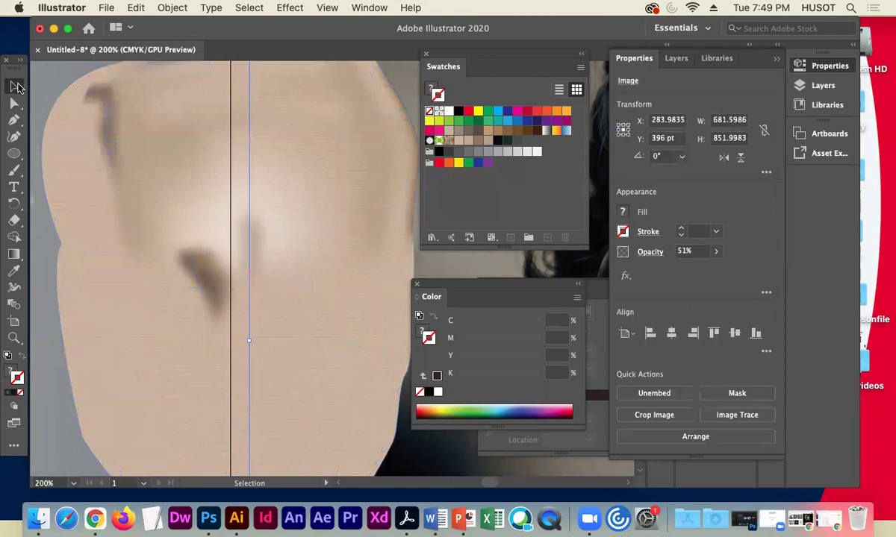
left_click(105, 133)
left_click(716, 252)
left_click_drag(710, 269, 697, 270)
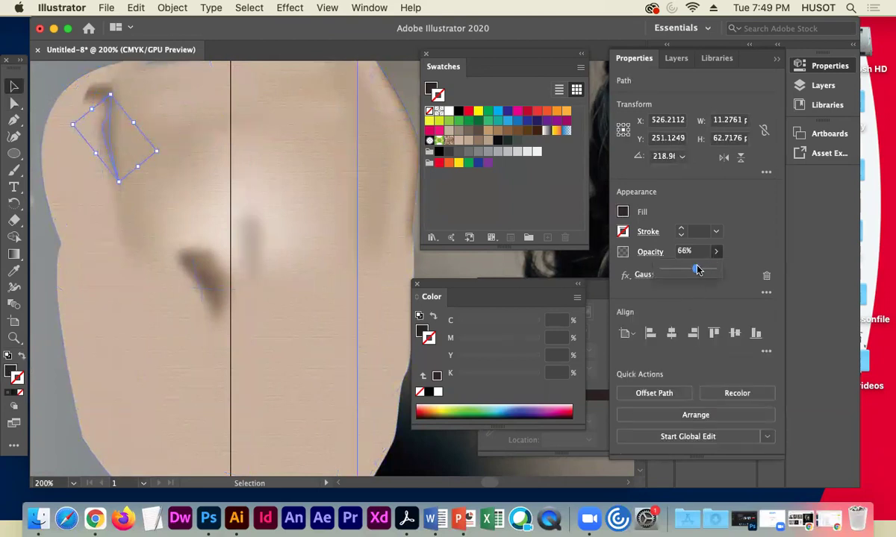
left_click(47, 73)
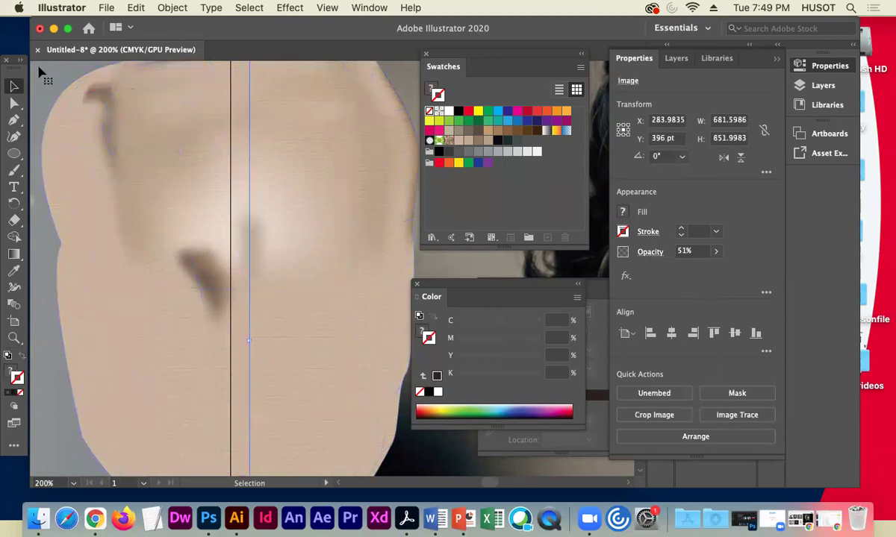
Compare the forehead and temple shading on the drawn face with the full-colour reference photo.
key("super+minus")
key("super+minus")
key("super+minus")
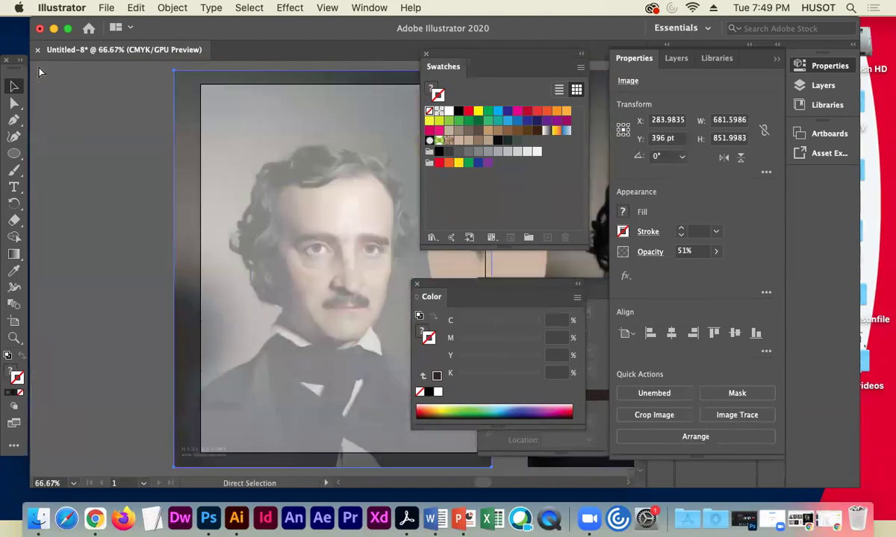
left_click_drag(231, 166, 52, 179)
scroll(180, 236, "right", 6)
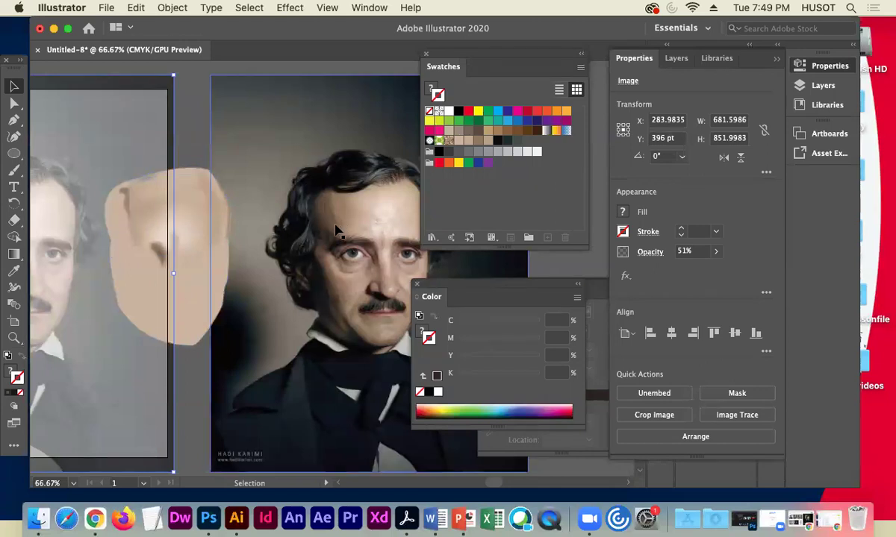
left_click(119, 211)
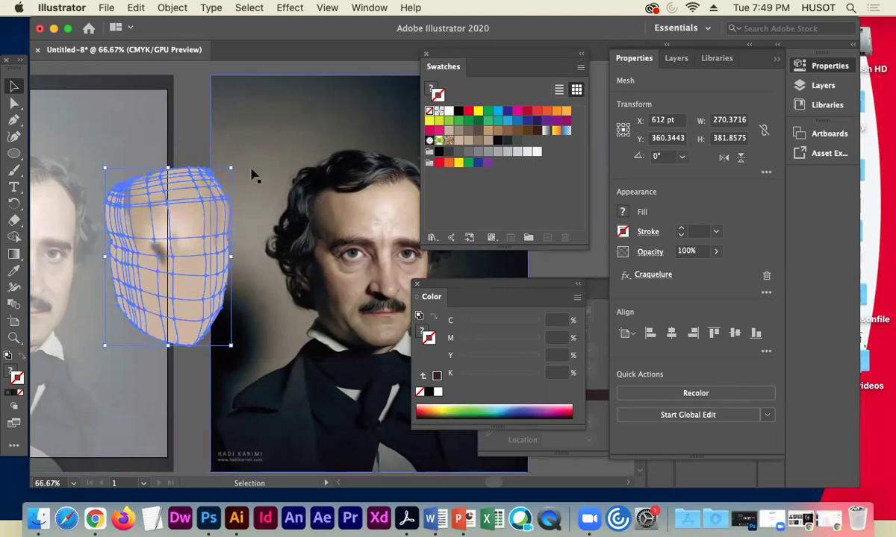
left_click(136, 215)
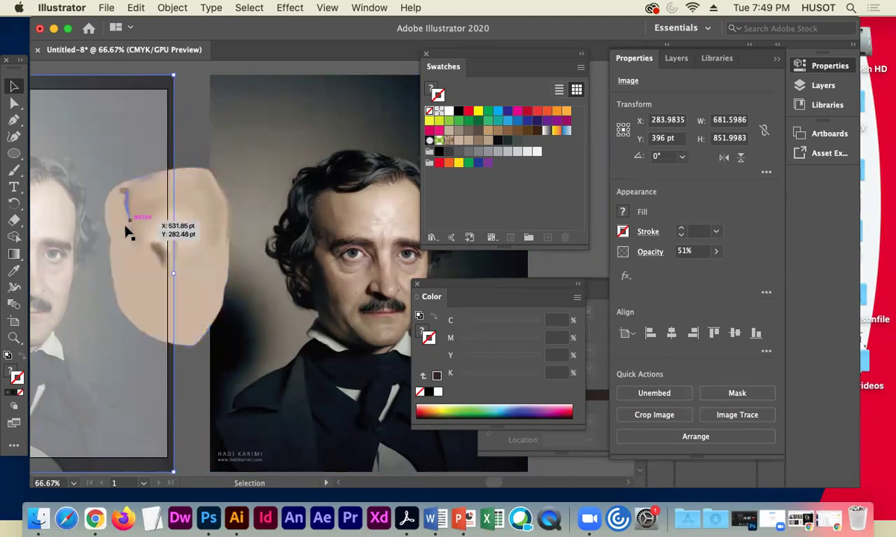
left_click(112, 212)
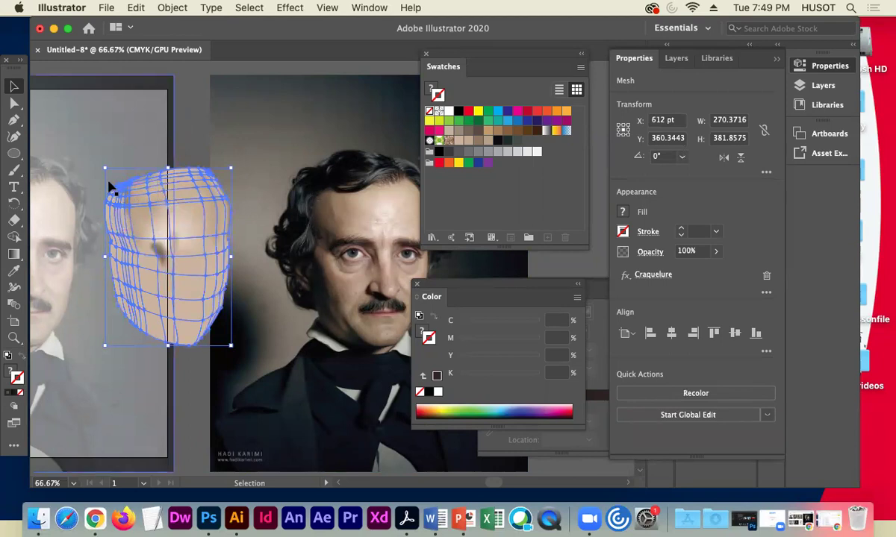
left_click(190, 129)
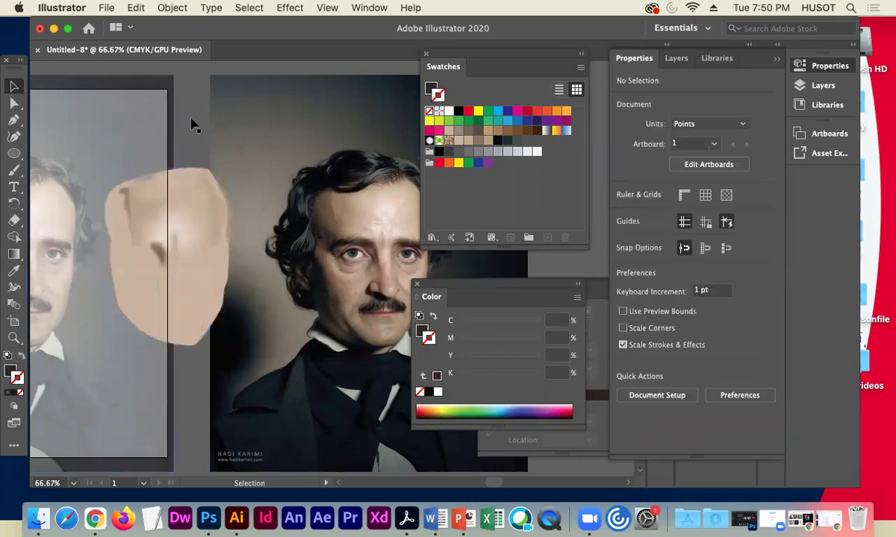
left_click(128, 198)
left_click(187, 142)
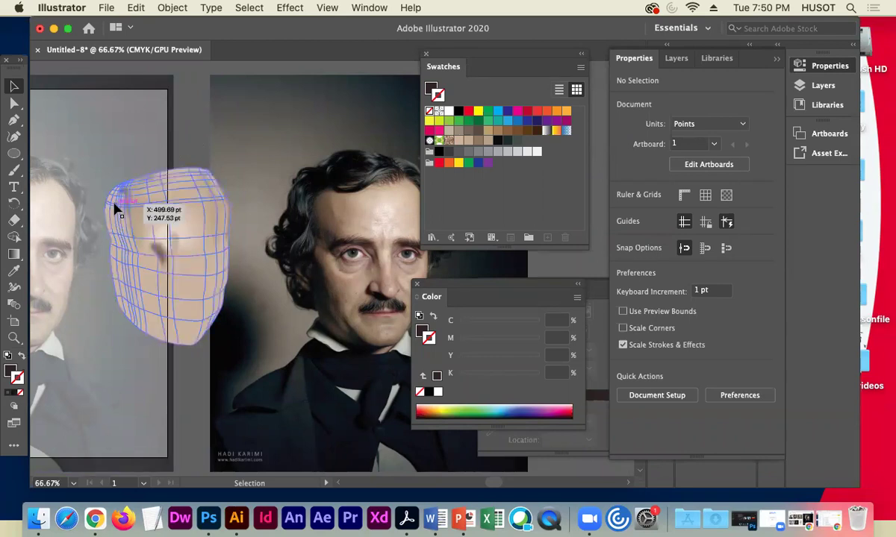
Recolour the face mesh point beside the lower part of the temple shadow with the medium brown swatch (C 40.39, M 49.41, Y 61.57, K 13.73).
key("super+=")
key("super+=")
key("super+=")
key("space")
left_click_drag(100, 142, 475, 187)
scroll(273, 164, "left", 5)
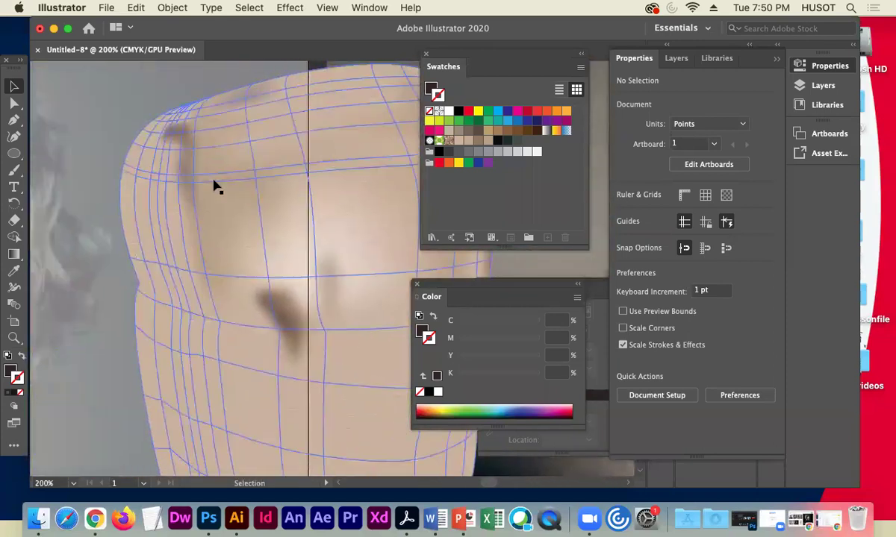
left_click(14, 103)
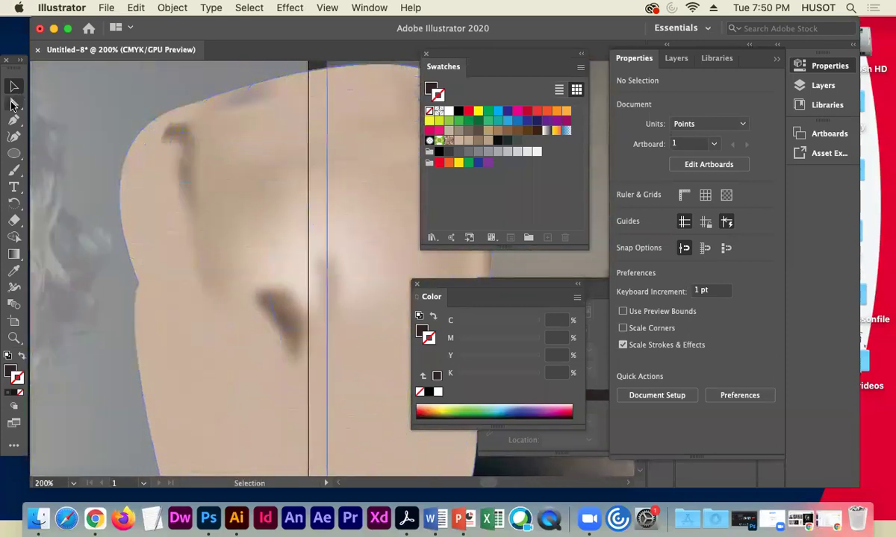
left_click(169, 178)
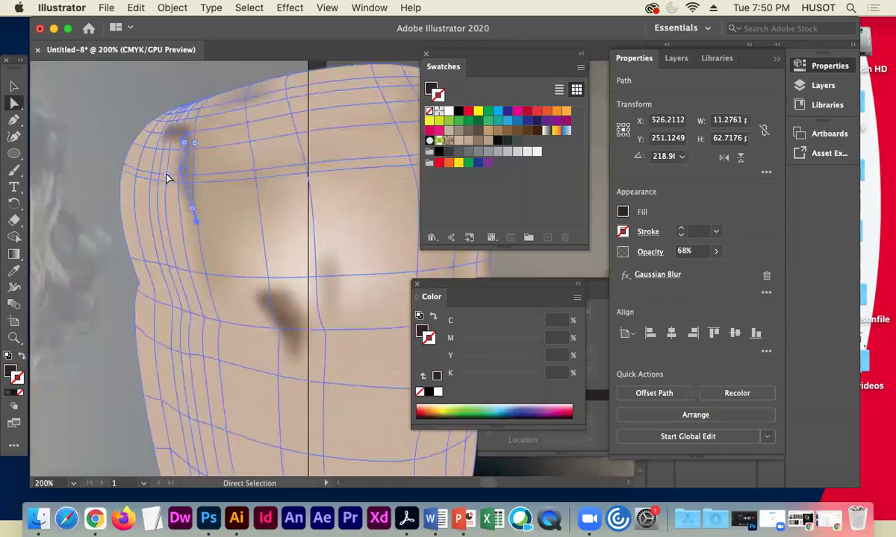
left_click(164, 176)
left_click(190, 177)
left_click(167, 183)
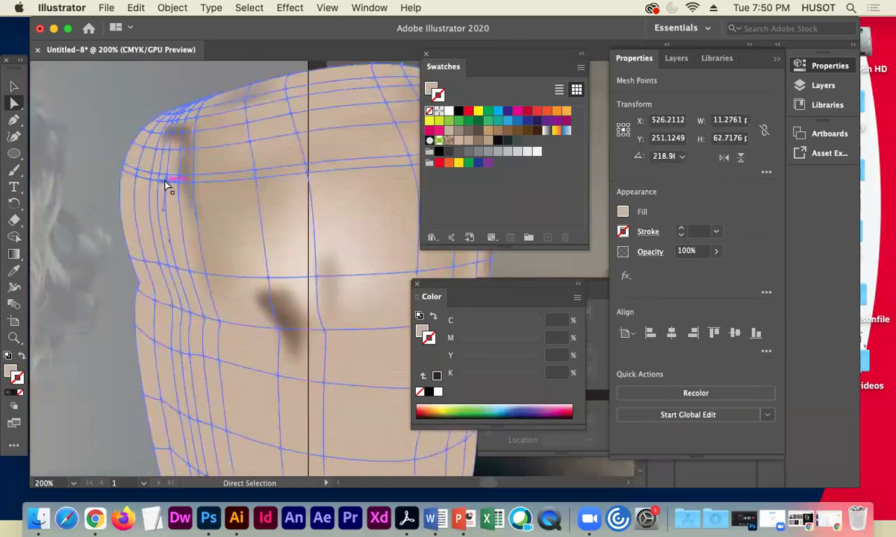
left_click(430, 89)
left_click(477, 140)
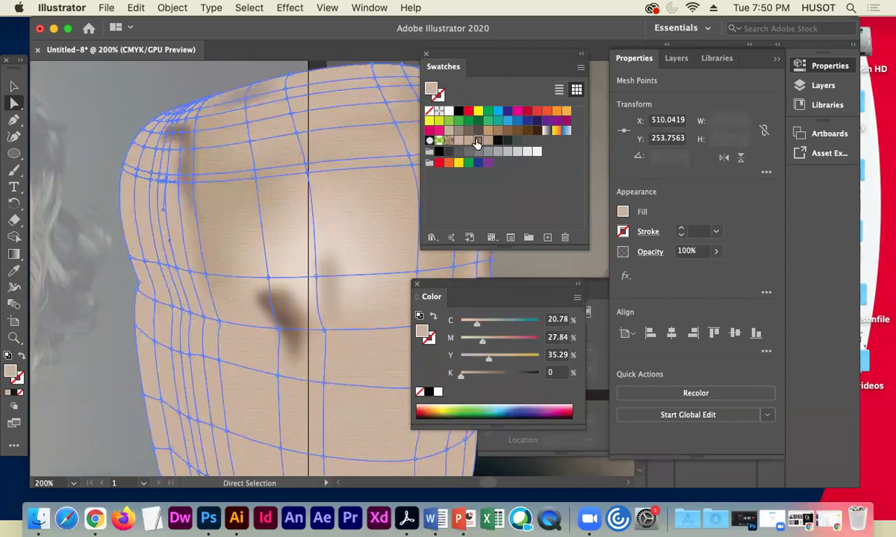
left_click(478, 141)
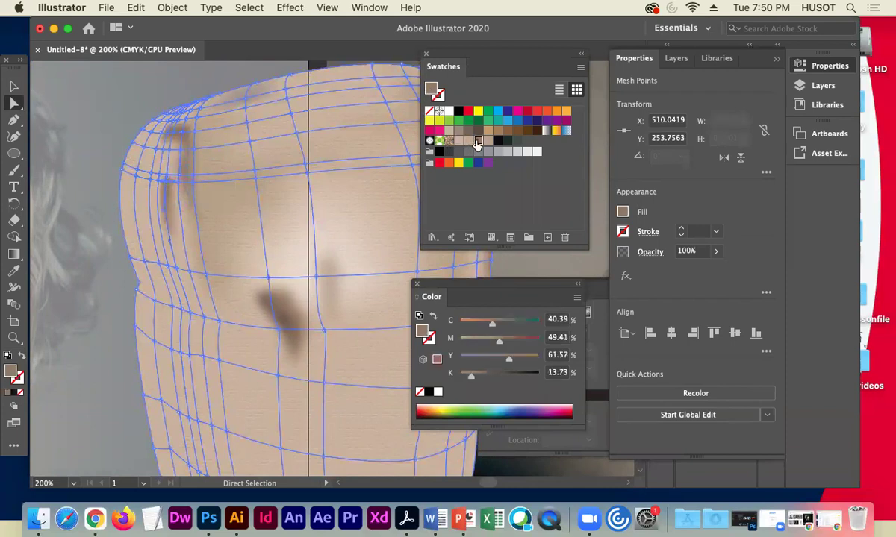
left_click(178, 186)
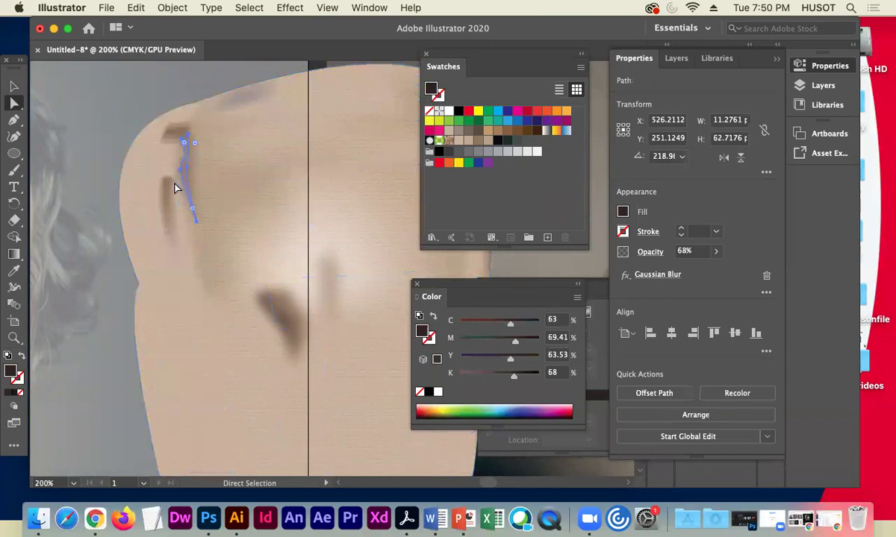
left_click(43, 103)
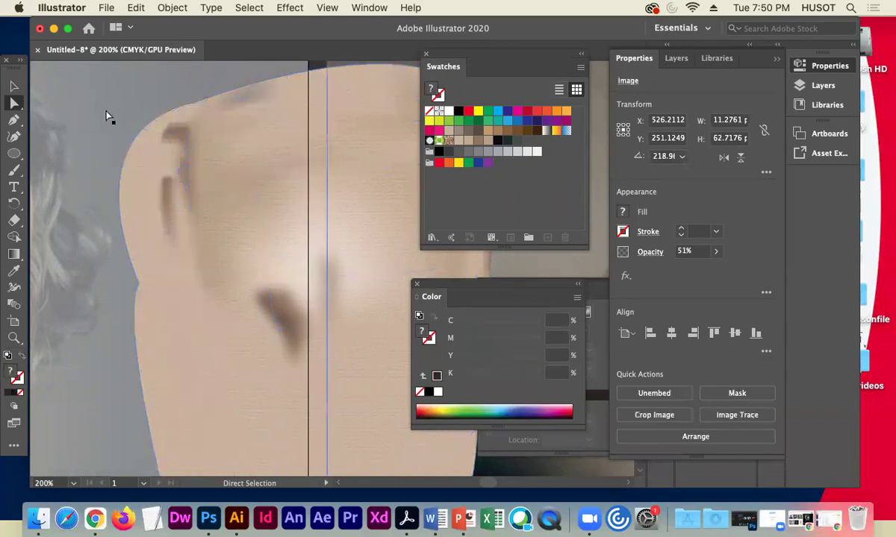
Apply the same medium brown swatch to the mesh point higher up, just under the shadow's upper end.
left_click(166, 155)
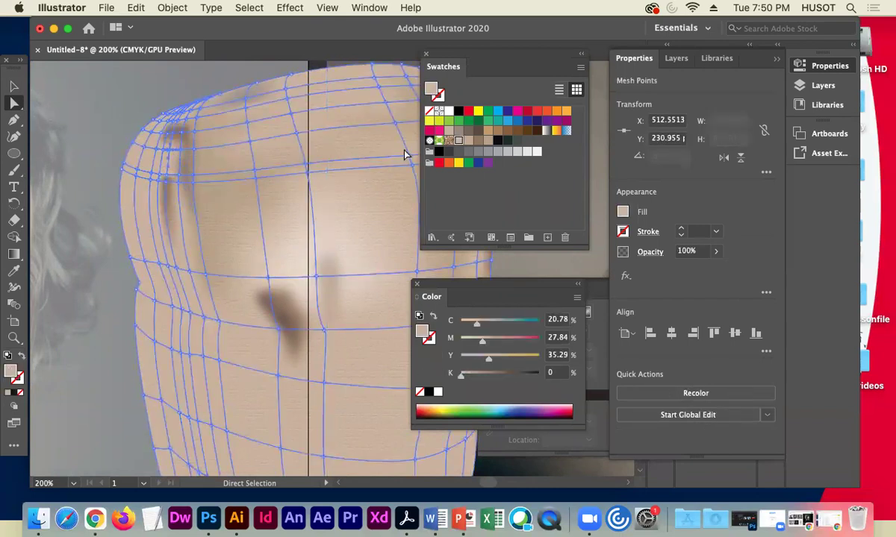
left_click(476, 142)
left_click(180, 153)
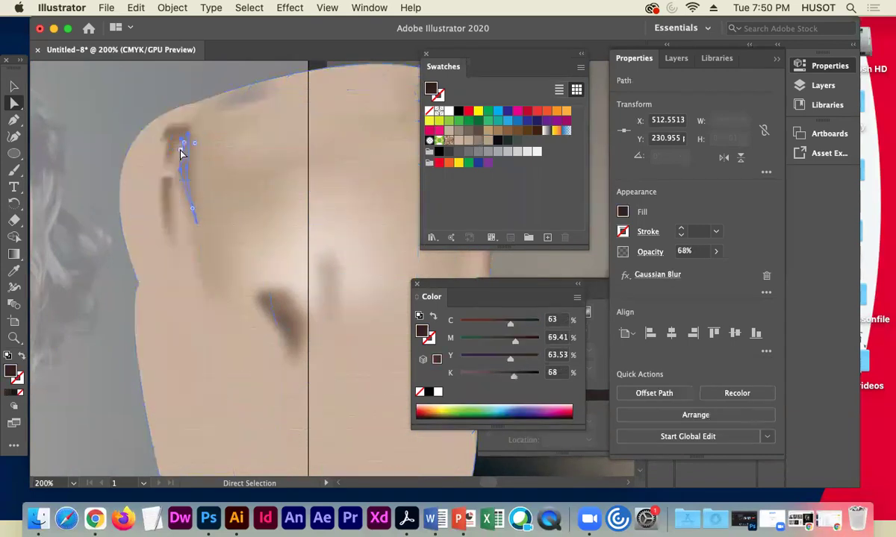
Fill the mesh point in the gap between the two brown temple patches with the same brown to join them.
key("super+equal")
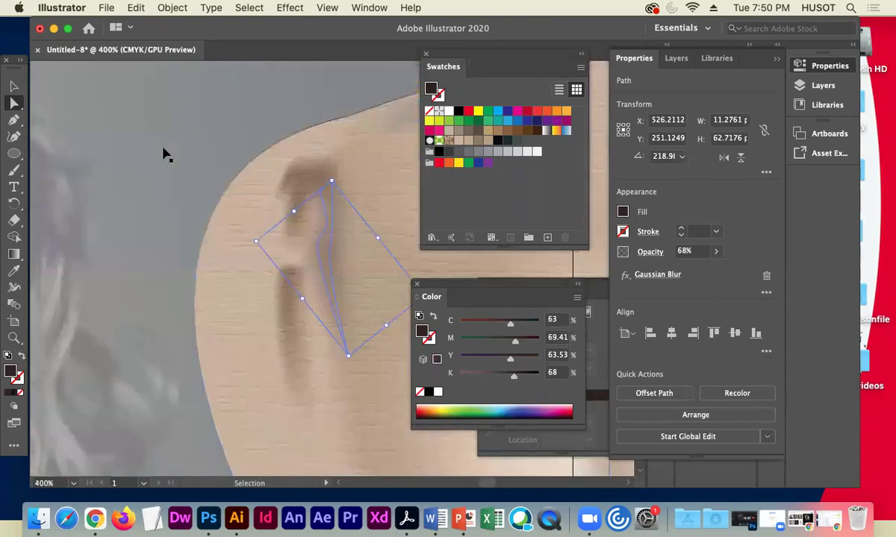
key("super+equal")
key("a")
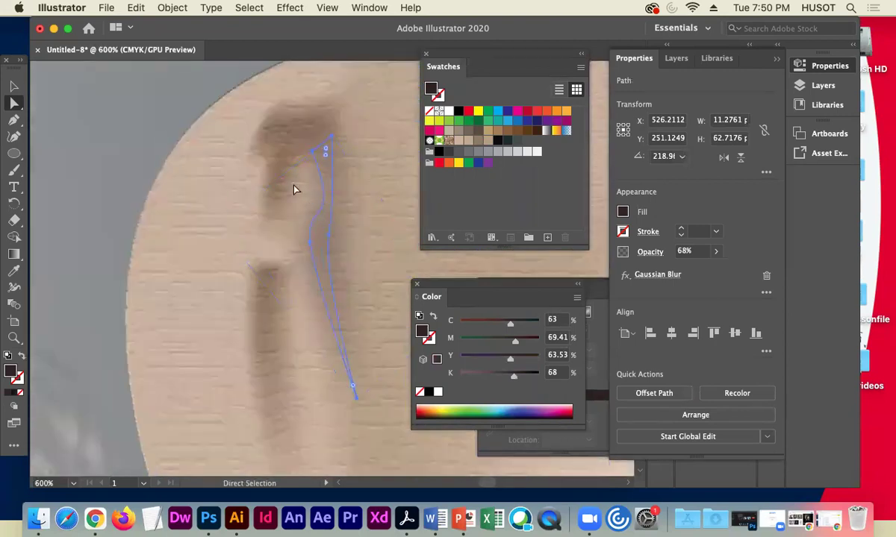
left_click(269, 186)
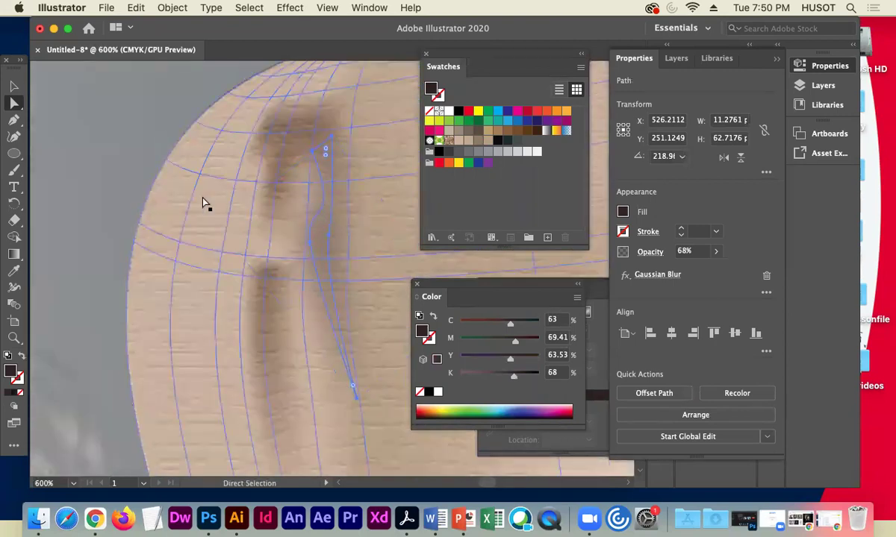
left_click(308, 186)
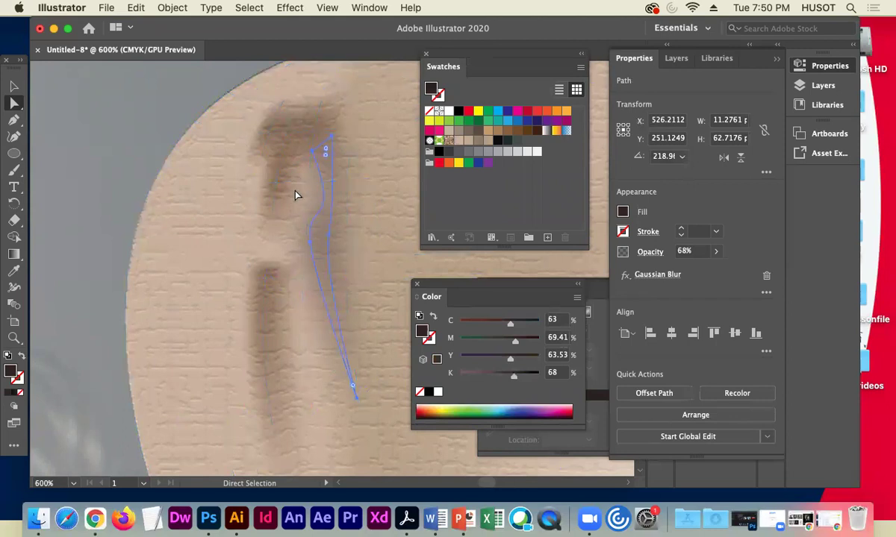
left_click(270, 265)
left_click(270, 261)
left_click(270, 261)
left_click(270, 261)
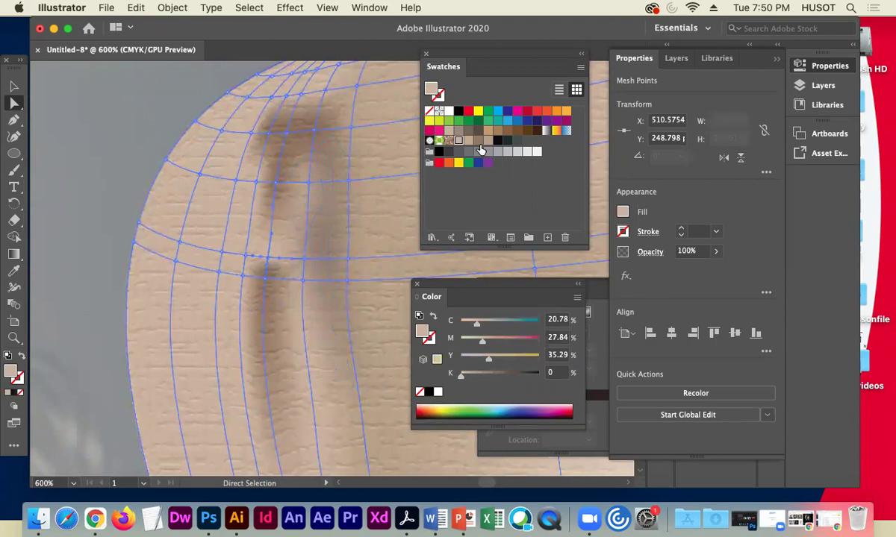
key("v")
left_click(97, 174)
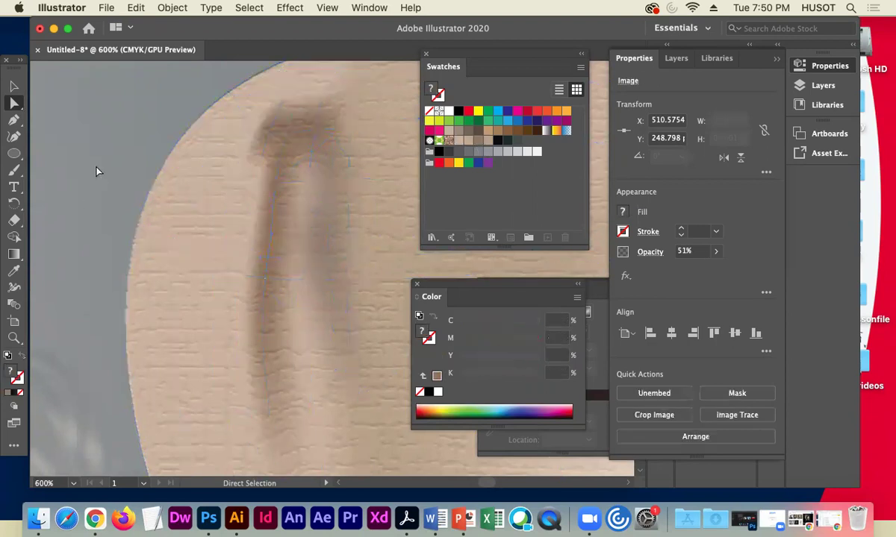
Check the temple shading against the reference photo, and reduce the lower brown temple mesh point's opacity to 49%.
key("ctrl+0")
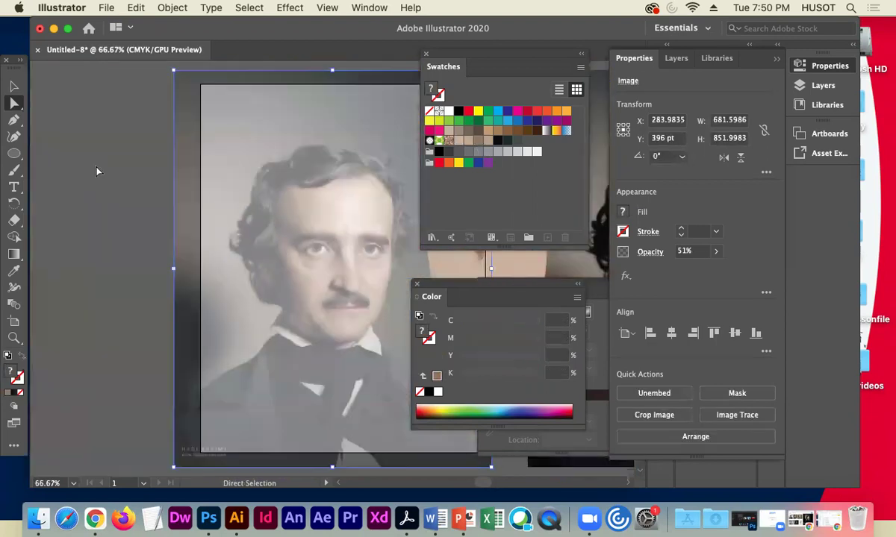
left_click_drag(298, 214, 134, 250)
left_click(271, 222)
left_click(338, 91)
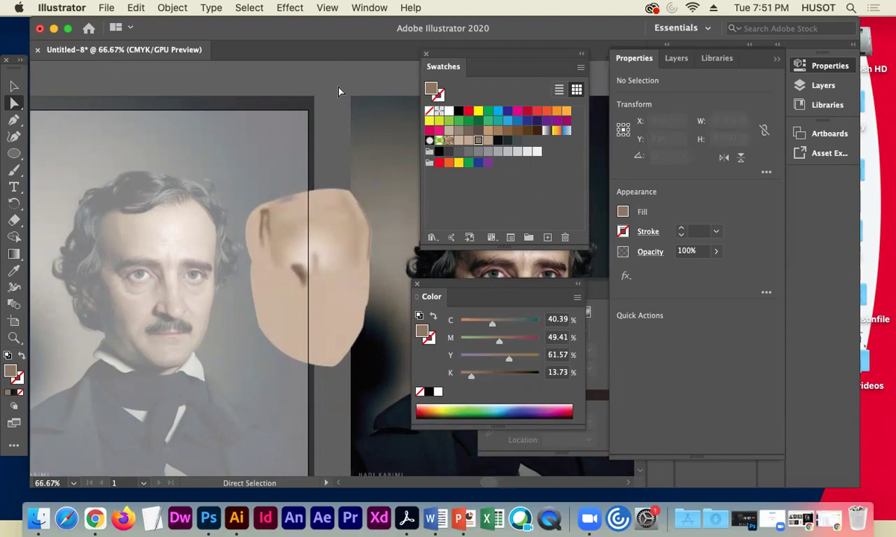
left_click_drag(389, 159, 249, 165)
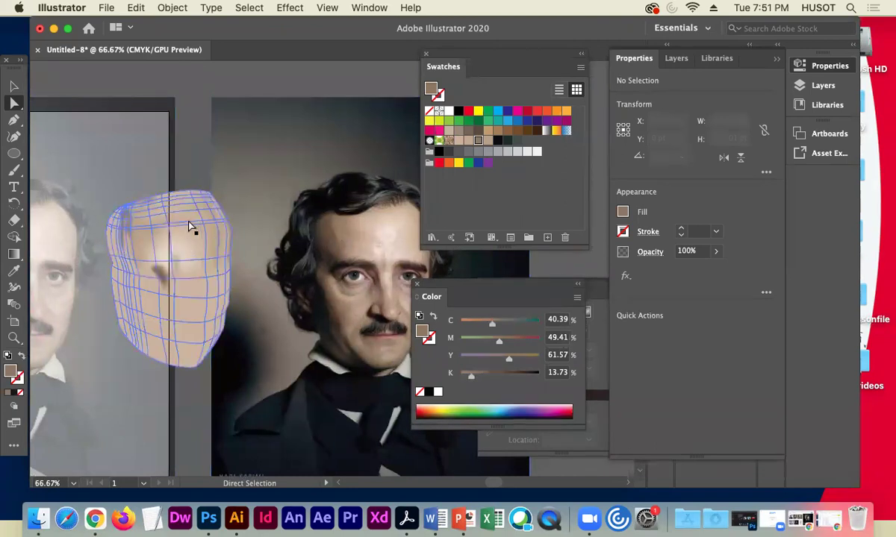
key("super+equal")
key("super+equal")
key("super+equal")
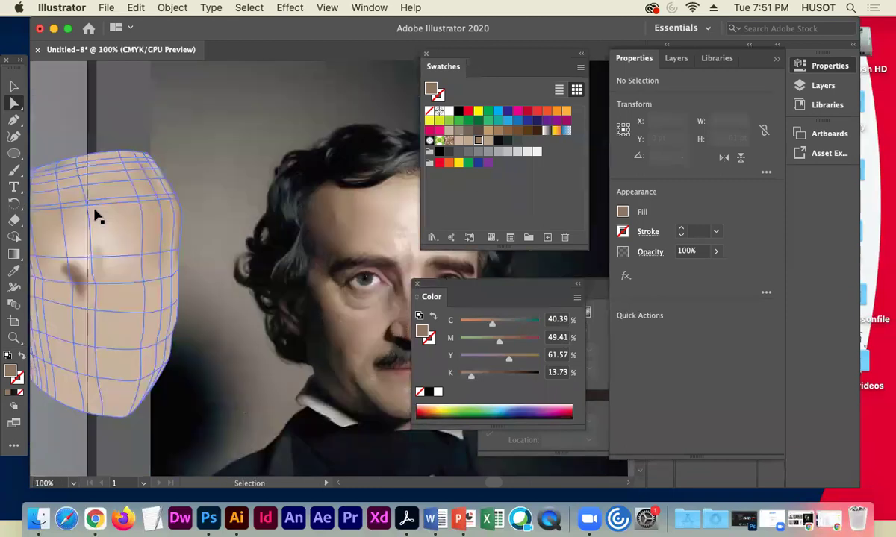
left_click_drag(94, 208, 276, 194)
left_click_drag(75, 186, 276, 191)
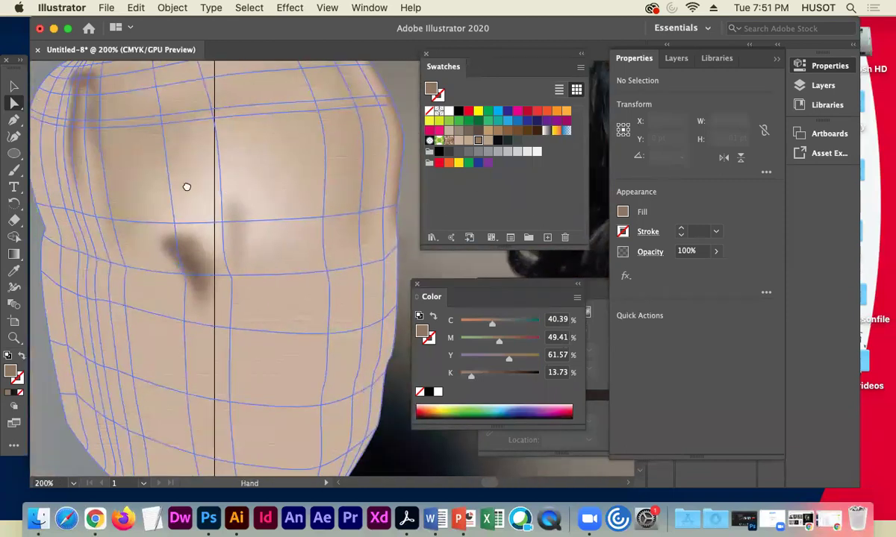
left_click_drag(186, 183, 345, 237)
left_click(217, 166)
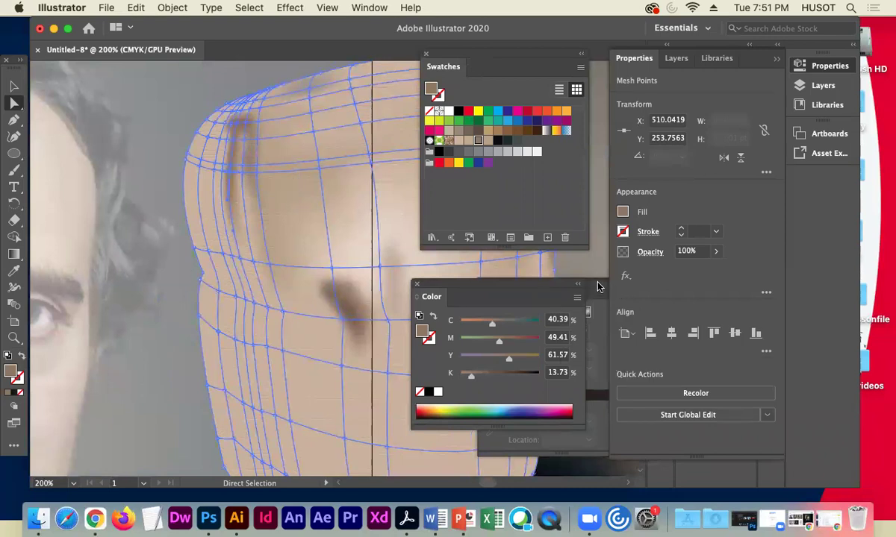
left_click(715, 253)
left_click_drag(714, 270, 688, 272)
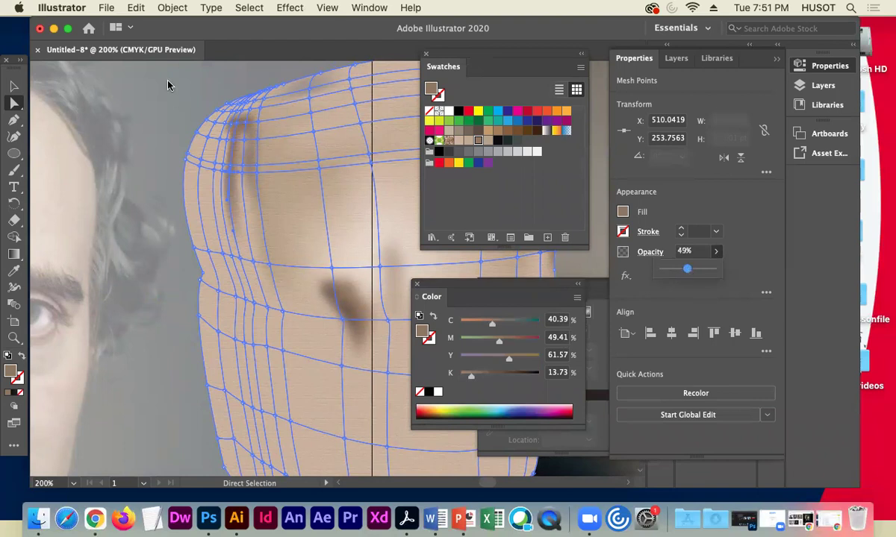
Reduce the opacity of the upper brown temple mesh point on the face to 50%.
left_click(159, 160)
left_click(224, 208)
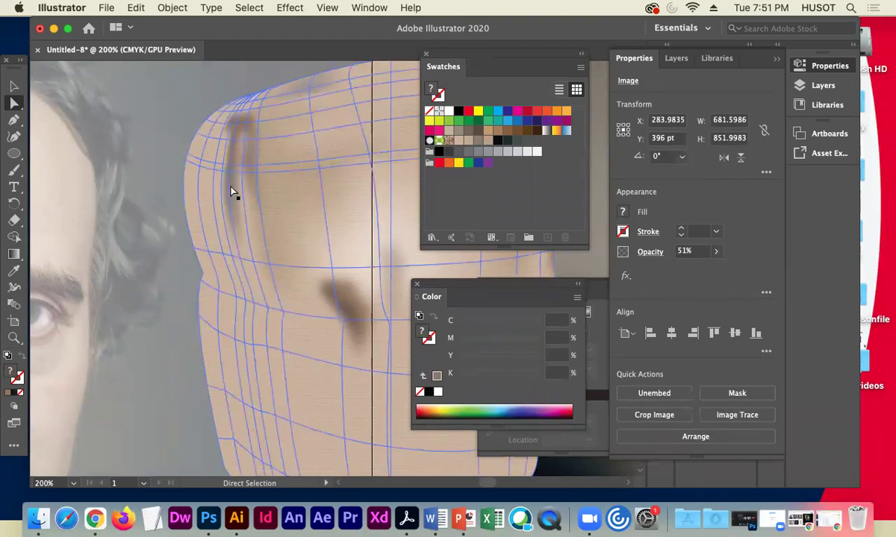
left_click(230, 165)
left_click(230, 166)
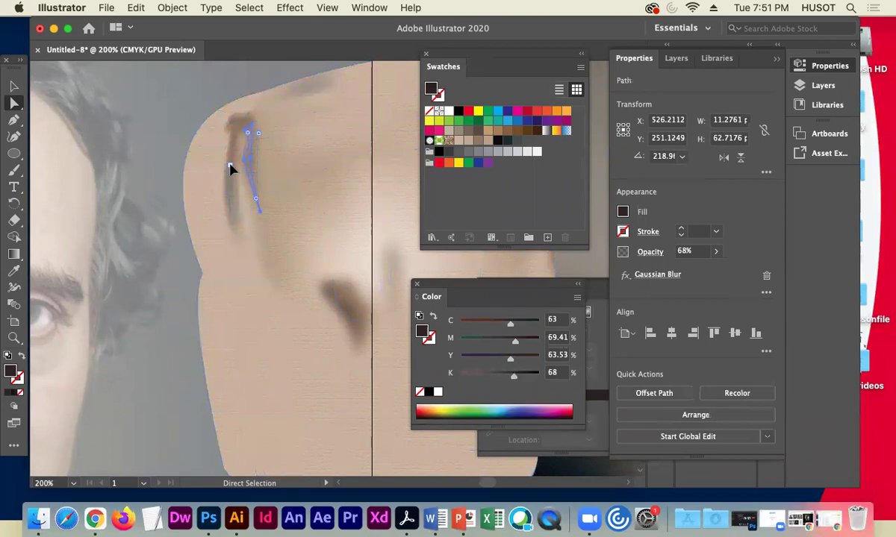
left_click(231, 140)
left_click(714, 254)
left_click_drag(716, 269, 688, 268)
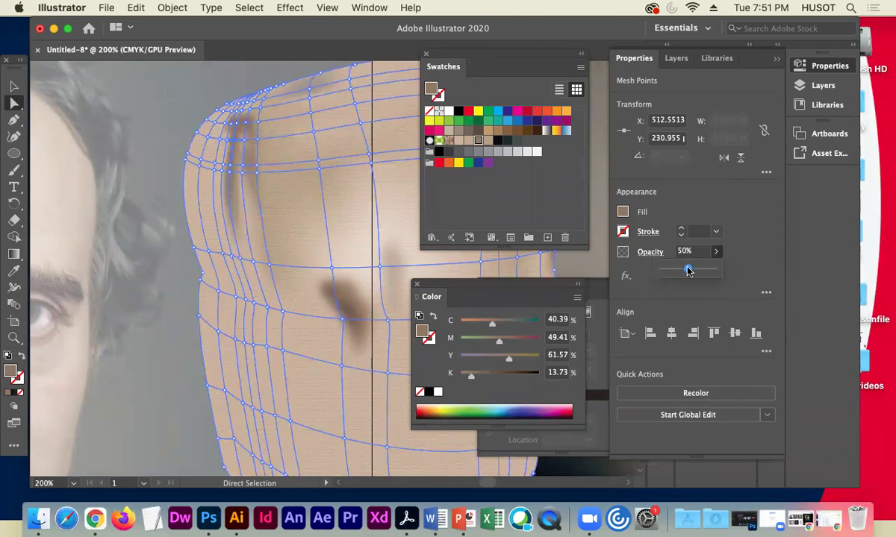
left_click(177, 115)
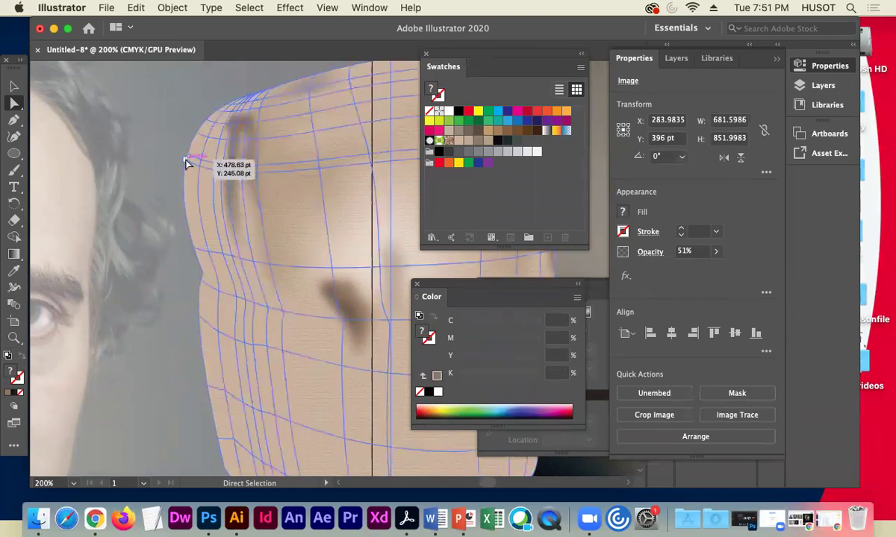
Examine the dark blurred shadow shapes beside the nose bridge against the faded reference photo.
key("v")
key("super+minus")
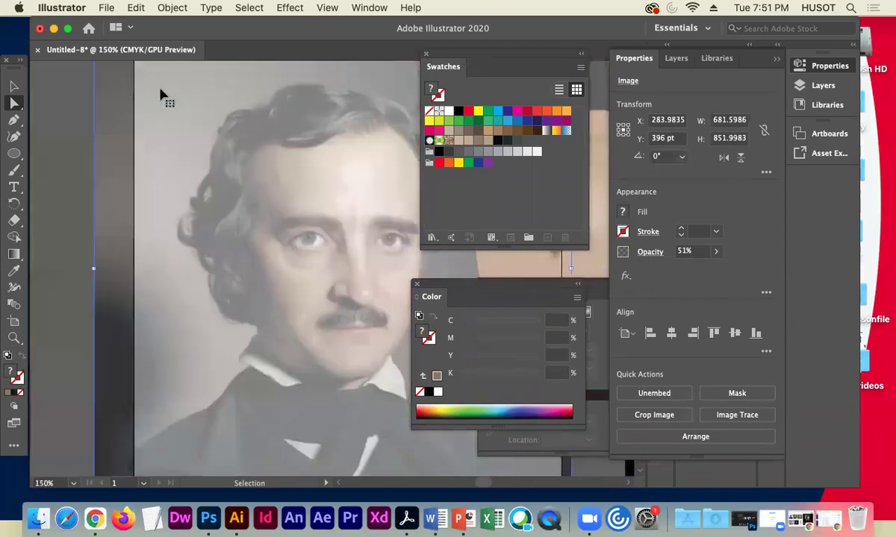
key("super+minus")
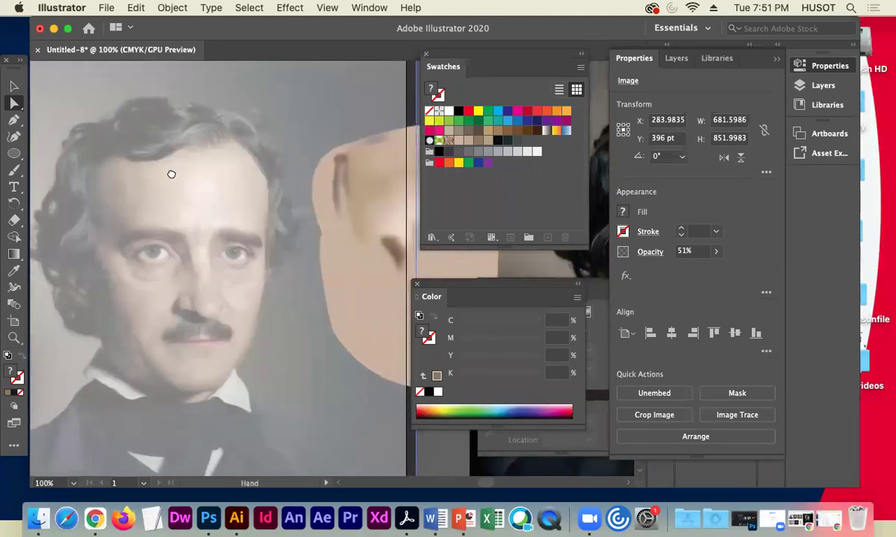
left_click_drag(171, 174, 110, 174)
left_click_drag(278, 183, 332, 159)
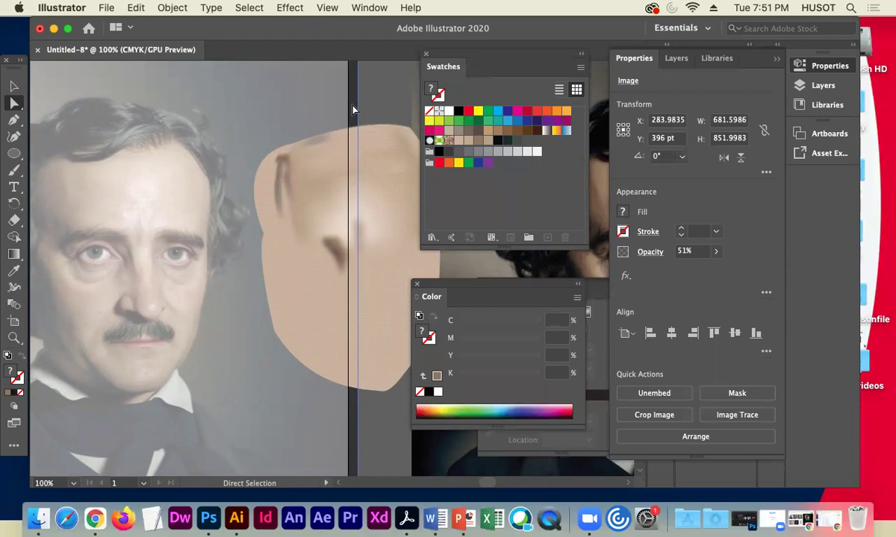
left_click(342, 245)
left_click(338, 245)
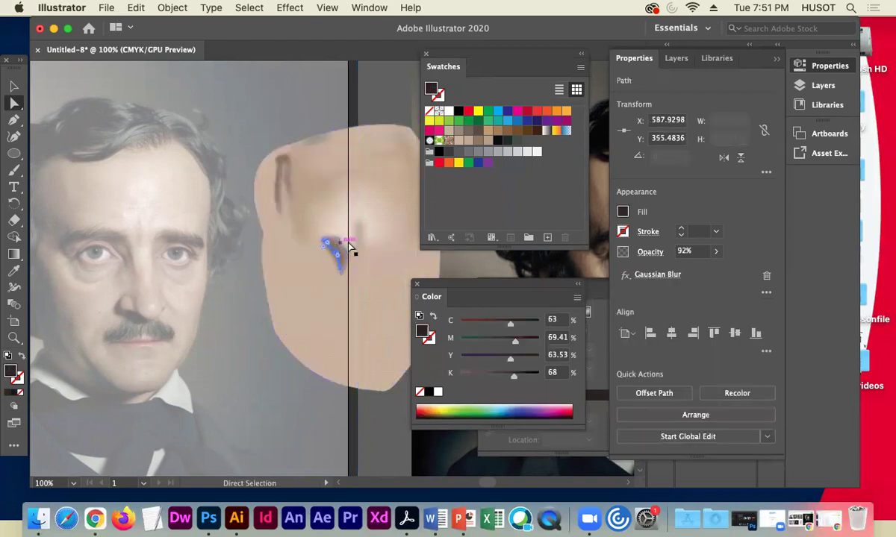
left_click(343, 243)
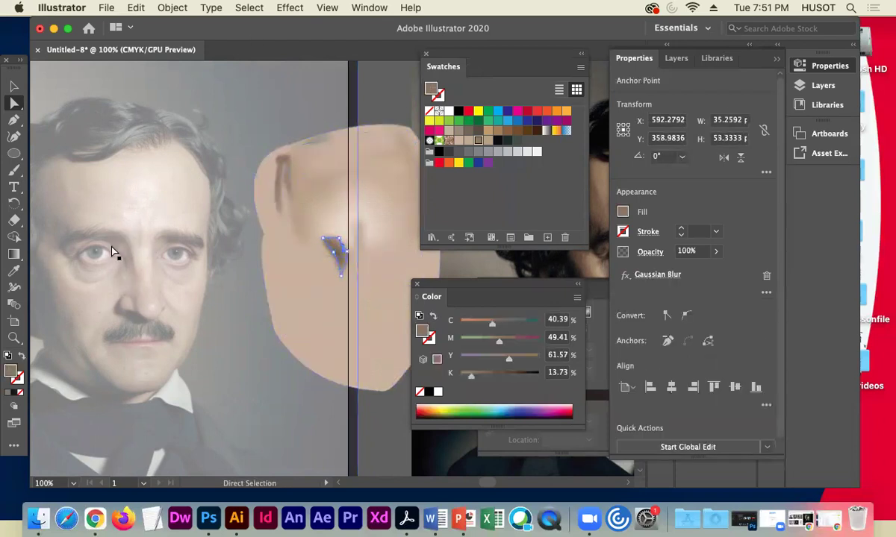
left_click(298, 104)
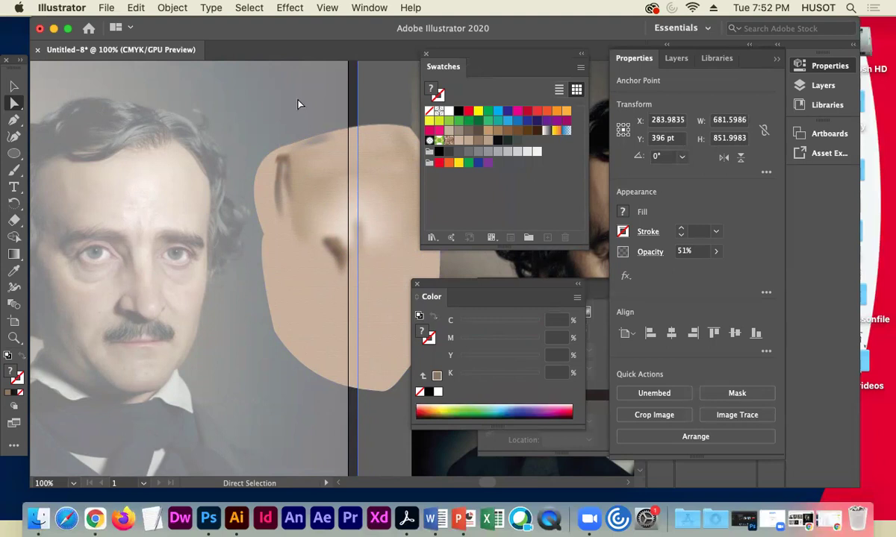
Compare the whole shaded face with the full-colour reference portrait, leaving nothing selected.
key("super+minus")
key("super+minus")
key("space")
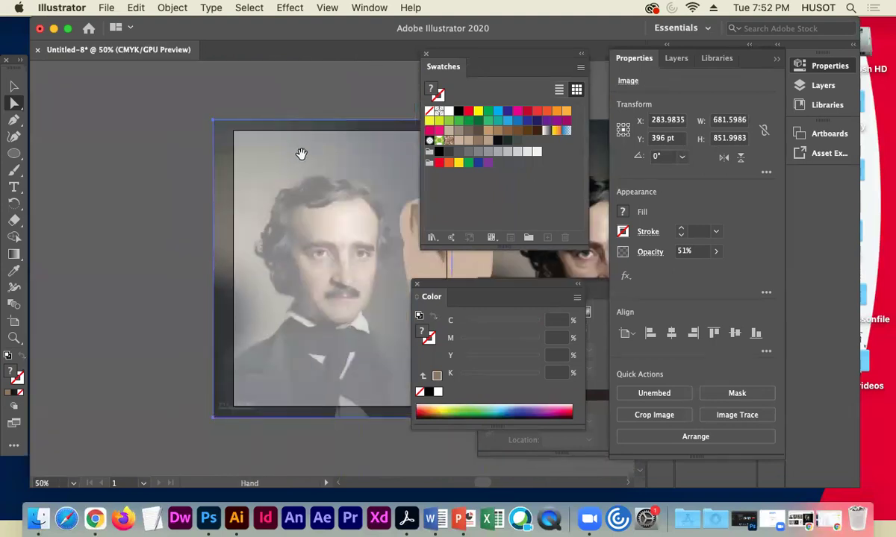
left_click_drag(293, 147, 166, 147)
left_click_drag(238, 200, 189, 203)
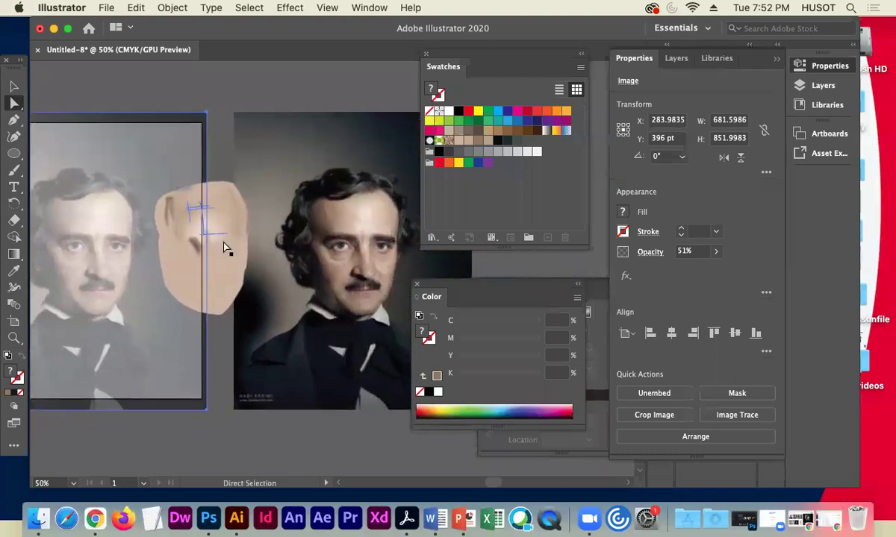
left_click(223, 103)
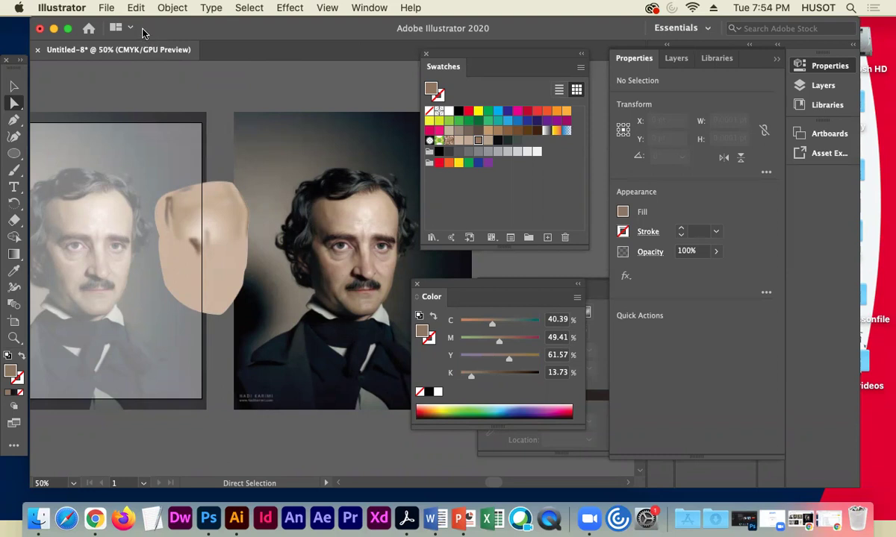
Save the document to the Desktop as portraitillustration in Adobe Illustrator (ai) format, keeping the Illustrator 2020 version options, and close it.
left_click(38, 50)
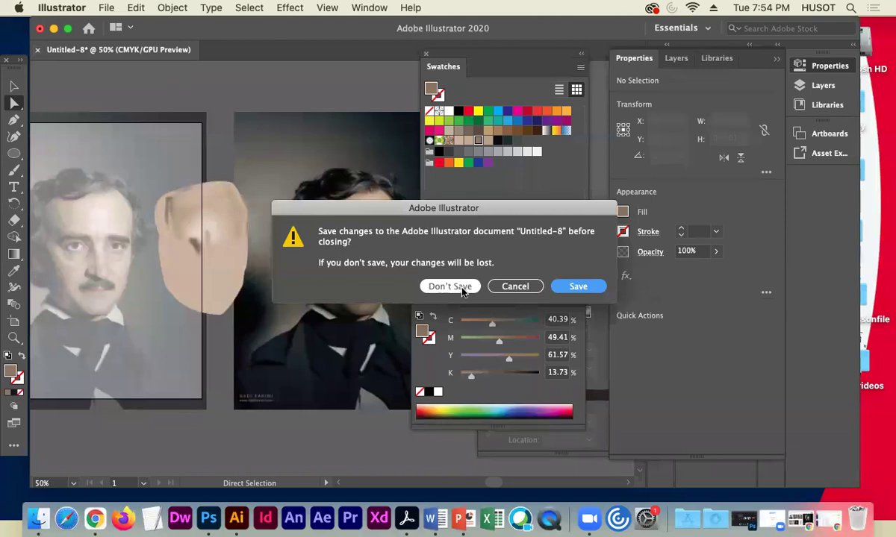
left_click(459, 289)
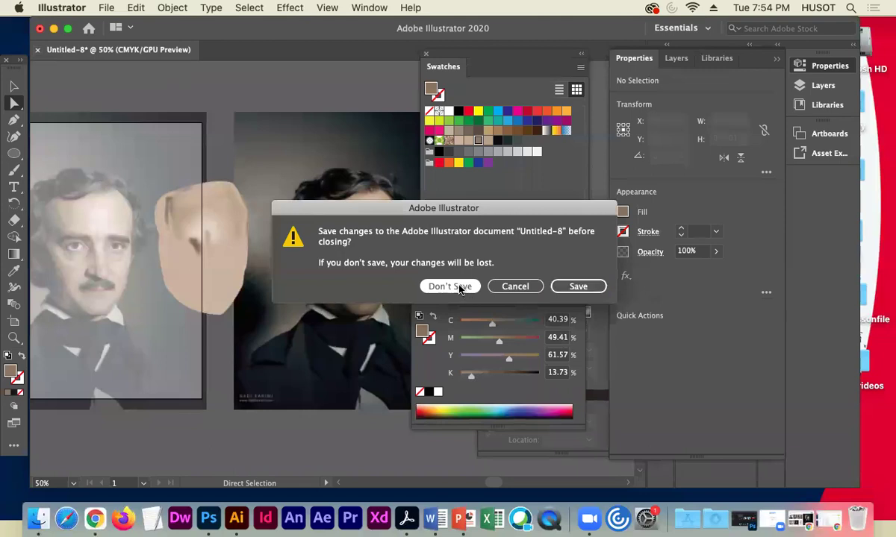
left_click(576, 287)
type("por")
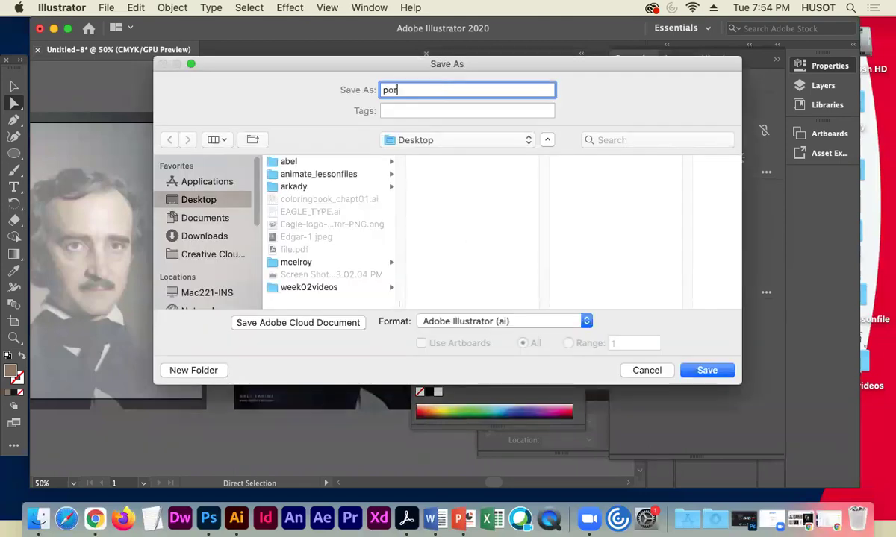
type("traitillusratio")
key("BackSpace")
key("BackSpace")
key("BackSpace")
key("BackSpace")
key("BackSpace")
type("tration")
left_click(706, 371)
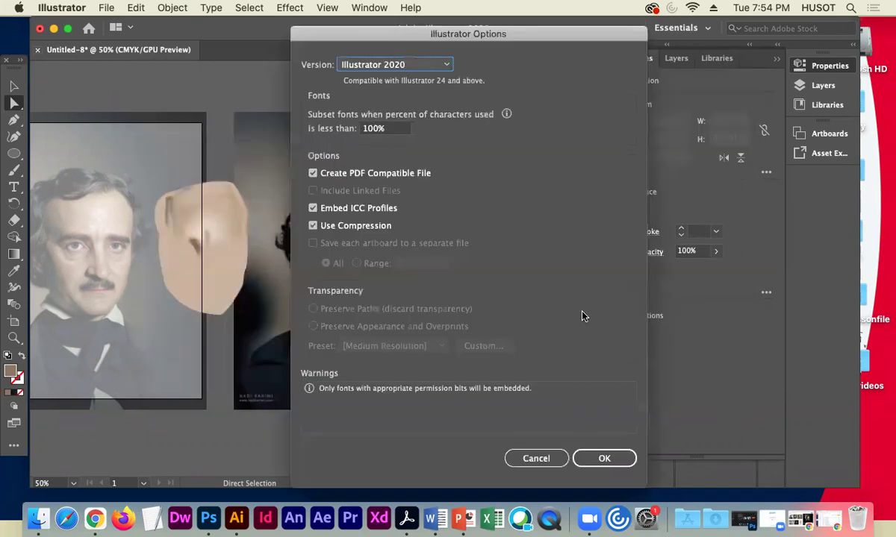
left_click(590, 458)
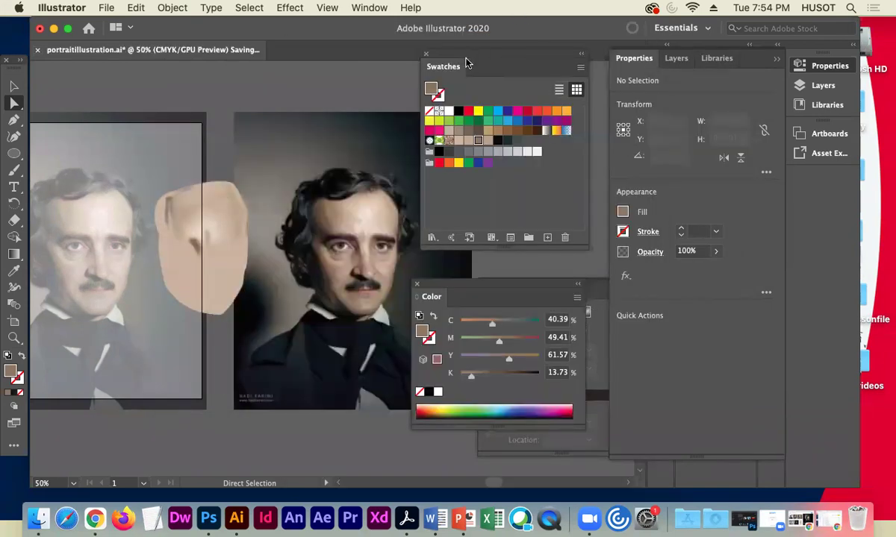
key("super+w")
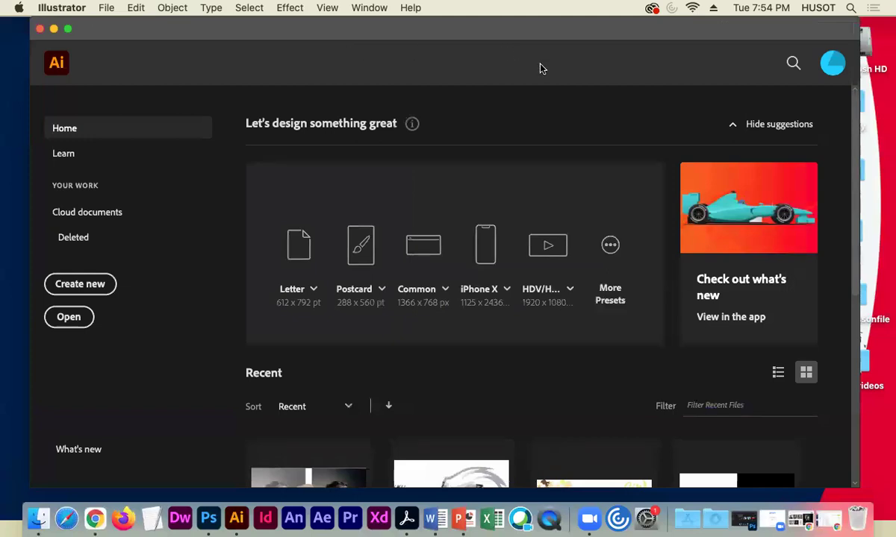